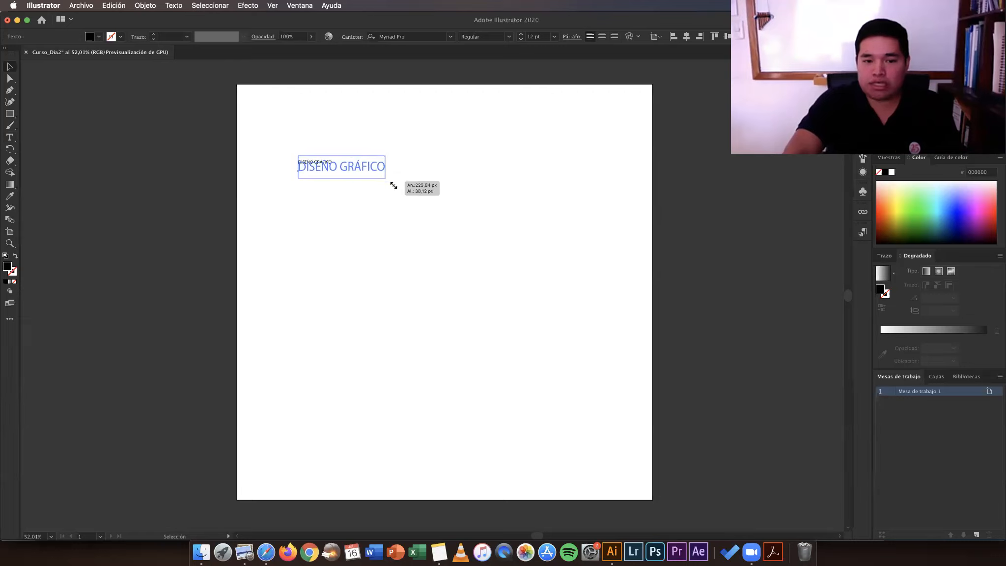
Step: Scale the DISEÑO GRÁFICO text proportionally to about 86 pt and place it near the artboard's upper-left corner as a heading
mouse_move(412, 195)
left_mouse_down()
mouse_move(492, 254)
mouse_move(514, 251)
mouse_move(498, 253)
mouse_move(394, 185)
left_mouse_up()
left_click_drag(514, 232, 535, 234)
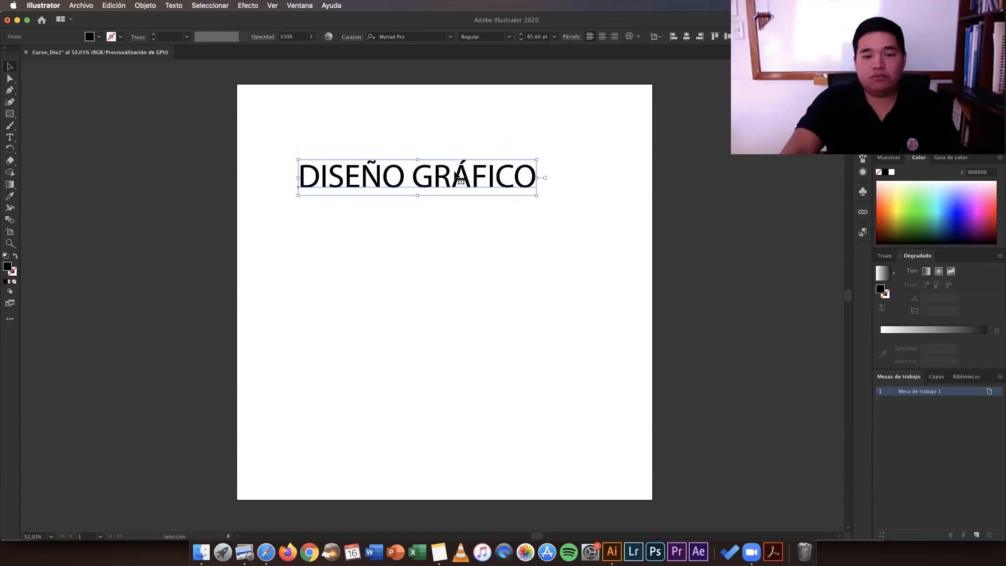
left_click_drag(461, 176, 476, 181)
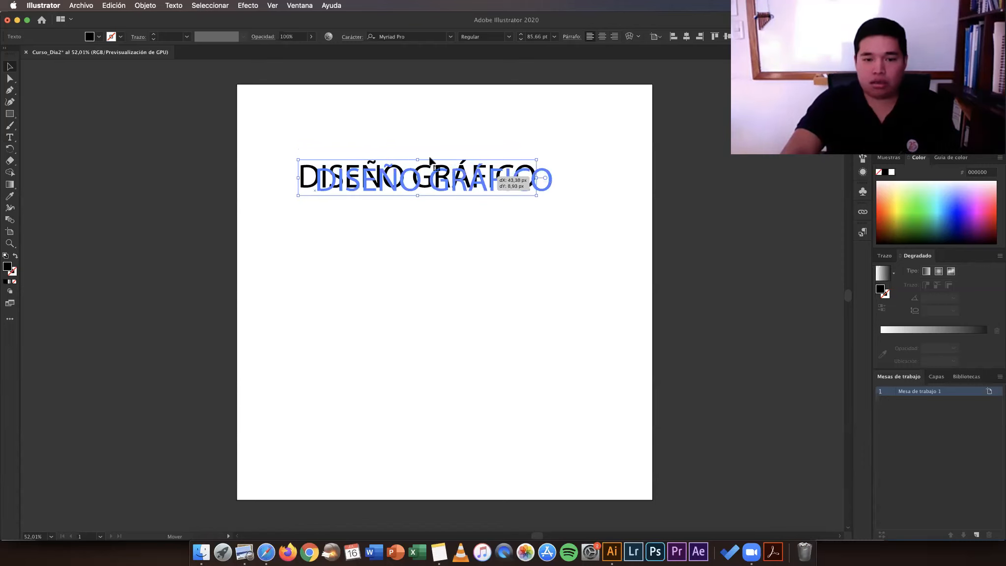
mouse_move(423, 164)
left_mouse_down()
mouse_move(376, 143)
mouse_move(413, 149)
left_mouse_up()
left_click_drag(427, 211, 424, 209)
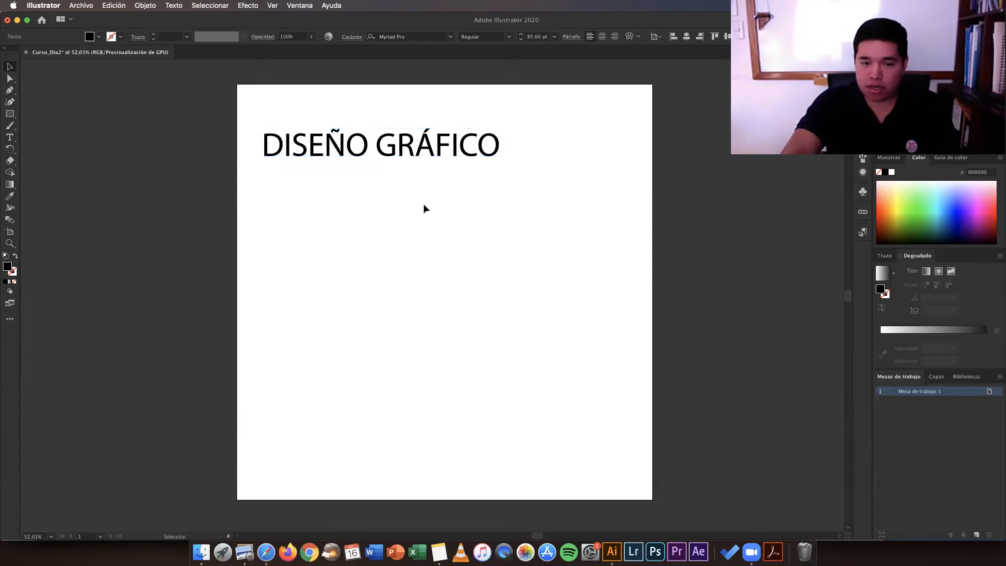
left_click(424, 209)
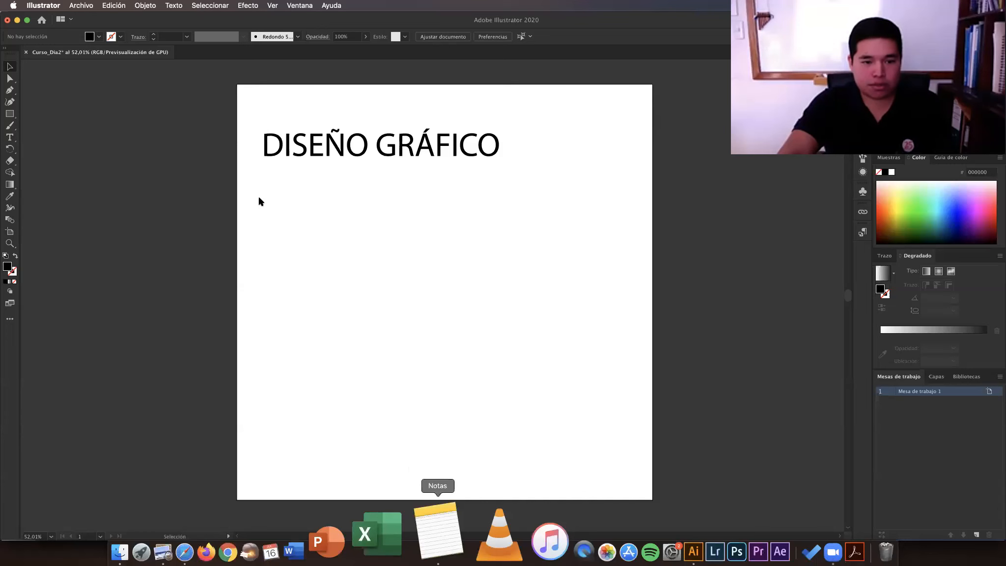
Step: Switch to Notes, copy the greeting and two paragraphs from the "¡En tiempos difíciles" note, and return to Illustrator
left_click(437, 530)
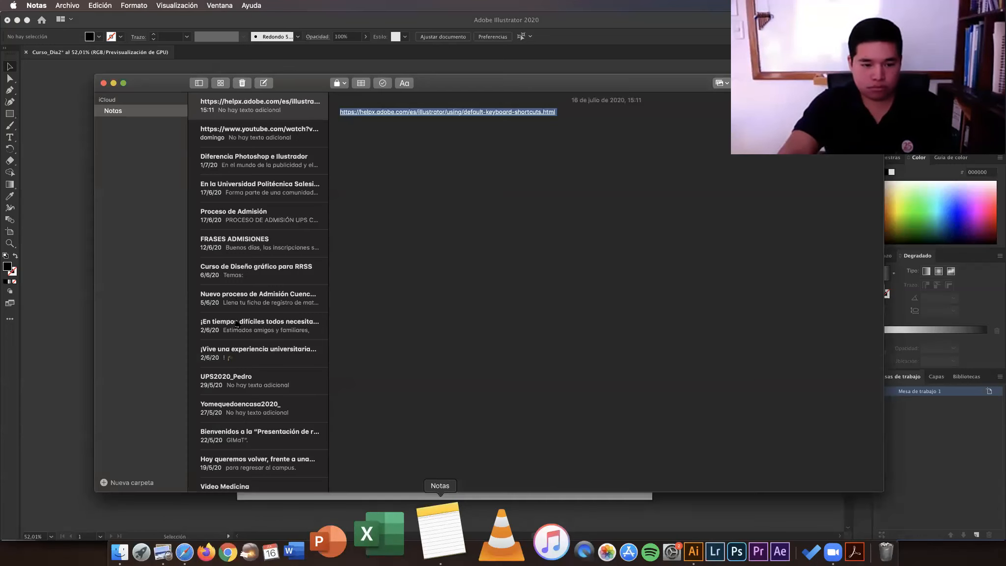
left_click(319, 249)
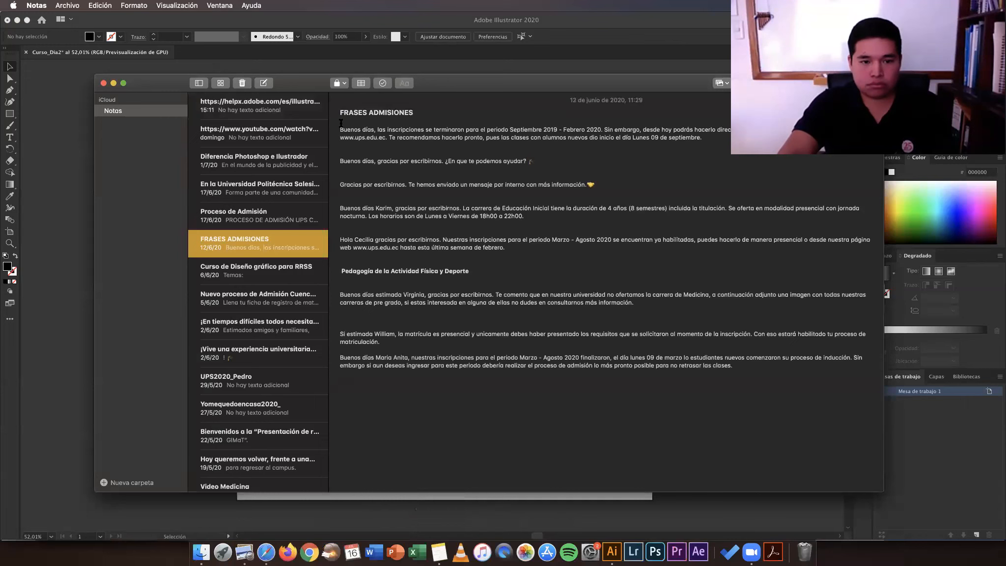
key("Down")
key("Down")
key("Down")
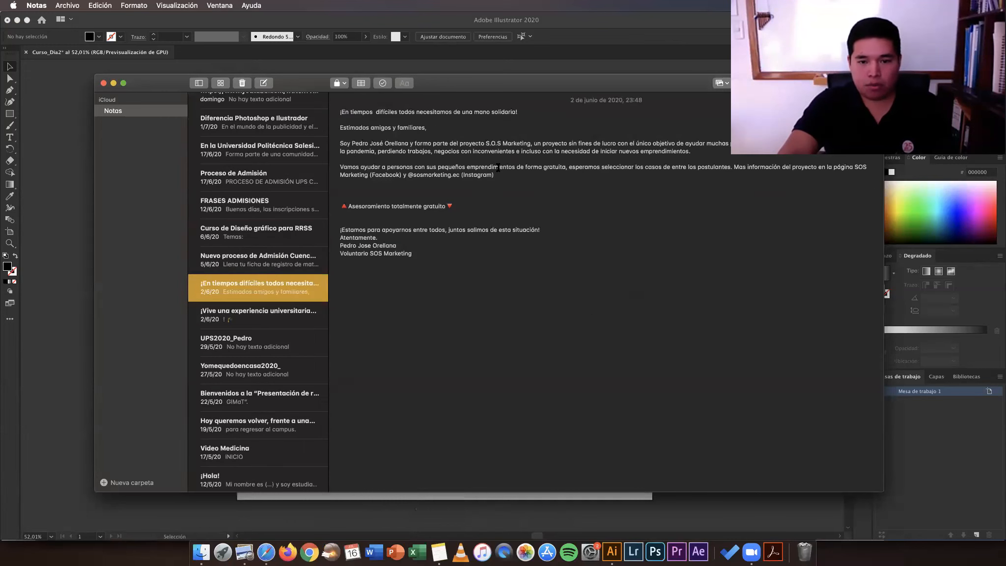
left_click_drag(514, 158, 340, 125)
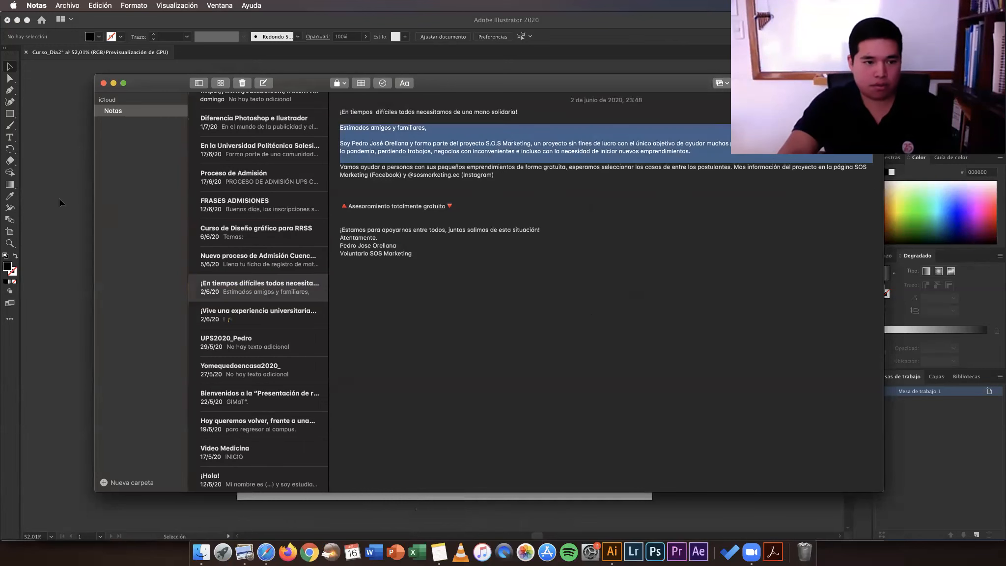
key("alt+shift+Down")
key("super+c")
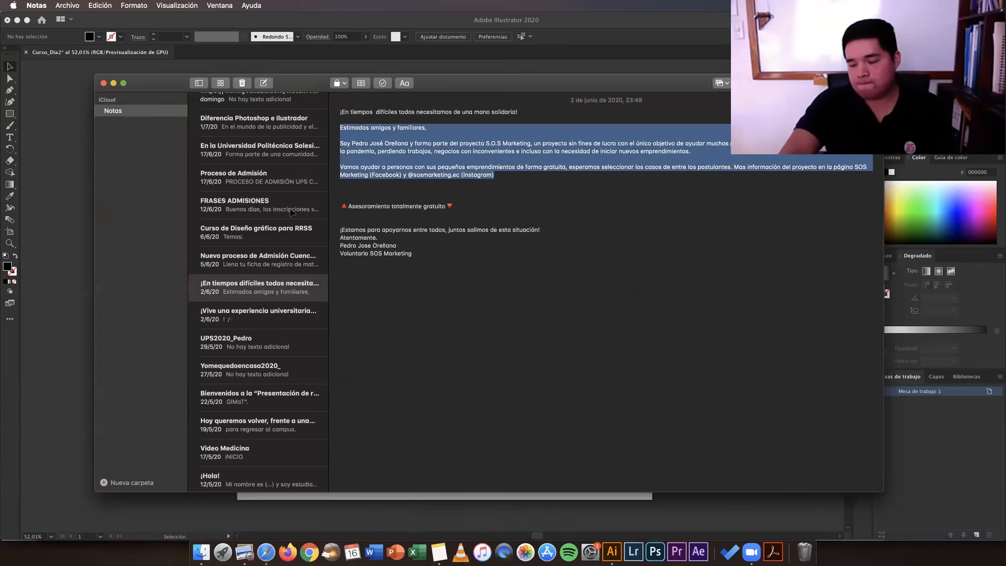
key("super+Tab")
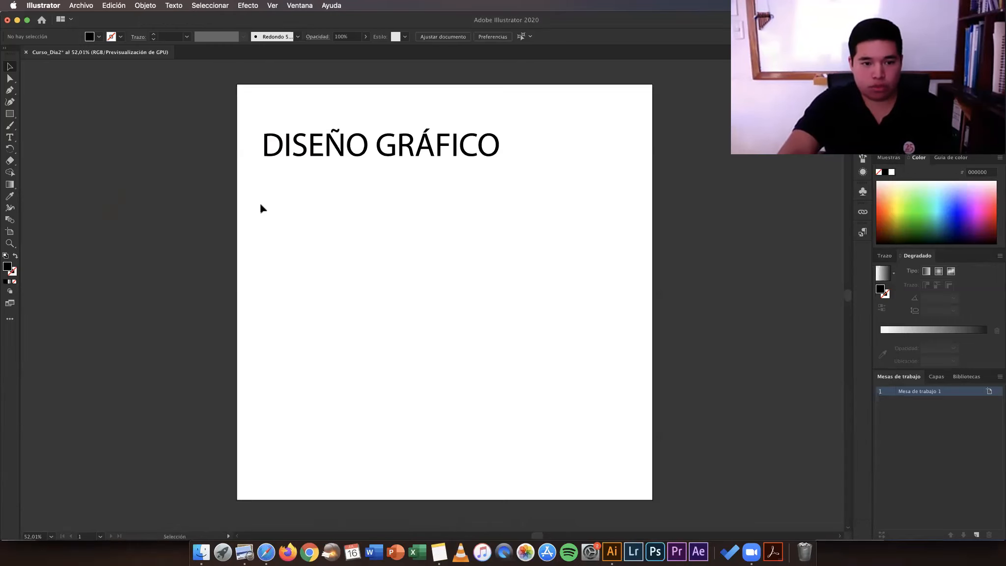
Step: Create an area text frame about 910 by 155 px below the heading and replace its placeholder with the copied text
key("t")
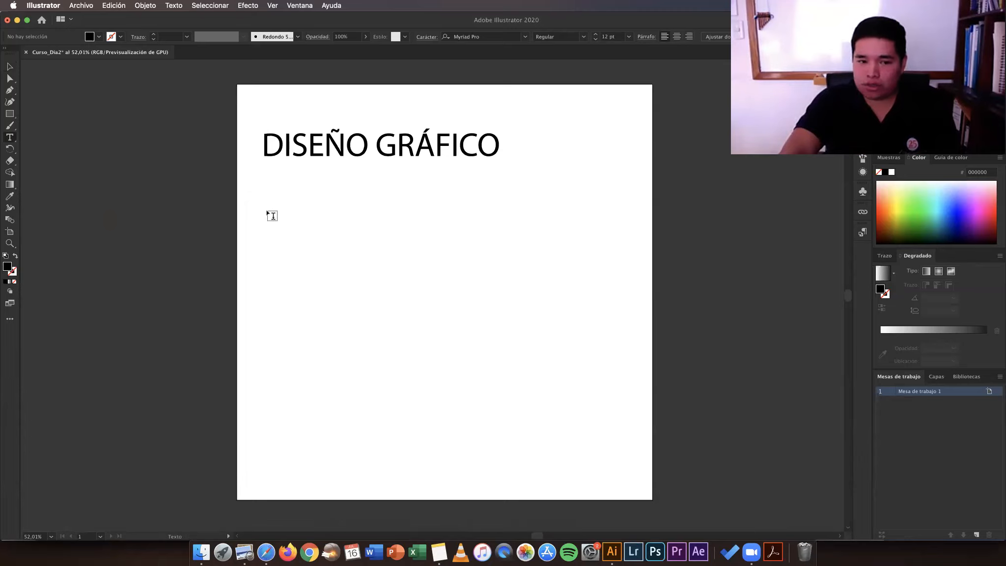
left_click_drag(267, 212, 621, 276)
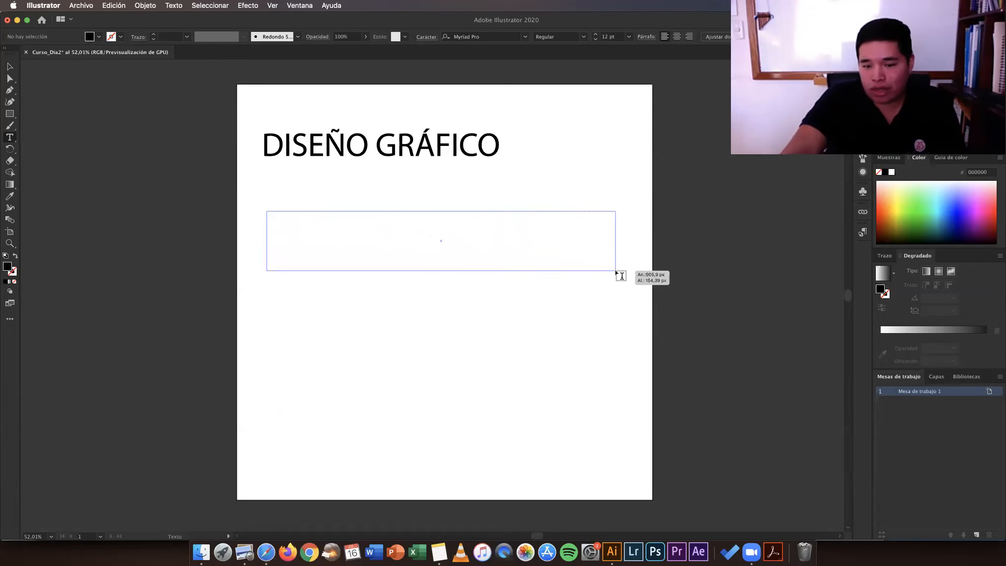
left_click_drag(621, 276, 615, 269)
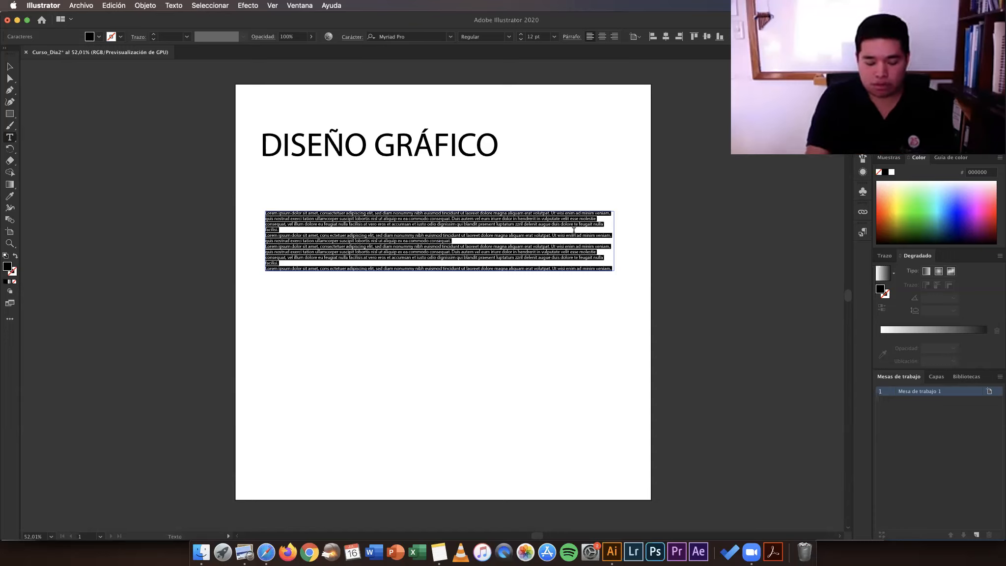
key("super")
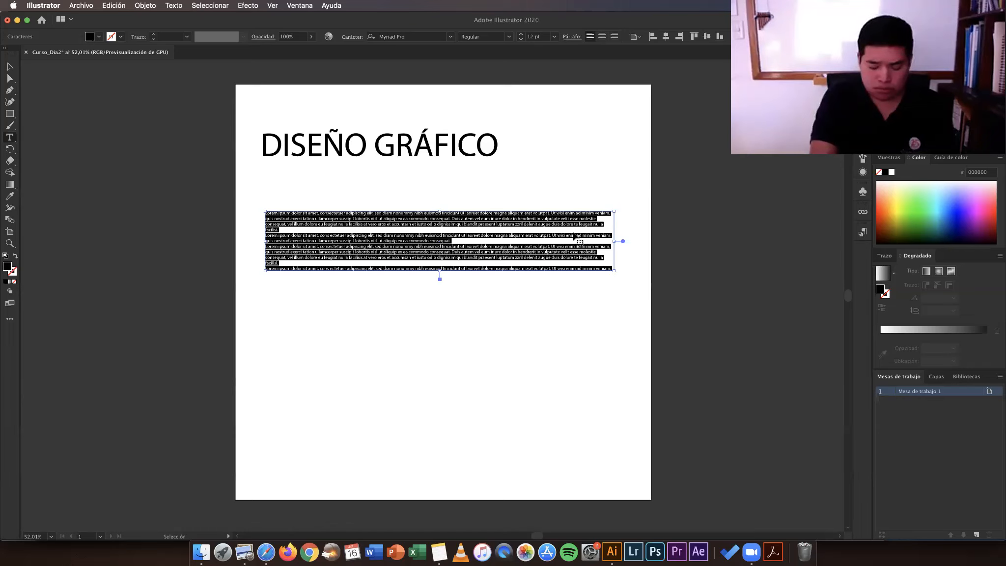
key("super+v")
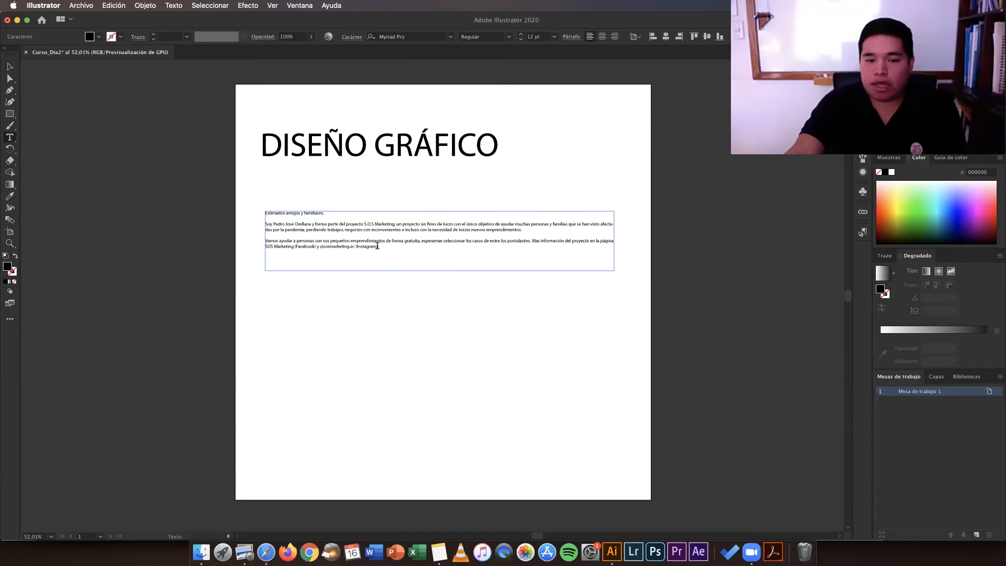
Step: Set the font size of all the pasted body text to 21 pt
left_click_drag(378, 245, 264, 212)
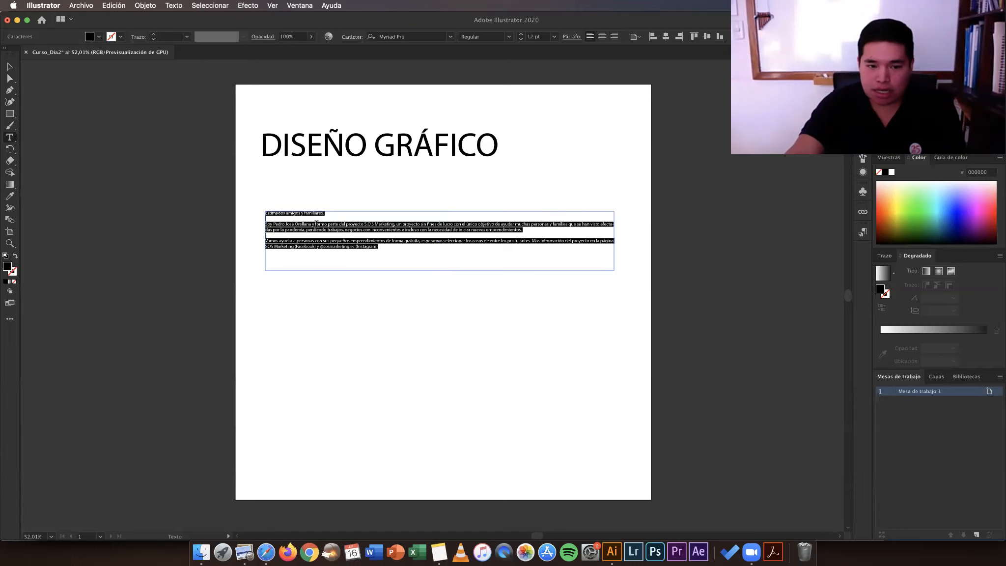
left_click(377, 245)
left_click_drag(374, 246, 190, 138)
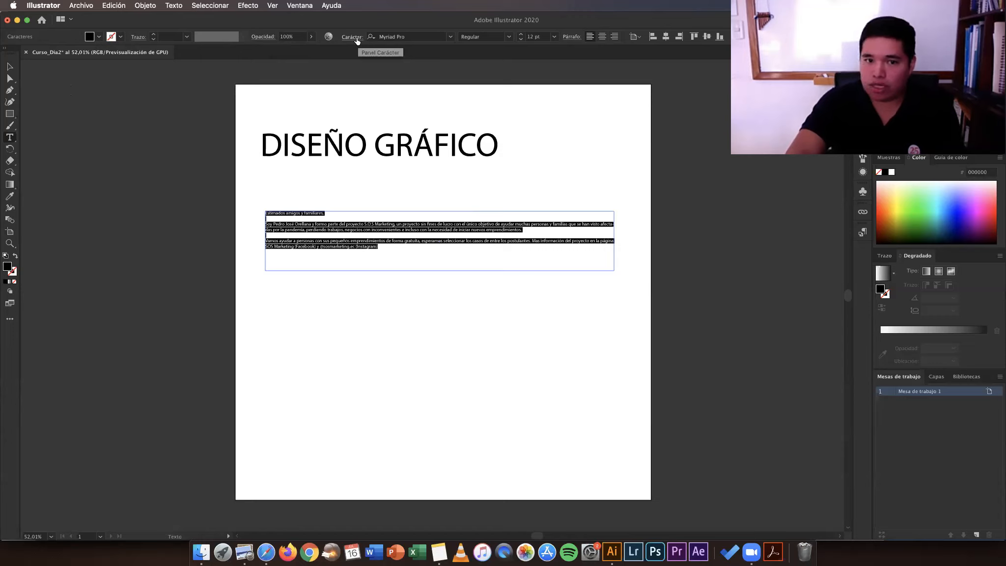
left_click(535, 36)
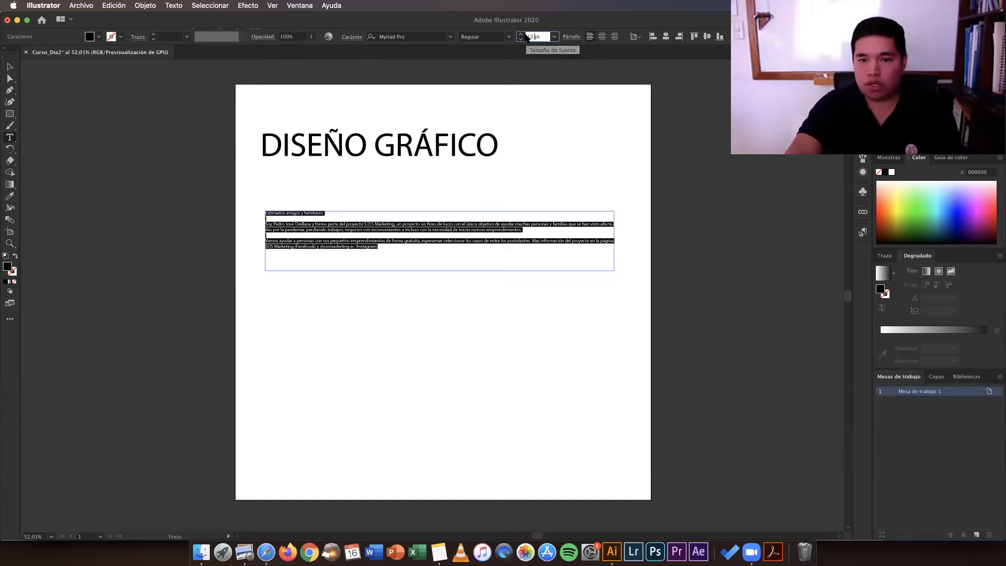
double_click(530, 37)
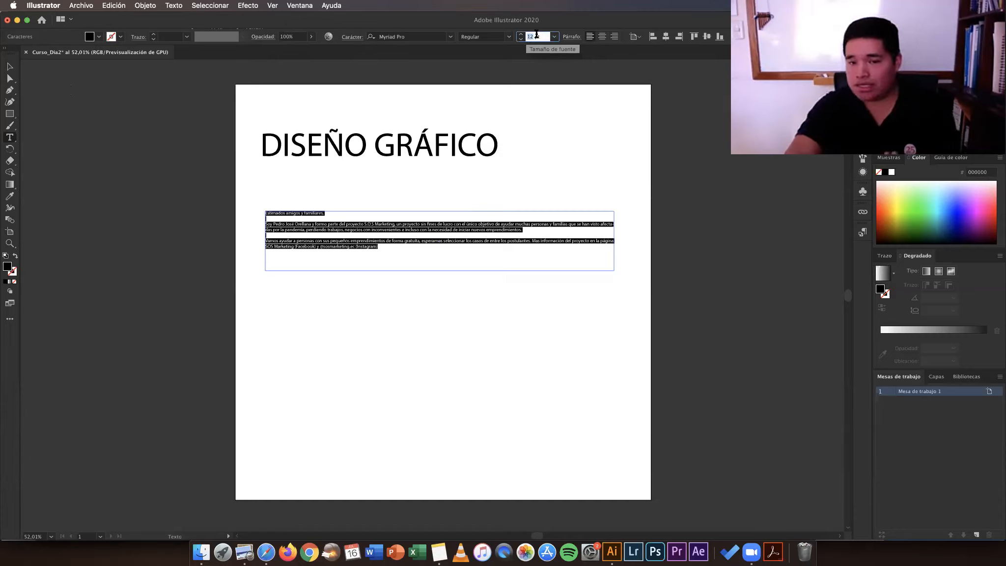
left_click(554, 36)
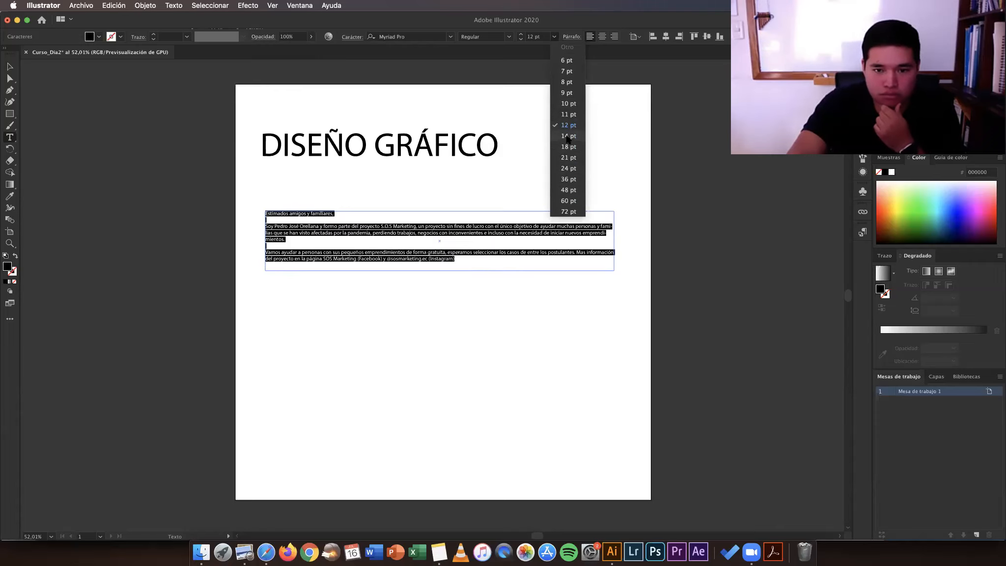
left_click(565, 157)
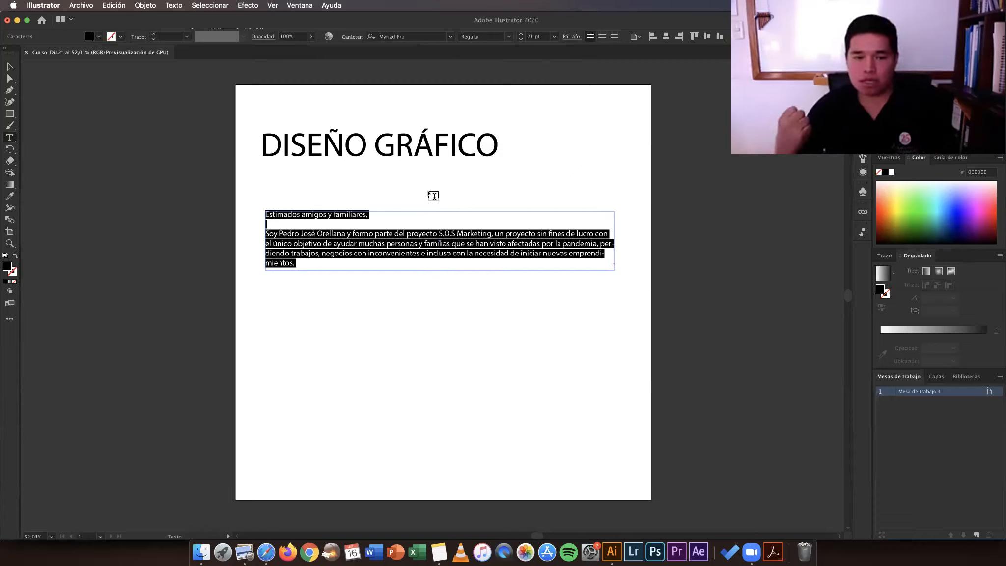
Step: Extend the body text frame downward until the overset second paragraph fits, then deselect it
key("Escape")
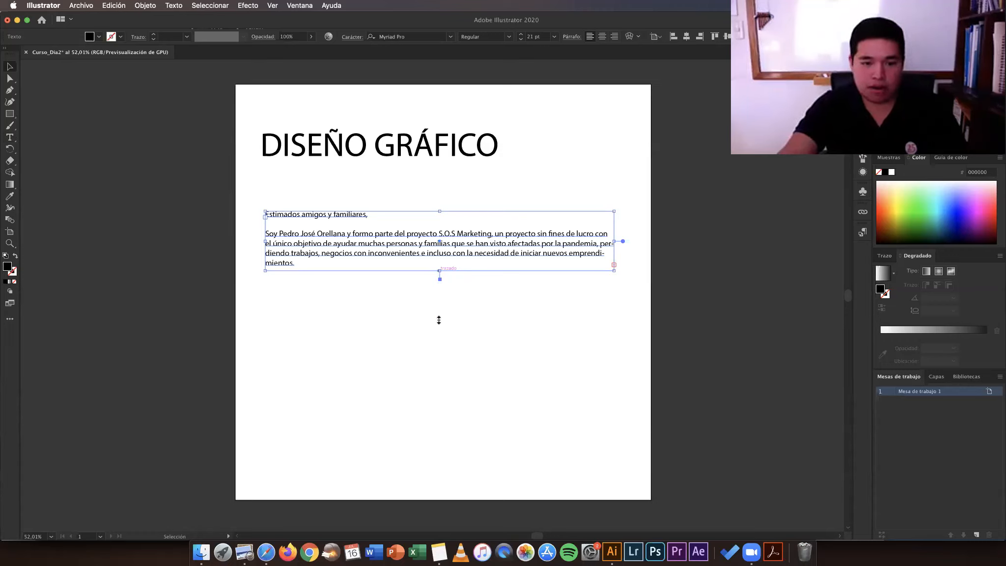
left_click_drag(439, 316, 438, 317)
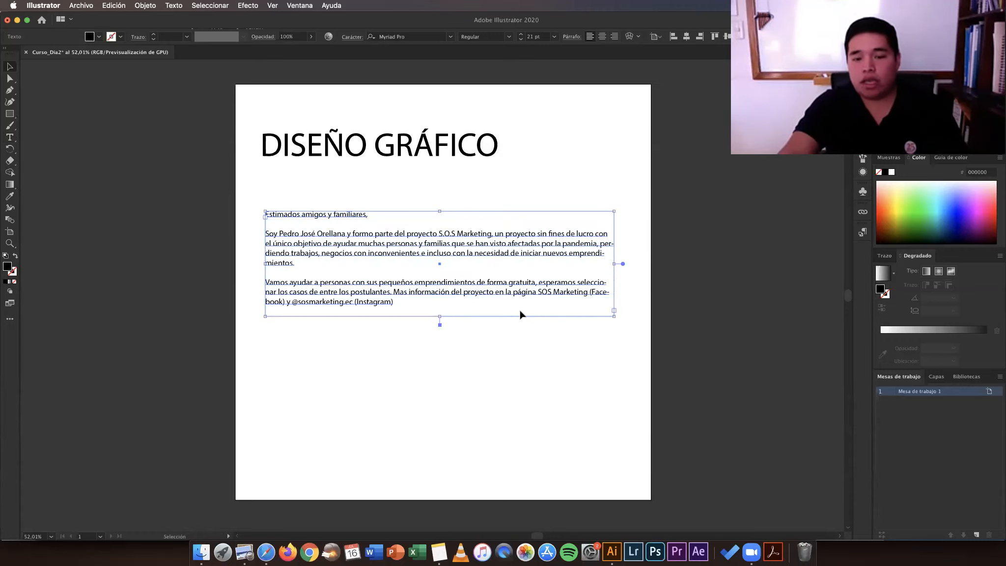
left_click(521, 315)
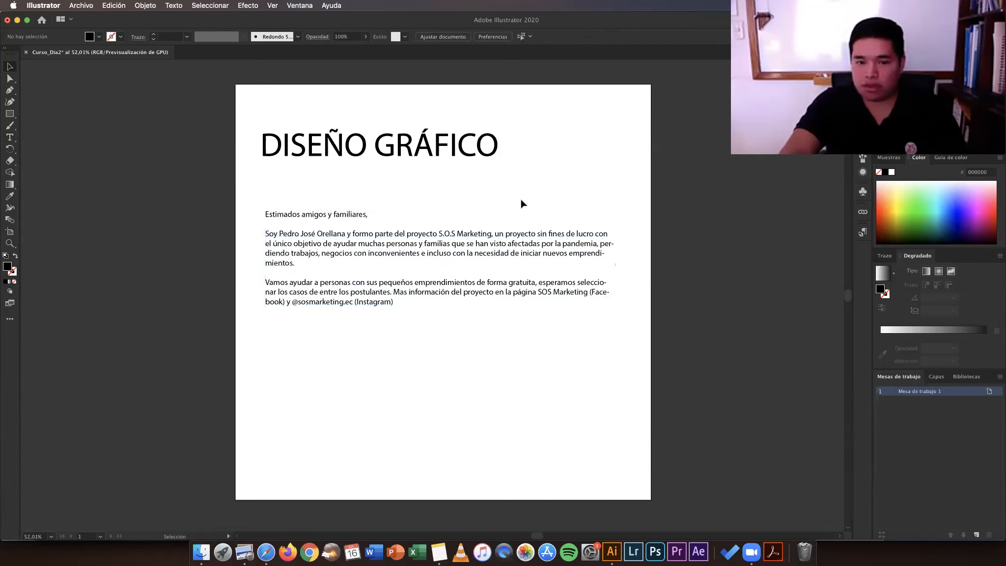
Step: Add a period after "(Instagram)" at the end of the body text and select the whole text
left_click(475, 240)
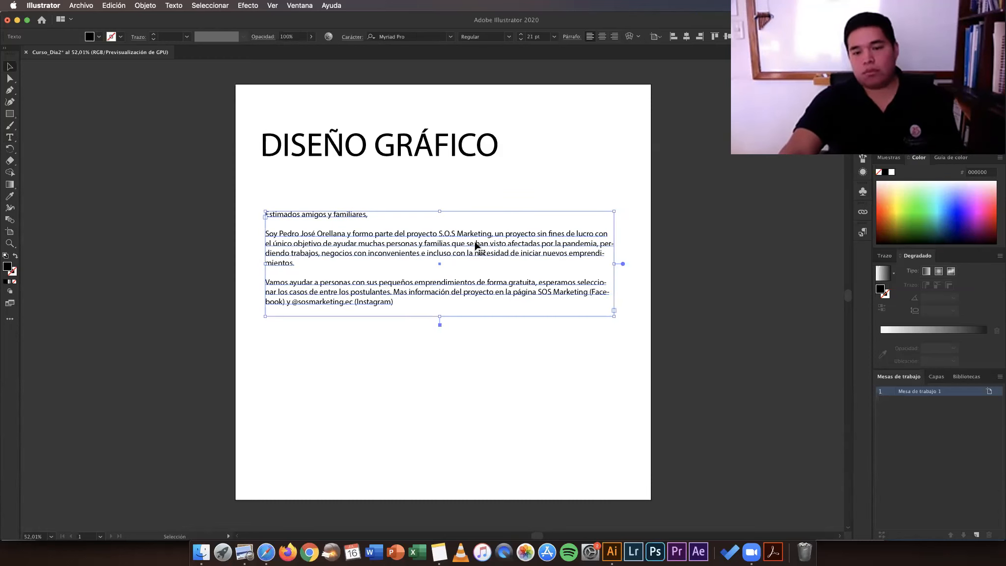
double_click(528, 249)
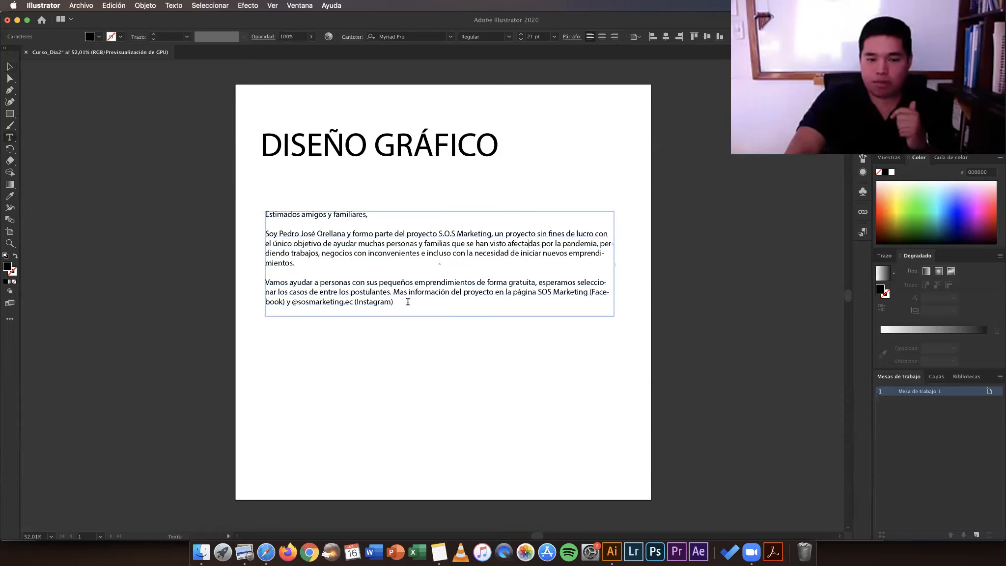
left_click(458, 298)
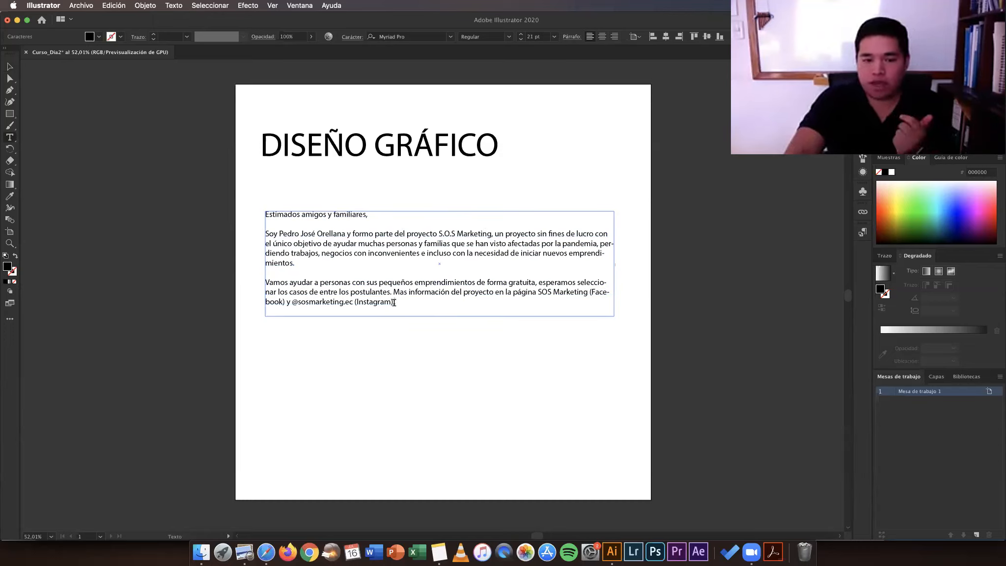
left_click_drag(395, 302, 309, 253)
left_click_drag(261, 202, 261, 201)
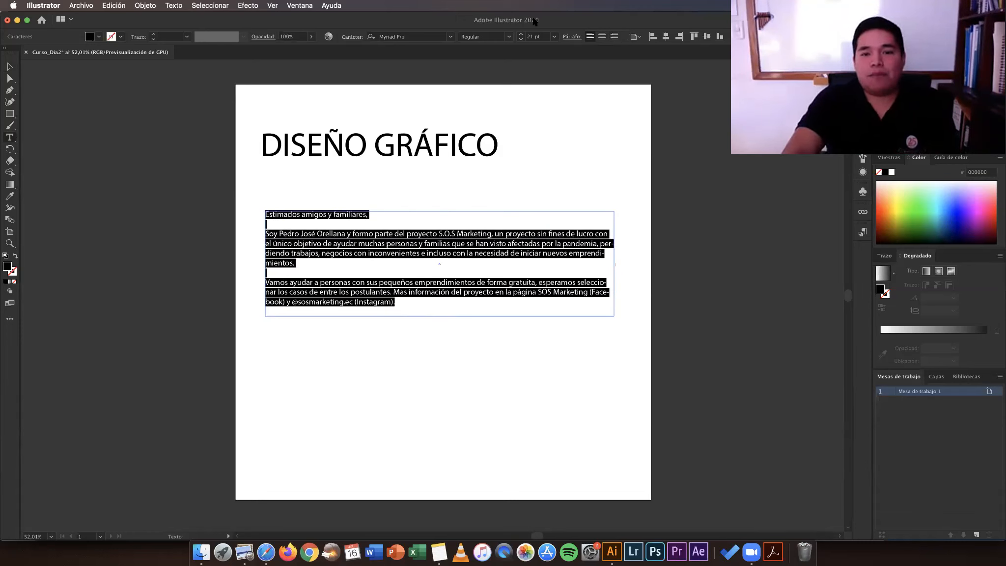
left_click(573, 37)
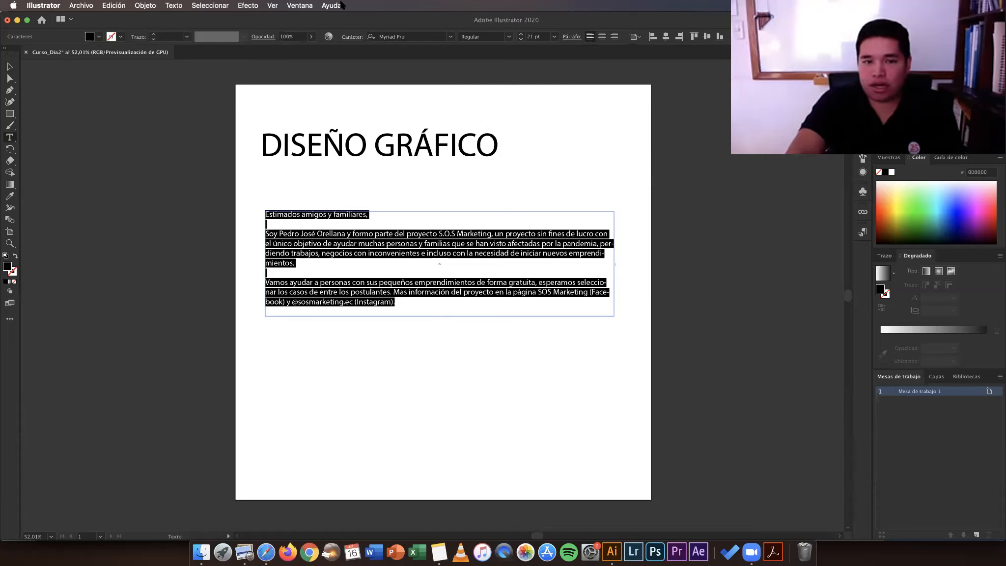
left_click(295, 5)
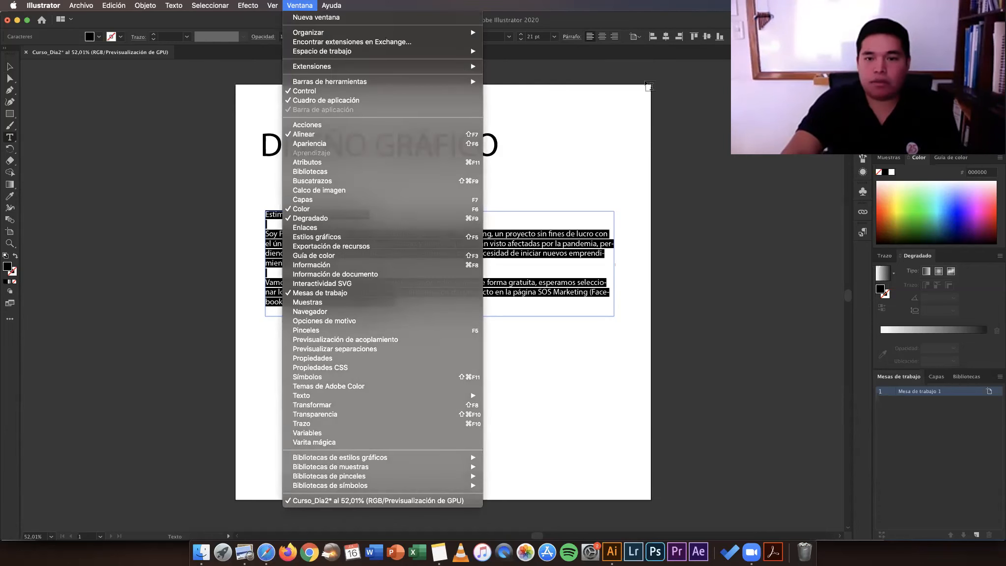
left_click(552, 28)
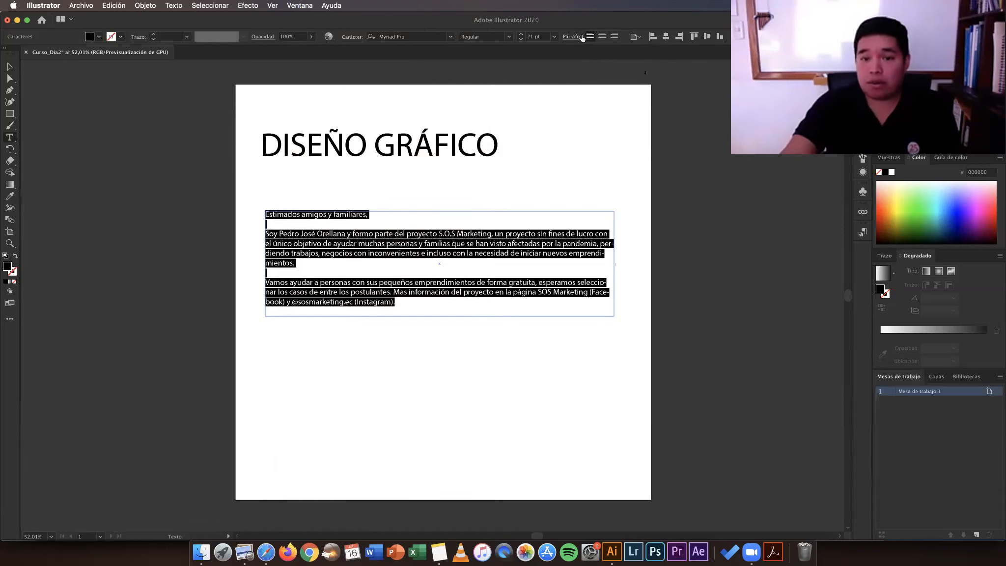
left_click(579, 37)
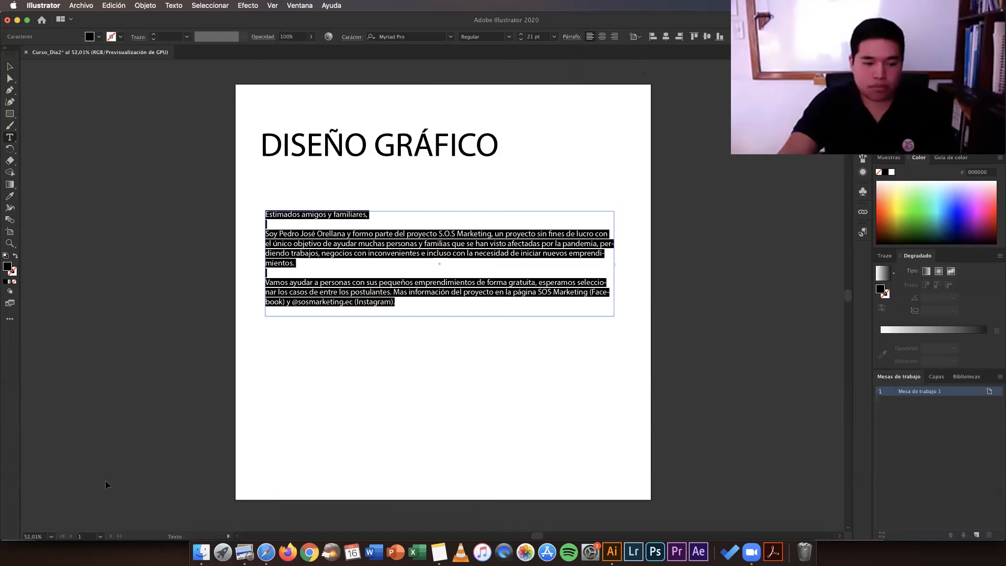
key("Escape")
left_click(178, 387)
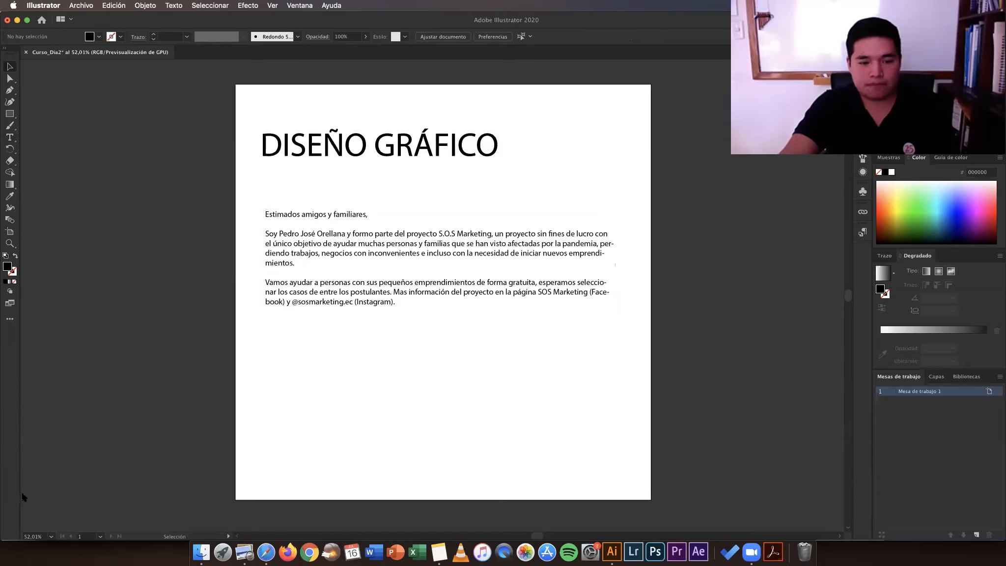
Step: Select the whole body text and justify it with the last lines aligned left, trying full justification of all lines first
left_click(396, 304)
double_click(396, 304)
left_click_drag(396, 305, 222, 171)
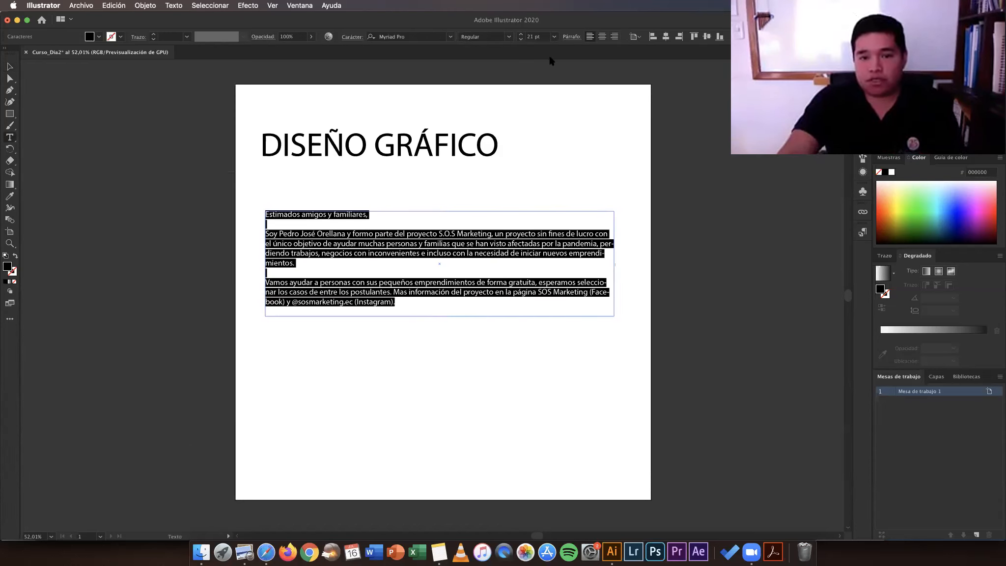
left_click(571, 37)
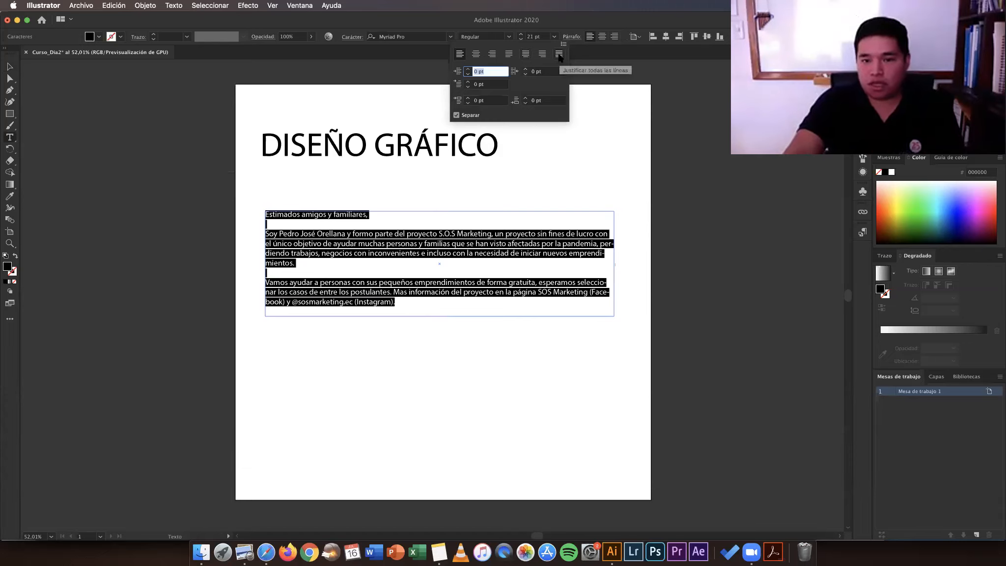
left_click(559, 54)
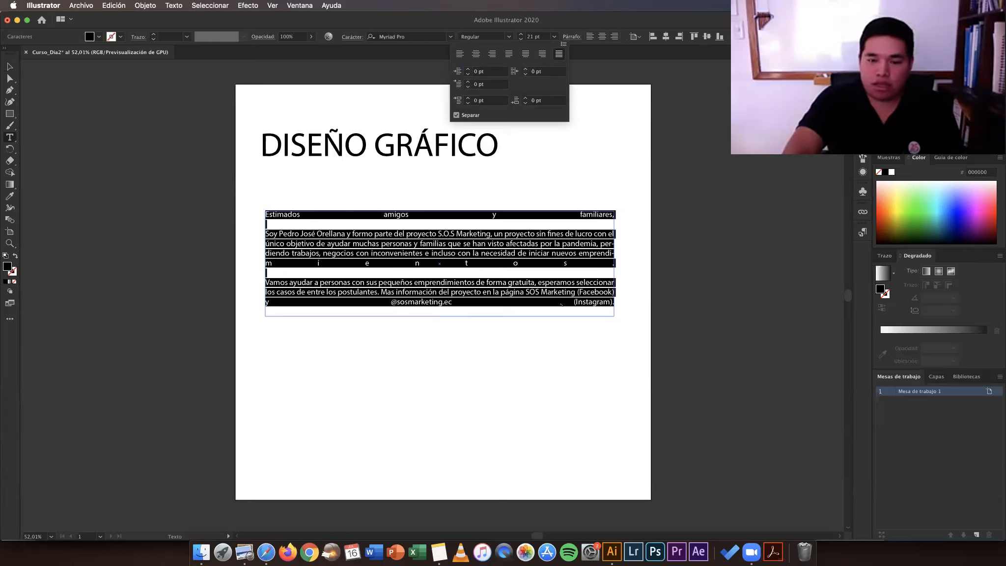
left_click(508, 55)
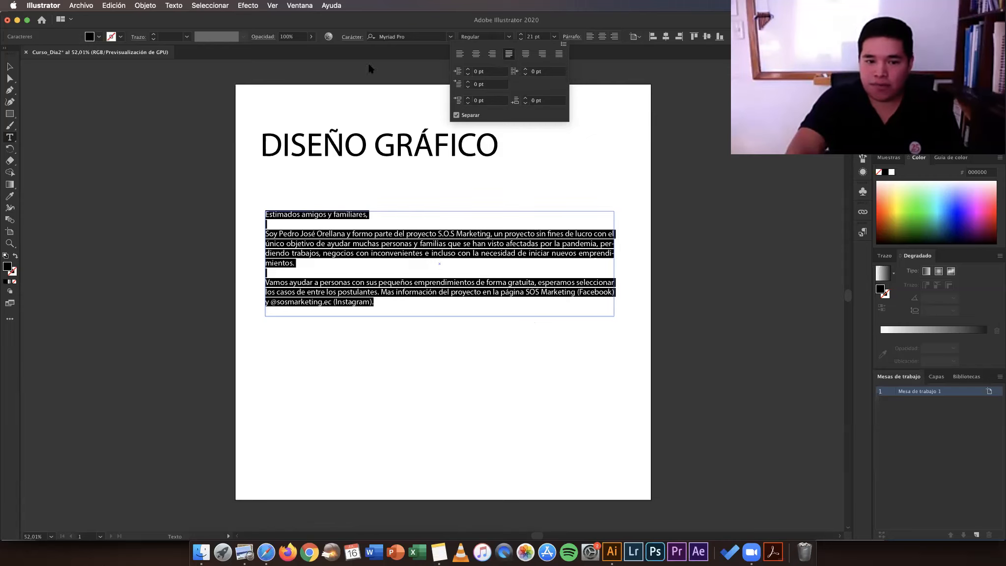
left_click(293, 253)
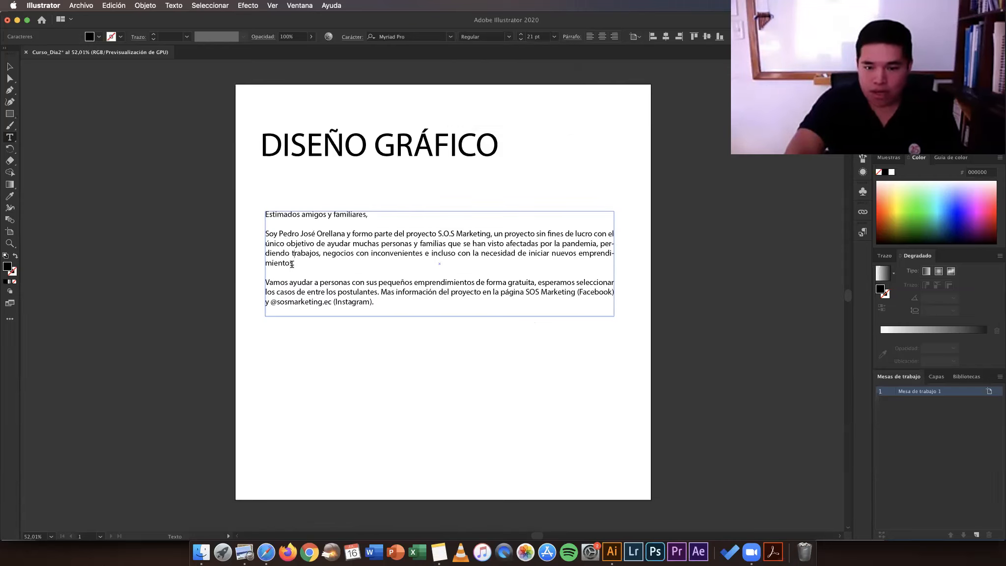
left_click(274, 262)
left_click_drag(293, 262, 272, 262)
left_click(273, 262)
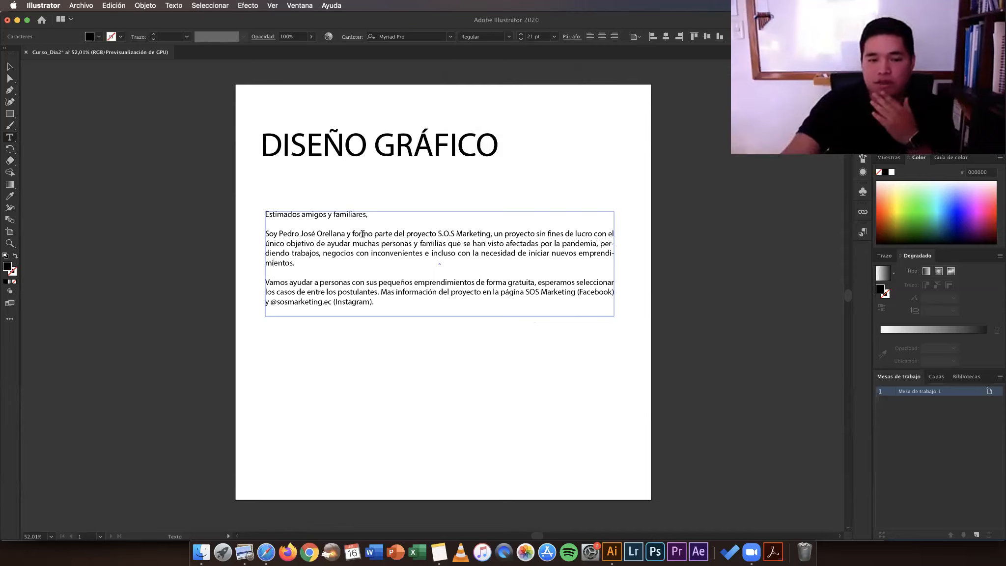
Step: Leave text editing and move the DISEÑO GRÁFICO heading so it sits centred above the body text
key("Escape")
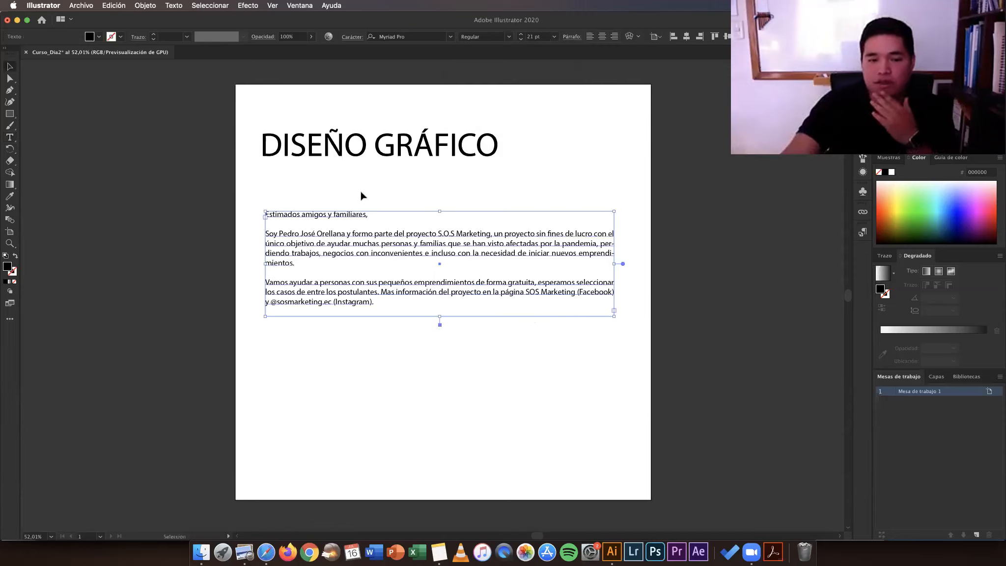
left_click(361, 195)
left_click_drag(484, 155, 579, 198)
left_click_drag(549, 162, 546, 165)
Step: Enter the body text frame for editing and select all of its text, including the greeting line
left_click(291, 222)
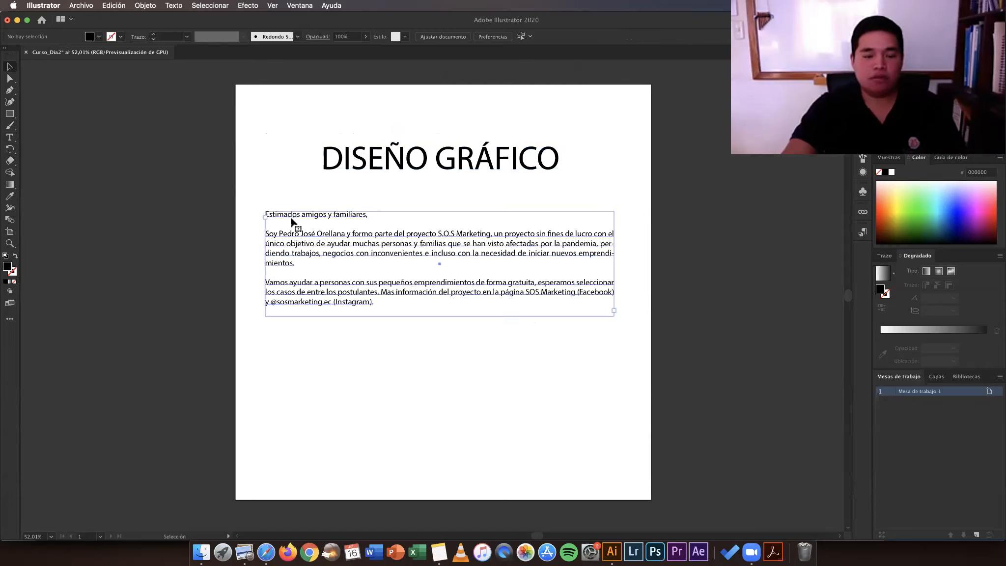
left_click(344, 235)
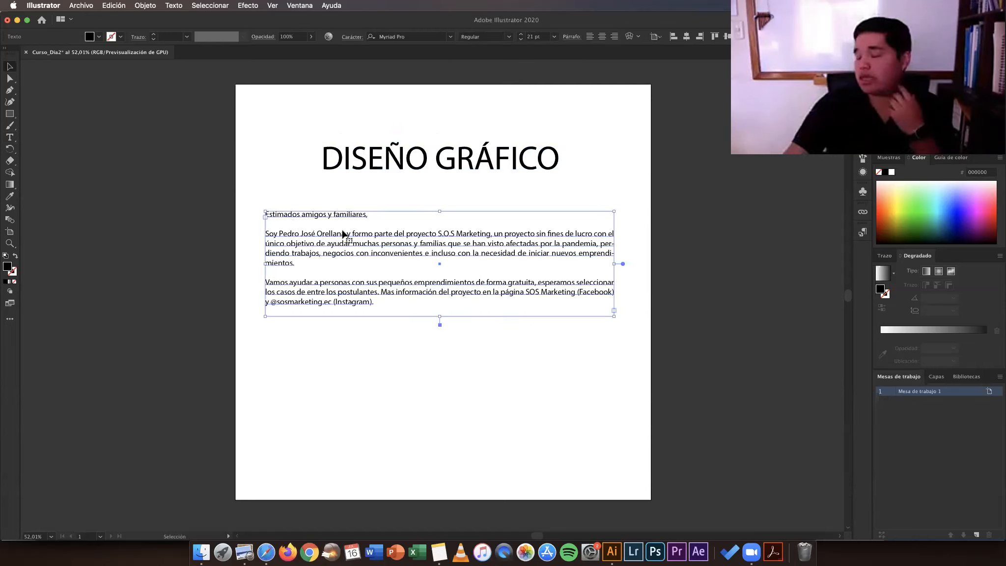
left_click(387, 347)
left_click(373, 293)
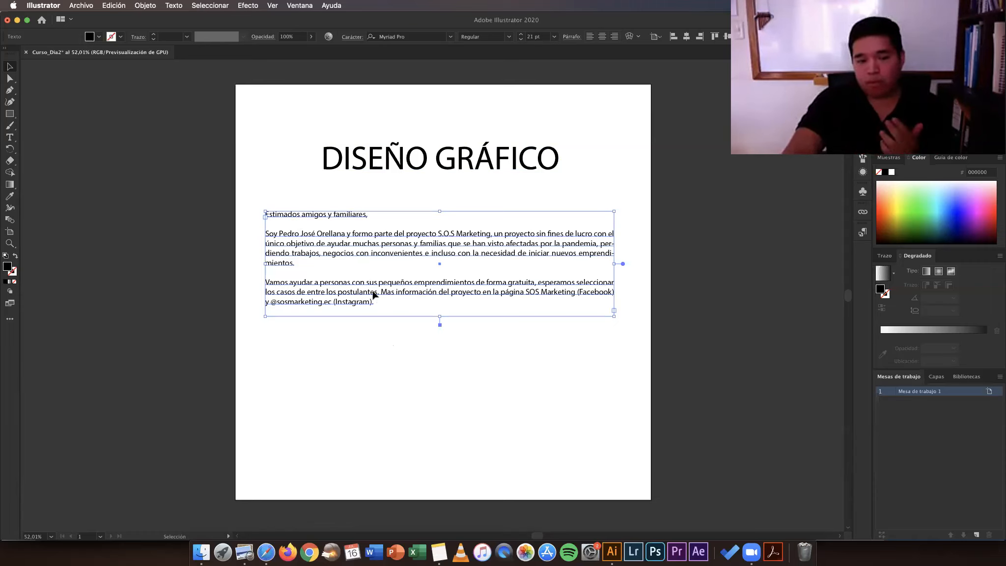
double_click(371, 302)
left_click_drag(372, 302, 263, 234)
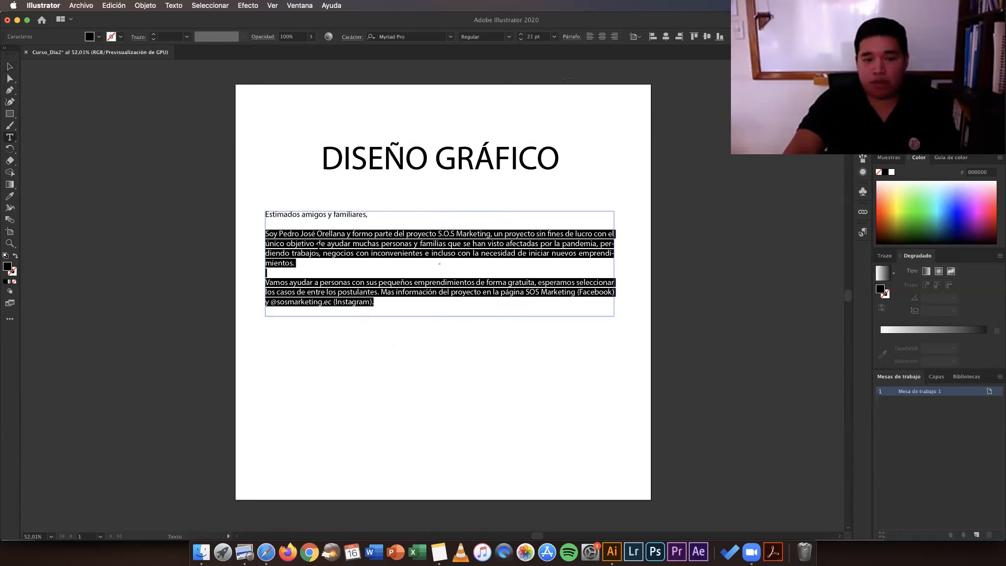
left_click(382, 302)
key("super+a")
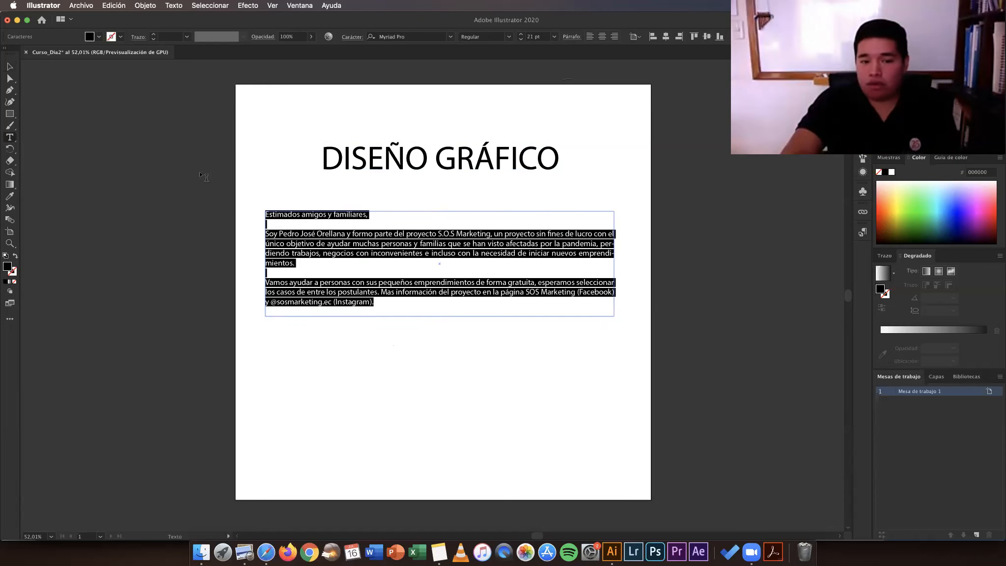
Step: Browse the list of available fonts for the selected body text
left_click(450, 36)
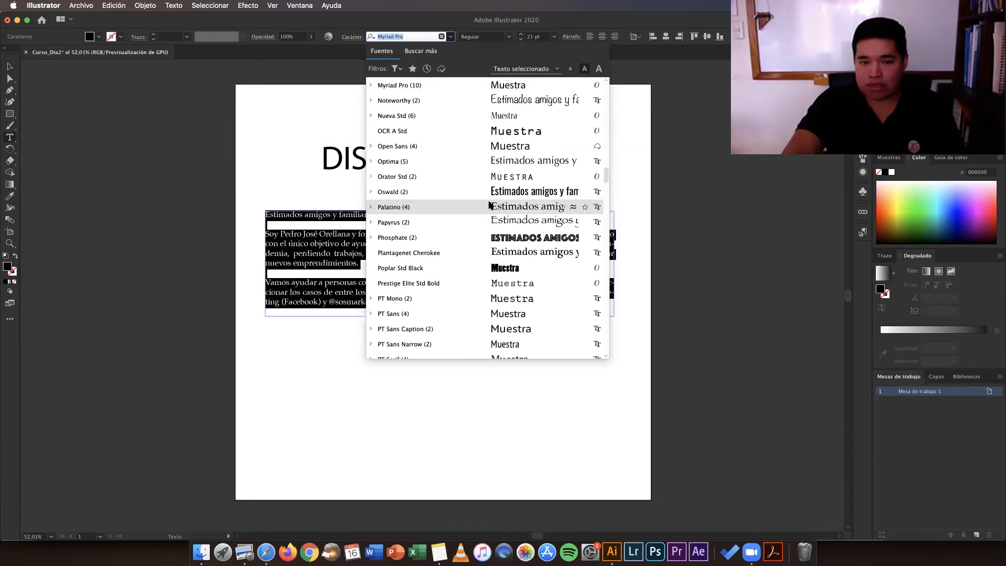
scroll(489, 205, "down", 5)
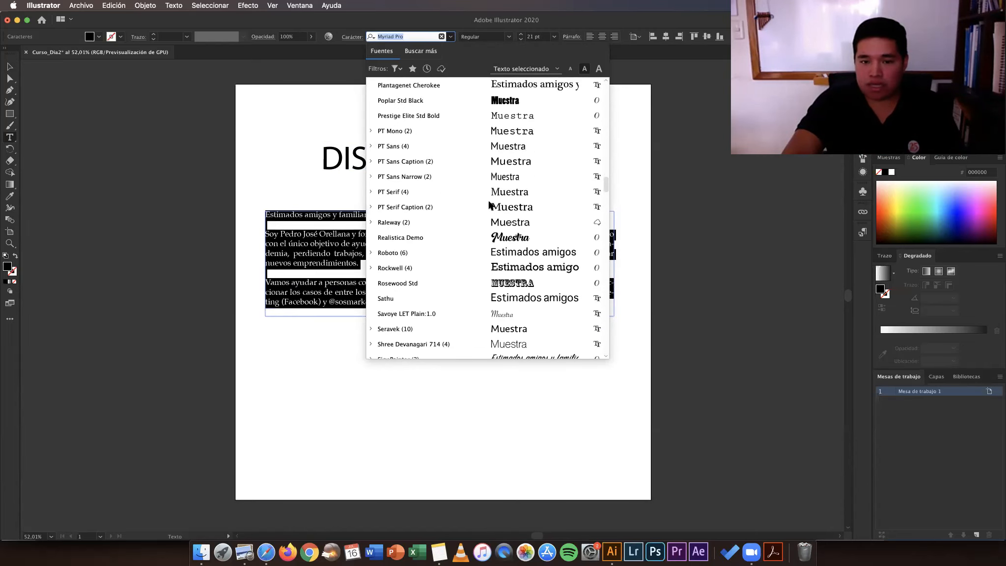
scroll(489, 206, "down", 12)
scroll(489, 206, "down", 8)
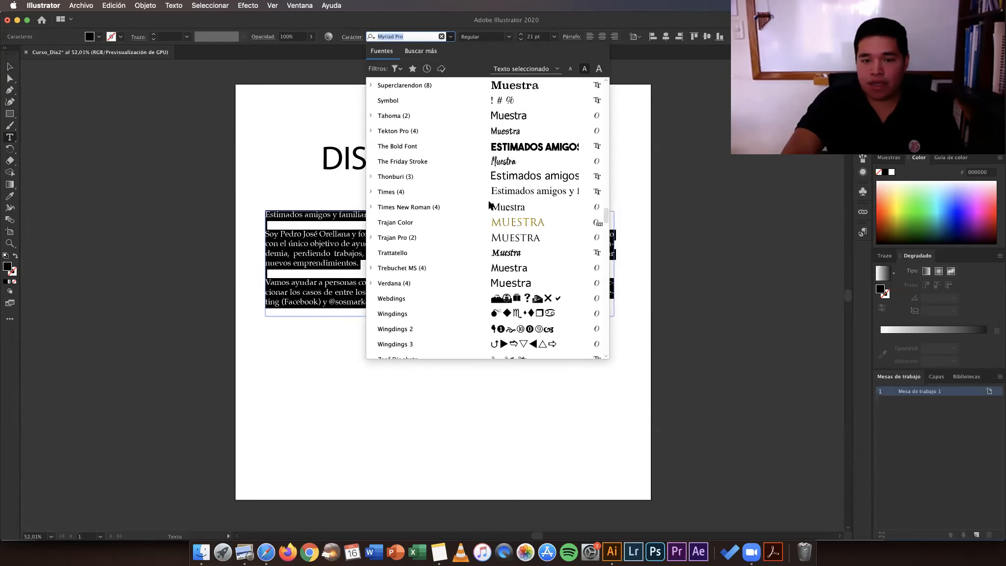
scroll(490, 205, "down", 5)
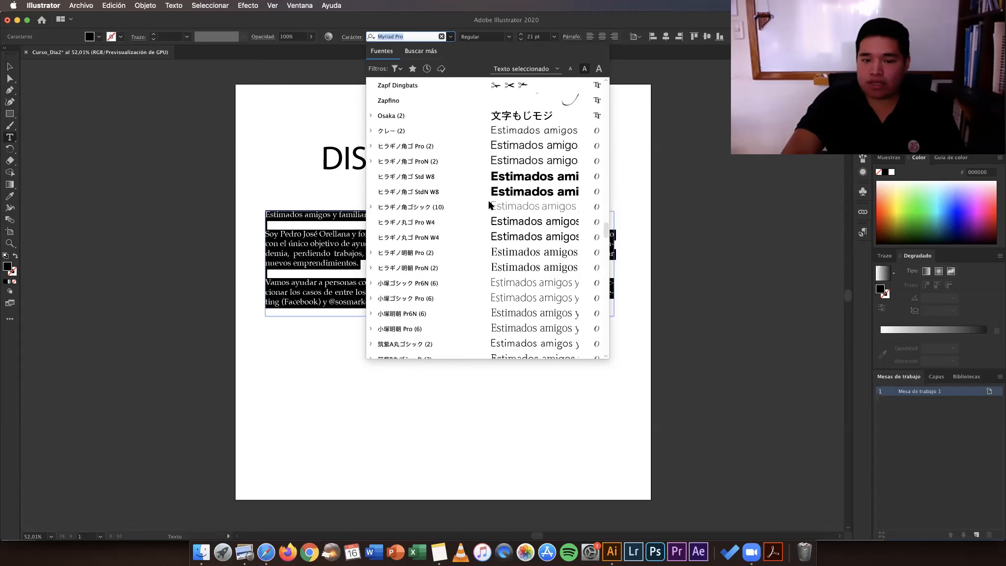
scroll(489, 205, "down", 8)
scroll(489, 205, "up", 12)
scroll(489, 205, "up", 10)
scroll(486, 206, "up", 4)
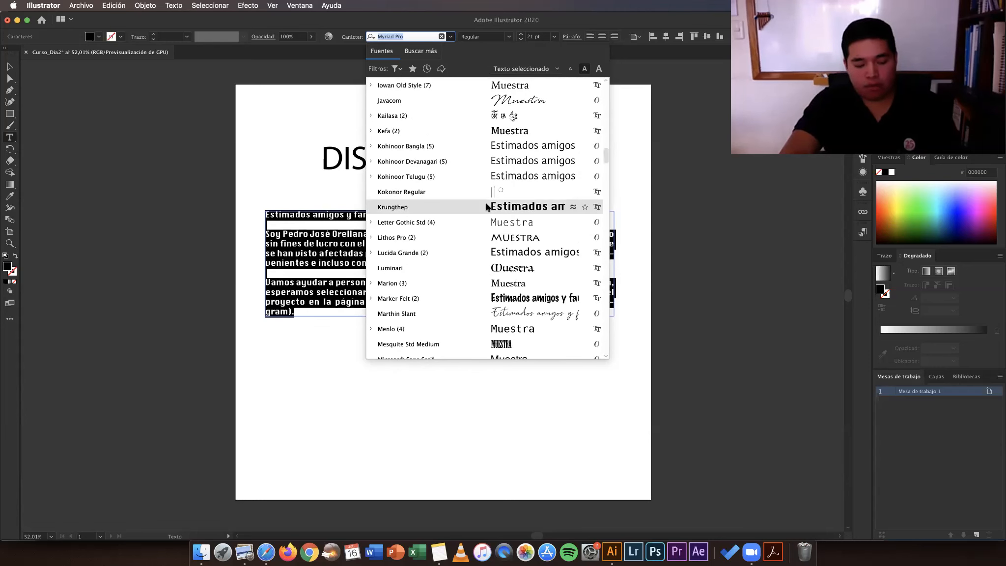
scroll(486, 206, "up", 7)
scroll(486, 206, "up", 1)
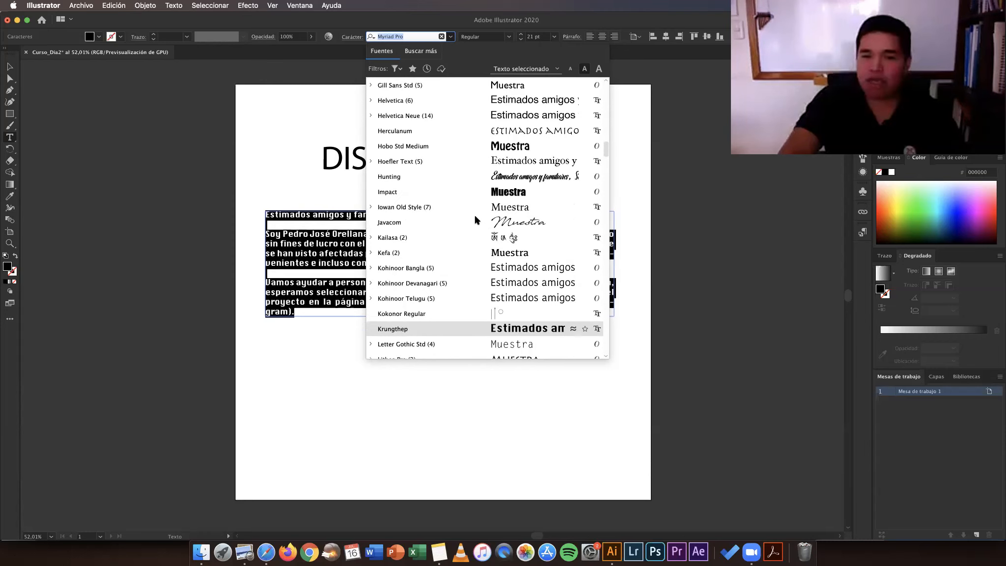
scroll(476, 231, "up", 20)
scroll(426, 96, "up", 9)
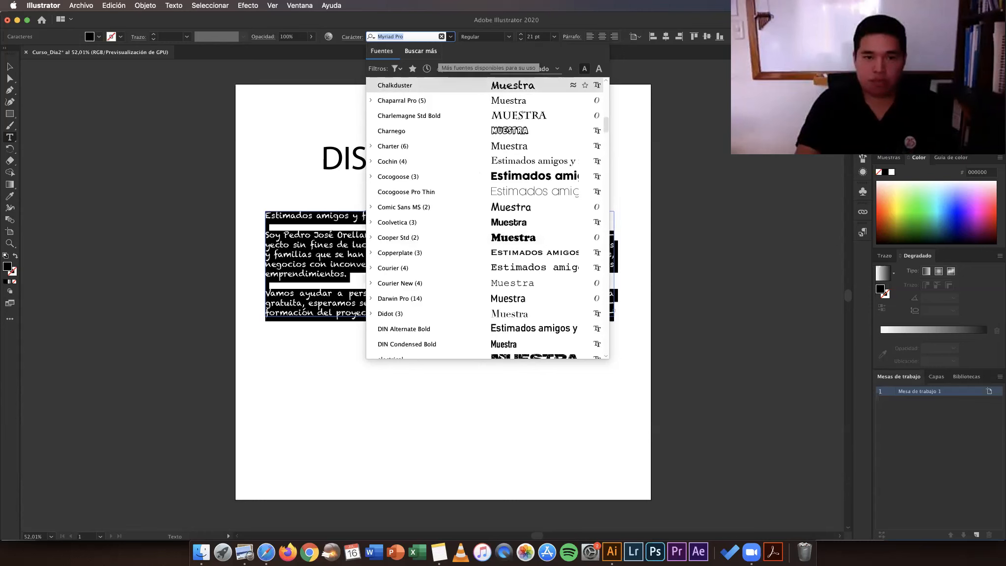
Step: Search the fonts for "helve" and apply Helvetica Light to the whole body text
type("helve")
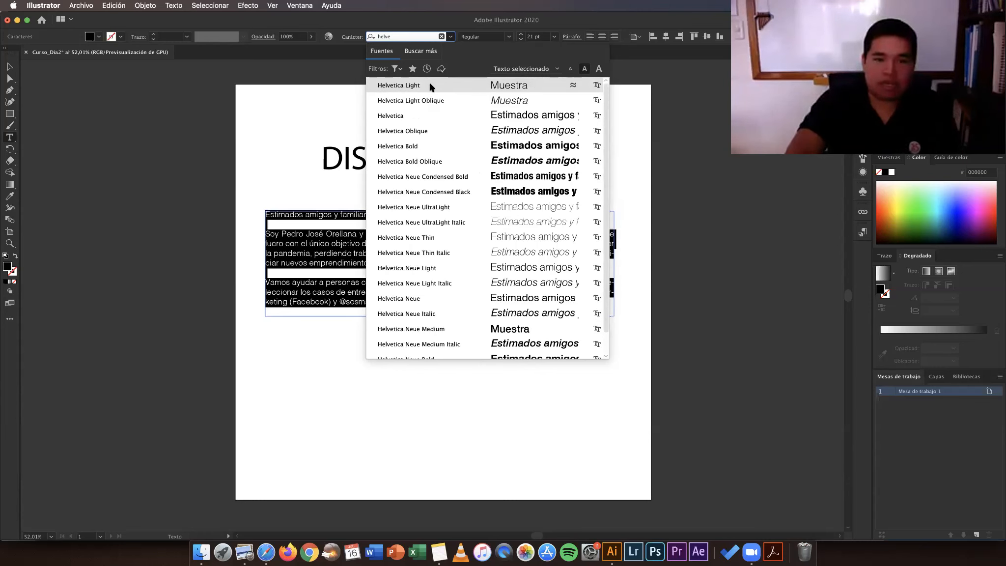
left_click(429, 86)
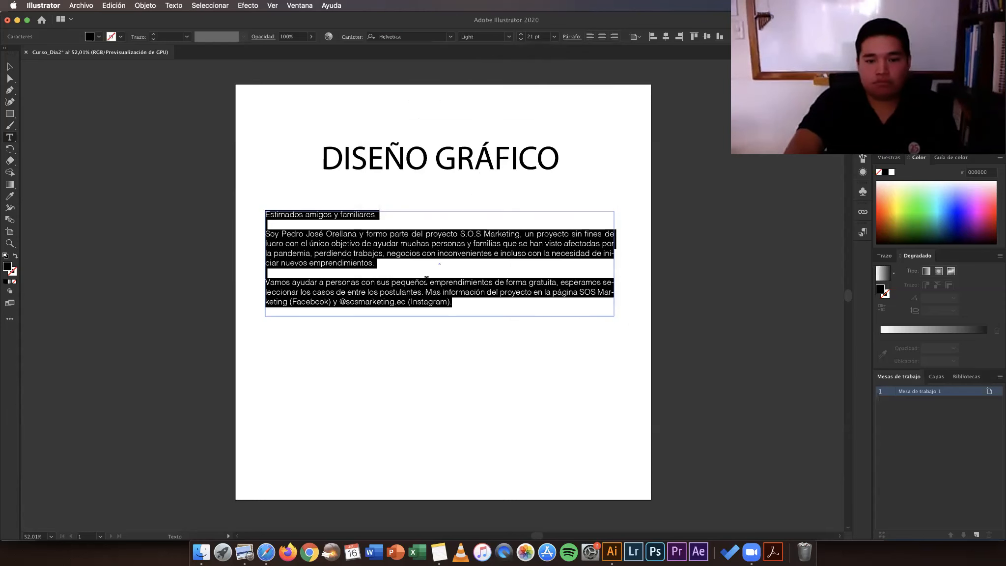
left_click(441, 298)
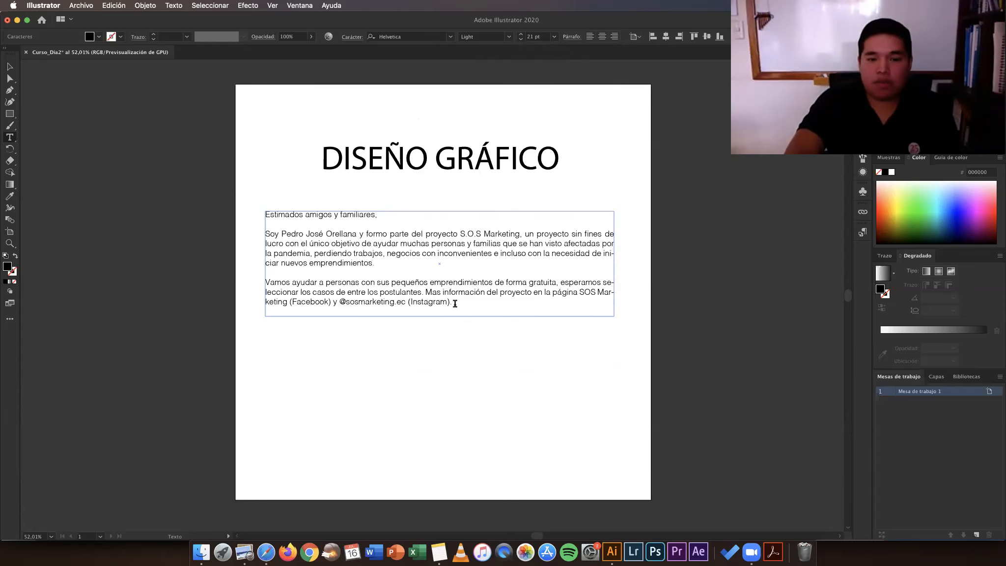
Step: Set the font style of the two paragraphs below the greeting to Bold and deselect the text
left_click_drag(256, 233, 452, 302)
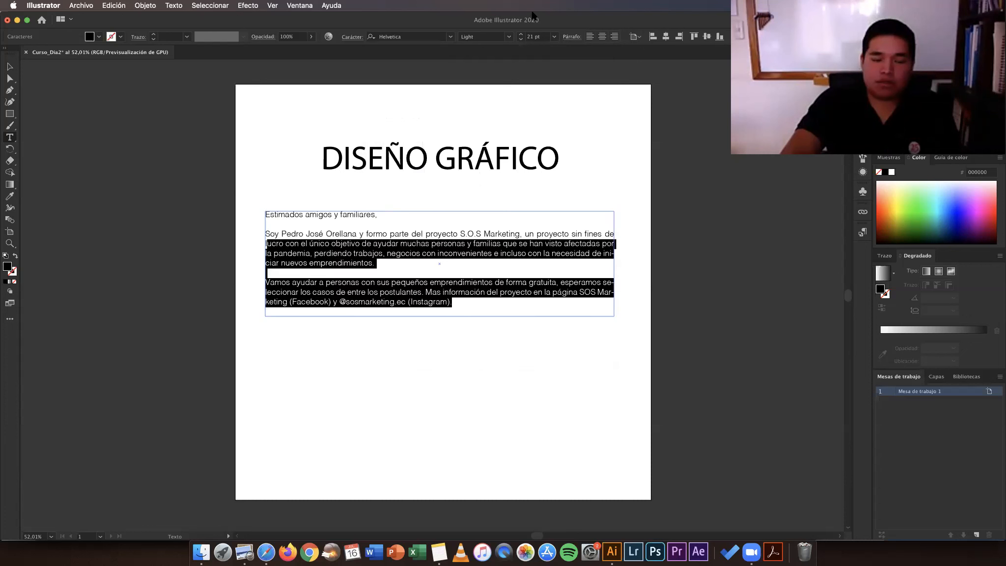
left_click(509, 37)
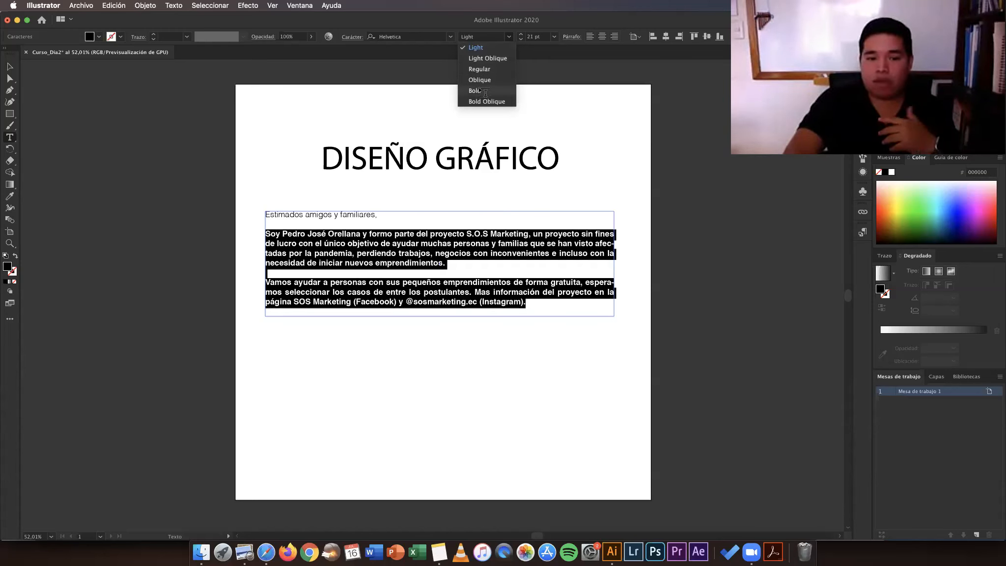
left_click(480, 93)
left_click(10, 66)
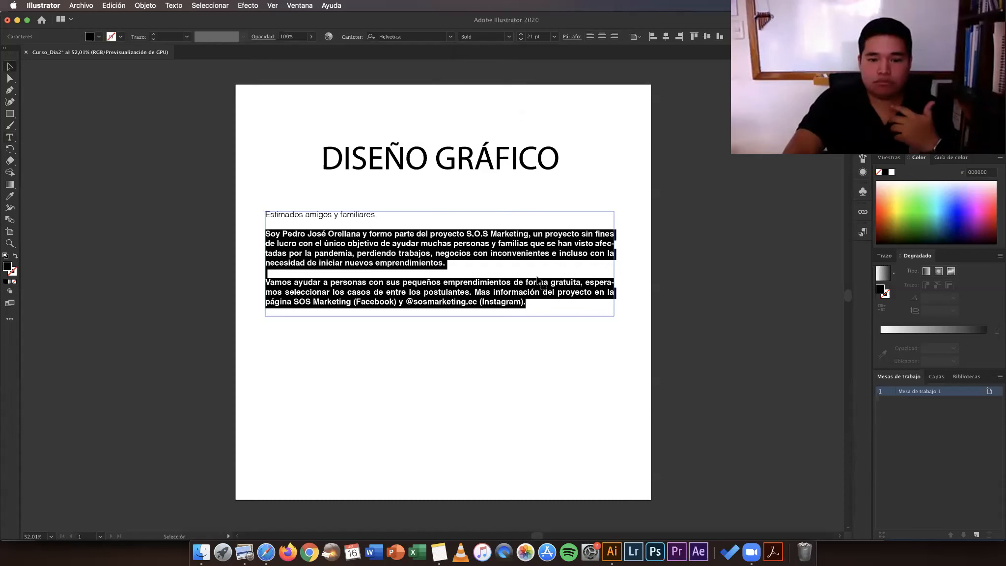
left_click(543, 278)
Step: Move the body text frame straight down to widen the gap below the heading
left_click(475, 238)
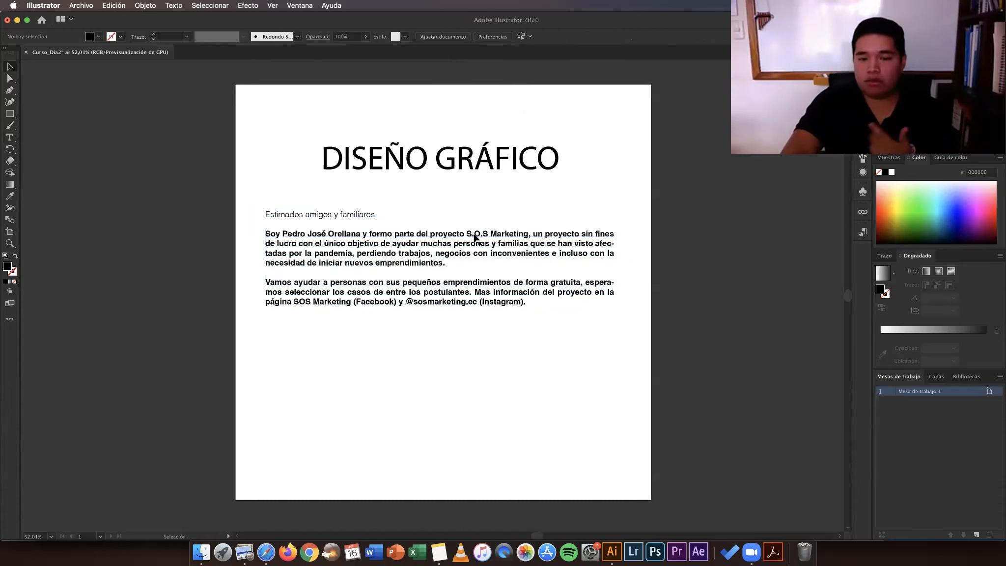
left_click(472, 253)
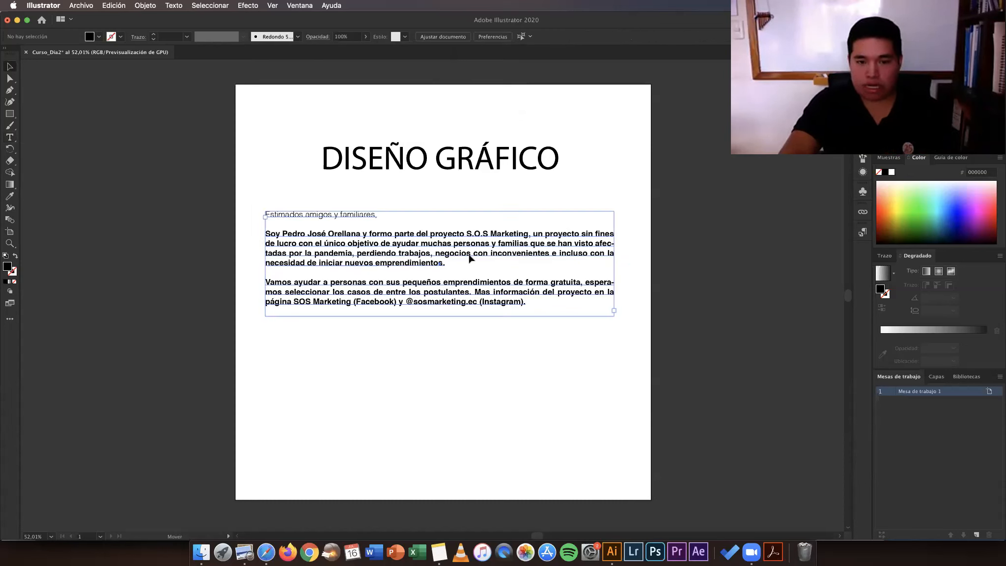
left_click_drag(470, 266, 430, 303)
double_click(528, 340)
left_click_drag(528, 340, 331, 284)
left_click(342, 276)
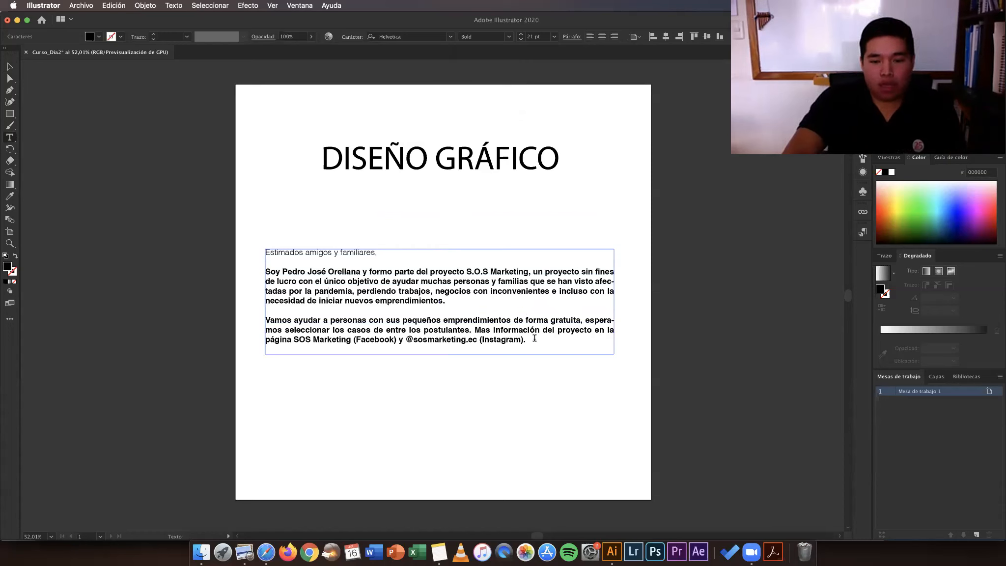
left_click_drag(530, 339, 394, 172)
key("Escape")
left_click(530, 177)
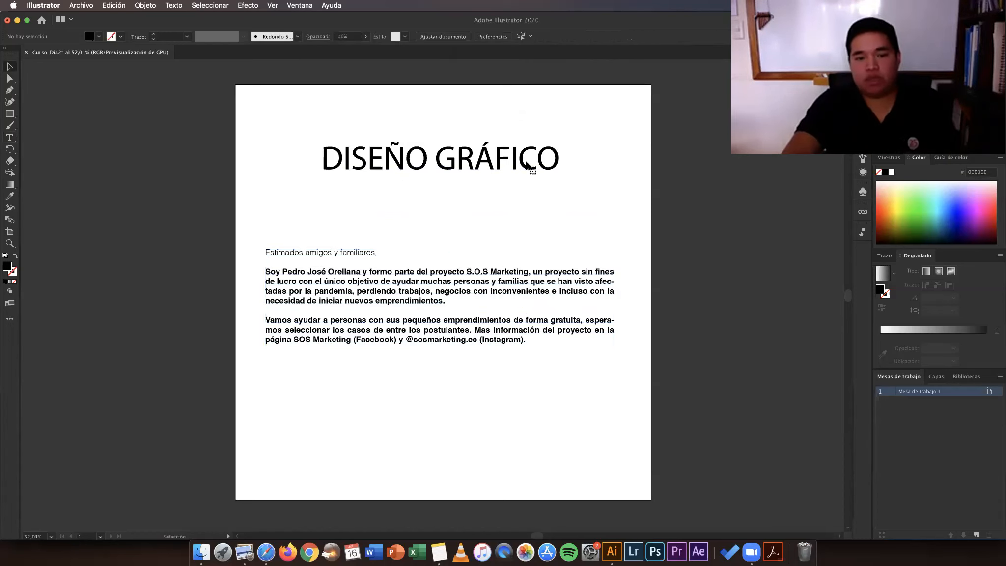
Step: Change the fill of the DISEÑO GRÁFICO heading to the orange CE6200 and deselect it
left_click(491, 159)
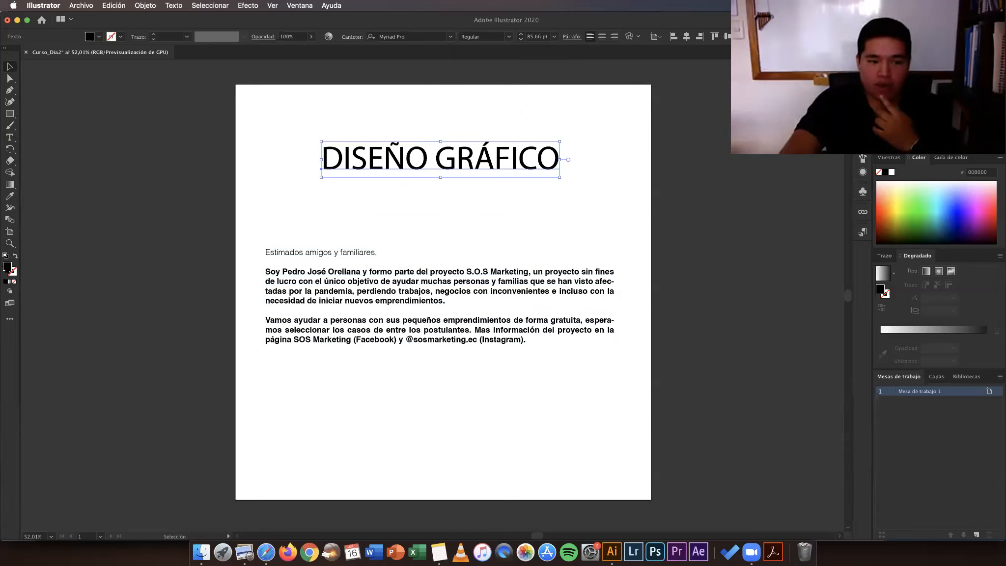
double_click(8, 266)
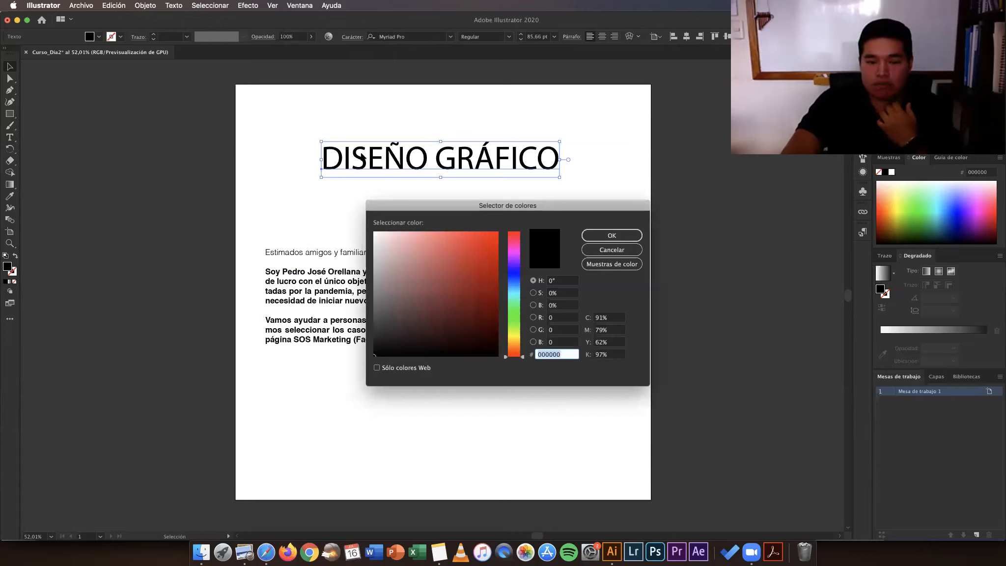
left_click(514, 326)
left_click_drag(489, 290, 521, 347)
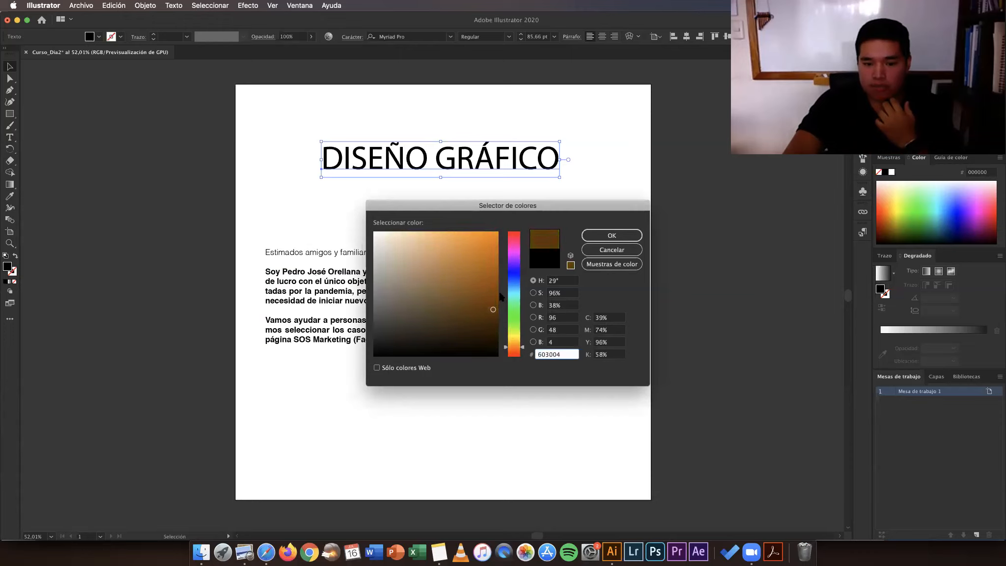
left_click_drag(494, 272, 497, 256)
left_click(613, 236)
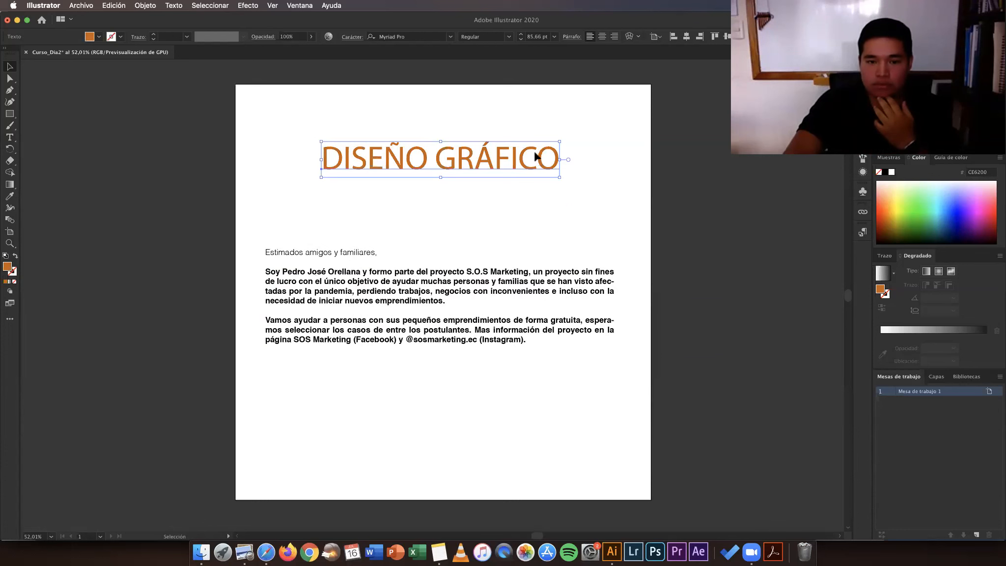
left_click(605, 153)
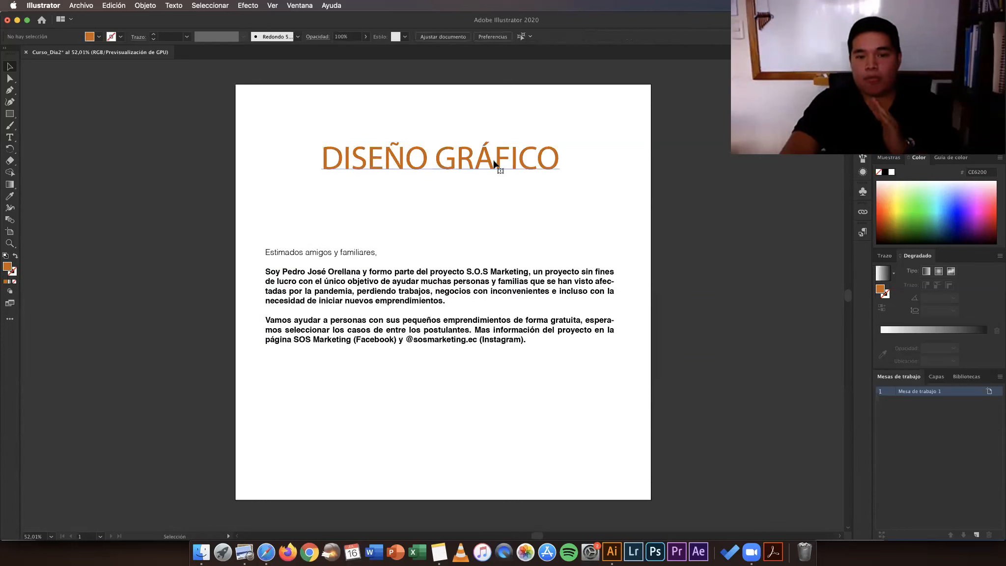
left_click(539, 152)
left_click(441, 231)
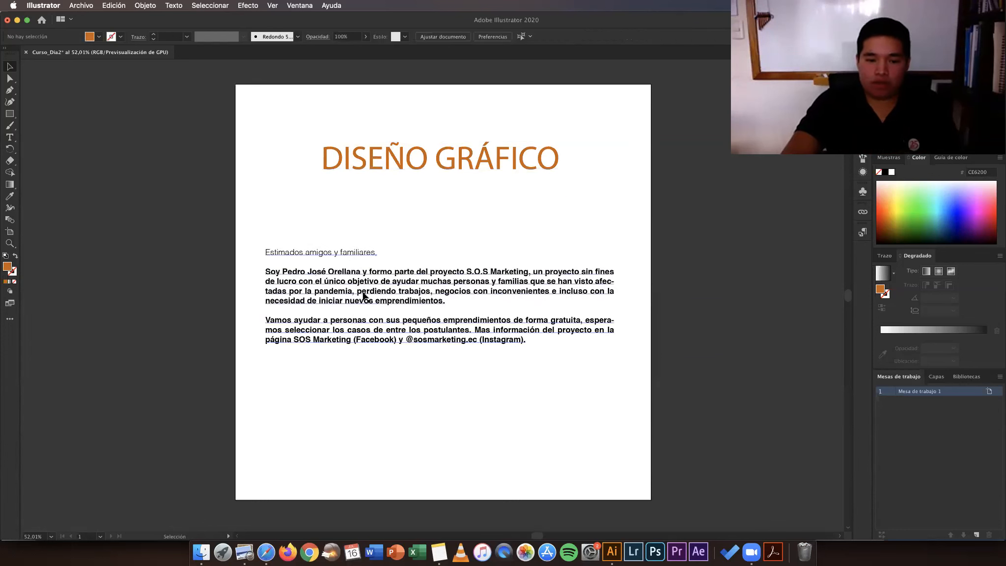
Step: Change the fill of the phrase "formo parte del proyecto S.O.S Marketing" to the light blue 0A9DEF and deselect the text
left_click(364, 295)
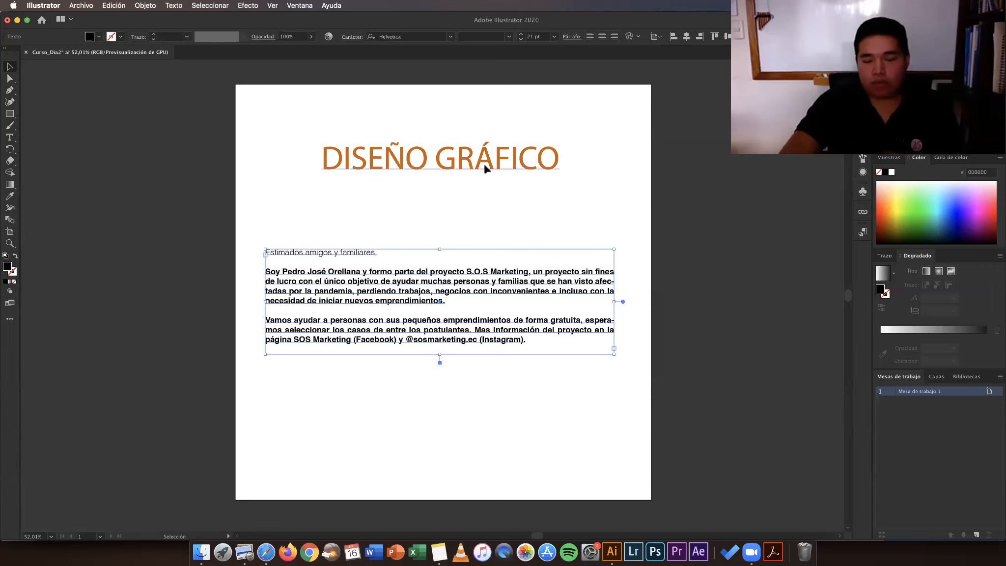
double_click(315, 291)
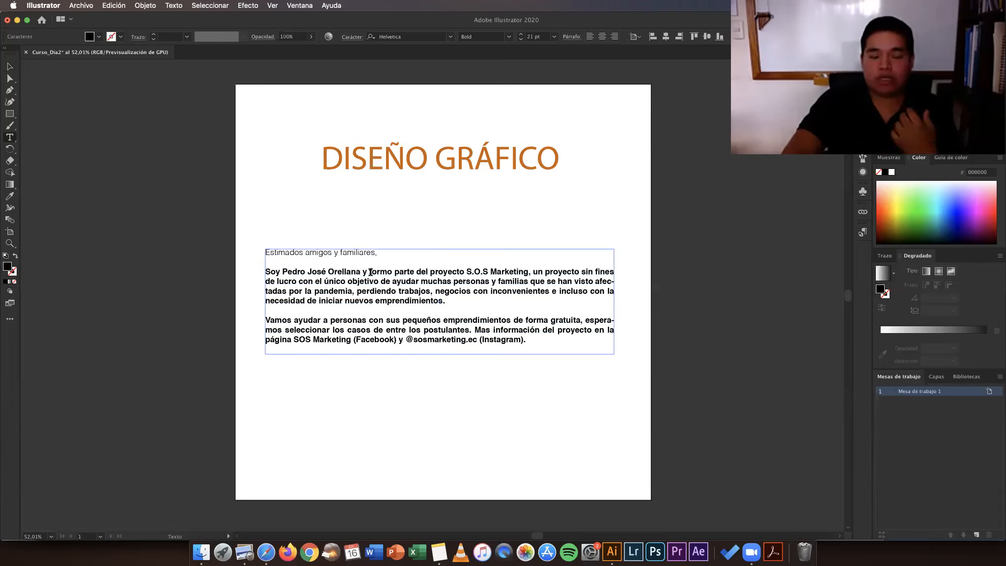
left_click_drag(370, 272, 387, 272)
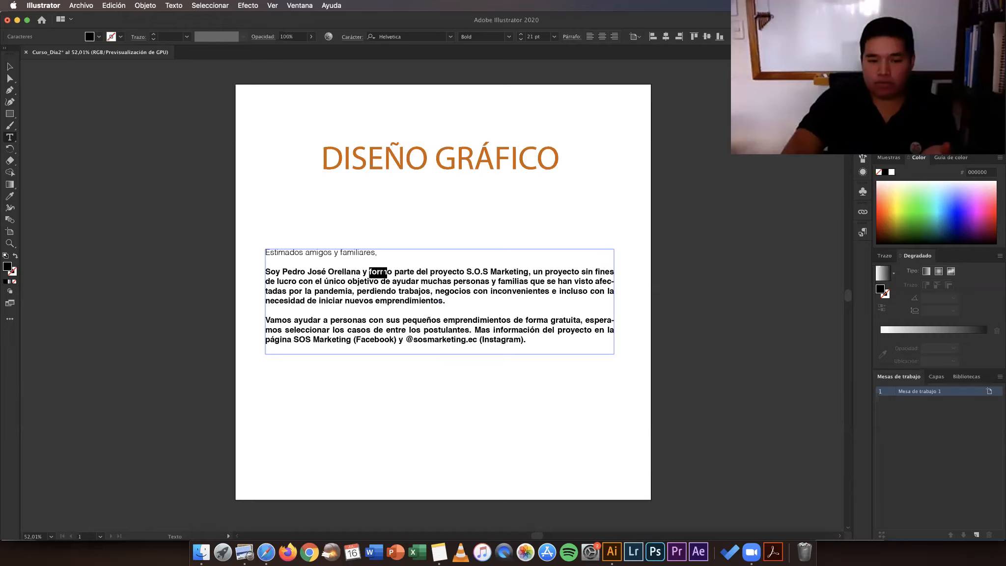
left_click(391, 271)
left_click_drag(376, 271, 529, 273)
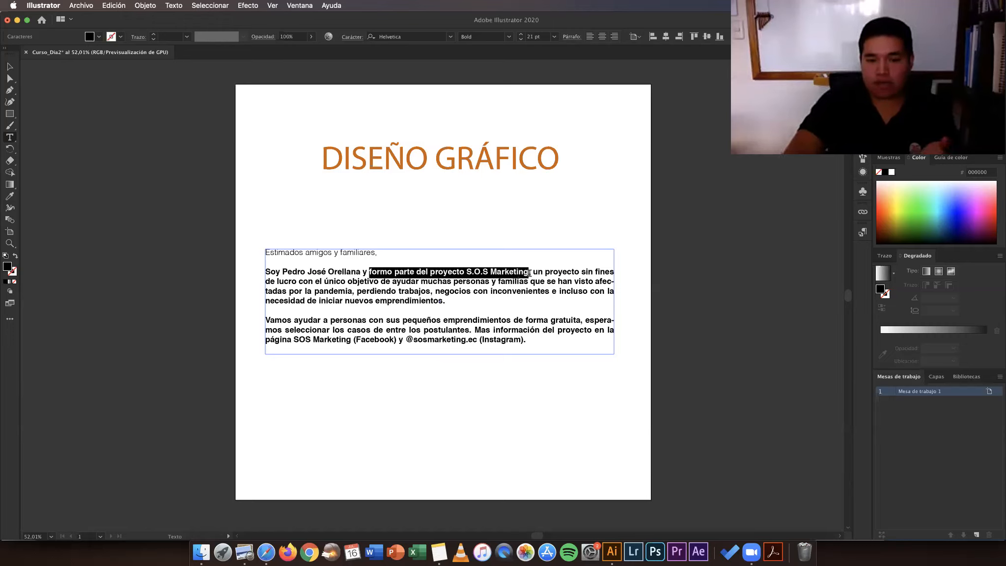
double_click(7, 266)
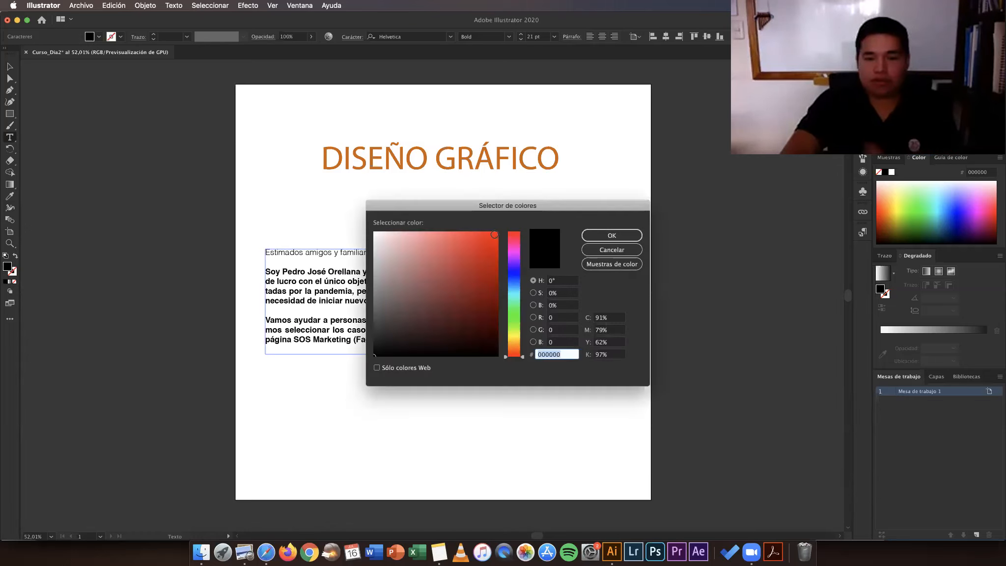
left_click(493, 235)
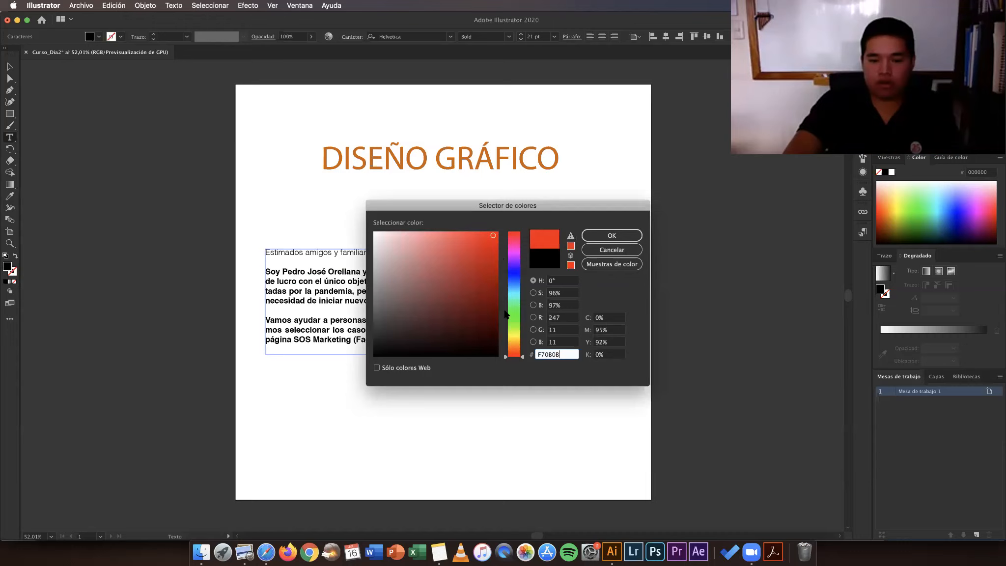
left_click_drag(513, 356, 514, 280)
left_click_drag(515, 238, 523, 331)
mouse_move(523, 269)
left_mouse_down()
mouse_move(524, 336)
mouse_move(524, 256)
mouse_move(523, 286)
left_mouse_up()
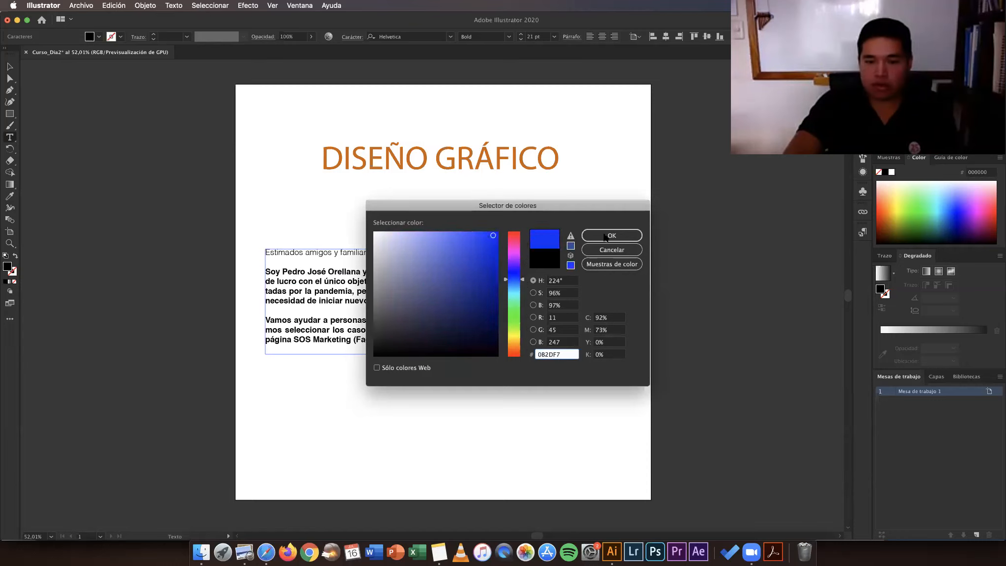
mouse_move(470, 240)
left_mouse_down()
mouse_move(383, 242)
mouse_move(452, 343)
mouse_move(479, 324)
mouse_move(493, 239)
left_mouse_up()
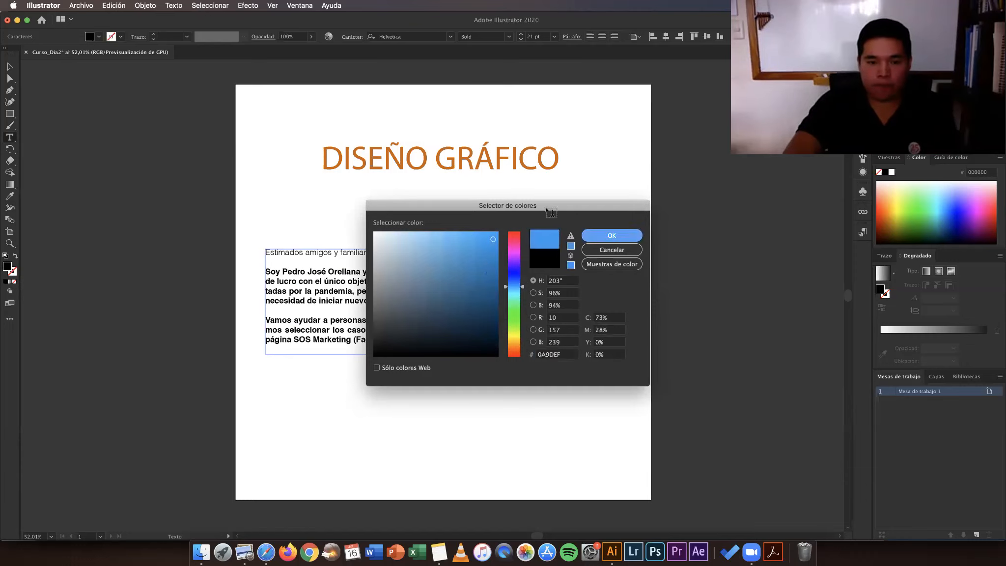
left_click(611, 235)
key("Escape")
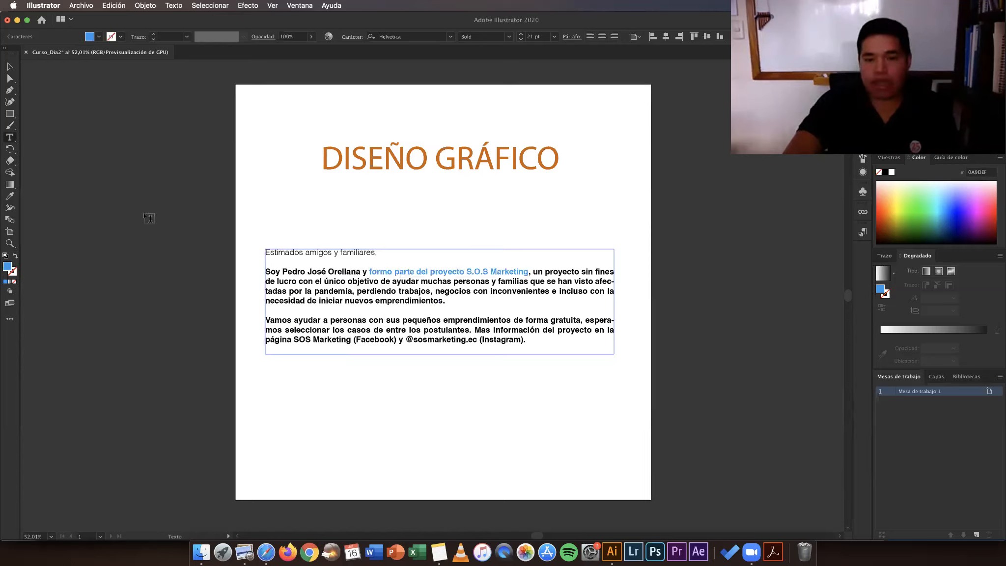
left_click(10, 66)
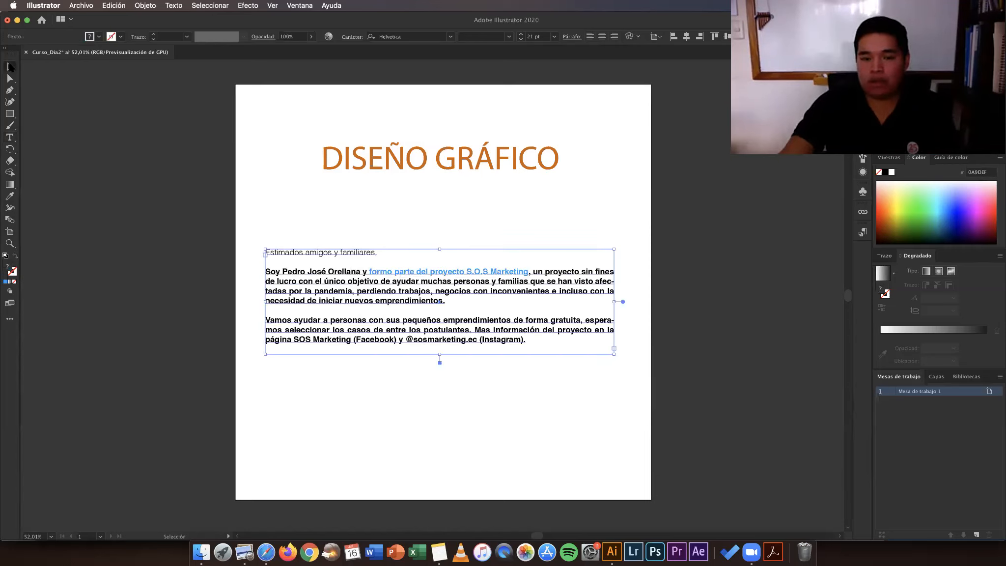
left_click(433, 231)
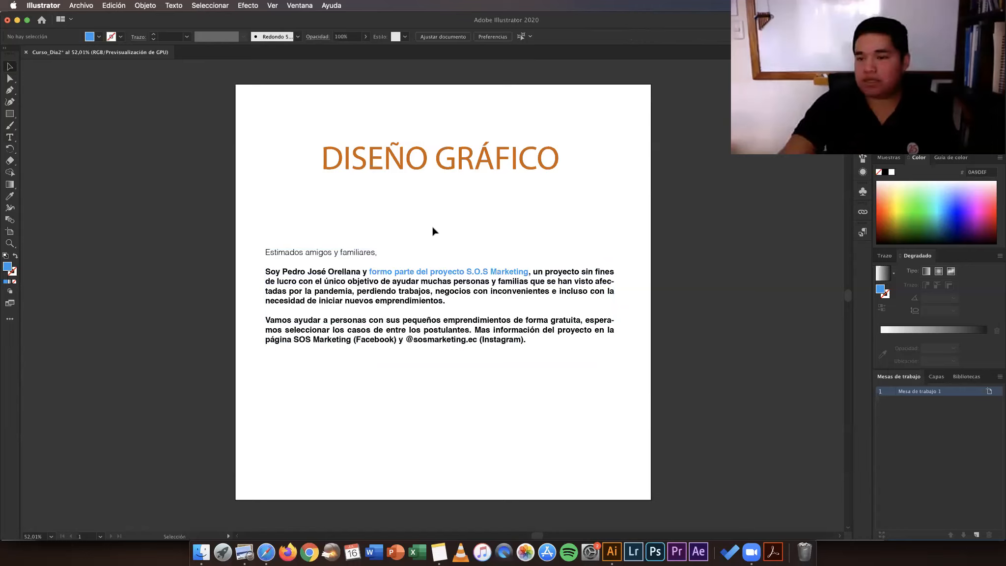
Step: Move the DISEÑO GRÁFICO heading slightly down and to the right, and deselect it
left_click_drag(403, 169, 415, 184)
key("XF86AudioRaiseVolume")
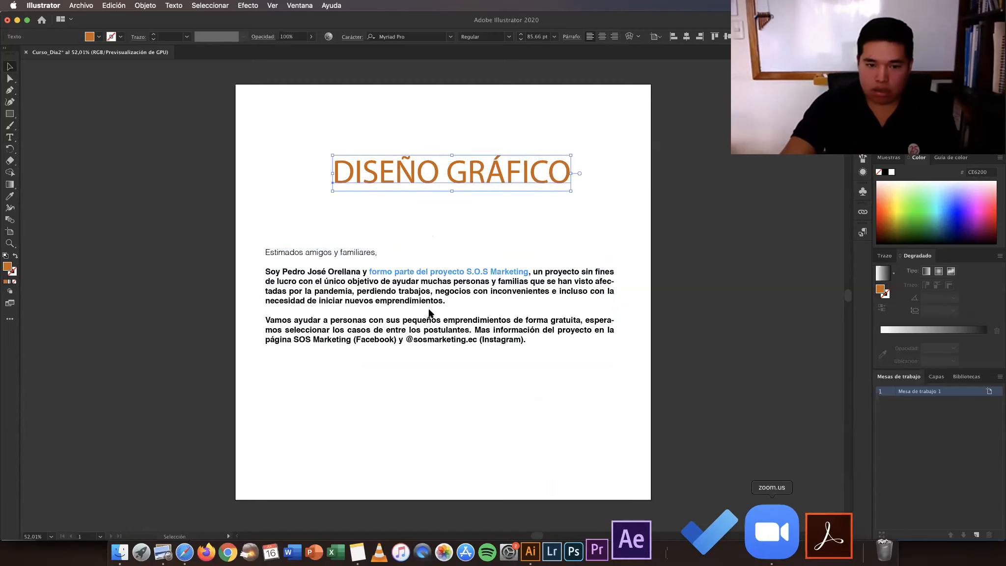
left_click(773, 527)
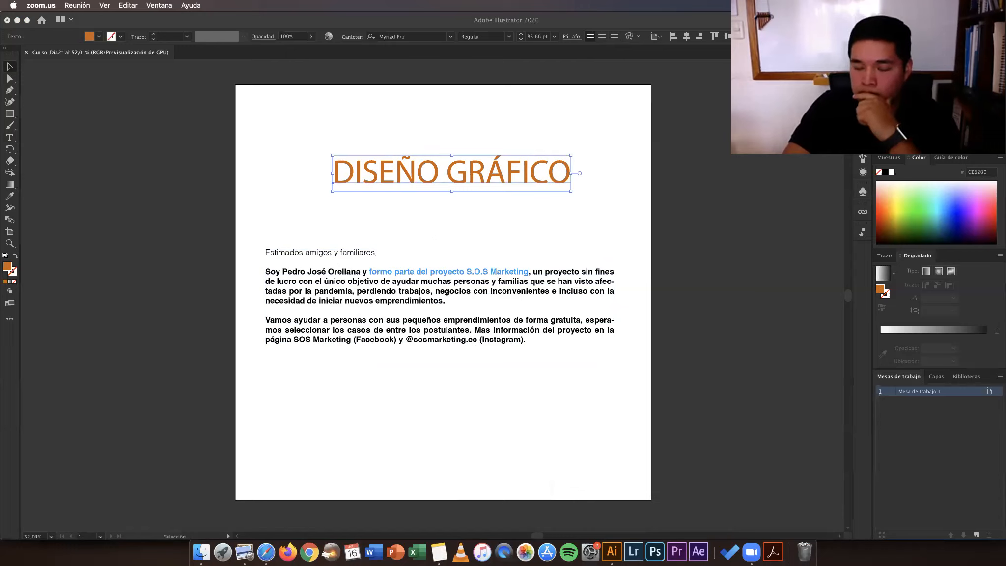
key("XF86AudioRaiseVolume")
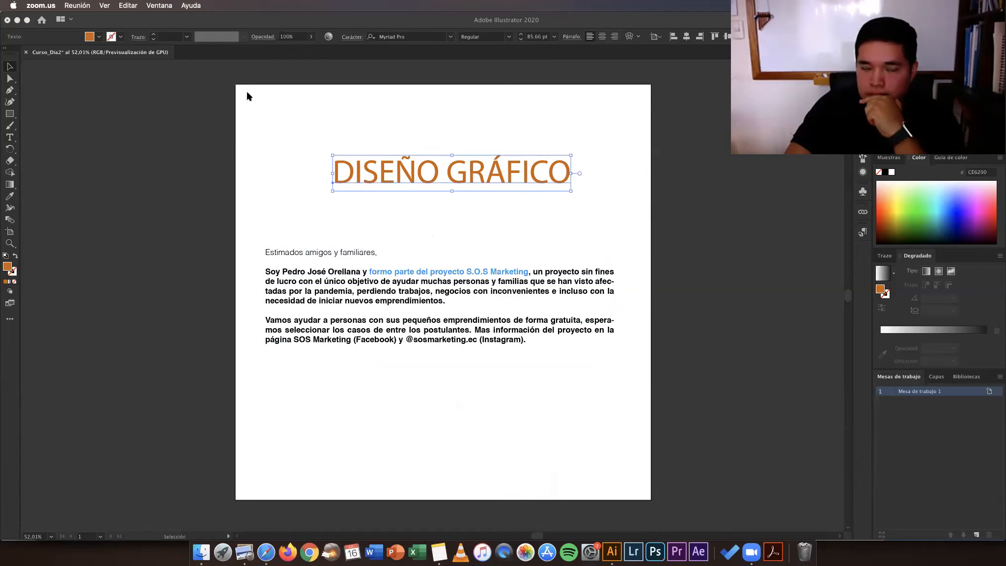
left_click(130, 196)
left_click(383, 300)
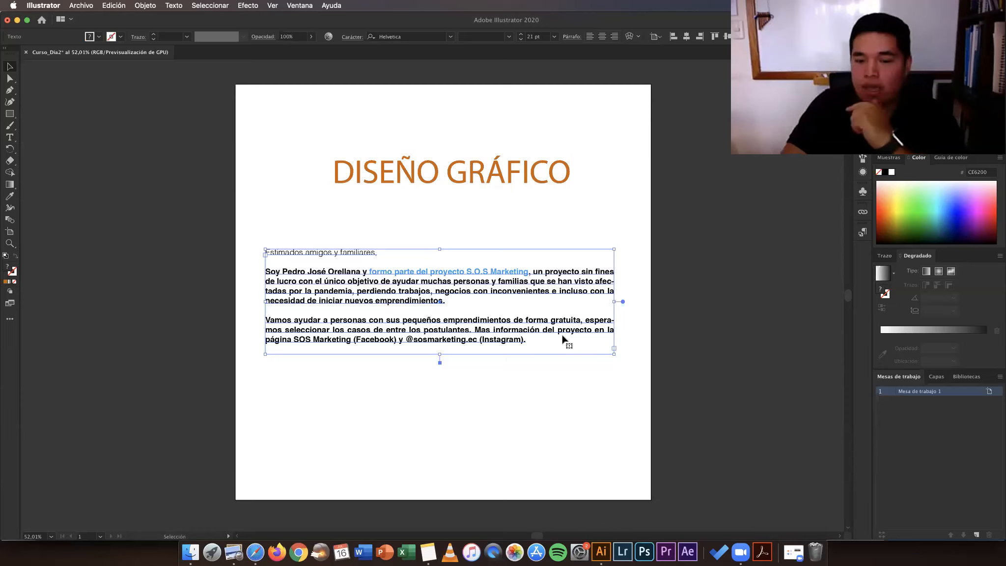
left_click(510, 173)
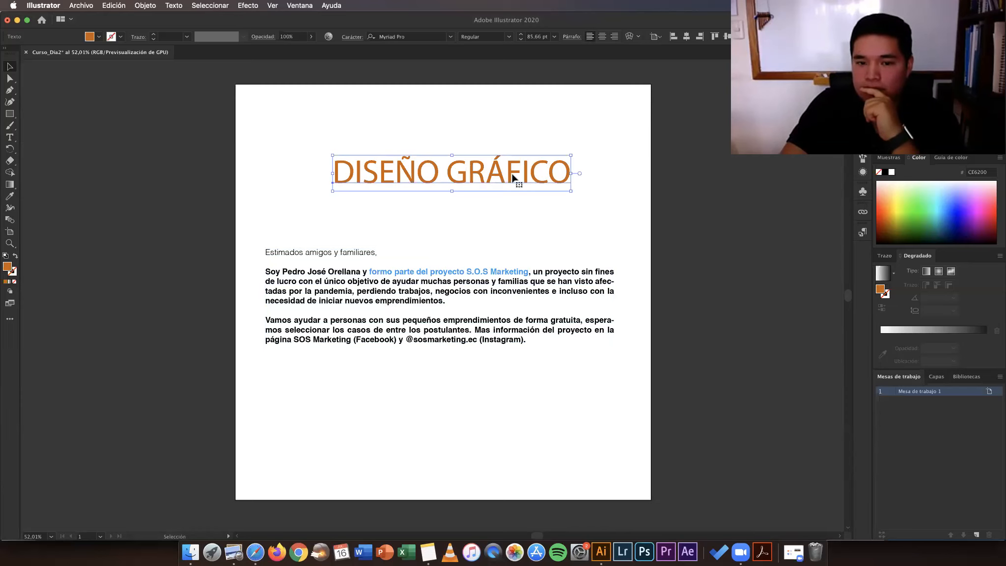
left_click(550, 221)
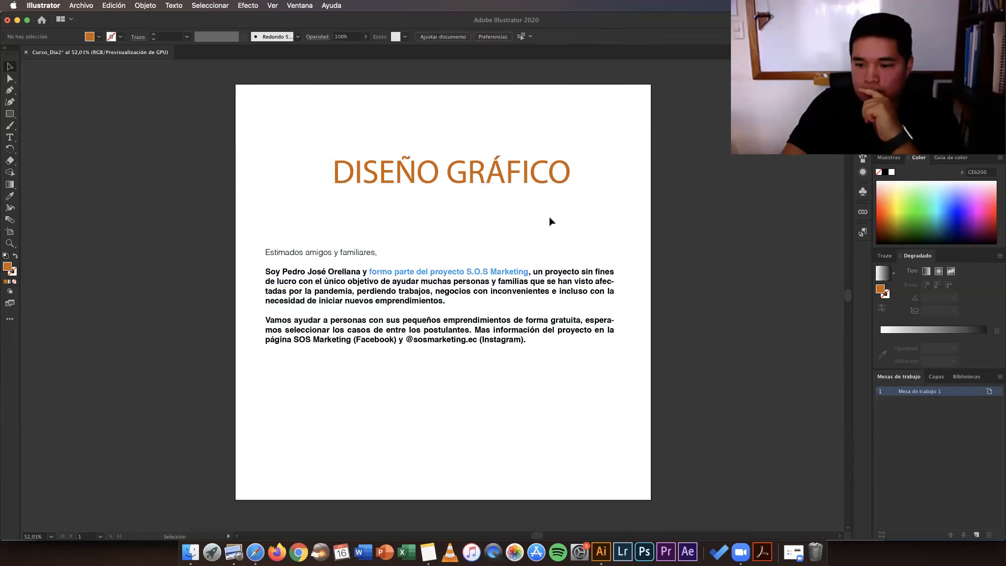
left_click(464, 172)
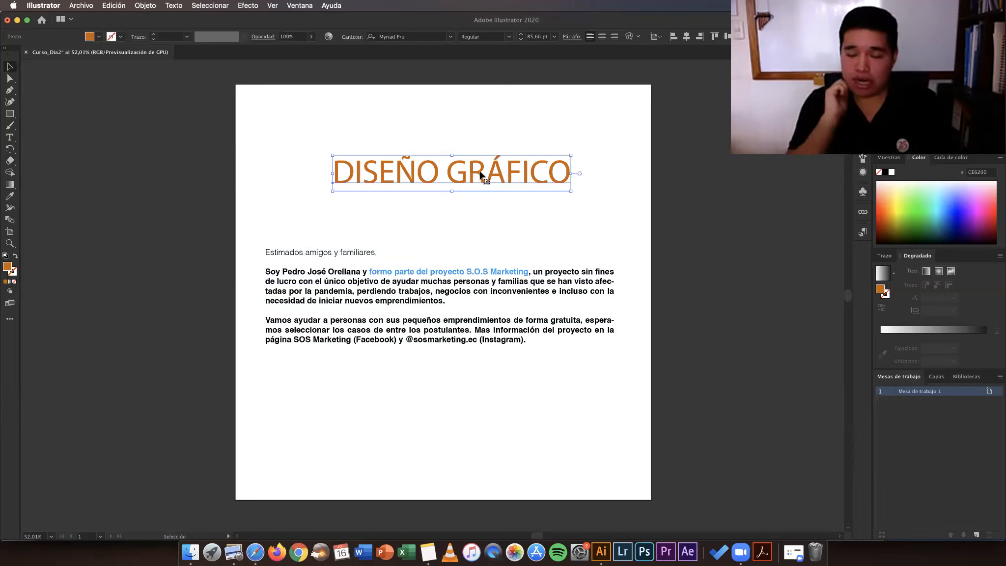
left_click(506, 236)
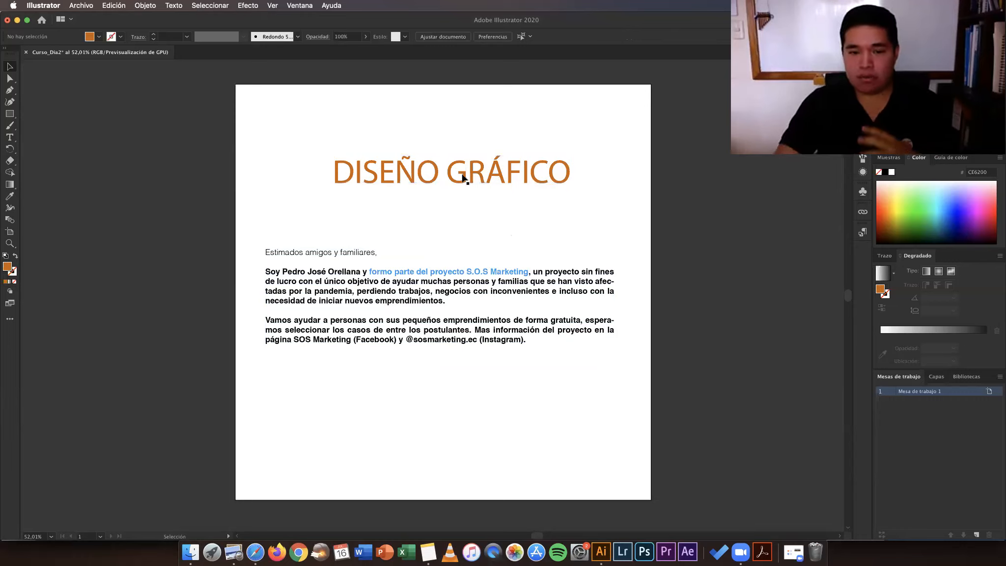
Step: Scale the DISEÑO GRÁFICO heading down proportionally to about 77 pt
left_click(556, 188)
left_click_drag(572, 191, 390, 278)
Step: Enlarge the body text frame by extending its lower-right and upper-left corners outward so the lines reflow
left_click(433, 298)
left_click_drag(614, 357, 635, 365)
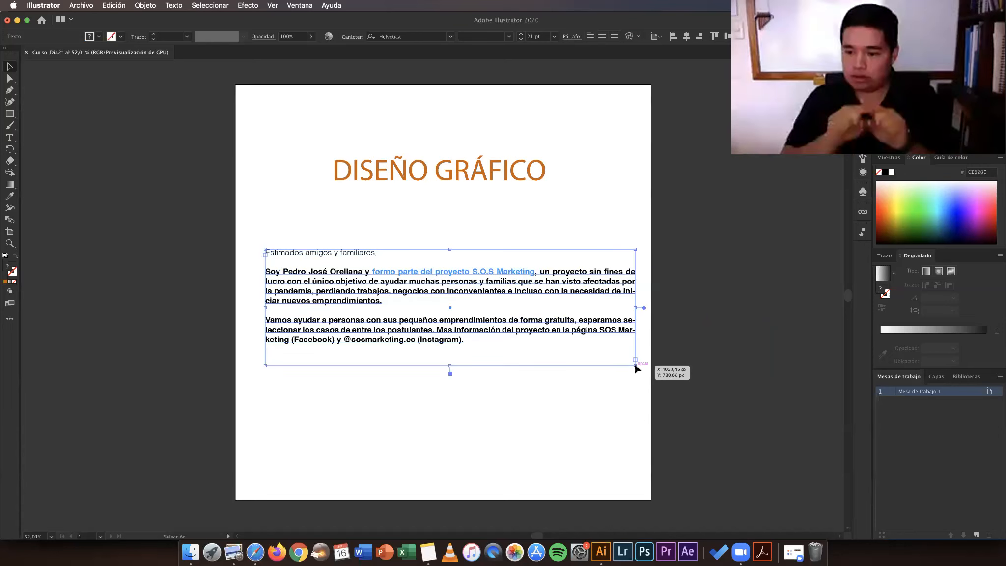
left_click(393, 240)
left_click(274, 253)
left_click_drag(274, 253, 258, 237)
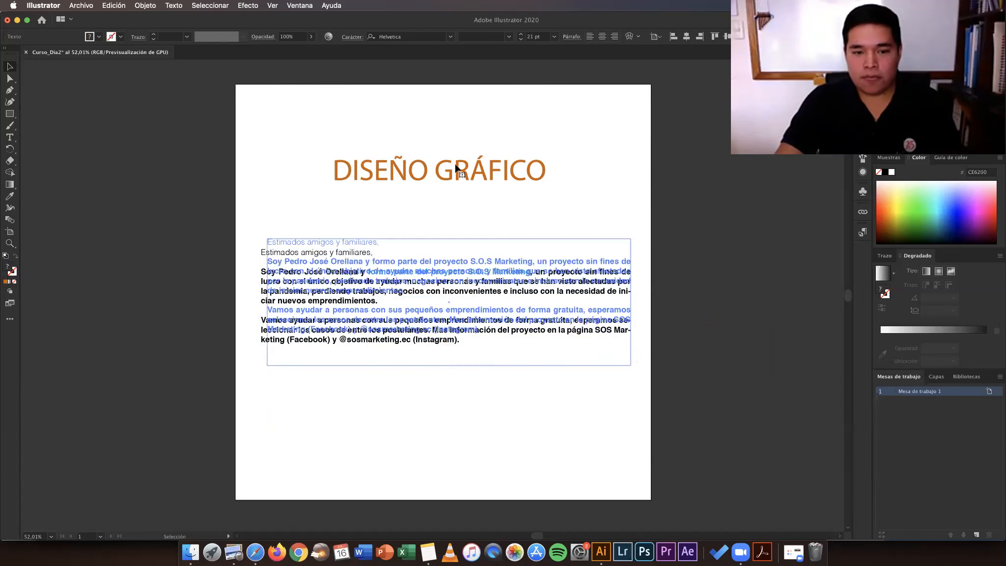
Step: Scale the DISEÑO GRÁFICO heading up proportionally to about 85 pt and deselect it
left_click(546, 174)
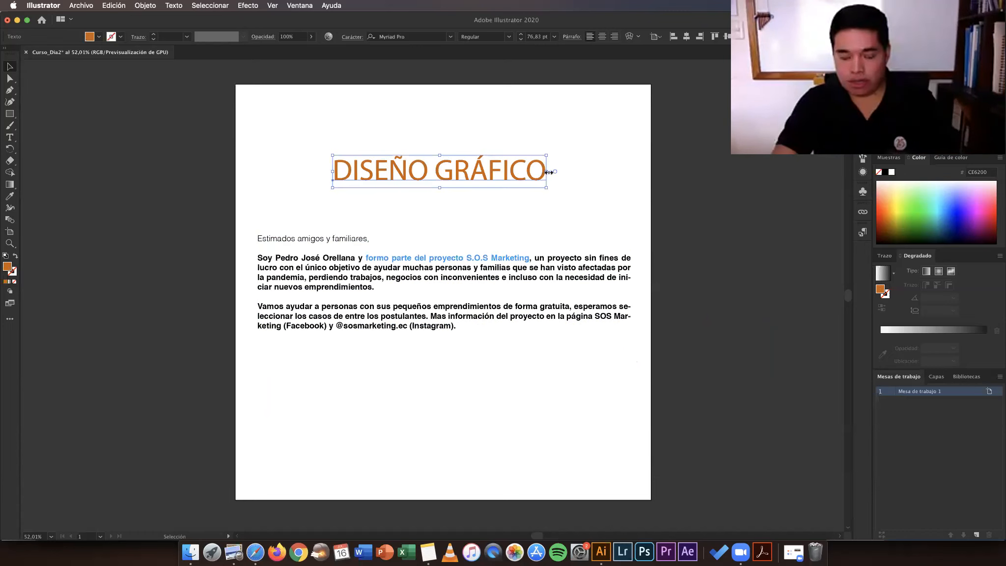
left_click_drag(617, 178, 590, 176)
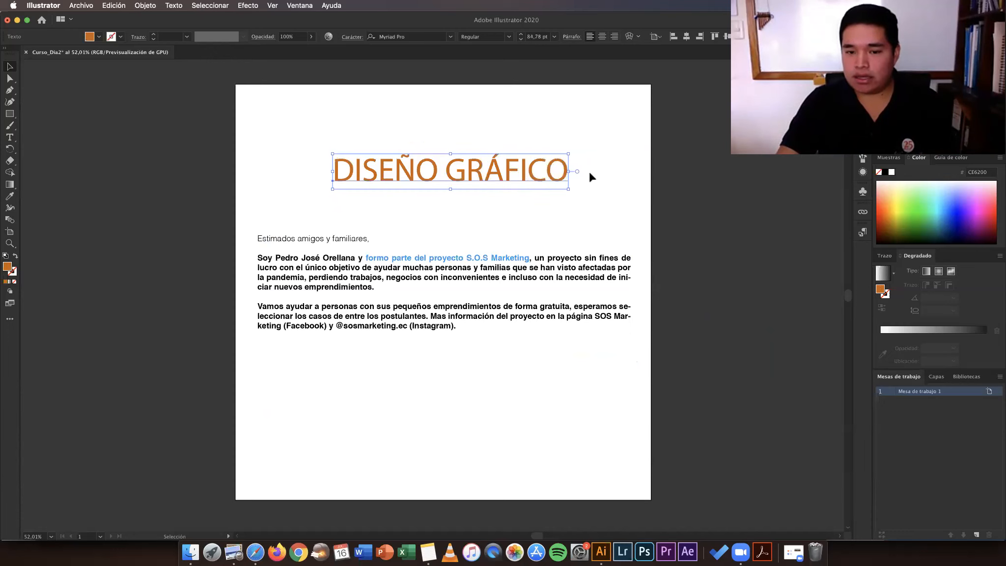
left_click(590, 176)
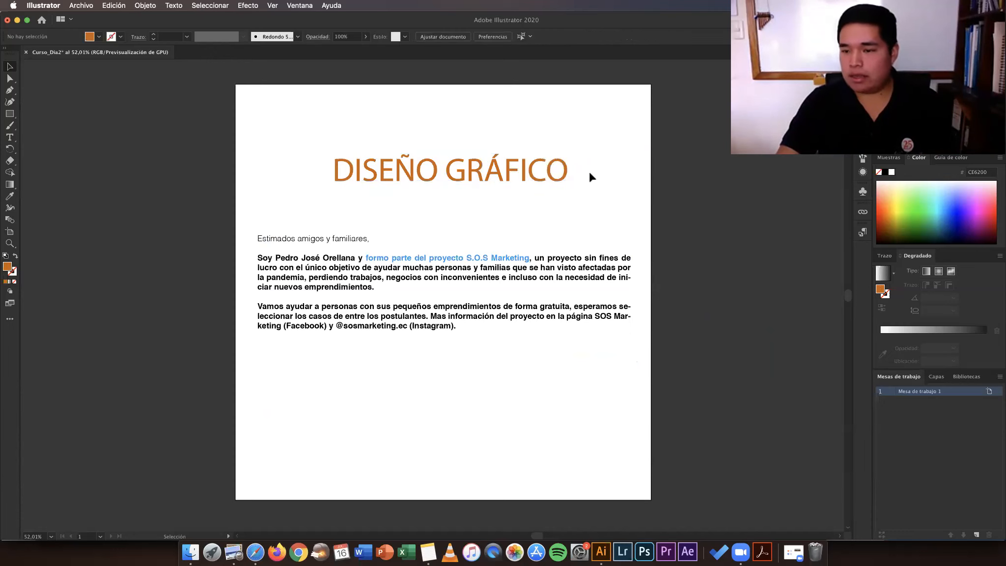
Step: Preview a smaller font size on the whole body text, cancel the change and deselect the text
double_click(448, 326)
key("shift+Up")
key("shift+Up")
key("shift+Up")
key("shift+Up")
key("shift+Up")
key("shift+Up")
key("shift+Up")
key("shift+Up")
key("shift+Up")
key("shift+Up")
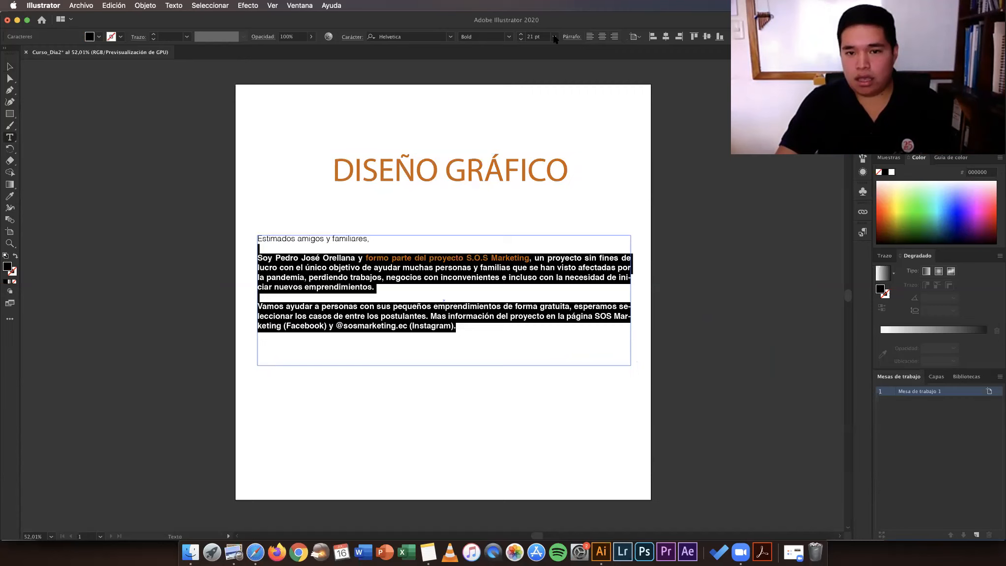
left_click(554, 36)
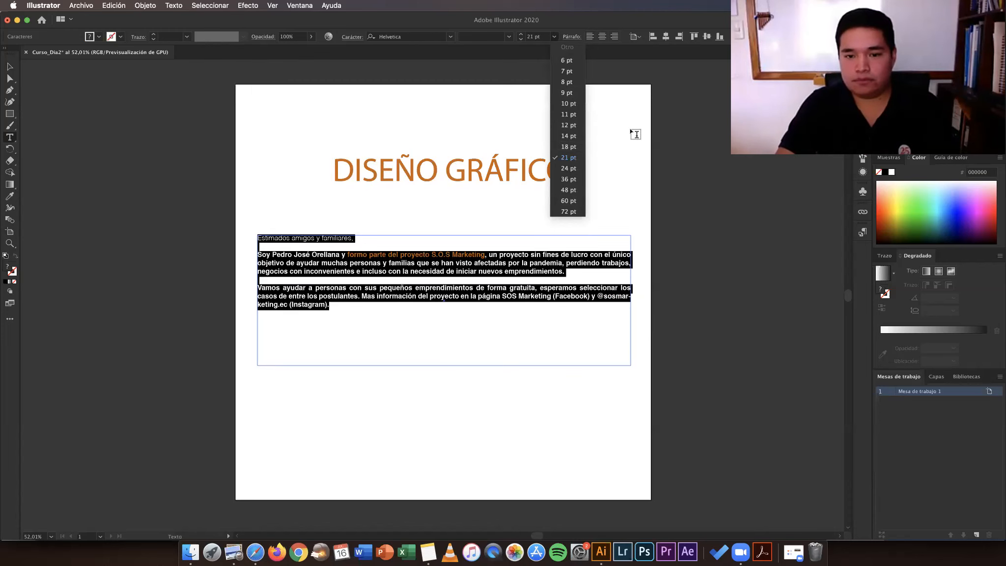
key("Escape")
key("Escape")
left_click(608, 114)
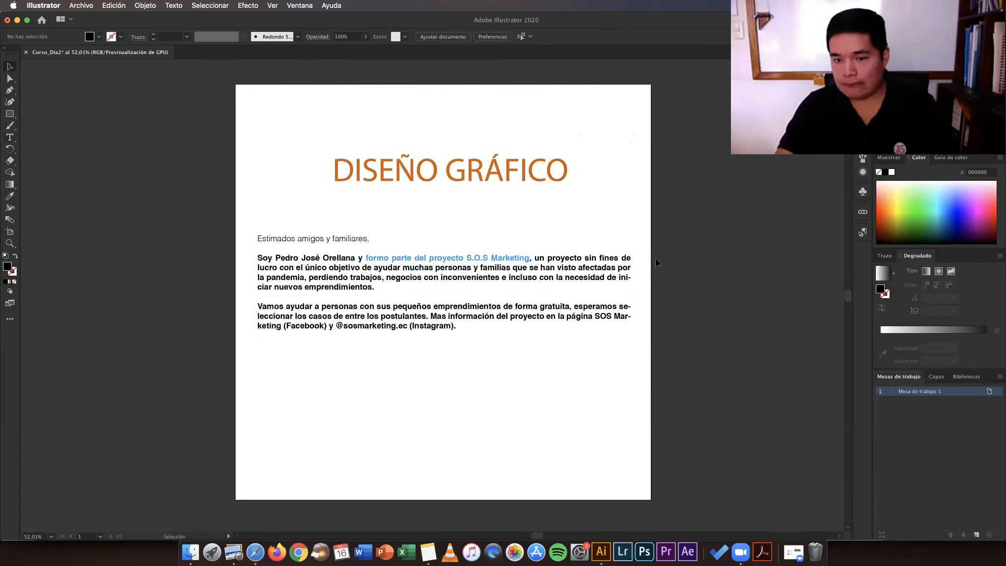
Step: Delete the body text frame and move the DISEÑO GRÁFICO heading straight down toward the middle of the artboard
left_click(484, 176)
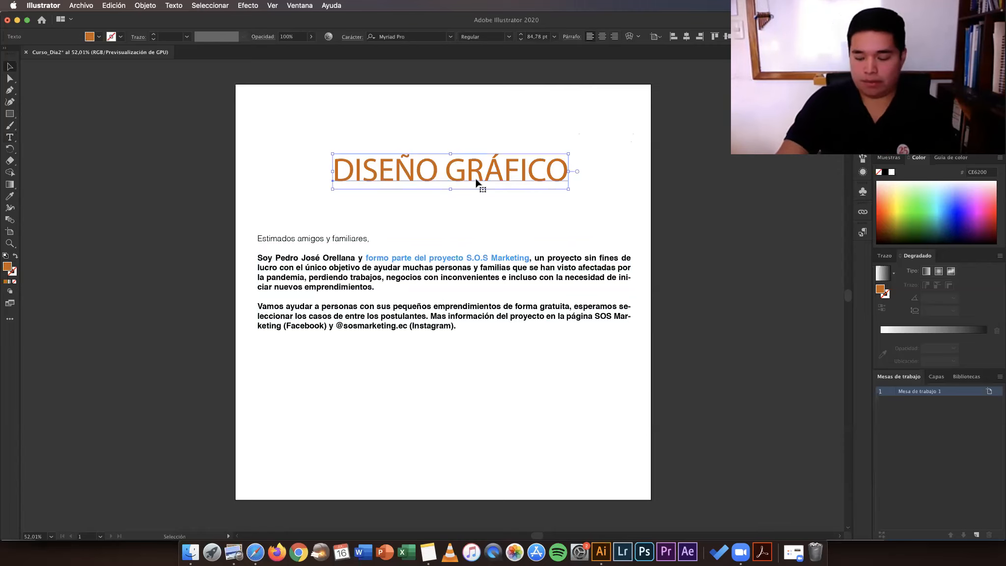
left_click(378, 273)
key("Delete")
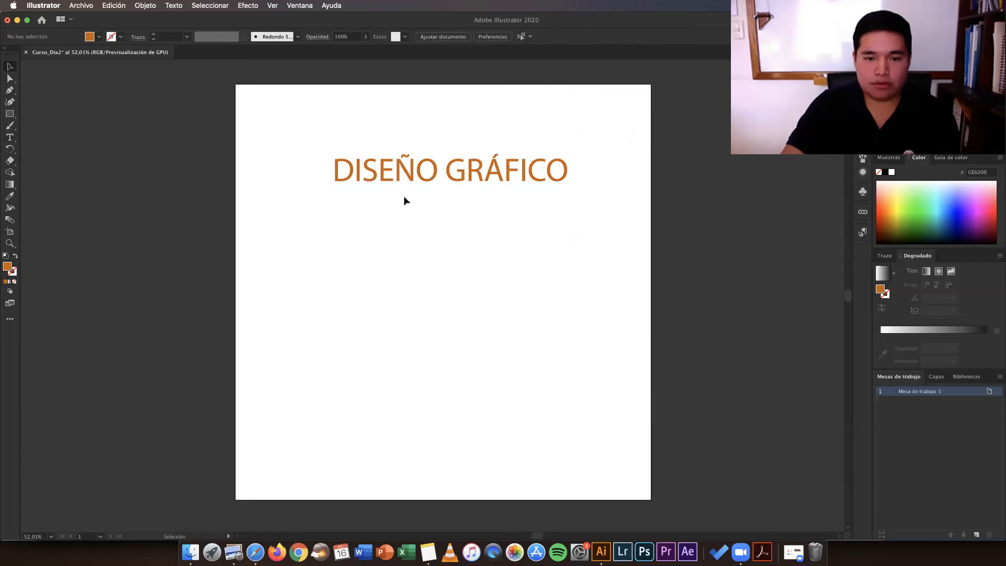
left_click_drag(415, 176, 415, 254)
left_click(417, 186)
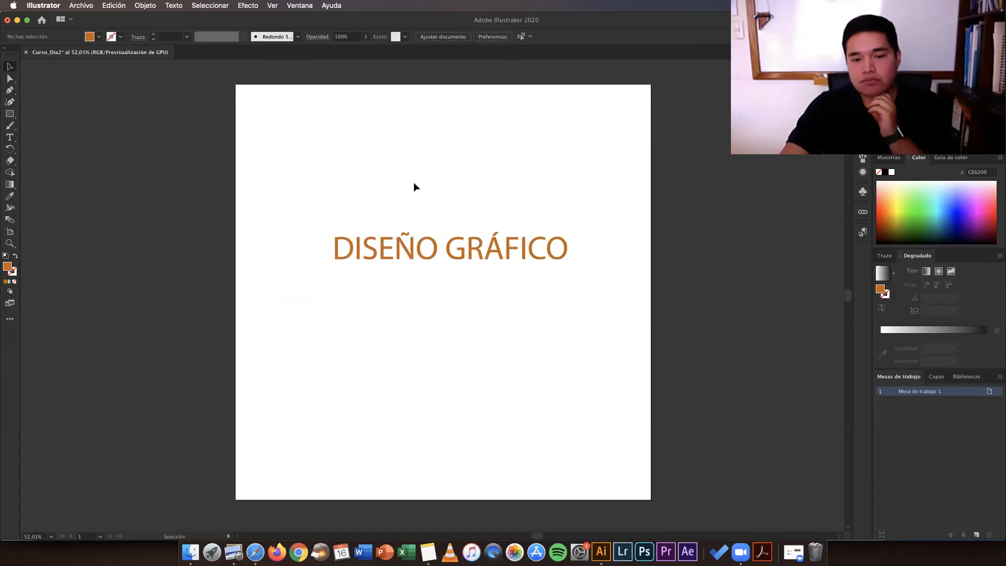
Step: Search the fonts for "Helve" and apply Helvetica Neue Condensed Black to the DISEÑO GRÁFICO heading
left_click(435, 251)
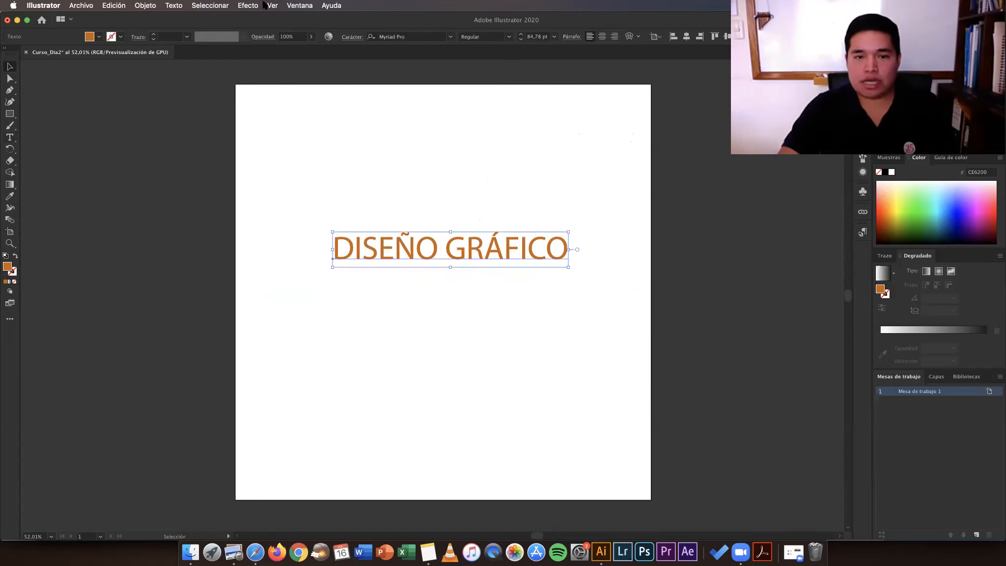
left_click(411, 36)
type("Helve")
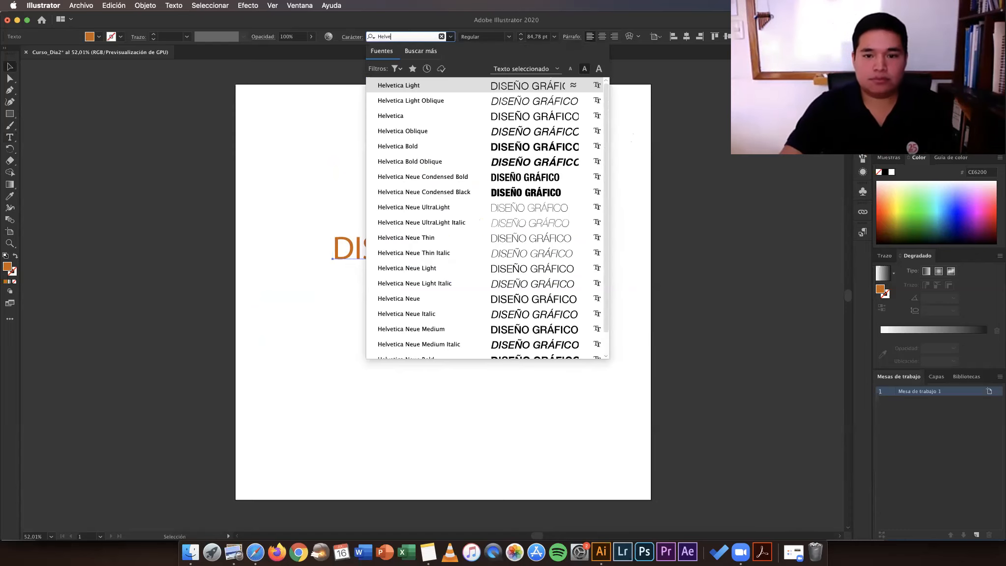
left_click(455, 192)
Step: Scale the DISEÑO GRÁFICO heading up proportionally to about 106 pt and deselect it
left_click_drag(555, 250, 609, 251)
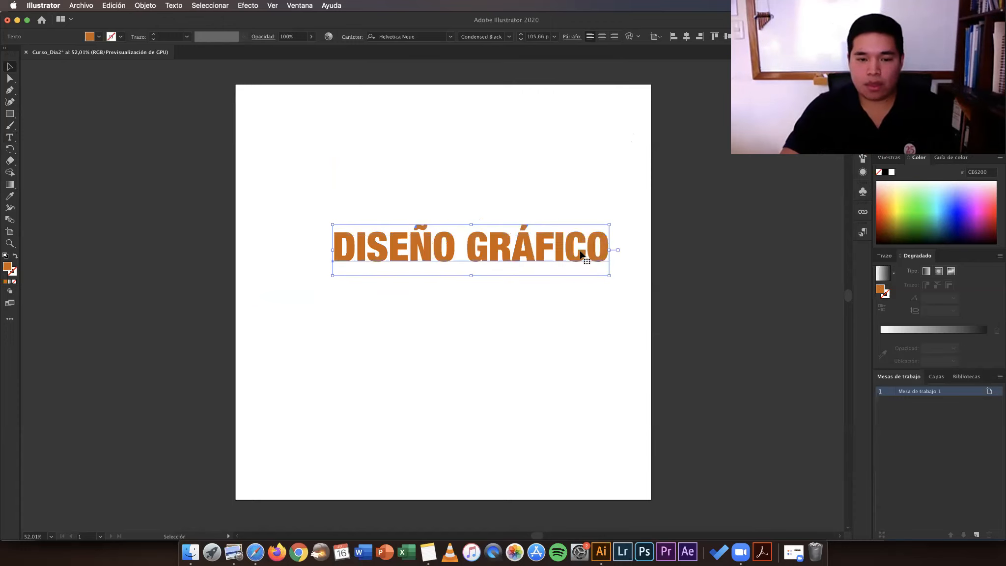
left_click(551, 218)
left_click(550, 227)
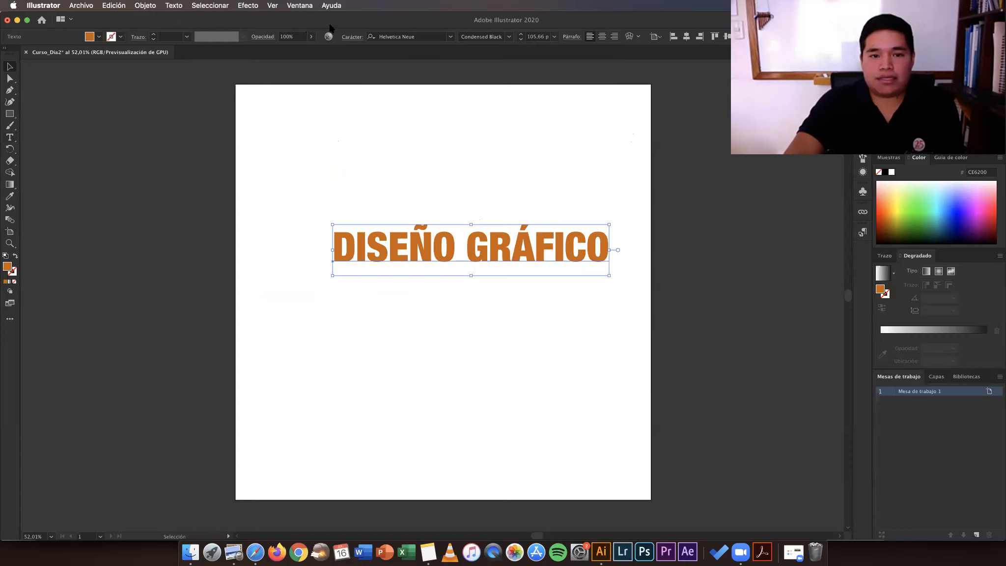
left_click(596, 152)
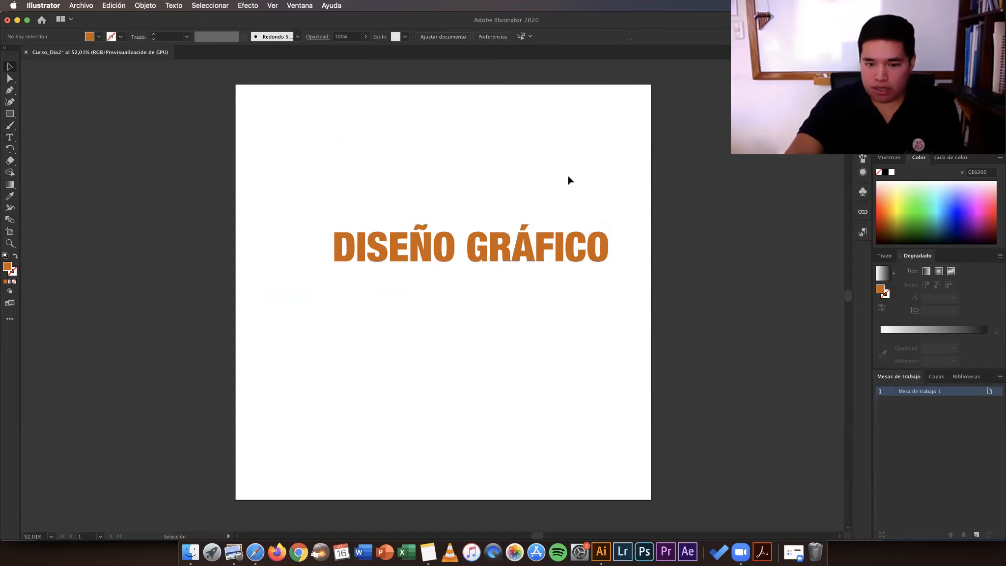
Step: Center the DISEÑO GRÁFICO heading horizontally and vertically on the artboard, with alignment relative to the artboard, and deselect it
left_click(573, 253)
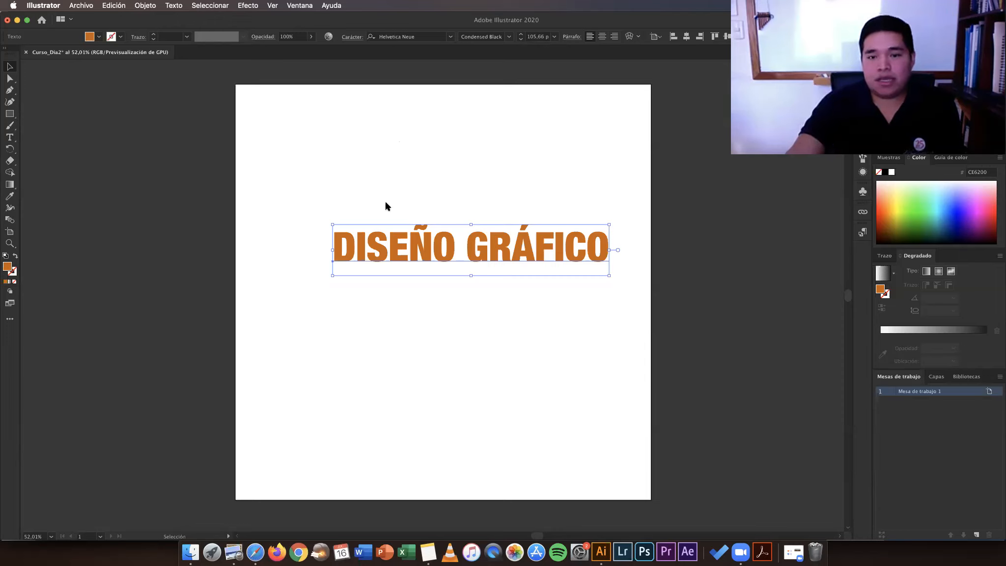
left_click(660, 37)
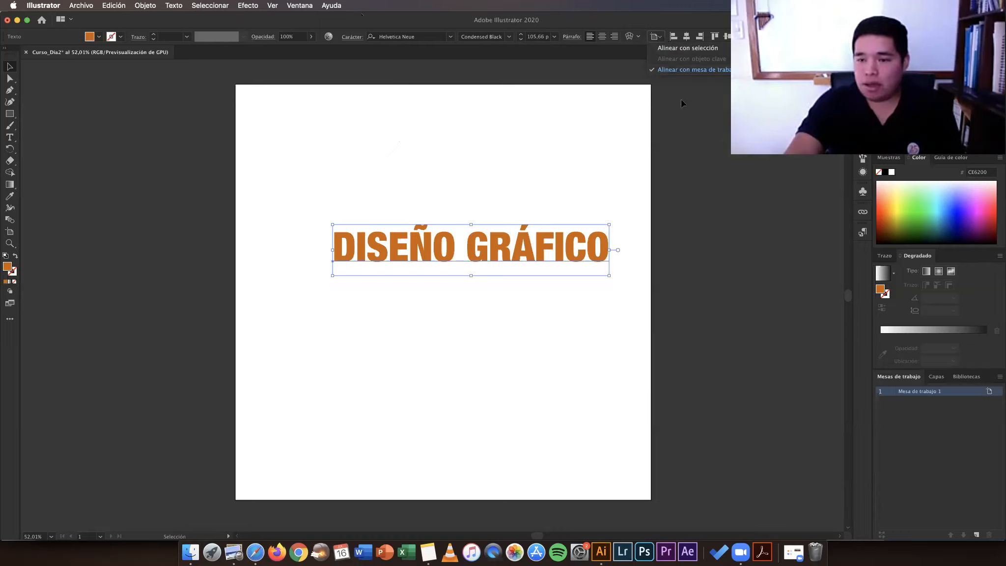
left_click(663, 49)
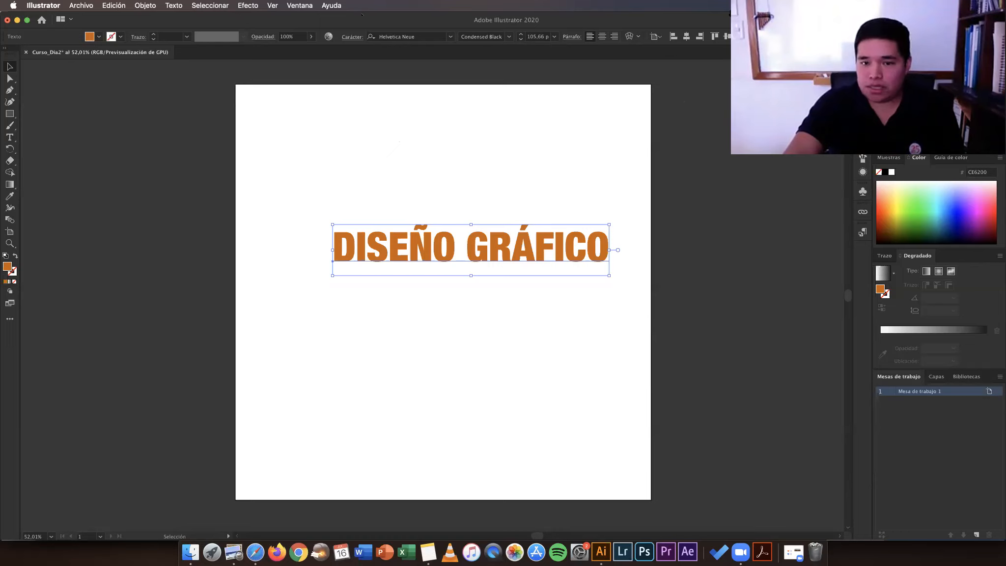
left_click(654, 37)
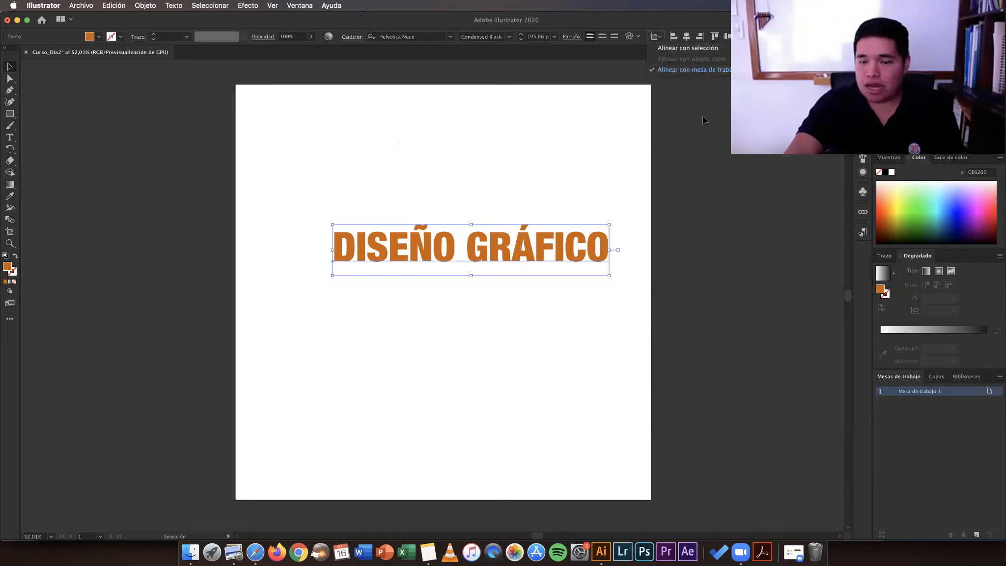
left_click(725, 153)
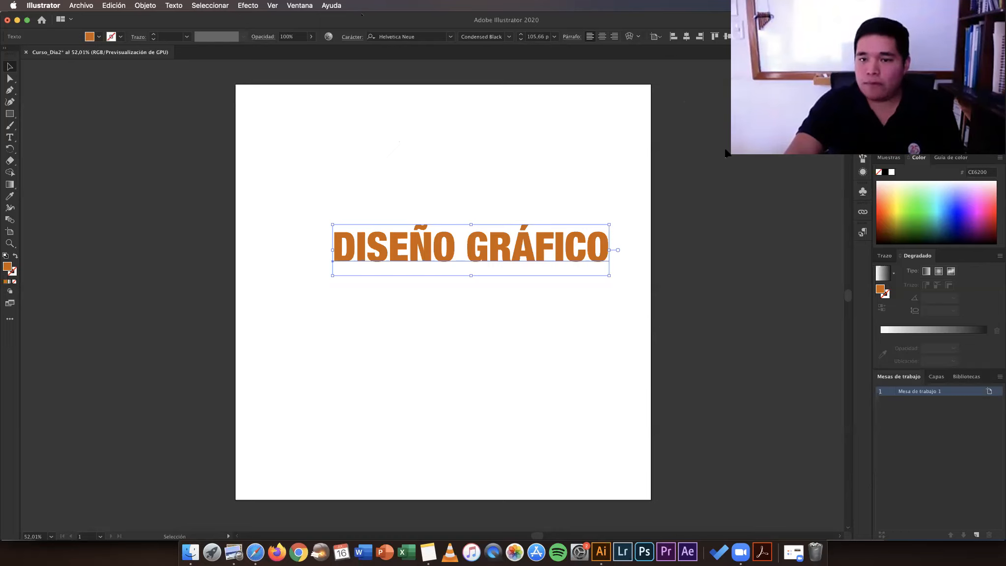
left_click(686, 37)
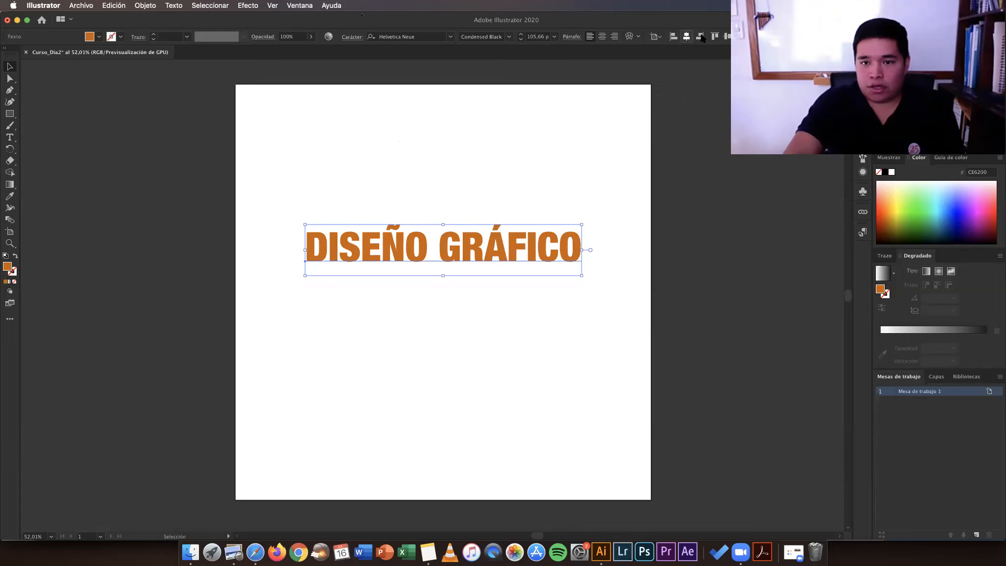
left_click(726, 37)
left_click(619, 168)
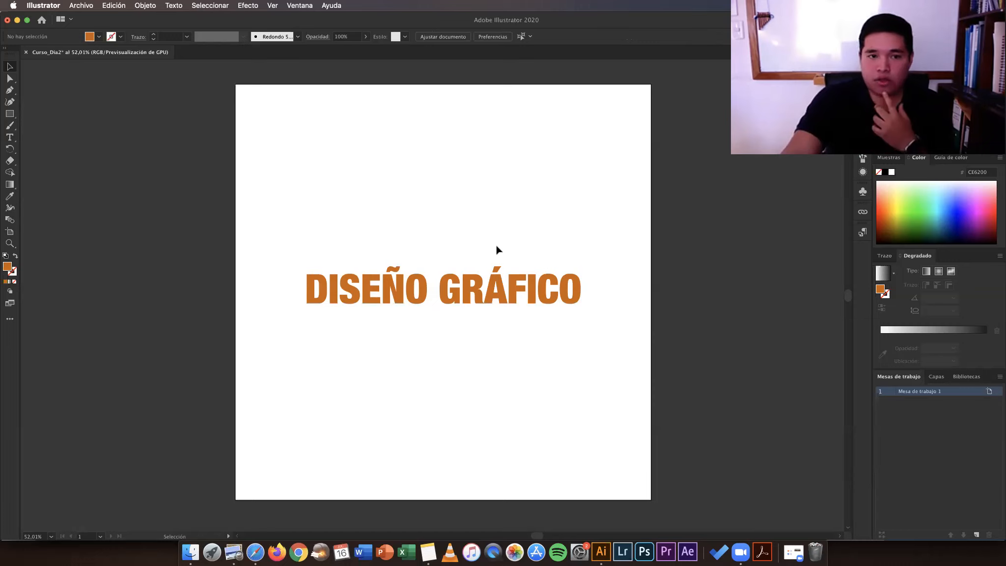
left_click_drag(498, 296, 571, 385)
left_click_drag(475, 315, 491, 272)
key("super+z")
left_click(518, 134)
left_click(498, 302)
left_click(521, 182)
Step: Add a point text reading "para redes sociales" in the empty area above the heading and deselect it
key("t")
left_click(428, 172)
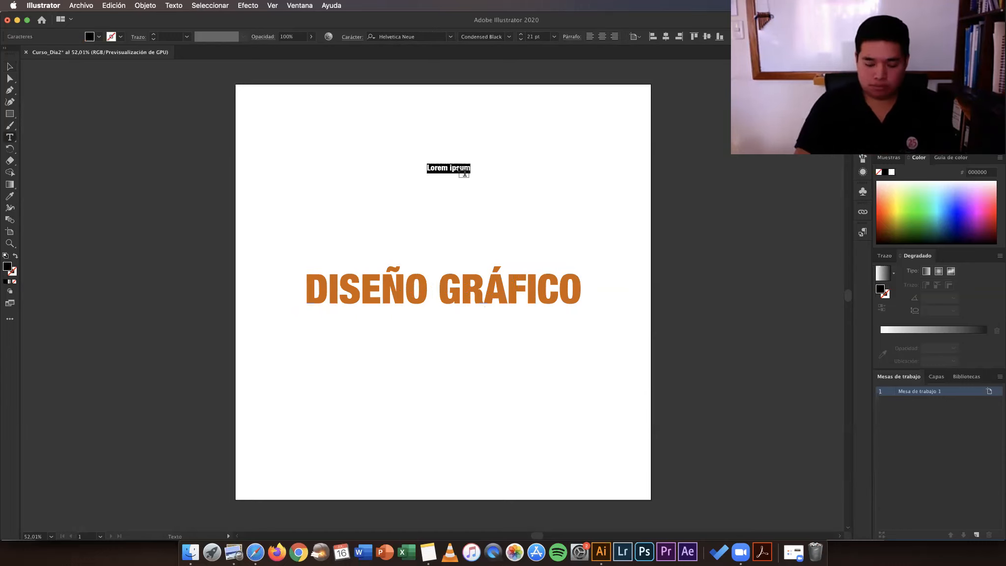
type("para")
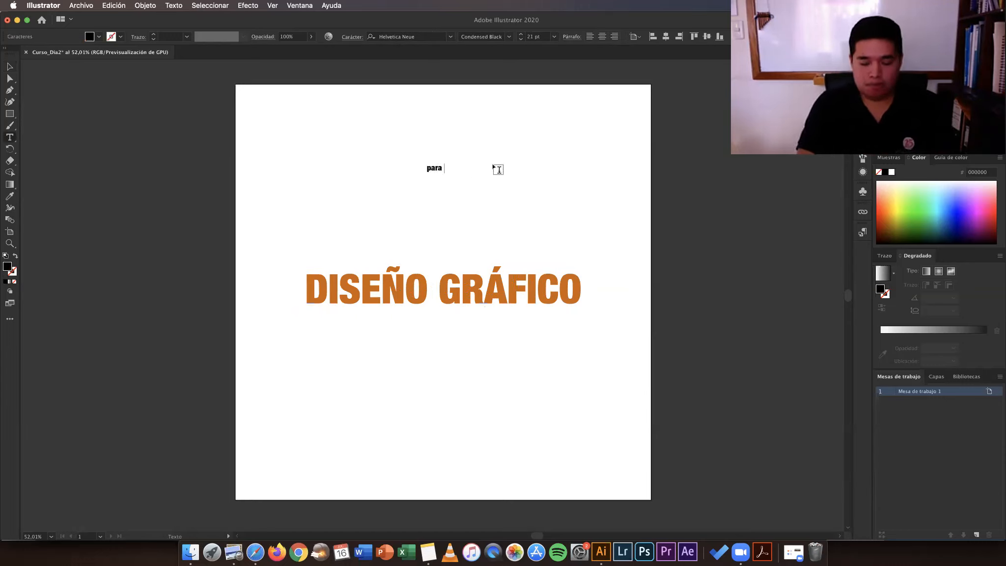
type(" redes sociales")
key("Escape")
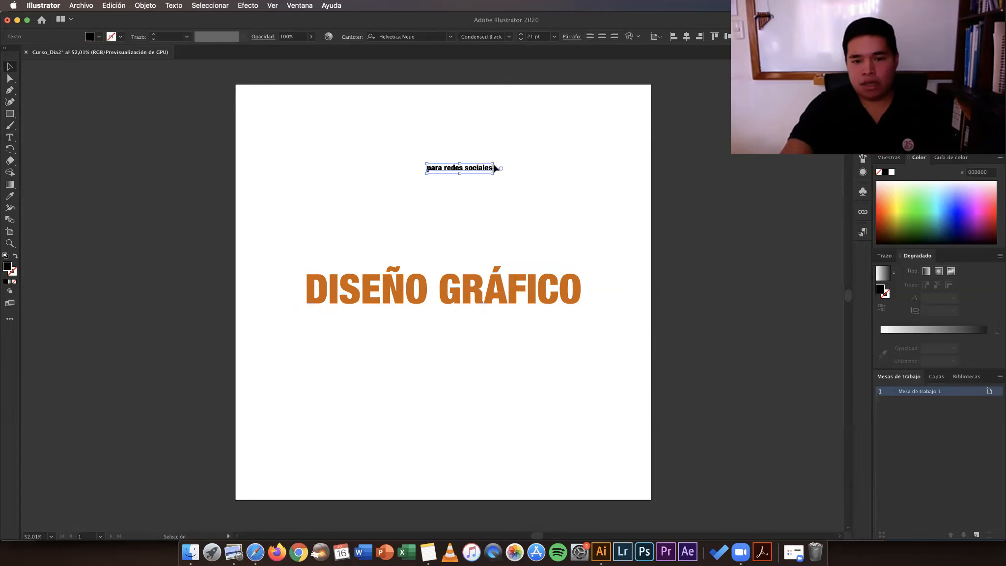
left_click(506, 178)
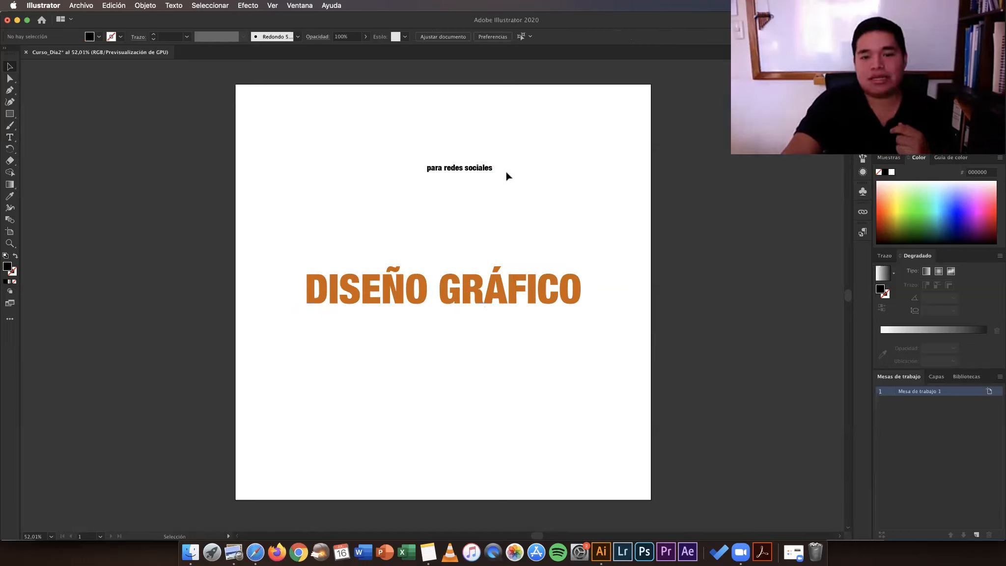
Step: Scale the "para redes sociales" text up proportionally to about 35 pt and place it just beneath the heading's left end
left_click(489, 169)
left_click_drag(531, 169, 600, 170)
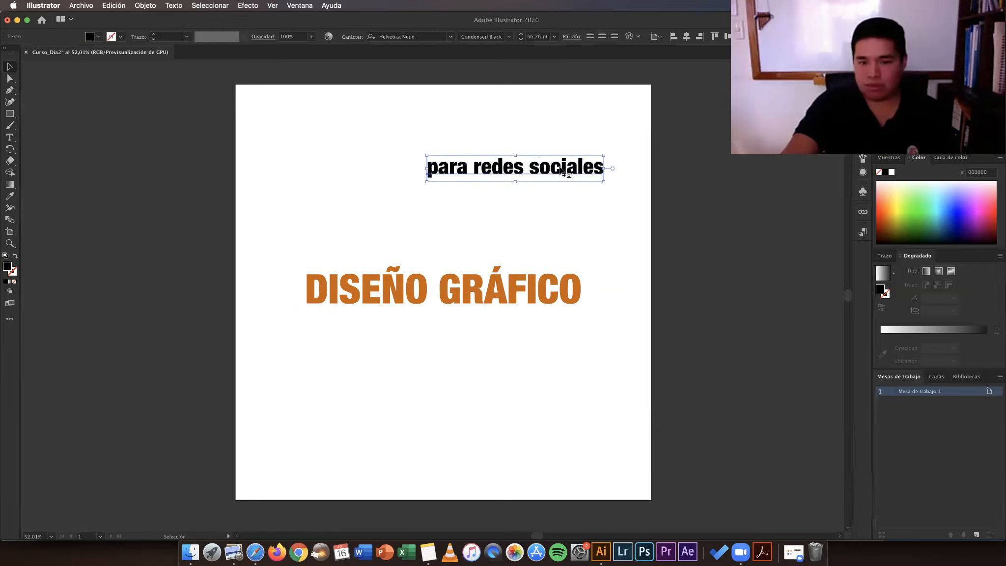
key("super+z")
left_click_drag(552, 168, 402, 318)
left_click(481, 185)
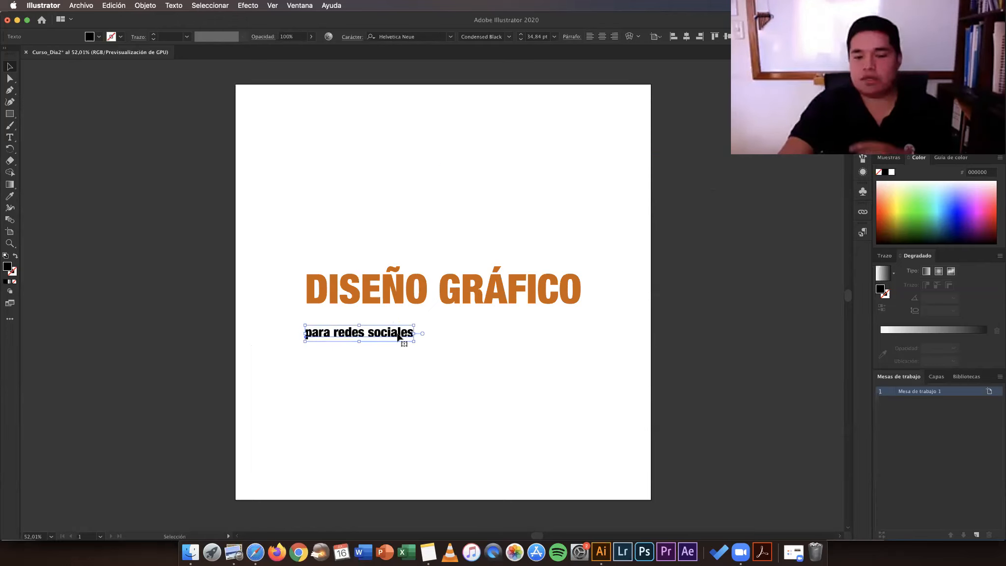
left_click(495, 142)
left_click_drag(380, 333, 383, 326)
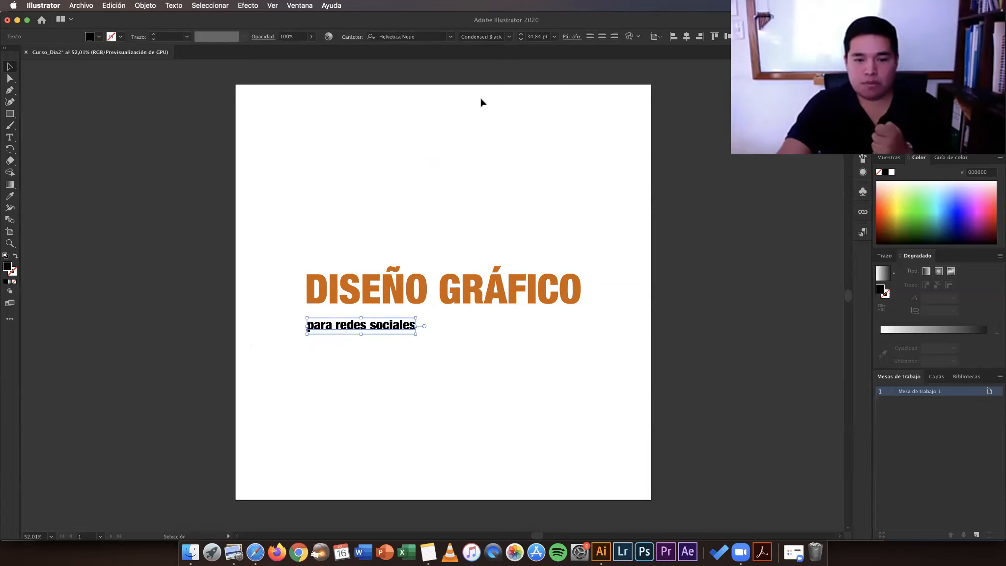
Step: Change the font style of the "para redes sociales" text to Medium
left_click(510, 36)
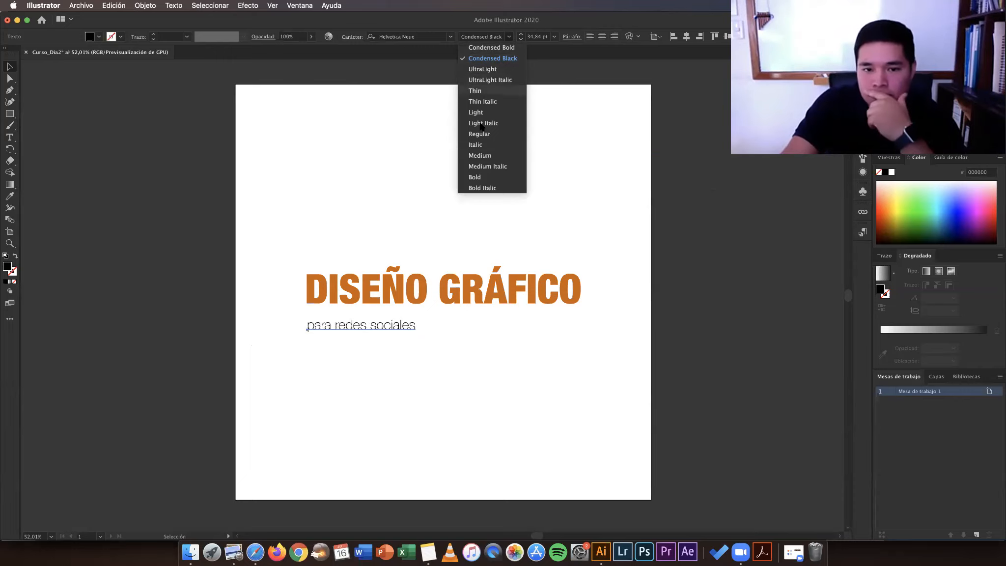
left_click(485, 156)
left_click(424, 314)
left_click(424, 326)
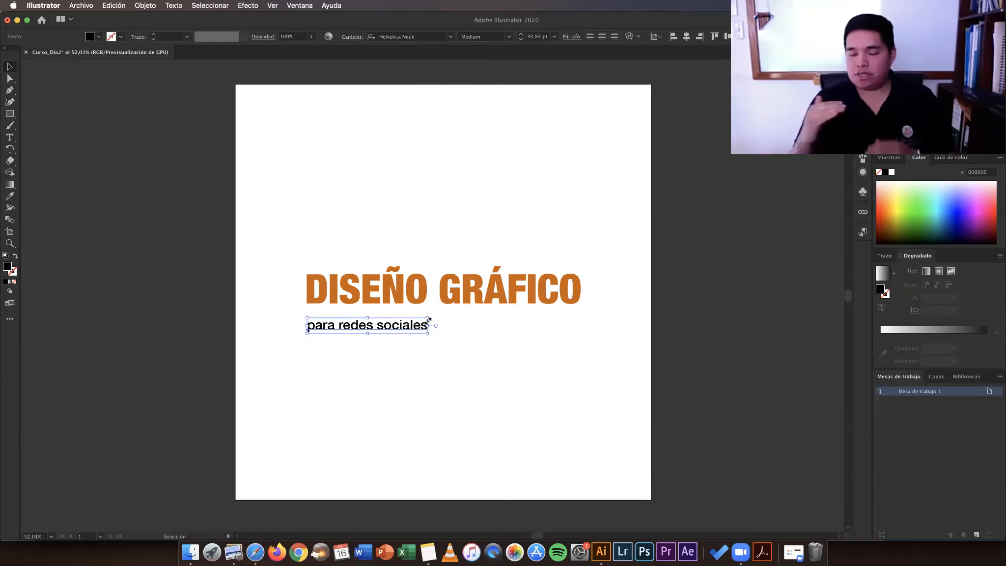
Step: Scale the "para redes sociales" text up proportionally to about 53 pt and center it horizontally on the artboard
left_click_drag(428, 326, 490, 327)
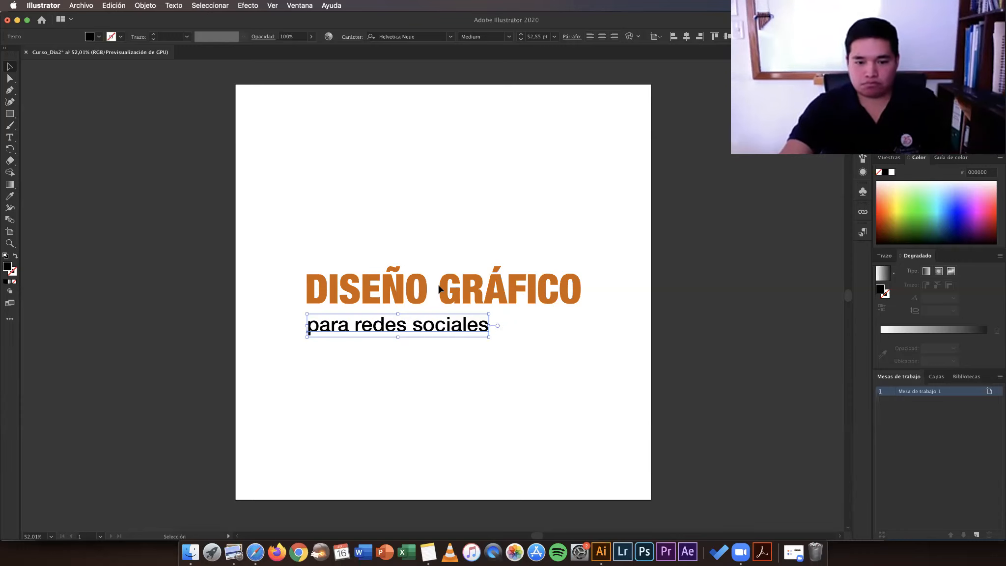
left_click(687, 36)
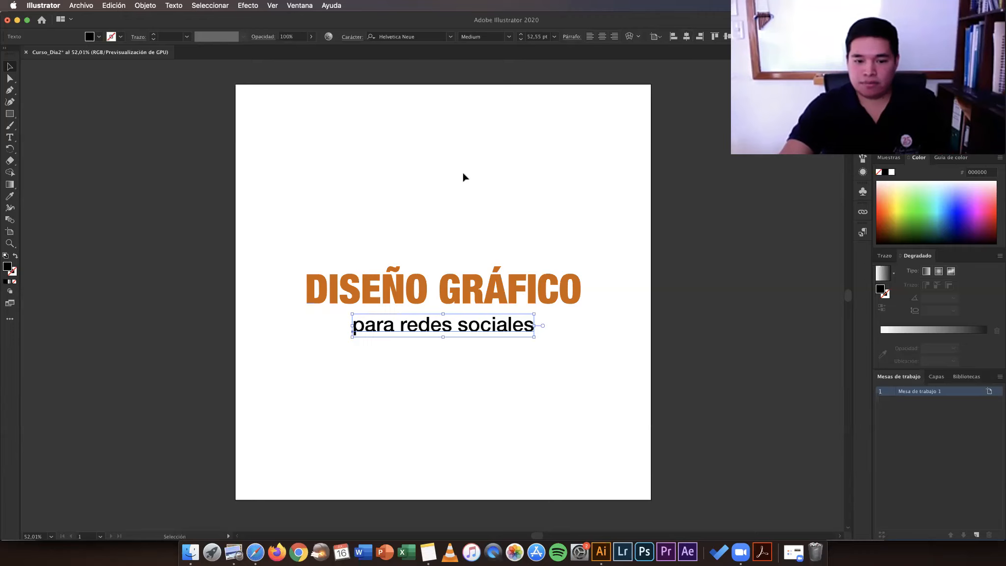
left_click(466, 175)
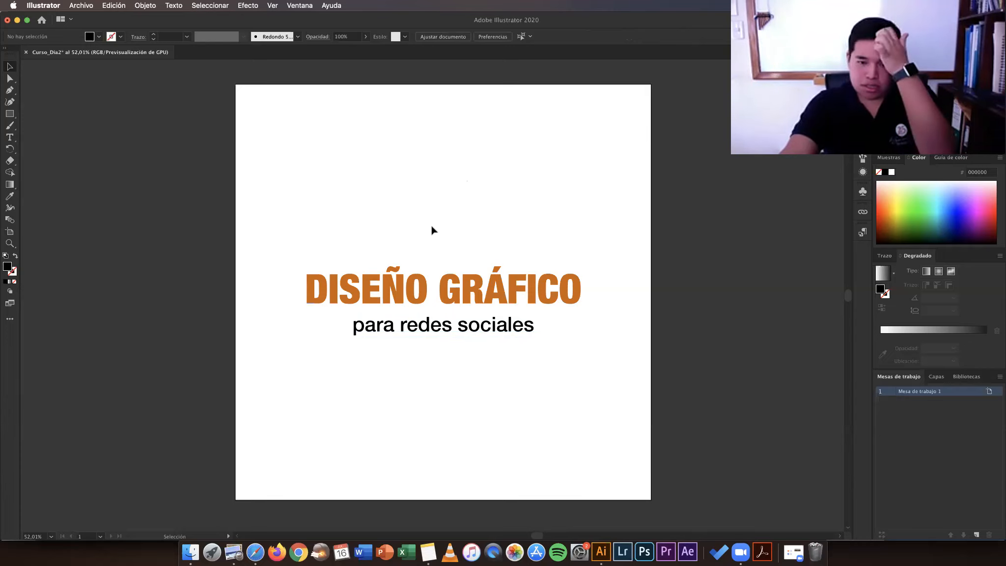
Step: Move the "para redes sociales" text slightly up, closer to the heading, and deselect it
left_click(428, 333)
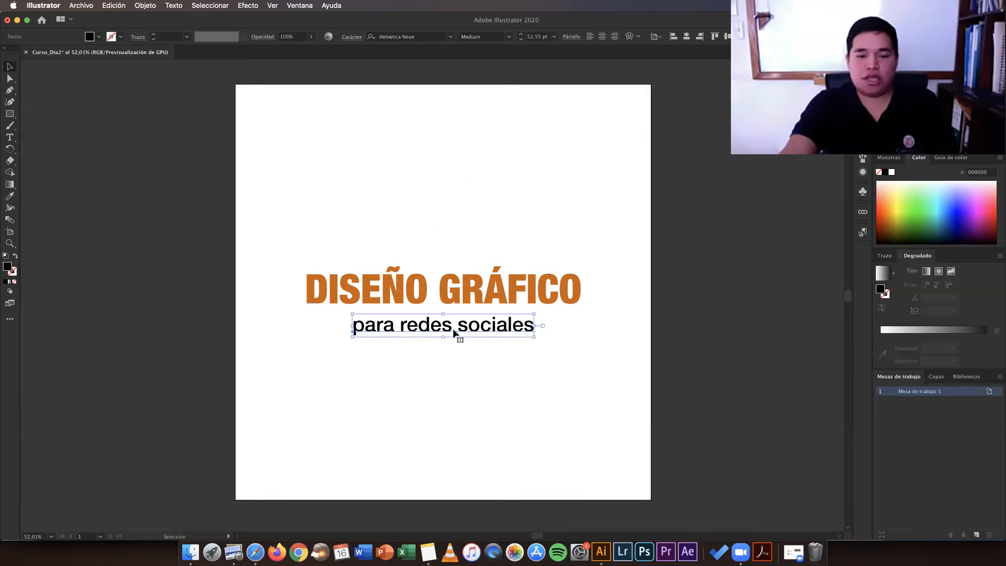
left_click_drag(460, 333, 555, 364)
left_click(557, 364)
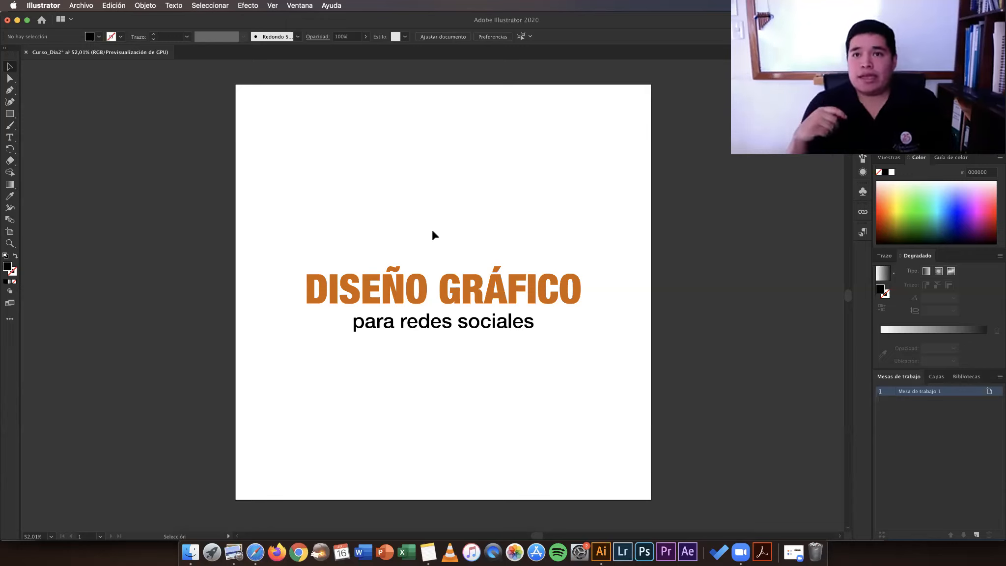
left_click(151, 5)
key("Escape")
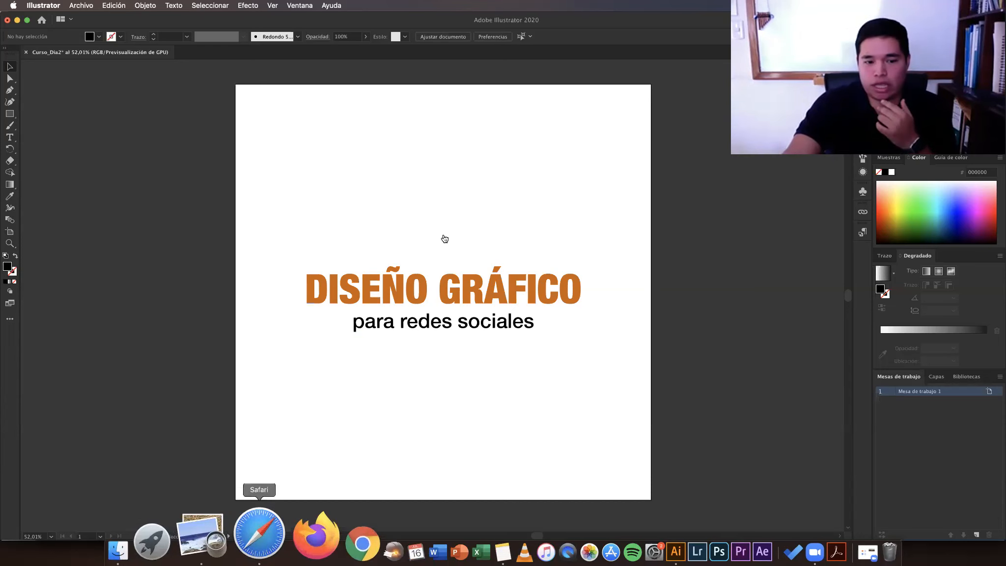
Step: Switch to Safari and search Freepik for "diseño"
key("super+Tab")
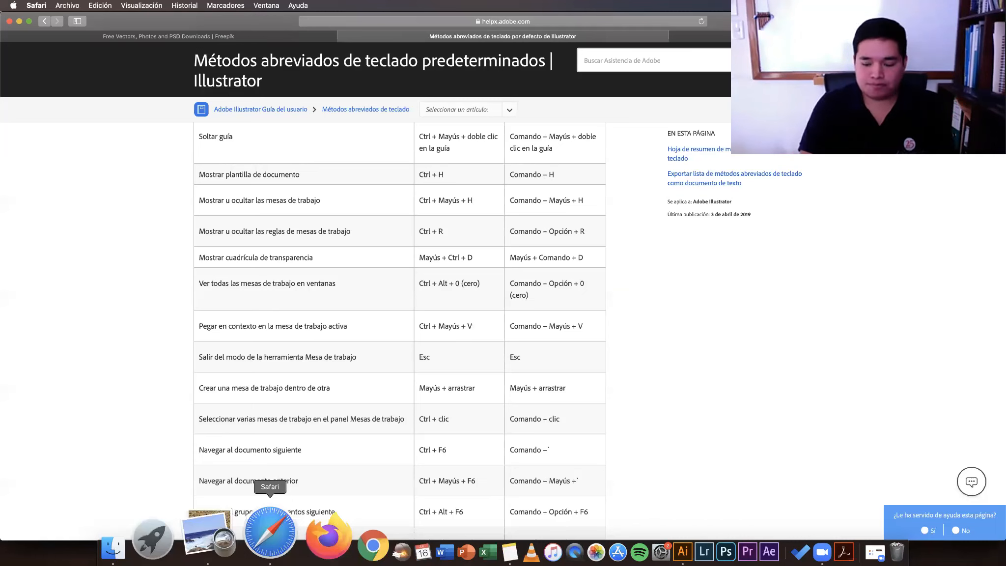
key("ctrl+shift+Tab")
type("diseño")
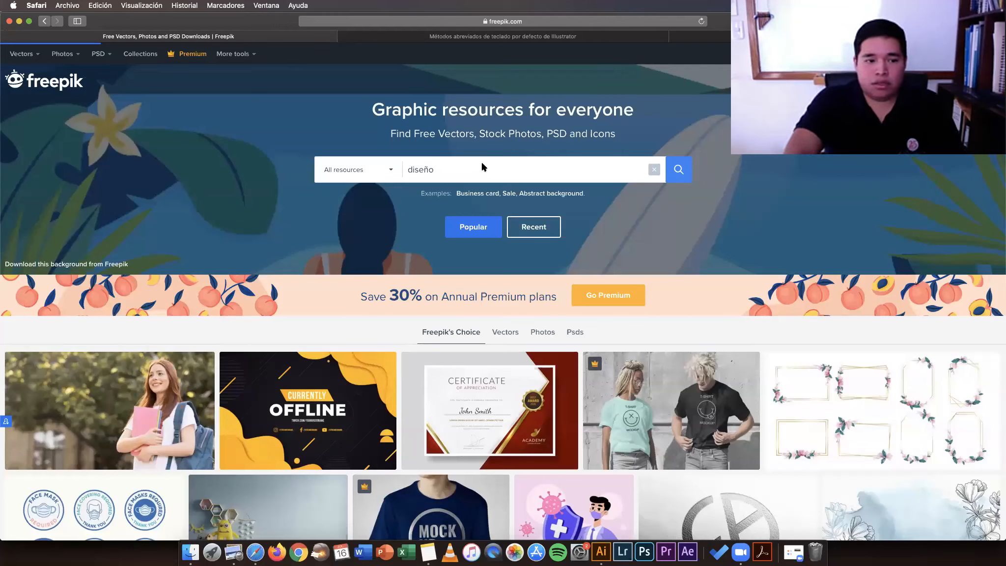
key("Return")
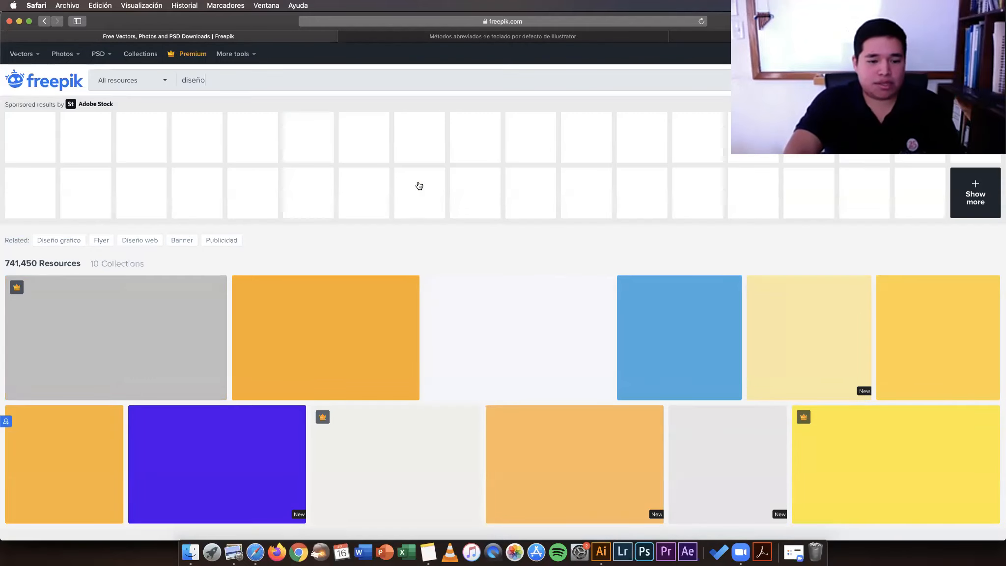
Step: Restrict the Freepik results to photos and download the free photo "Top view of graphic designer working"
scroll(419, 185, "down", 3)
scroll(419, 184, "up", 3)
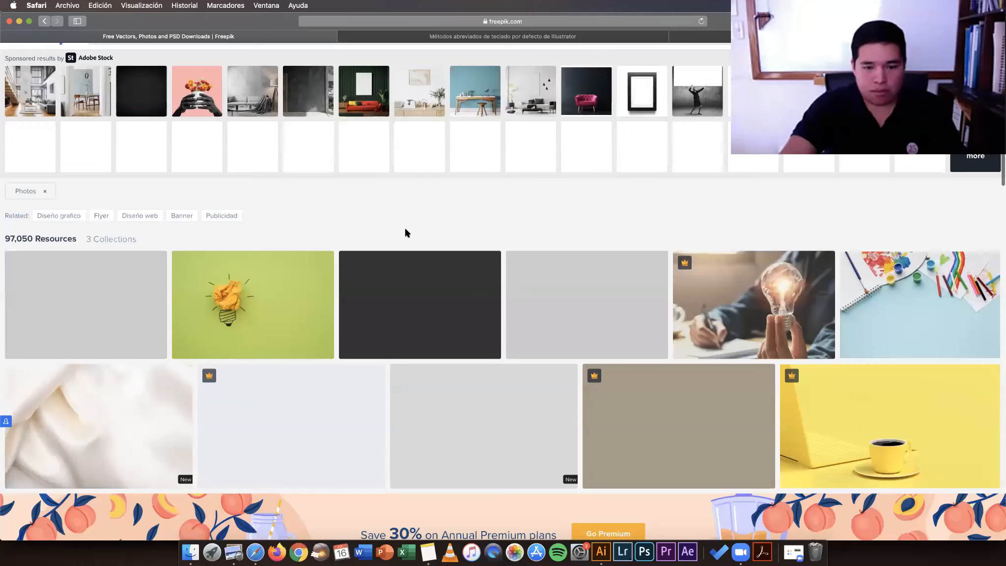
scroll(761, 233, "down", 2)
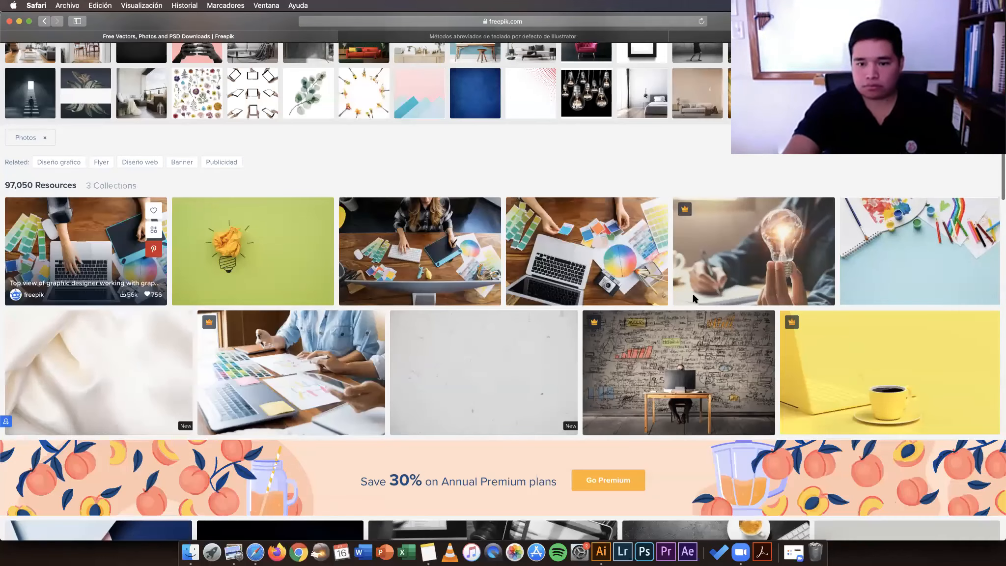
left_click(674, 281)
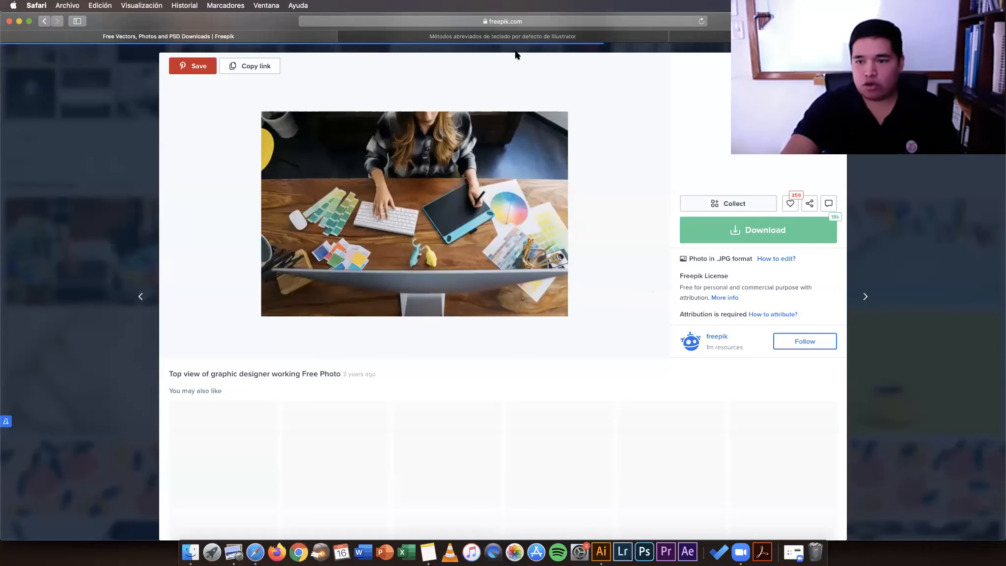
left_click(758, 230)
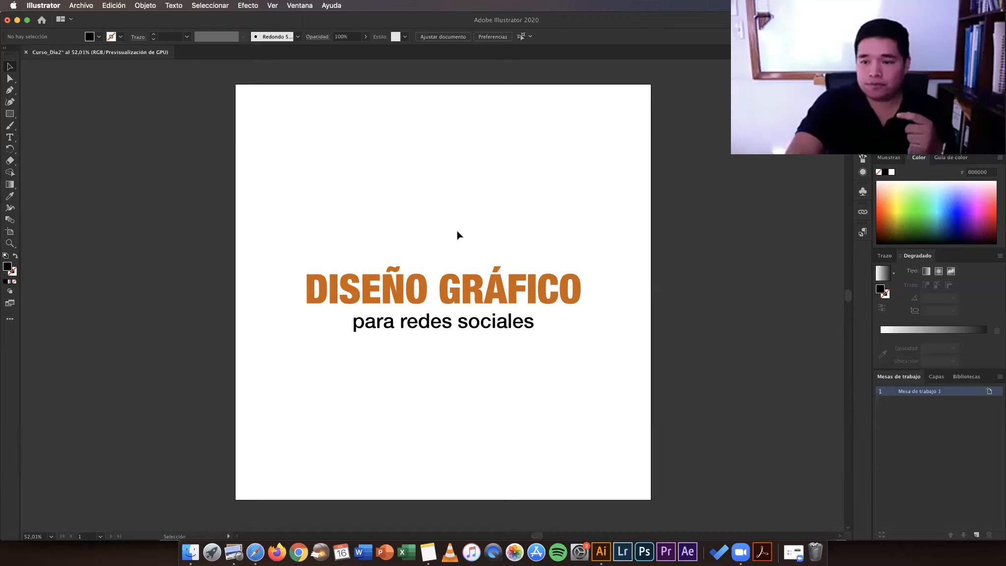
key("XF86AudioRaiseVolume")
key("XF86AudioRaiseVolume")
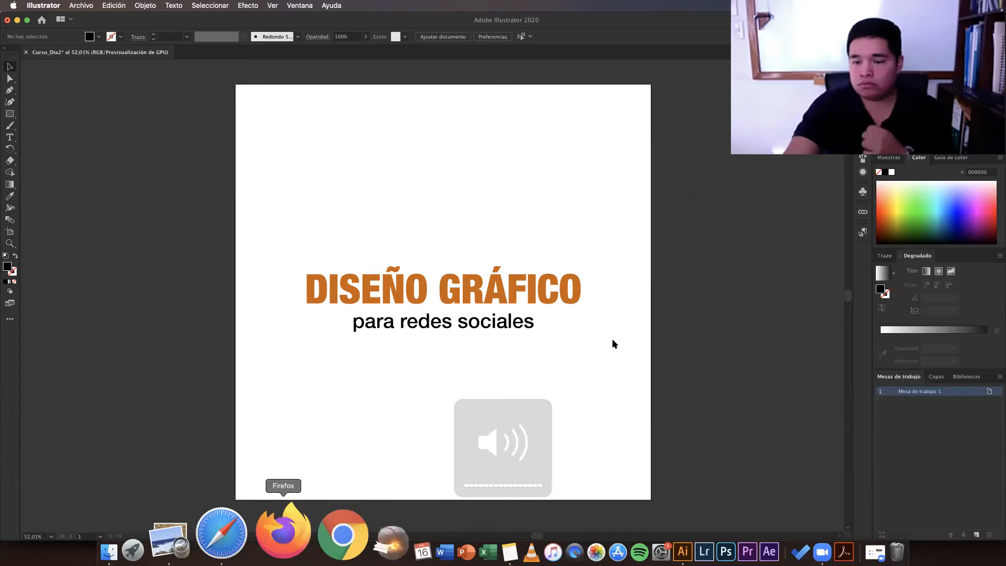
key("super+Tab")
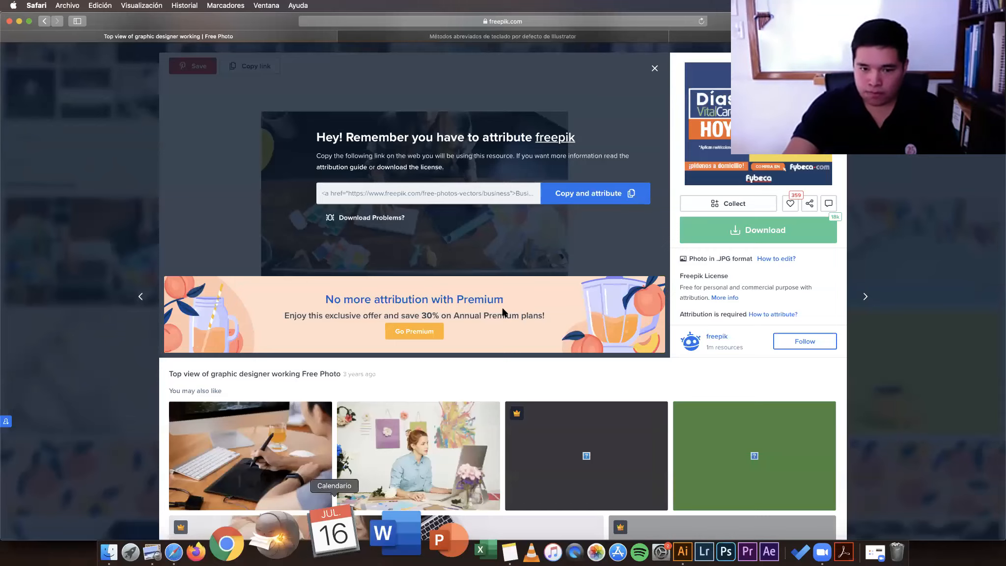
key("super+Tab")
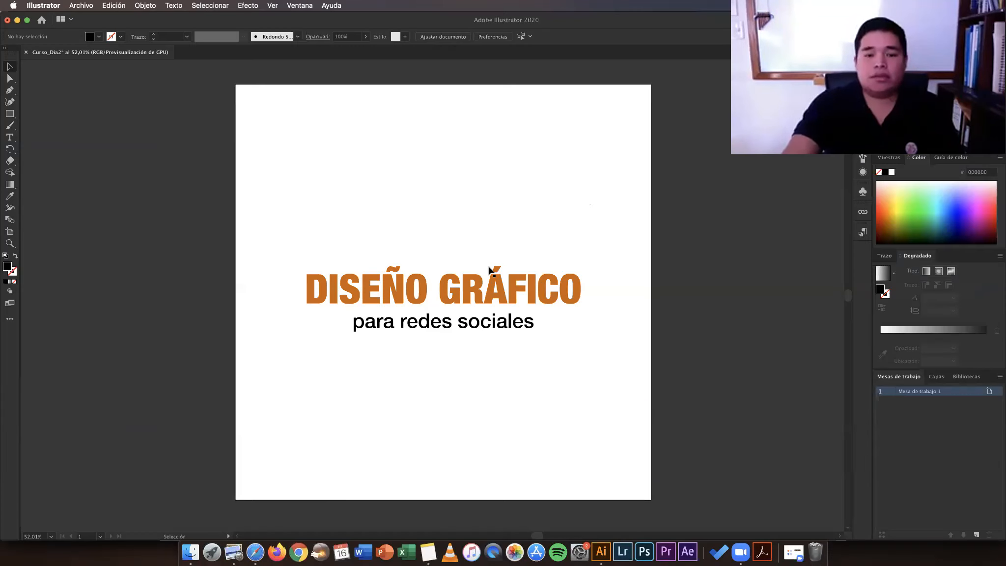
Step: Apply a black stroke to the DISEÑO GRÁFICO heading and deselect it
left_click(512, 292)
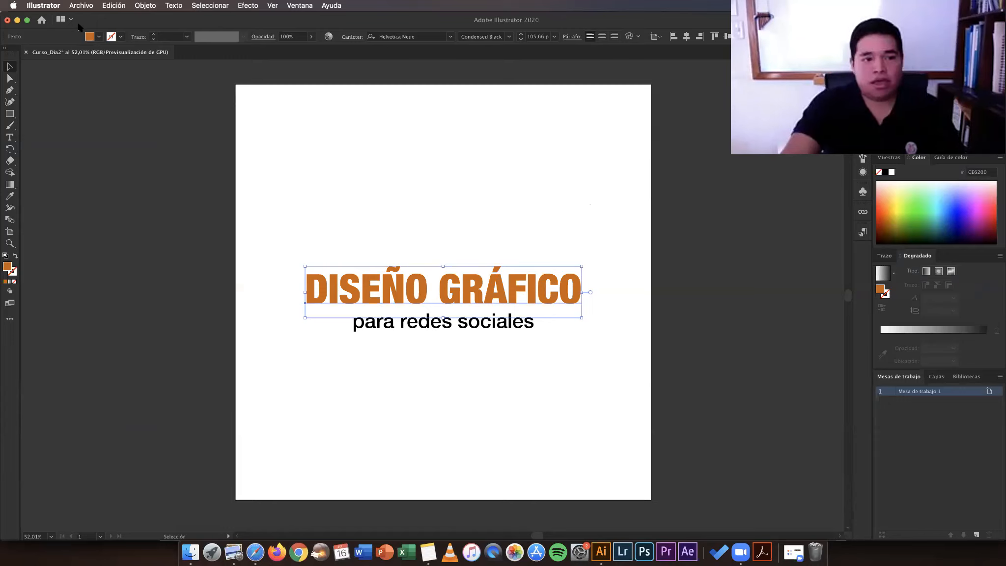
left_click(120, 38)
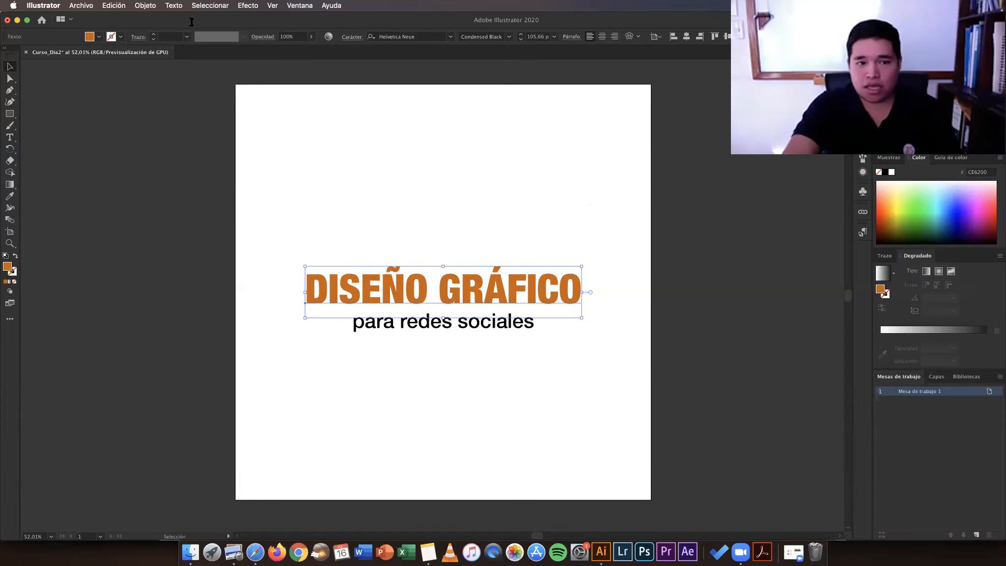
left_click(121, 39)
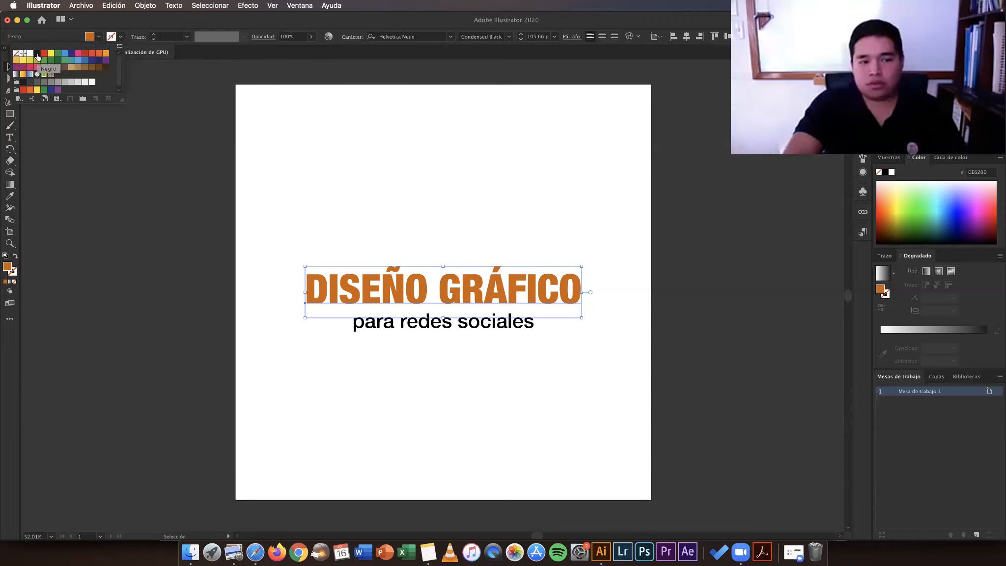
left_click(38, 56)
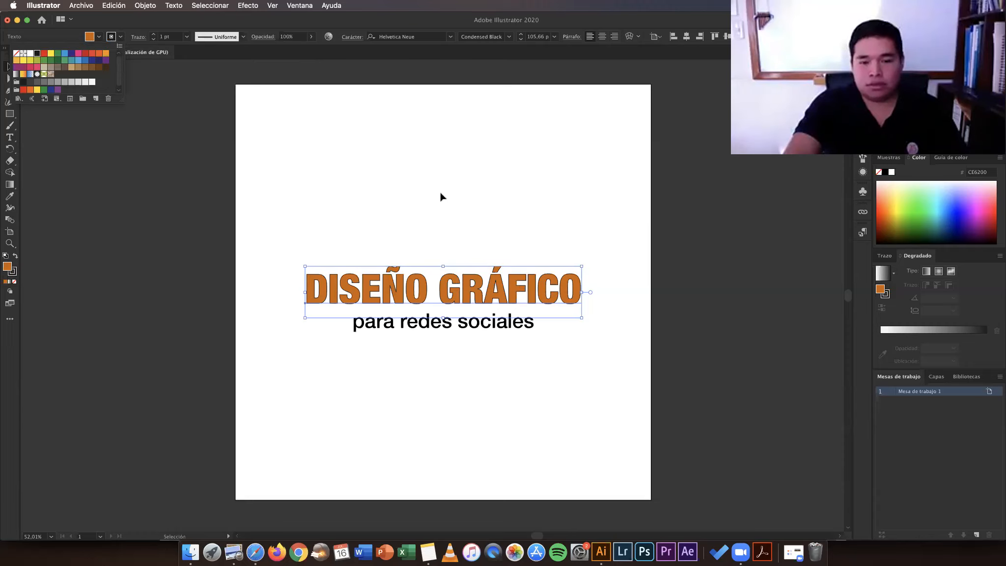
left_click(442, 247)
Step: Set the stroke weight of the DISEÑO GRÁFICO heading to 3 pt and deselect it
key("z")
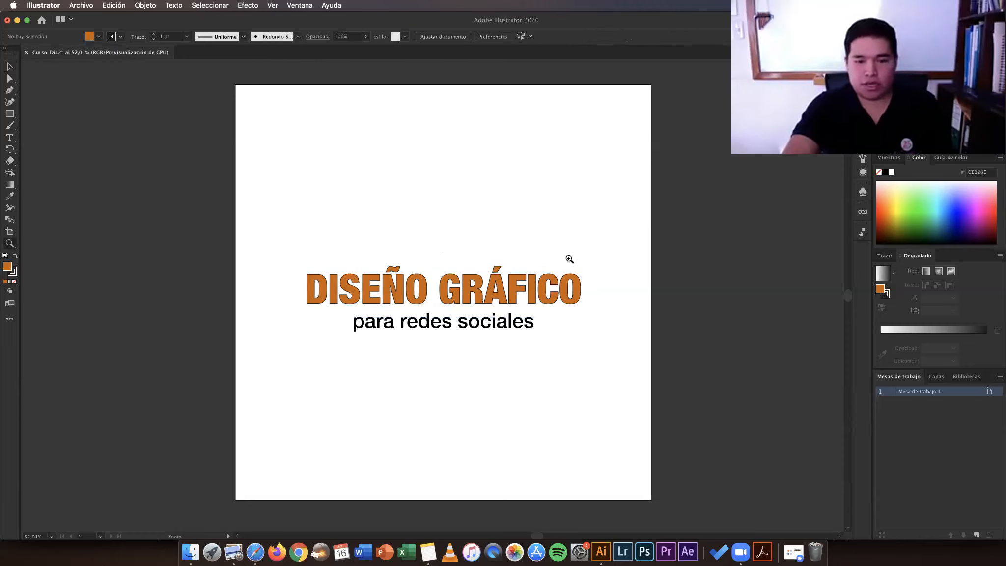
left_click_drag(574, 260, 590, 263)
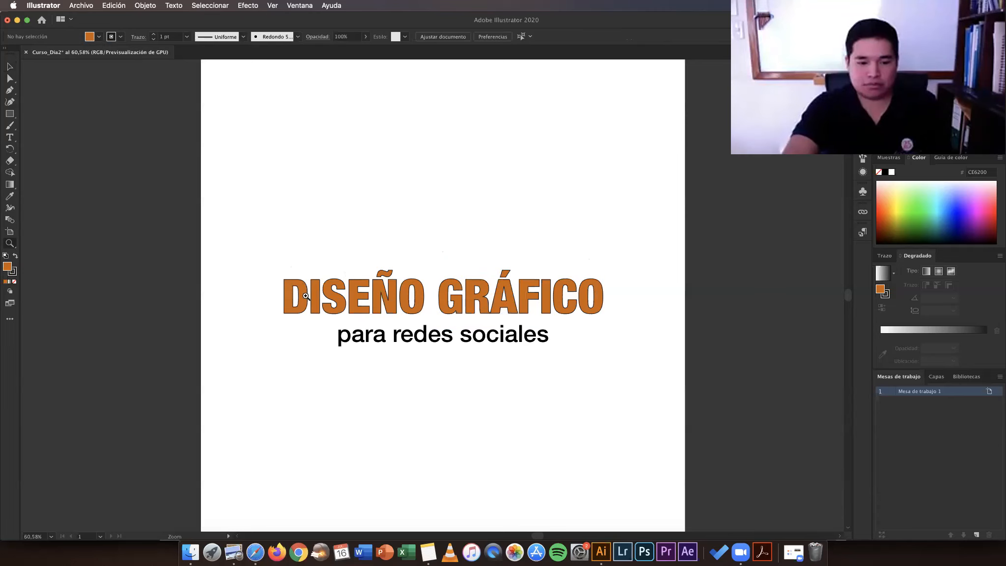
left_click_drag(442, 197, 471, 218)
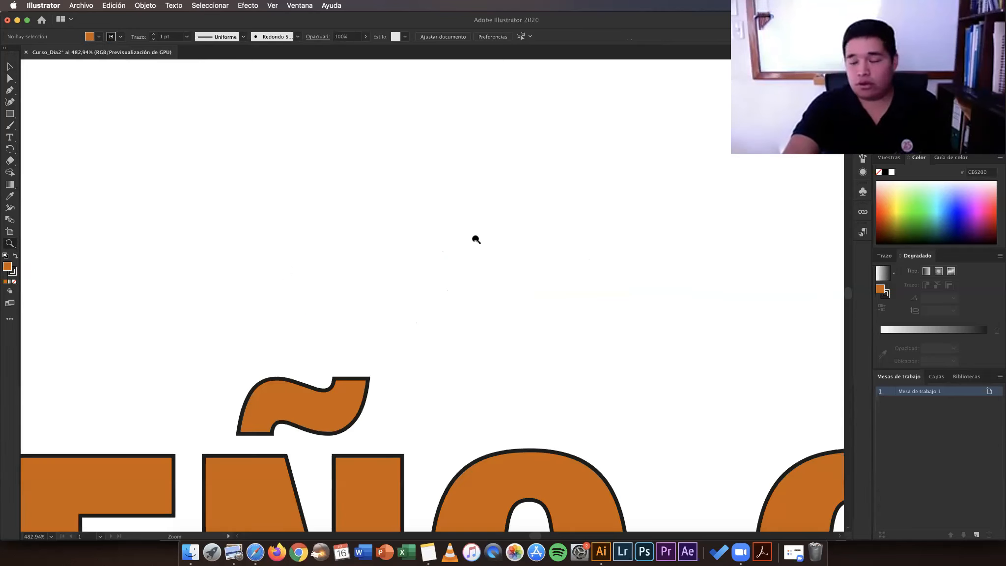
left_click(425, 255, "alt")
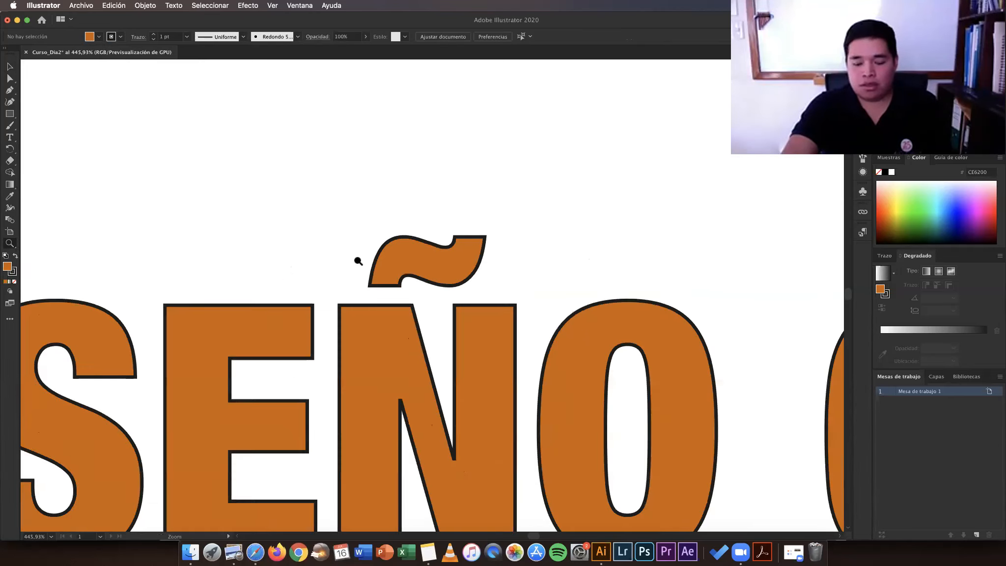
key("super+0")
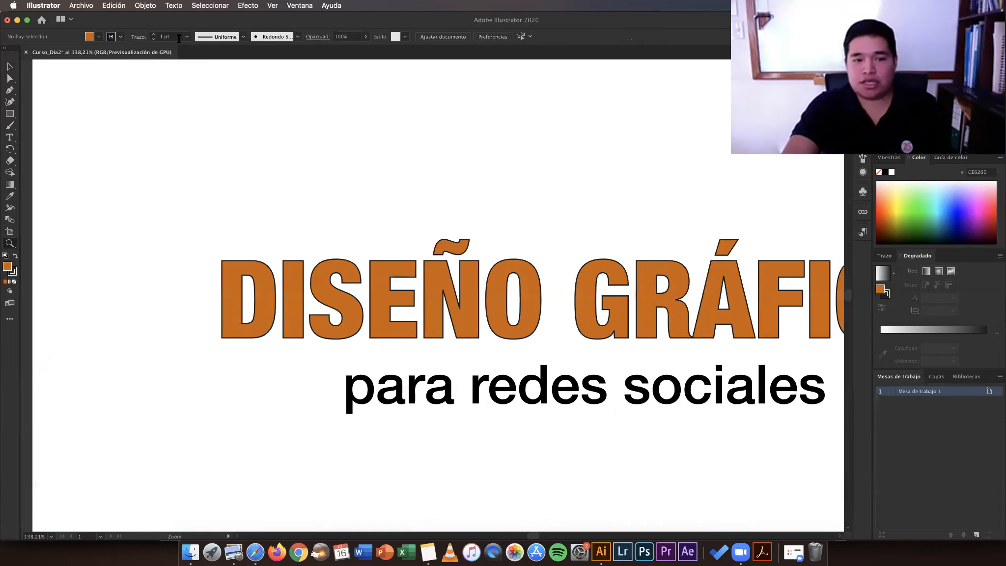
key("v")
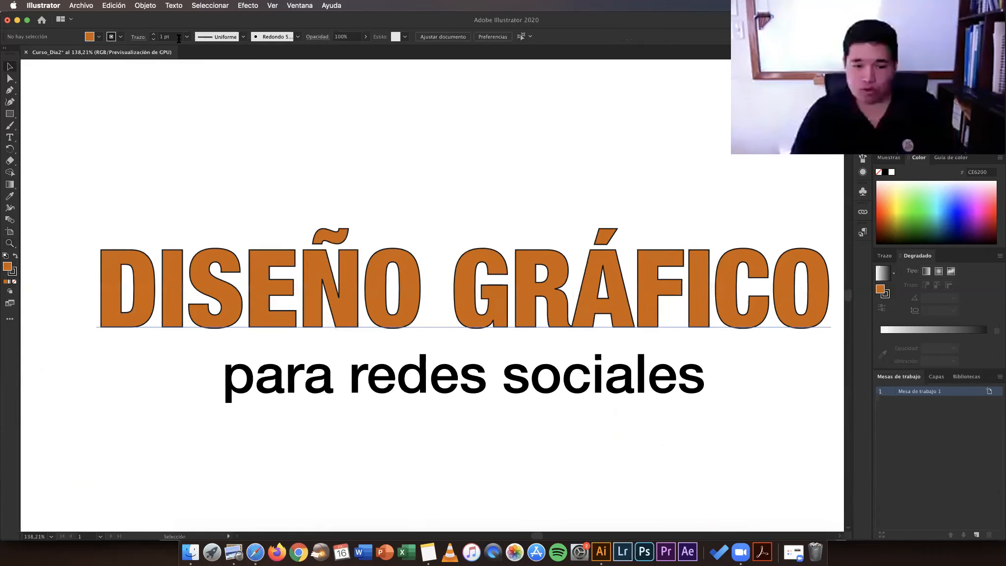
key("super+z")
left_click(187, 38)
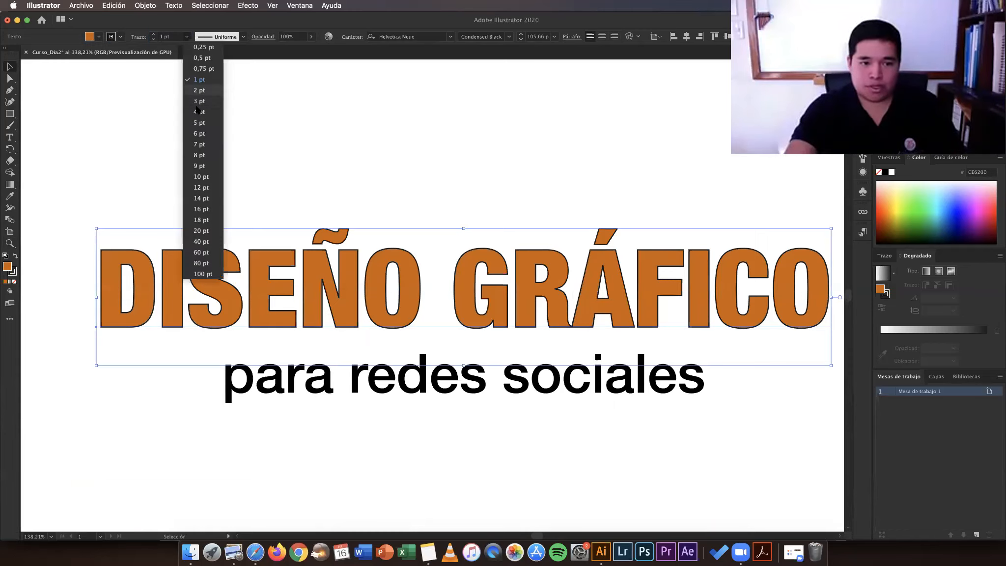
left_click(448, 175)
left_click(448, 175)
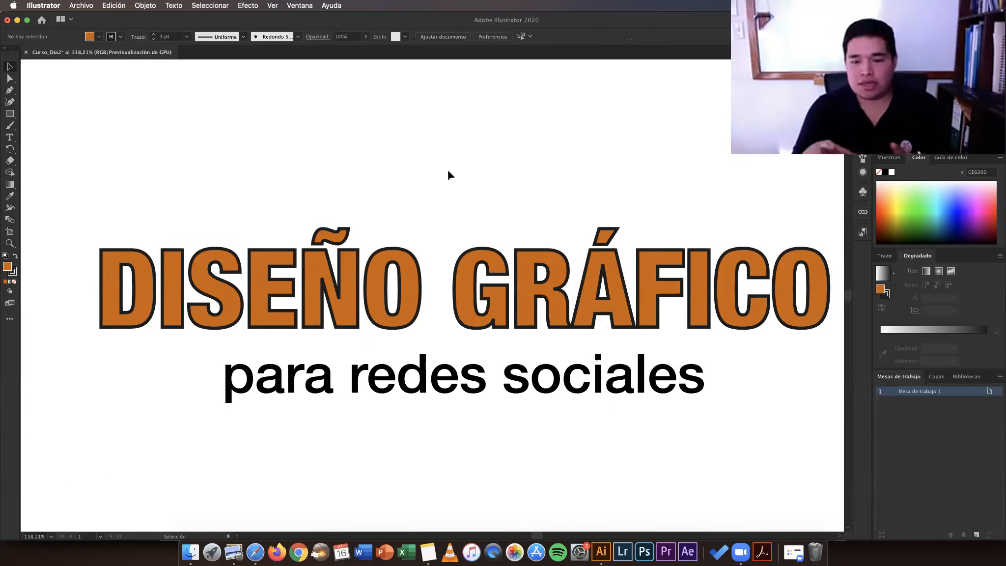
Step: Switch to Safari and Finder and check the OT1C6E0.jpg photo in the downloaded vista-superior-disenadora-grafica-trabajando folder
key("z")
left_click(392, 207, "alt")
left_click(422, 256, "alt")
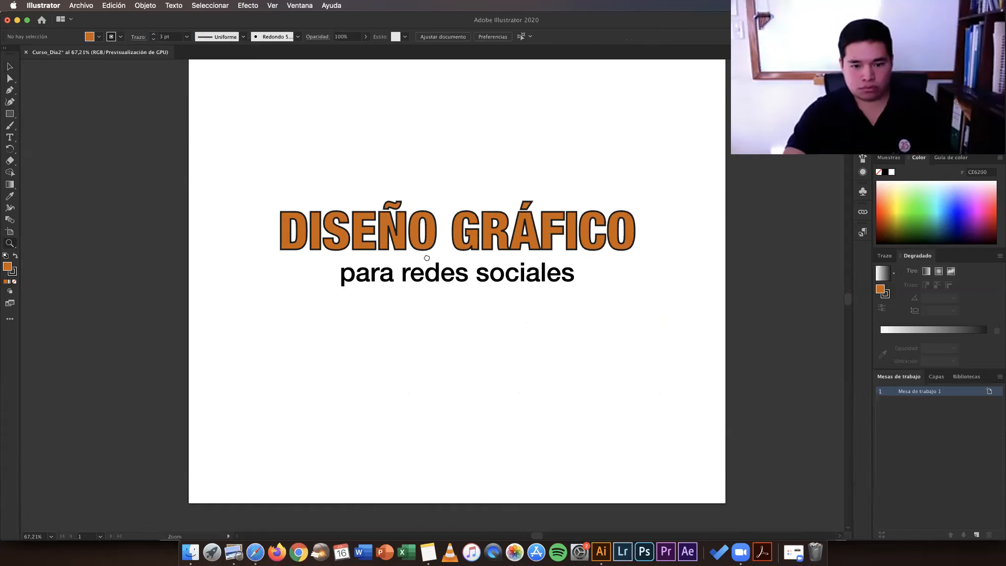
left_click(410, 235, "alt")
left_click(392, 237, "alt")
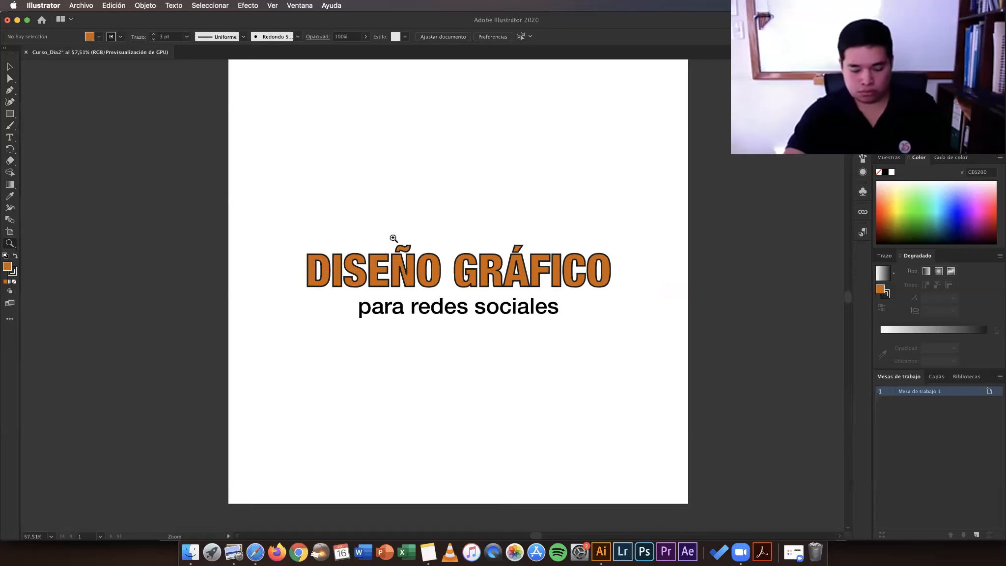
left_click(206, 458, "alt")
key("v")
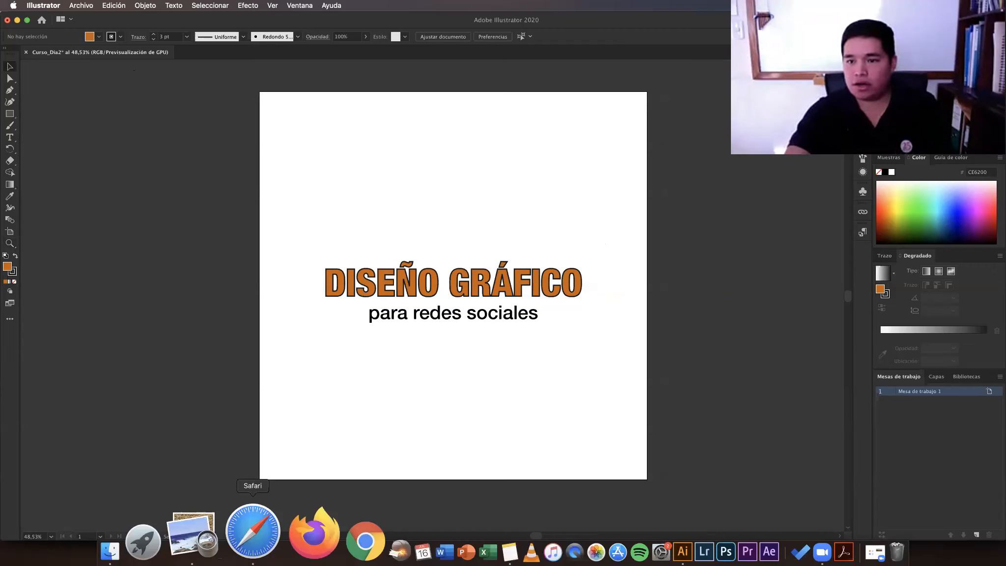
left_click(252, 529)
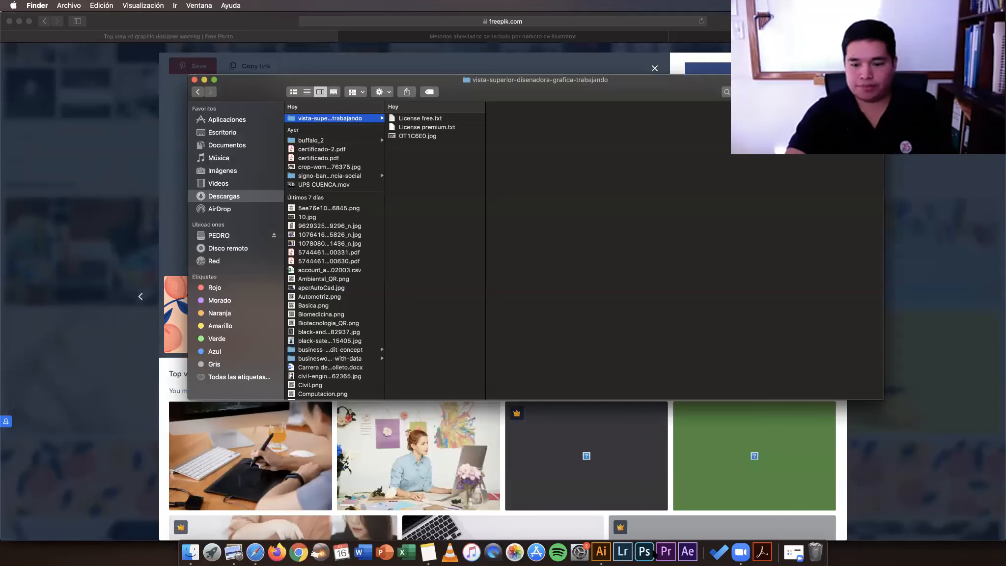
left_click(418, 136)
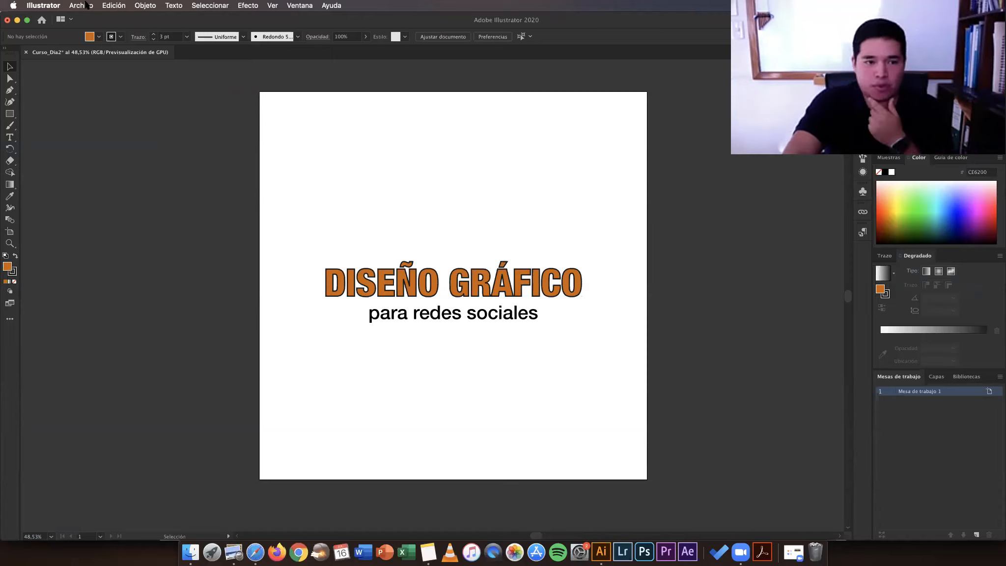
Step: Back in Illustrator, place OT1C6E0.jpg from the Descargas folder as a linked image and shift it left over the artboard
left_click(85, 4)
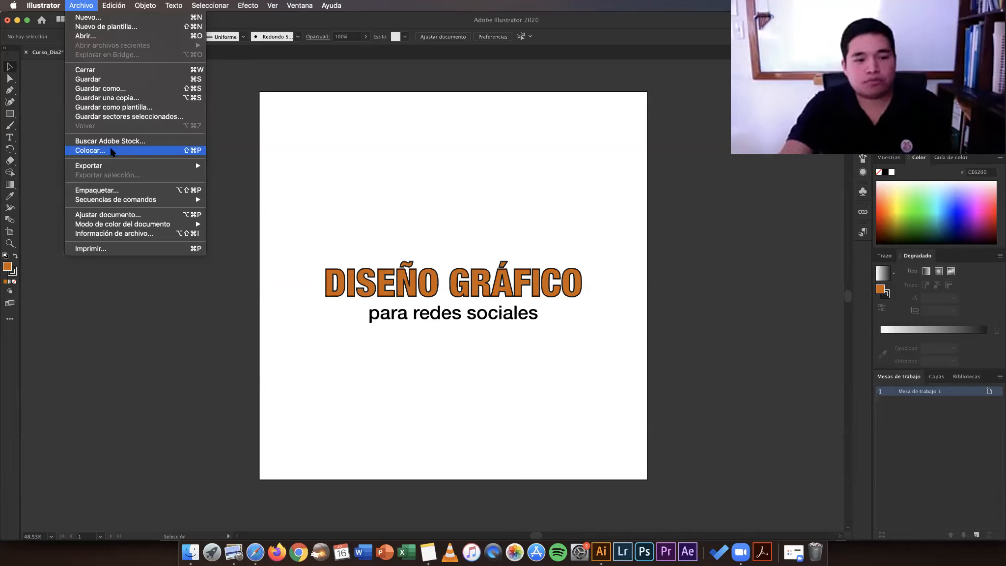
left_click(111, 151)
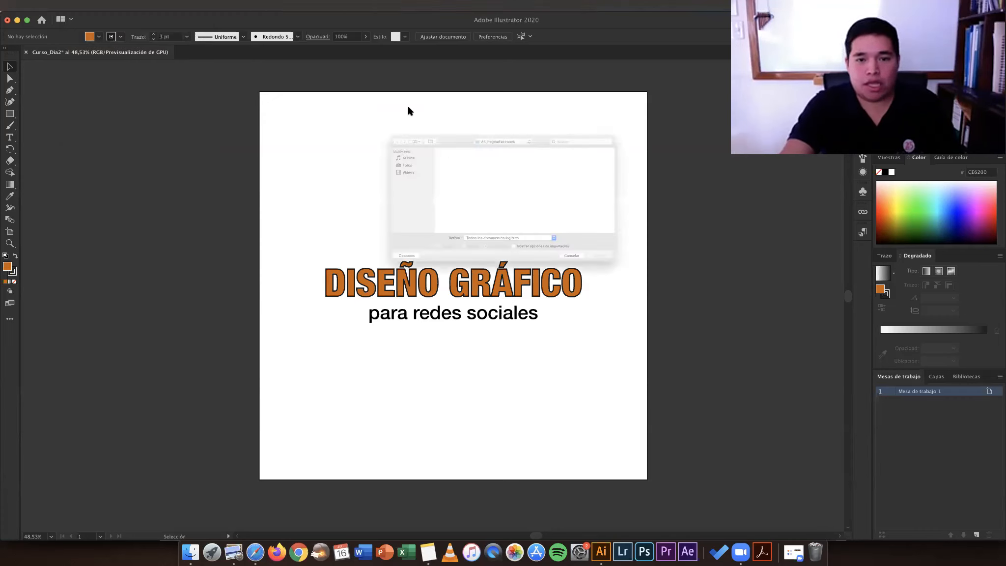
left_click(343, 203)
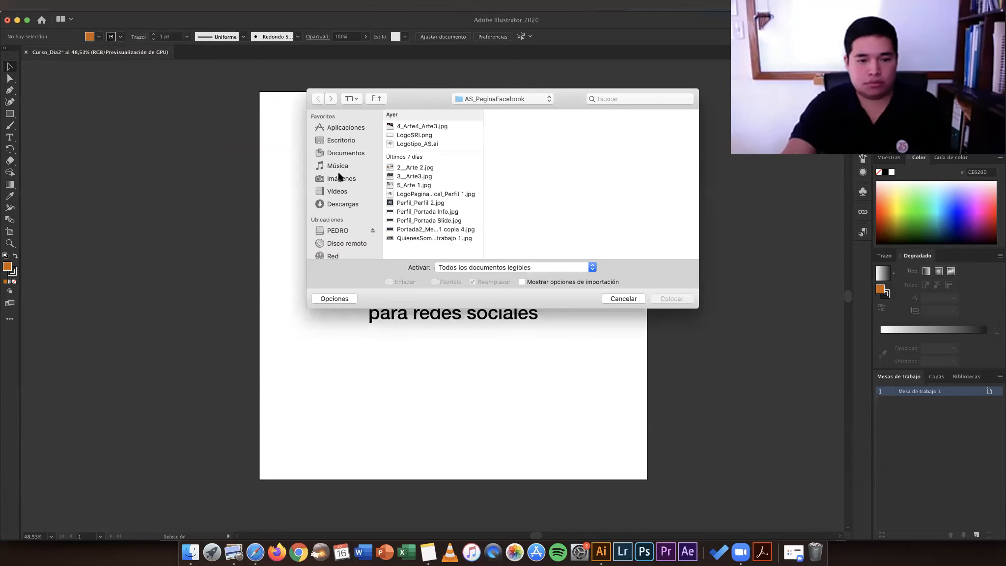
left_click(414, 126)
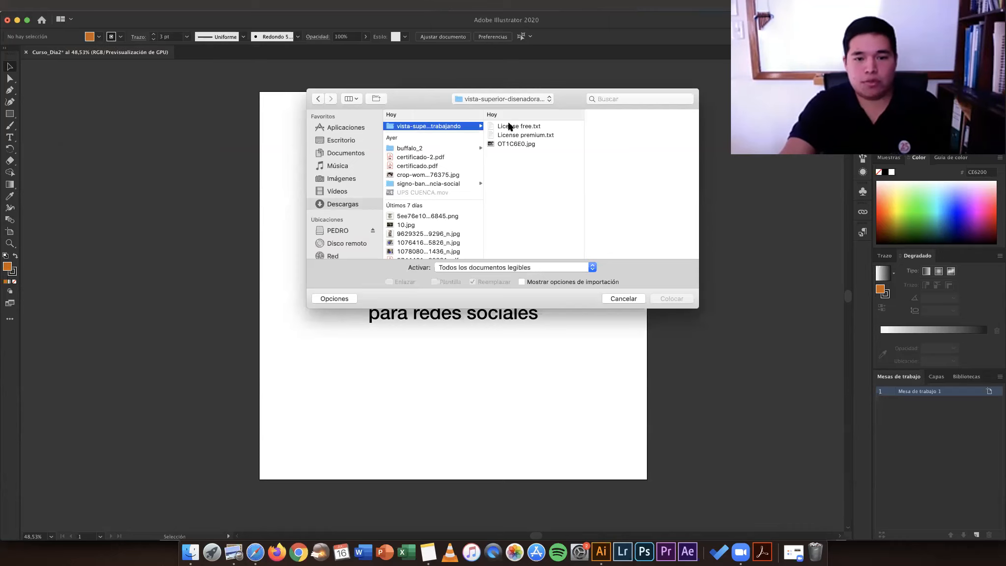
left_click(499, 145)
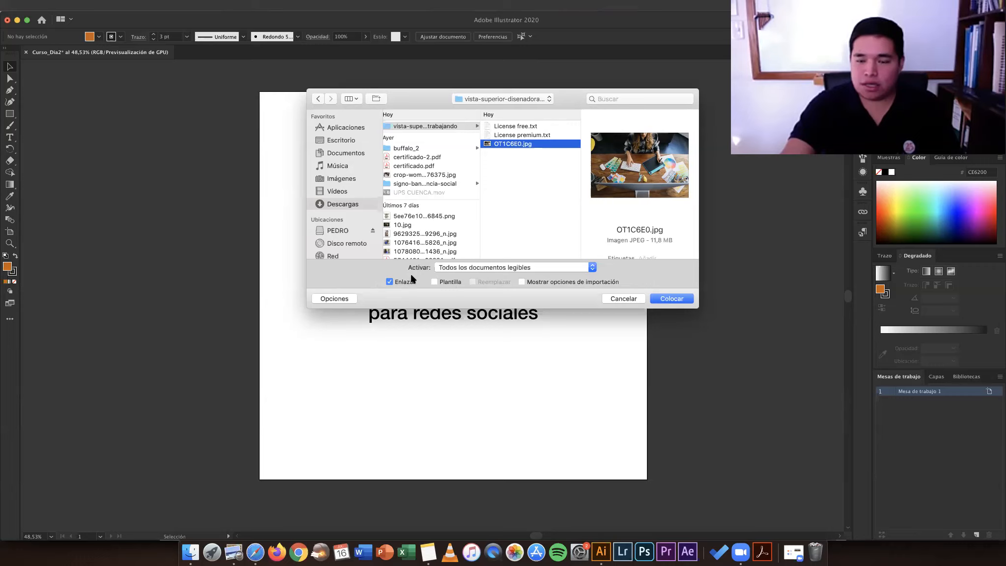
left_click(676, 301)
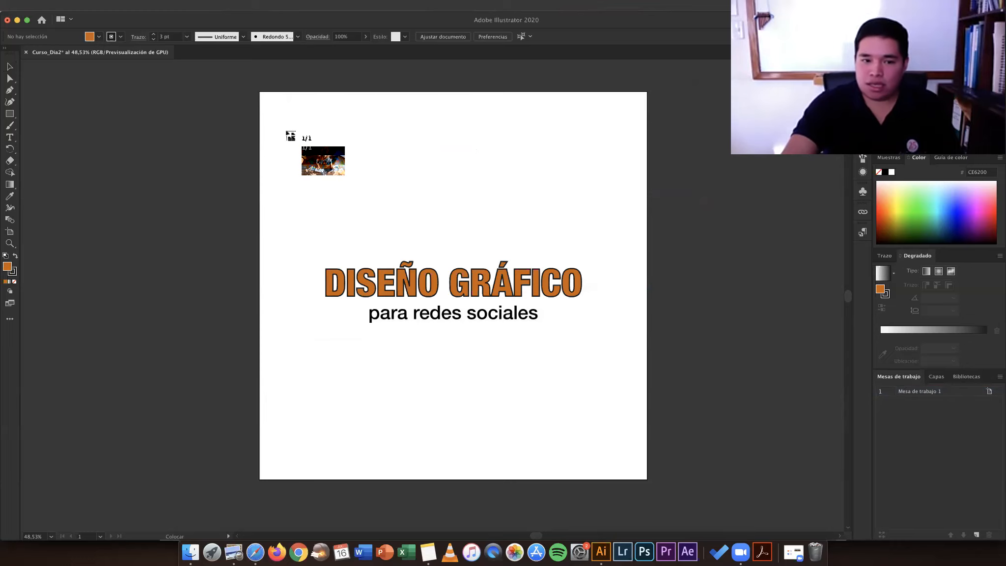
left_click_drag(288, 128, 284, 125)
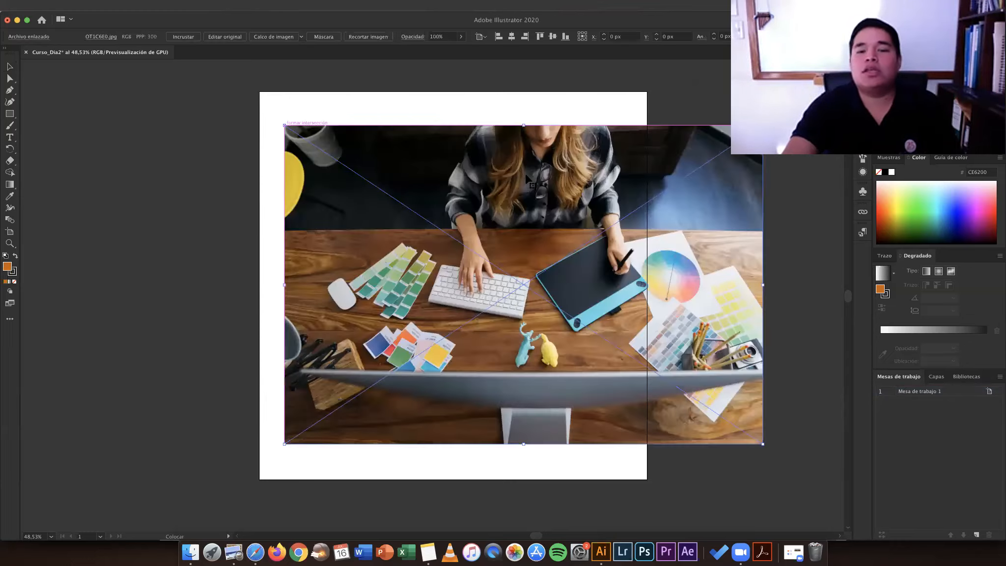
left_click_drag(559, 199, 521, 198)
left_click(485, 117)
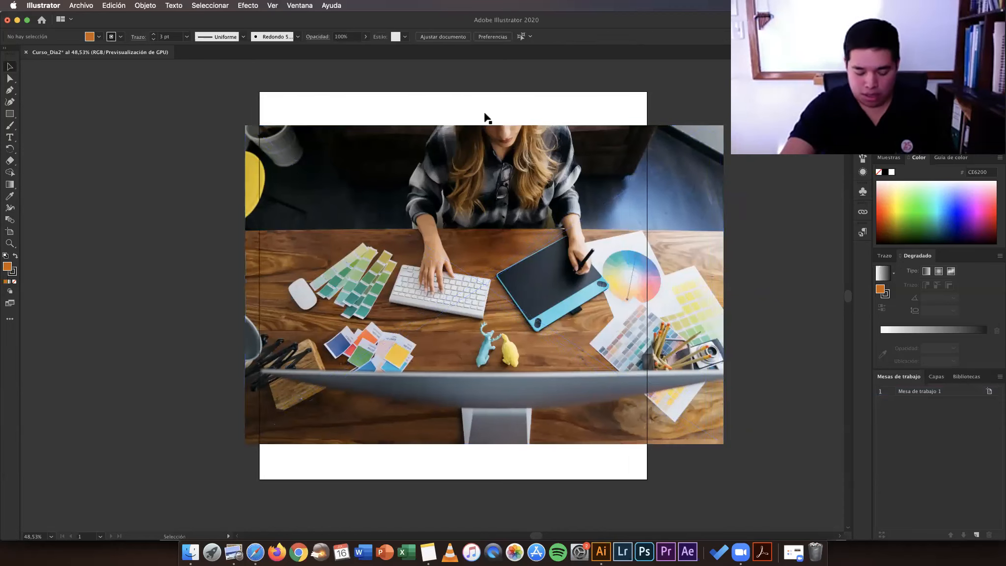
Step: Send the placed photo to the back, behind the heading and subtitle
key("z")
left_click(540, 144, "alt")
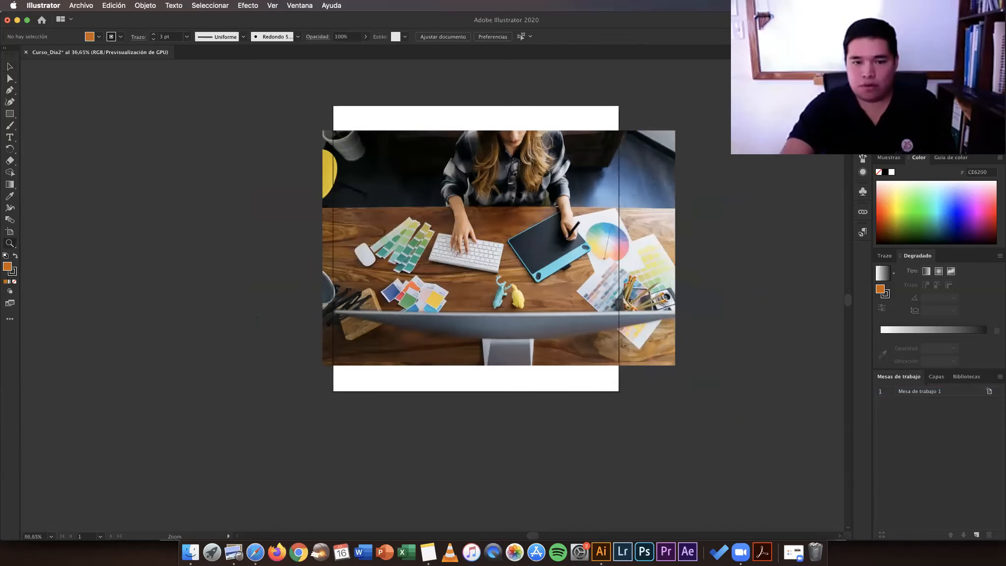
key("v")
left_click(621, 174)
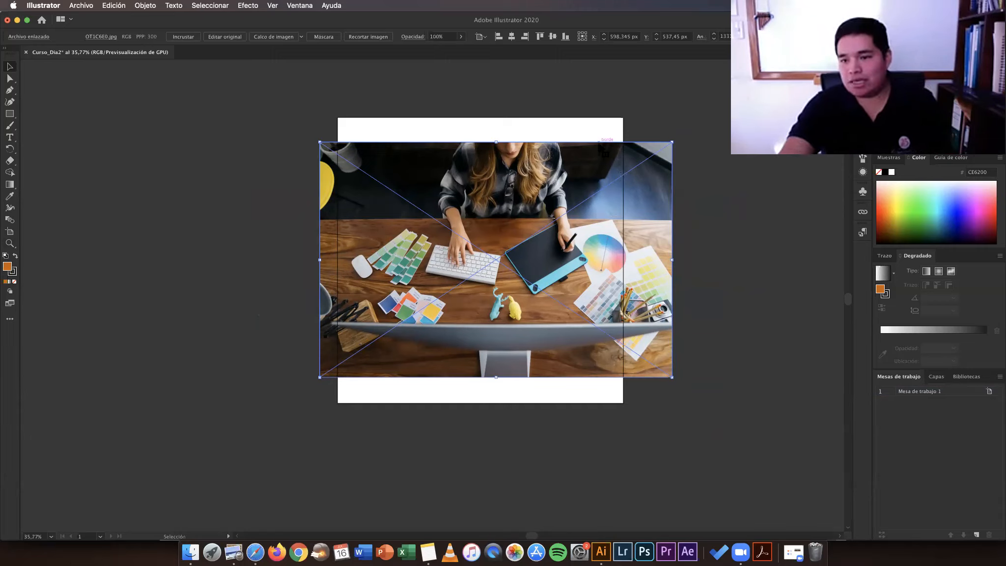
left_click(299, 118)
left_click(444, 189)
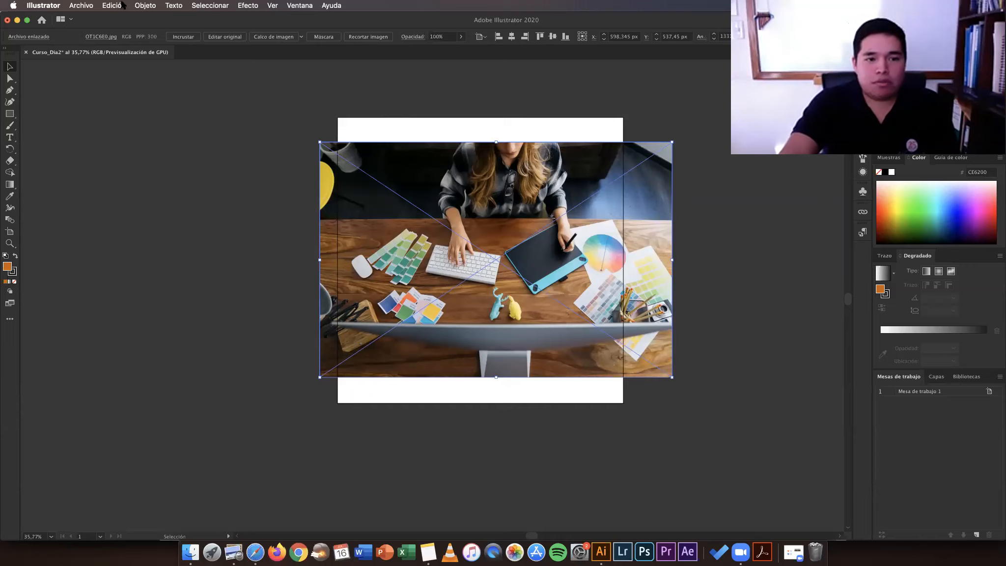
left_click(152, 5)
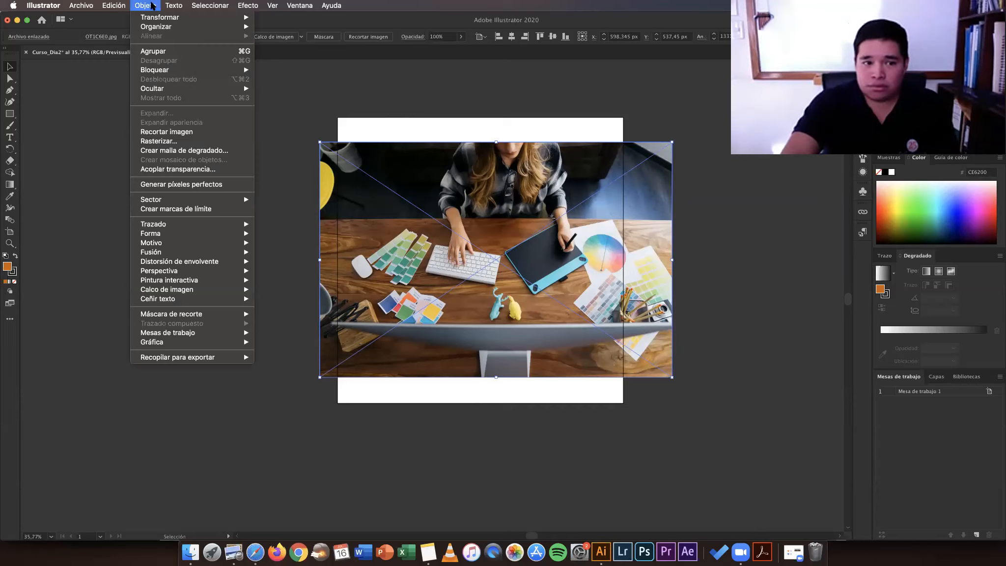
mouse_move(196, 26)
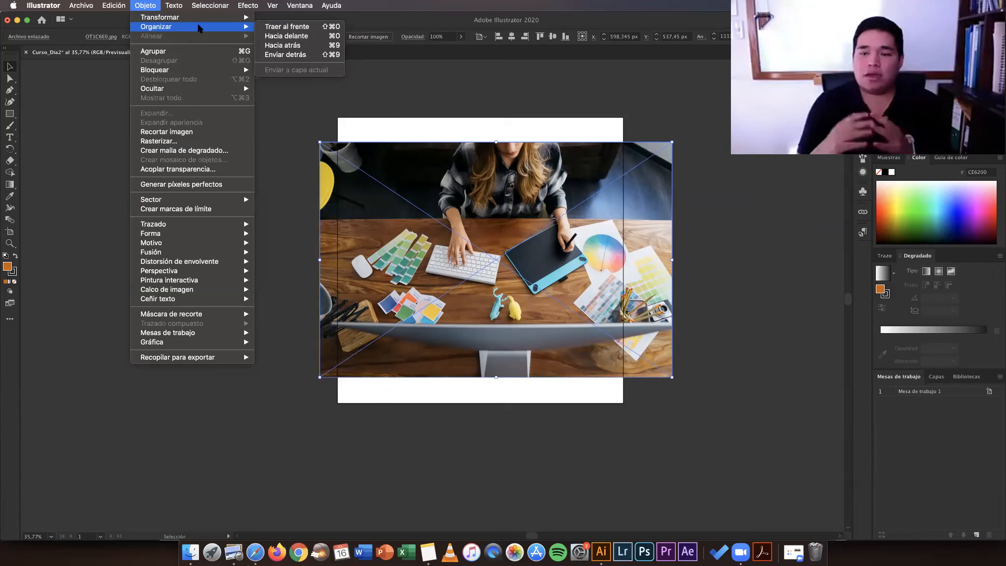
left_click(269, 54)
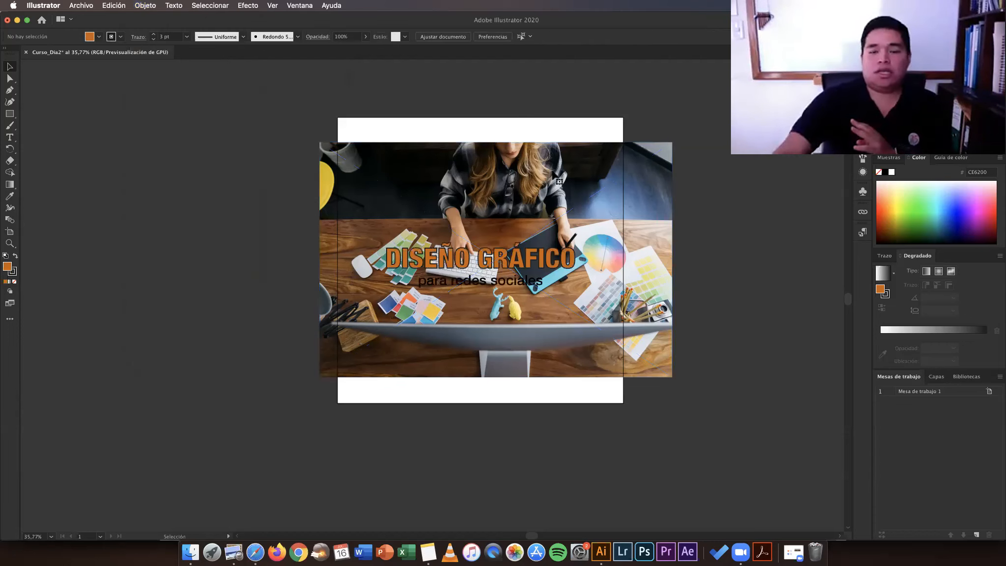
Step: Center the photo horizontally on the artboard at X 540 px and enlarge it proportionally upward, almost to the artboard's upper edge
left_click(554, 173)
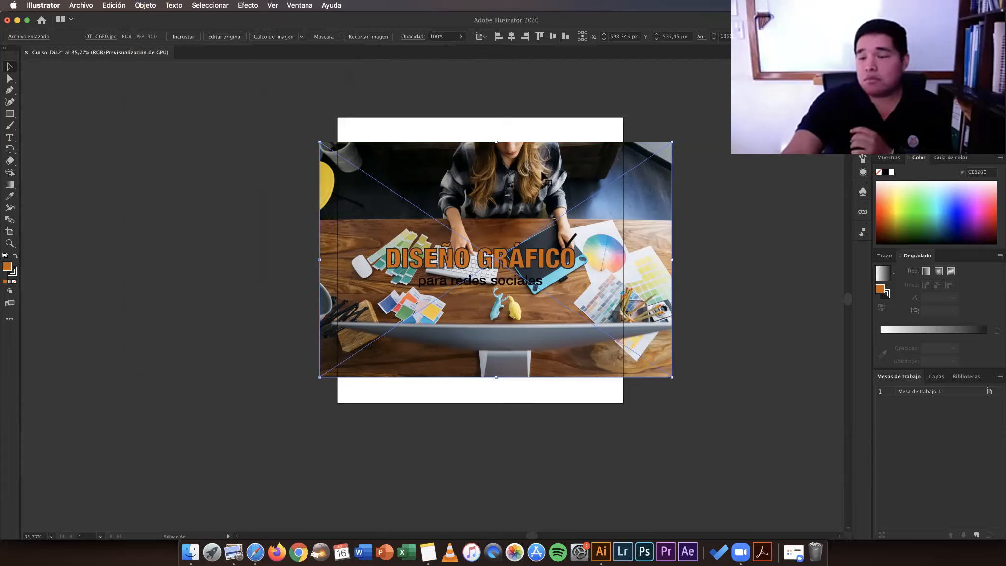
left_click_drag(556, 155, 532, 132)
left_click(532, 132)
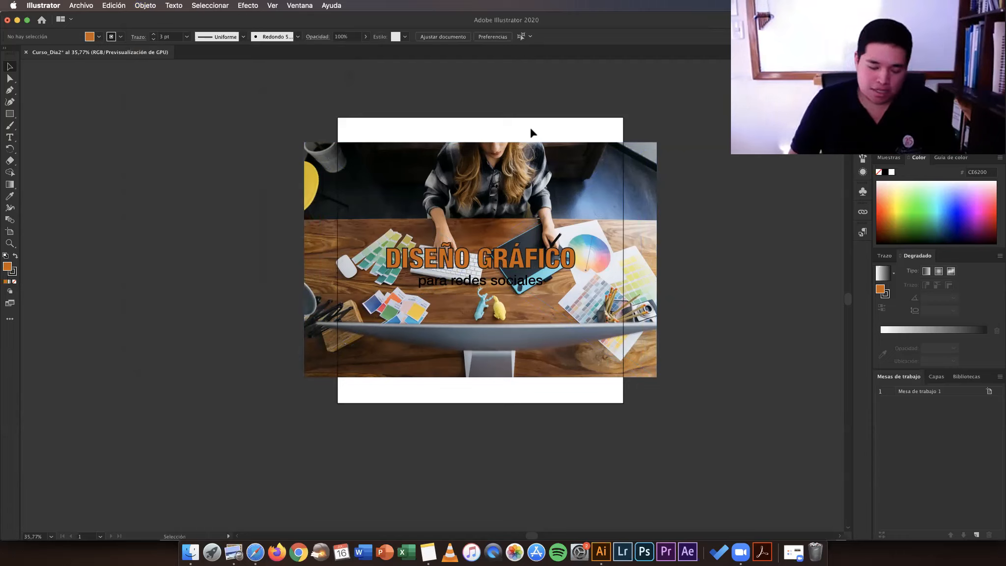
left_click(493, 156)
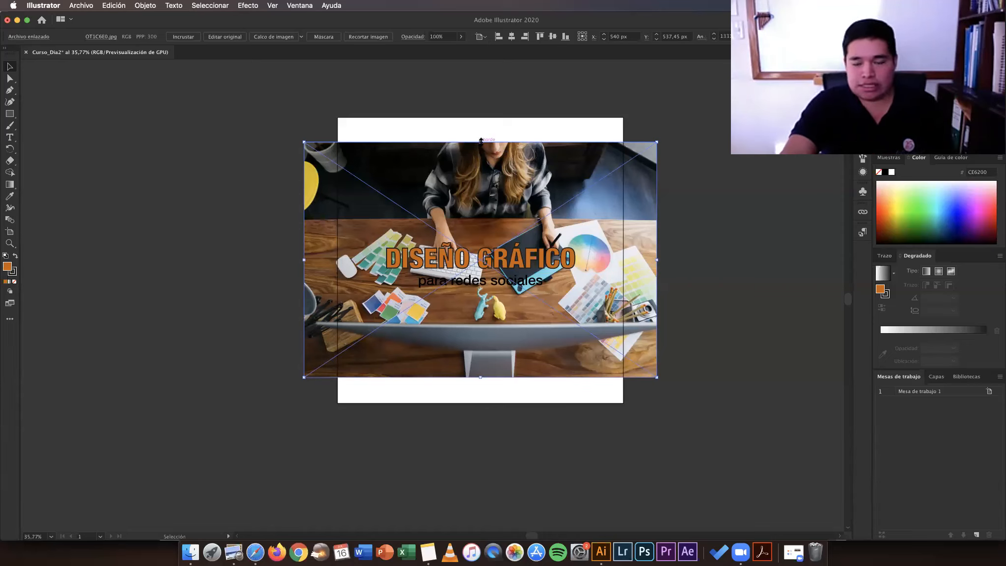
mouse_move(481, 141)
left_mouse_down()
mouse_move(495, 171)
mouse_move(490, 126)
left_mouse_up()
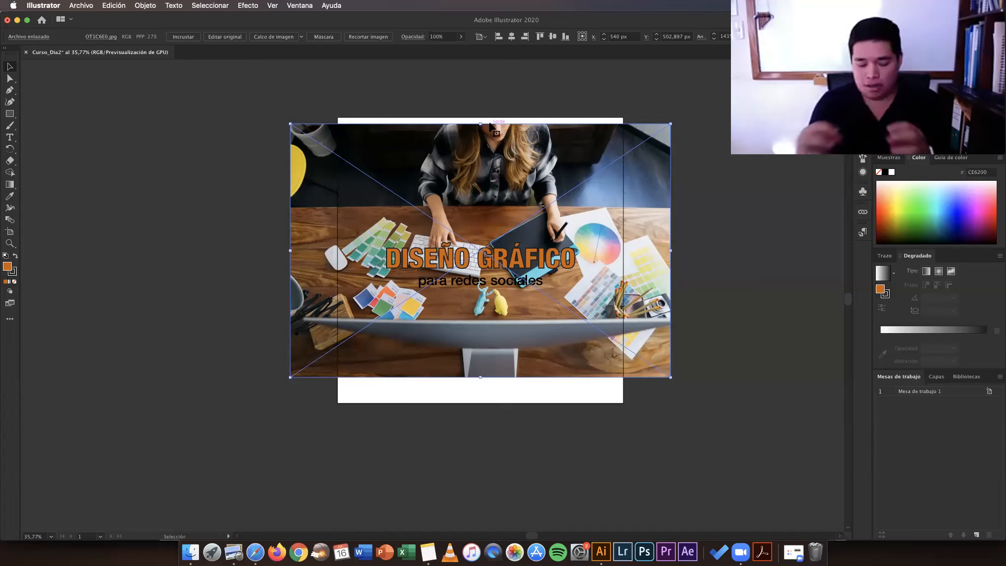
Step: Enlarge the placed photo proportionally upward and downward to span the artboard's full height, centered at X 540 px, Y 540 px
left_click_drag(479, 120, 480, 117)
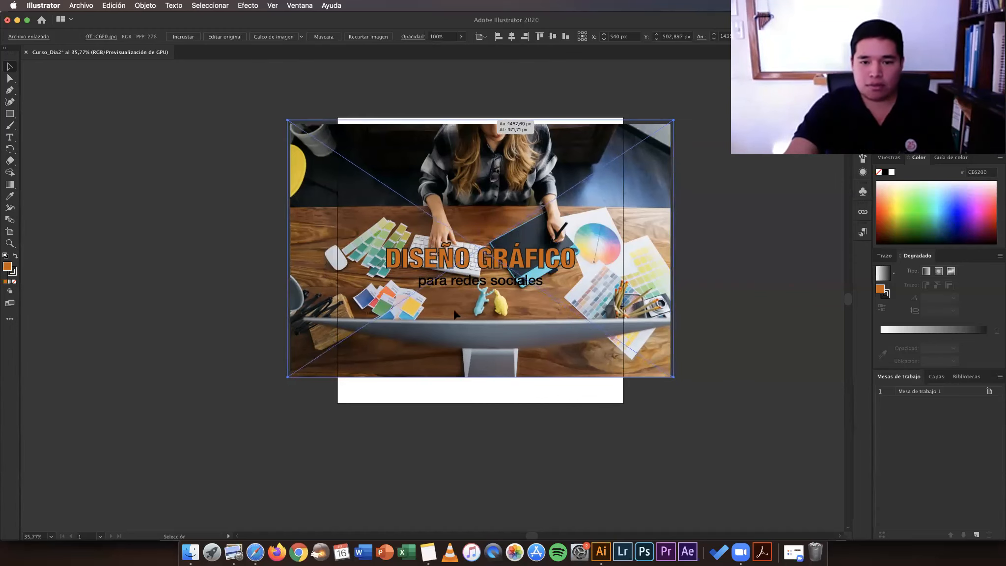
scroll(496, 426, "up", 2)
key("z")
left_click_drag(478, 410, 481, 418)
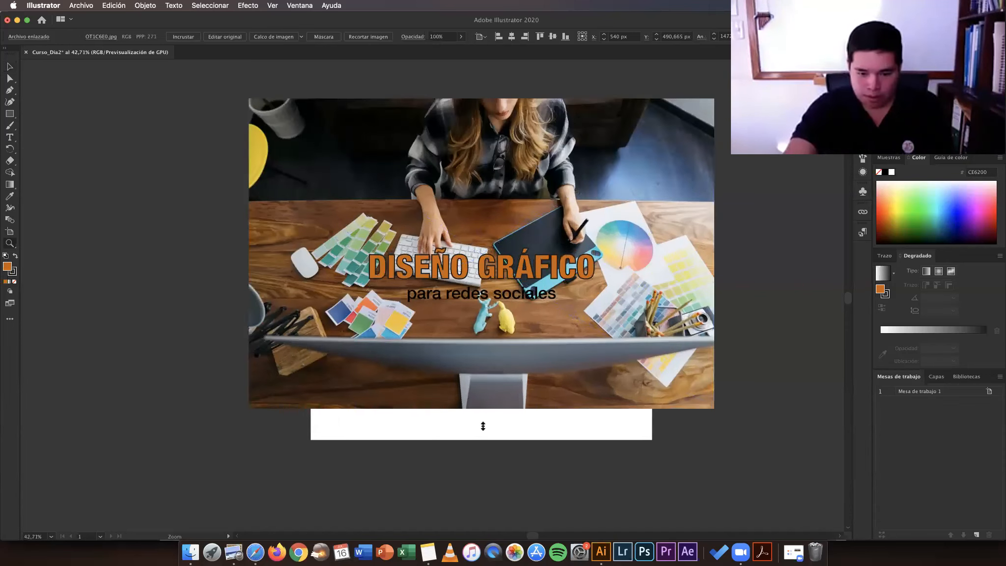
left_click_drag(483, 447, 484, 459)
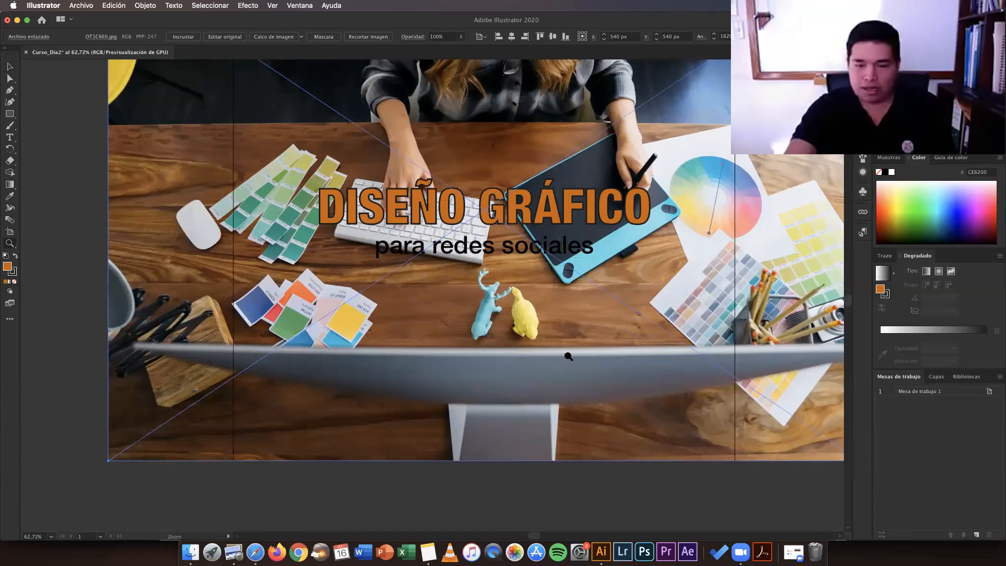
left_click(494, 355, "alt")
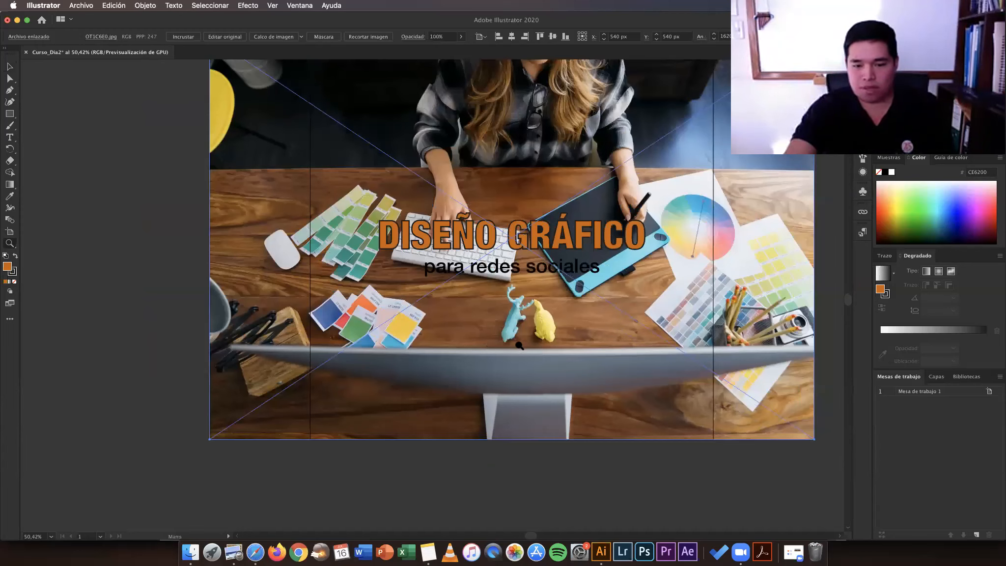
left_click(538, 346, "alt")
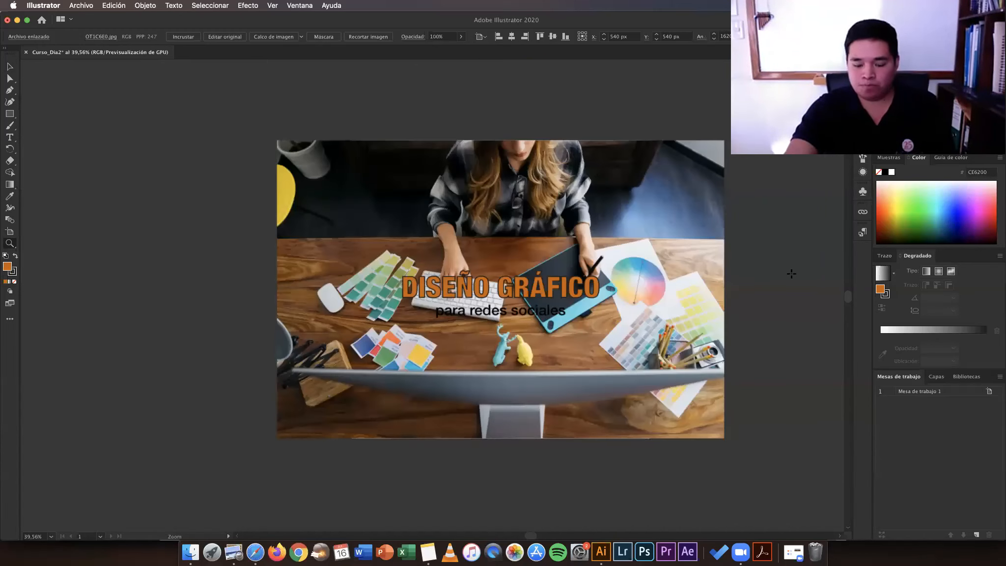
key("super+equal")
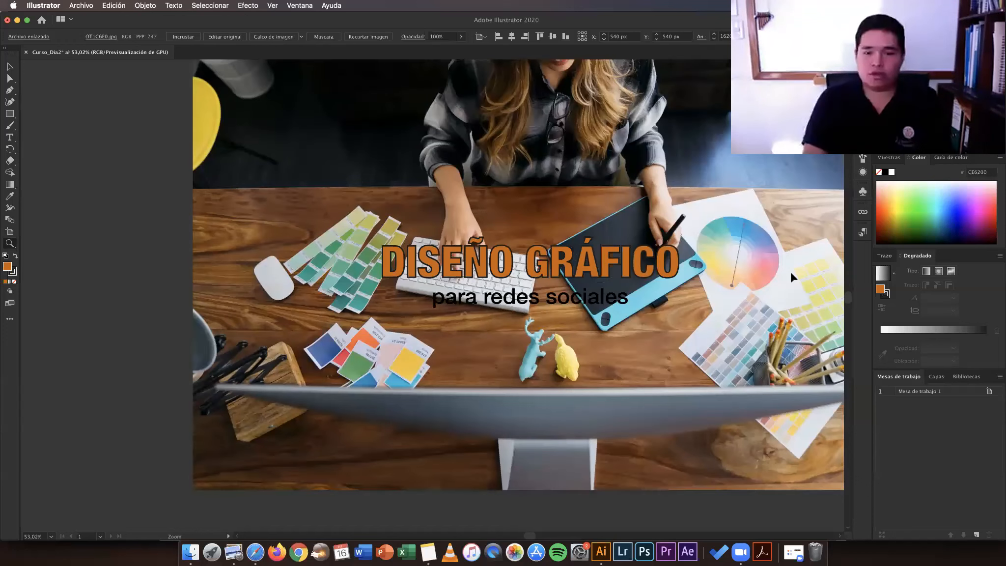
key("super+0")
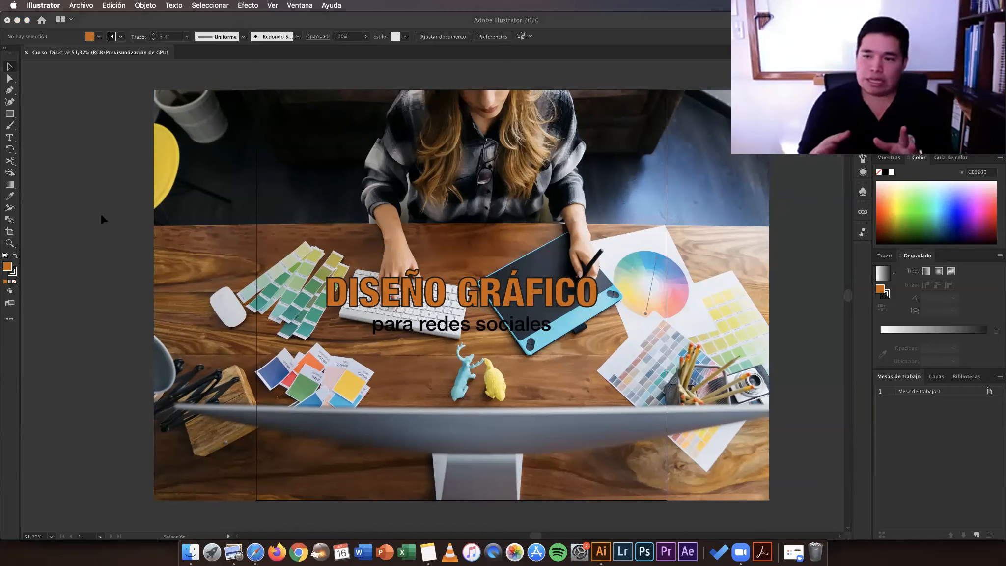
left_click(593, 106)
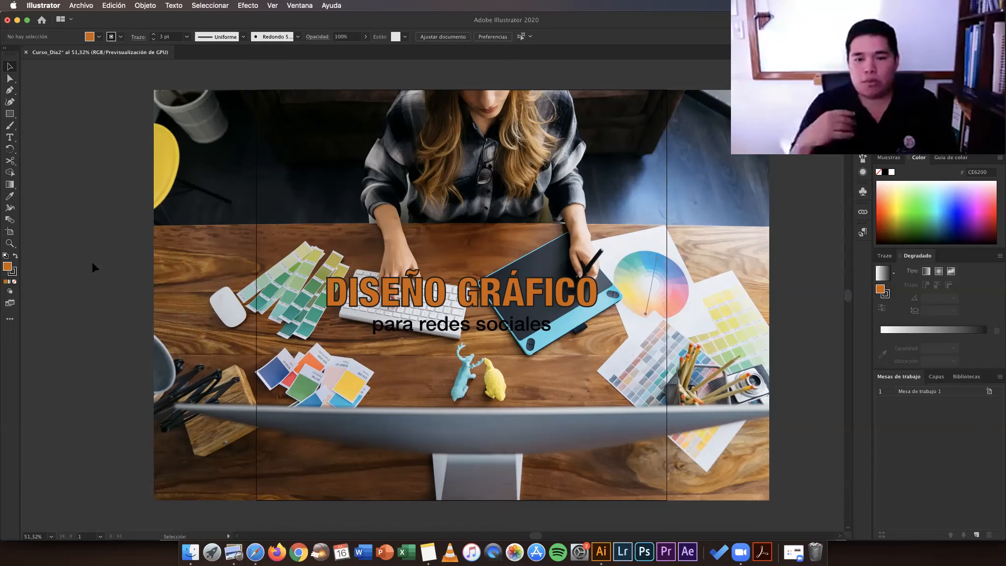
left_click(145, 5)
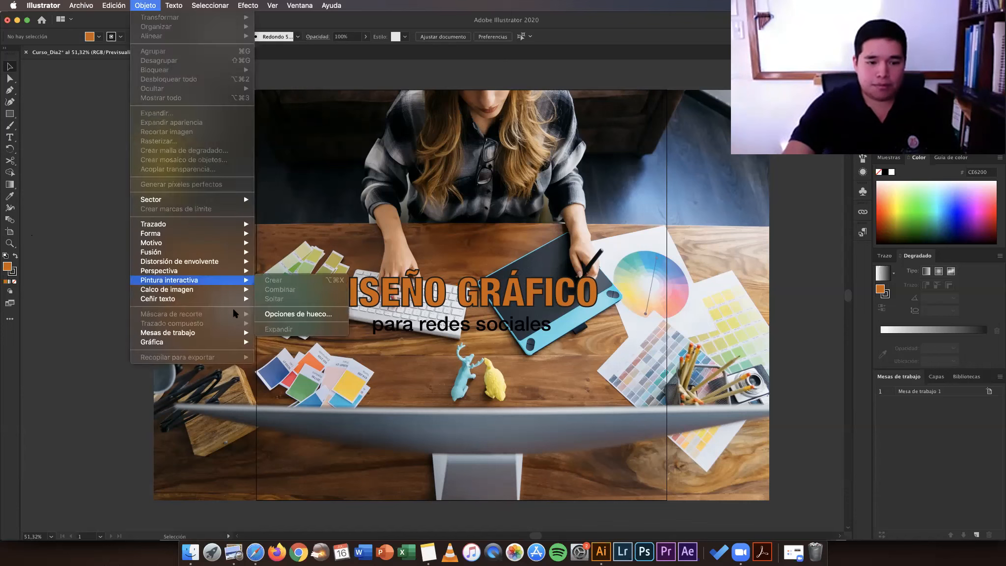
left_click(98, 266)
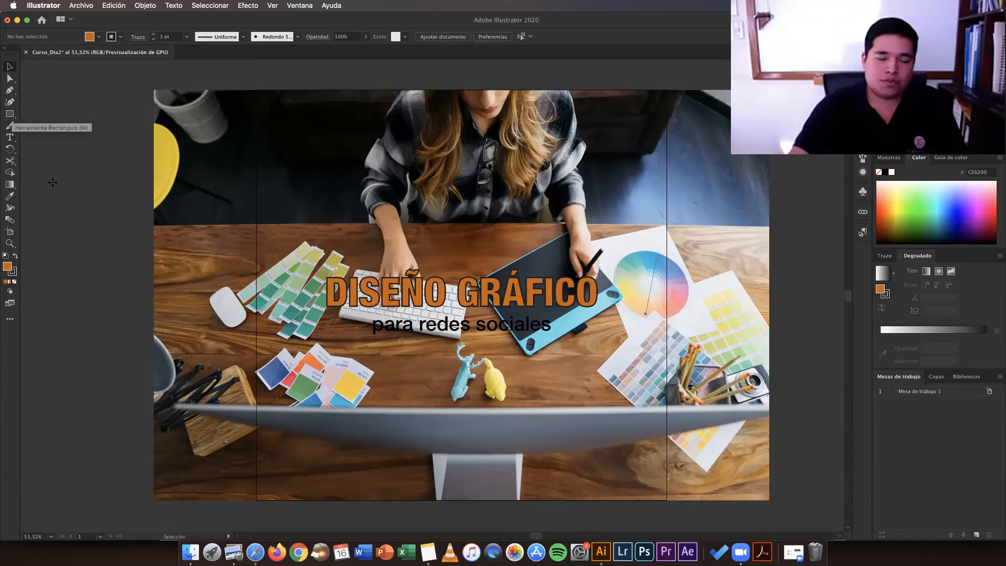
Step: Create a 1080 × 1080 px rectangle with the current orange fill
left_click(10, 114)
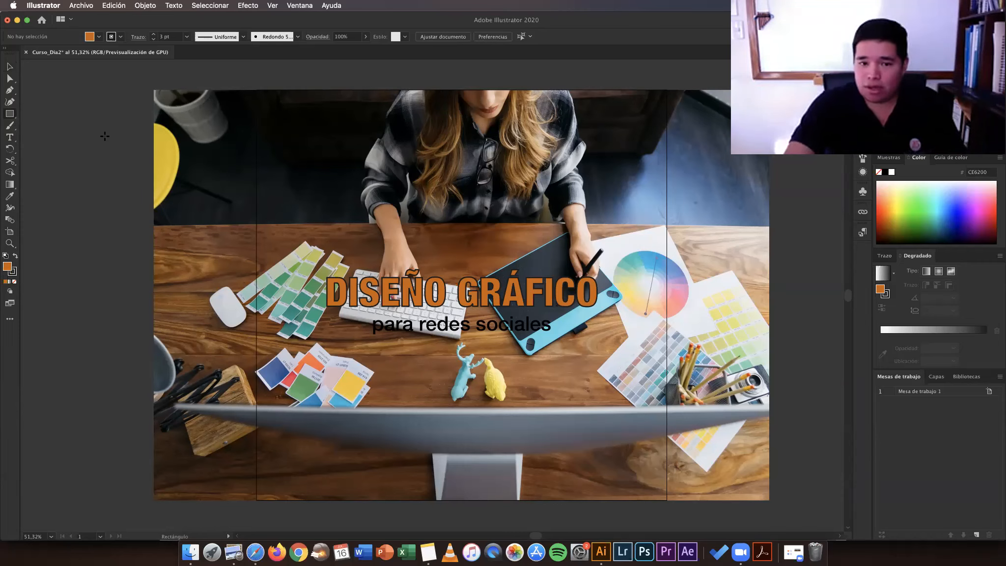
left_click(96, 187)
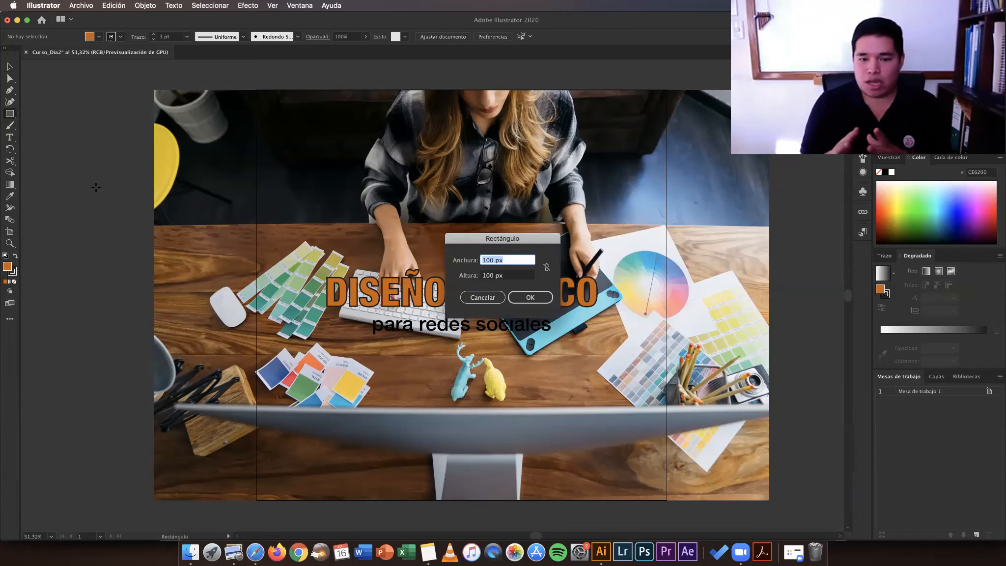
type("1080")
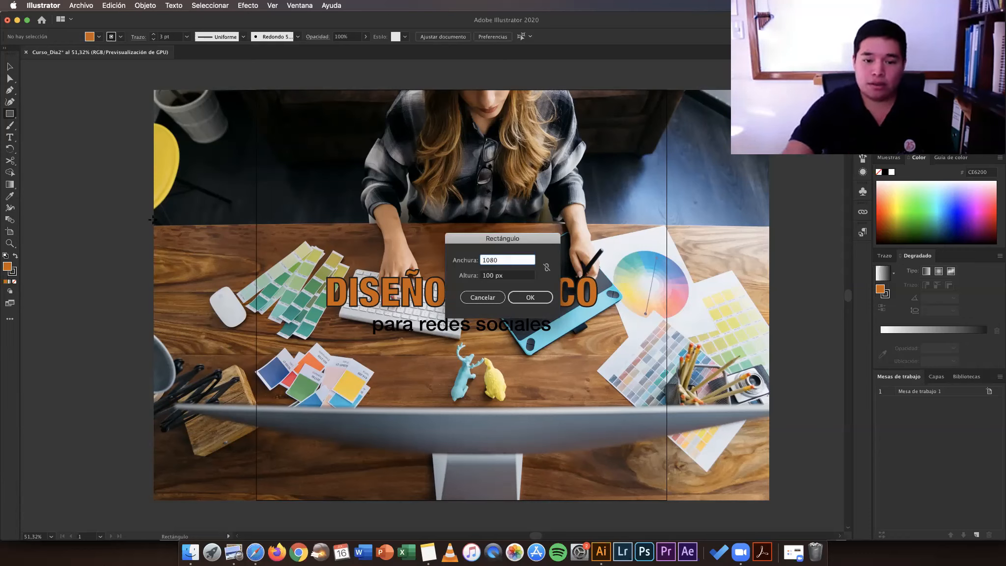
key("Tab")
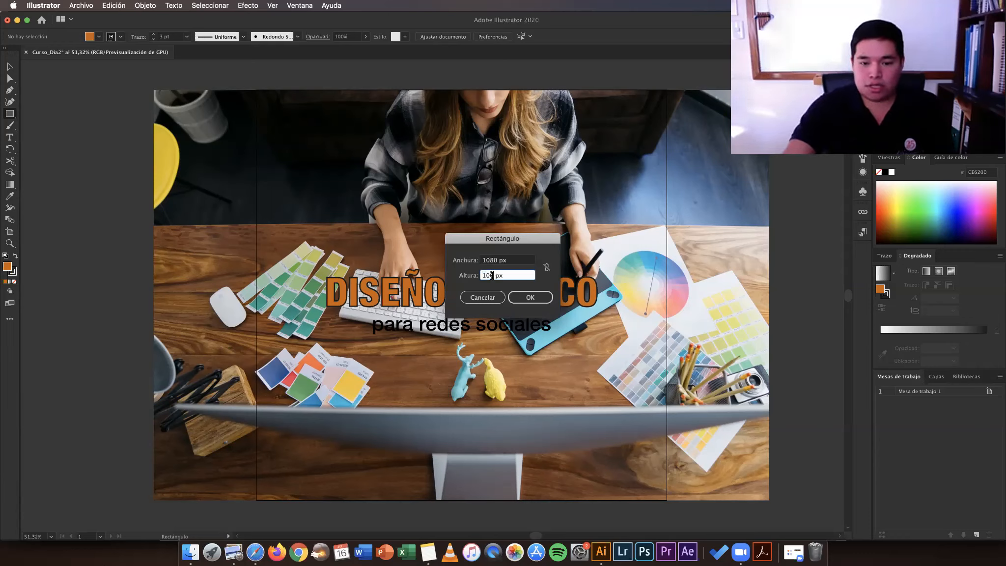
type("1080")
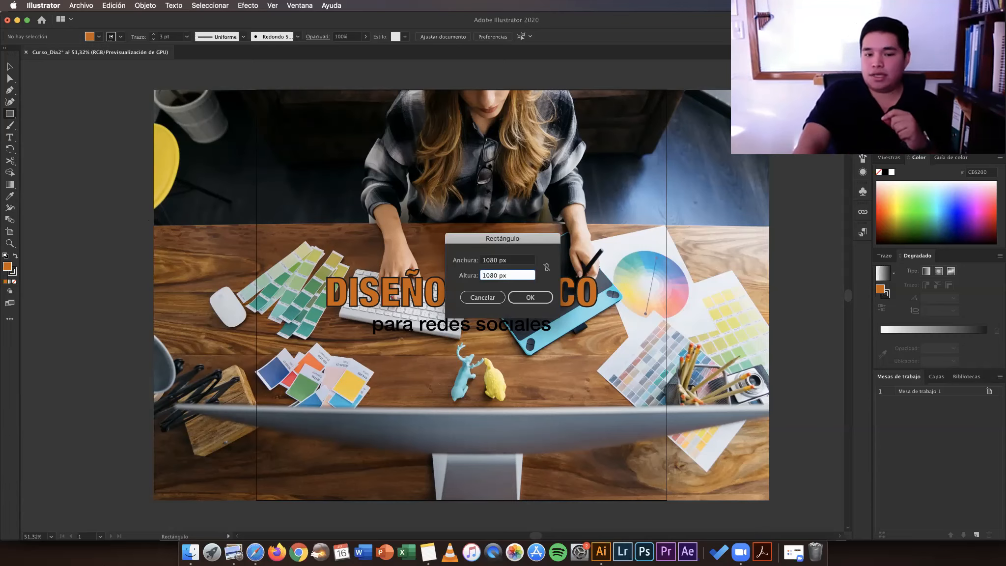
key("Return")
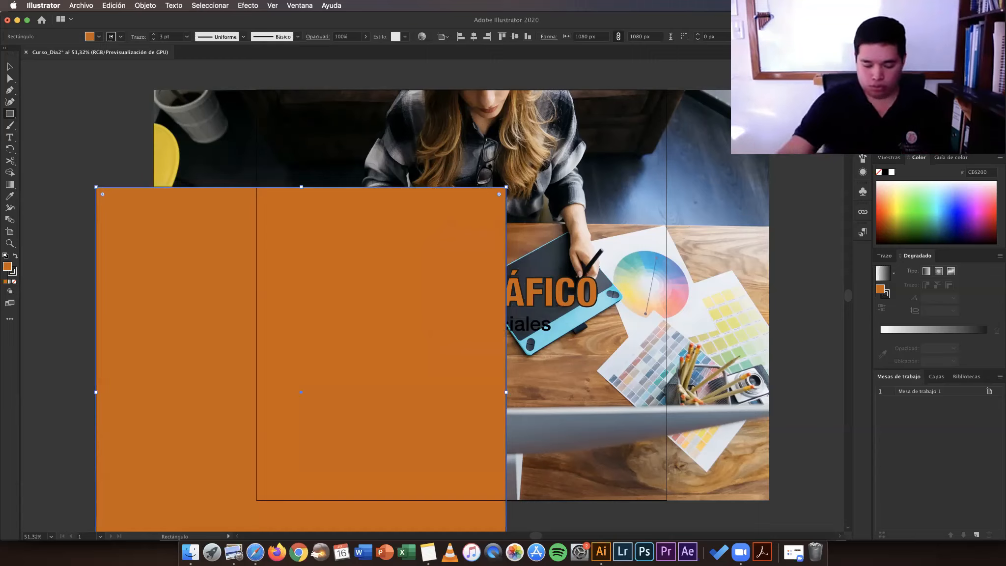
Step: Try to move the stroked rectangle onto the artboard, inspect its lower-left corner up close, and undo the move
key("v")
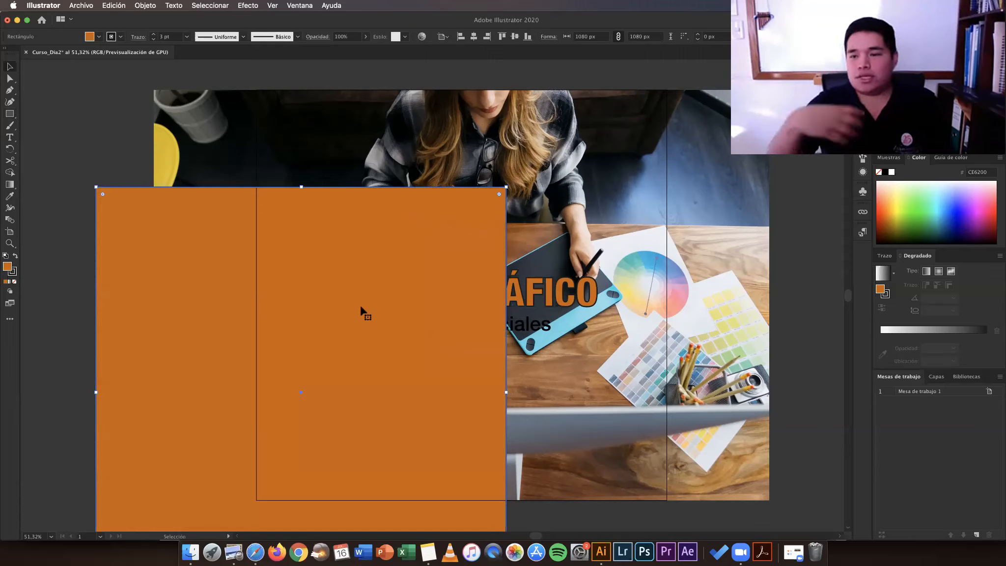
left_click_drag(390, 281, 502, 201)
left_click(131, 216)
key("z")
left_click(294, 455)
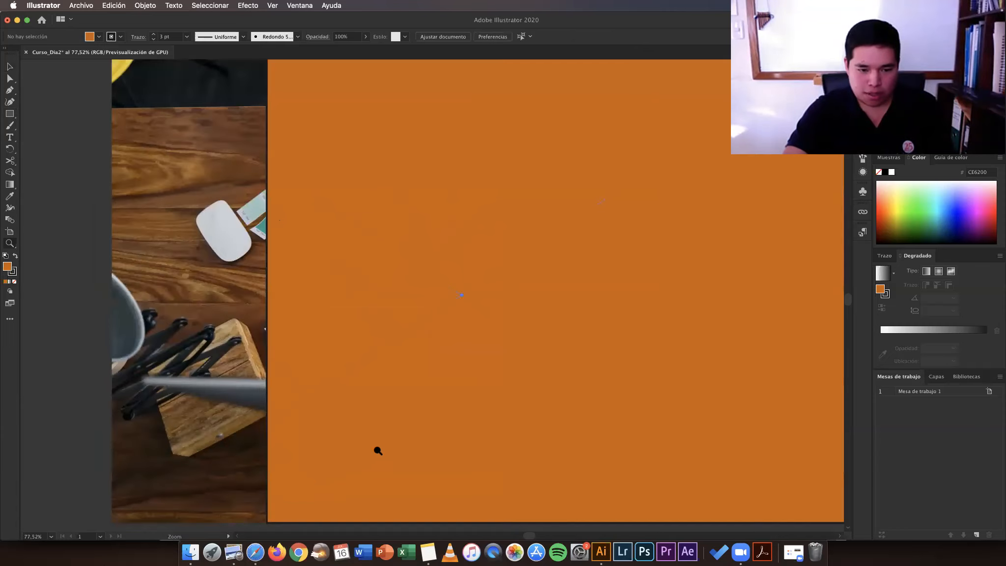
left_click(379, 462)
left_click(485, 428)
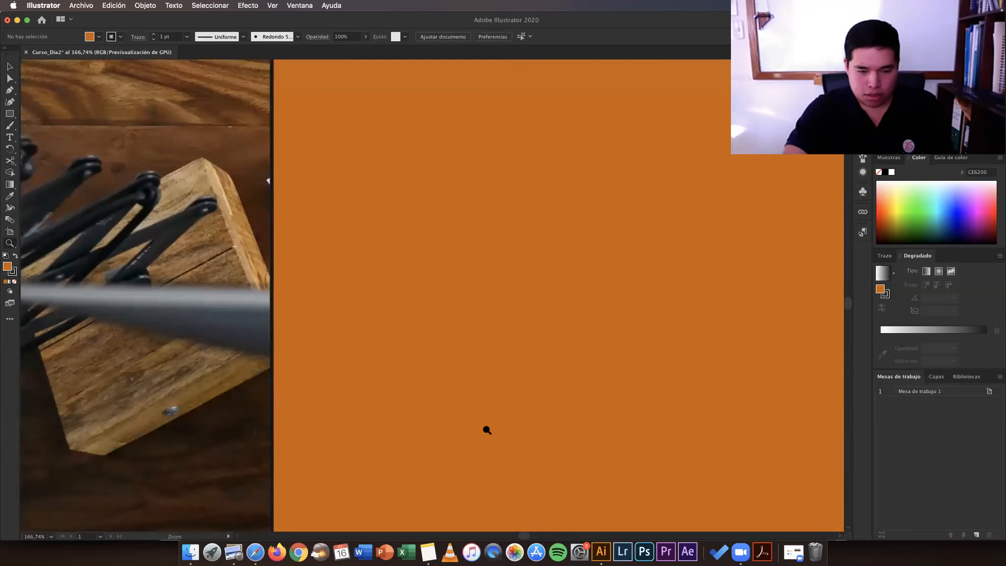
left_click(486, 429)
left_click(503, 422, "super")
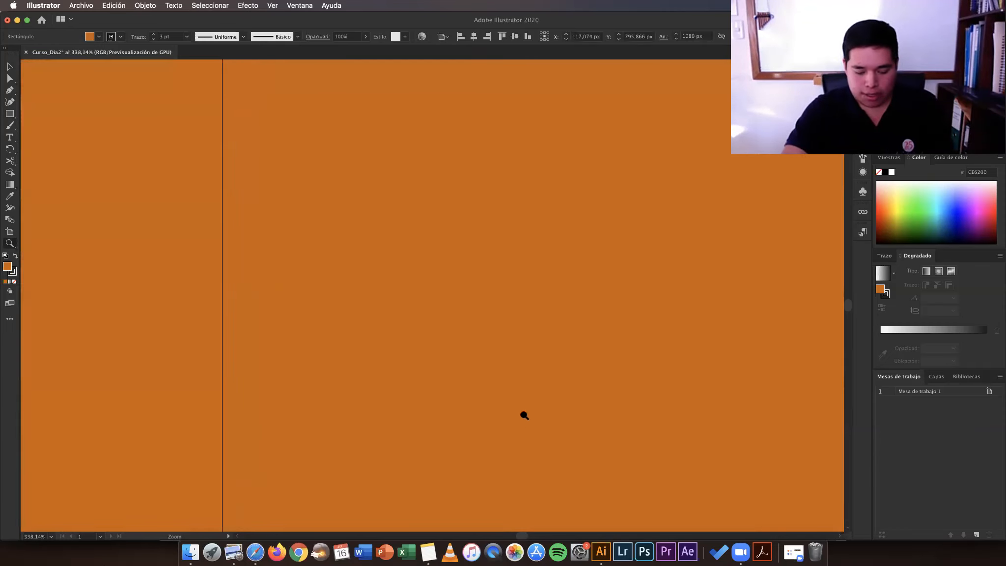
Step: Remove the stroke from the orange rectangle by setting its stroke color to none
left_click(469, 400, "alt")
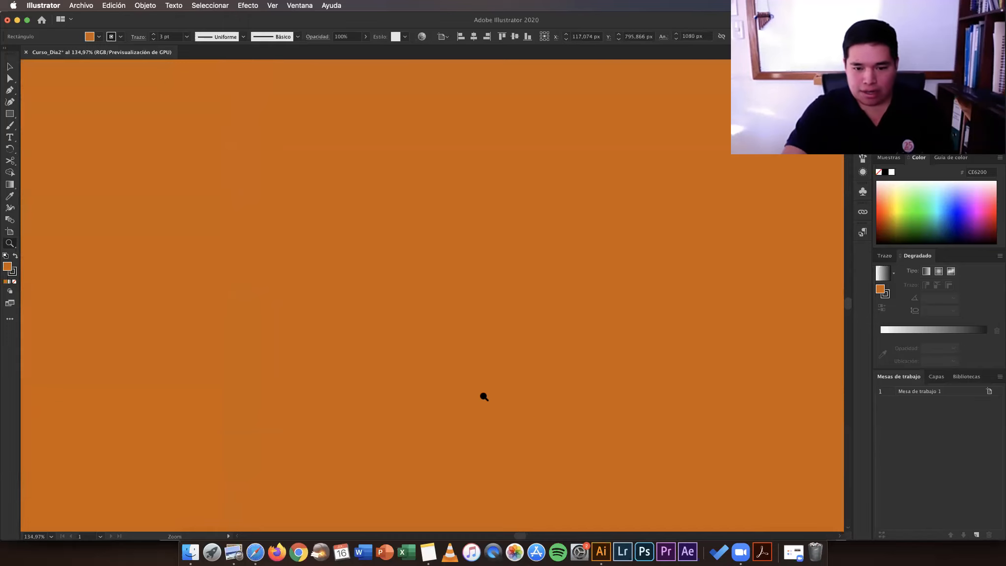
left_click(450, 404, "alt")
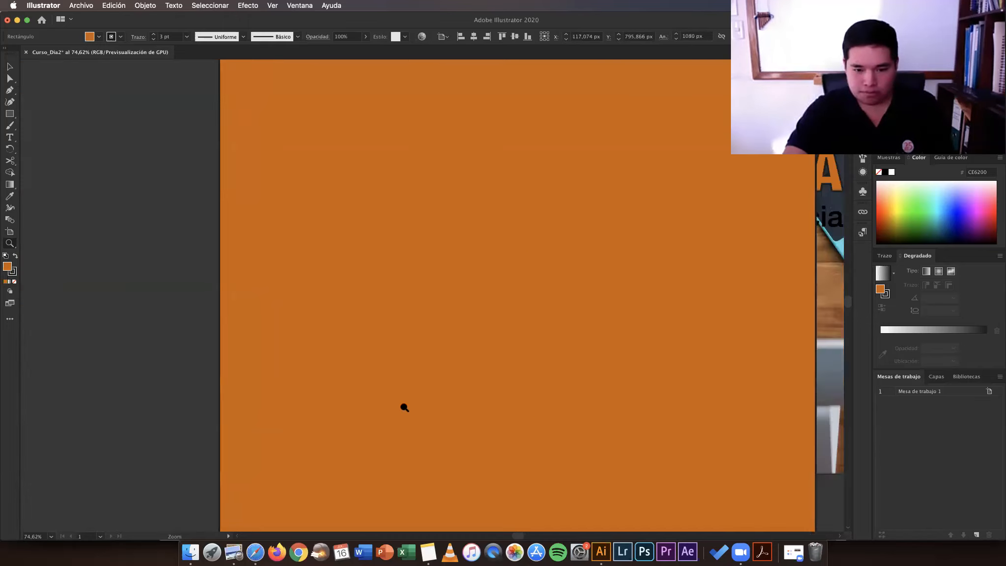
left_click(434, 405, "alt")
left_click(386, 244, "alt")
key("v")
left_click(213, 77)
key("super+a")
left_click(186, 36)
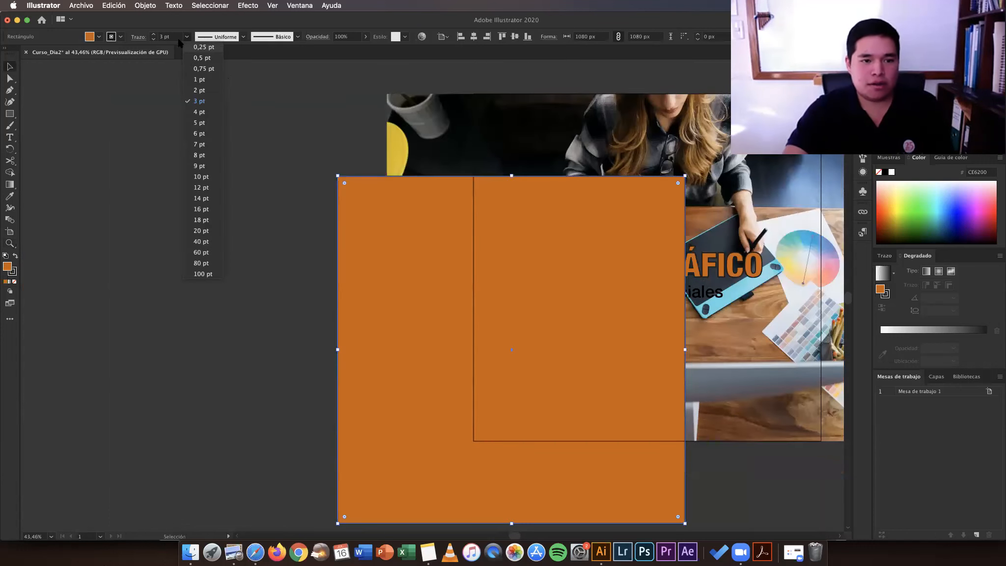
left_click(14, 57)
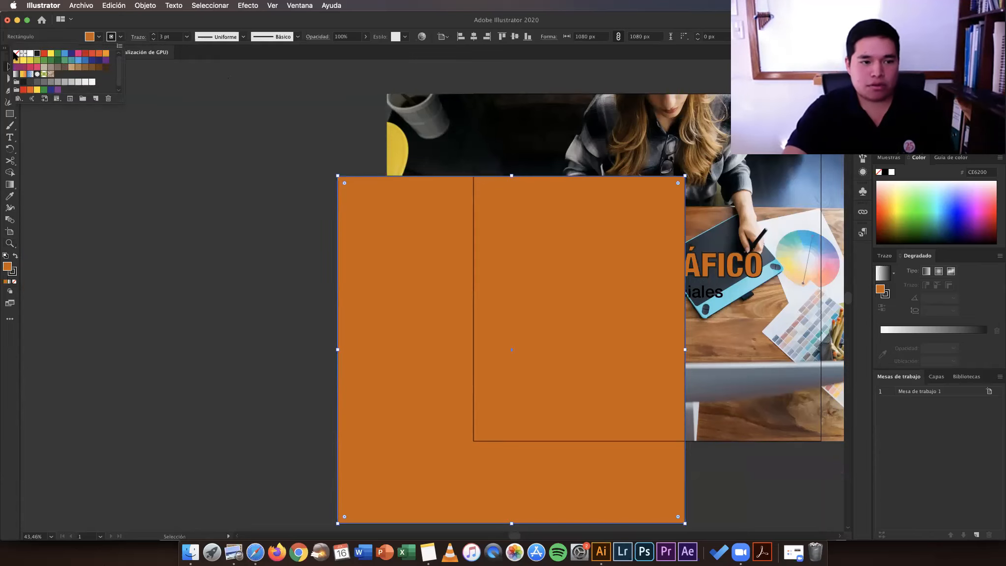
left_click(175, 240)
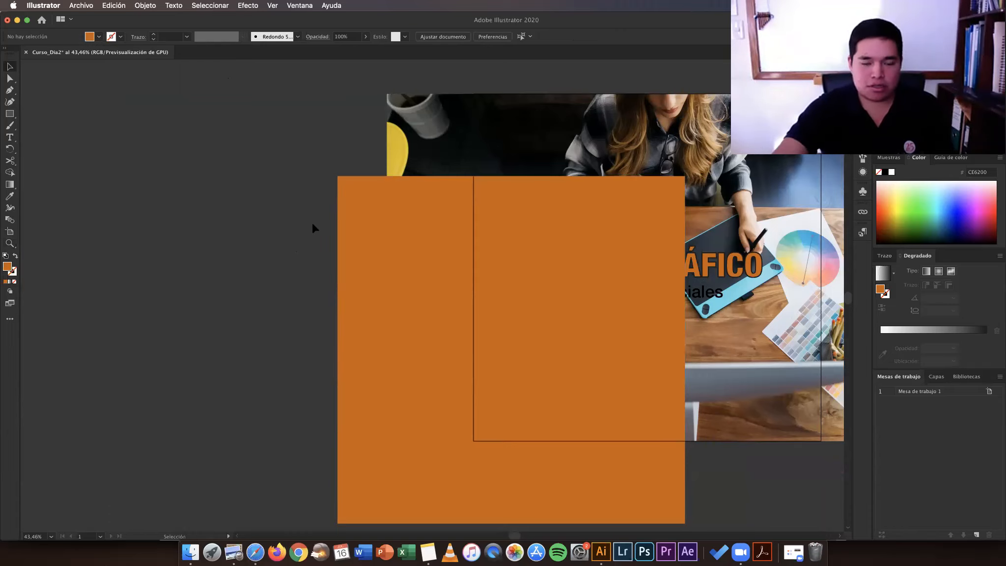
Step: Move the orange rectangle onto the artboard so it covers it exactly, centered at X 540 px, Y 540 px
key("z")
left_click_drag(395, 201, 532, 209)
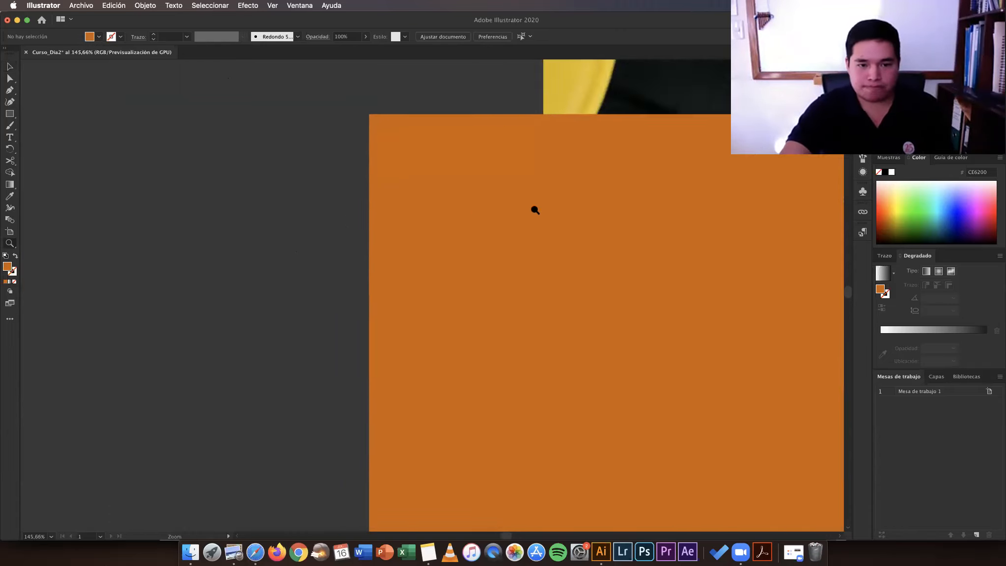
left_click_drag(376, 245, 447, 240)
key("v")
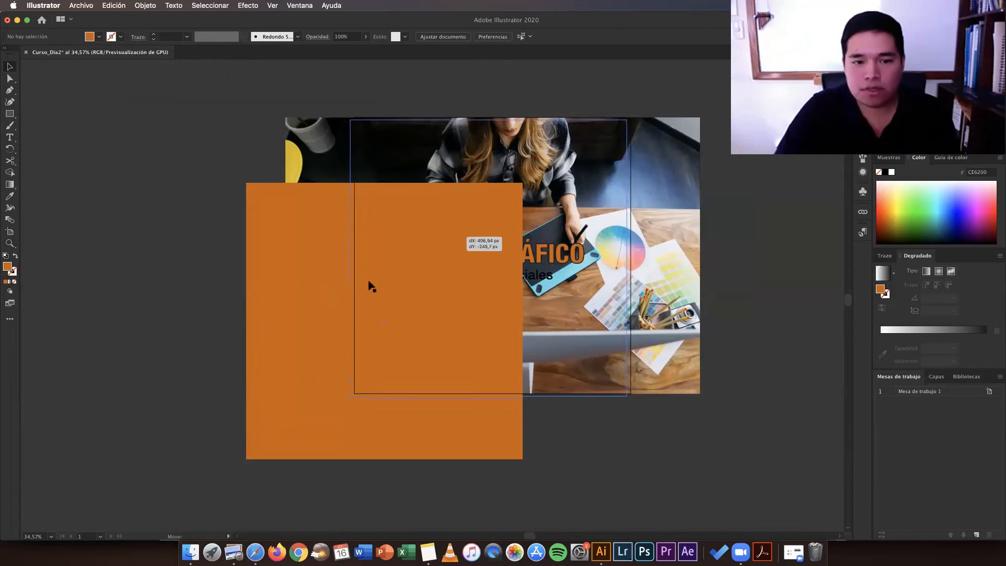
left_click(568, 470)
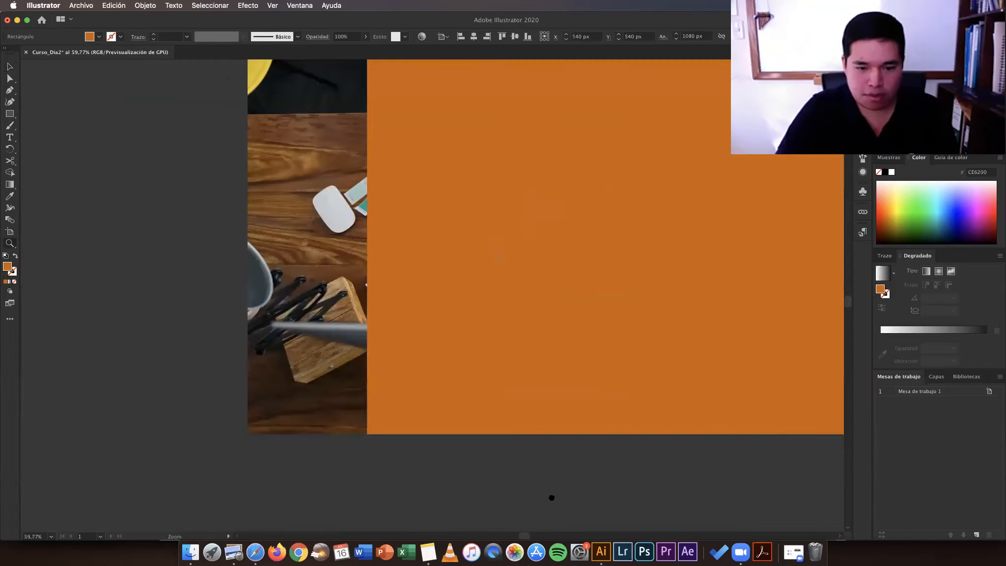
Step: Examine the rectangle's lower-left corner for alignment with the artboard and photo edges, and deselect it with the whole artboard in view
left_click_drag(351, 358, 494, 336)
left_click(511, 355)
key("v")
left_click(473, 434)
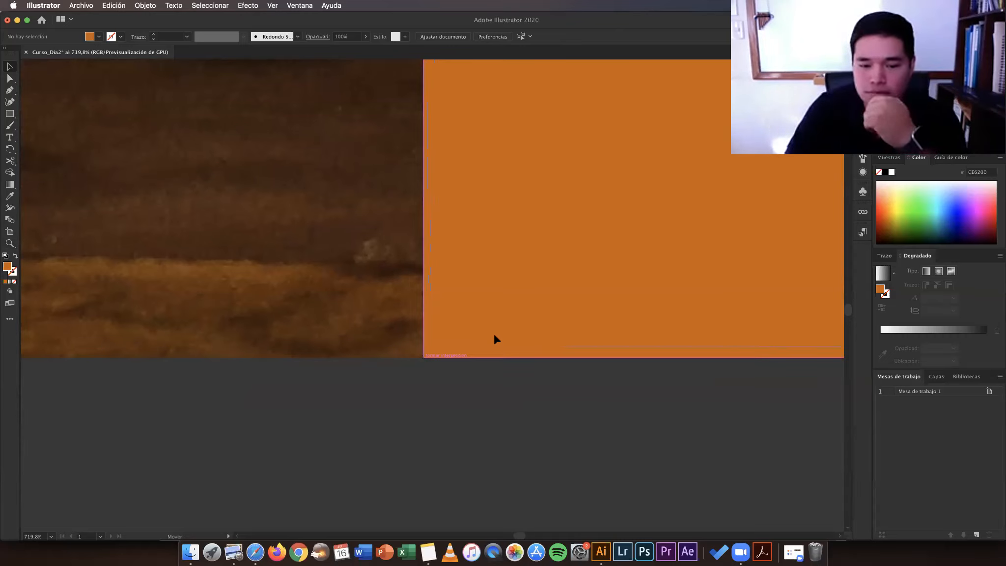
left_click(494, 339)
key("z")
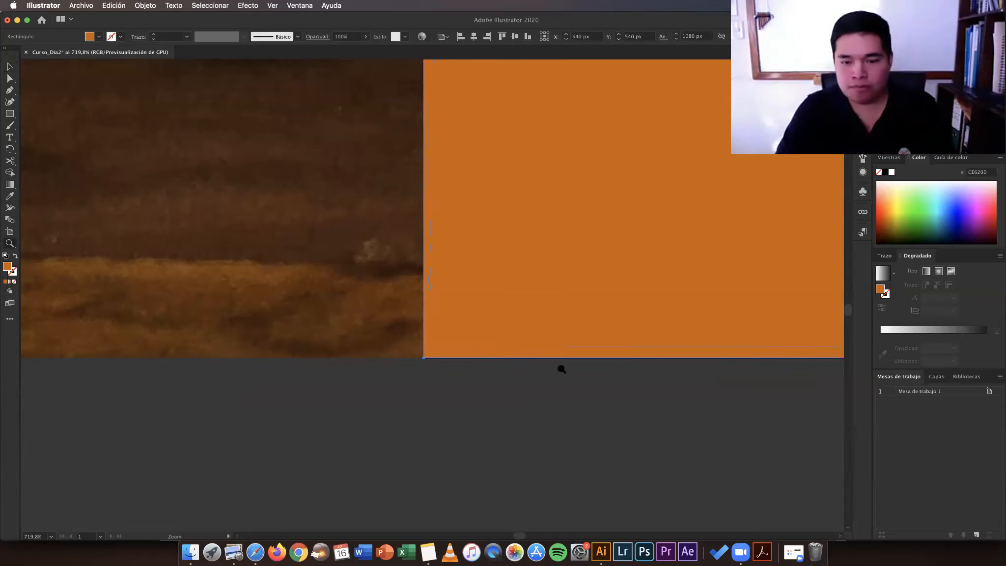
left_click(358, 369, "alt")
left_click(322, 366, "alt")
left_click(530, 337, "alt")
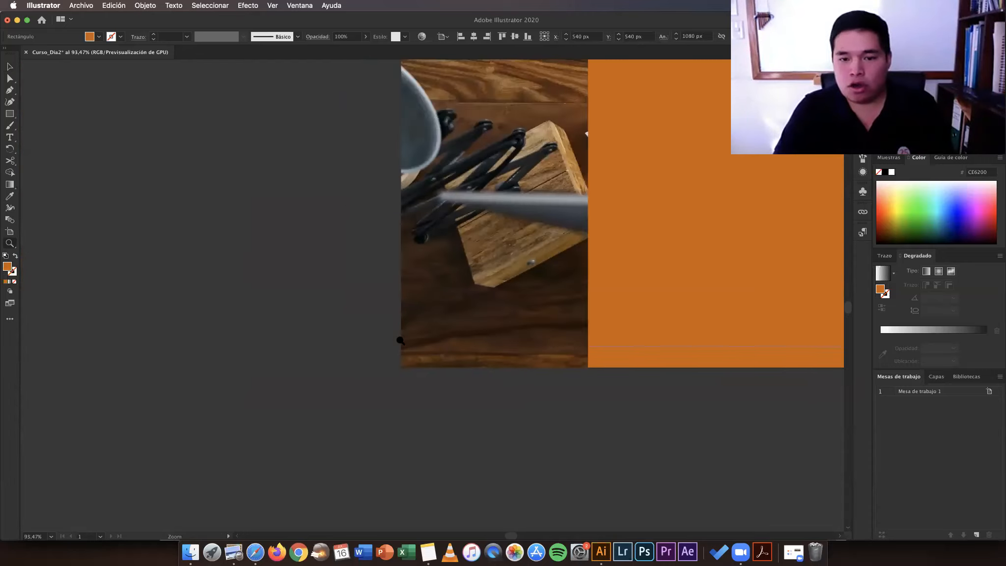
left_click(564, 307, "alt")
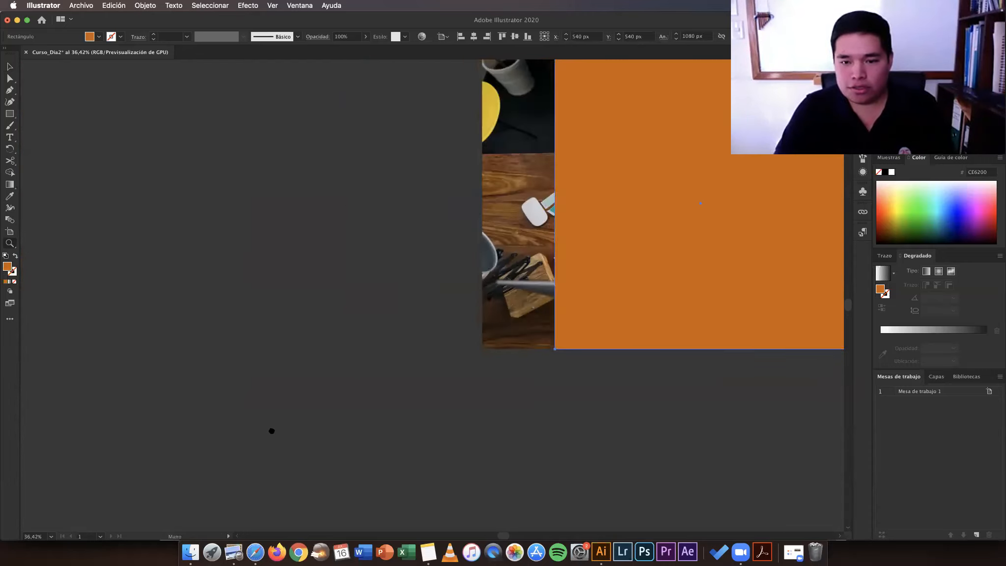
scroll(295, 417, "right", 5)
scroll(295, 418, "up", 2)
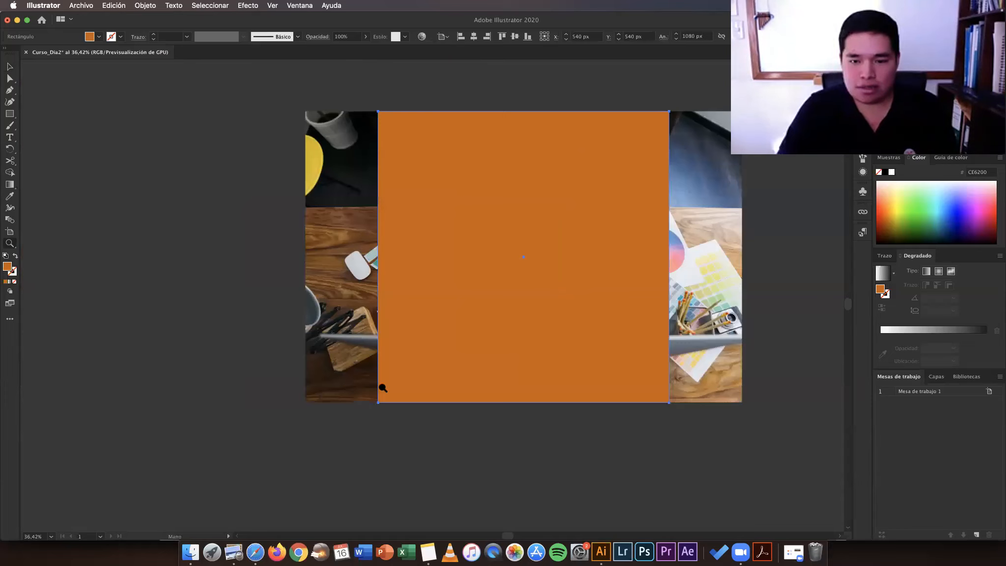
scroll(540, 334, "right", 3)
scroll(540, 334, "up", 2)
key("super+0")
key("v")
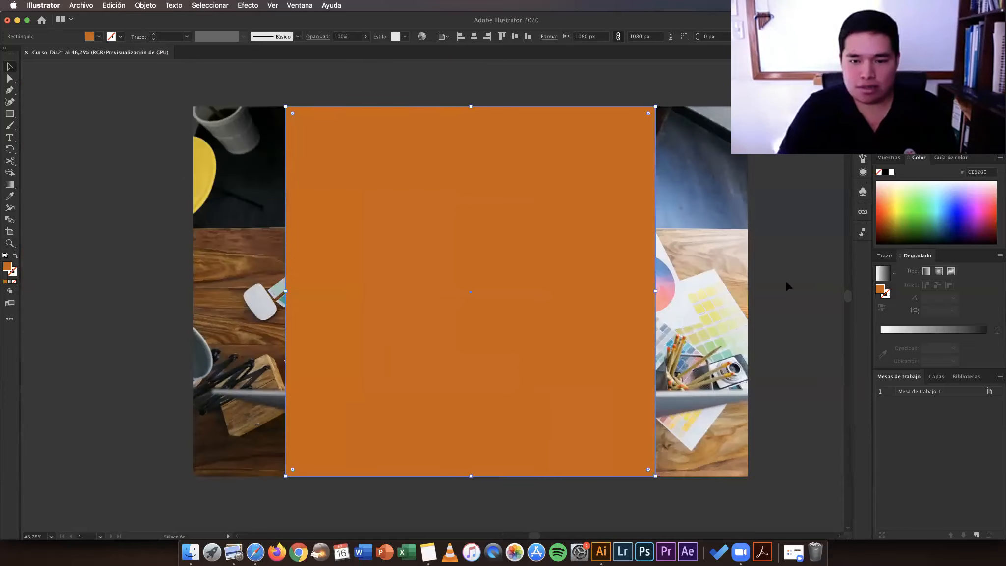
left_click(787, 284)
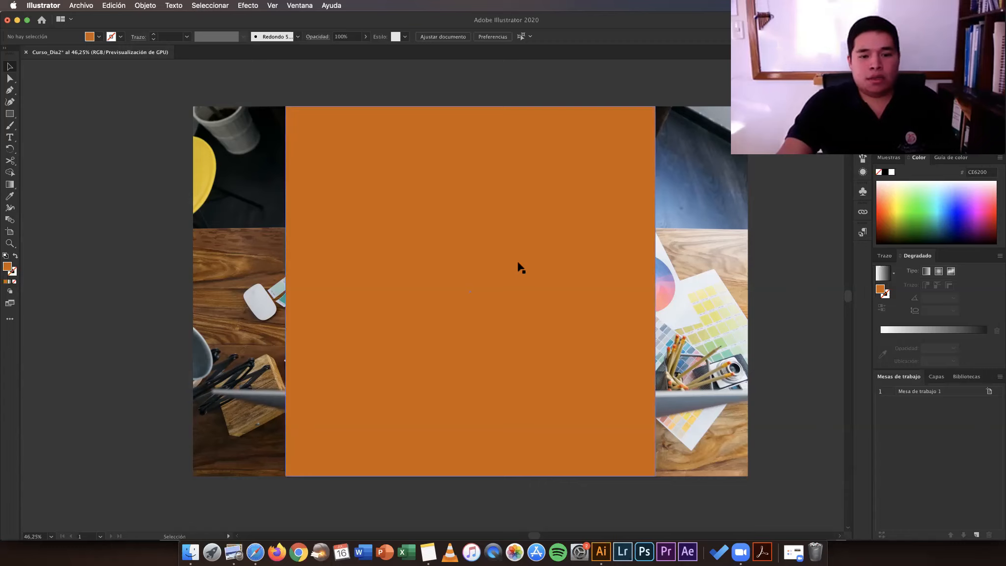
Step: Clip the photo to the orange rectangle by making a clipping mask from both objects
left_click(418, 229)
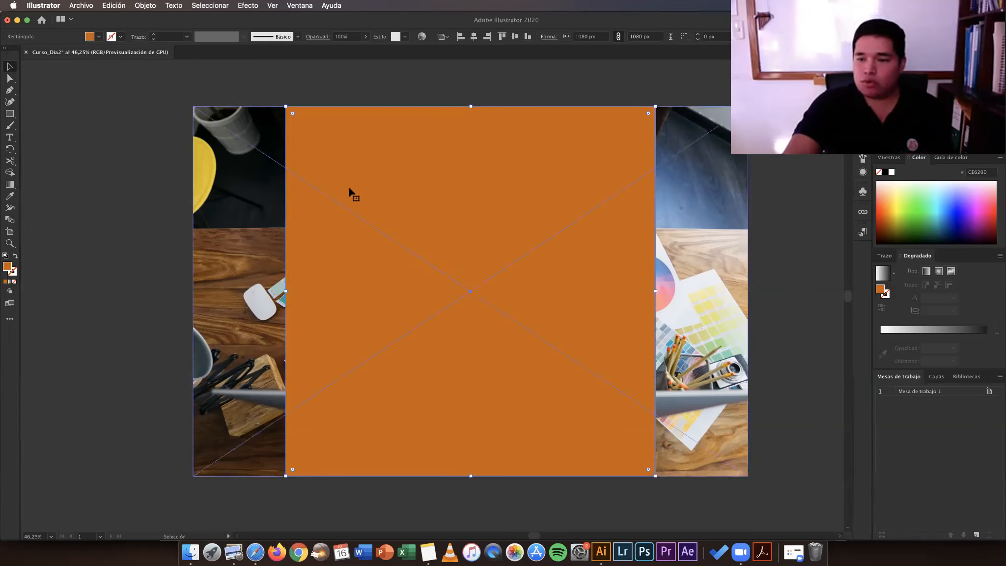
left_click(240, 201, "shift")
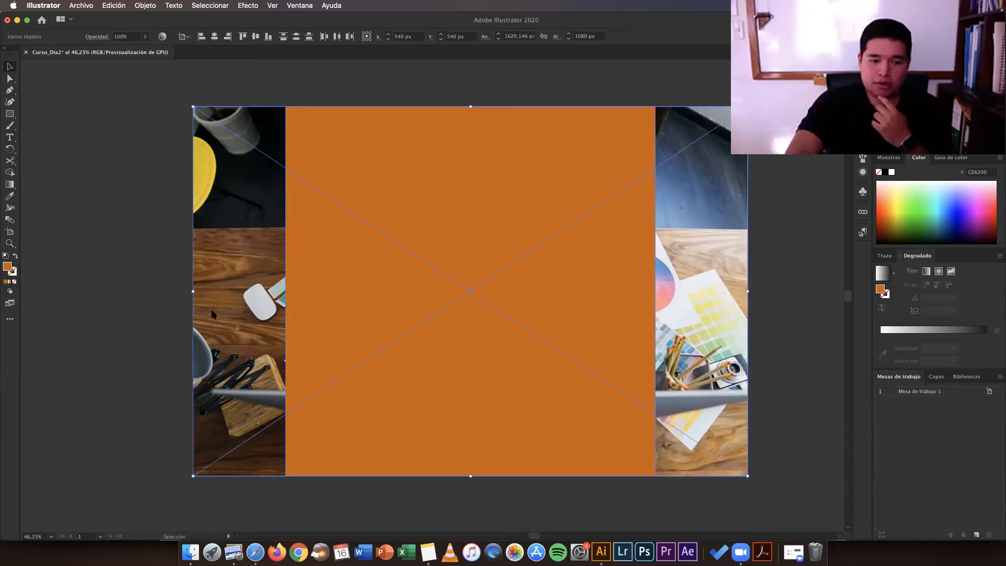
mouse_move(283, 317)
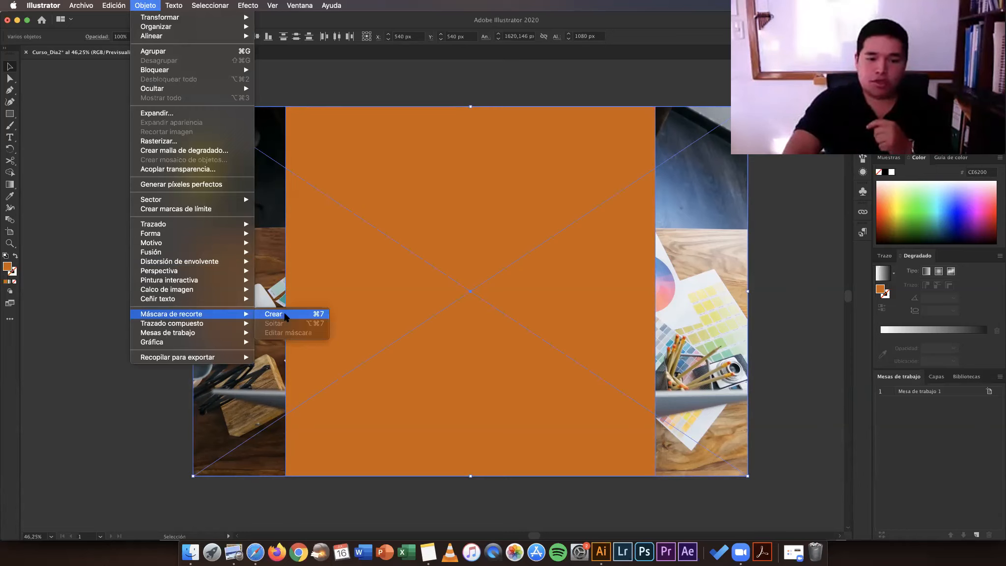
left_click(285, 315)
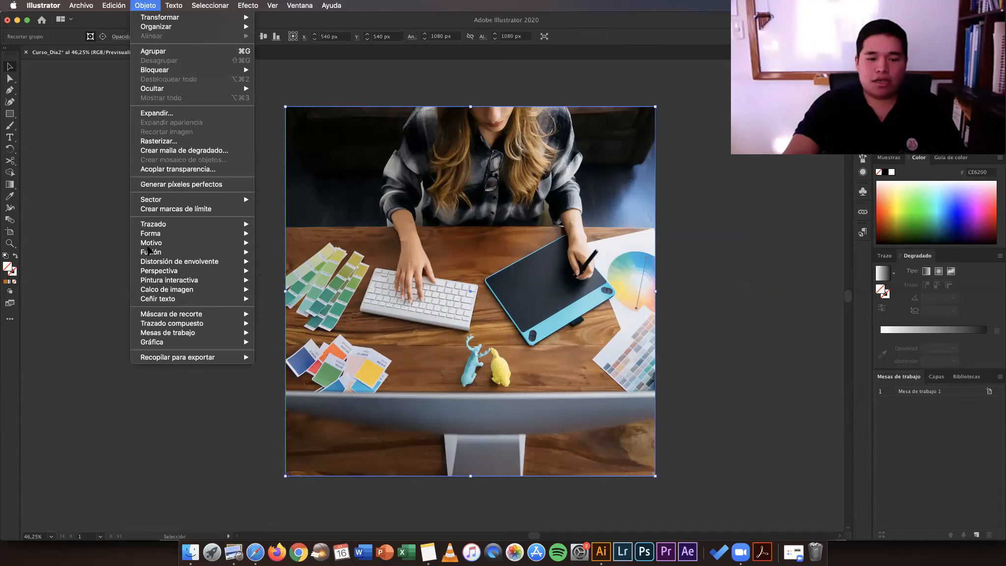
Step: Release the clipping mask and bring back the rectangle's orange fill over the photo
key("alt+super+7")
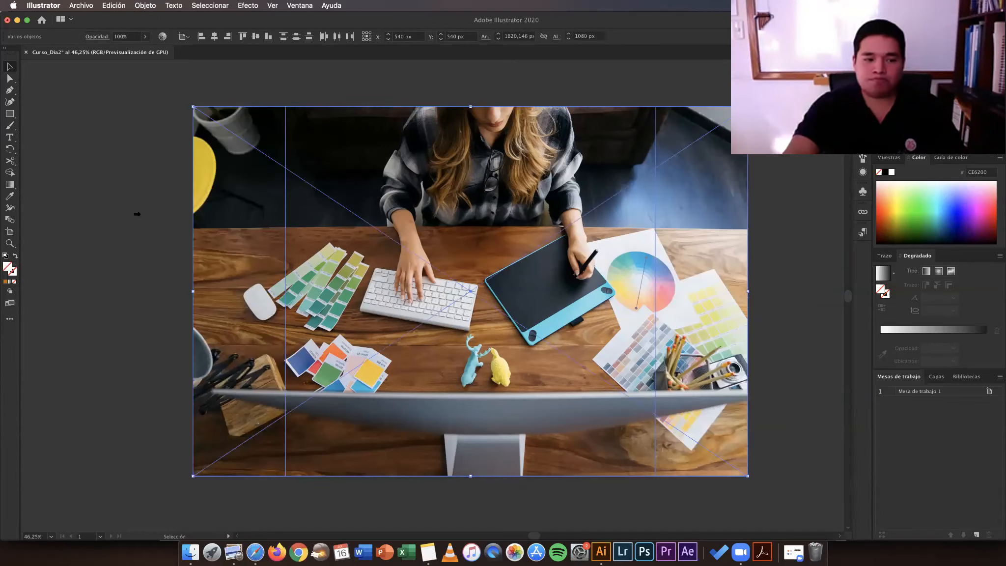
left_click(91, 256)
key("comma")
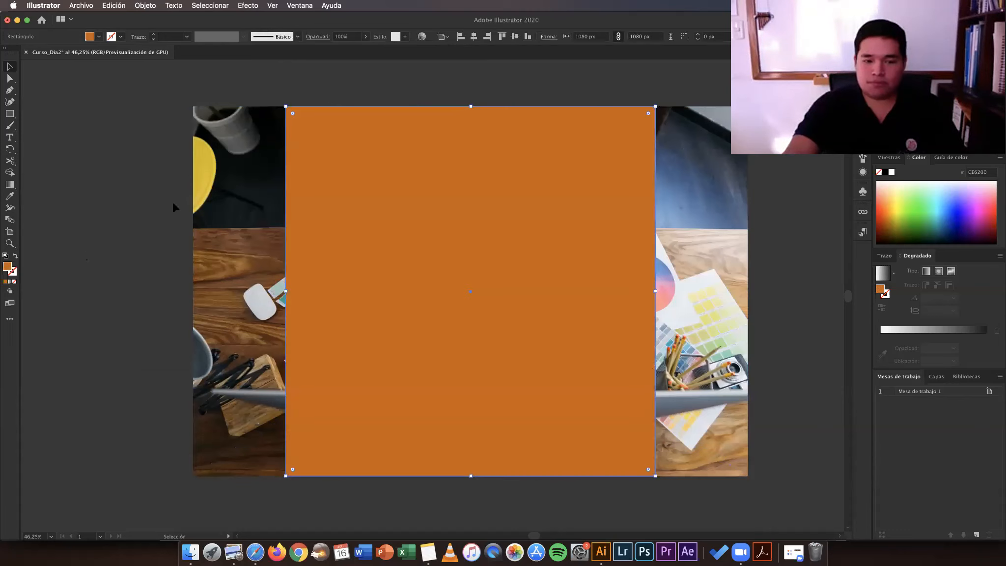
Step: Select the orange rectangle together with the photo and create a clipping mask that crops the photo to the artboard
left_click(311, 182, "super")
left_click(336, 125, "shift")
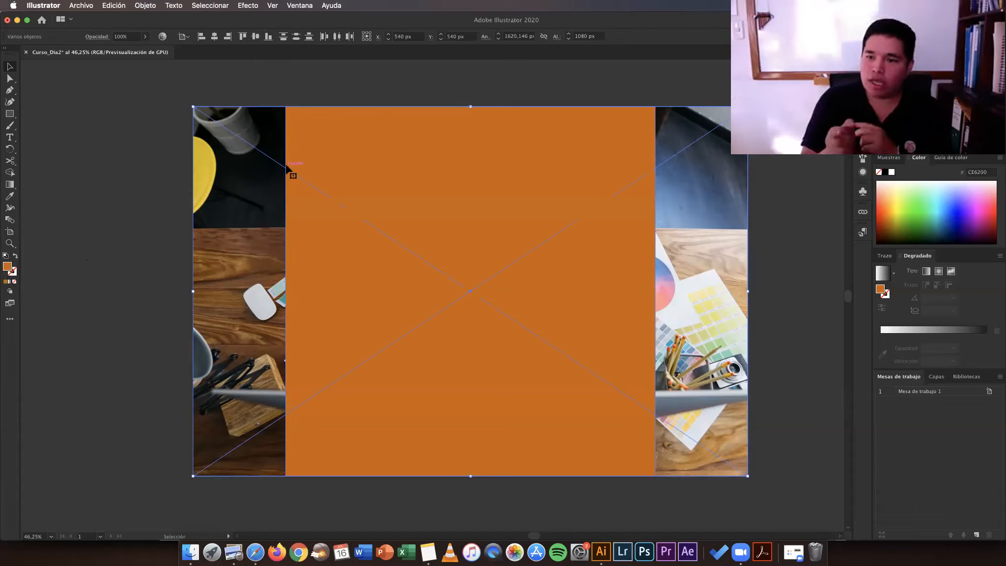
left_click(145, 5)
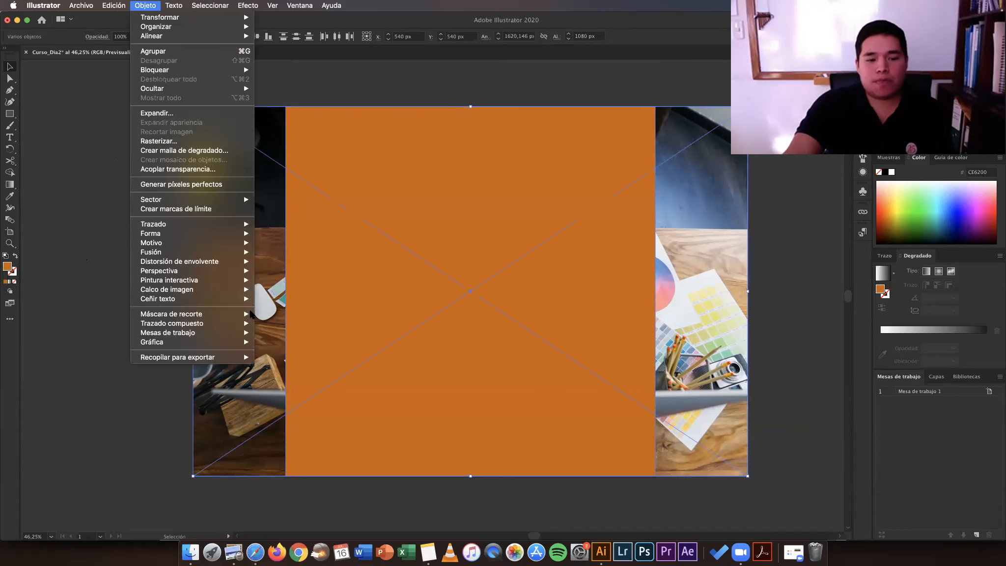
mouse_move(249, 313)
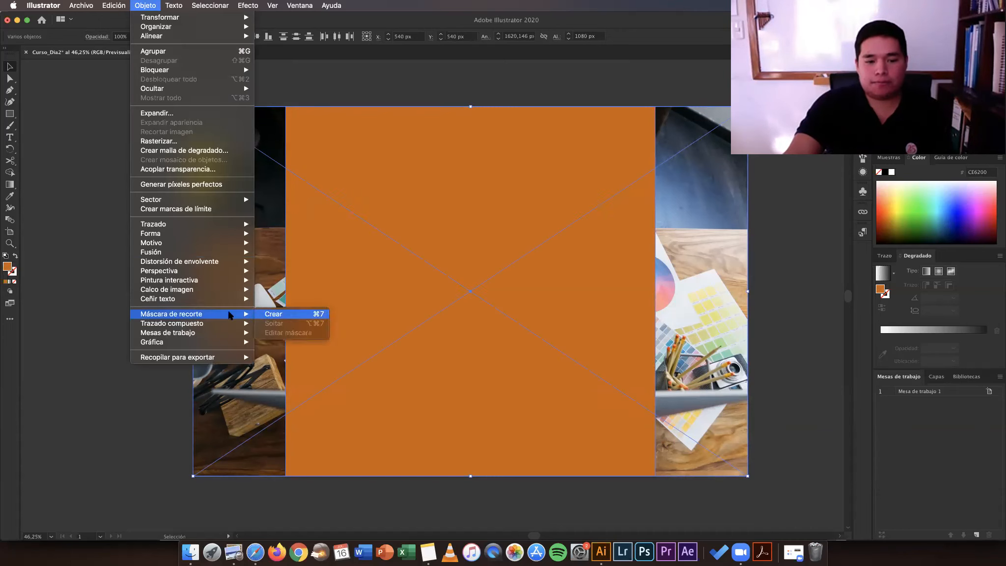
left_click(275, 315)
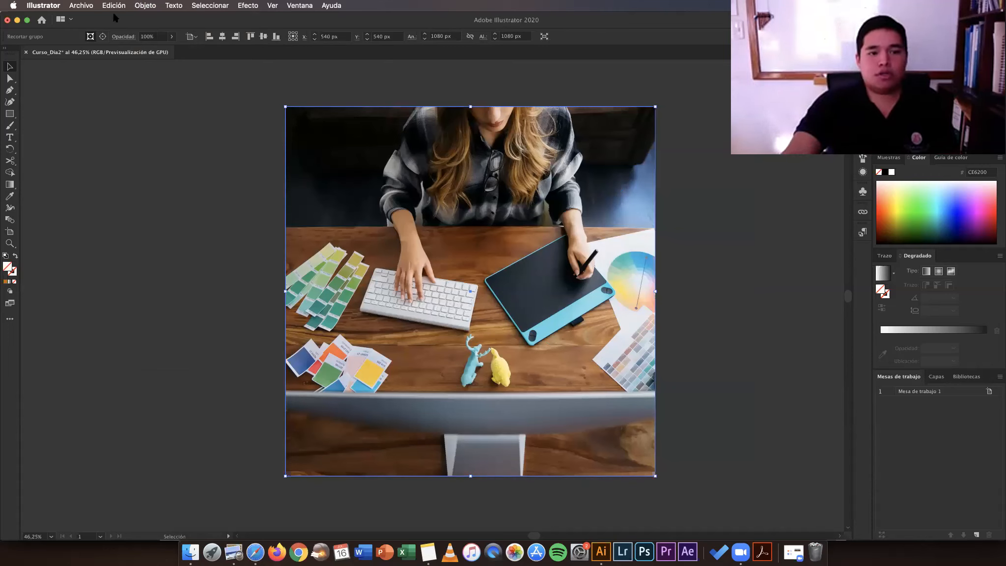
Step: Send the clipped photo to the back, behind the DISEÑO GRÁFICO and "para redes sociales" texts, and deselect it
left_click(145, 6)
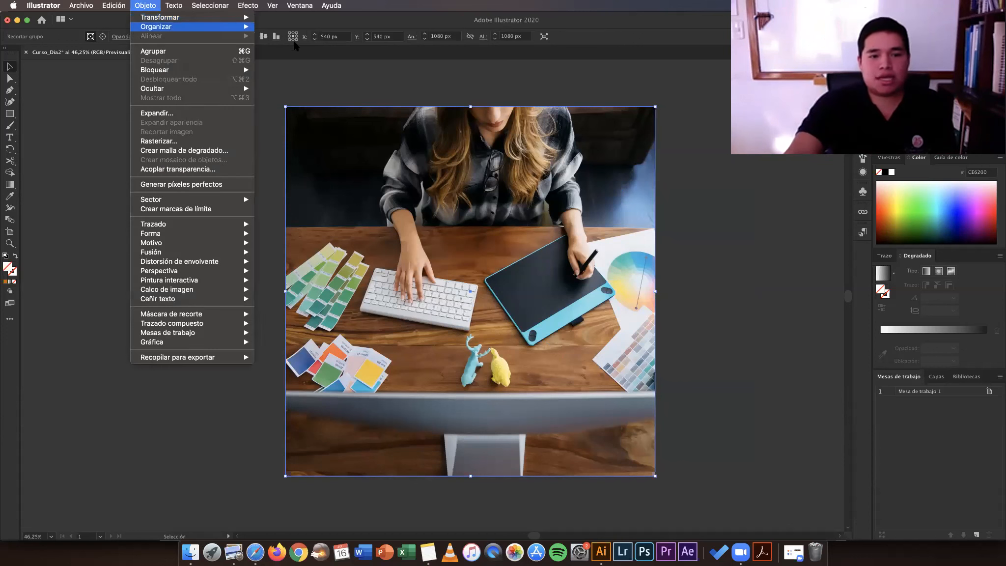
mouse_move(162, 27)
left_click(294, 55)
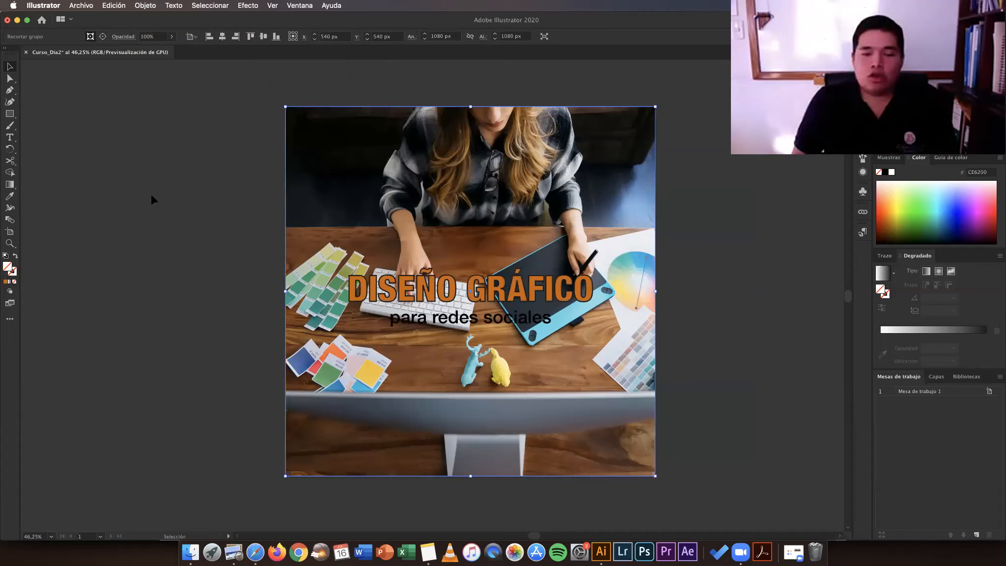
left_click(152, 199)
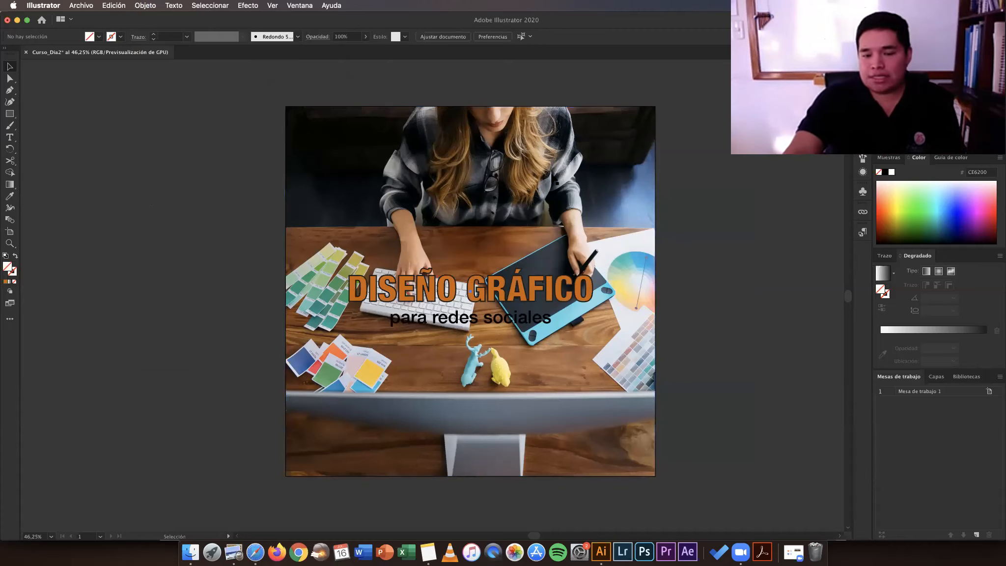
Step: Check the title and subtitle above the photo by selecting each in turn, and clear the selection
left_click(507, 291)
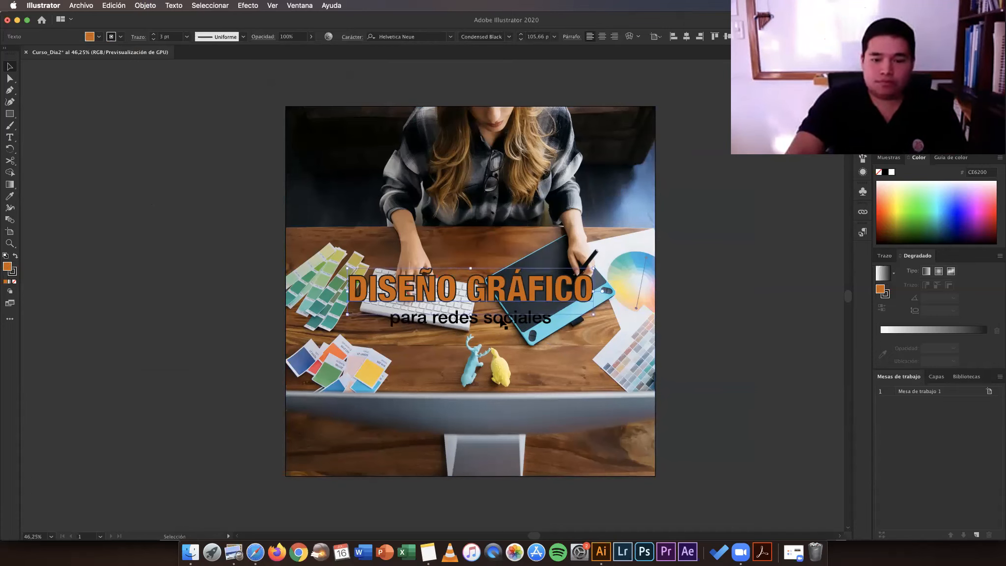
left_click(502, 322)
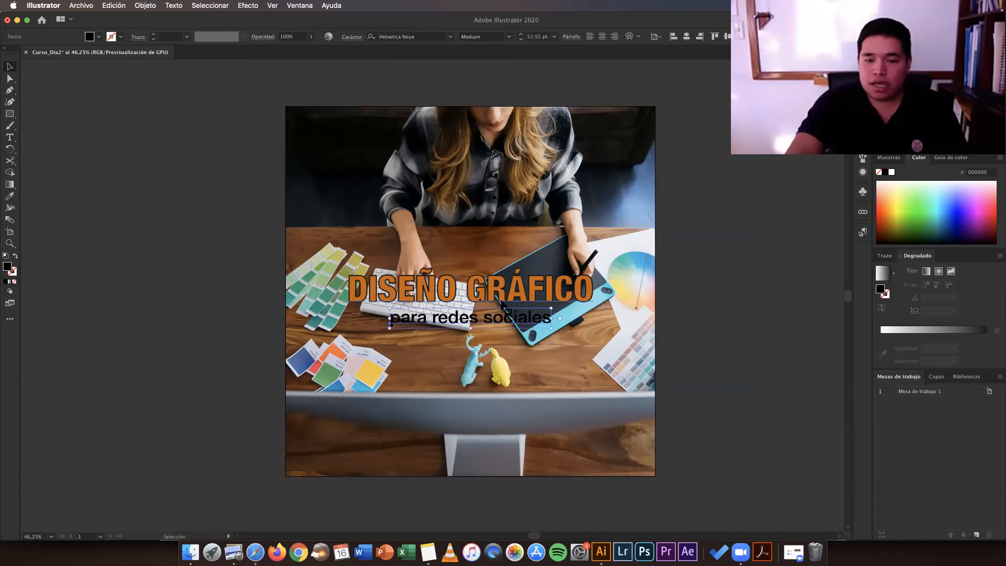
left_click(519, 309)
left_click(520, 319)
left_click(519, 295)
left_click(520, 318)
left_click(687, 293)
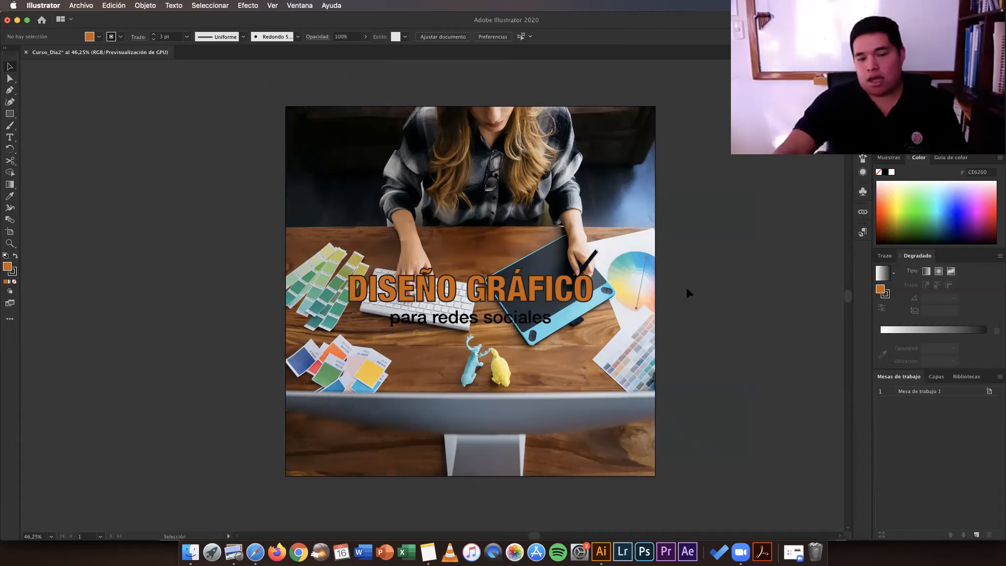
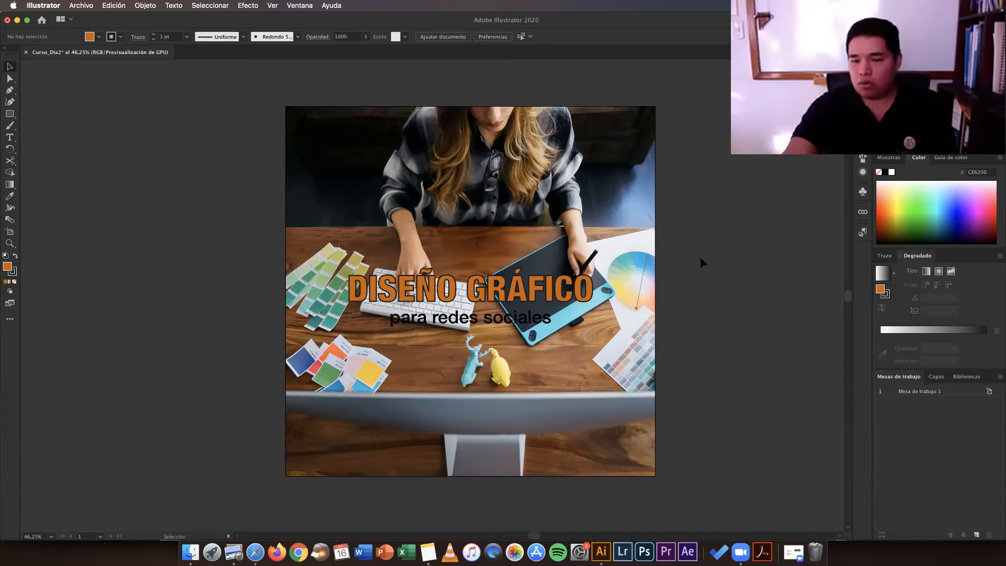
Step: Lock the clipped photo as the fixed background of the design
left_click(479, 268)
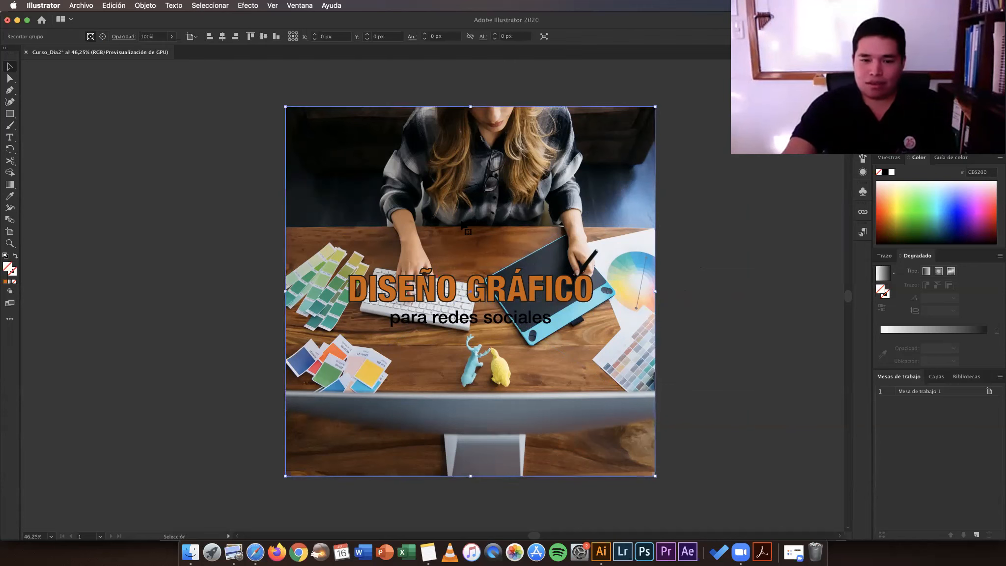
key("super+shift+a")
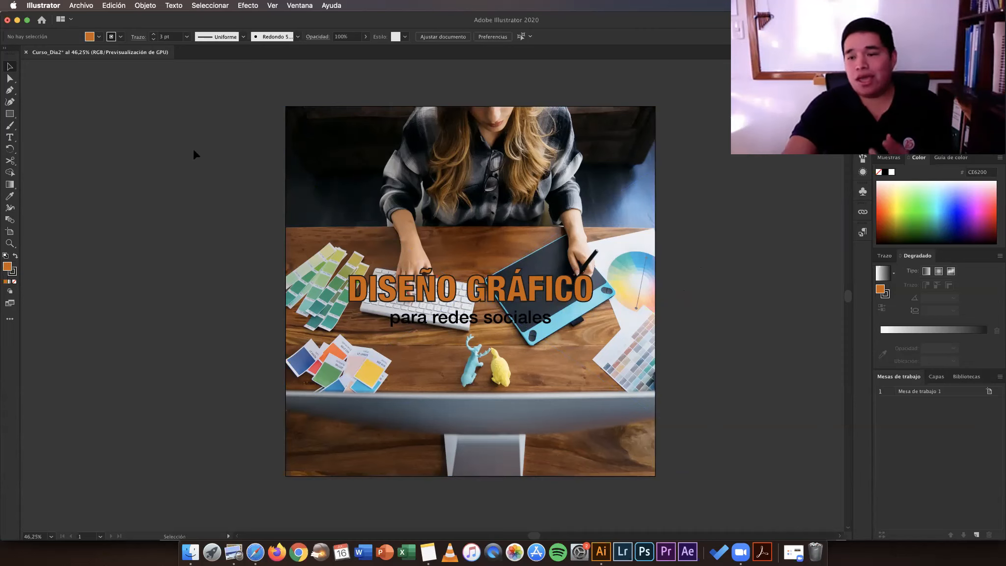
left_click(366, 157)
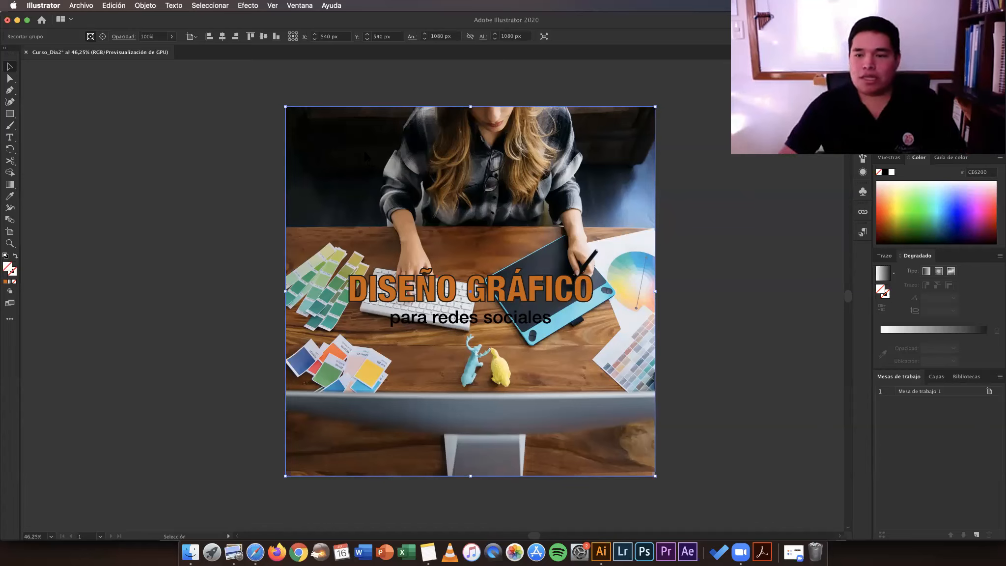
left_click(276, 110)
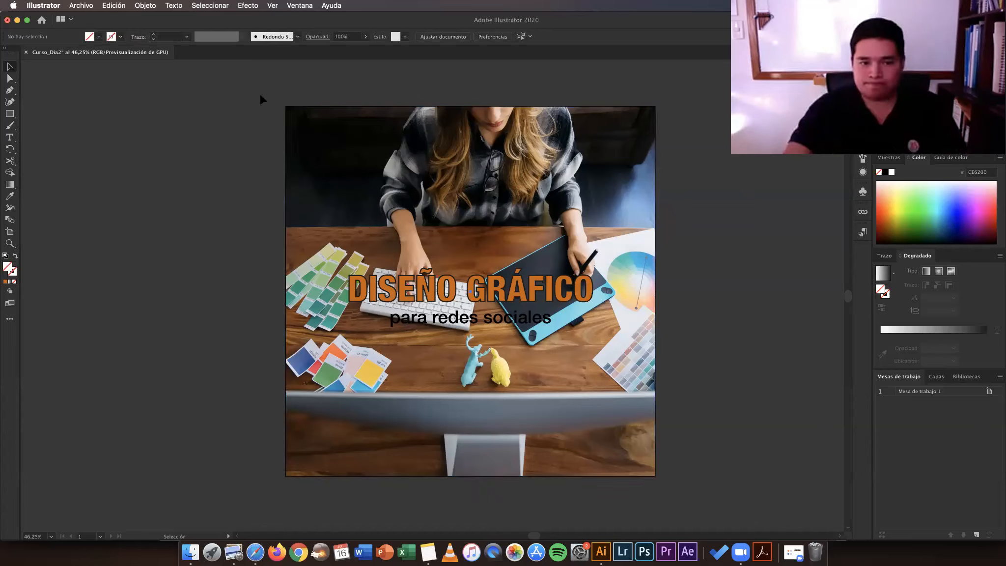
Step: Test selecting the title and subtitle individually over the locked photo, leaving nothing selected
left_click_drag(270, 150, 260, 136)
mouse_move(677, 397)
left_mouse_down()
mouse_move(355, 220)
mouse_move(677, 399)
left_mouse_up()
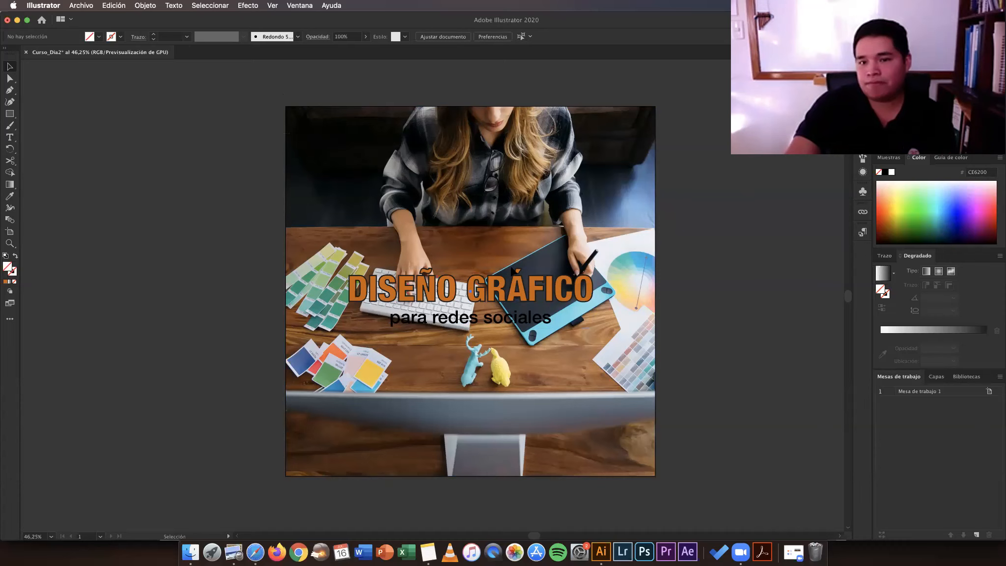
left_click(506, 290)
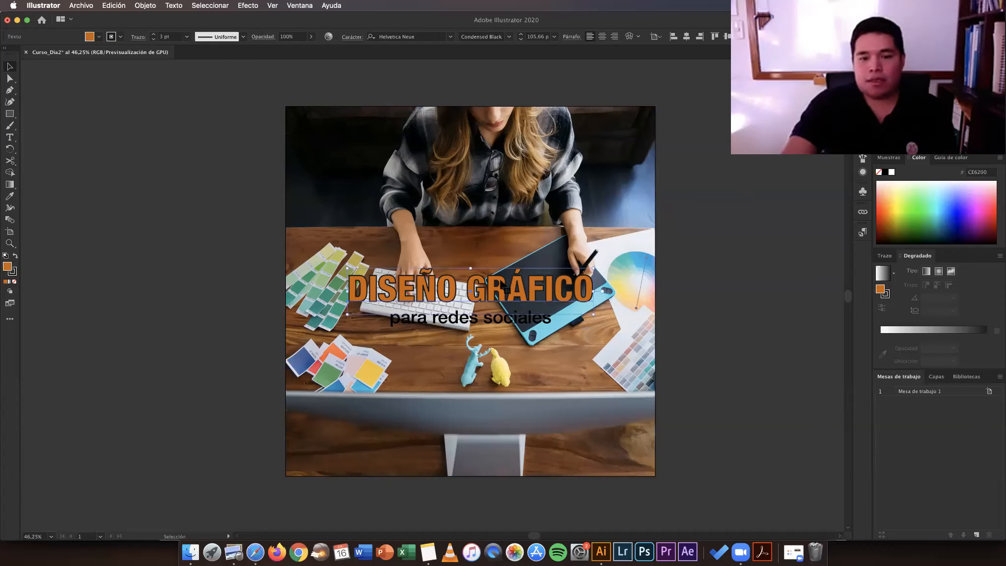
left_click(499, 244)
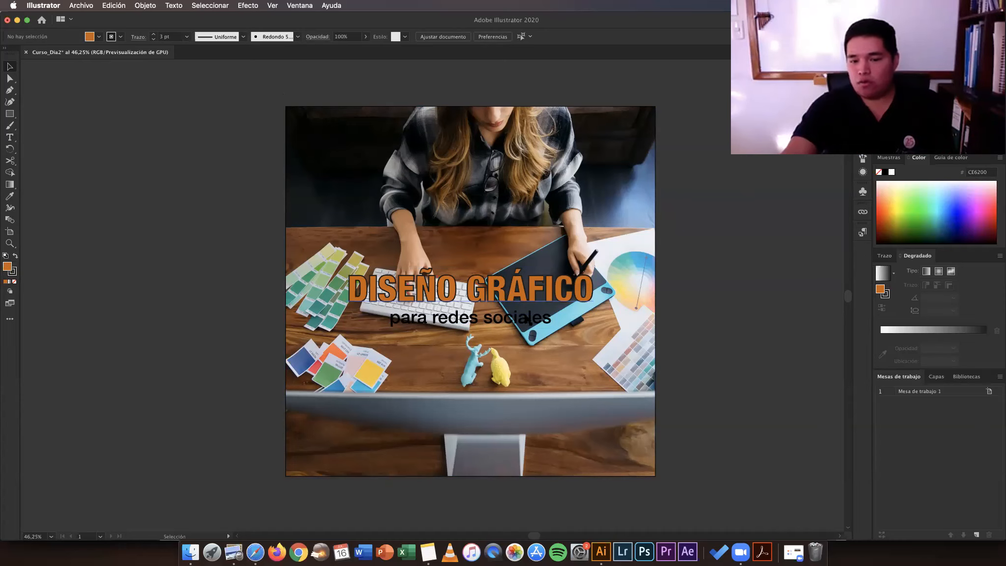
left_click(528, 318)
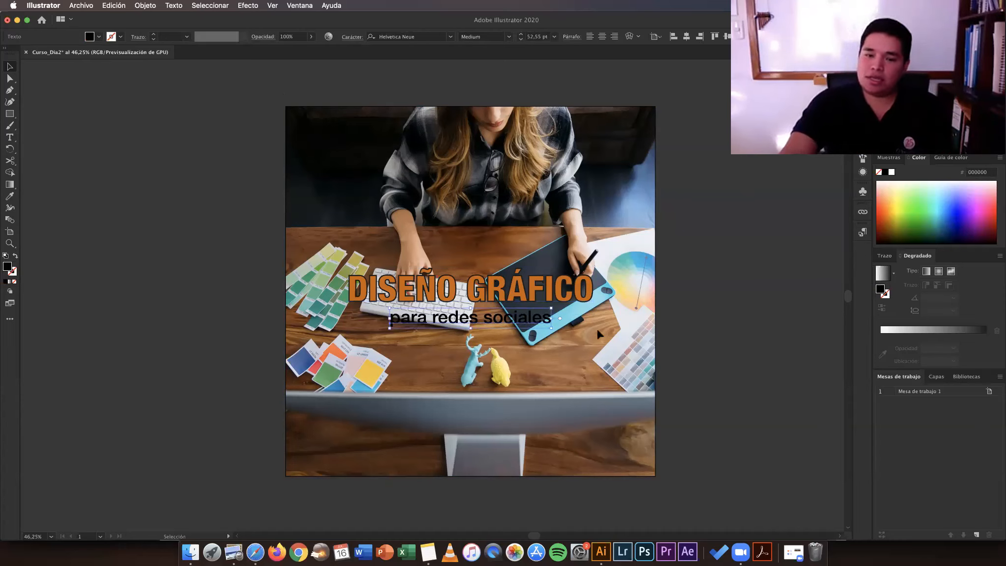
left_click(530, 243)
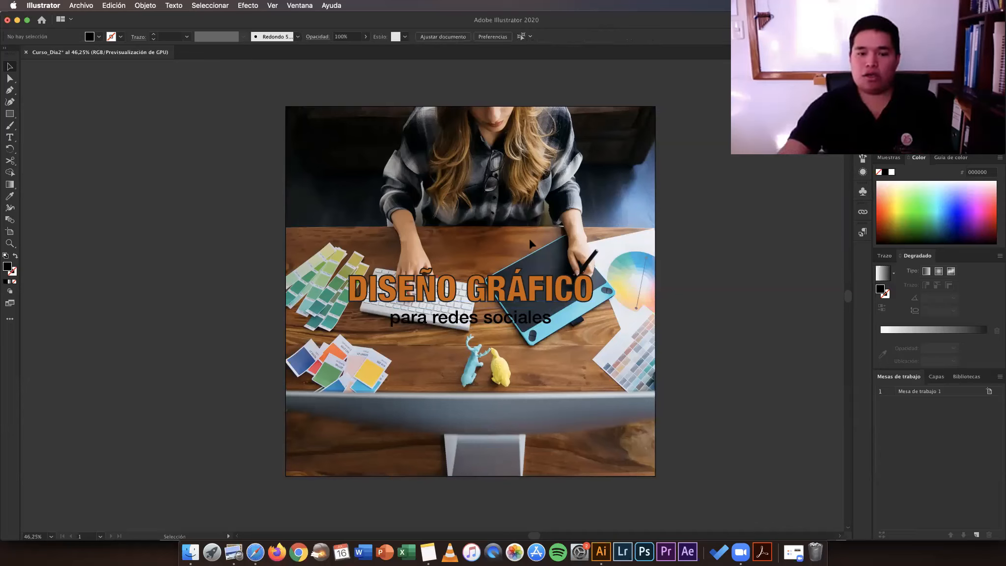
left_click(481, 317)
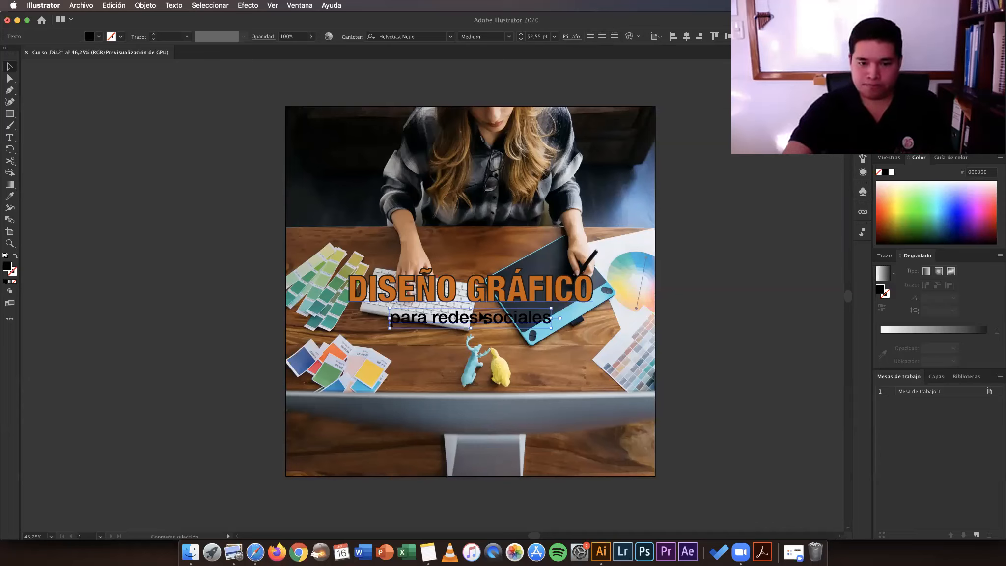
left_click(483, 236)
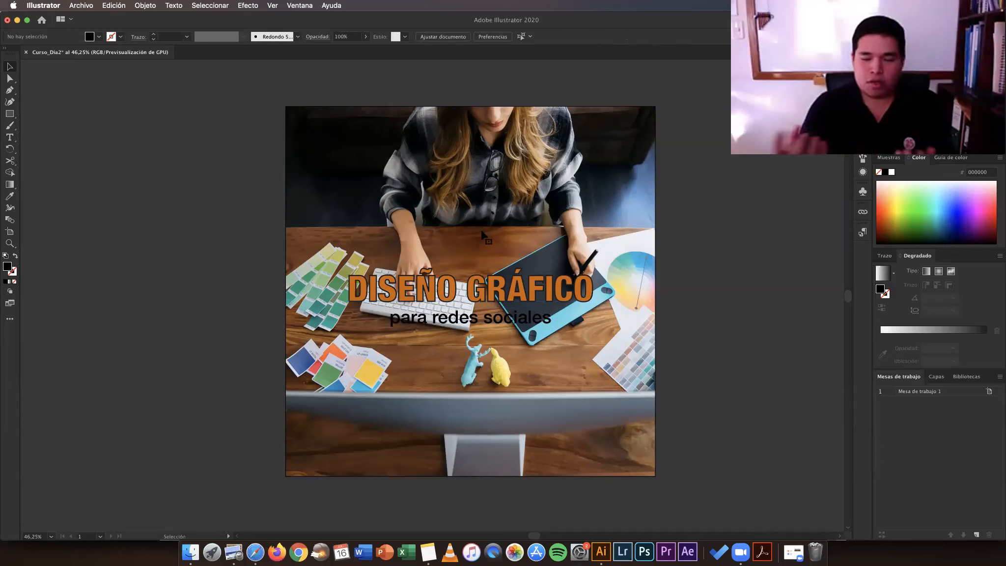
Step: Group the DISEÑO GRÁFICO title with the "para redes sociales" subtitle
left_click(470, 284)
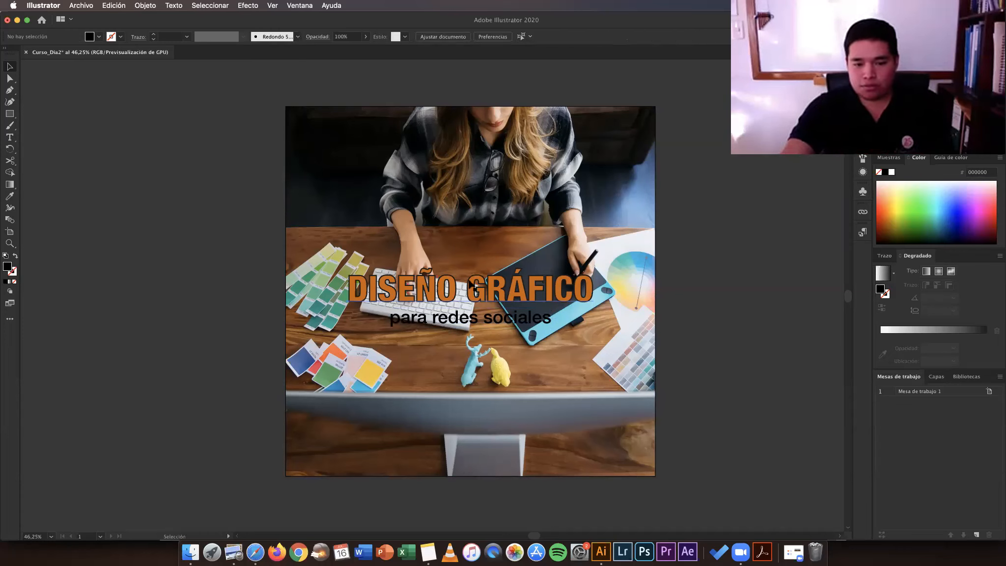
left_click(506, 295, "shift")
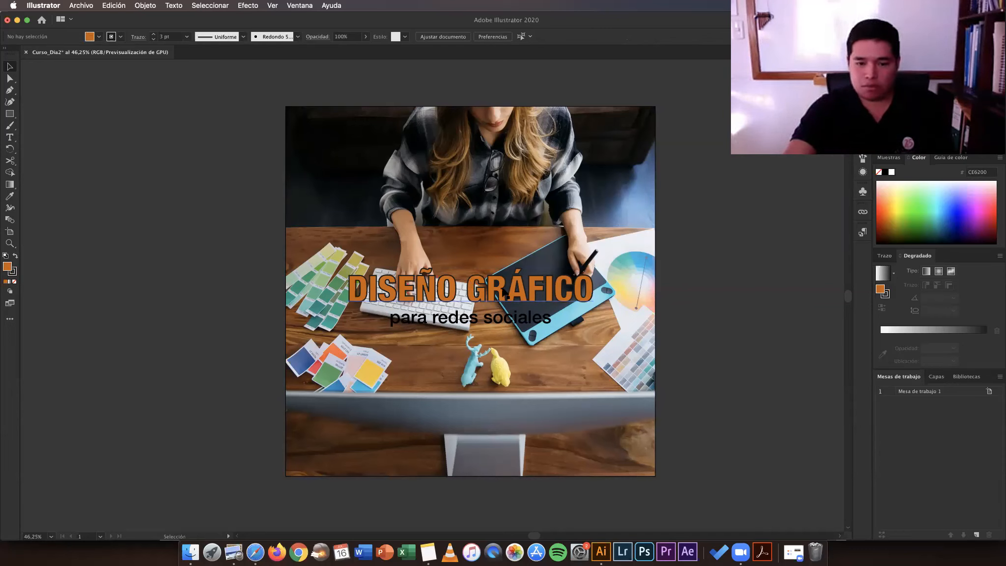
left_click(522, 322, "shift")
left_click(523, 325, "shift")
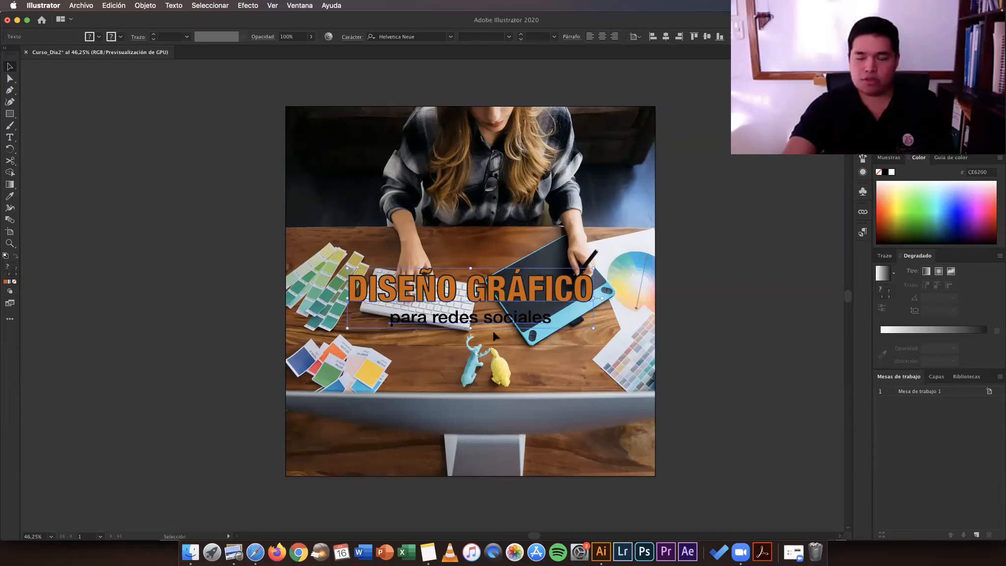
left_click(146, 5)
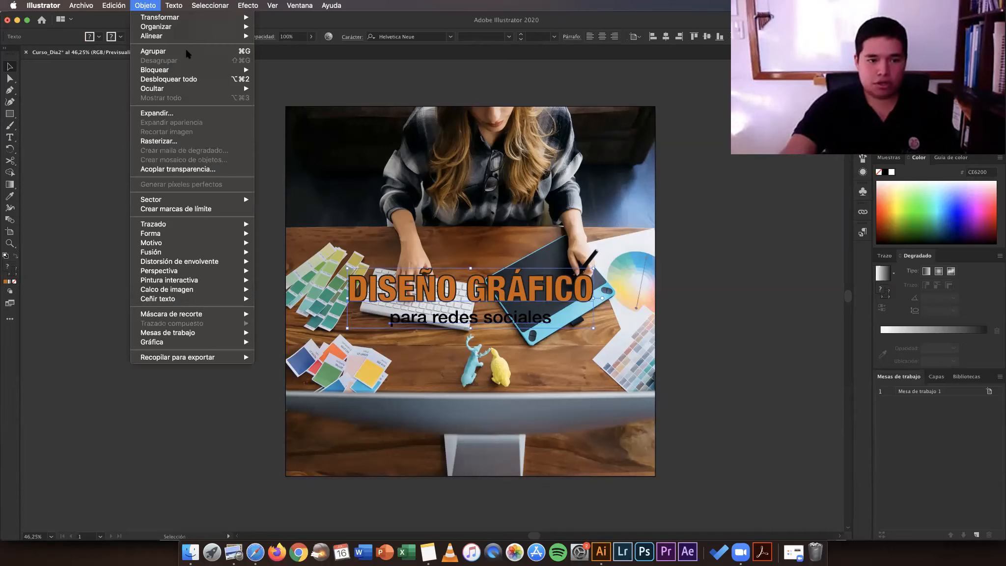
left_click(265, 224)
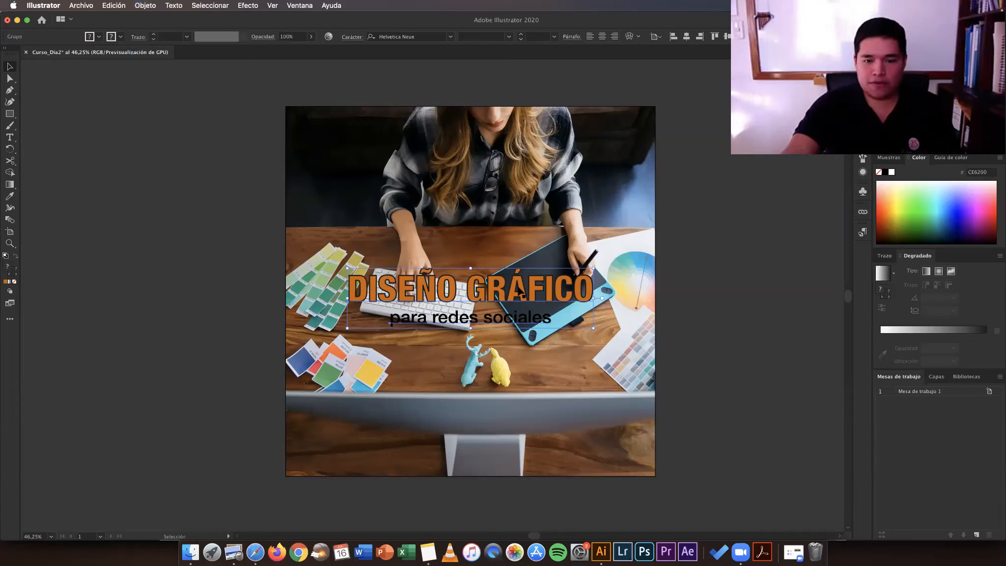
Step: Try moving the grouped texts partly off the artboard, undo the move, and deselect everything
left_click_drag(265, 224, 309, 228)
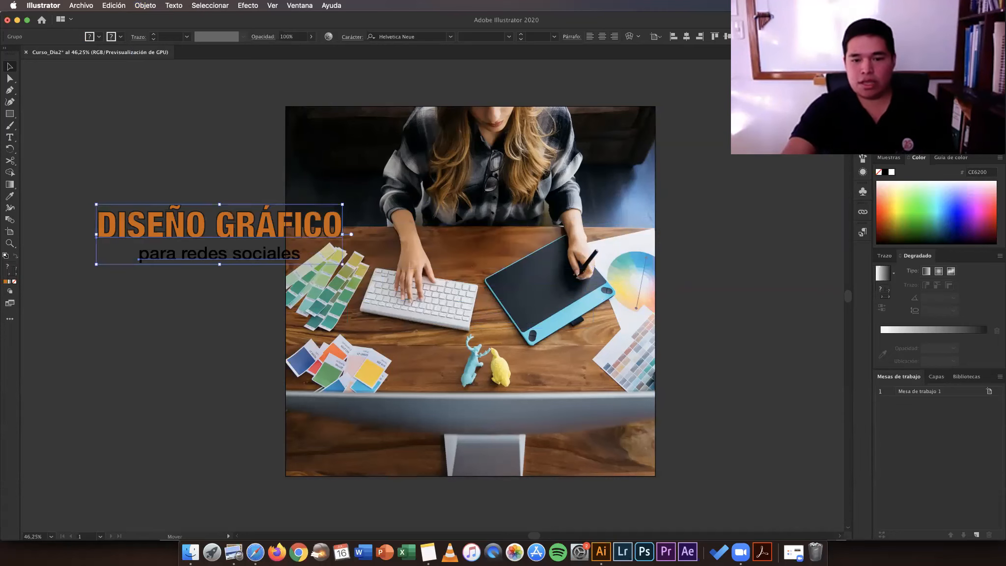
key("super+z")
left_click_drag(392, 272, 472, 288)
key("super+shift+a")
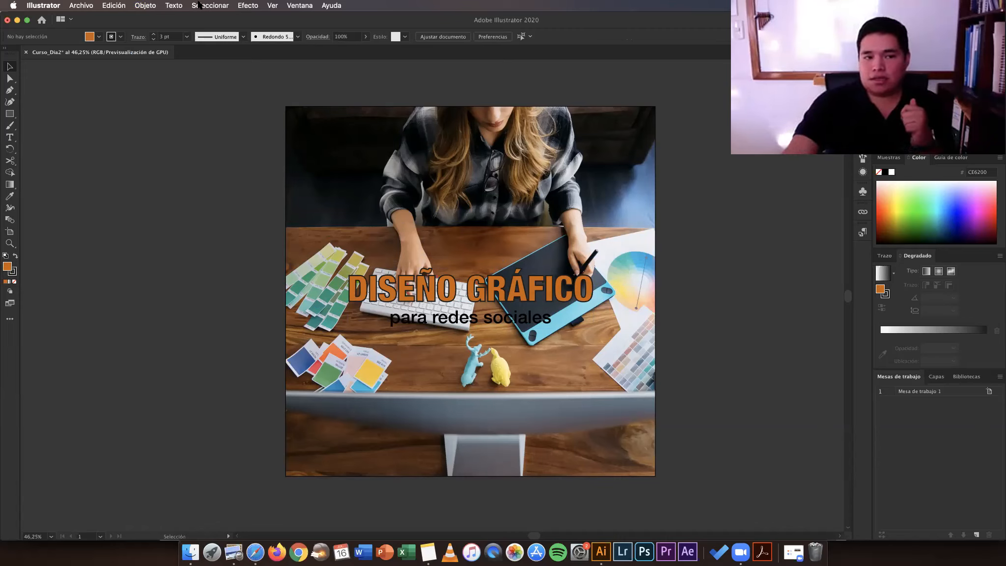
left_click(445, 299)
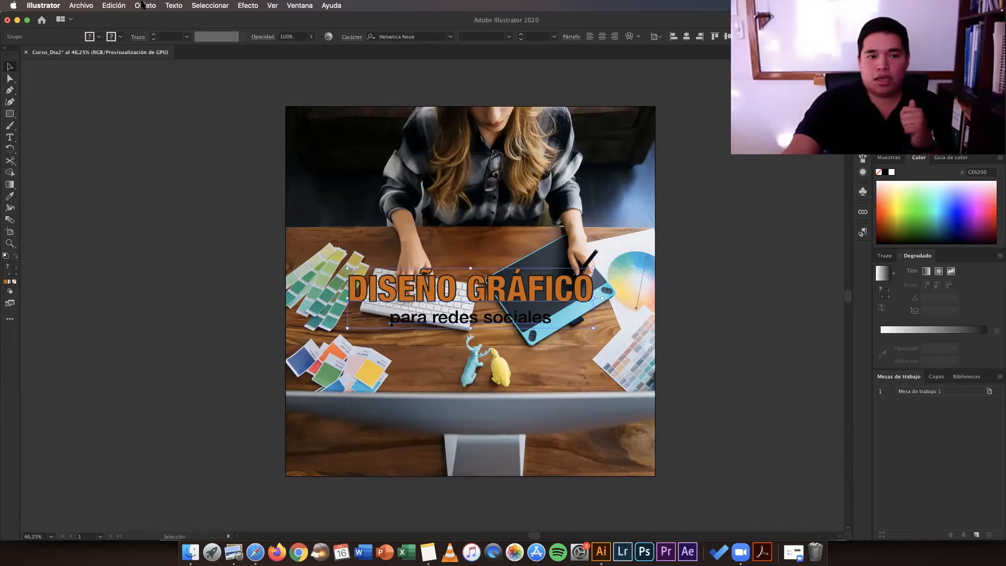
left_click(145, 5)
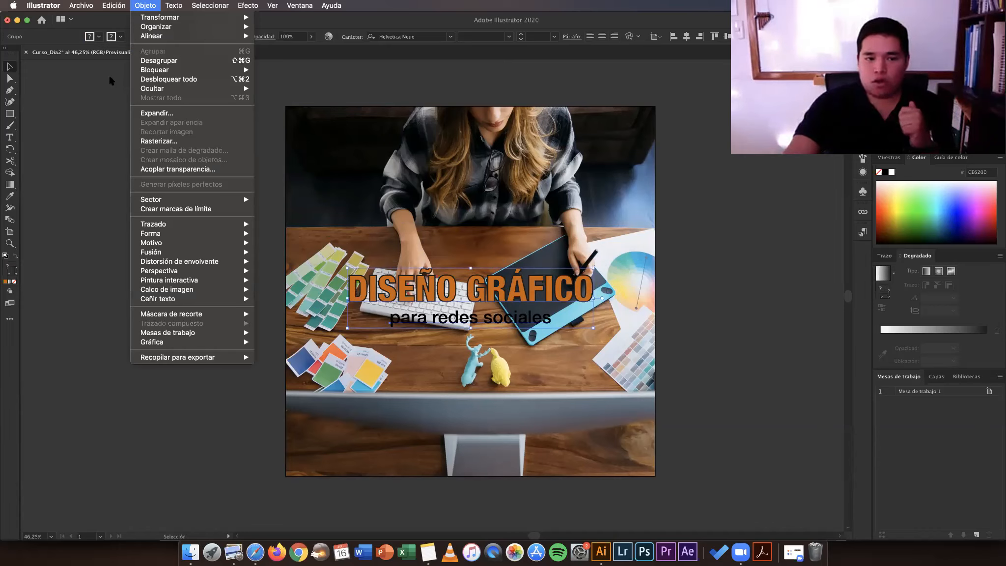
key("Escape")
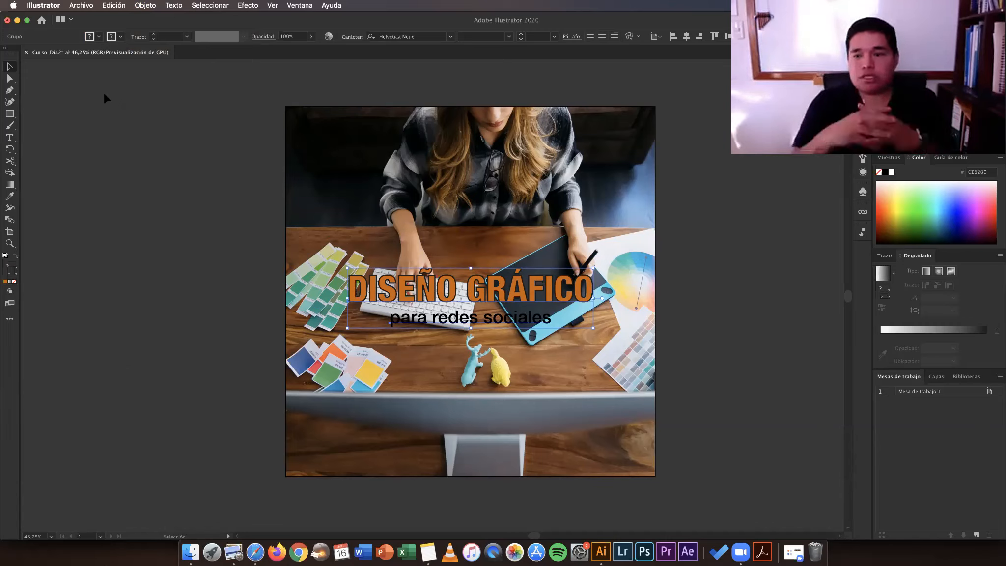
left_click(136, 159)
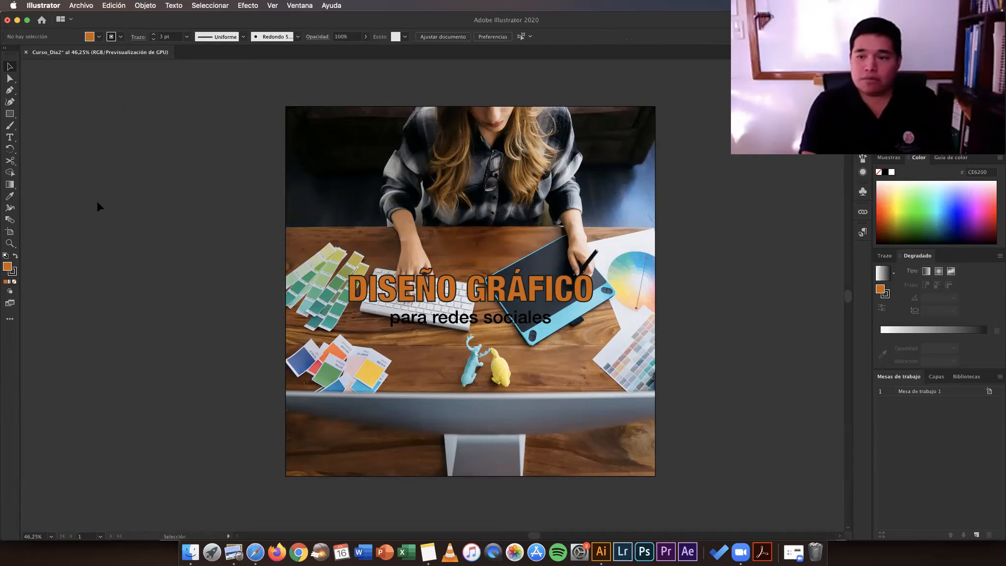
Step: Try moving the grouped texts higher over the photo, undo the move, and deselect everything
left_click(489, 297)
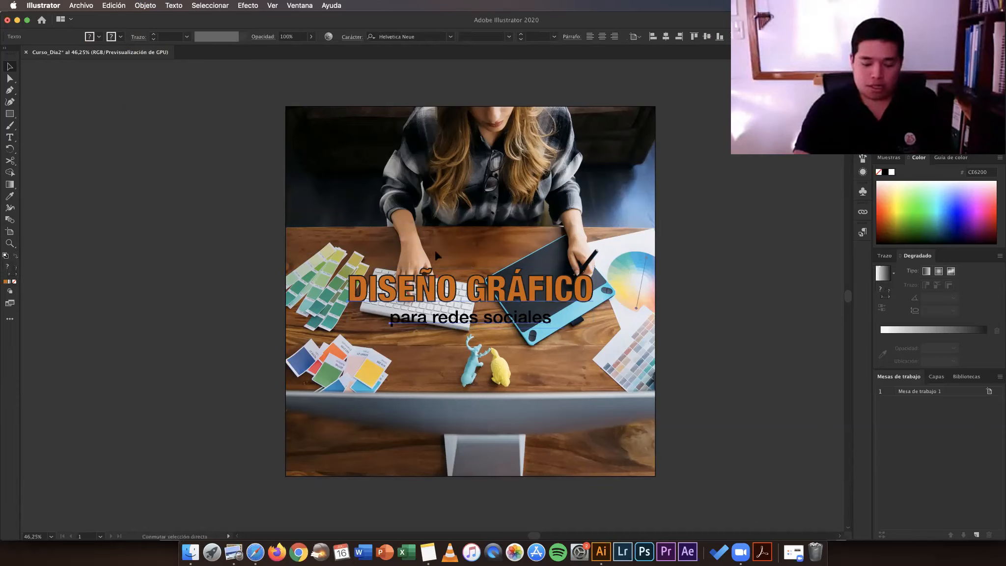
left_click_drag(479, 290, 478, 233)
key("super+z")
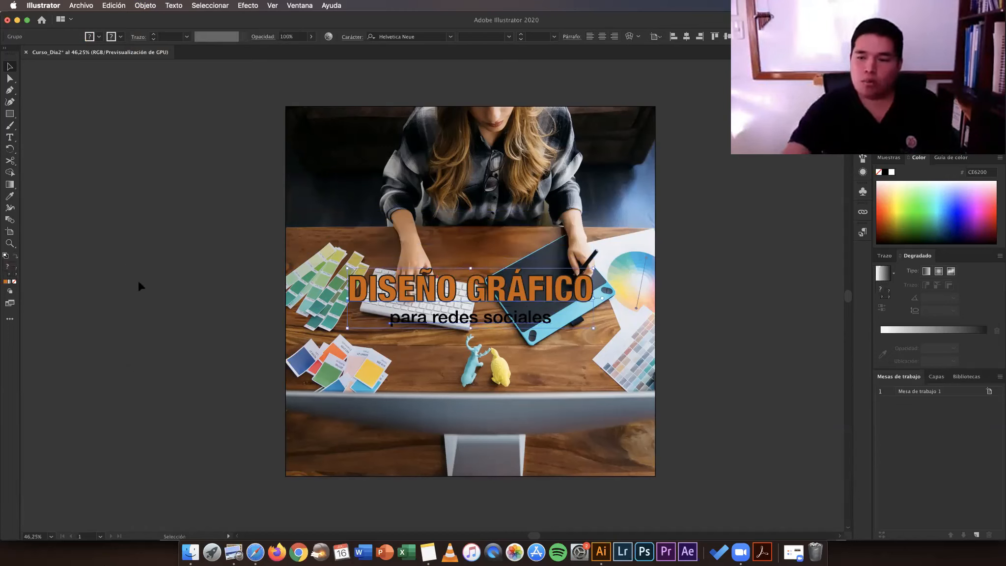
left_click(260, 259)
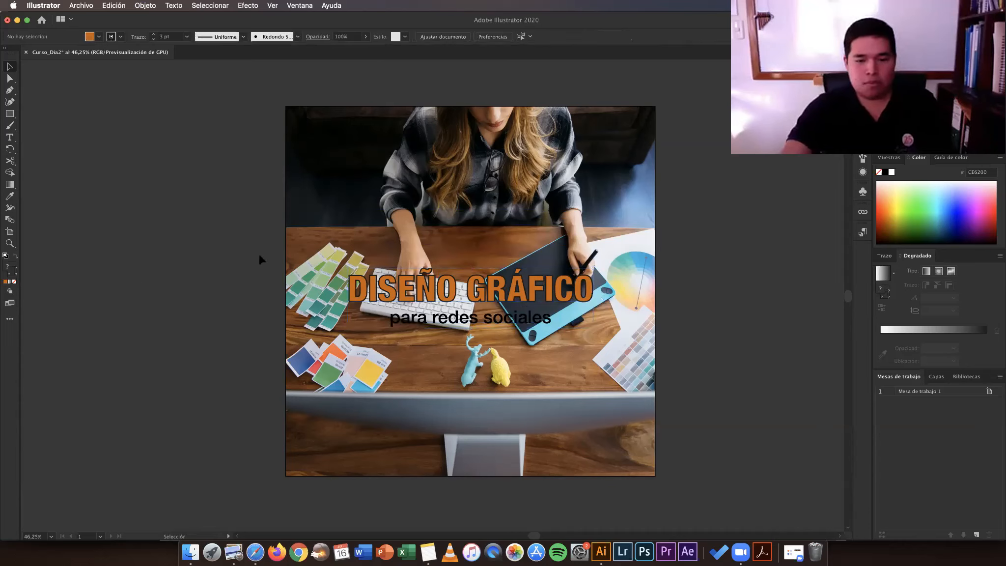
Step: Move the grouped DISEÑO GRÁFICO texts off the artboard onto the empty canvas to its right and deselect them
left_click(412, 290)
left_click_drag(457, 293, 735, 291)
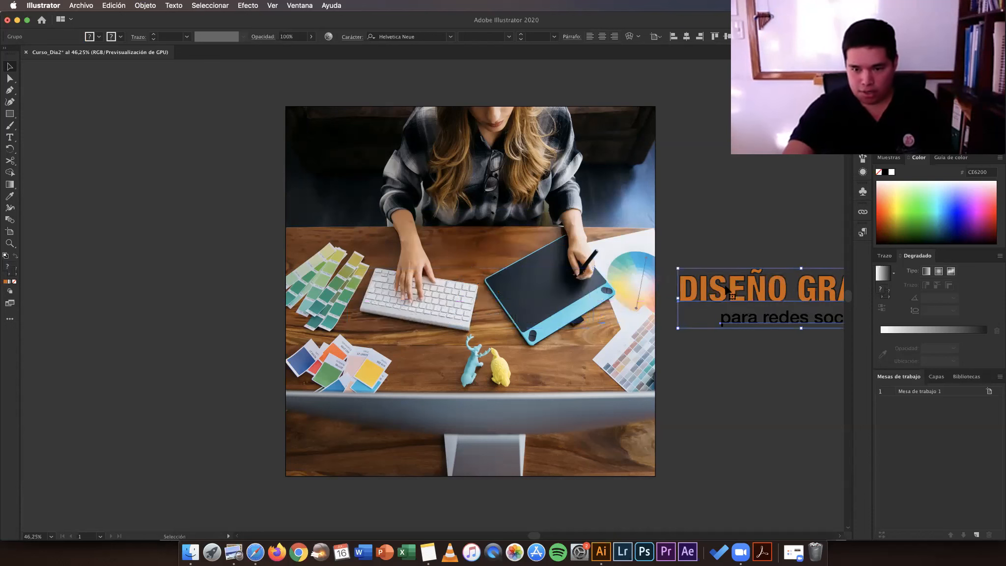
key("space")
left_click_drag(705, 241, 521, 234)
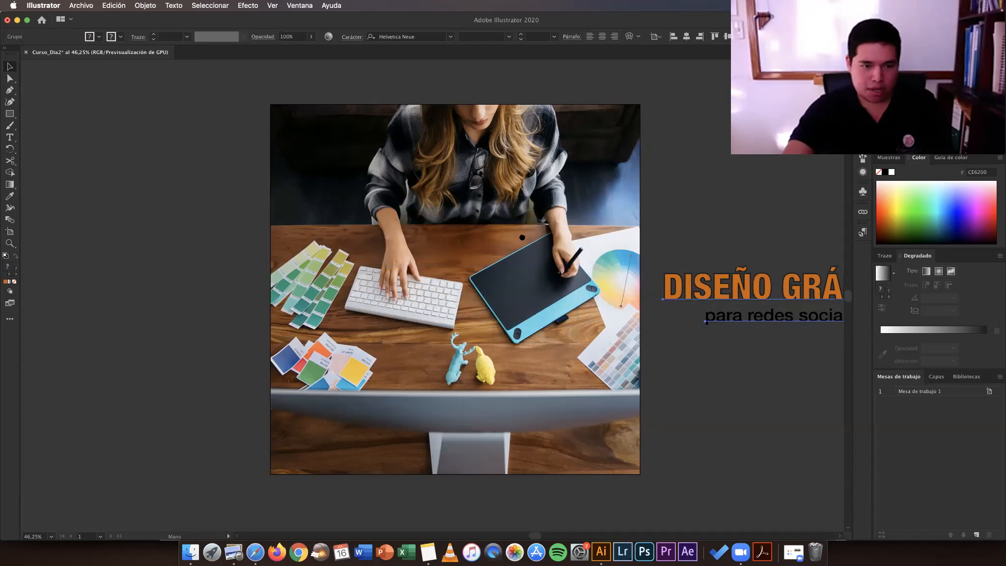
scroll(546, 237, "right", 3)
scroll(546, 236, "left", 2)
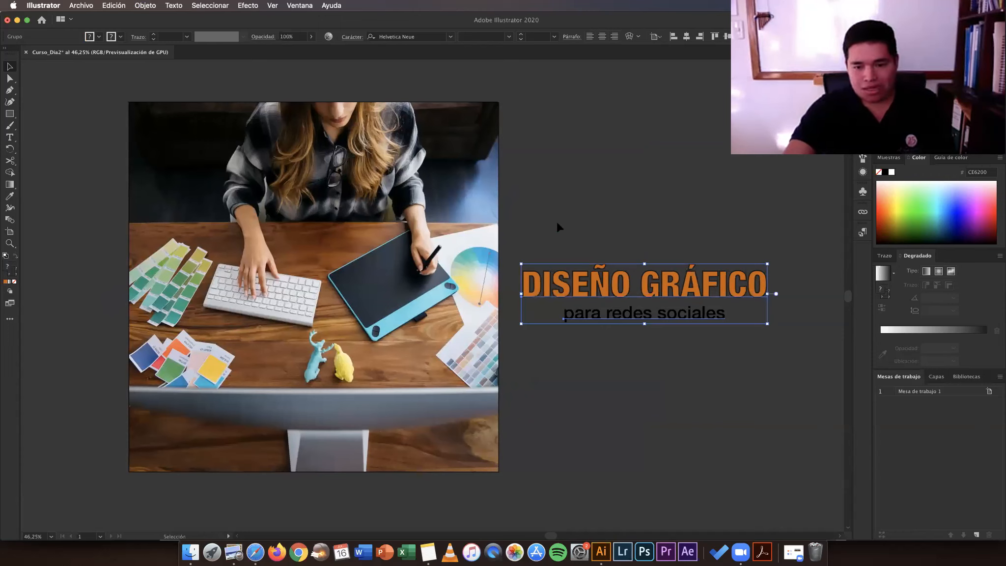
left_click(557, 226)
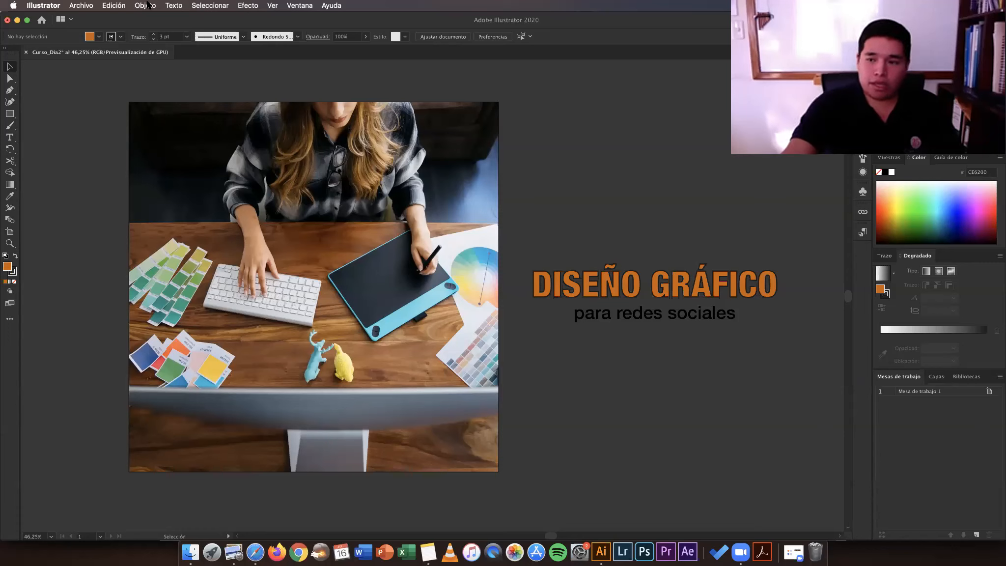
Step: Unlock all locked objects and test selecting the clipped background photo, leaving nothing selected
left_click(147, 5)
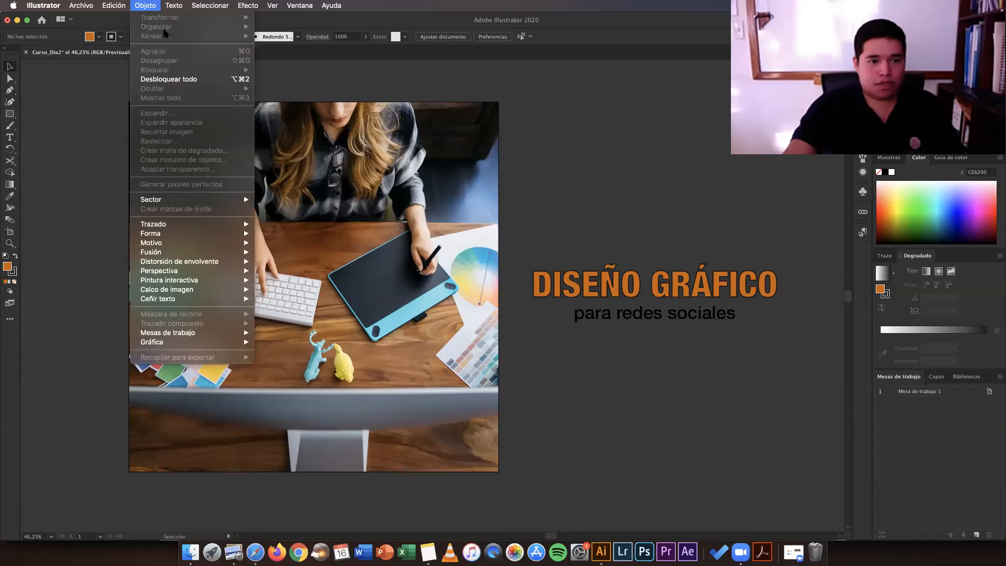
left_click(155, 81)
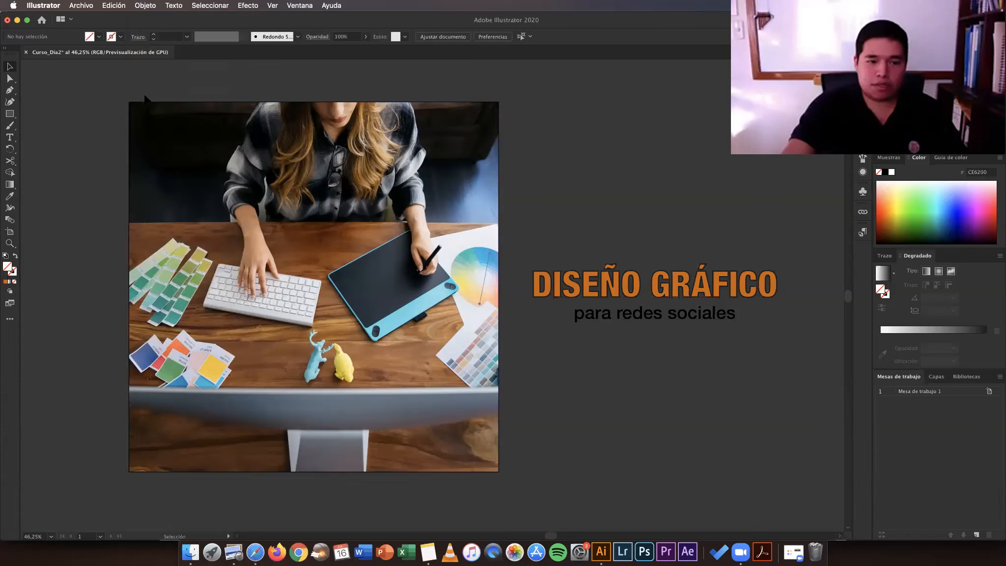
scroll(284, 156, "left", 3)
left_click(312, 156)
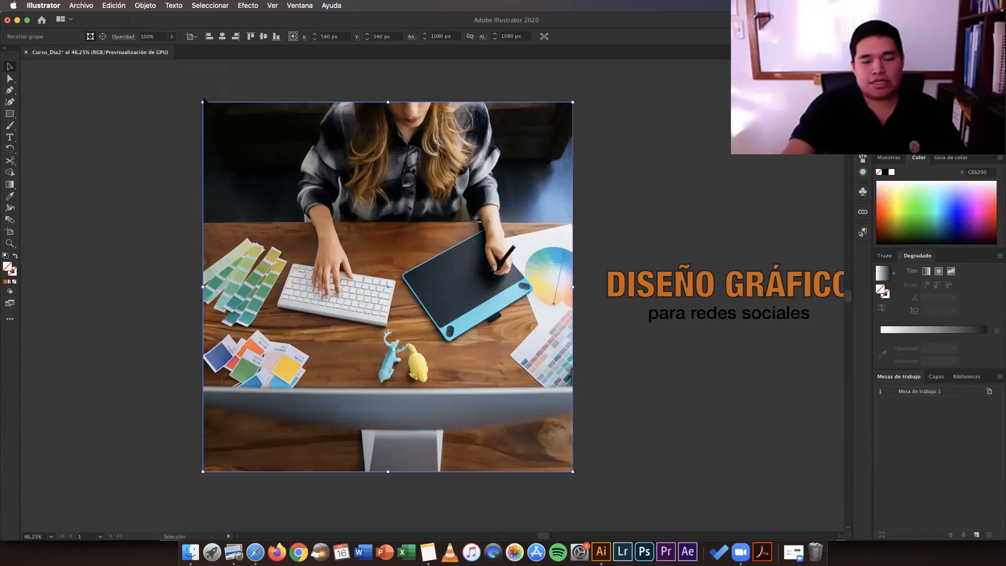
left_click(193, 205)
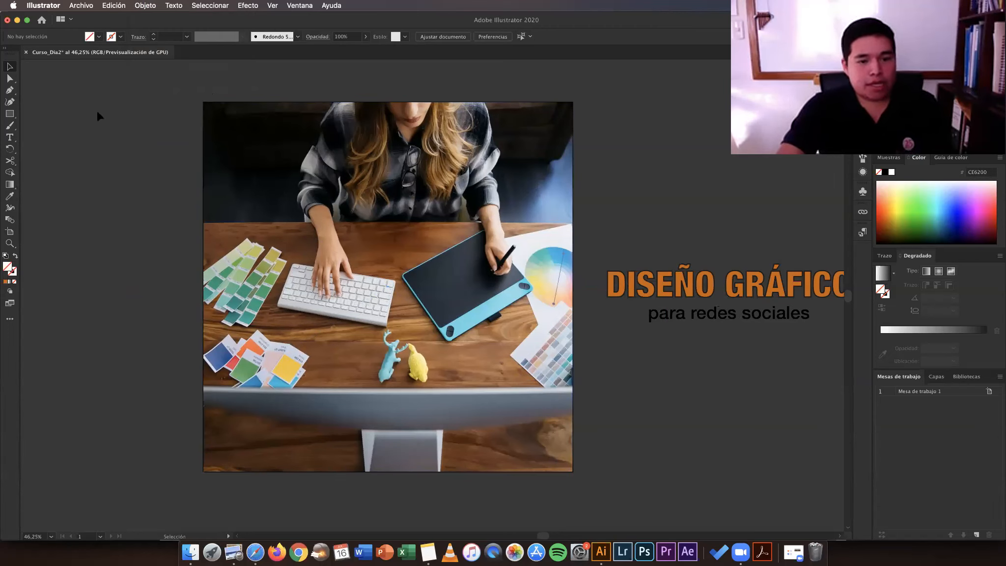
Step: Try fading the clipped background photo to 26% opacity
left_click(356, 156)
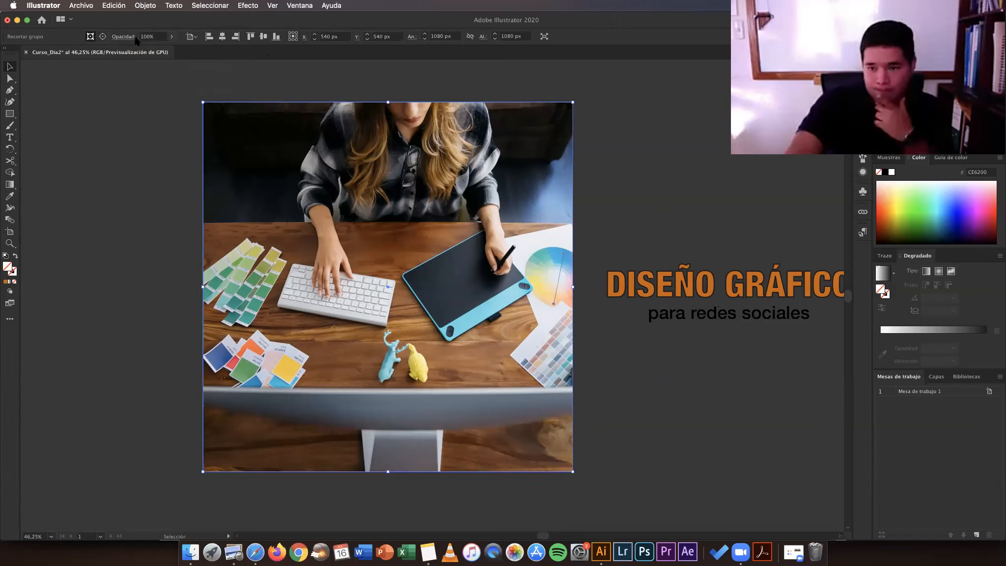
left_click(171, 36)
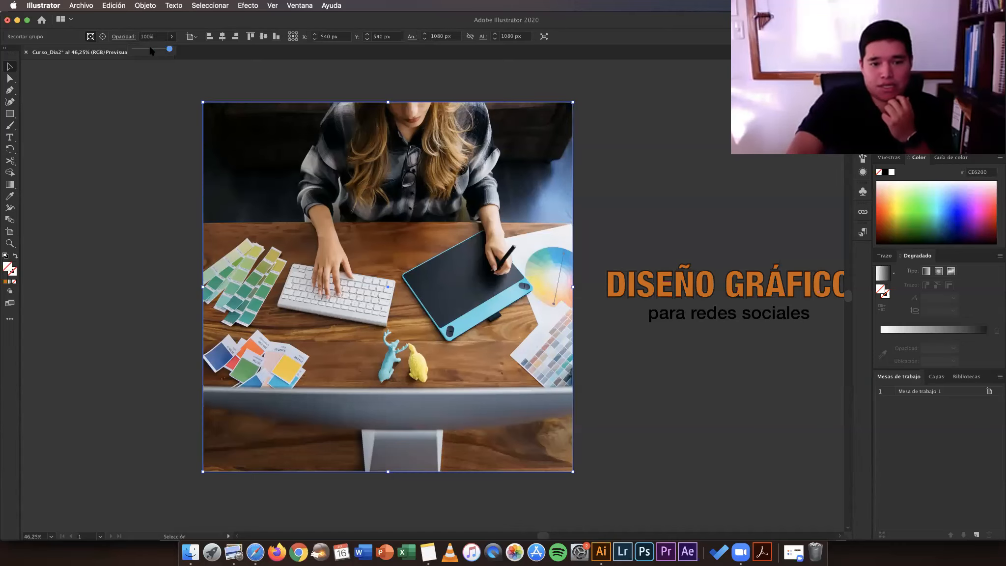
left_click(151, 49)
left_click_drag(148, 51, 146, 50)
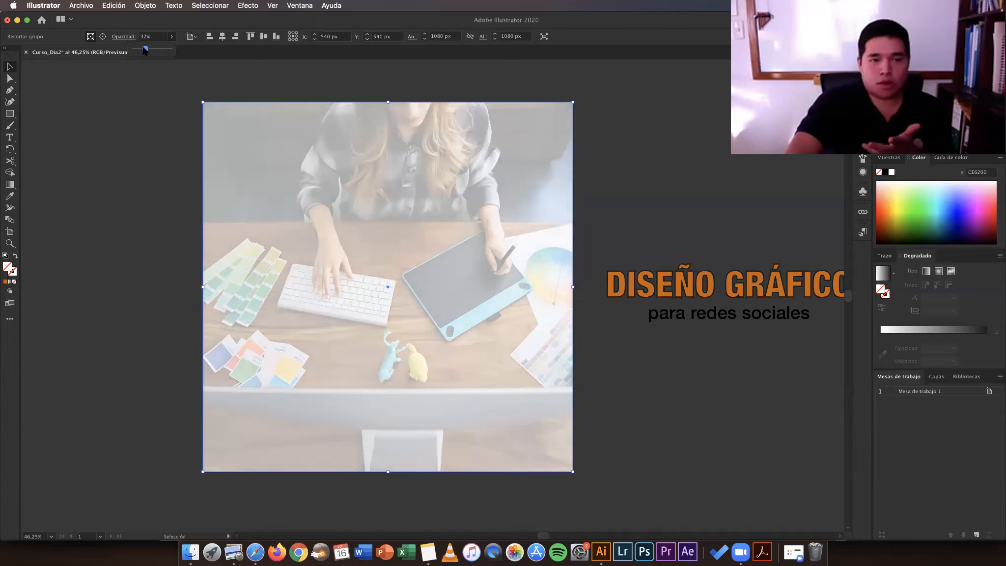
left_click_drag(145, 50, 147, 49)
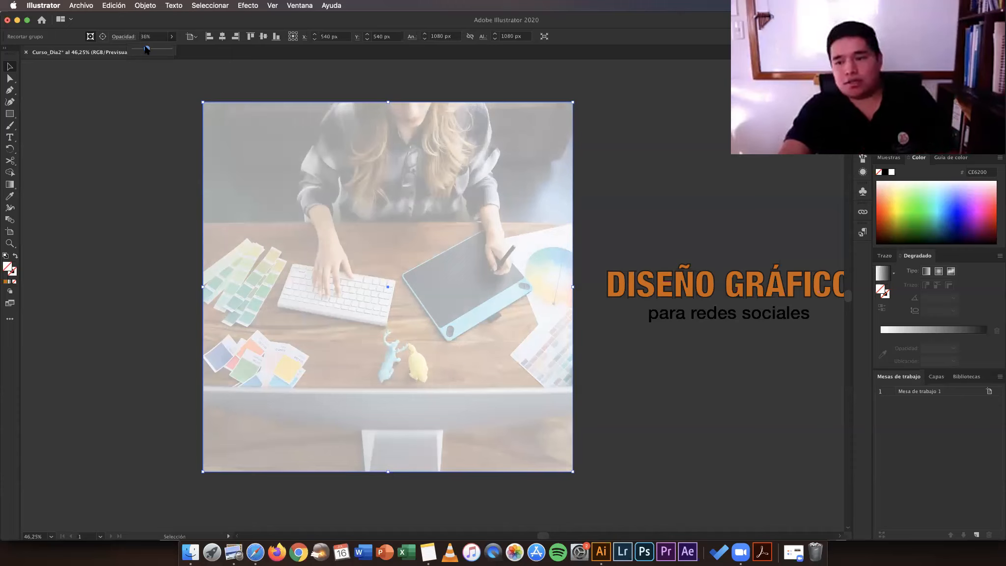
left_click_drag(146, 49, 147, 50)
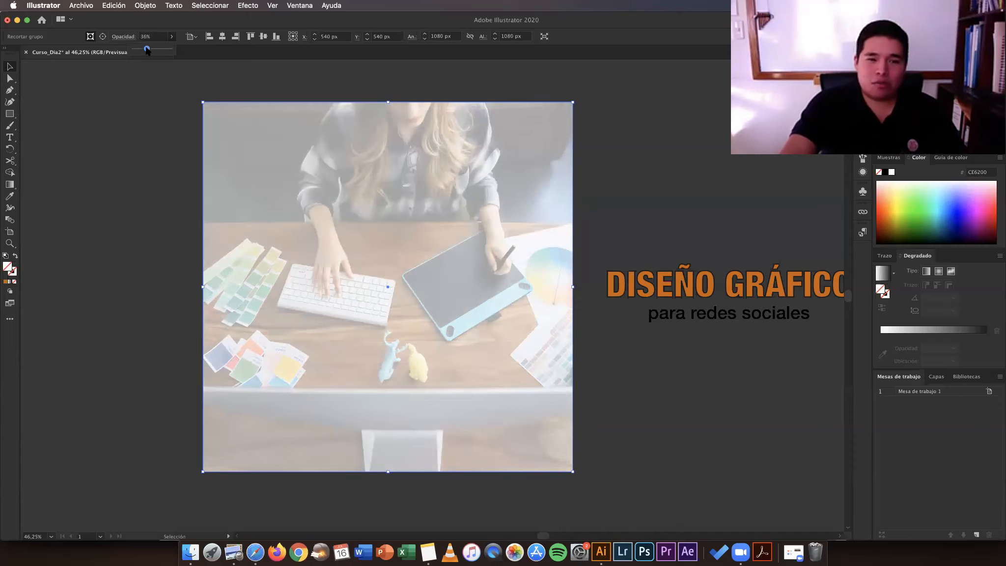
left_click_drag(144, 51, 144, 50)
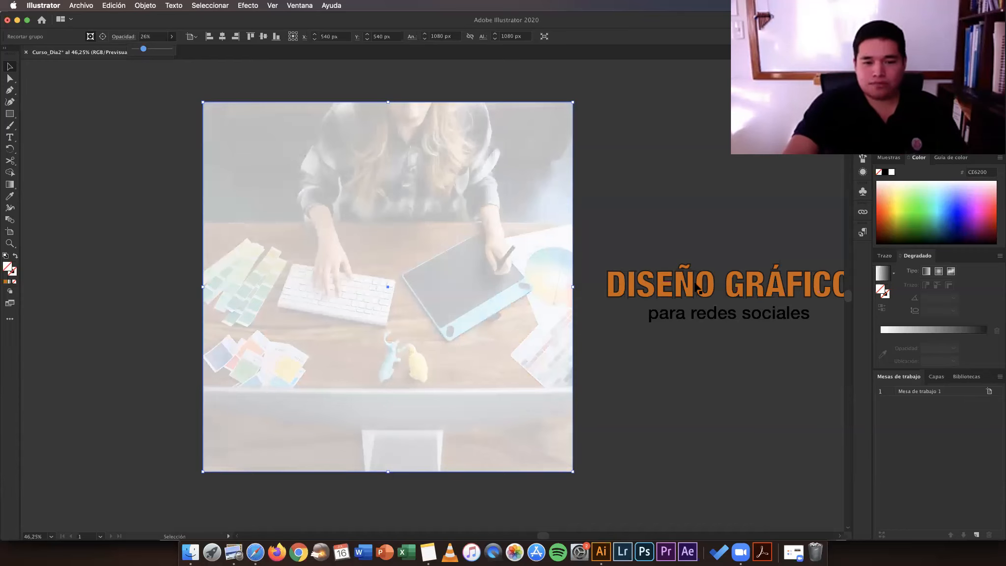
Step: Place the grouped texts over the faded photo to check legibility, and move them back off the artboard
left_click_drag(769, 313, 464, 290)
left_click(668, 290)
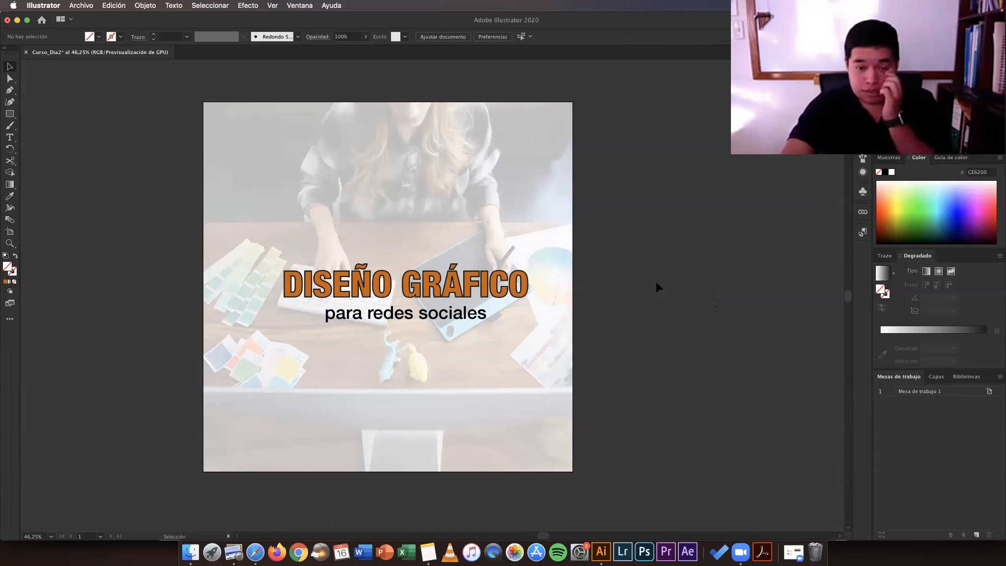
left_click_drag(413, 290, 735, 251)
Step: Restore the clipped photo's opacity to 100% and deselect it
left_click(410, 186)
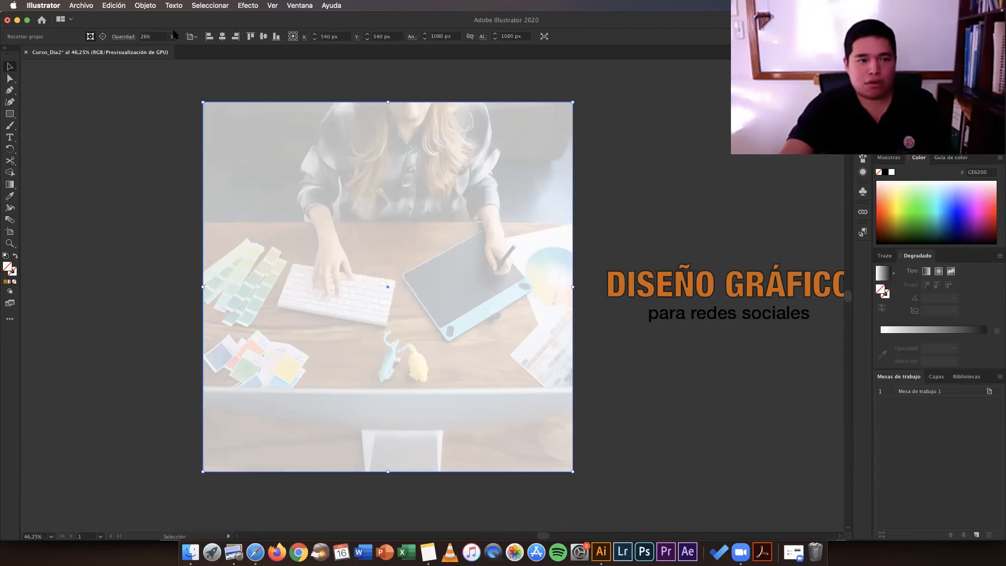
left_click(171, 36)
left_click_drag(144, 48, 198, 49)
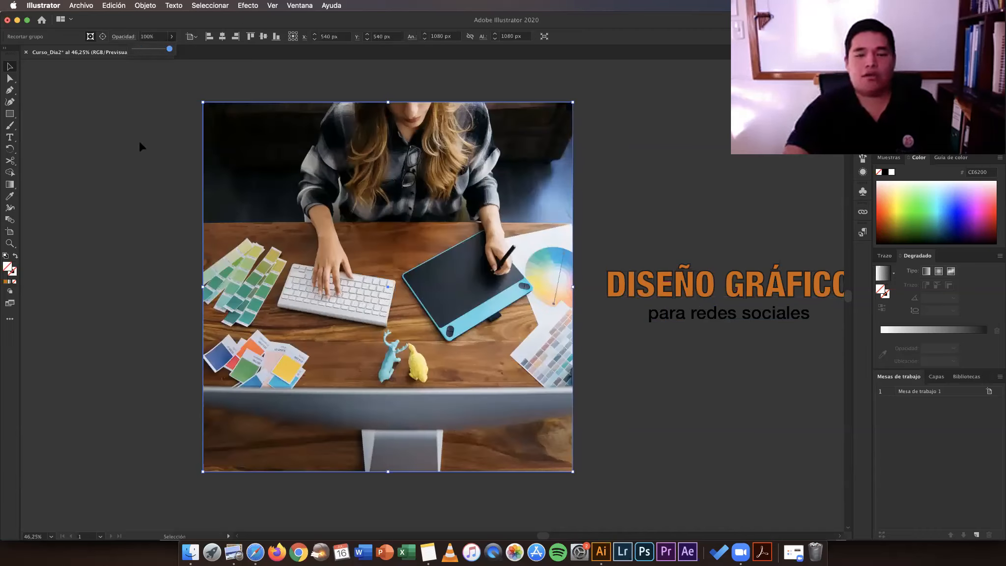
left_click(140, 146)
Step: Draw a 1080 × 1080 px rectangle from corner to corner over the photo, covering the whole artboard
left_click(9, 114)
left_click(10, 113)
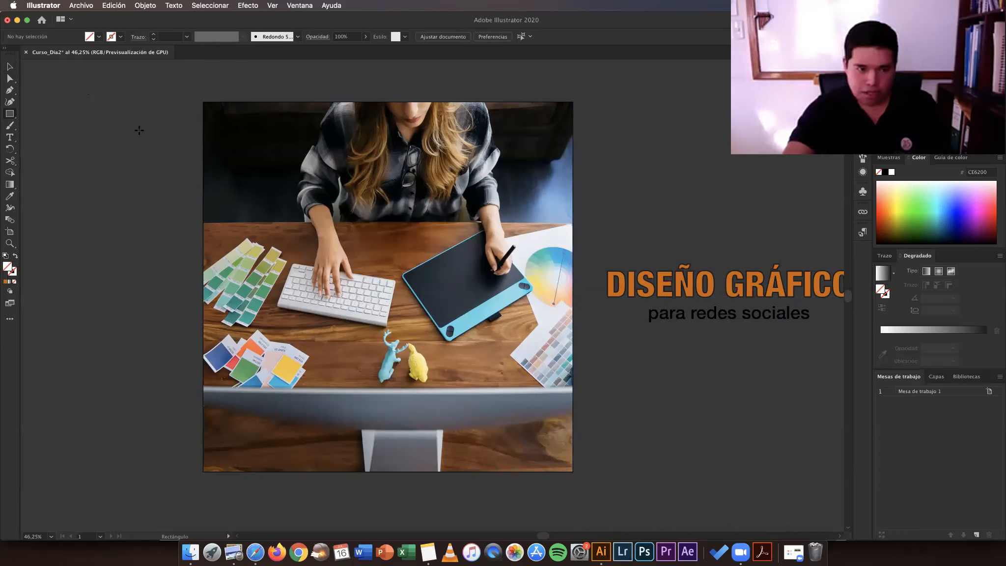
left_click(209, 140)
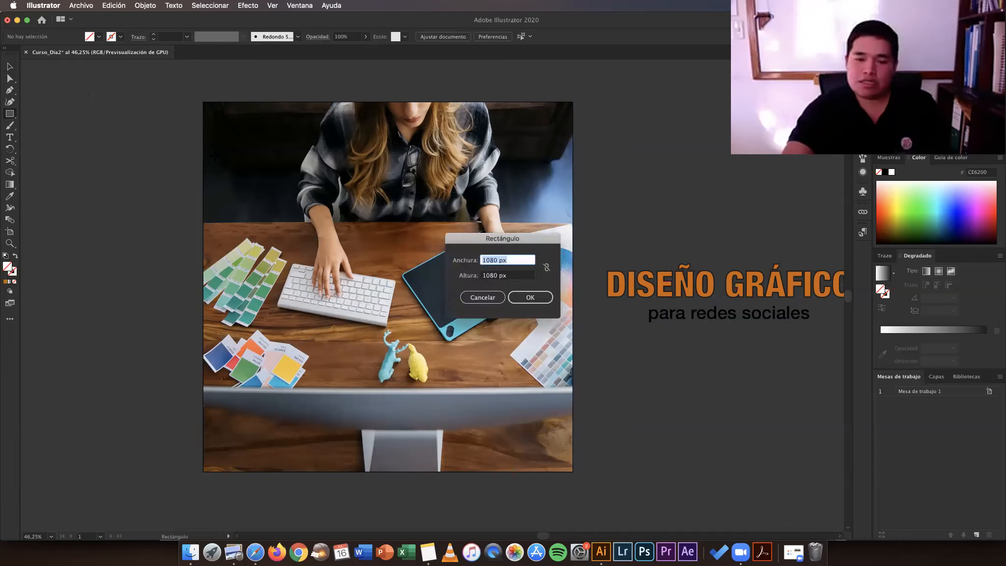
key("Escape")
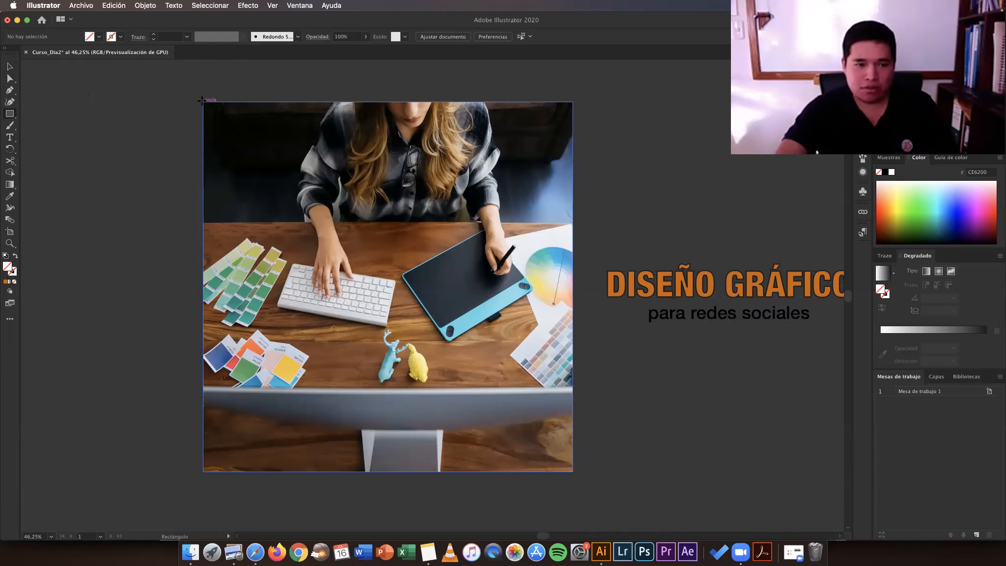
mouse_move(201, 100)
left_mouse_down()
mouse_move(303, 207)
mouse_move(428, 371)
mouse_move(491, 422)
mouse_move(587, 472)
mouse_move(573, 471)
left_mouse_up()
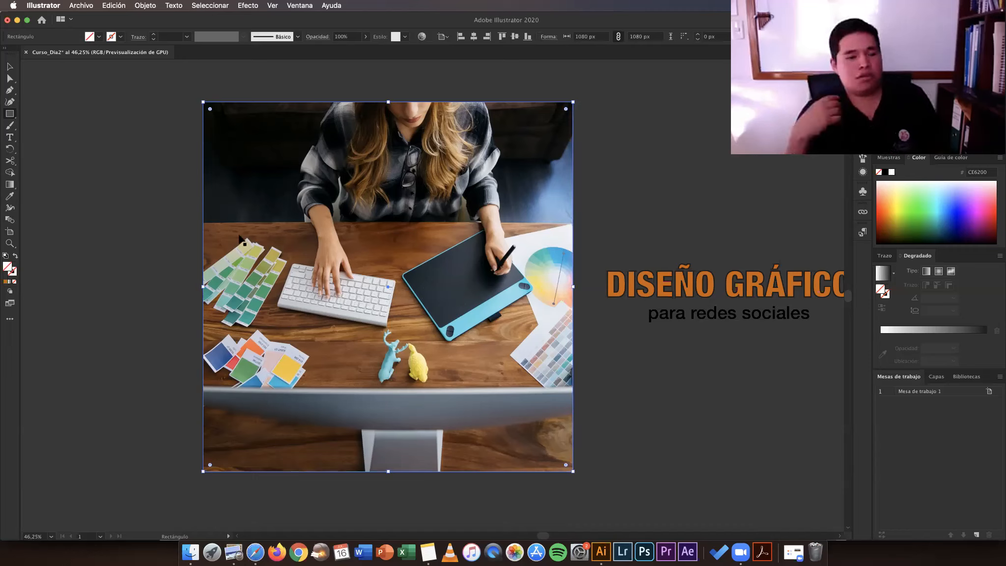
key("v")
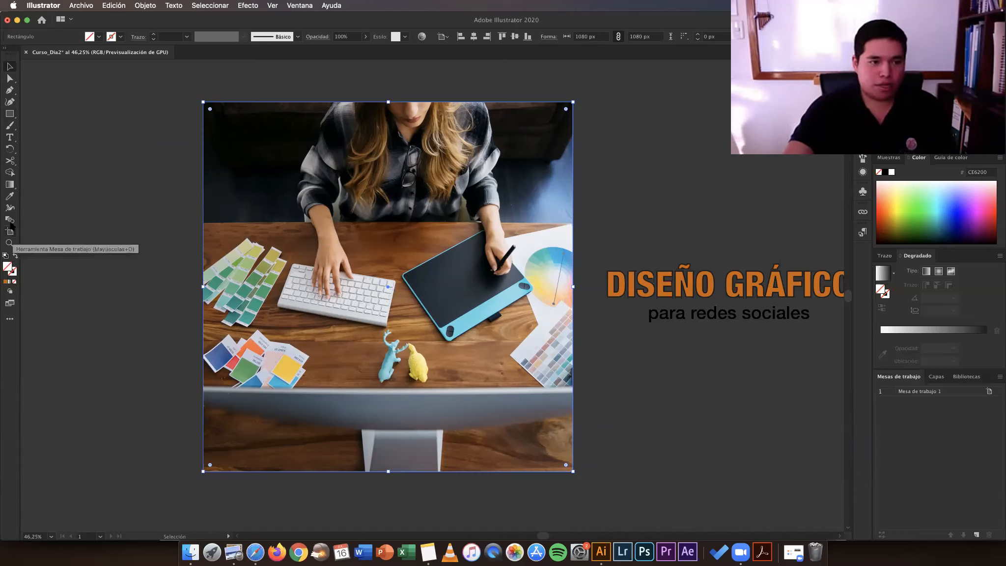
Step: Fill the artboard-sized rectangle with the yellow swatch FFED00
left_click(99, 37)
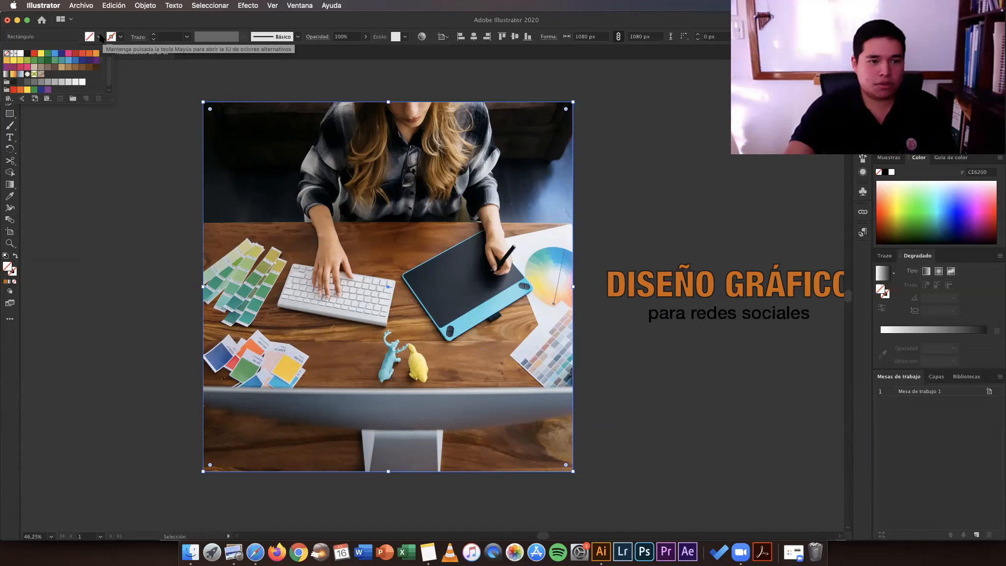
left_click(41, 54)
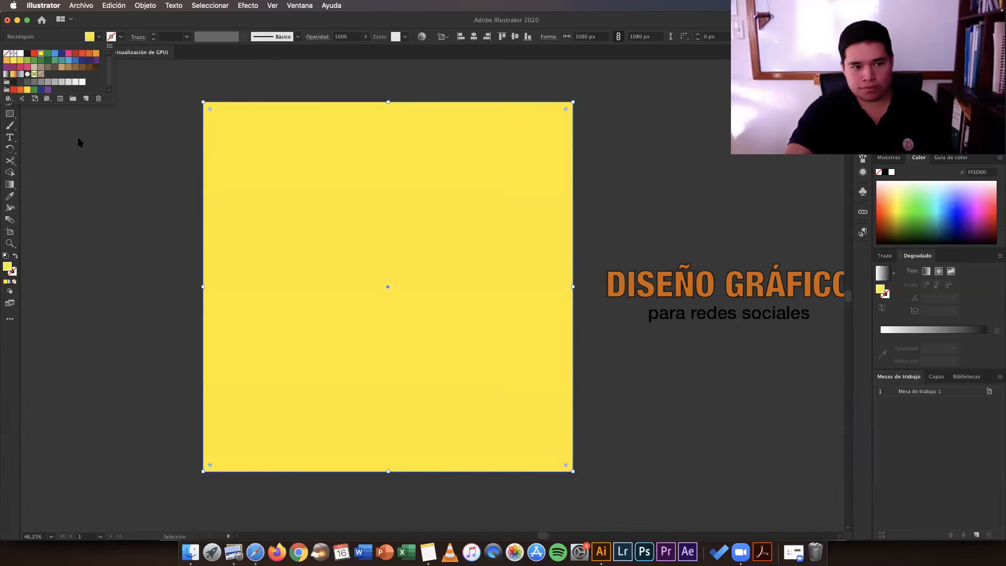
left_click(10, 269)
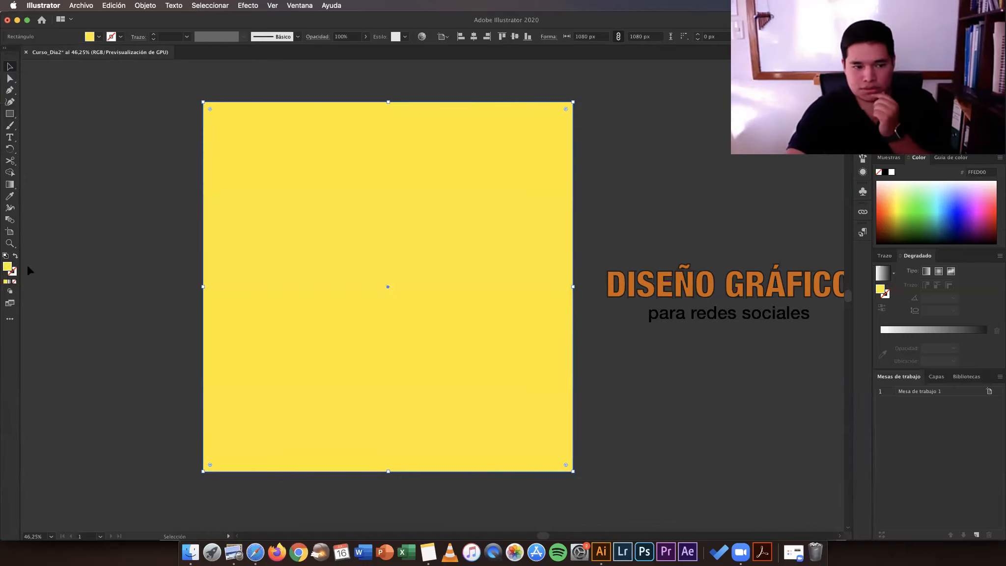
double_click(10, 269)
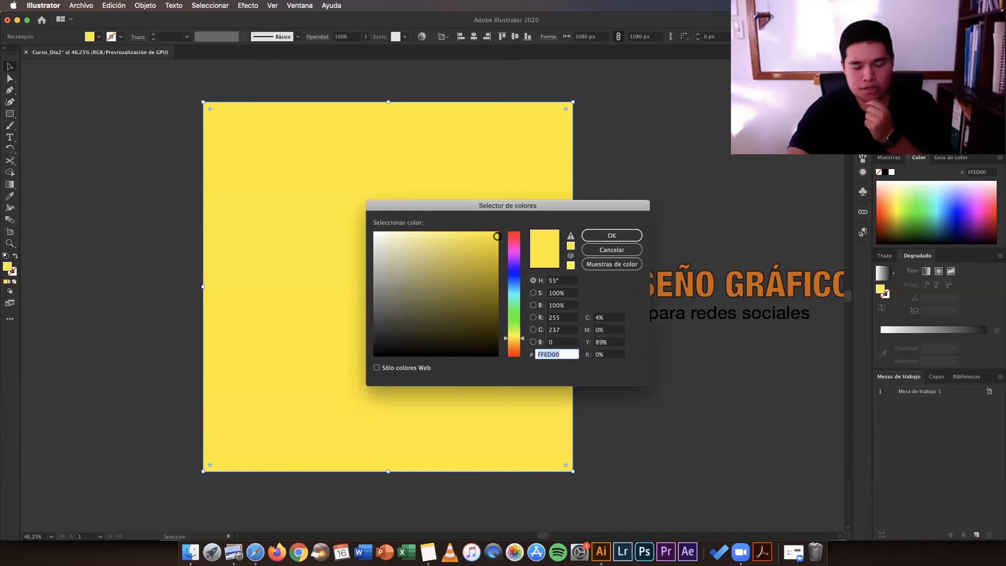
type("F4DD08")
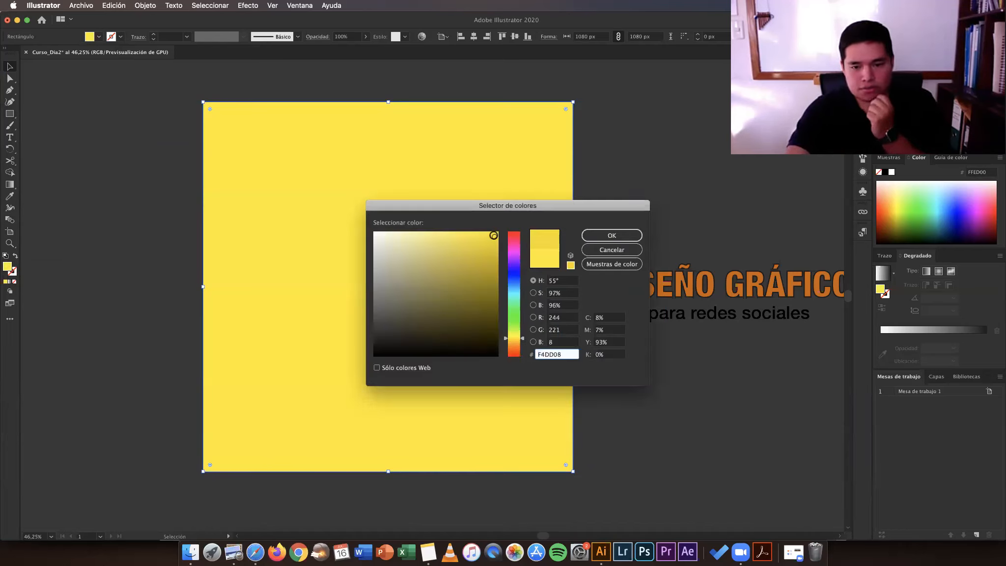
left_click(632, 250)
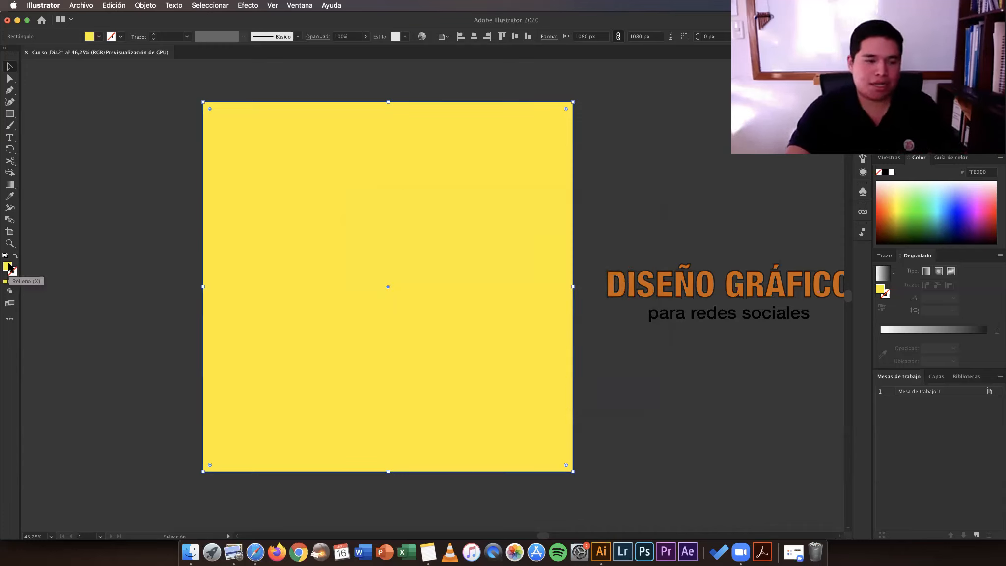
Step: Change the artboard-sized rectangle's fill to the softer yellow EFDF50
double_click(8, 267)
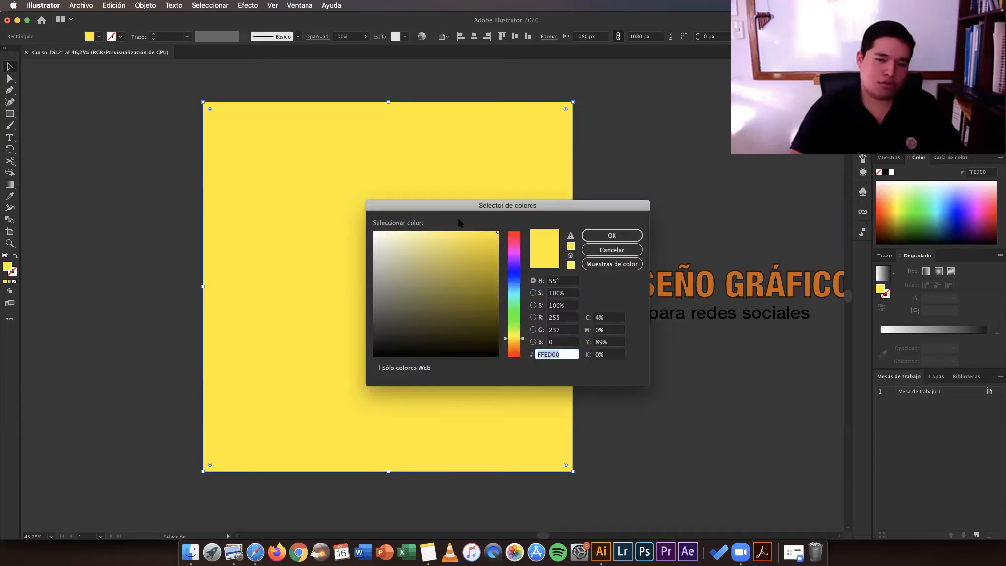
left_click(476, 251)
left_click_drag(484, 253, 456, 240)
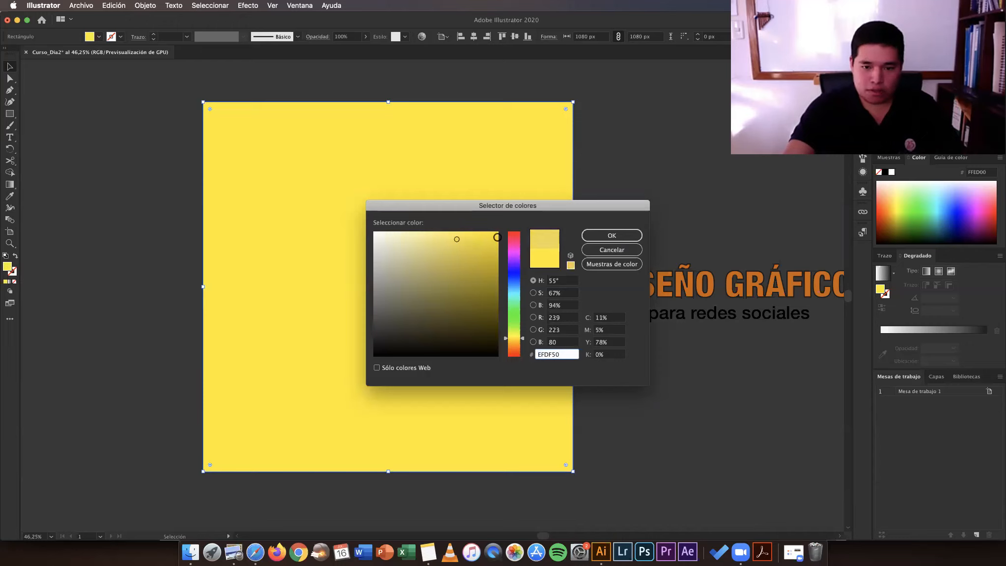
left_click(625, 237)
left_click(639, 200)
left_click(518, 200)
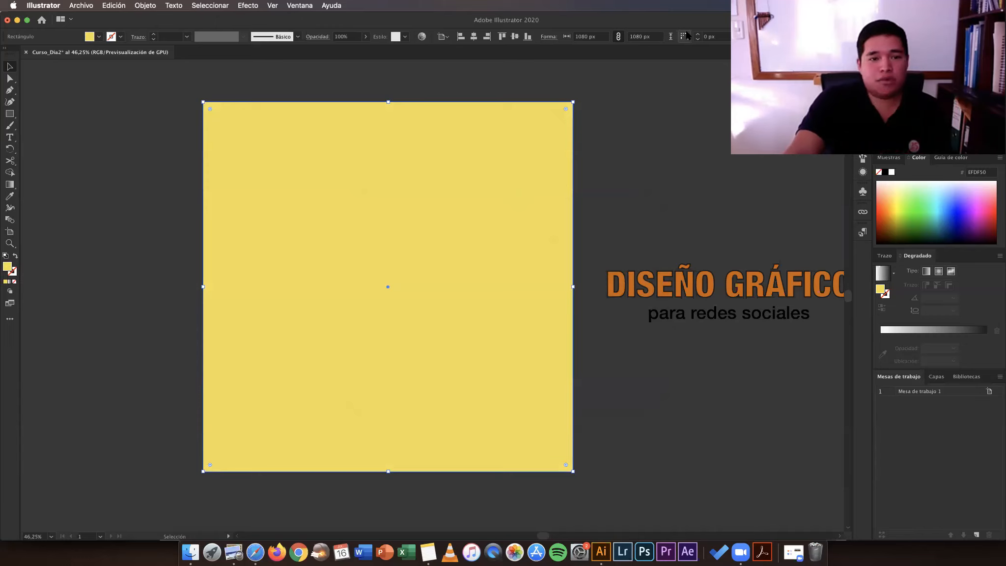
Step: Lower the yellow rectangle's opacity to 50% so the photo shows through, and deselect it
left_click(366, 36)
left_click(354, 49)
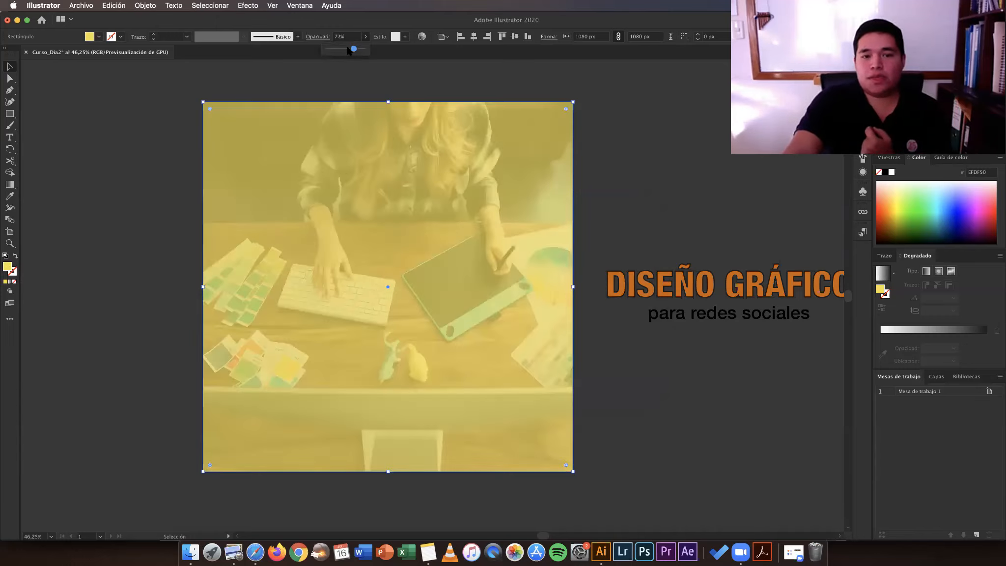
left_click_drag(347, 49, 348, 49)
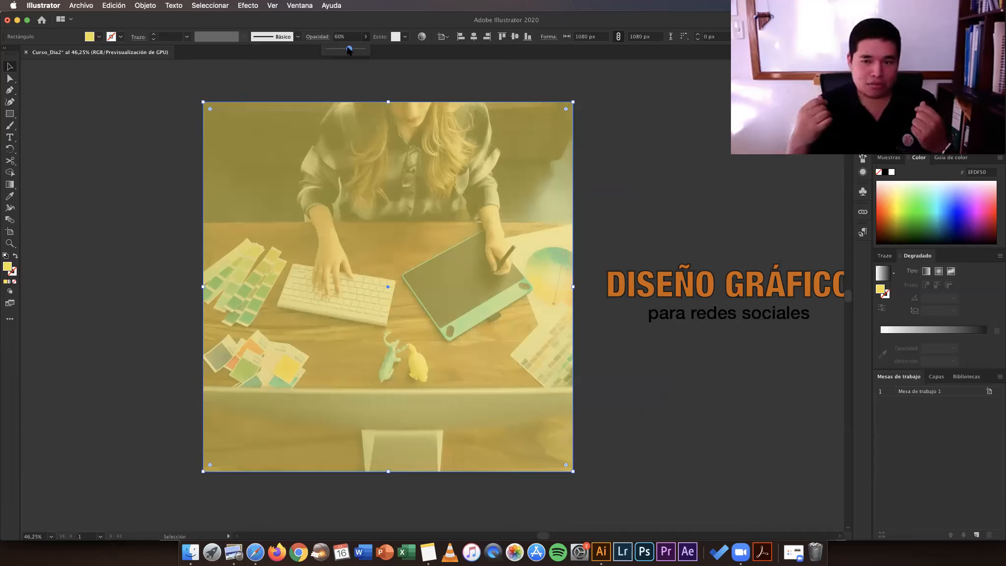
left_click_drag(349, 50, 346, 51)
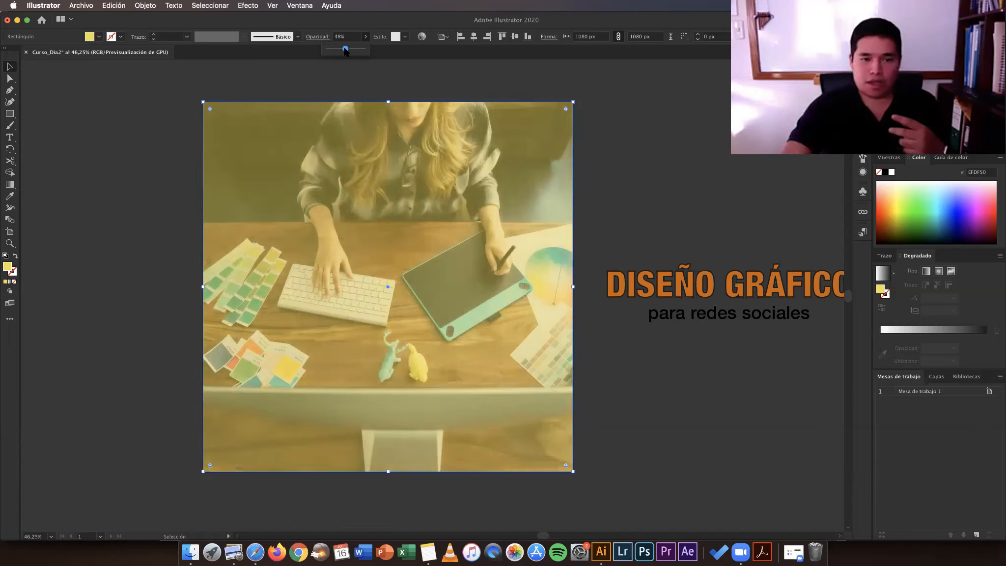
left_click_drag(346, 51, 345, 51)
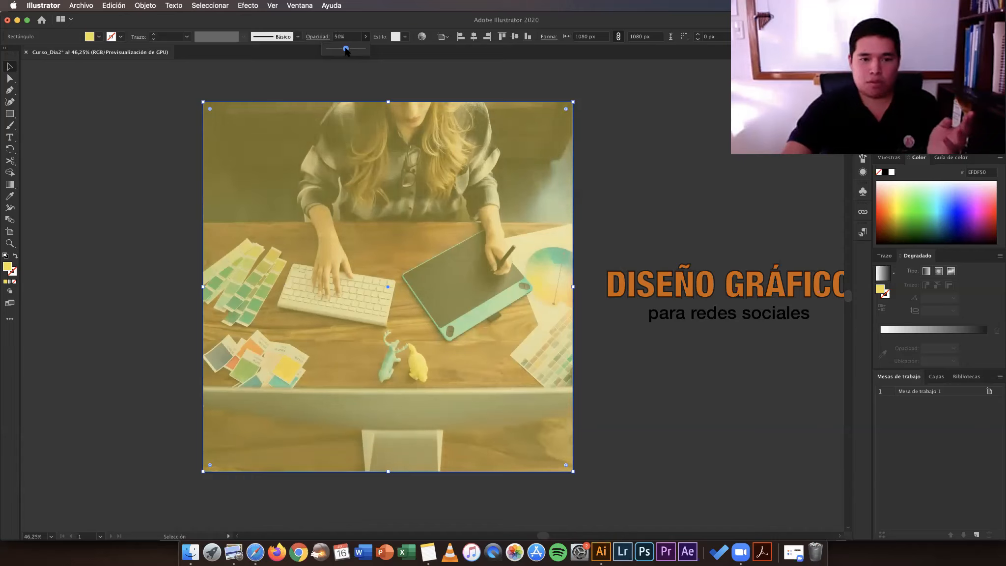
left_click_drag(346, 51, 347, 51)
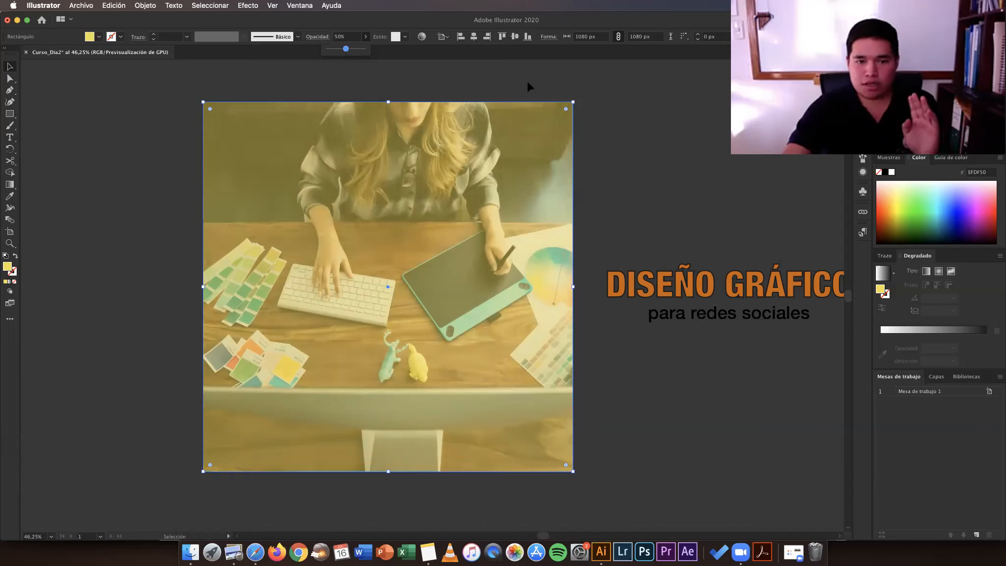
left_click(611, 109)
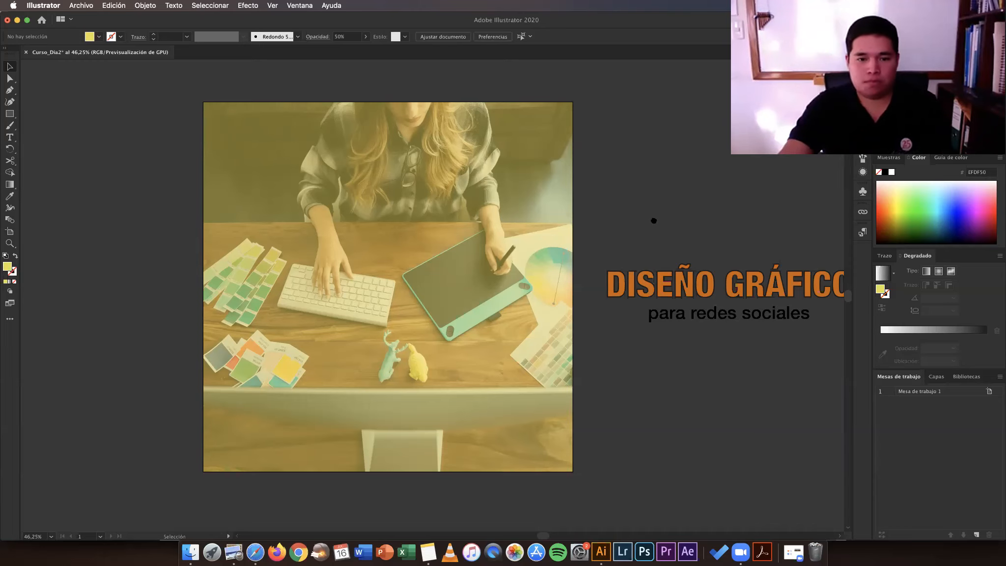
Step: Select the yellow rectangle together with the photo beneath it and lock both objects
left_click_drag(653, 220, 646, 222)
scroll(646, 222, "right", 3)
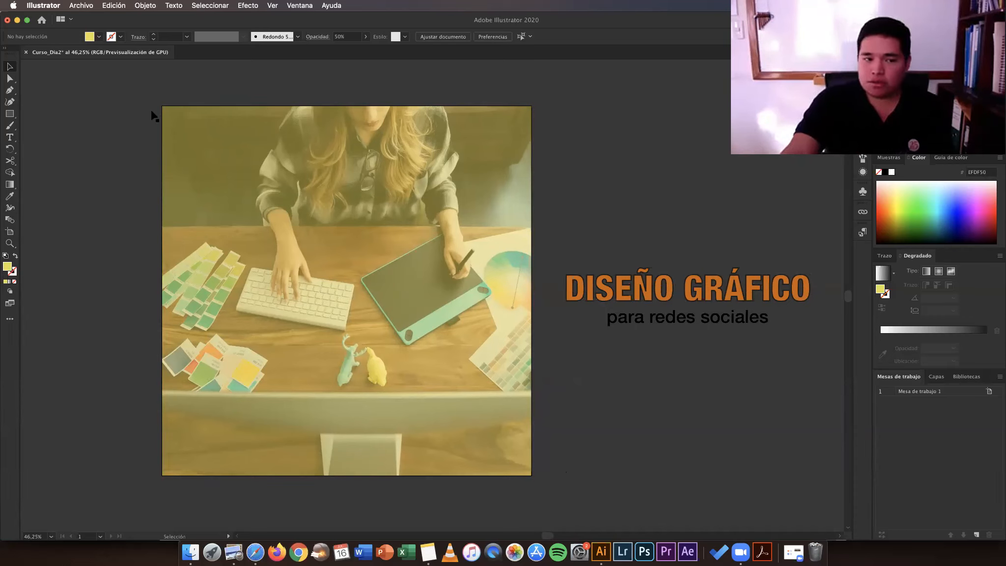
key("super+a")
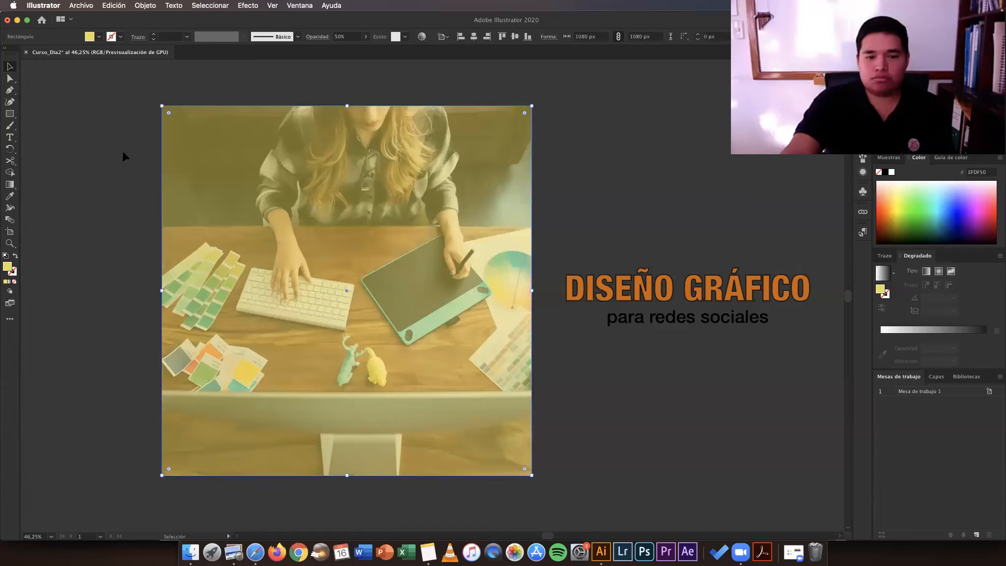
key("super+shift+a")
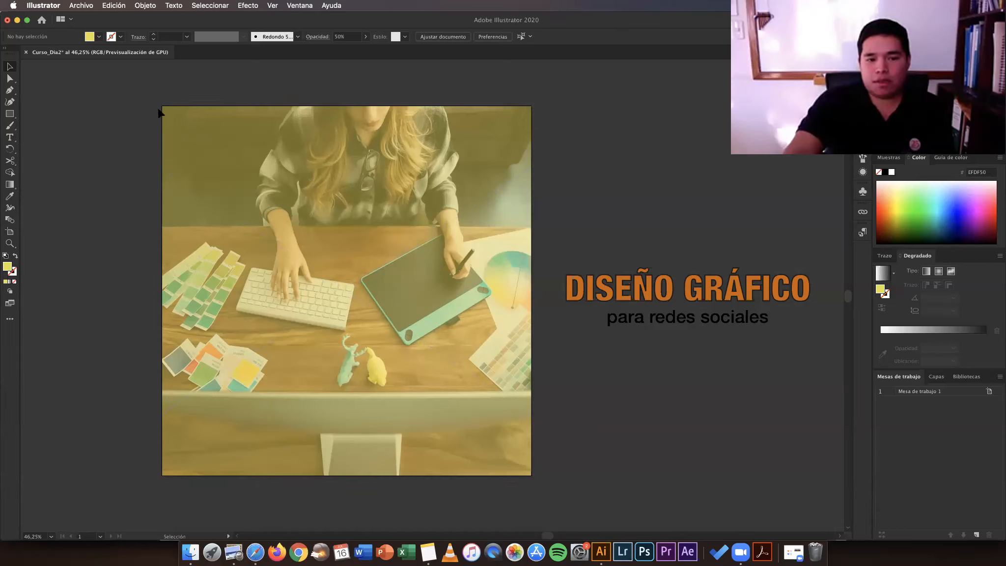
left_click_drag(130, 95, 124, 90)
left_click(125, 93)
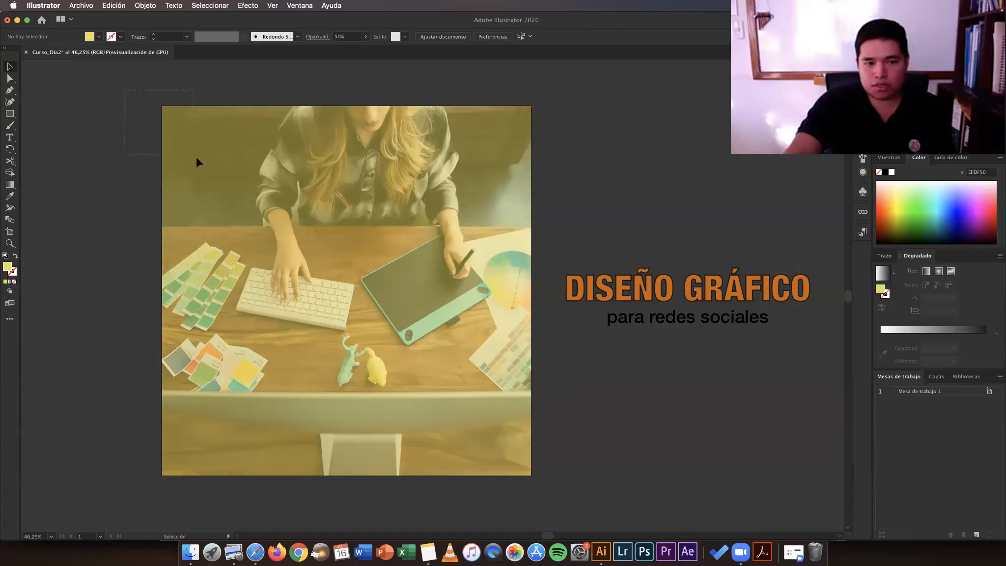
left_click_drag(196, 158, 197, 159)
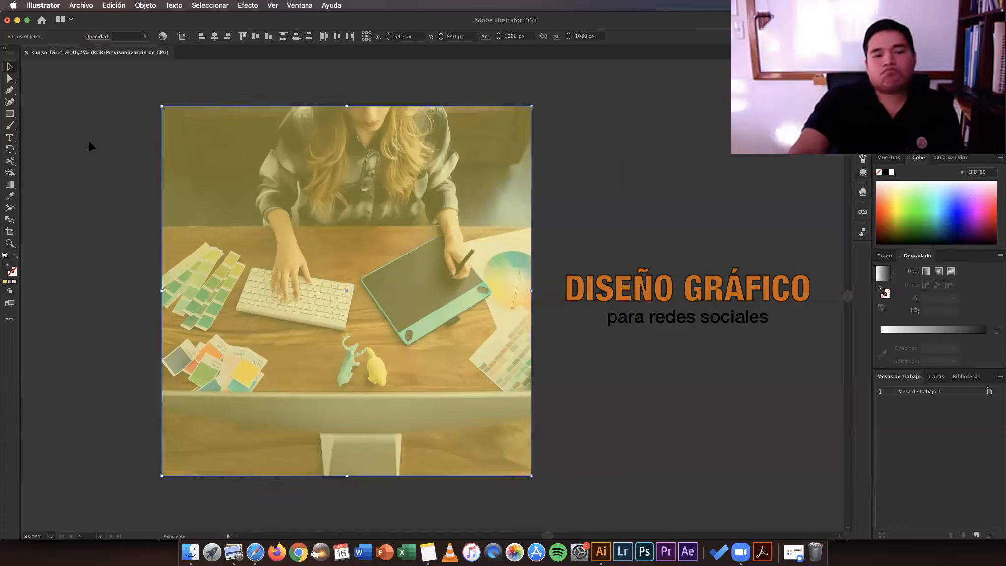
left_click(150, 6)
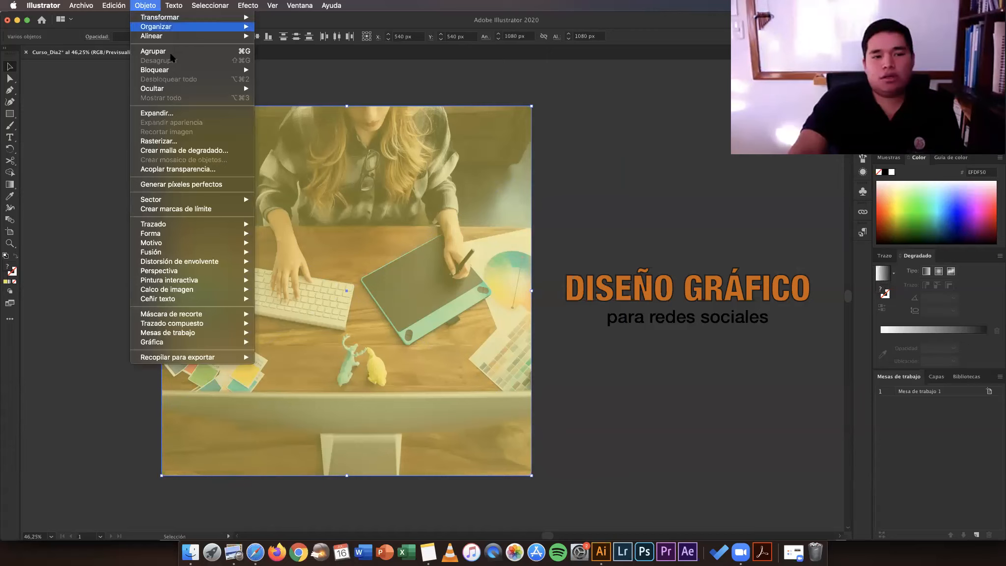
key("Down")
key("Down")
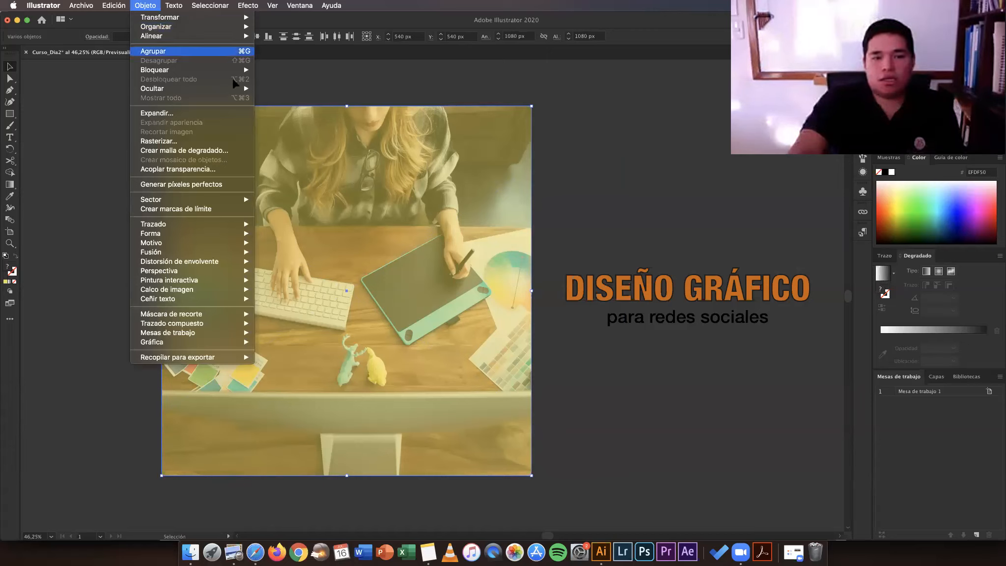
key("Down")
key("Right")
key("Return")
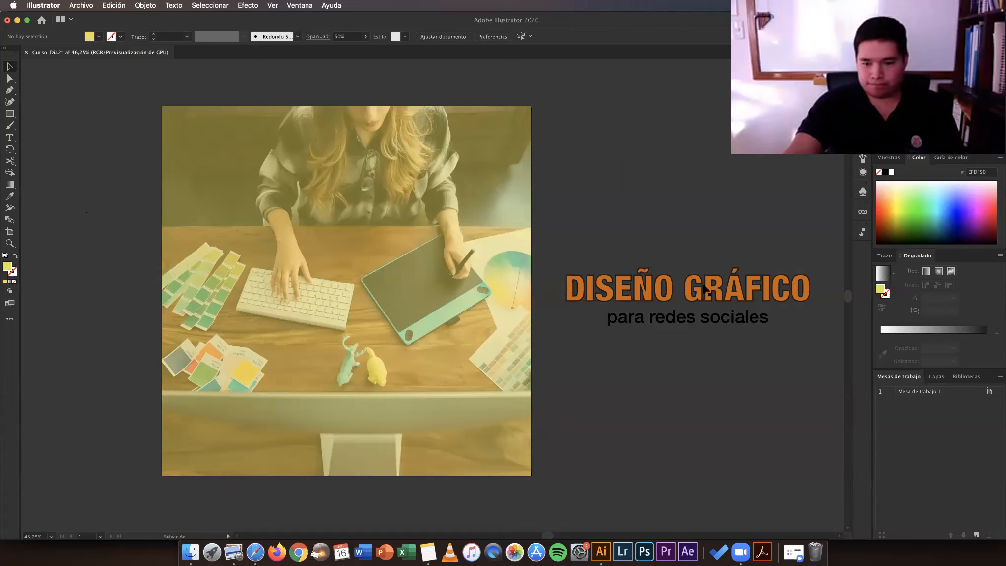
Step: Move the grouped DISEÑO GRÁFICO texts onto the middle of the artboard
left_click_drag(609, 289, 393, 289)
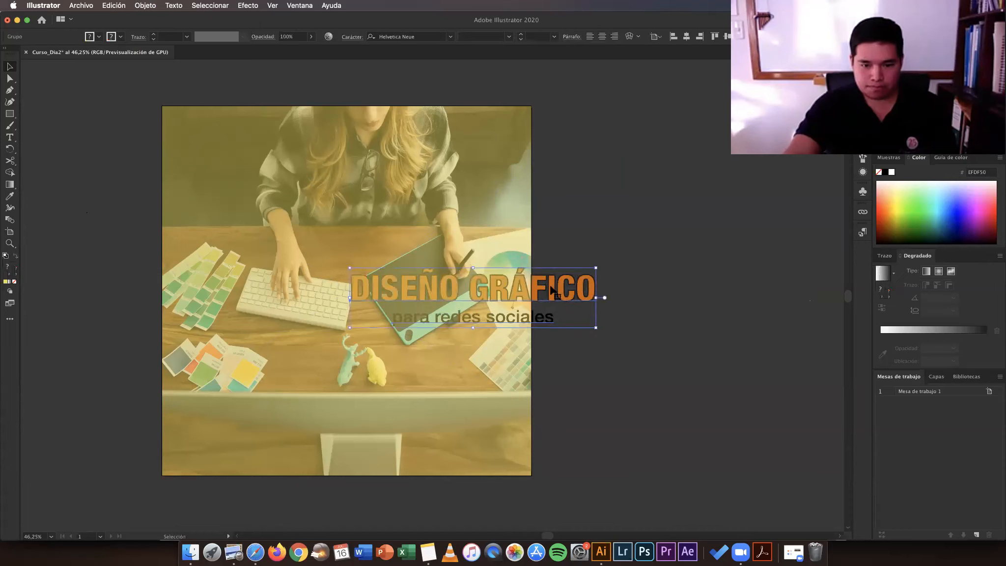
left_click_drag(580, 289, 602, 293)
left_click_drag(727, 288, 705, 290)
left_click_drag(572, 290, 317, 284)
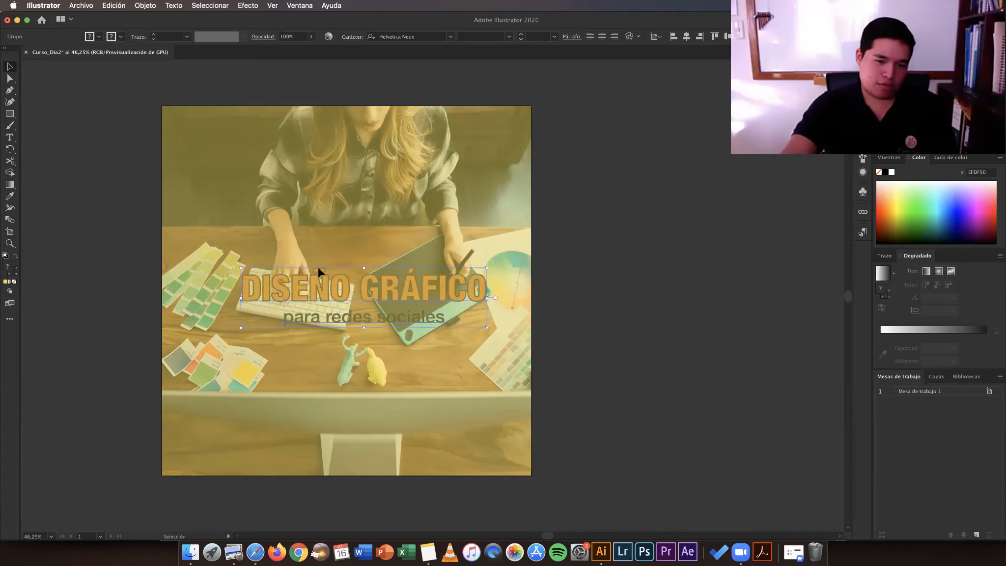
Step: Bring the grouped texts to the front of the yellow overlay and nudge them slightly left toward the artboard's centre
left_click(144, 4)
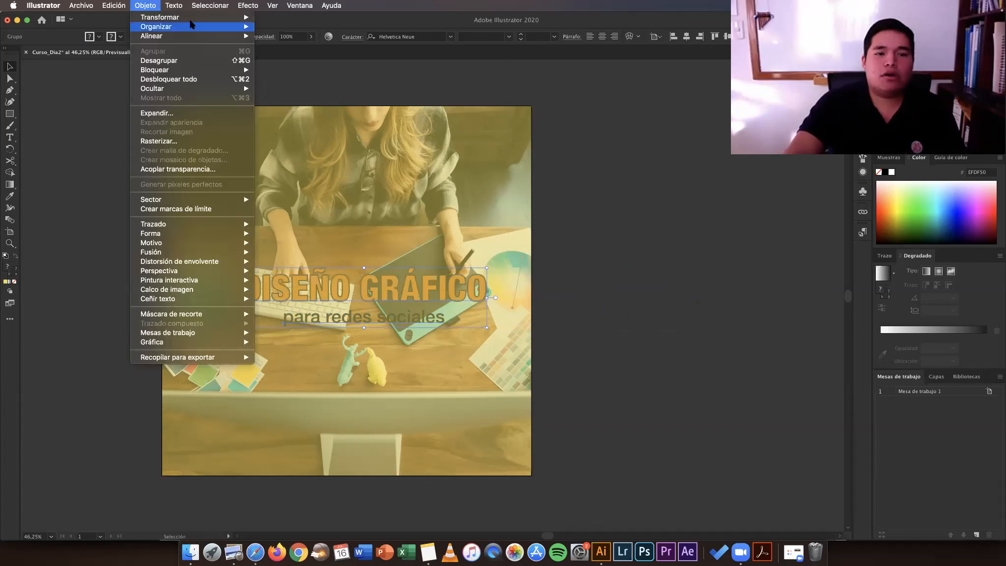
mouse_move(193, 27)
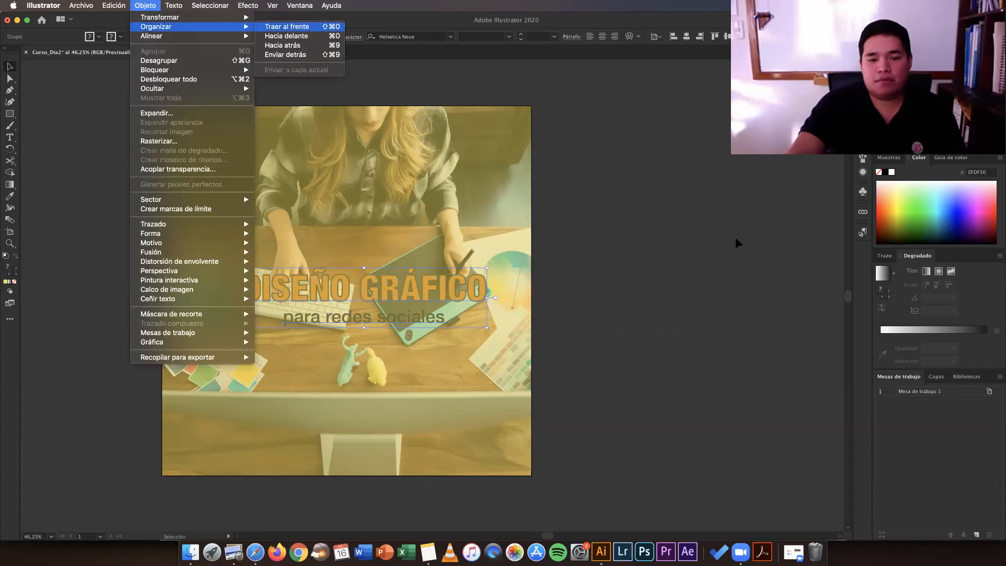
key("Return")
left_click(467, 297)
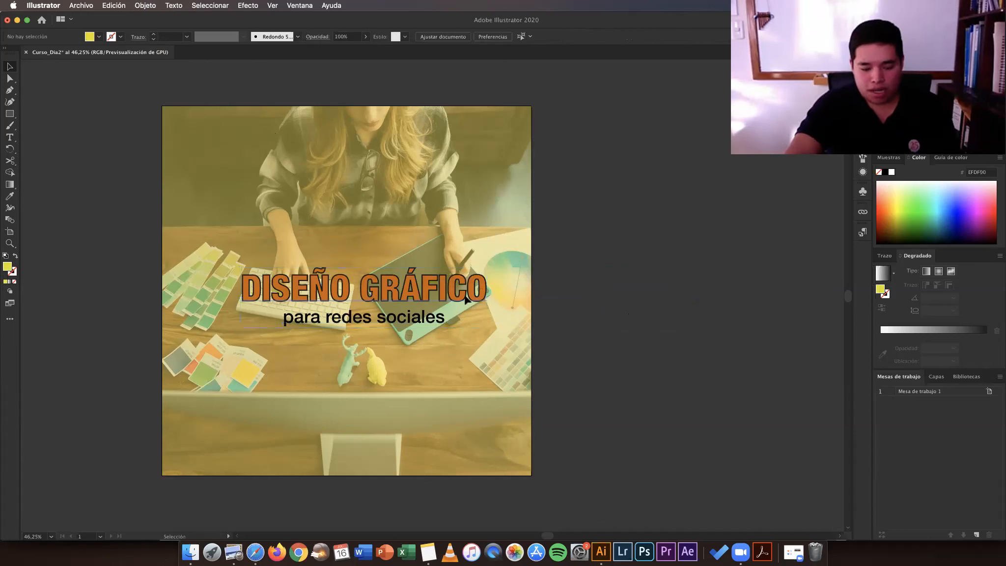
left_click_drag(462, 300, 452, 300)
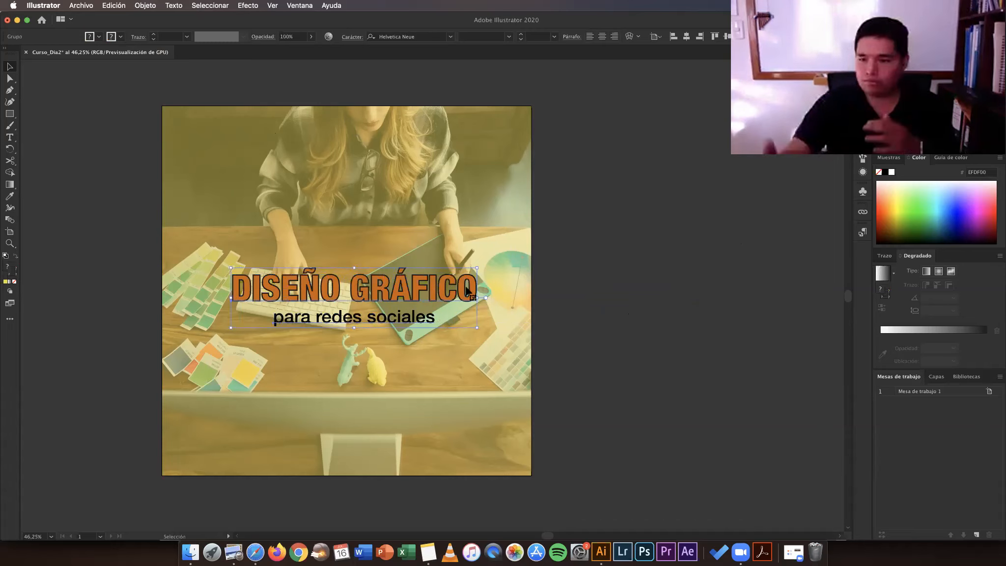
left_click(590, 294)
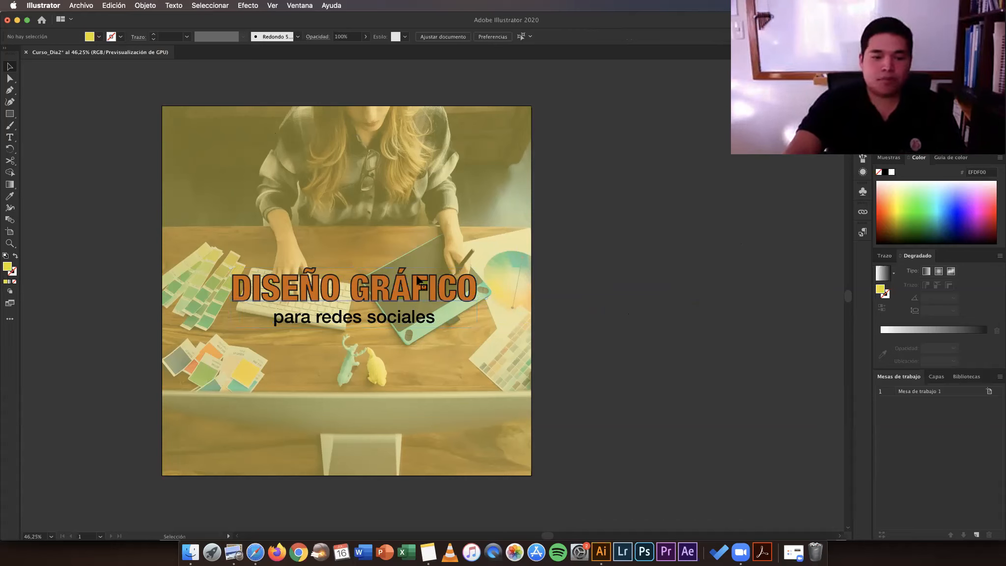
left_click(418, 282)
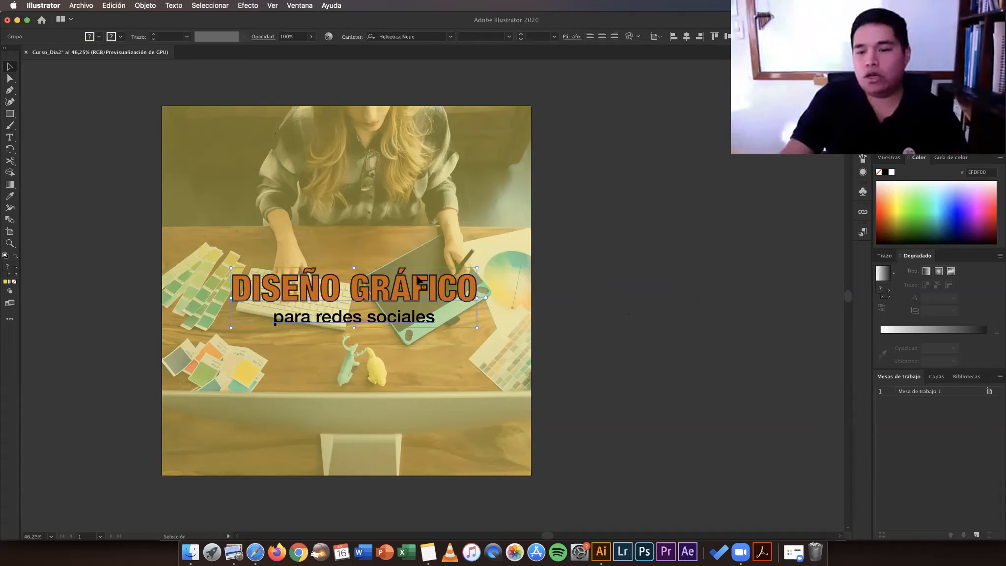
left_click(565, 289)
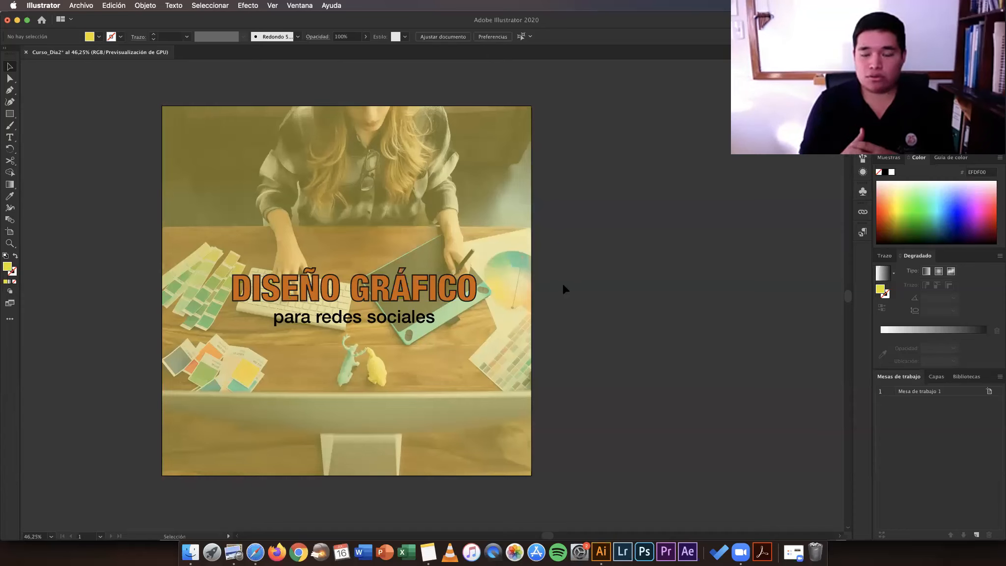
left_click(422, 290)
double_click(423, 287)
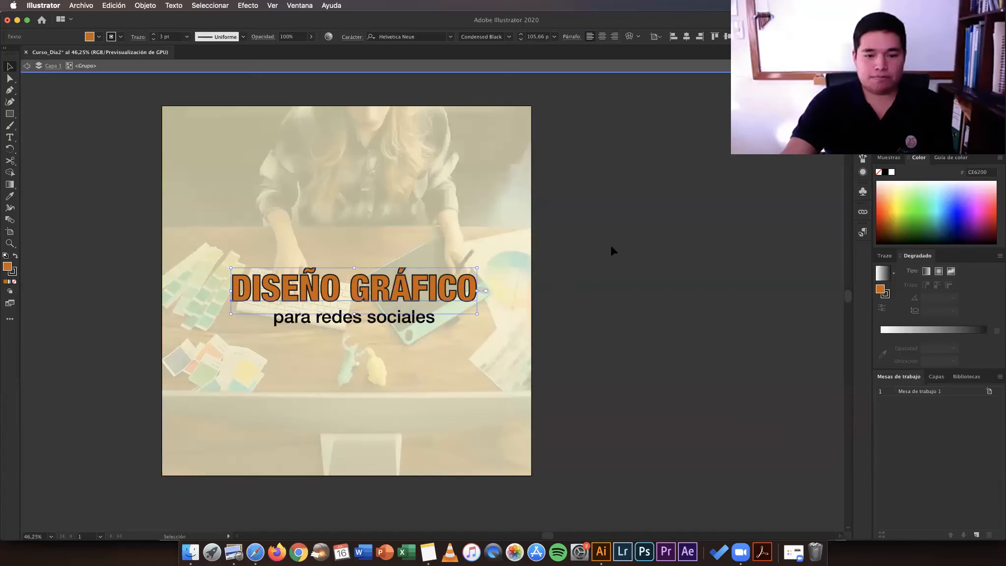
key("Escape")
left_click(473, 290)
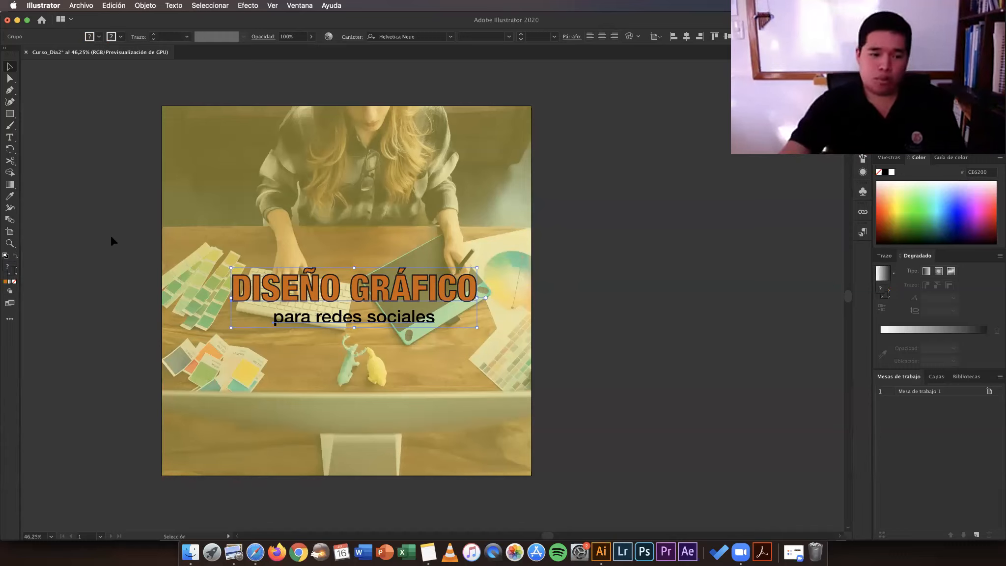
key("super+shift+a")
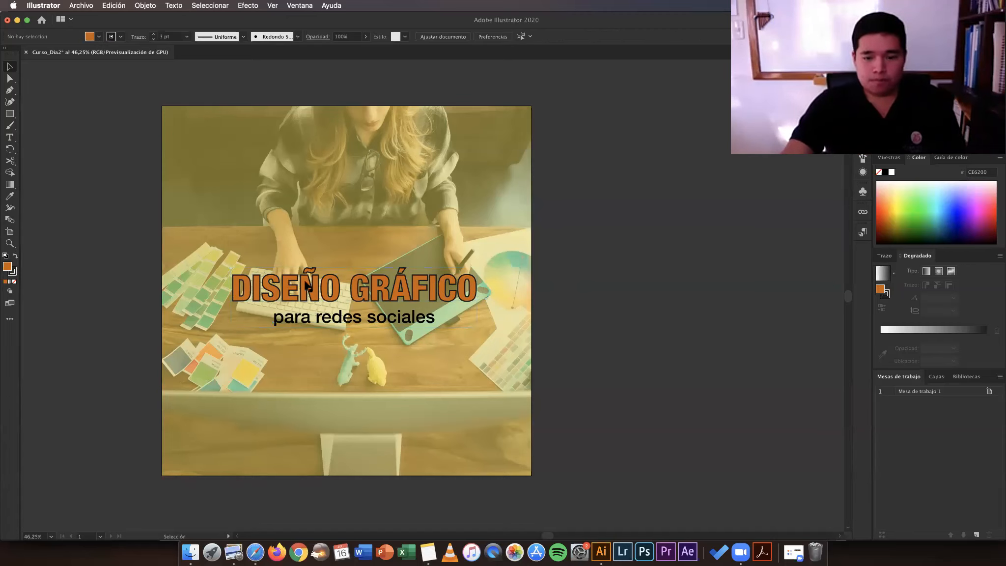
left_click(307, 288)
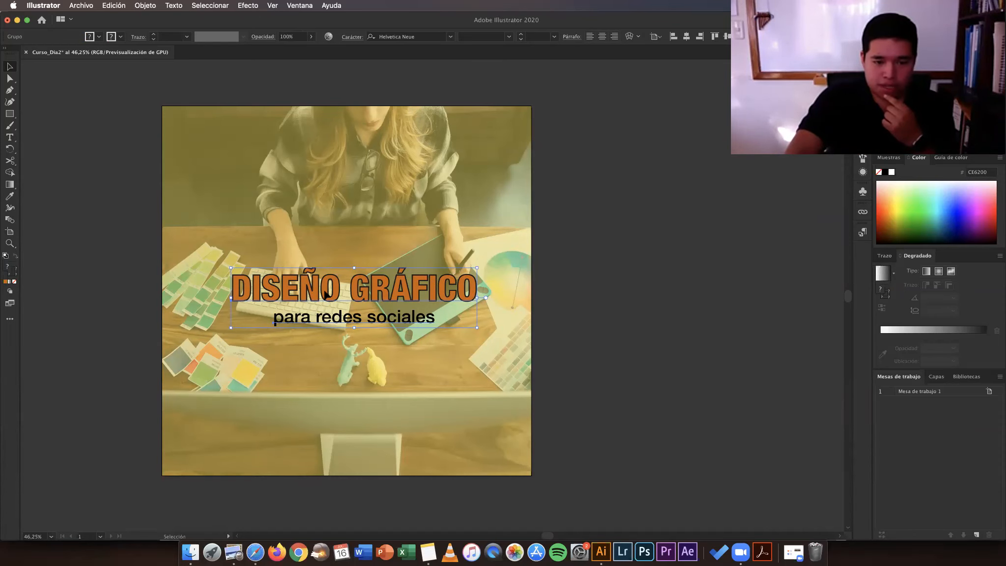
double_click(325, 294)
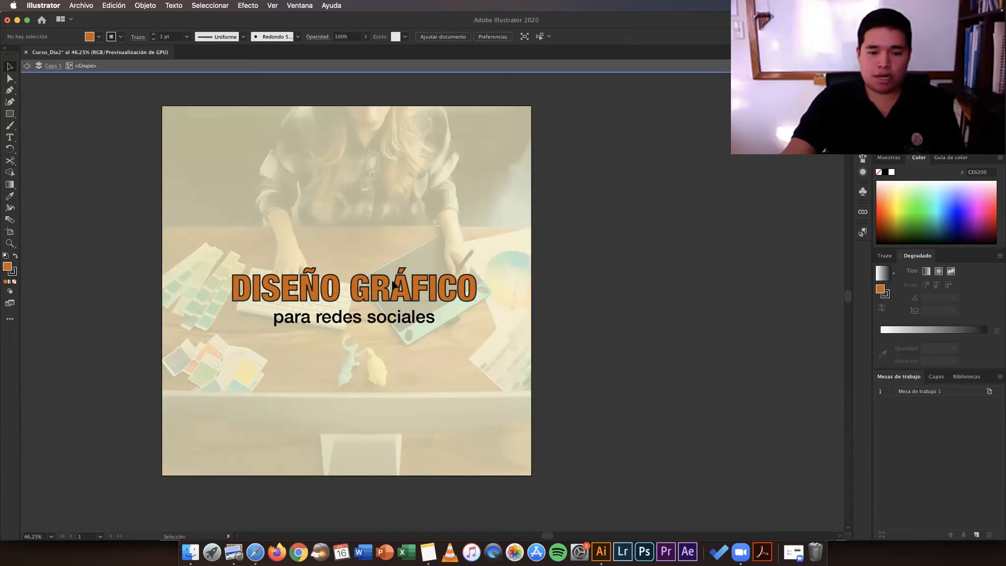
key("Escape")
double_click(405, 289)
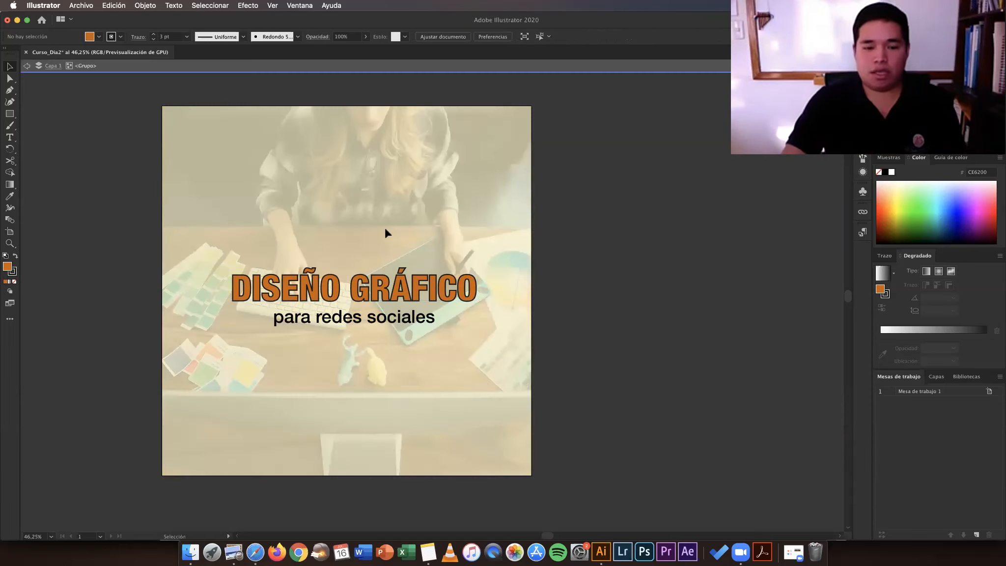
left_click(443, 296)
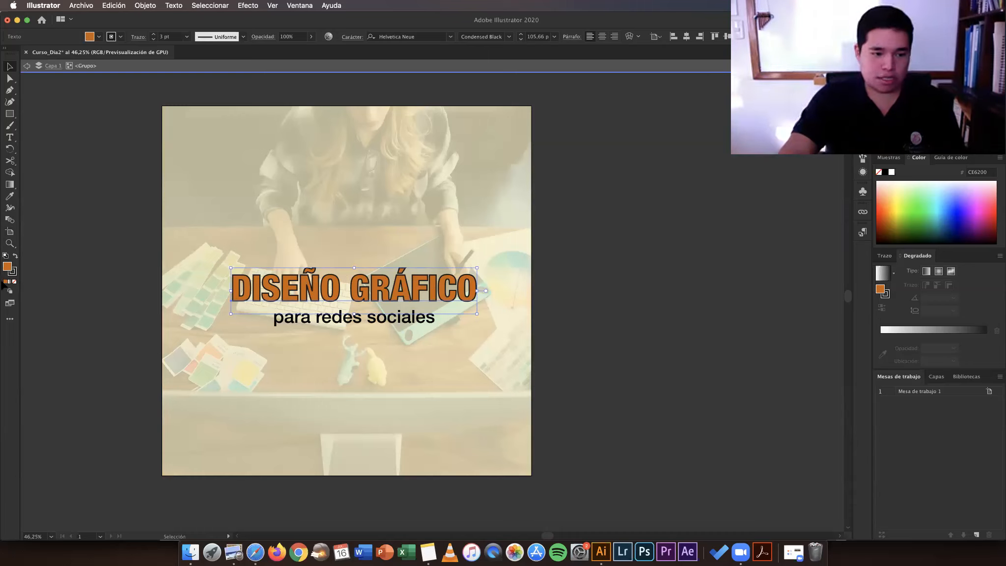
left_click(322, 325)
left_click(327, 300)
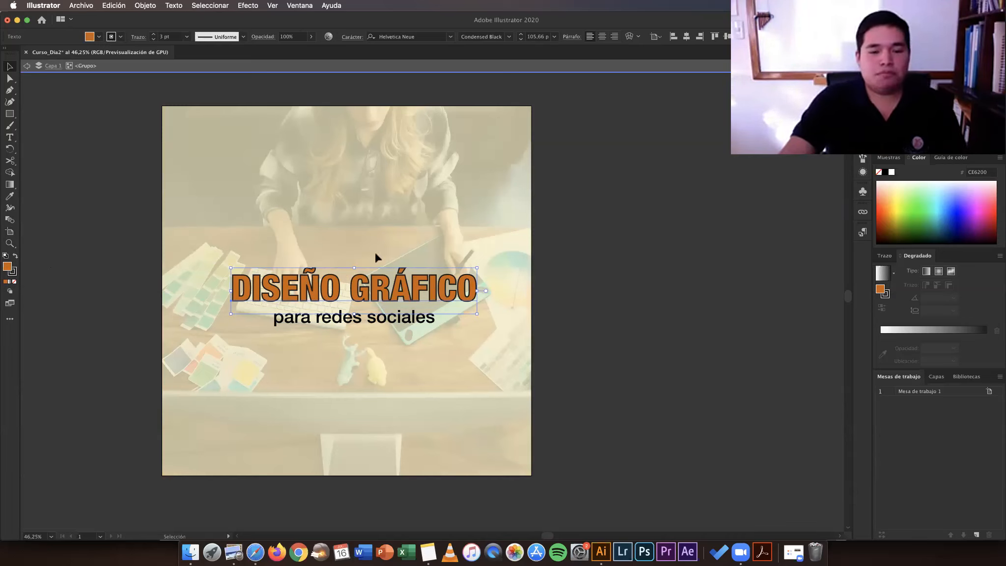
left_click(378, 269)
left_click(382, 294)
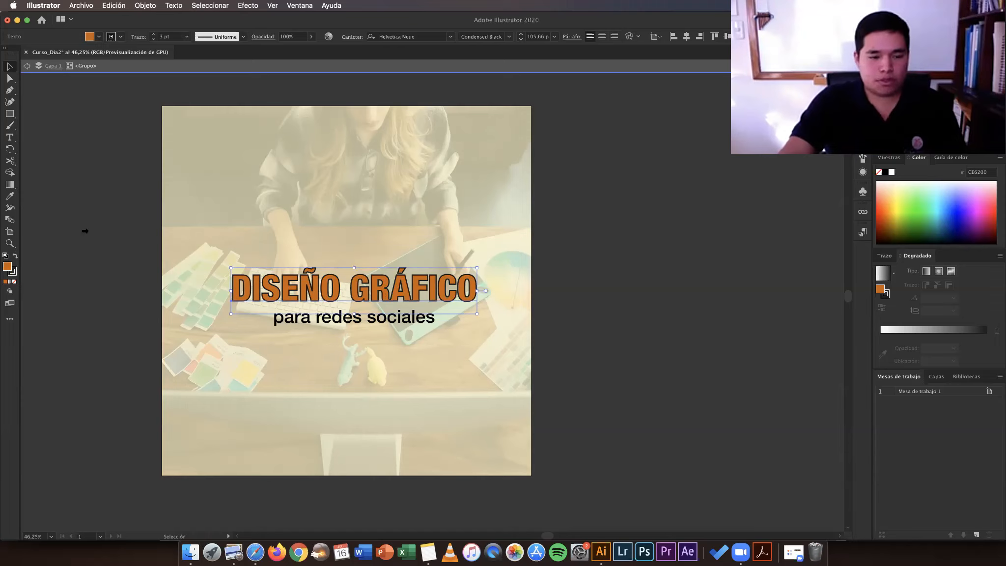
double_click(6, 268)
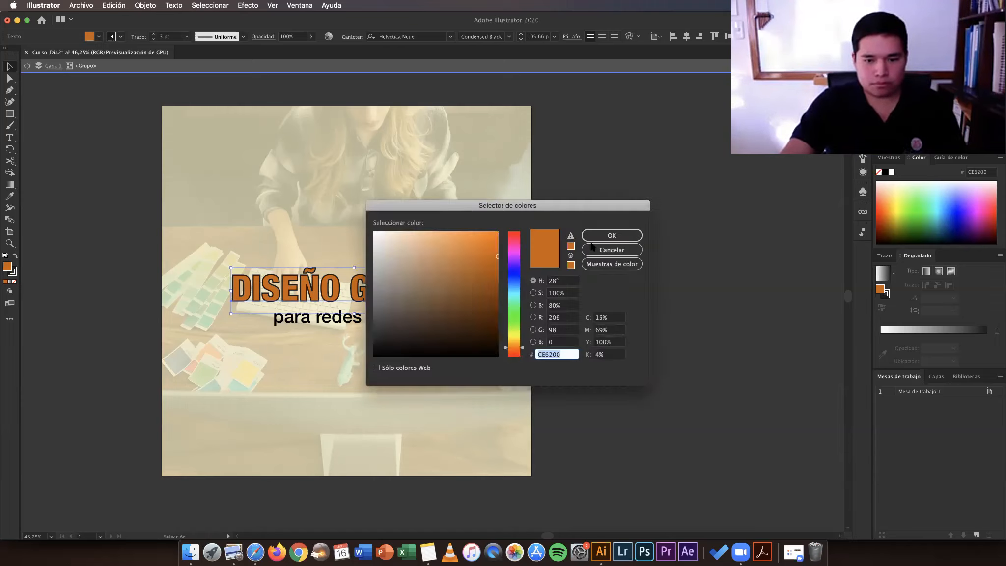
left_click(605, 233)
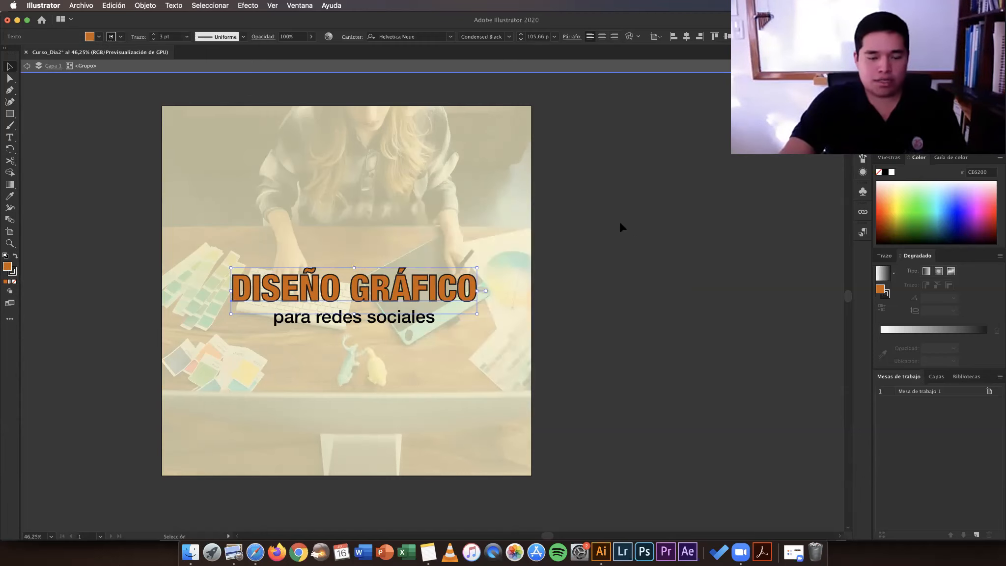
key("Escape")
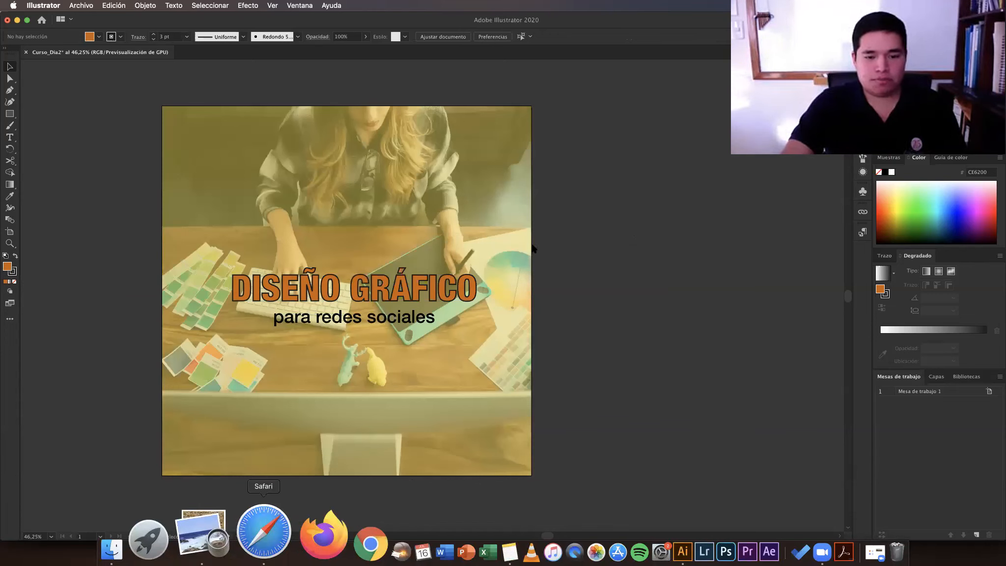
Step: Switch to Adobe Color in Safari, move the shades wheel to yellow, and copy the darkest swatch's hex code #5E5A1F
key("super+Tab")
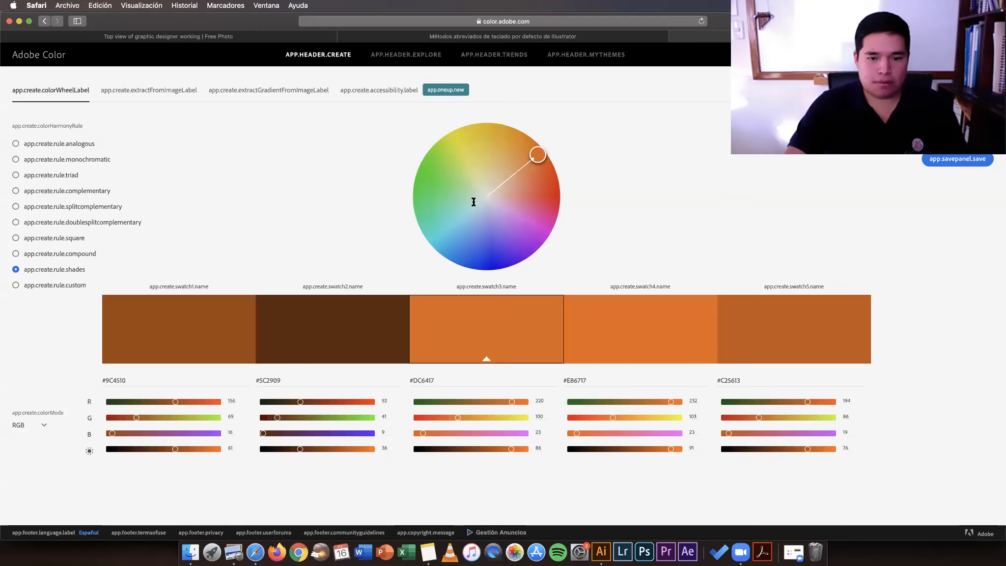
left_click_drag(471, 198, 467, 150)
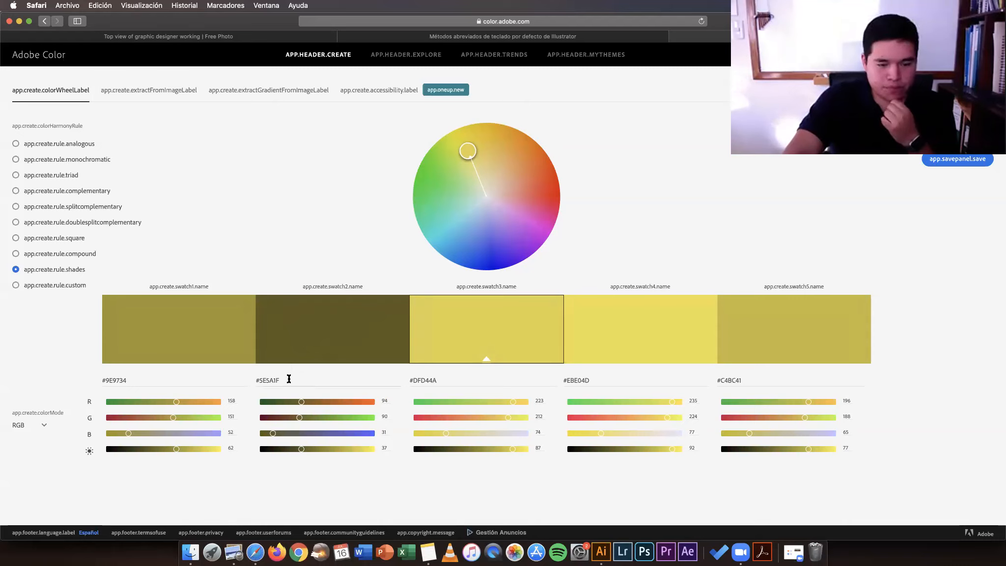
left_click_drag(281, 379, 258, 377)
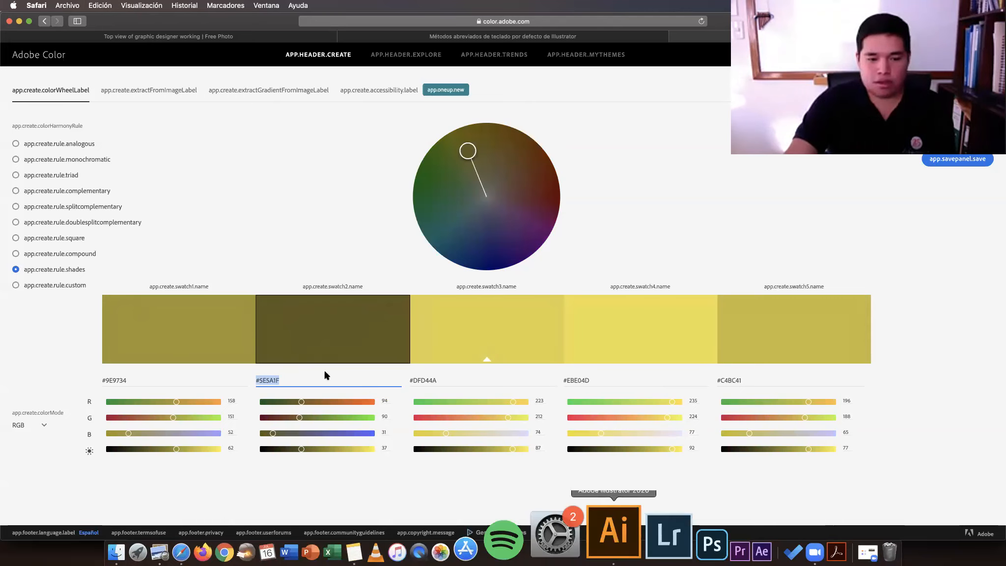
left_click(284, 380)
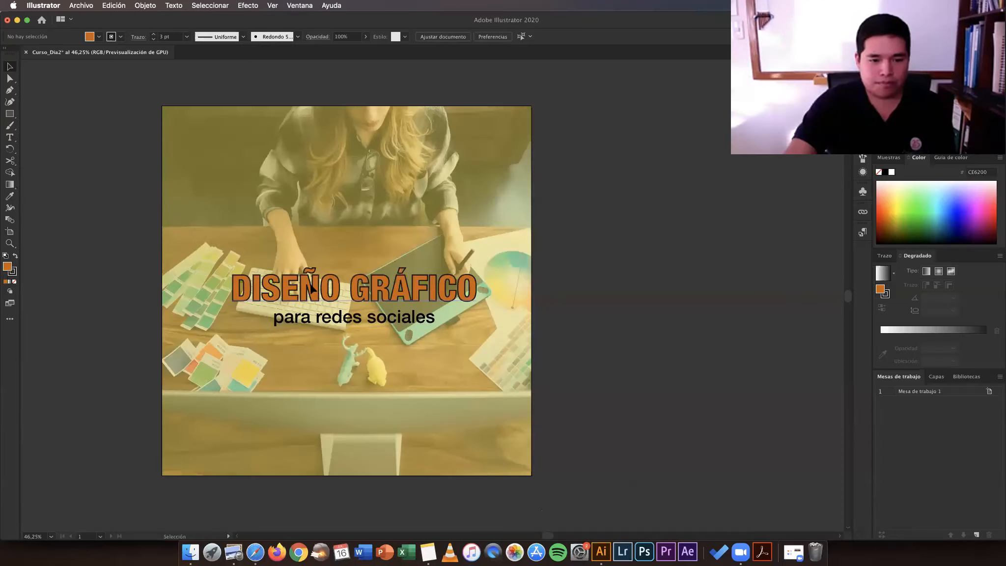
Step: Set the fill of the DISEÑO GRÁFICO title inside the text group to 5E5A1F in Illustrator, and leave group isolation
double_click(355, 321)
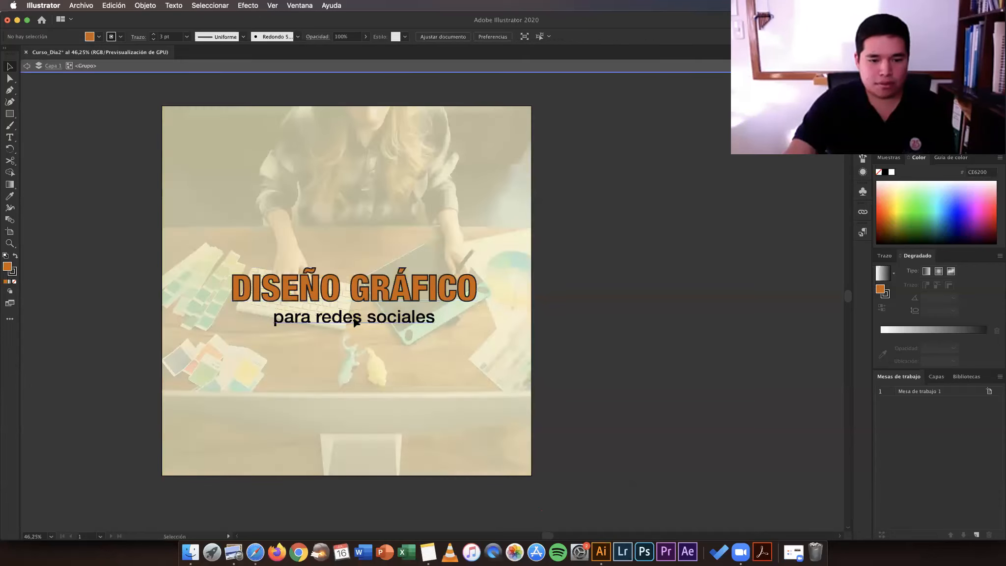
left_click(355, 321)
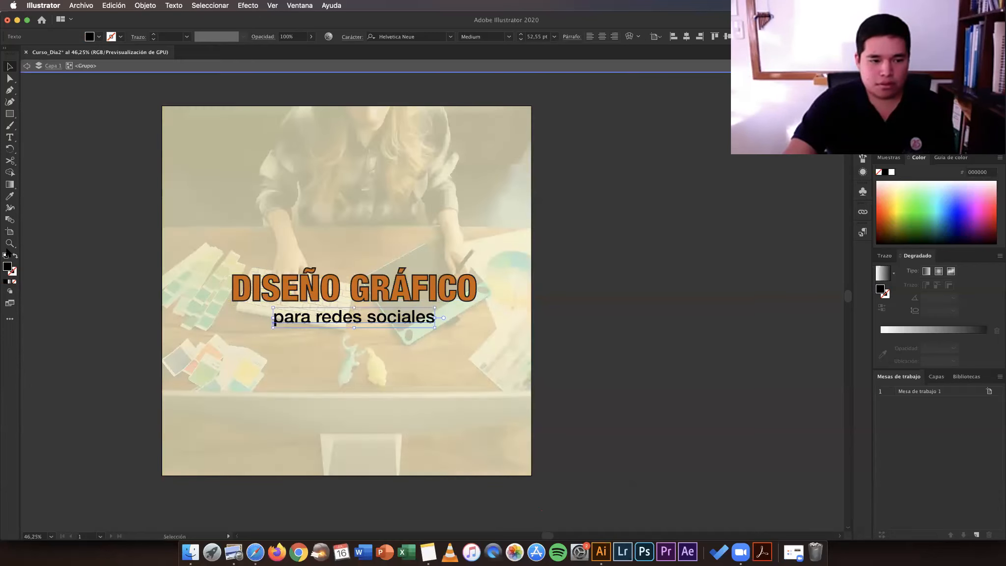
left_click(323, 278)
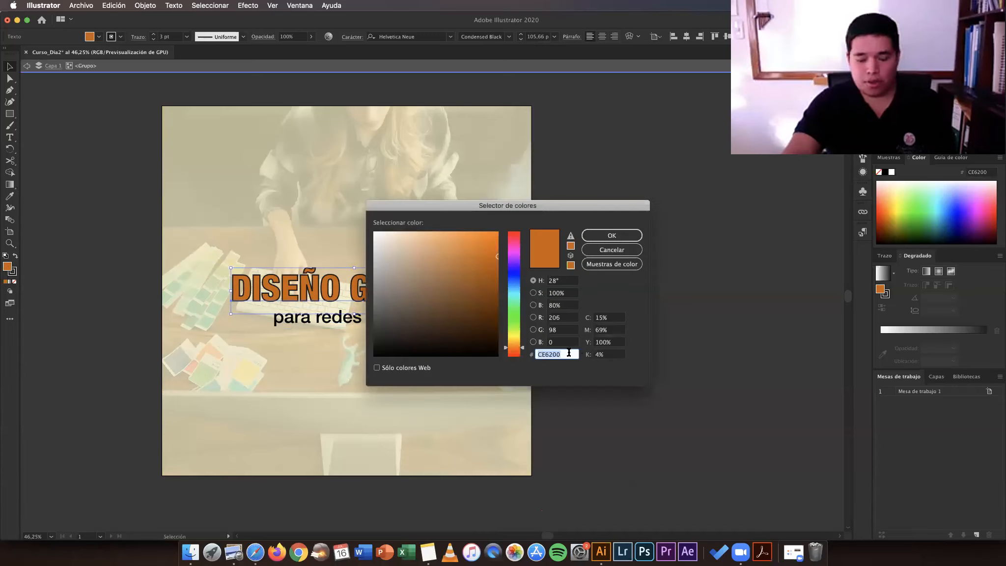
type("#5E5A1")
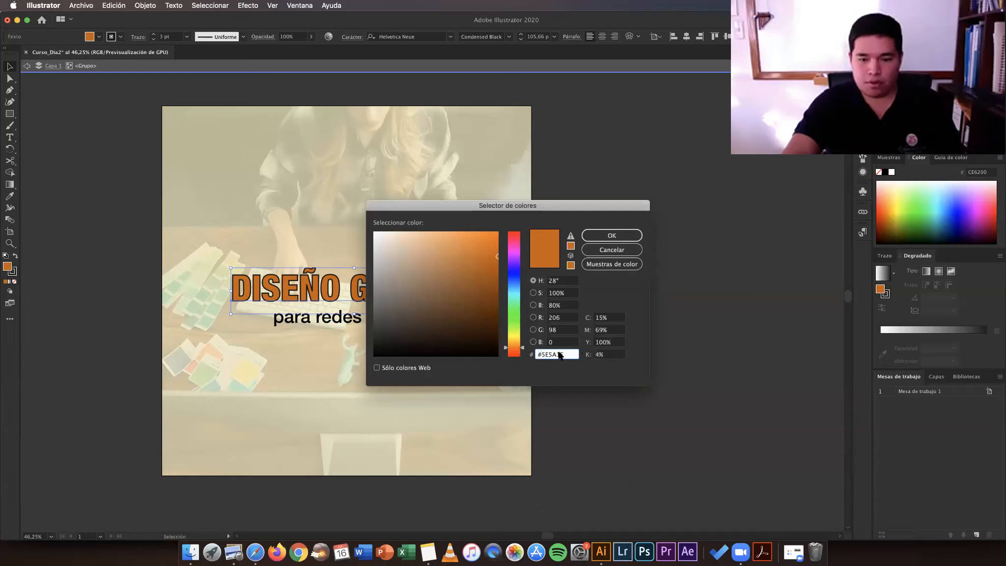
left_click(541, 354)
key("BackSpace")
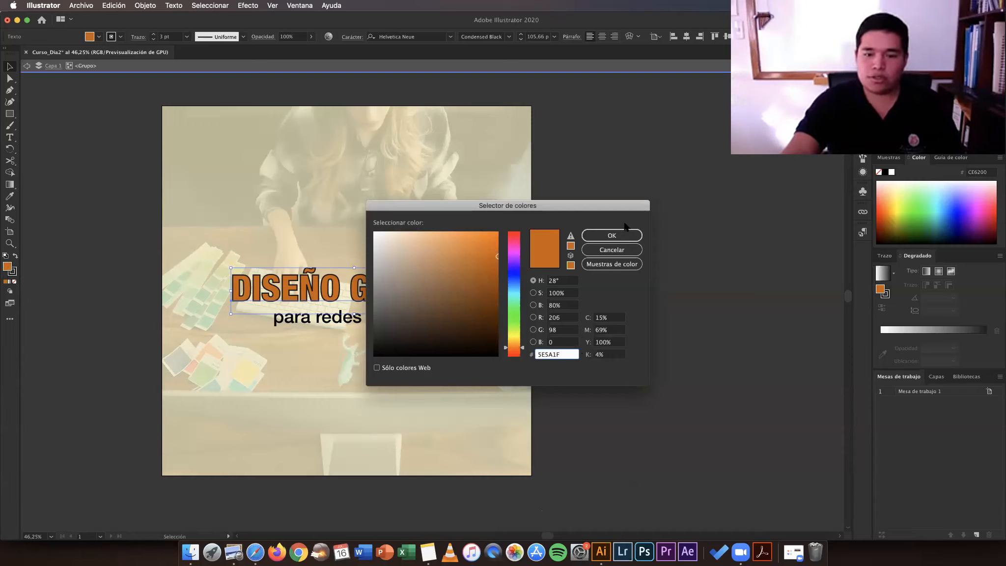
left_click(608, 235)
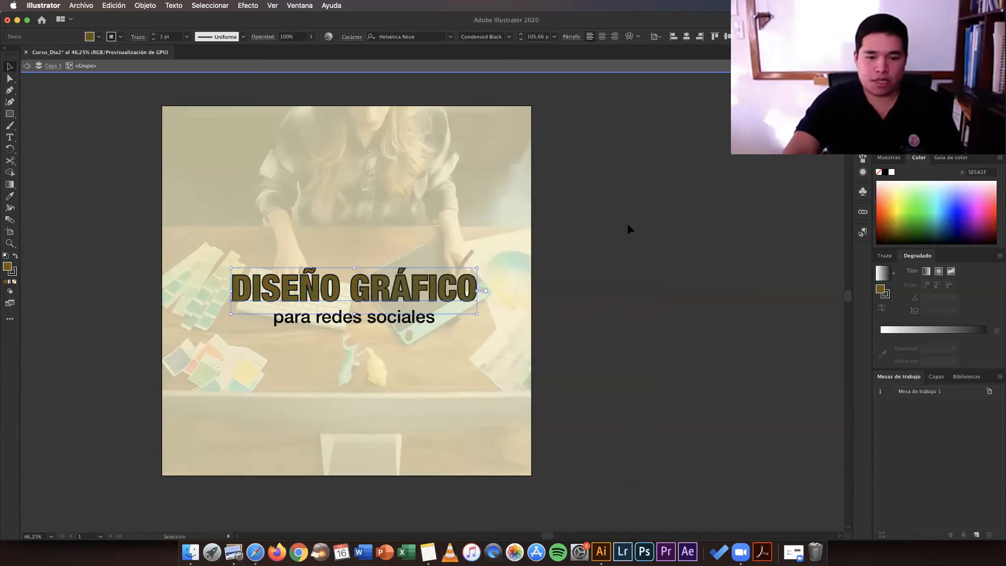
left_click(629, 228)
double_click(659, 219)
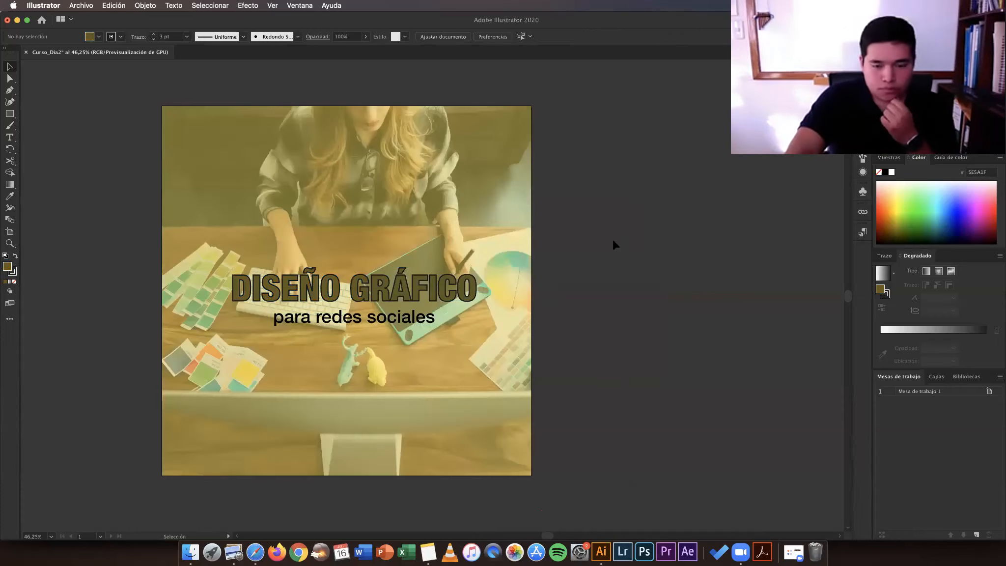
double_click(379, 291)
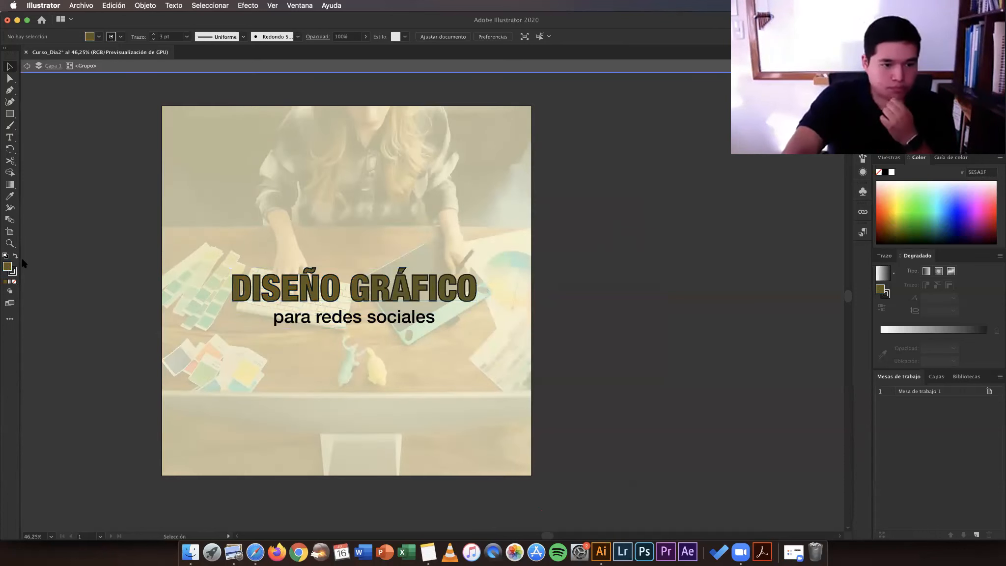
double_click(7, 266)
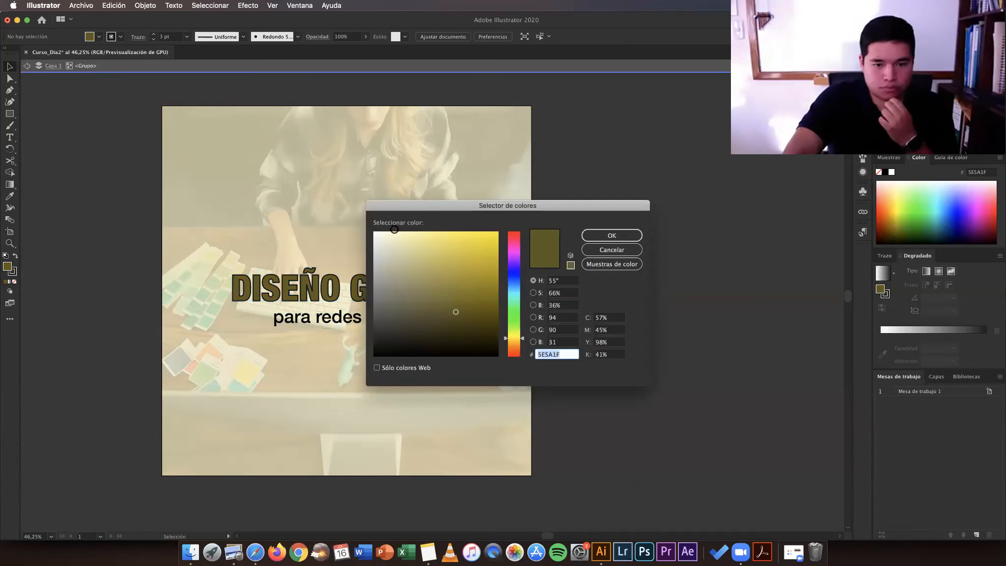
left_click(376, 234)
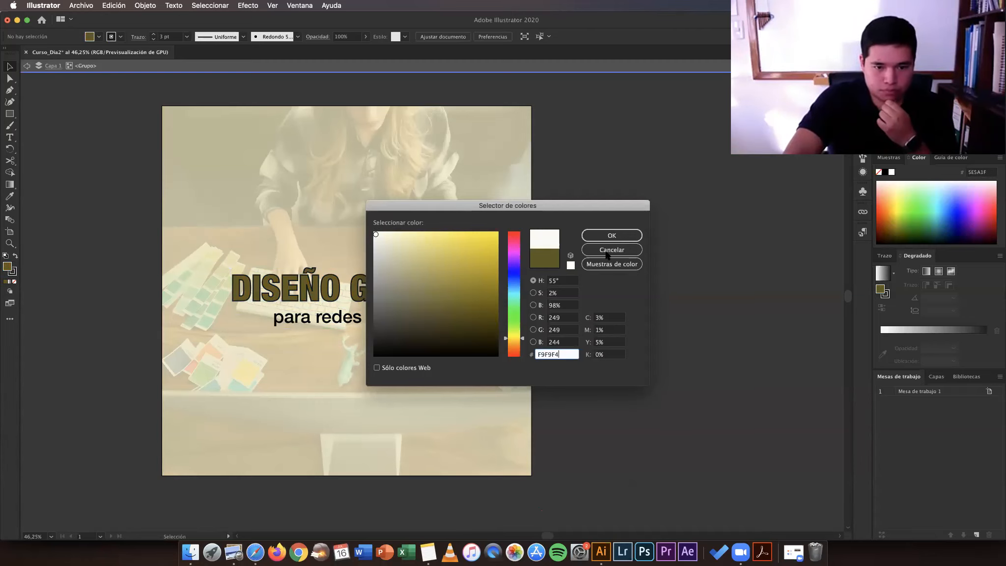
key("Escape")
key("Escape")
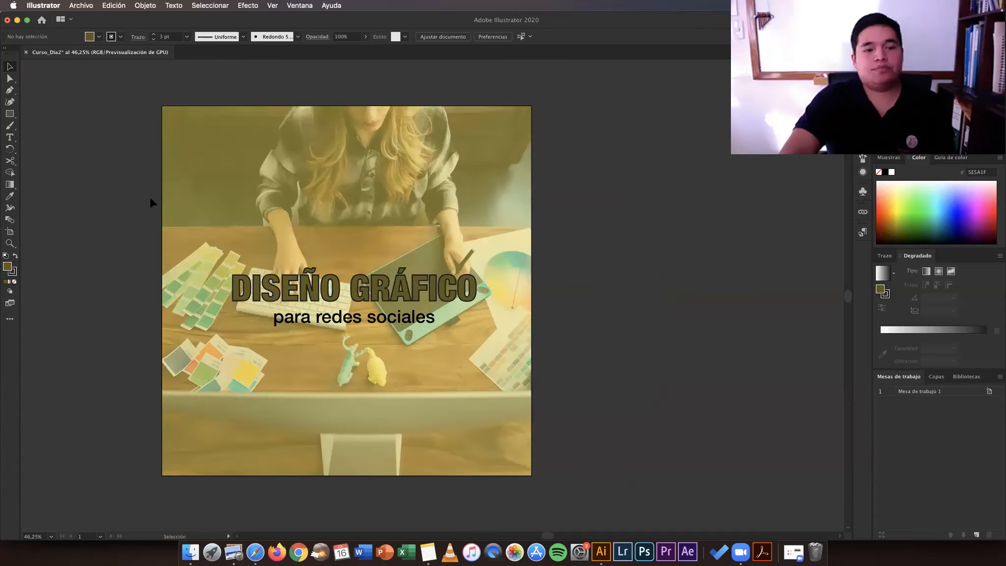
Step: Unlock all locked objects and move the DISEÑO GRÁFICO text group off the artboard to its right side
scroll(170, 195, "left", 2)
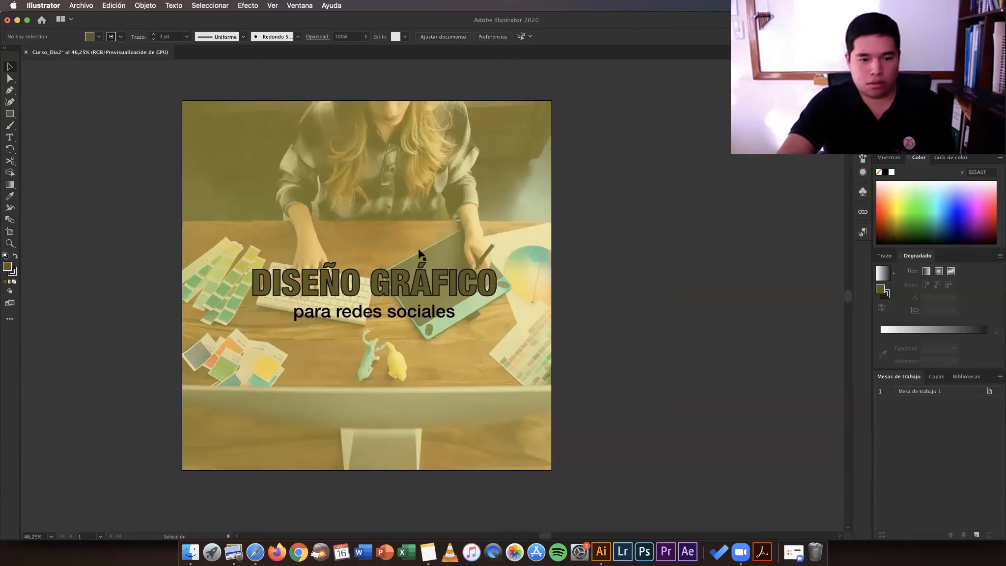
left_click(427, 316)
left_click(94, 254)
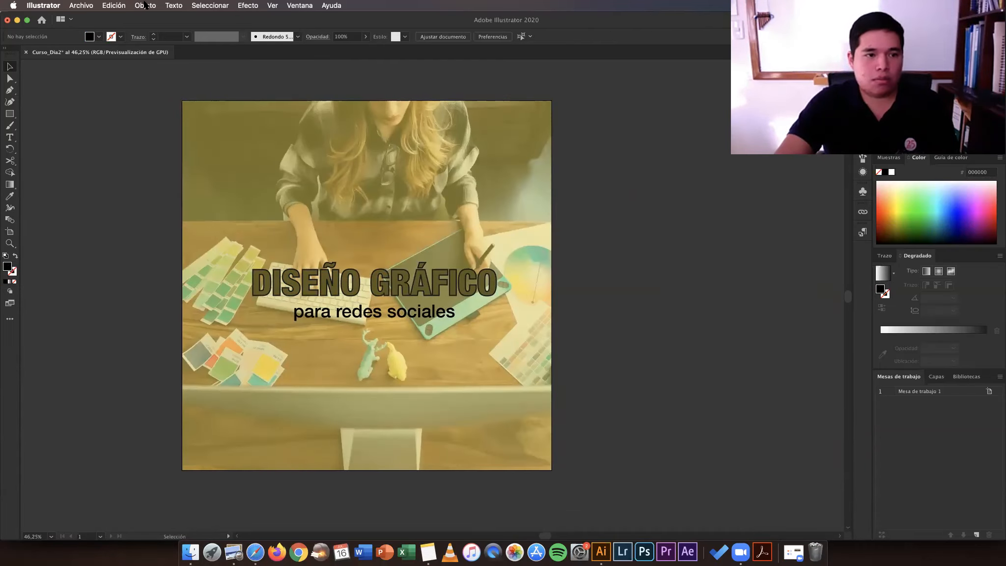
left_click(145, 5)
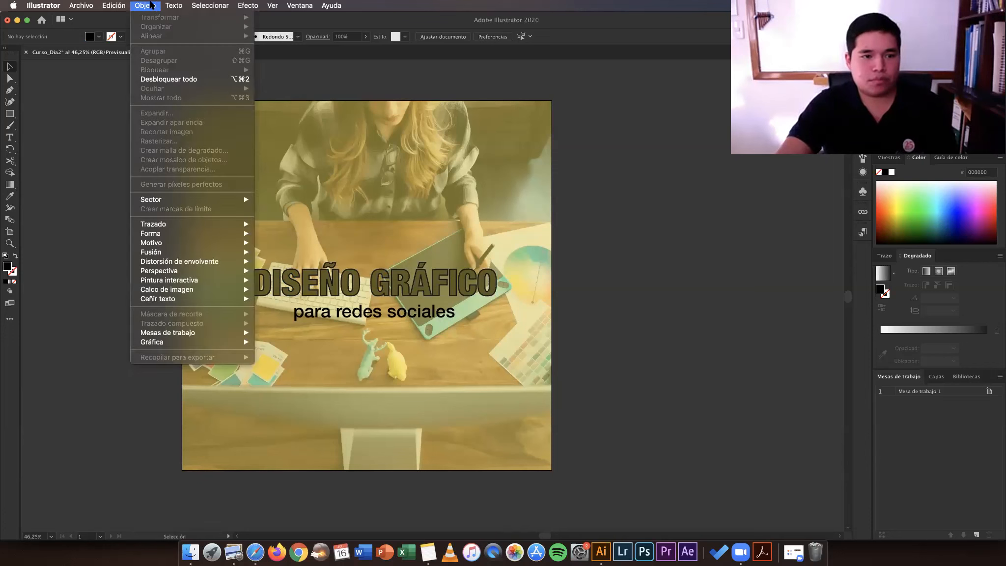
left_click(328, 149)
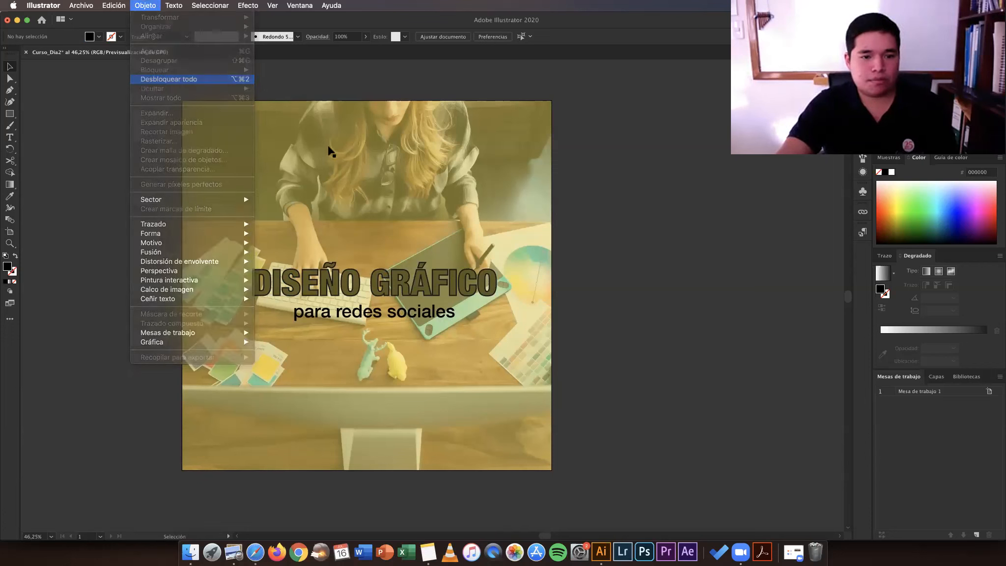
left_click_drag(413, 281, 746, 264)
left_click(678, 263)
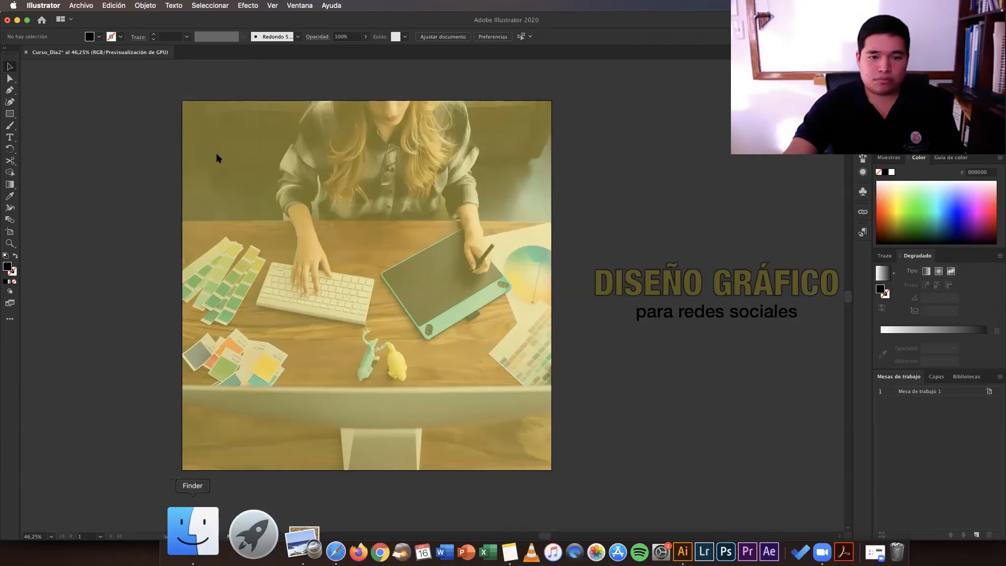
Step: Place LogoUPS_Blanco.png from the Documents folder into the design and set it off the artboard above the text group
left_click(193, 530)
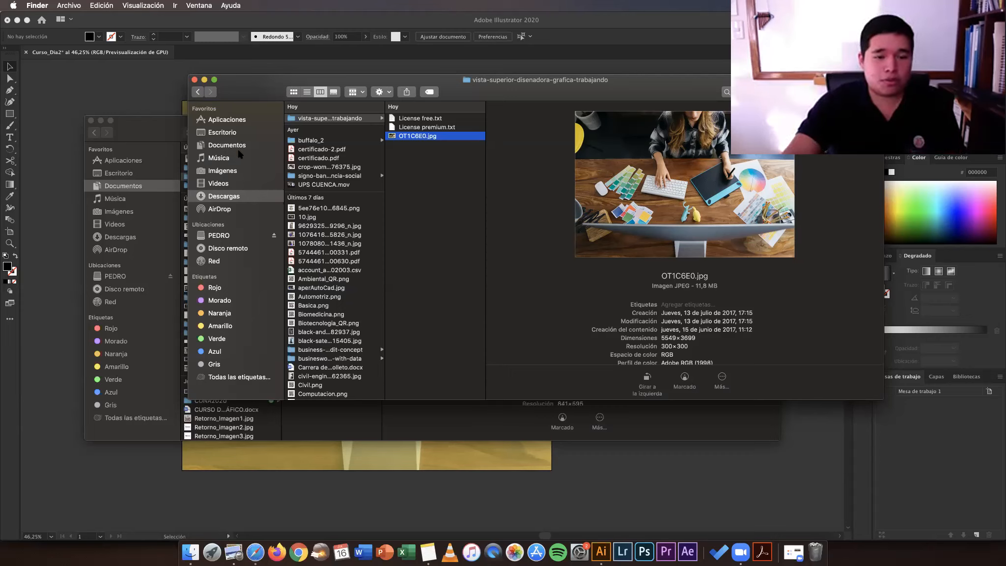
key("super+shift+o")
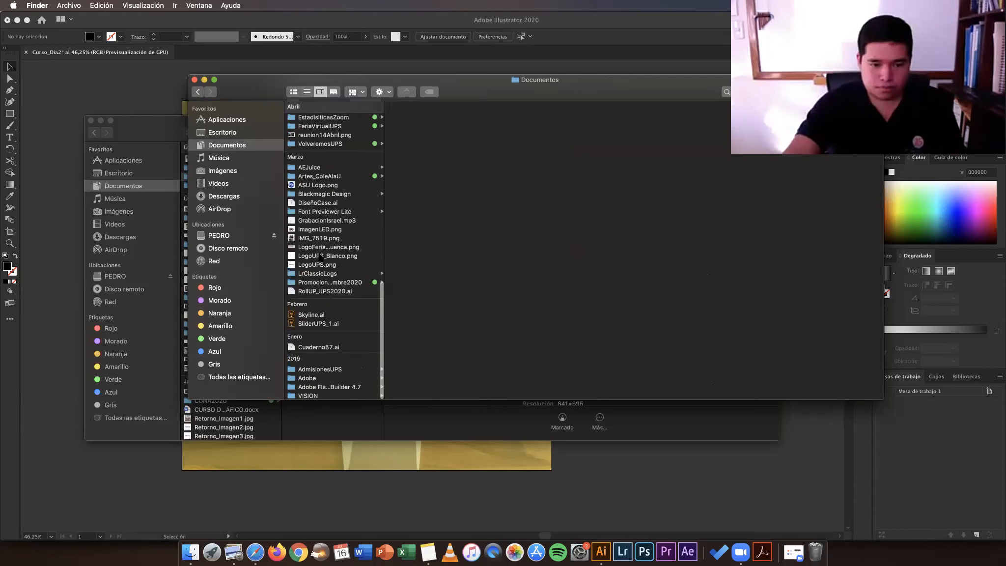
left_click(318, 261)
left_click(319, 256)
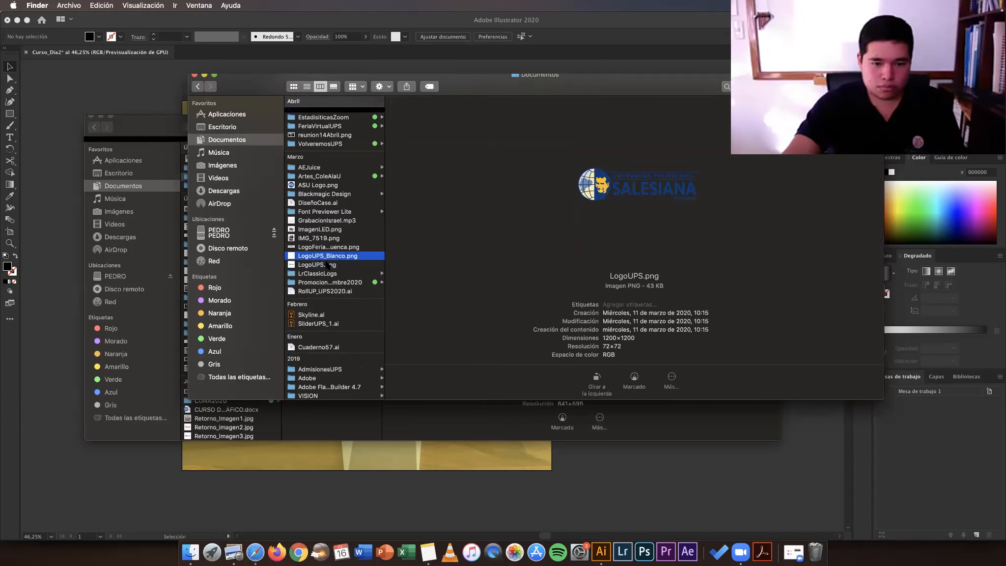
left_click_drag(88, 87, 87, 86)
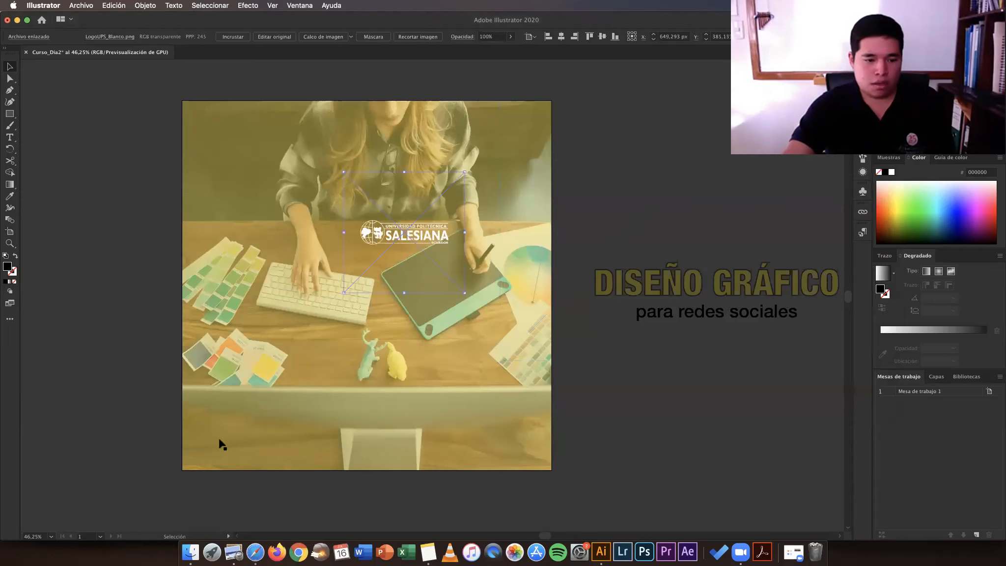
Step: Place LogoUPS.png from the Documents folder into the design, shrink it, and set it off the artboard below the white logo
left_click(190, 552)
left_click(318, 255)
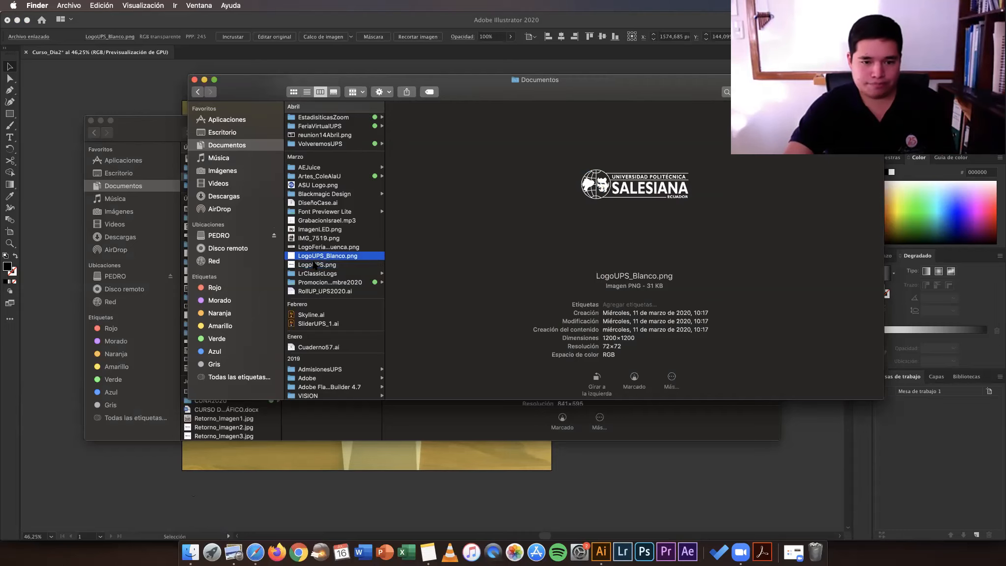
left_click_drag(317, 265, 635, 363)
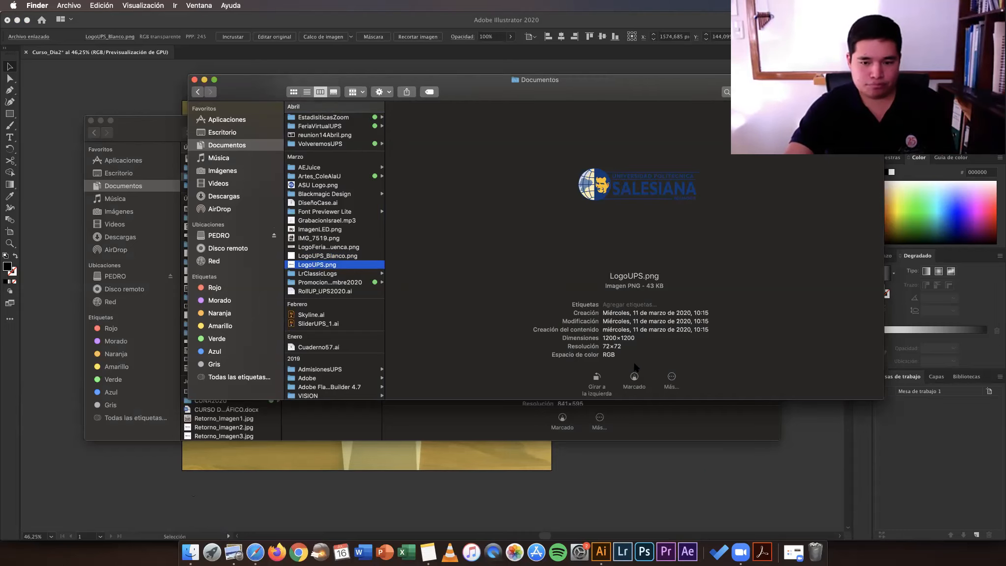
key("super+o")
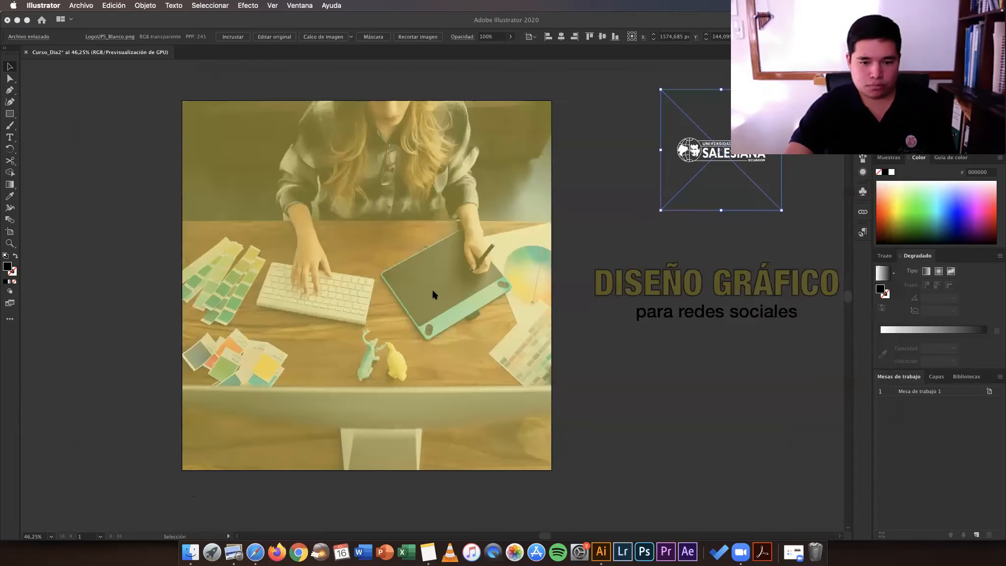
key("Down")
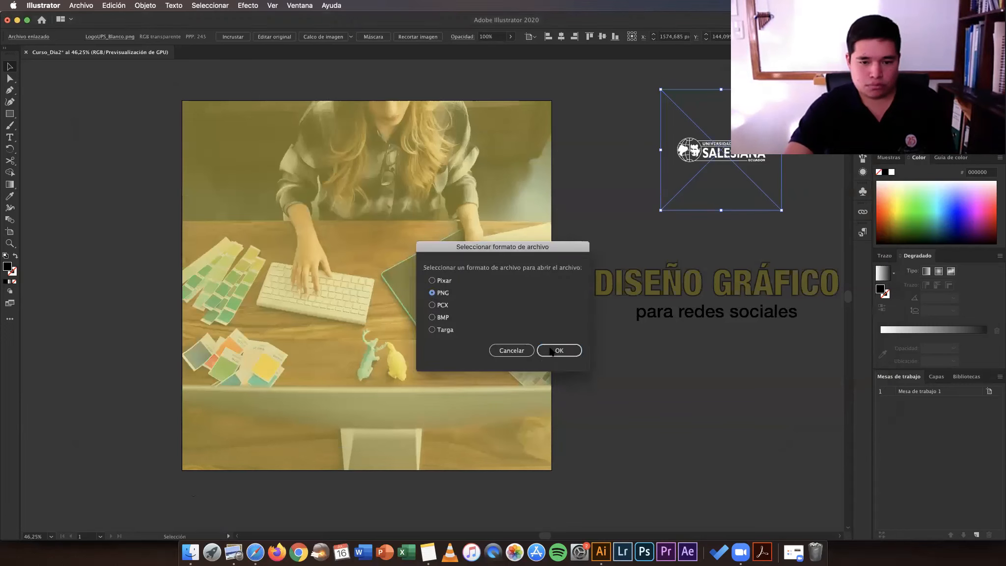
left_click(551, 350)
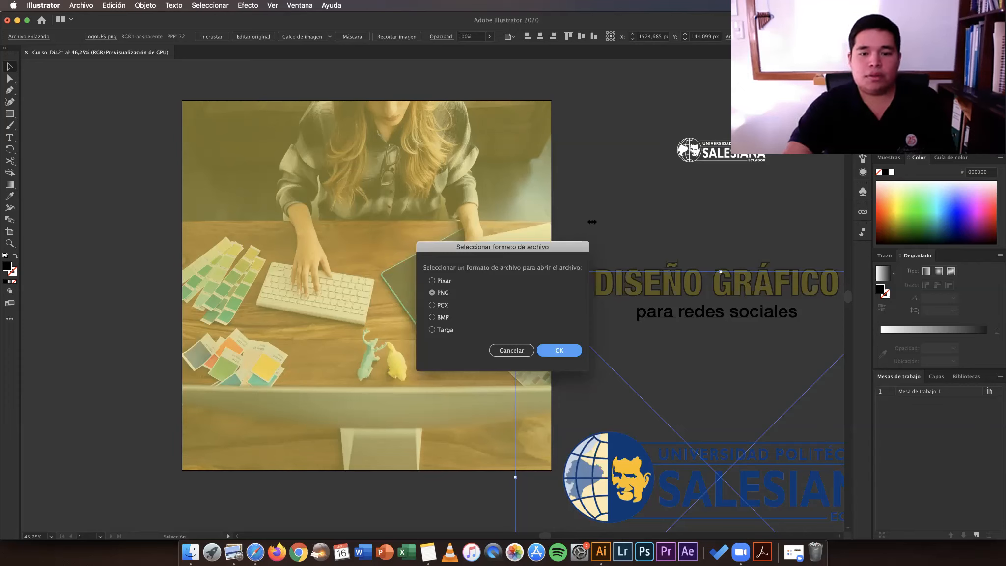
key("Return")
left_click_drag(266, 233, 635, 184)
key("Escape")
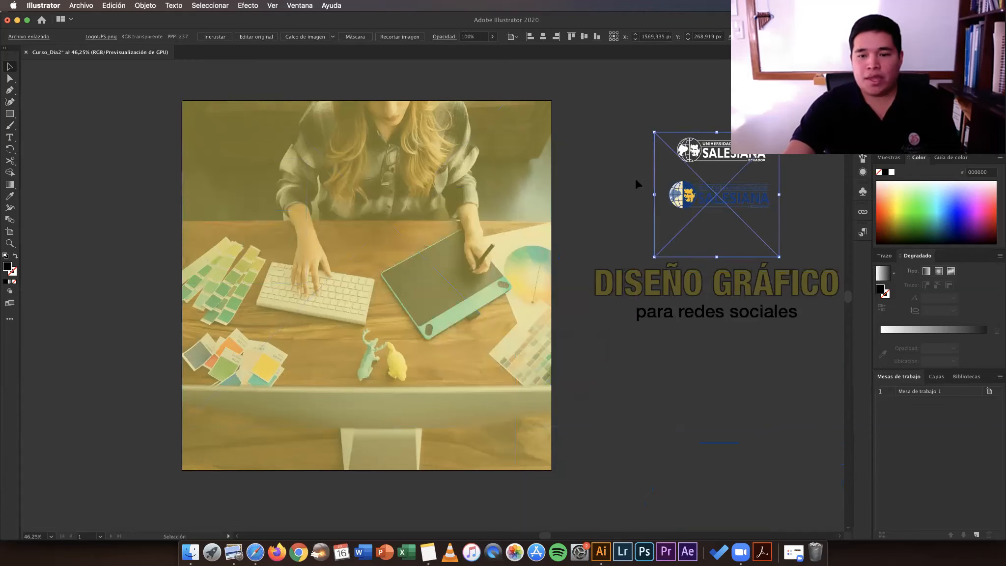
left_click(636, 183)
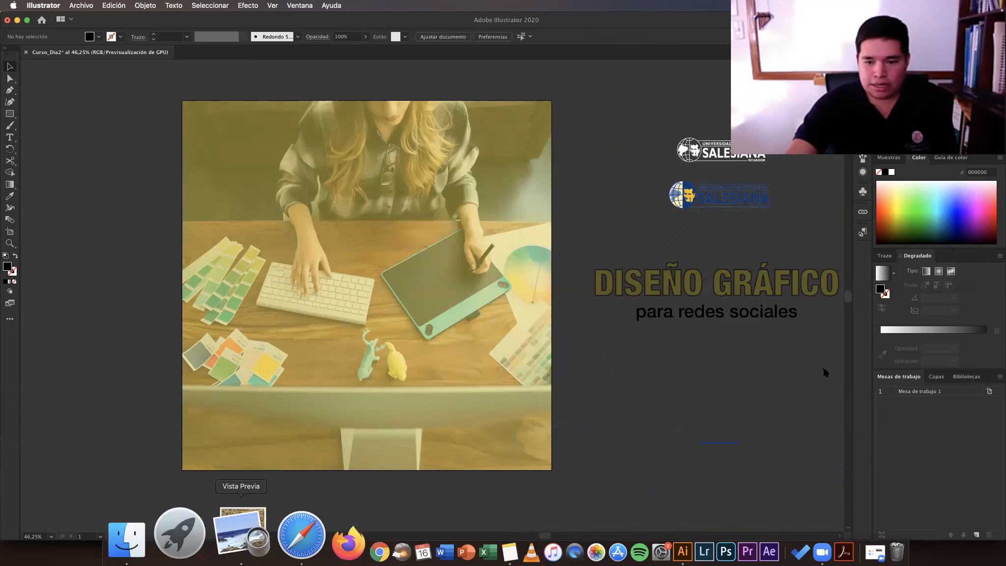
left_click(192, 533)
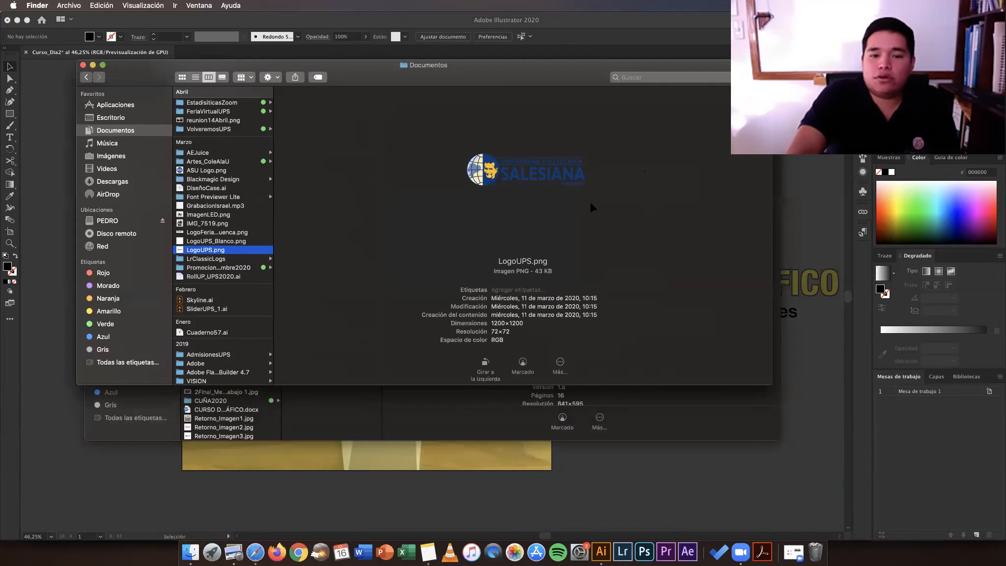
key("super+h")
left_click(544, 172)
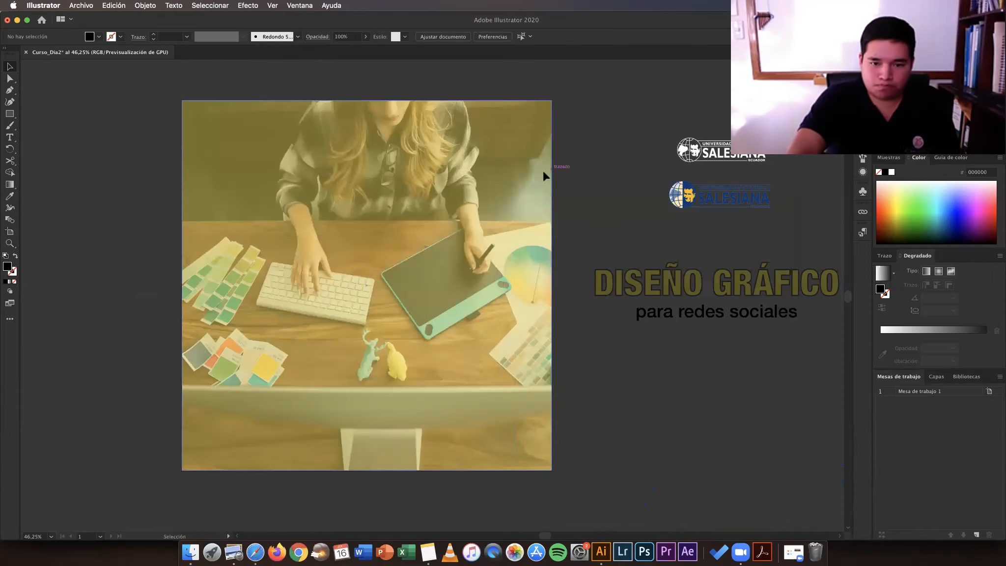
left_click(609, 165)
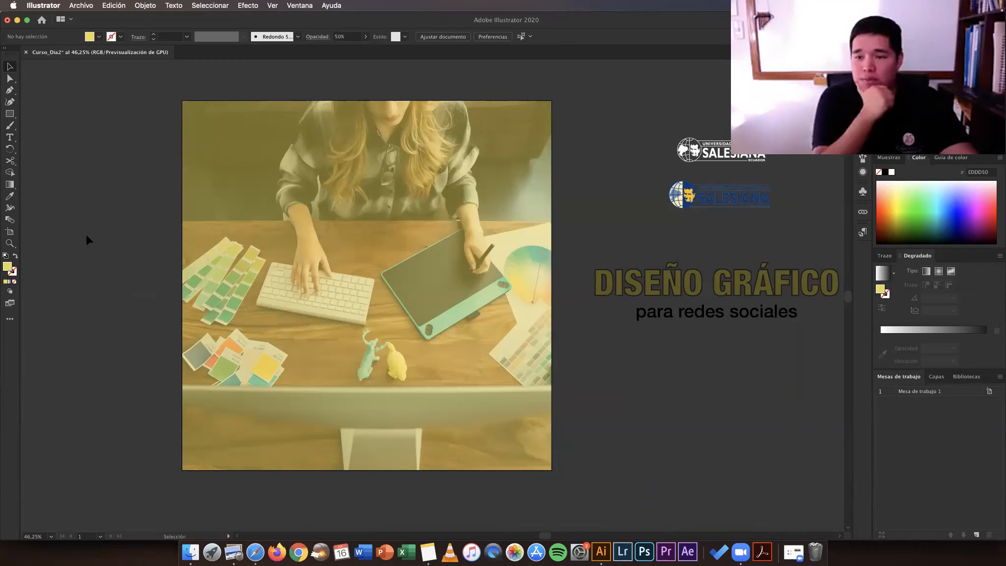
Step: Move the blue and yellow Salesiana logo closer to the artboard's right edge
left_click(289, 253)
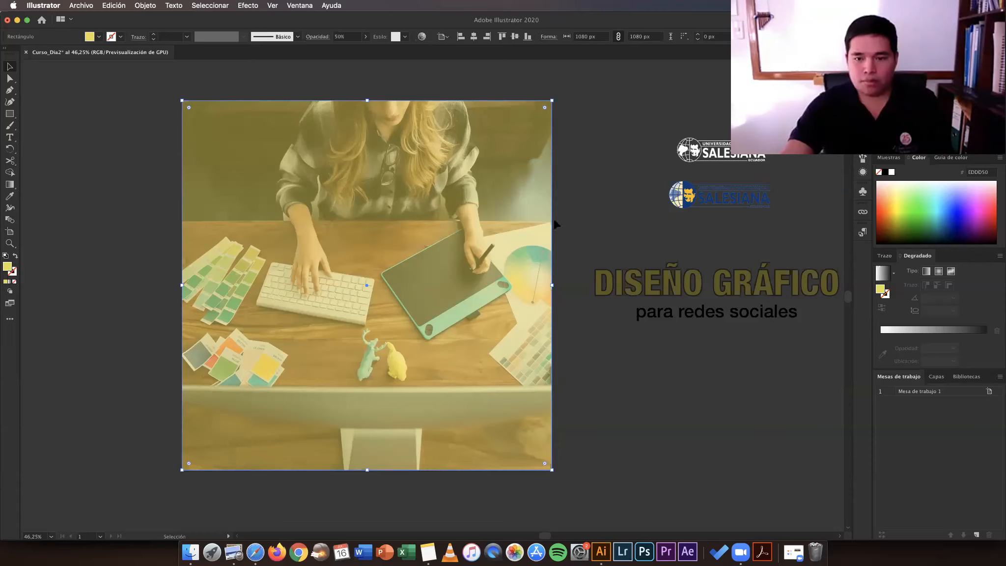
left_click_drag(698, 198, 593, 214)
key("super+shift+a")
key("z")
left_click(577, 251)
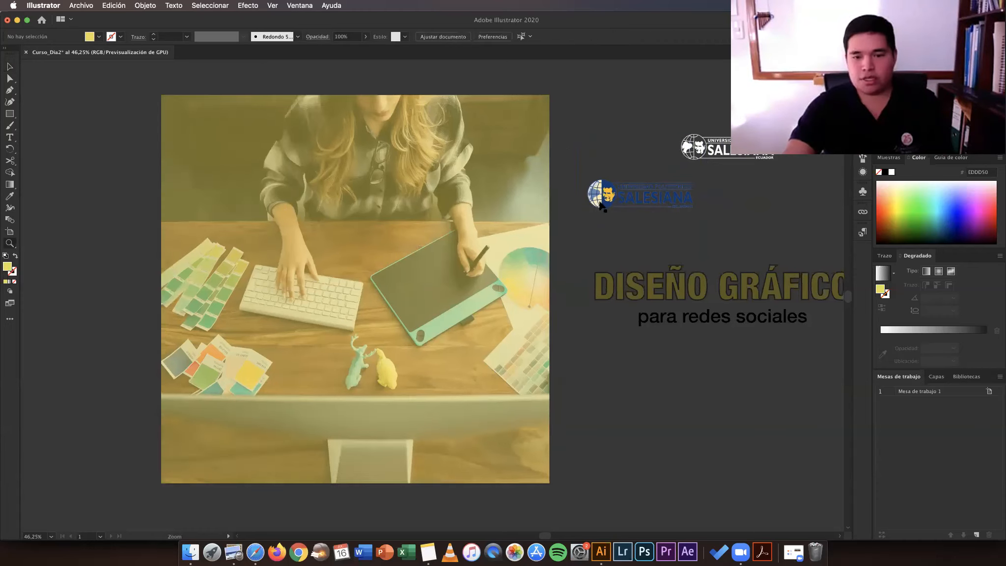
scroll(445, 184, "up", 5)
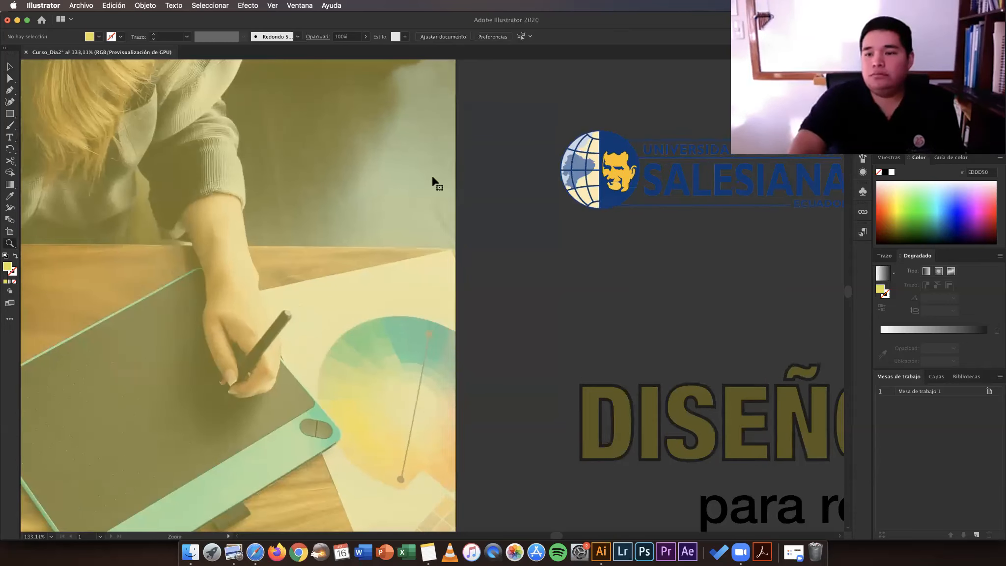
Step: Recolour the overlay rectangle over the photo with the blue 003976 sampled from the Salesiana logo using the Eyedropper
scroll(433, 180, "up", 5)
key("v")
left_click(319, 134)
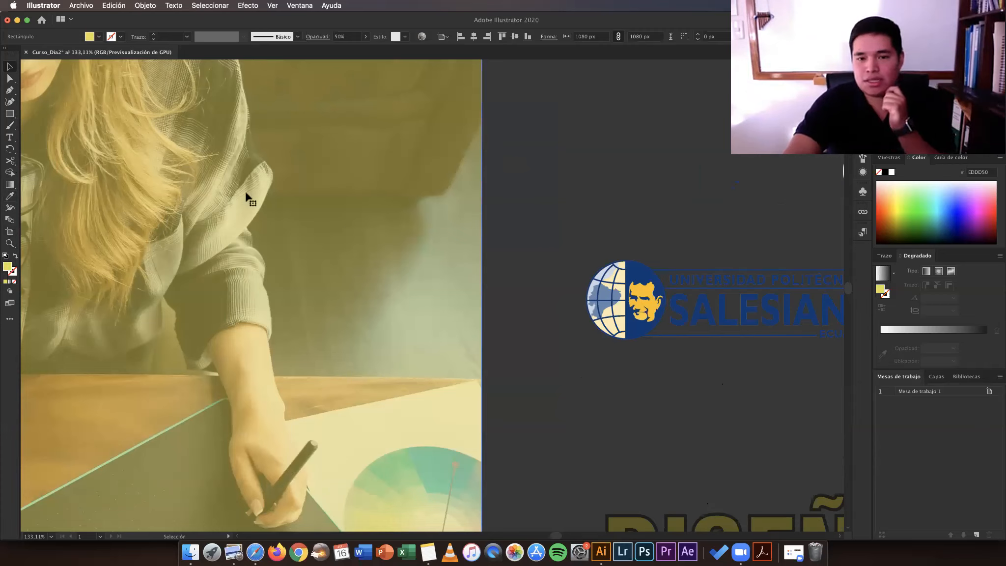
key("i")
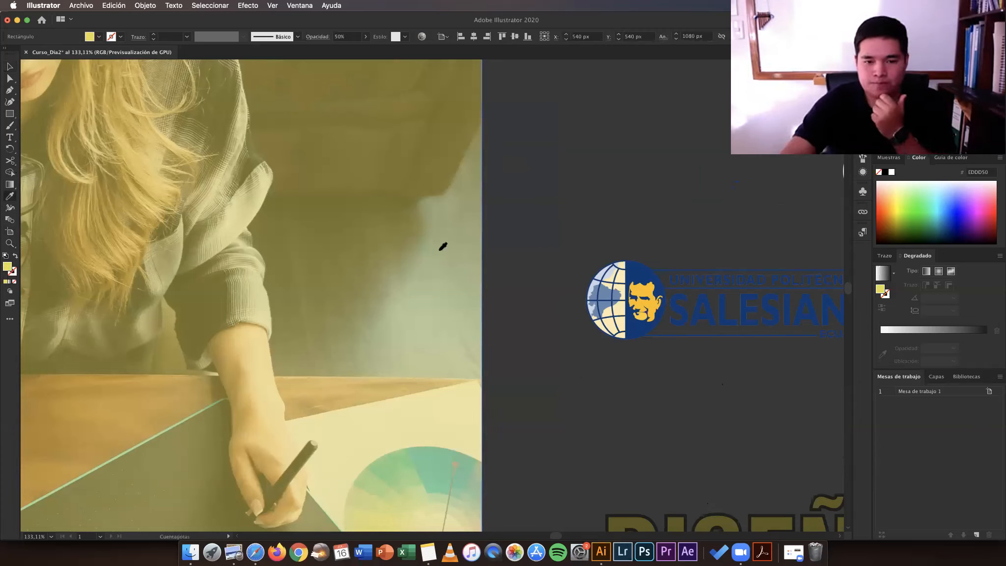
key("v")
left_click(442, 189)
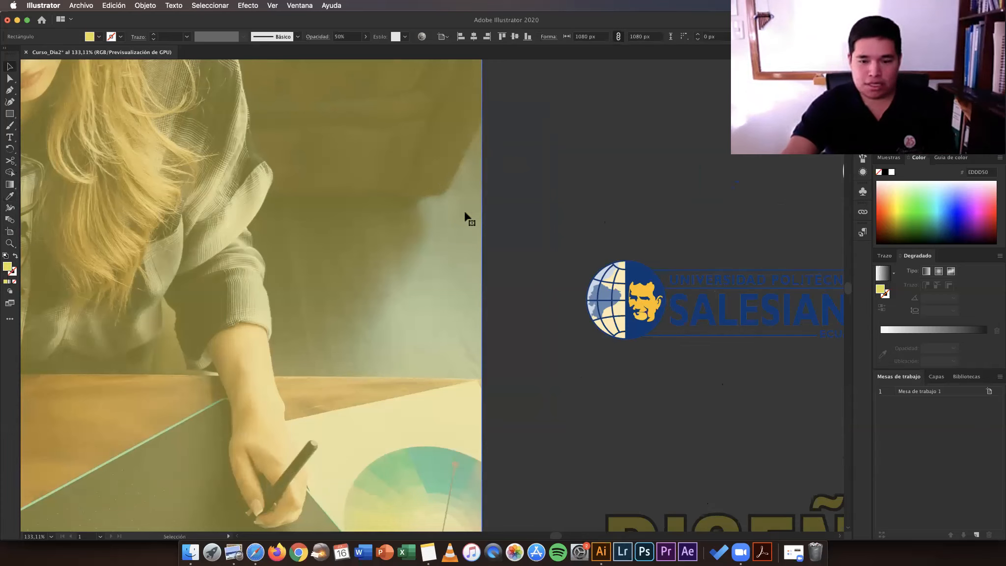
left_click(674, 251)
key("i")
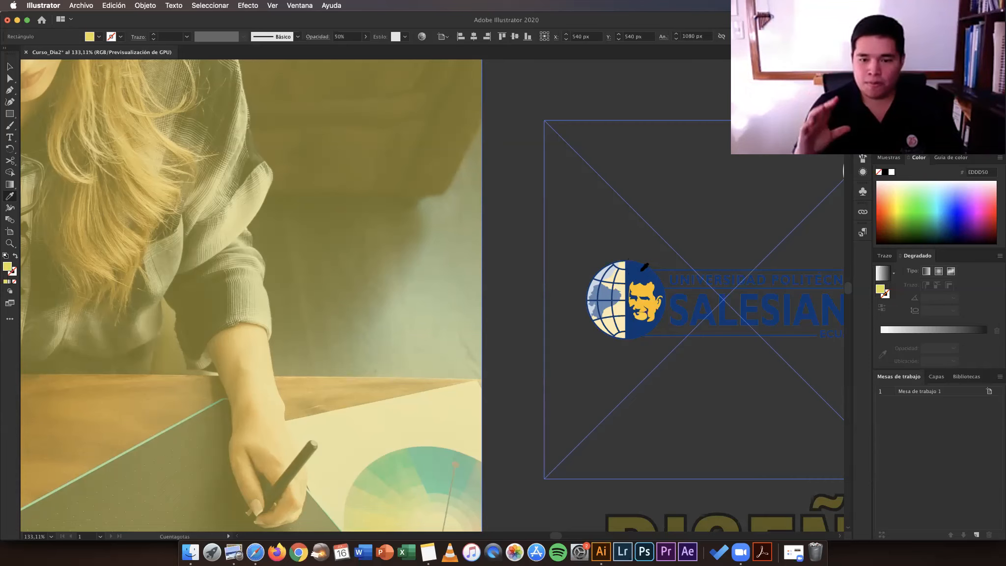
left_click(642, 269)
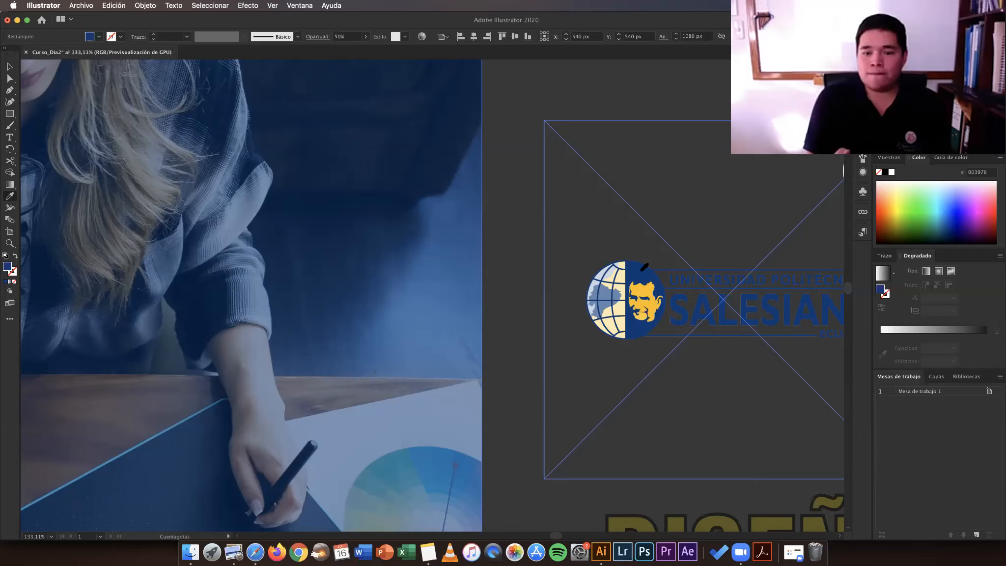
Step: Try the logo's yellow FCC000 as the overlay's fill, and sample the logo's blue 003976 for it again
key("v")
left_click(418, 226)
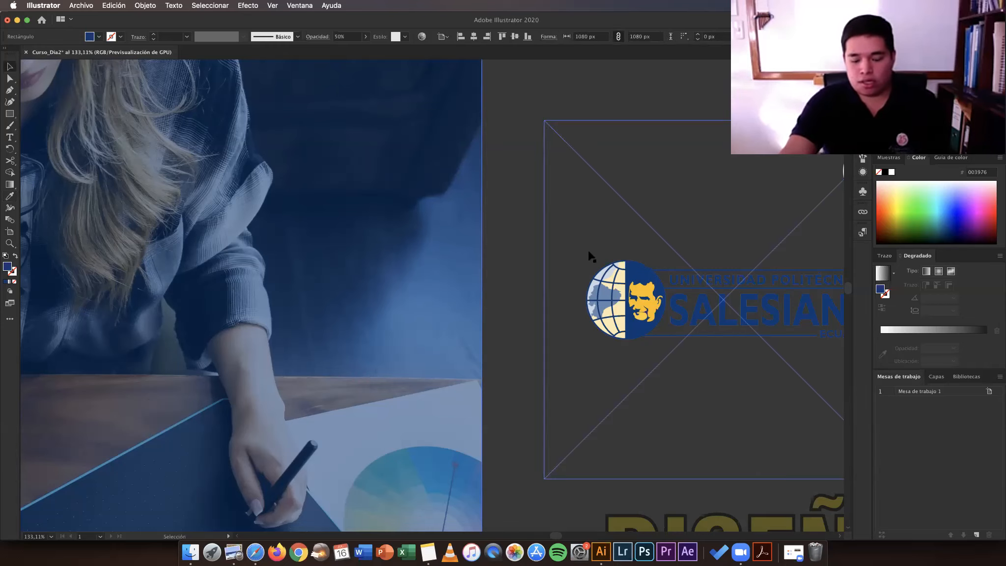
key("i")
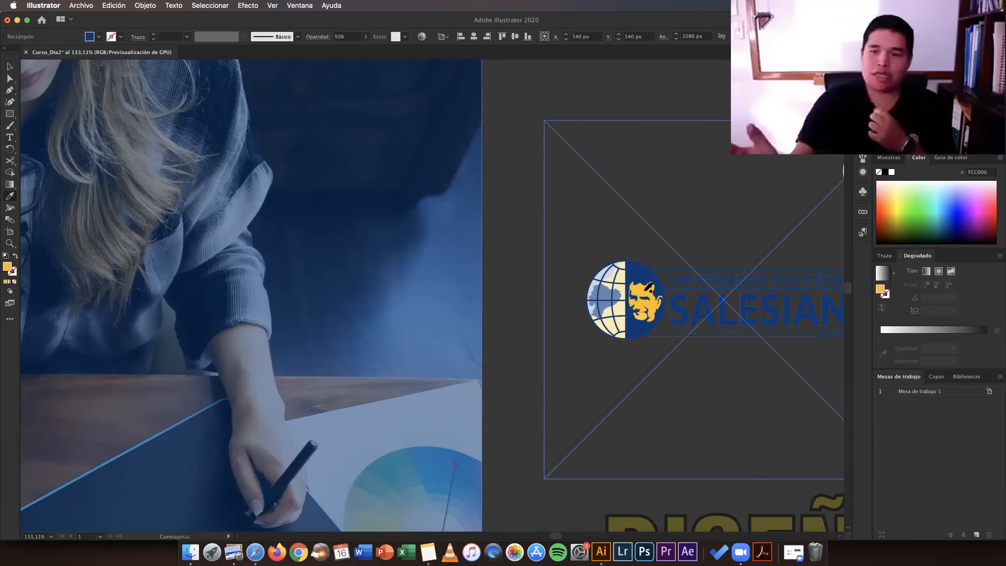
left_click(638, 302)
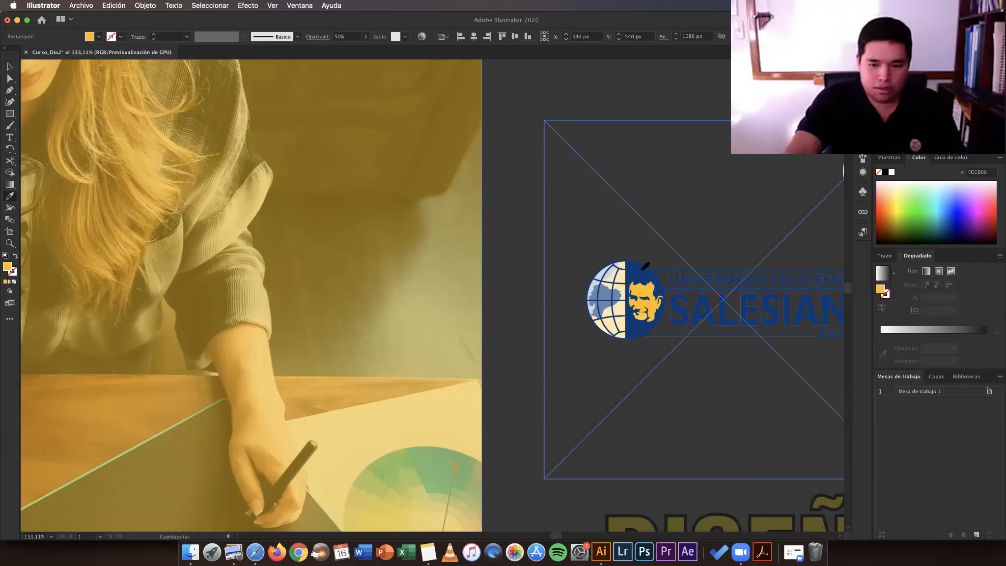
left_click(641, 269)
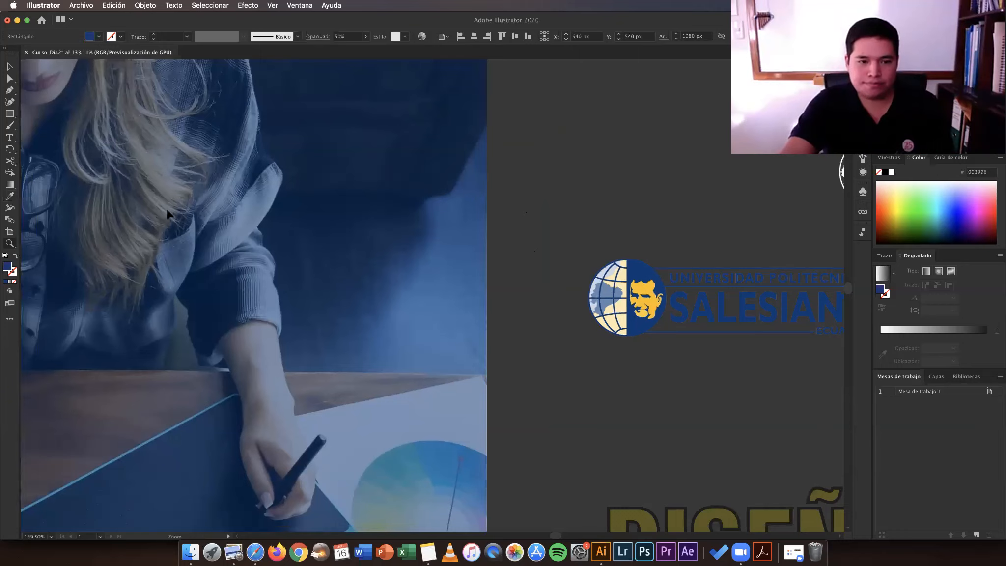
Step: Move the DISEÑO GRÁFICO text group back onto the artboard, over the middle of the photo
key("z")
key("super+0")
key("v")
left_click(202, 175)
scroll(219, 173, "down", 2)
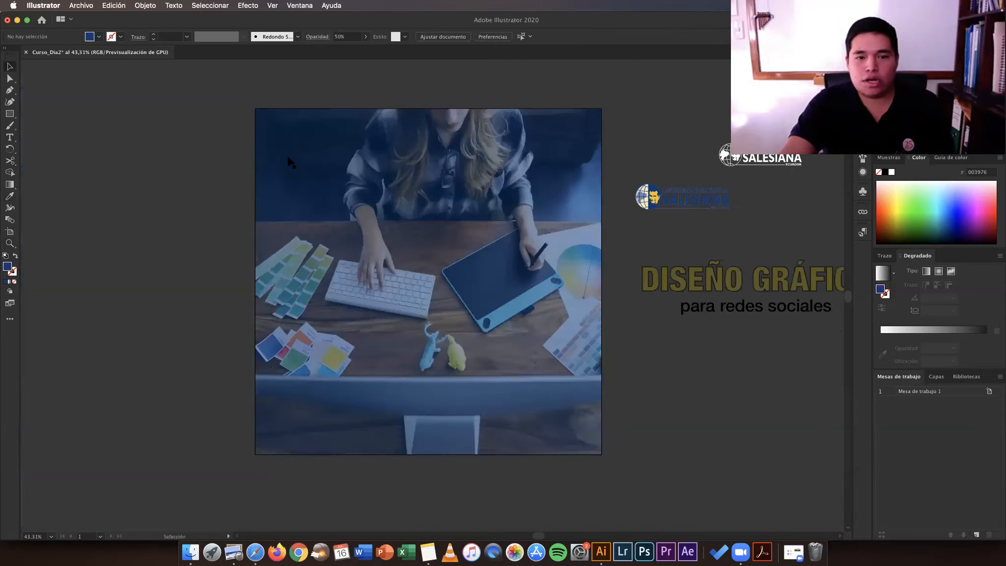
left_click(307, 162)
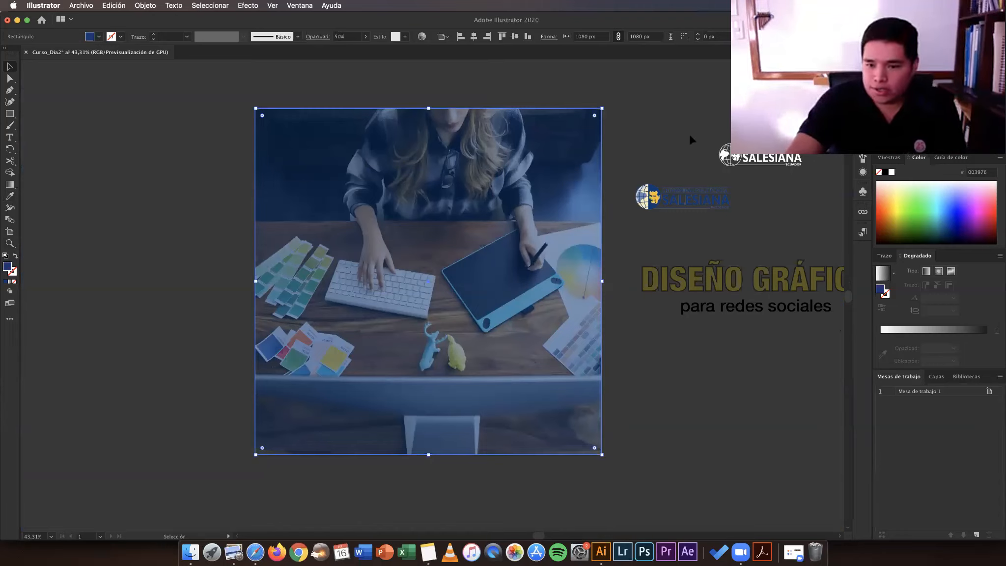
left_click(772, 306)
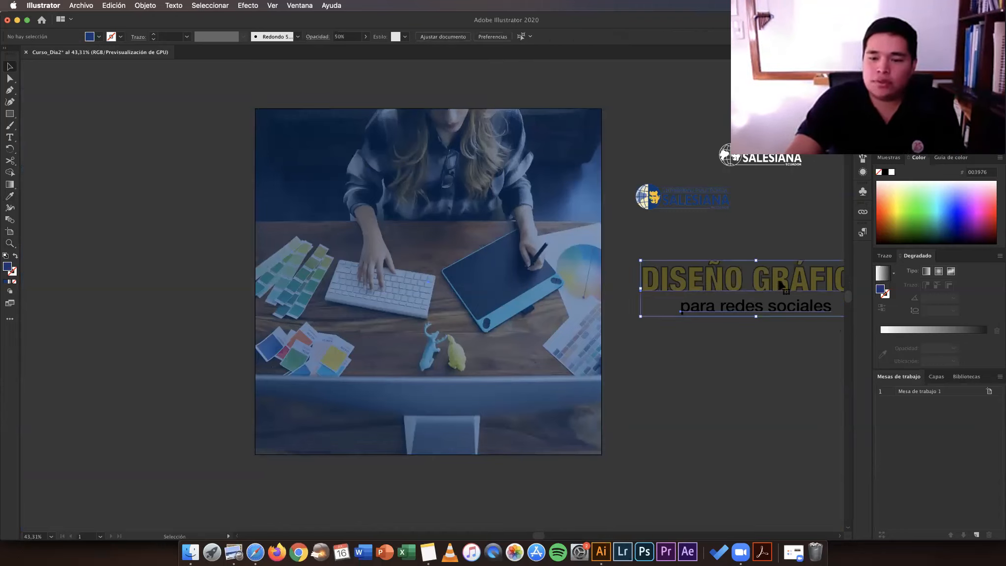
left_click_drag(781, 286, 464, 282)
left_click(152, 5)
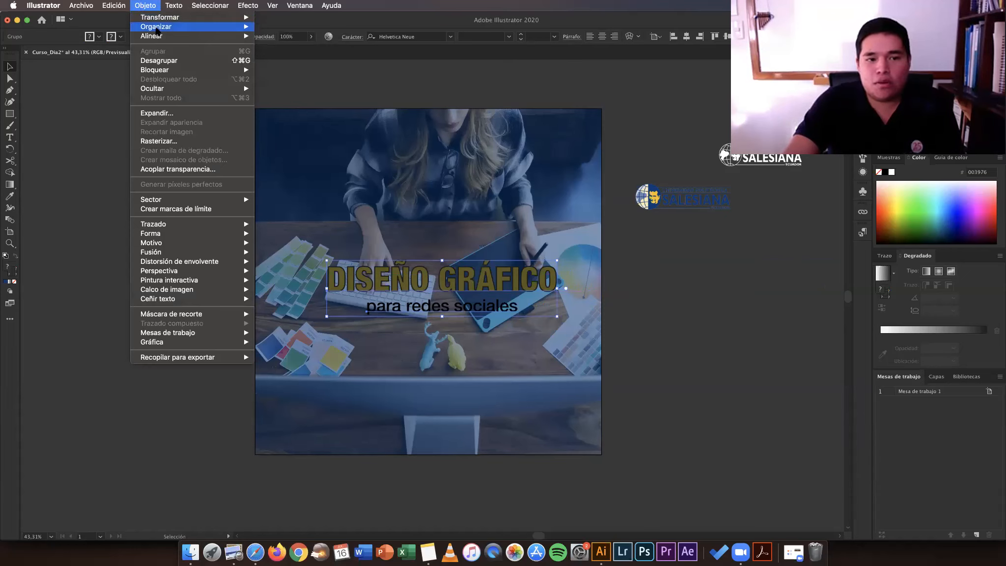
mouse_move(160, 30)
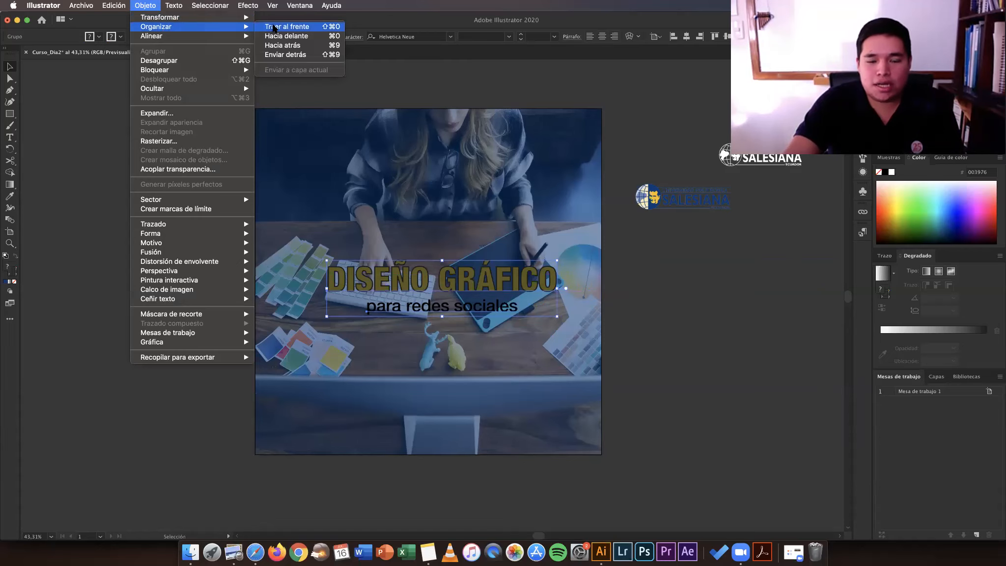
key("Escape")
left_click(141, 172)
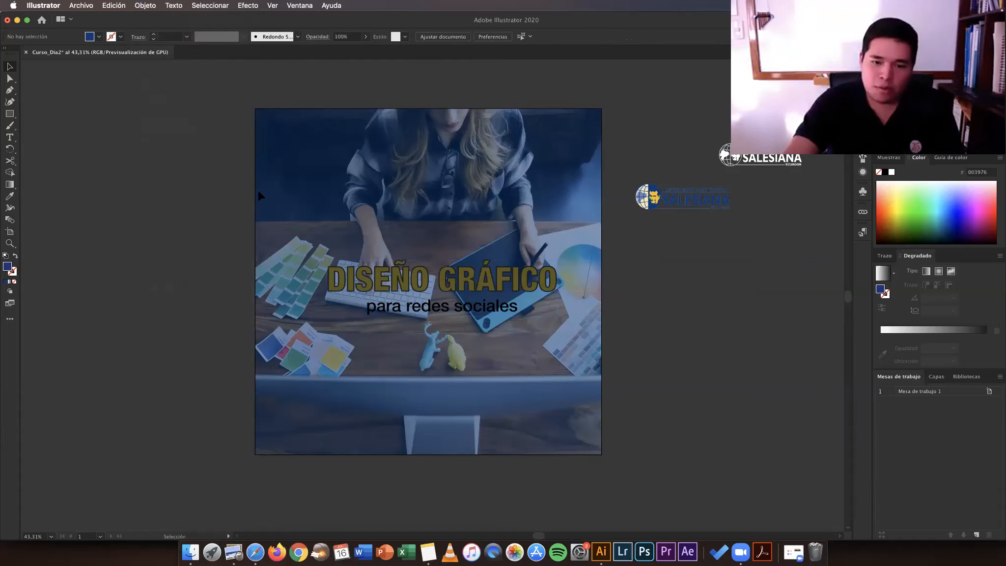
Step: Give the DISEÑO GRÁFICO title inside the text group a white fill and no stroke, and leave group isolation
left_click(526, 284)
double_click(528, 281)
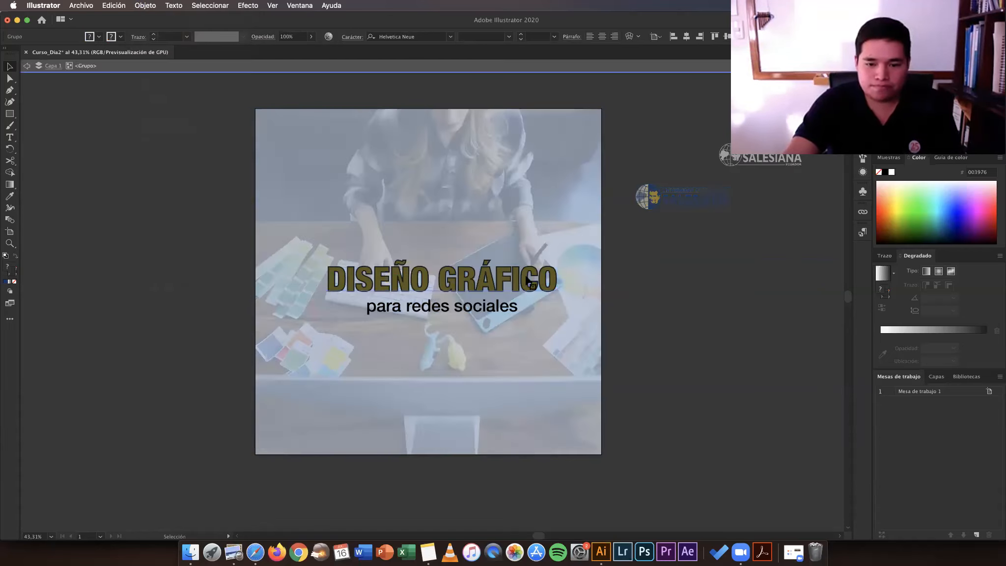
left_click(527, 280)
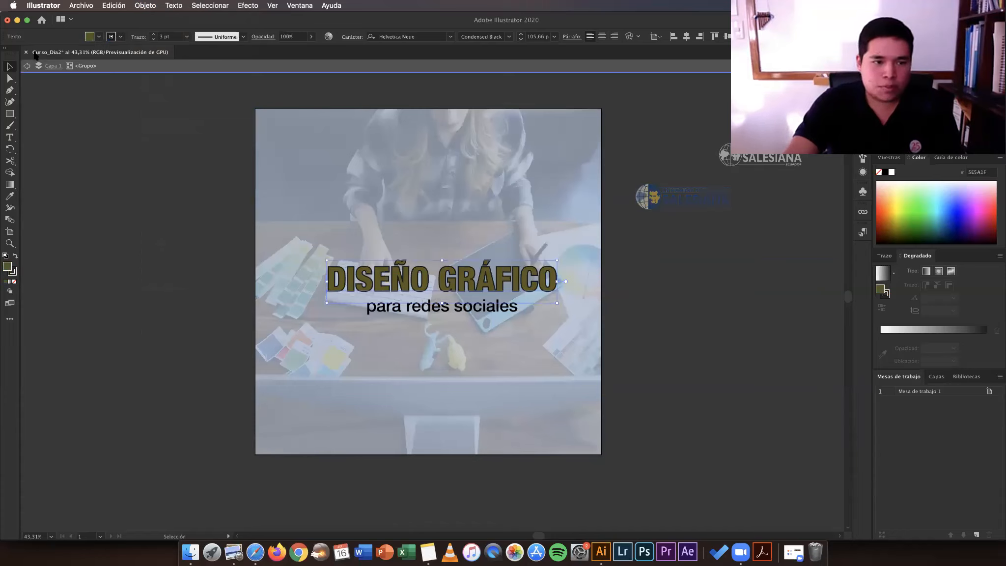
left_click(90, 36)
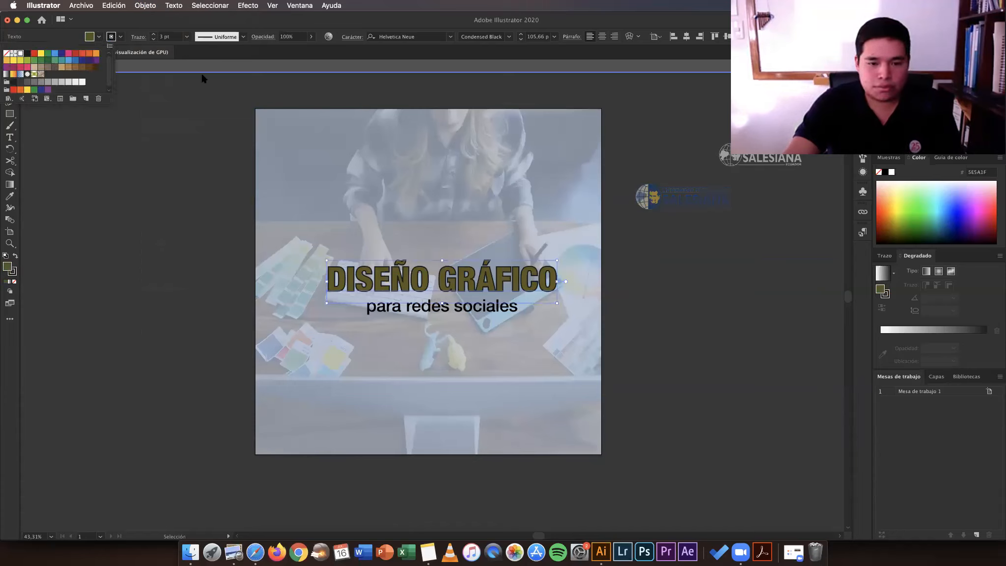
left_click(121, 36)
left_click(16, 52)
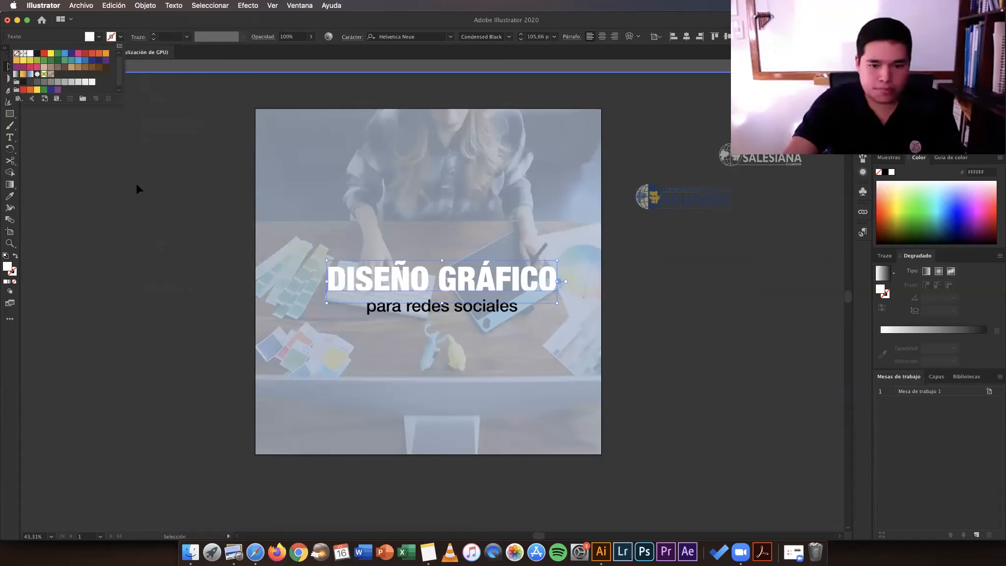
left_click(138, 188)
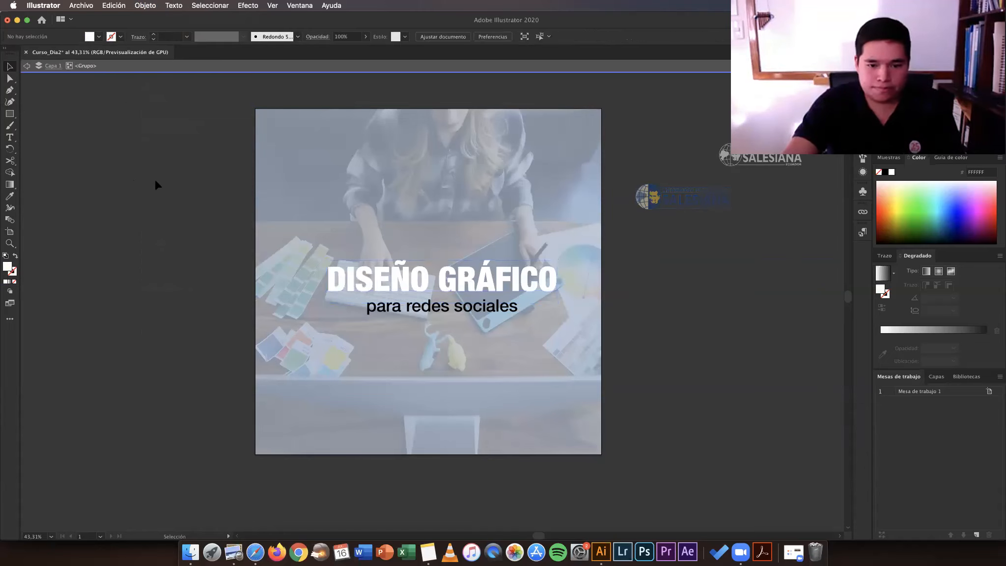
double_click(705, 294)
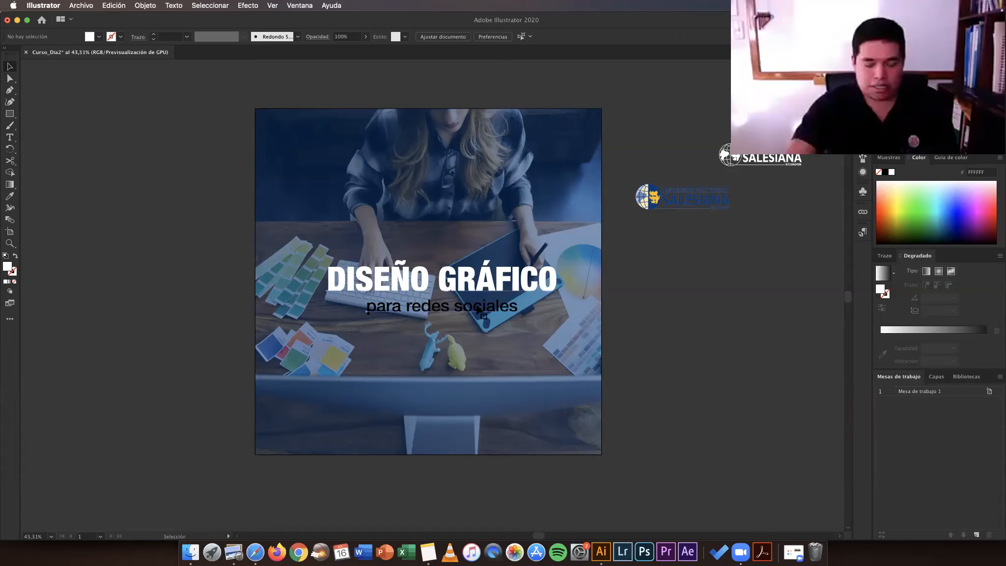
left_click(480, 309)
left_click(712, 294)
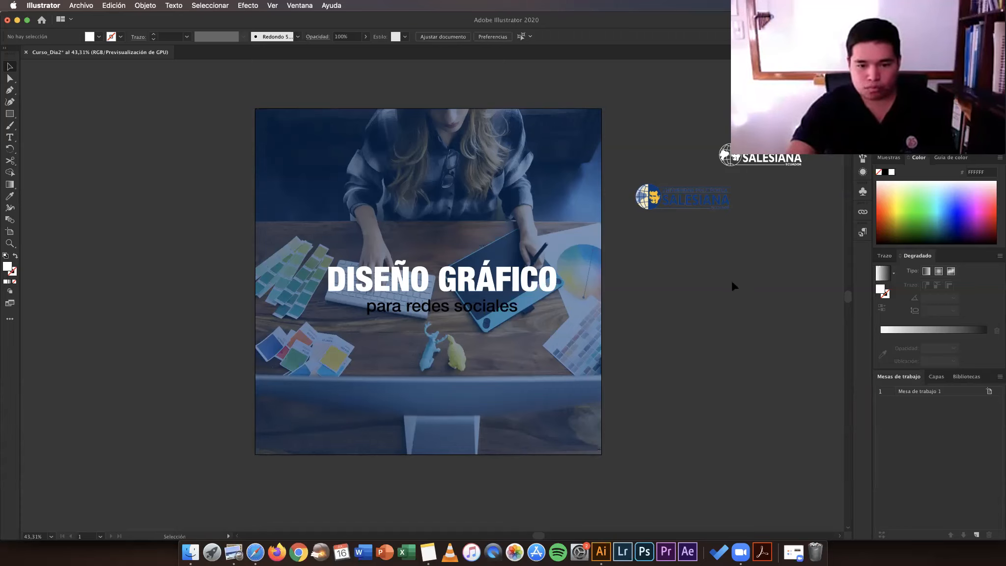
Step: Select the "para redes sociales" subtitle inside the isolated text group and start the Eyedropper to sample a colour for it
left_click(505, 310)
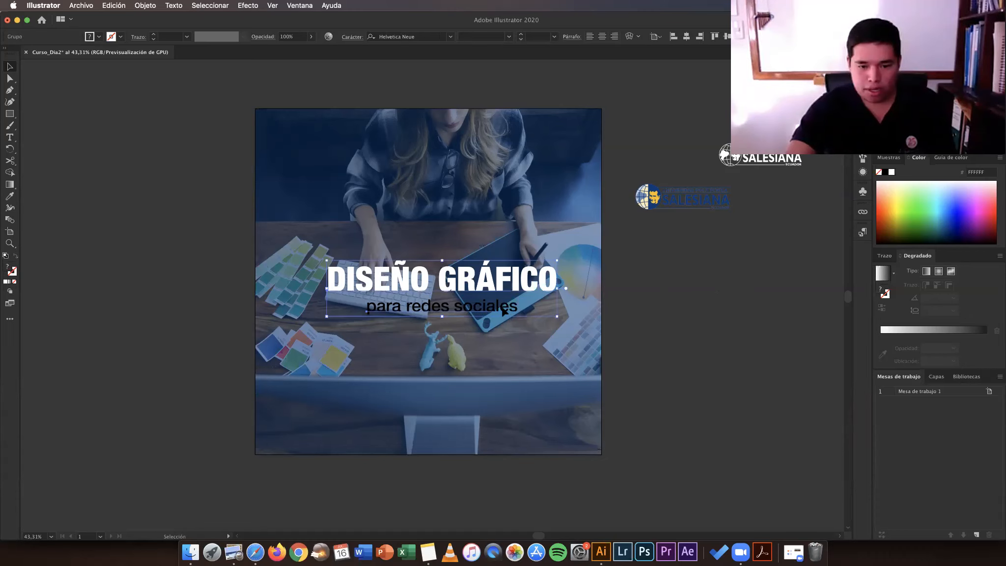
double_click(502, 310)
key("z")
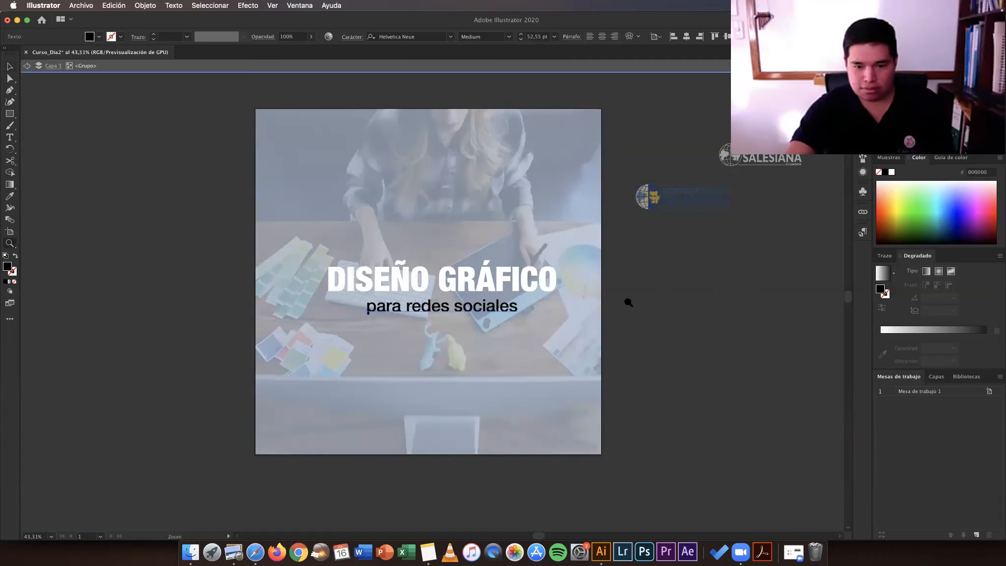
scroll(546, 343, "up", 1)
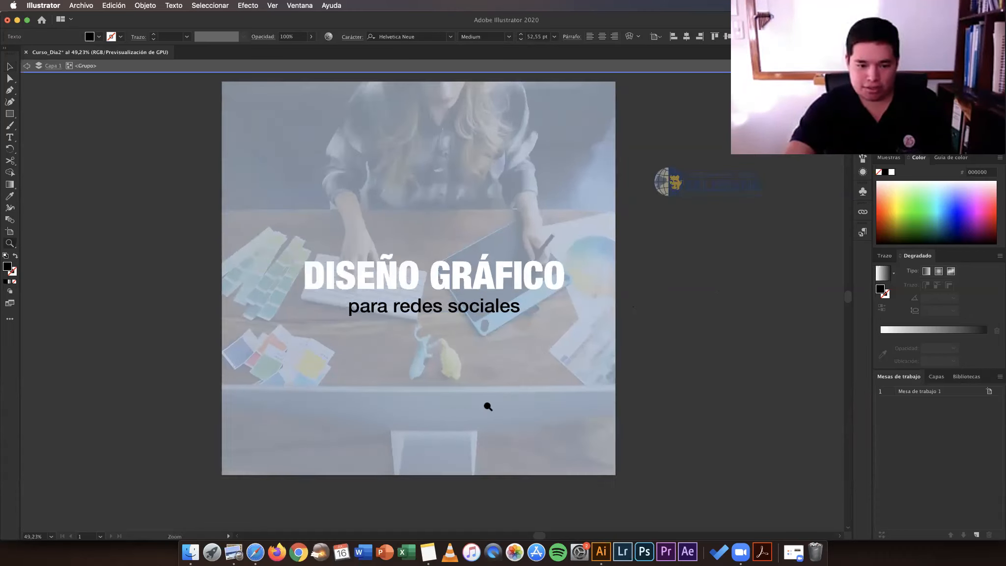
scroll(488, 406, "up", 6)
scroll(321, 444, "up", 3)
scroll(321, 445, "right", 3)
key("v")
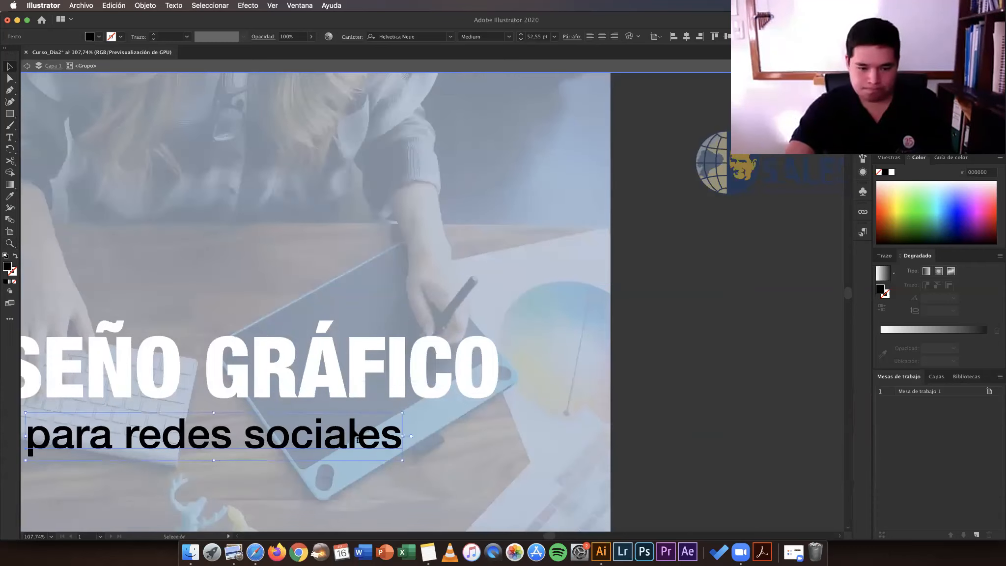
scroll(492, 313, "left", 2)
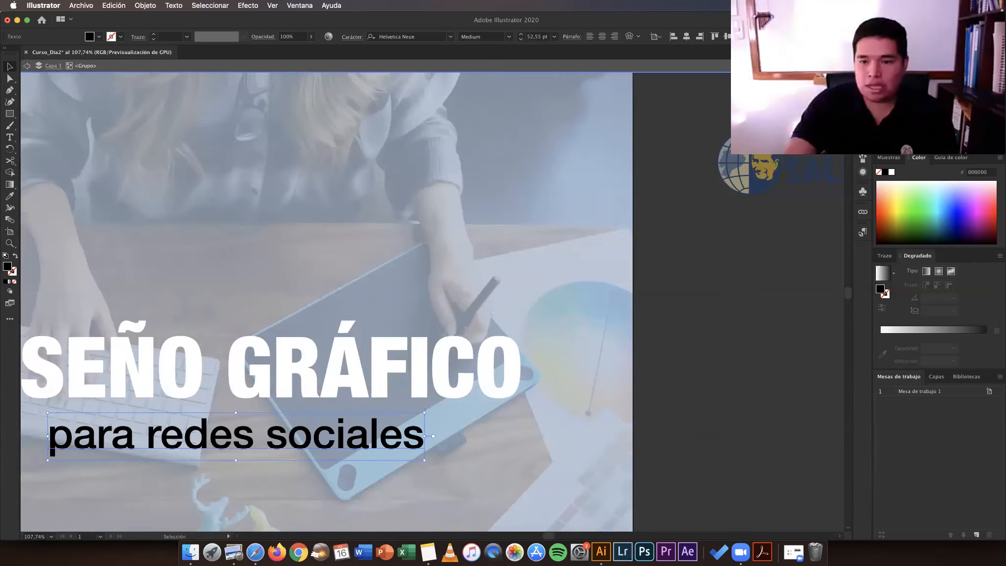
key("i")
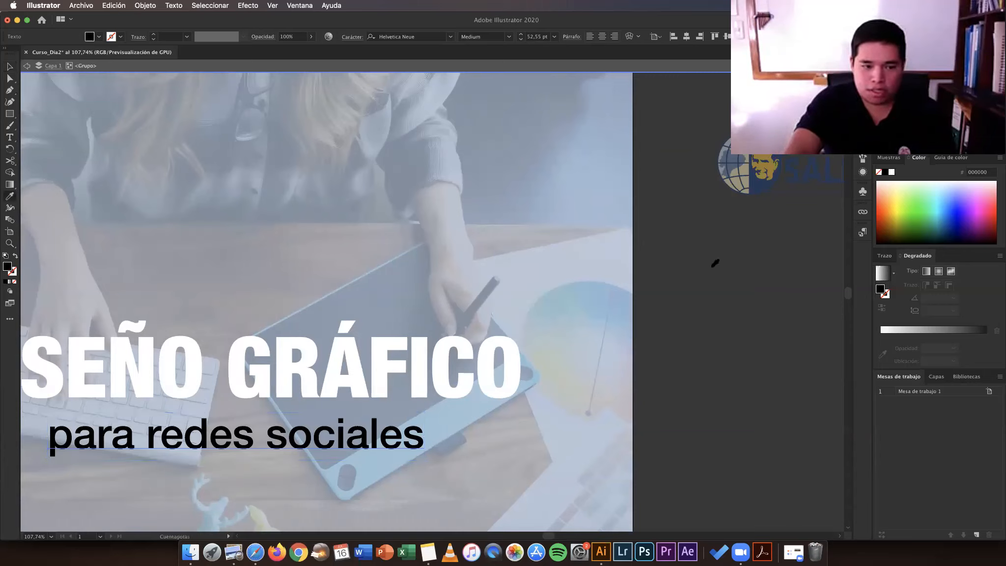
Step: Recolour the "para redes sociales" subtitle with the gold sampled from the logo beside the artboard
left_click(721, 250)
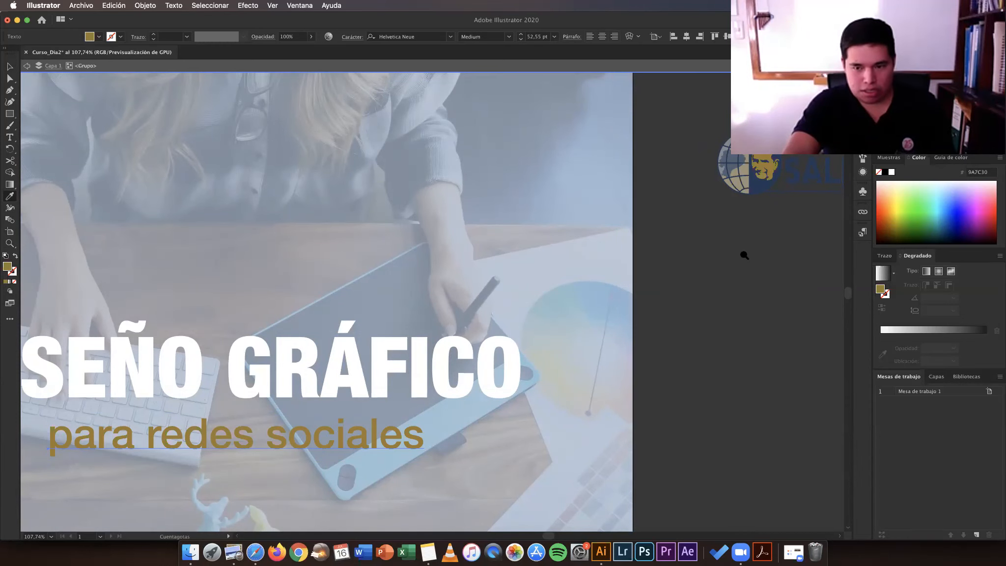
left_click(717, 245)
key("z")
left_click_drag(736, 255, 685, 242)
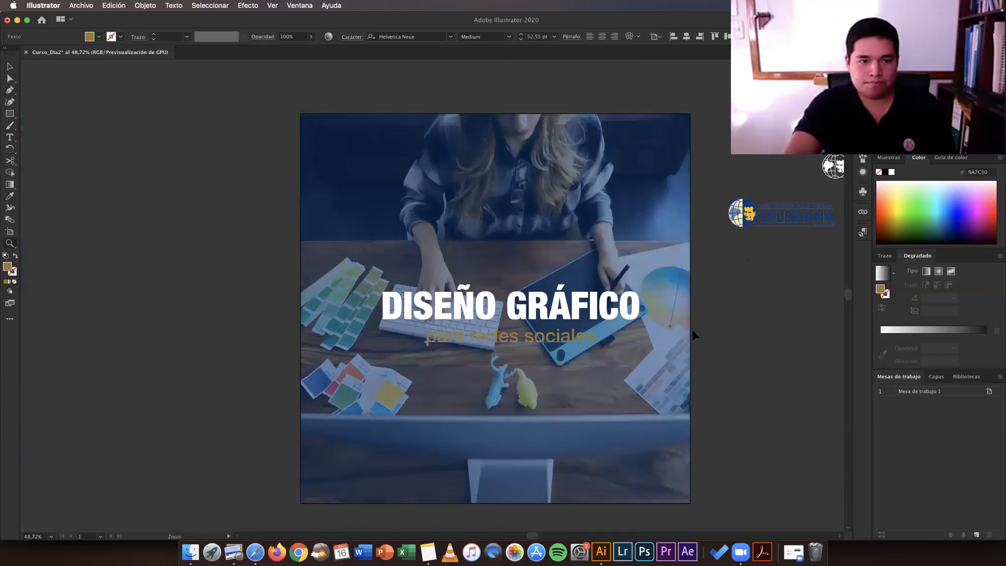
scroll(613, 287, "right", 2)
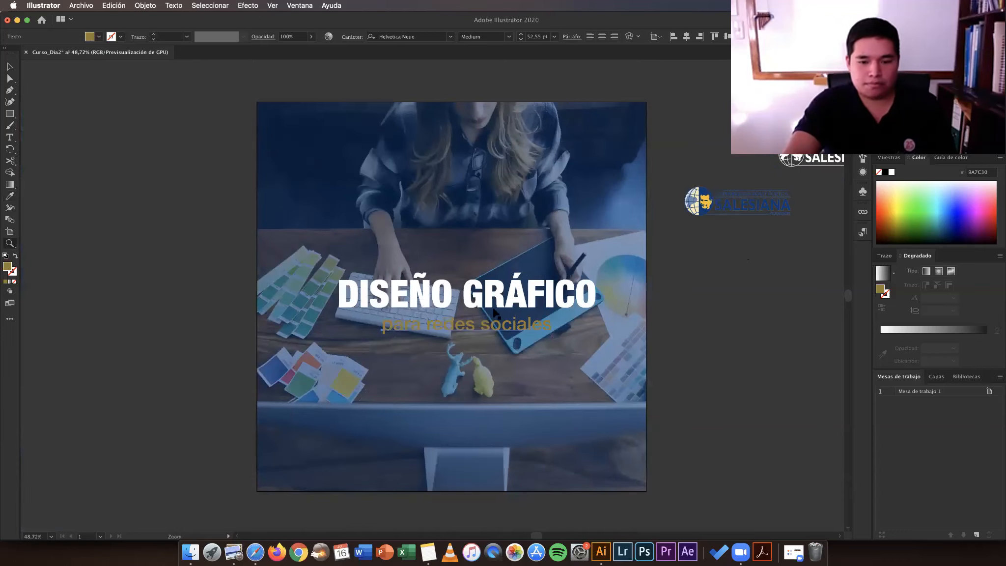
key("v")
left_click(593, 294)
scroll(618, 285, "right", 2)
key("m")
left_click_drag(683, 264, 708, 280)
key("i")
left_click(761, 309)
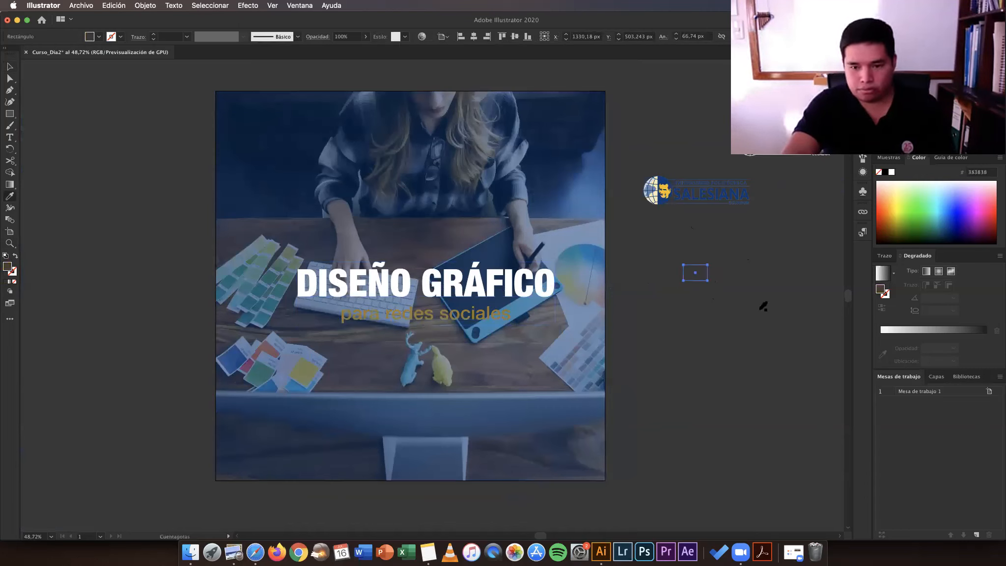
key("v")
left_click_drag(687, 253, 738, 325)
left_click(718, 299)
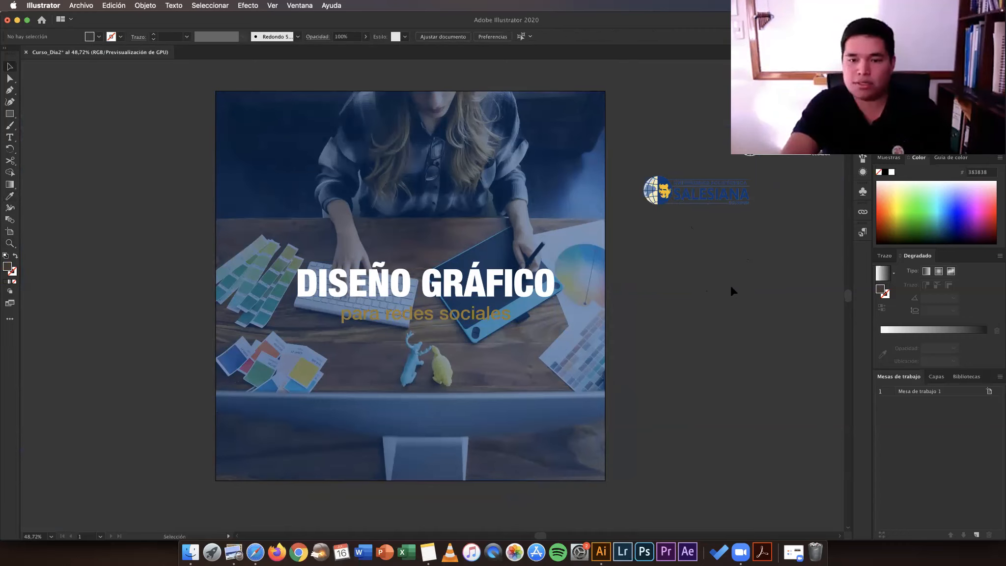
Step: Set the "para redes sociales" subtitle's fill to bright yellow, RGB 252, 206, 11, and leave group isolation
double_click(448, 328)
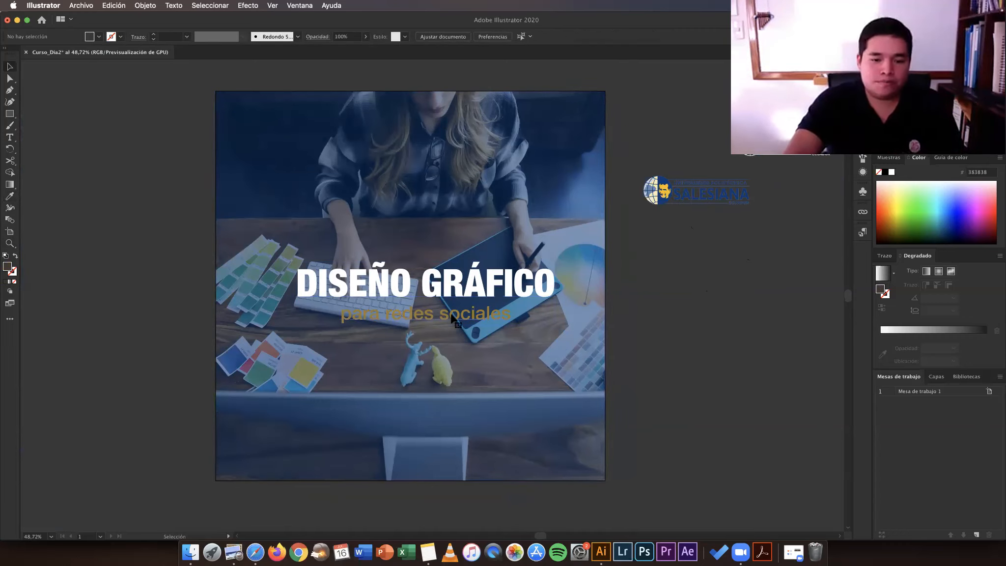
left_click(425, 312)
double_click(7, 266)
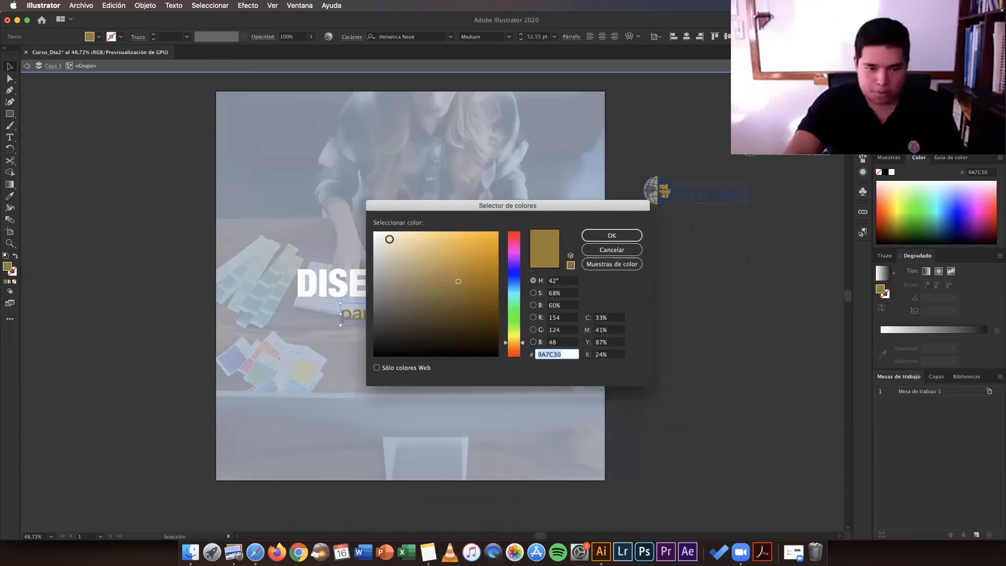
left_click(519, 341)
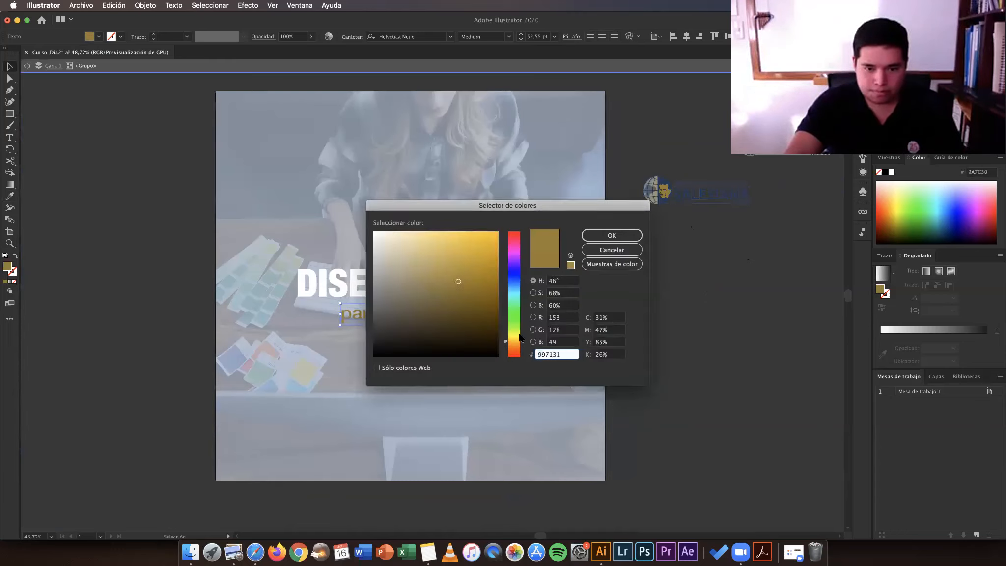
left_click(519, 339)
left_click(520, 339)
left_click(520, 338)
mouse_move(487, 249)
left_mouse_down()
mouse_move(495, 261)
mouse_move(491, 237)
mouse_move(473, 236)
left_mouse_up()
left_click_drag(522, 339, 520, 340)
mouse_move(492, 245)
left_mouse_down()
mouse_move(495, 229)
mouse_move(568, 238)
left_mouse_up()
left_click(611, 235)
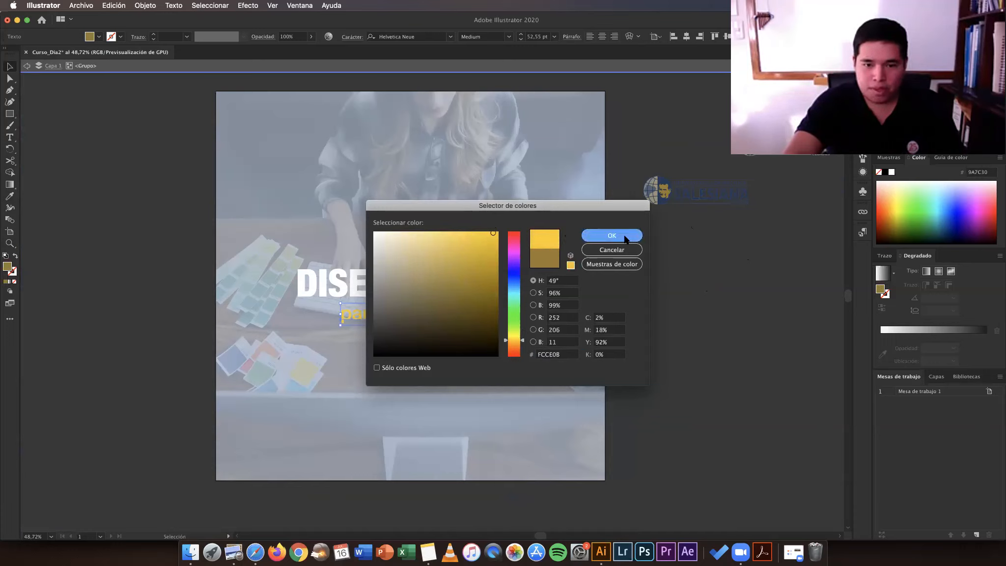
left_click(691, 302)
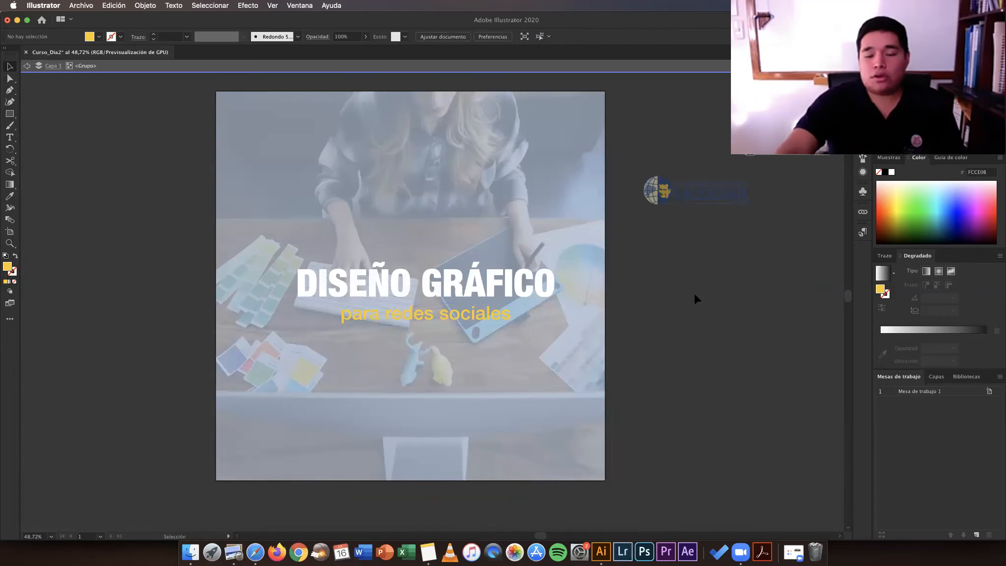
double_click(696, 299)
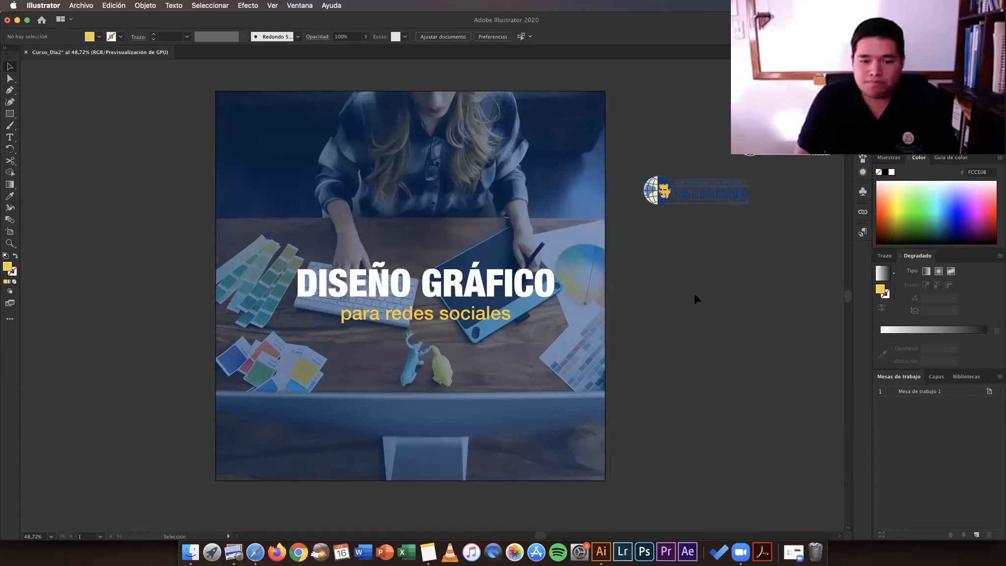
Step: Ungroup the "DISEÑO GRÁFICO" title and its subtitle so each can be selected on its own
left_click(502, 278)
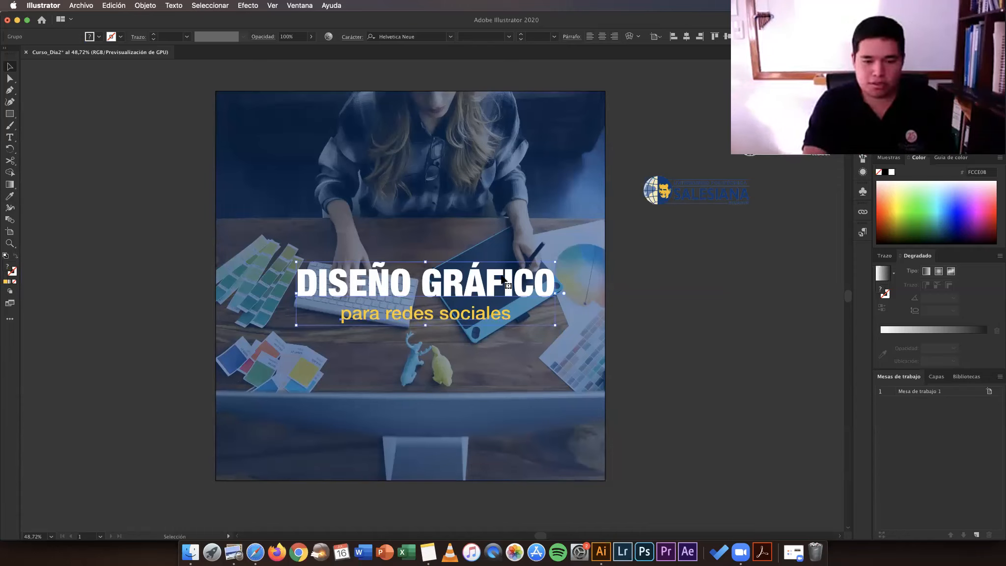
key("super+shift+g")
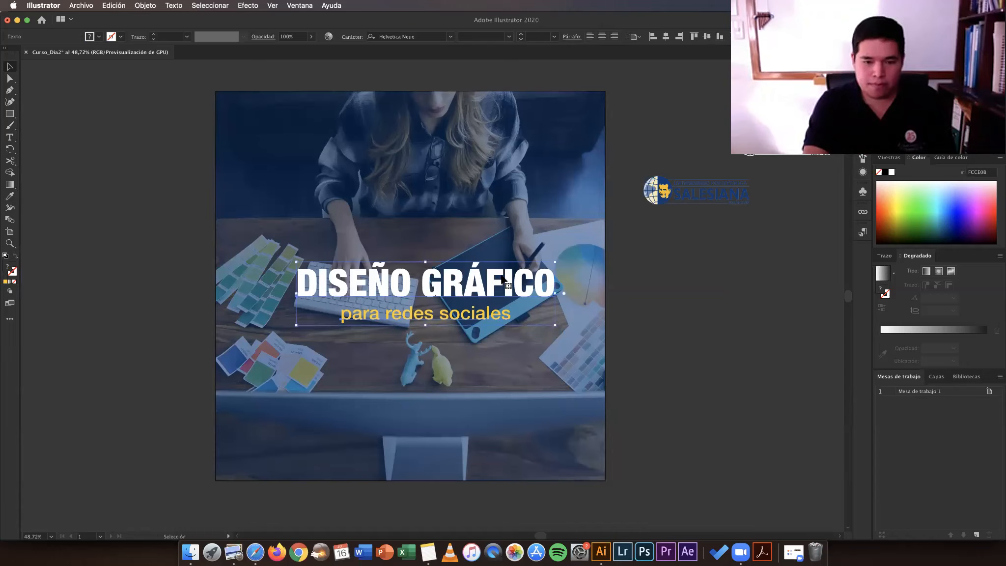
left_click(631, 281)
left_click(488, 287)
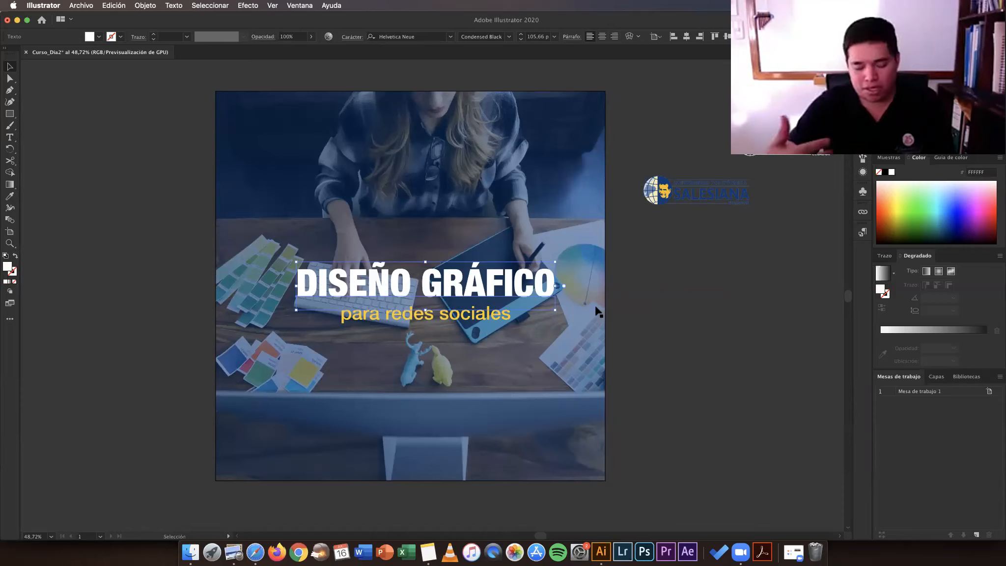
left_click(665, 308)
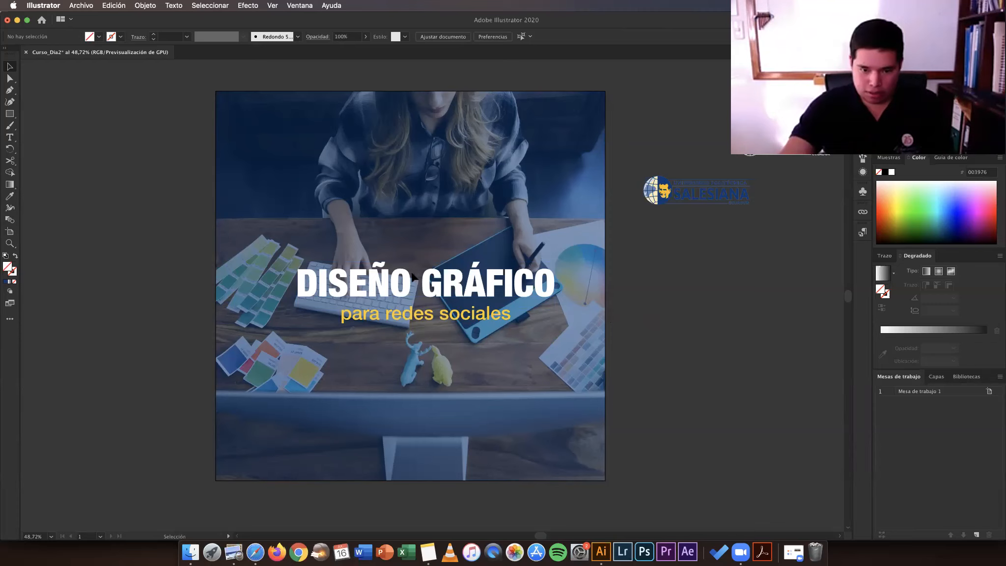
Step: Centre the title and the subtitle horizontally on the artboard, keeping the subtitle below the title
left_click(443, 286)
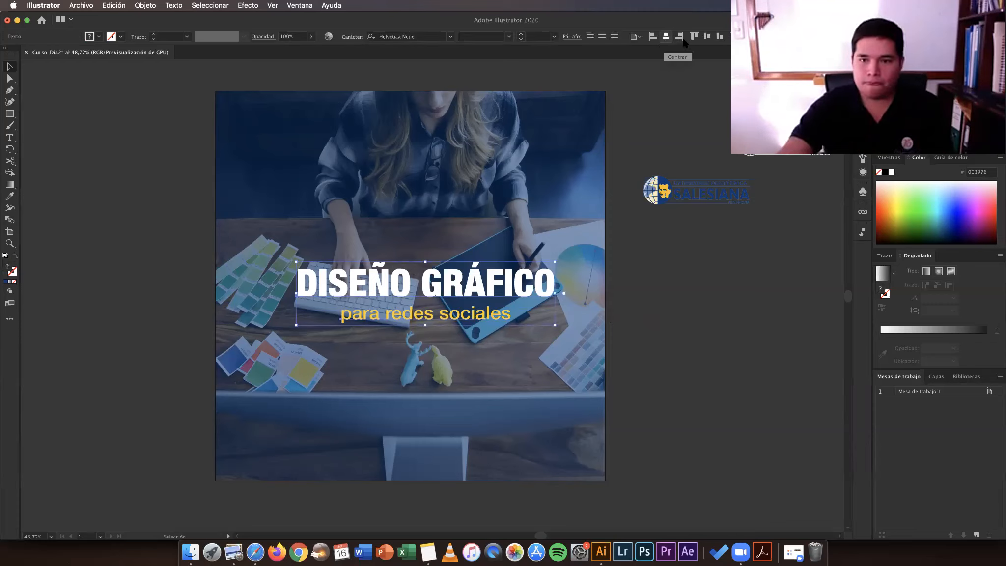
left_click(665, 37)
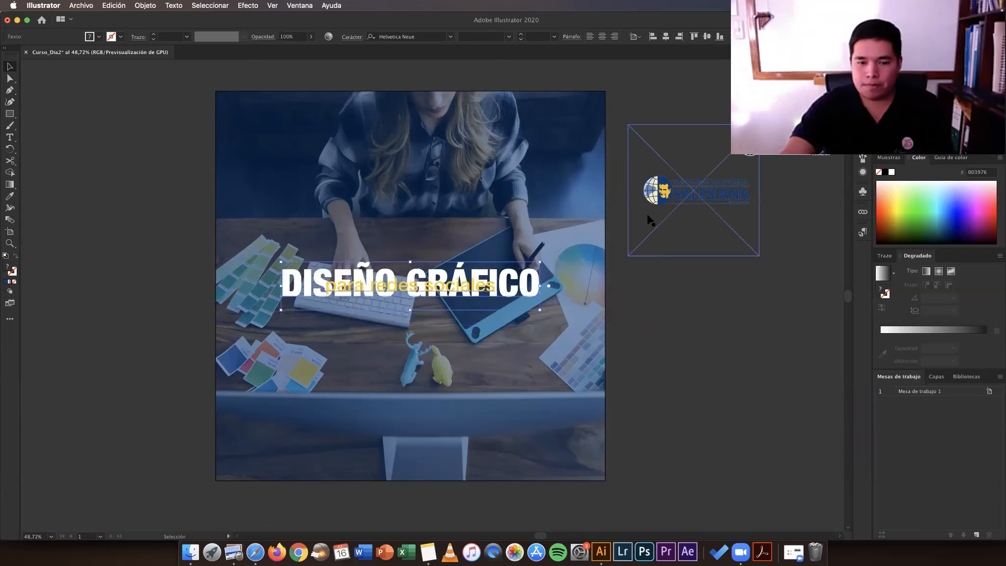
left_click(718, 258)
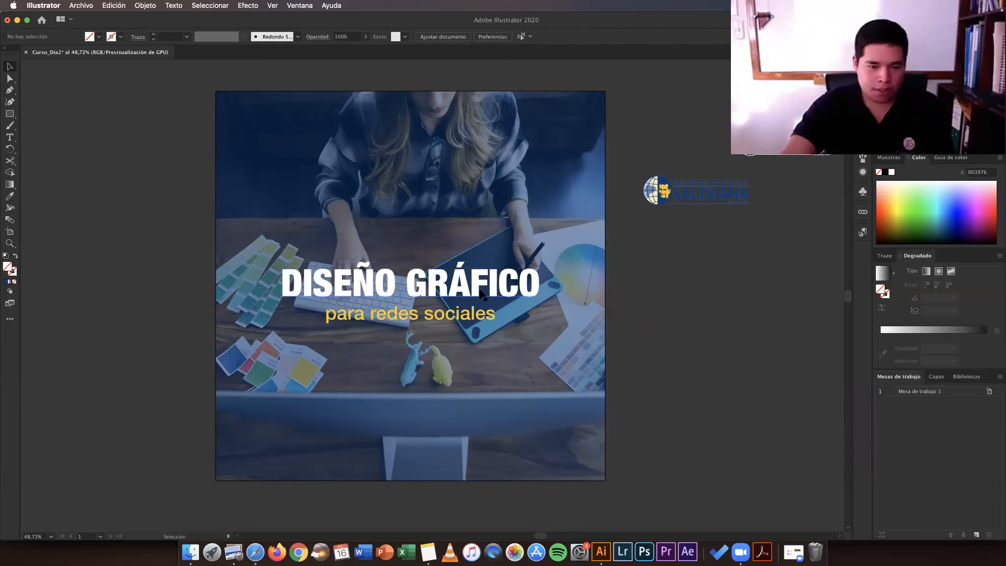
left_click(403, 266)
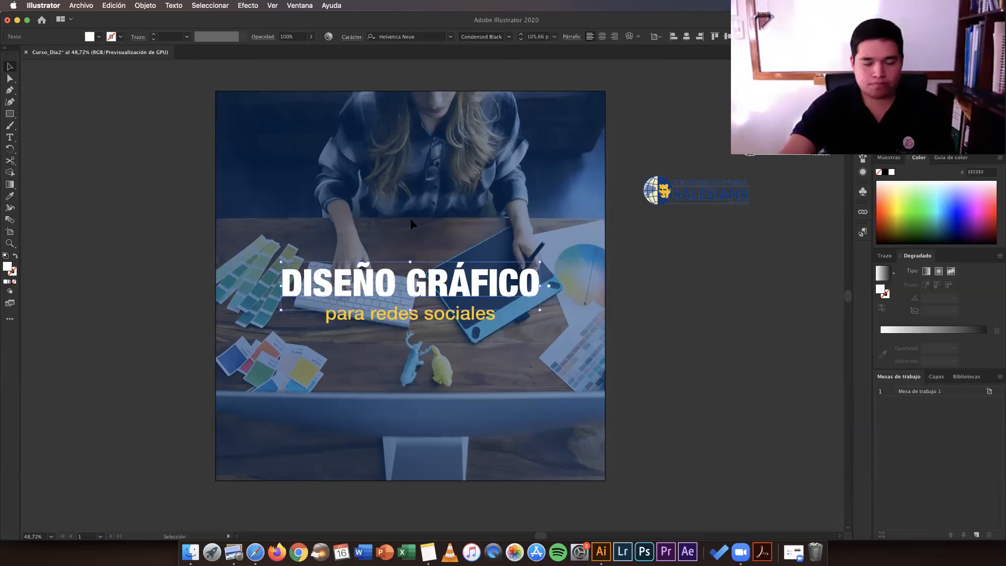
left_click(411, 221)
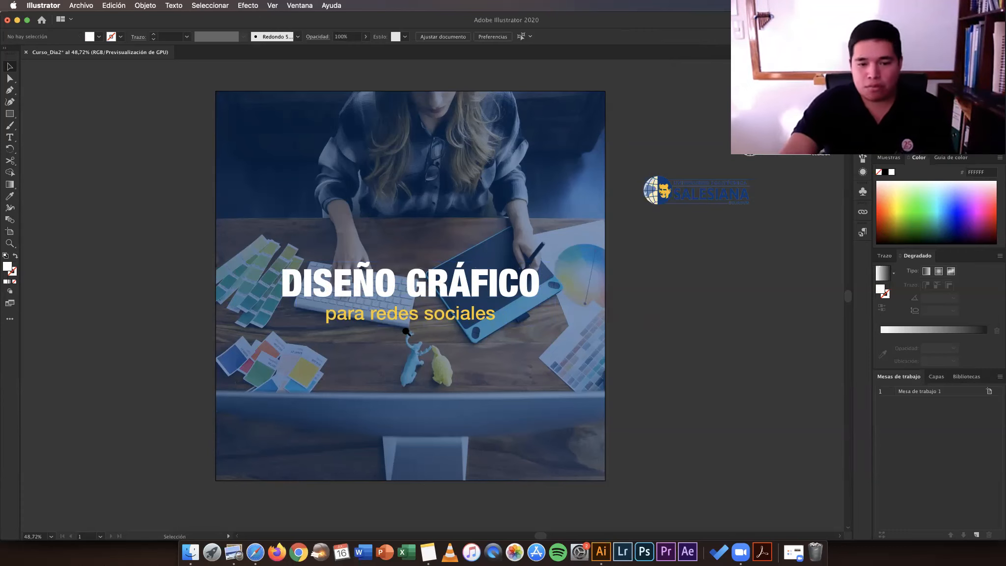
Step: Select the yellow "para redes sociales" subtitle below the title
key("z")
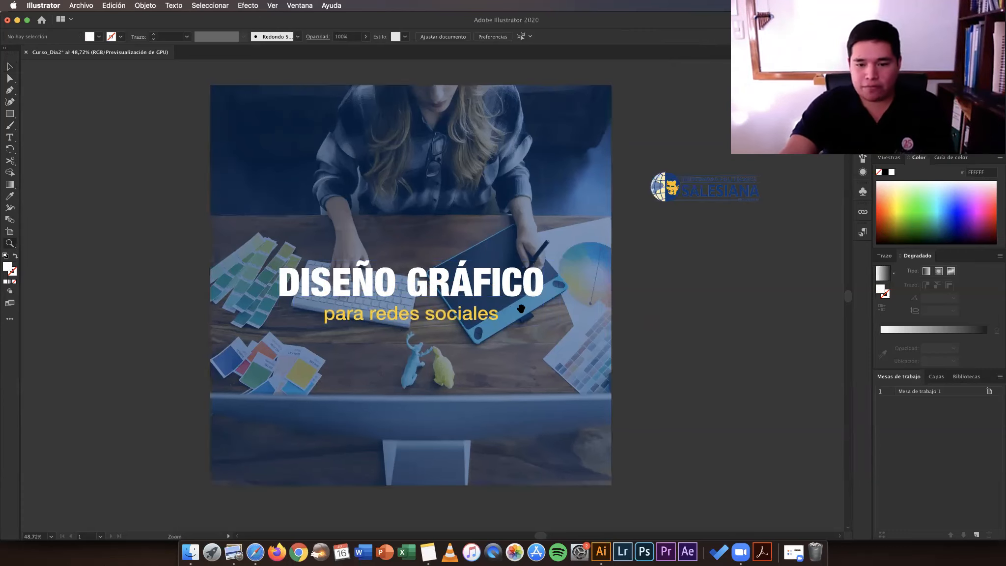
left_click(503, 310)
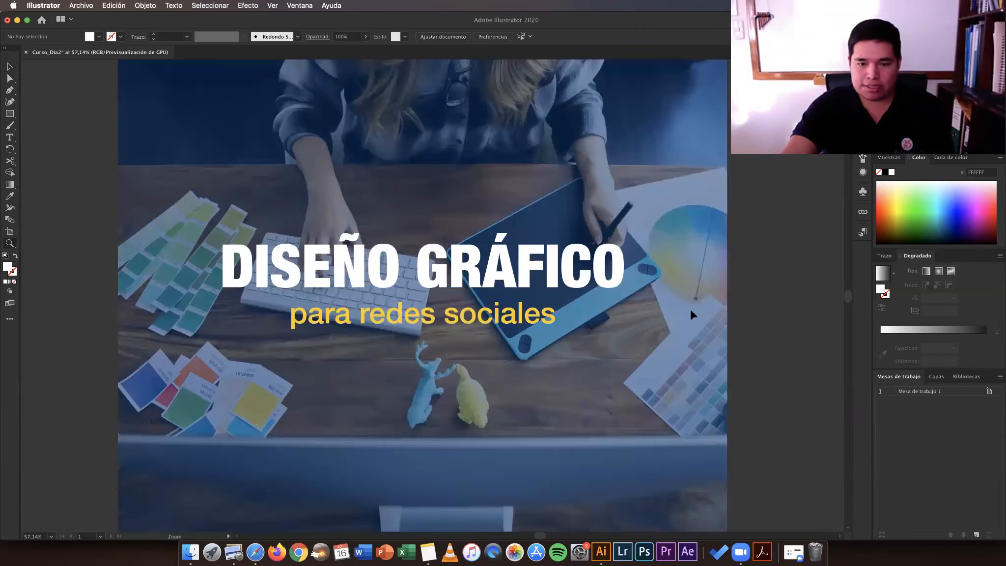
scroll(691, 321, "up", 5)
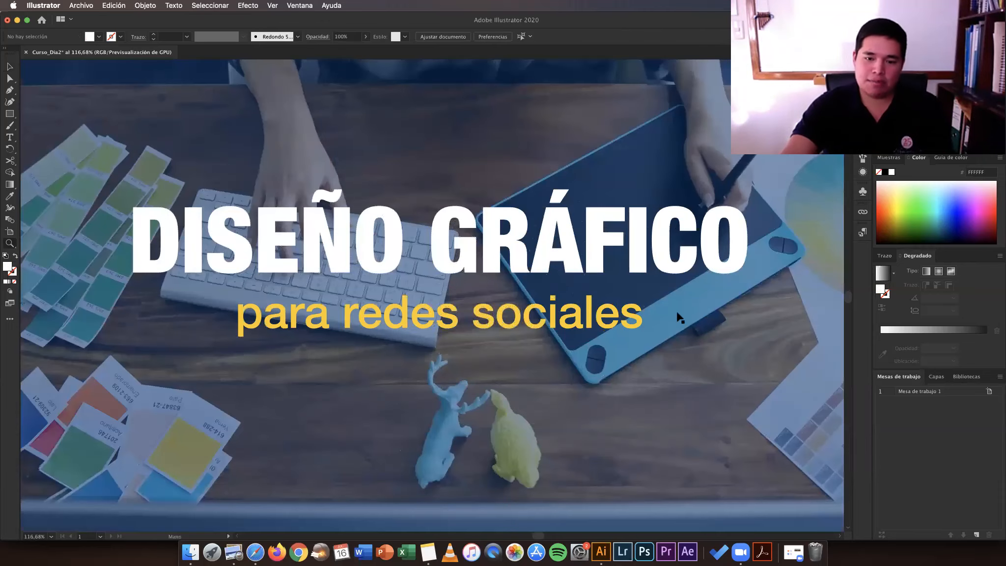
scroll(587, 315, "right", 1)
scroll(586, 314, "down", 1)
key("v")
left_click(587, 314)
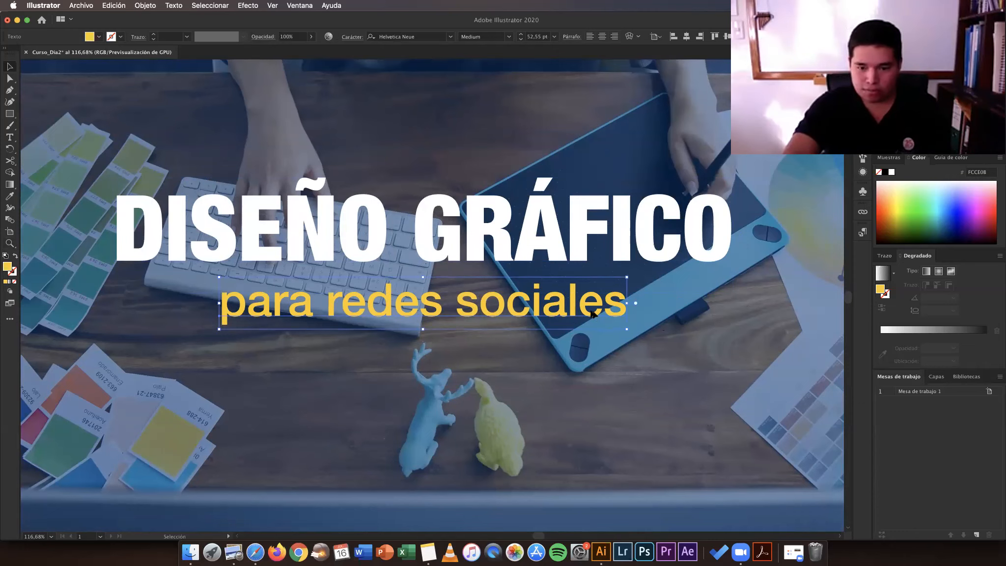
scroll(592, 314, "up", 5)
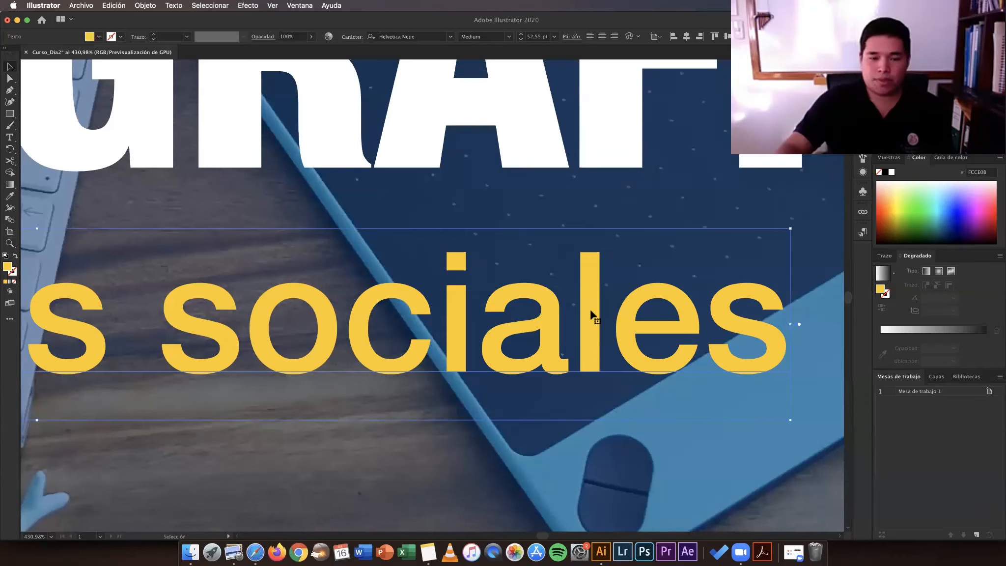
key("z")
left_click_drag(592, 312, 503, 324)
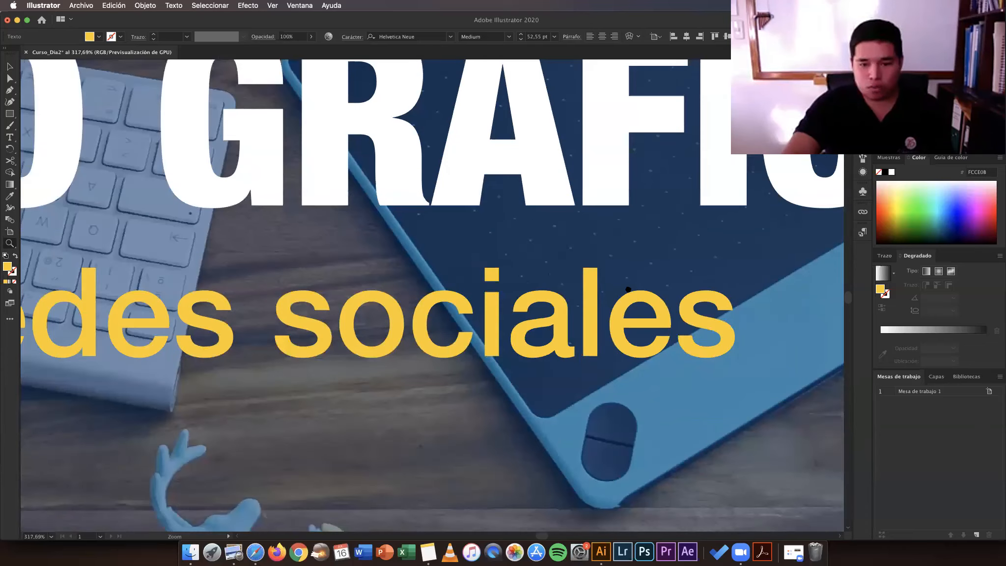
left_click(628, 289, "alt")
left_click(618, 288, "alt")
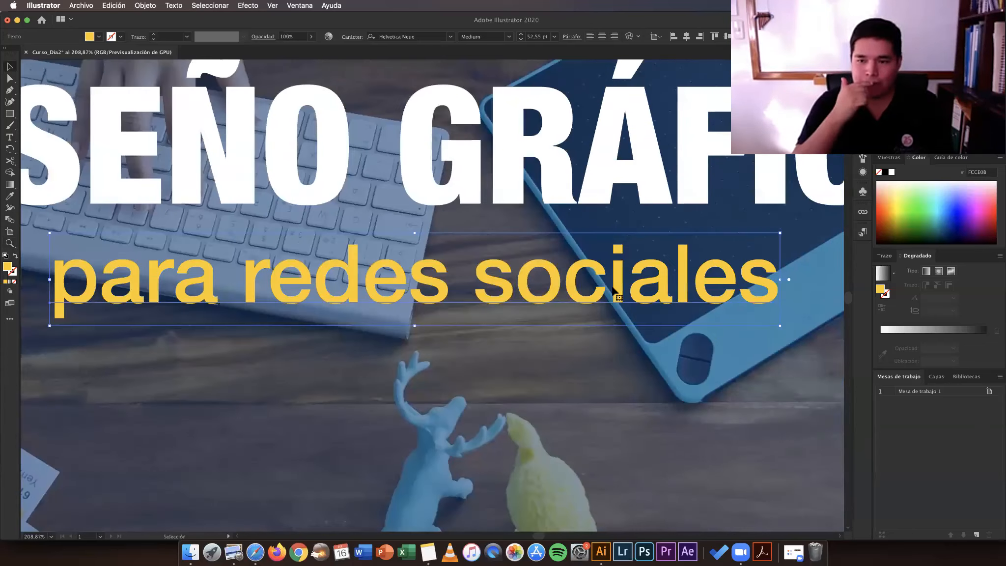
left_click(614, 291, "alt")
Step: Duplicate the yellow subtitle straight down, placing the copy directly beneath the original
key("v")
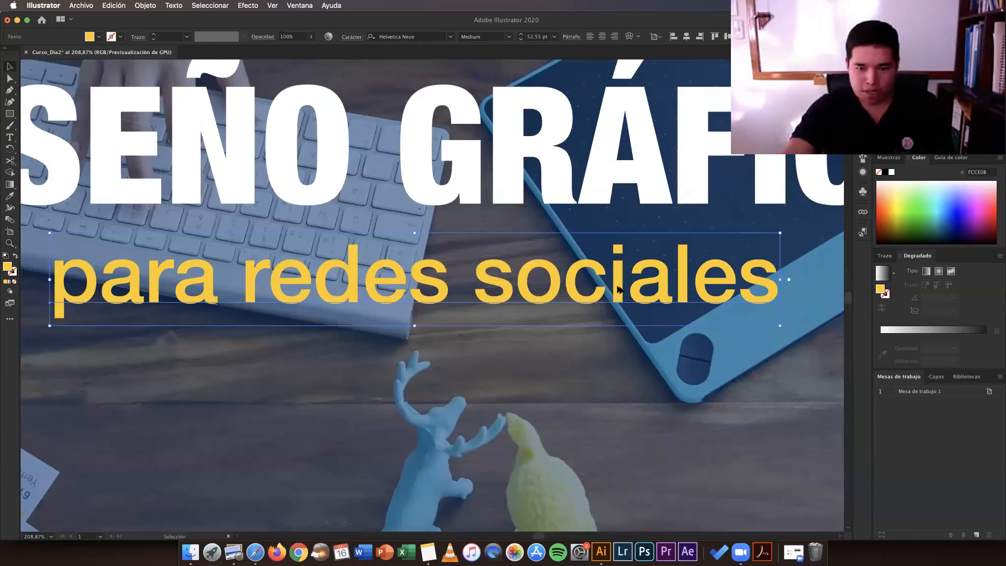
left_click_drag(617, 294, 601, 357)
mouse_move(611, 283)
left_mouse_down()
mouse_move(643, 301)
mouse_move(620, 273)
mouse_move(620, 296)
left_mouse_up()
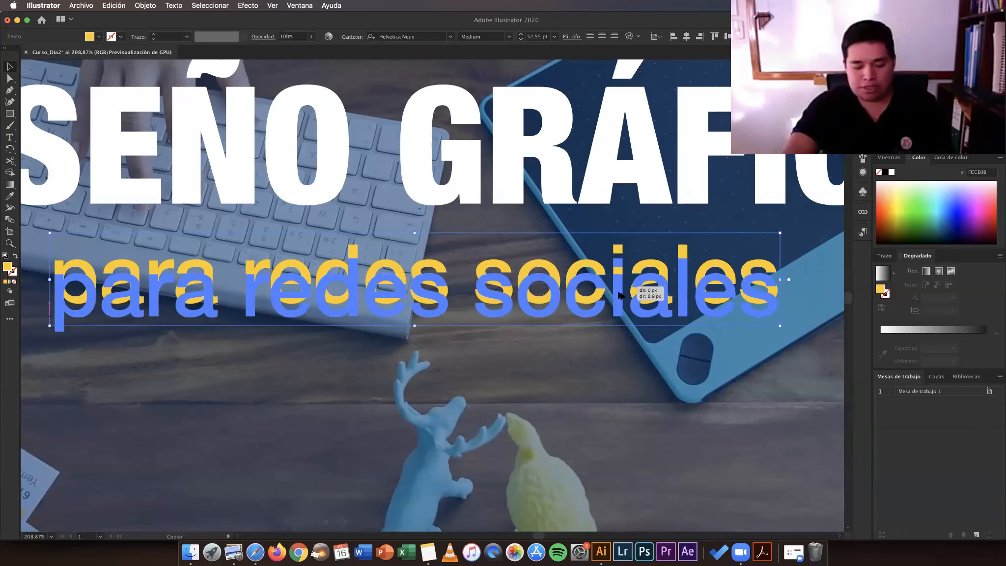
left_click_drag(619, 294, 618, 276)
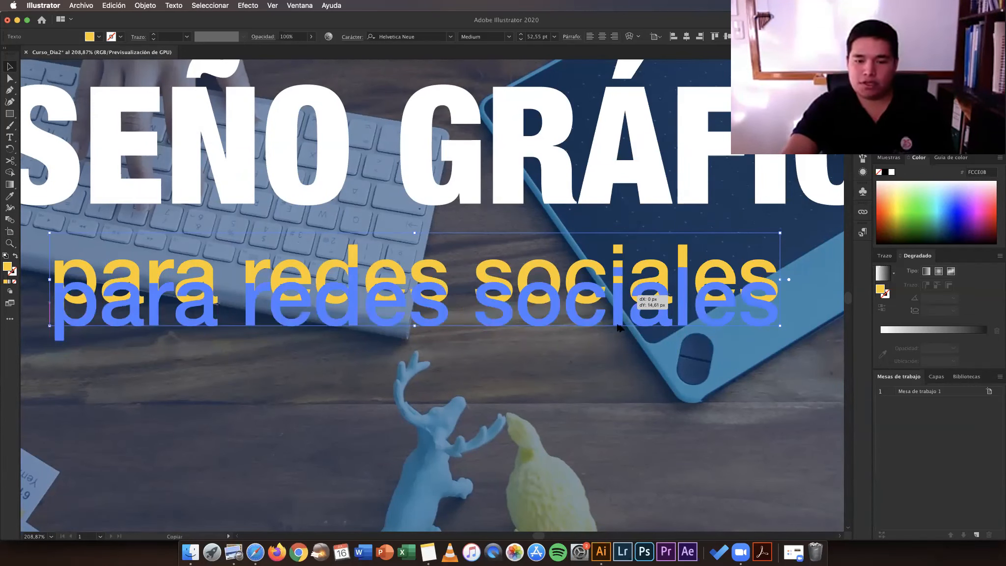
key("super+equal")
left_click_drag(579, 376, 613, 368)
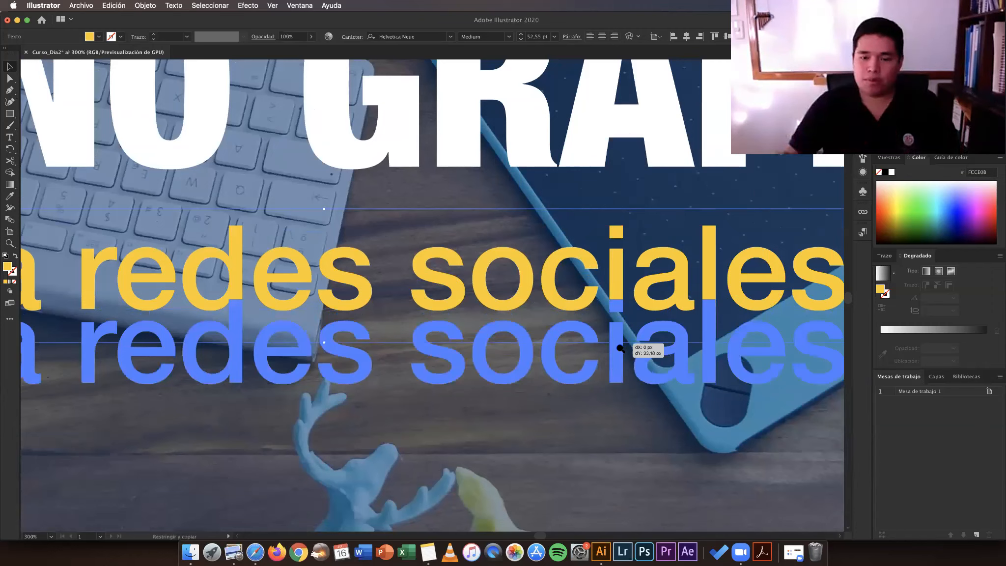
left_click_drag(528, 350, 691, 345)
scroll(697, 339, "down", 3)
Step: Set the fill of the lower subtitle copy to dark grey 3F3F3F
key("v")
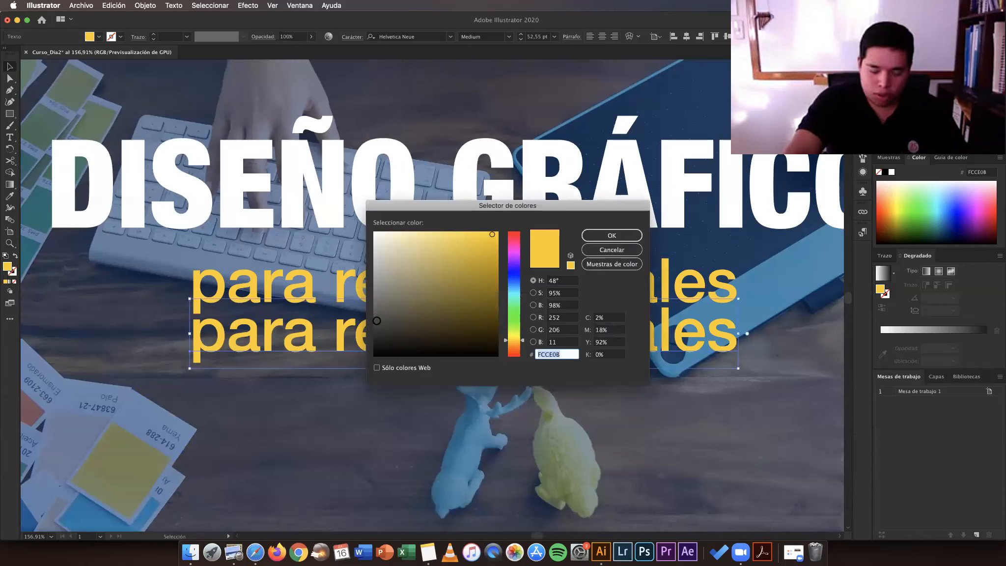
left_click(376, 319)
left_click_drag(376, 318, 373, 324)
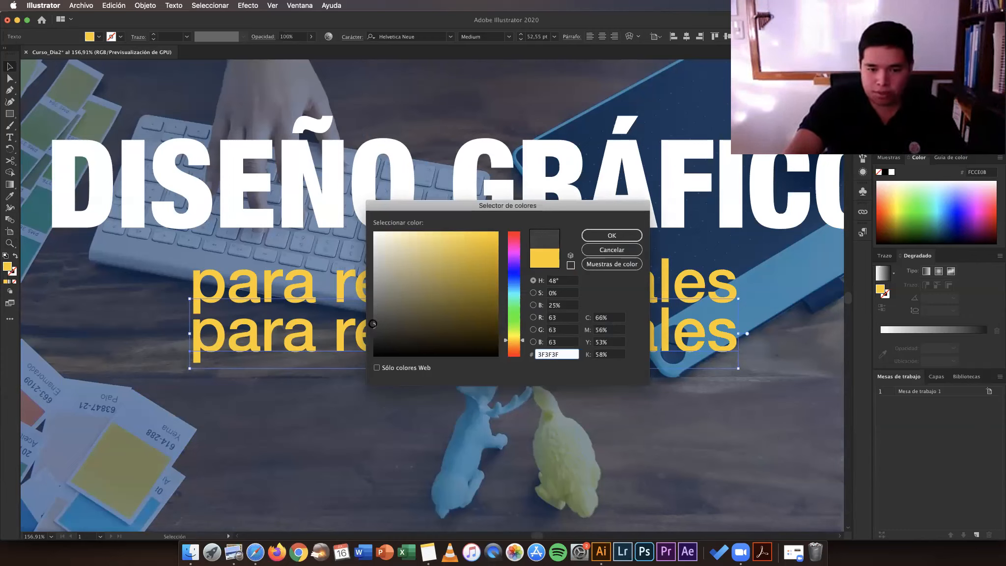
left_click(597, 235)
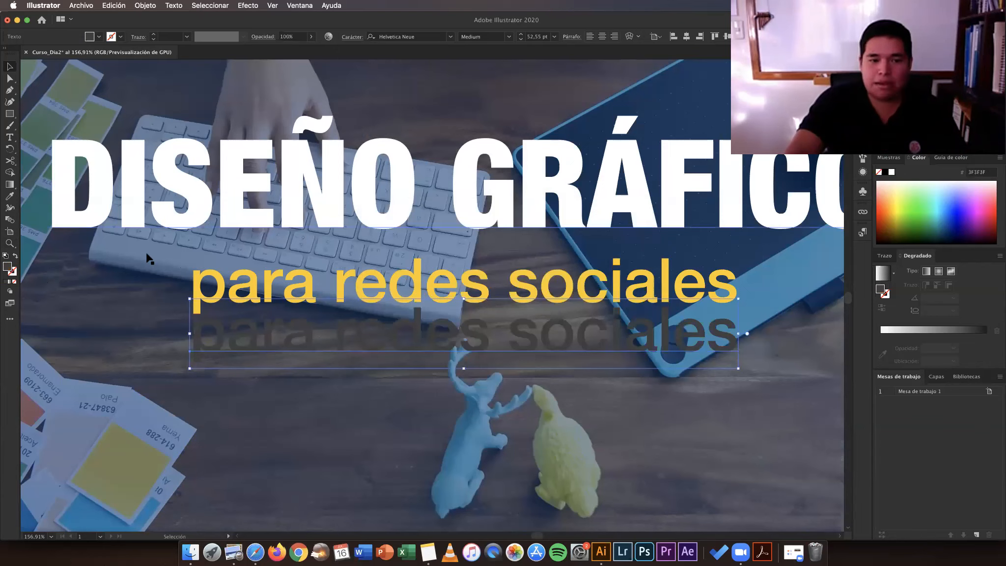
left_click(148, 258)
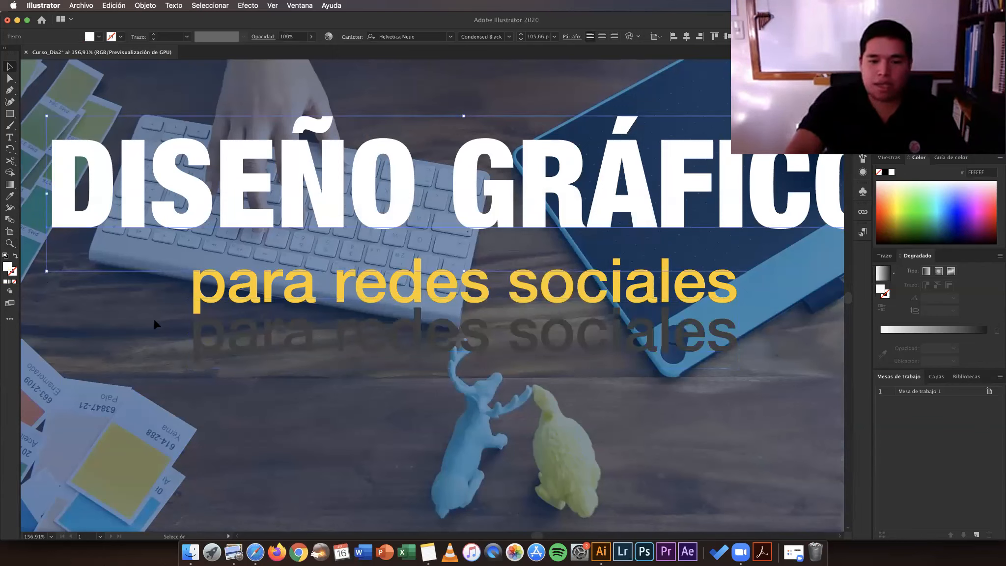
Step: Try moving the dark grey subtitle copy up over the yellow subtitle, and return it to just below the original
key("super+shift+a")
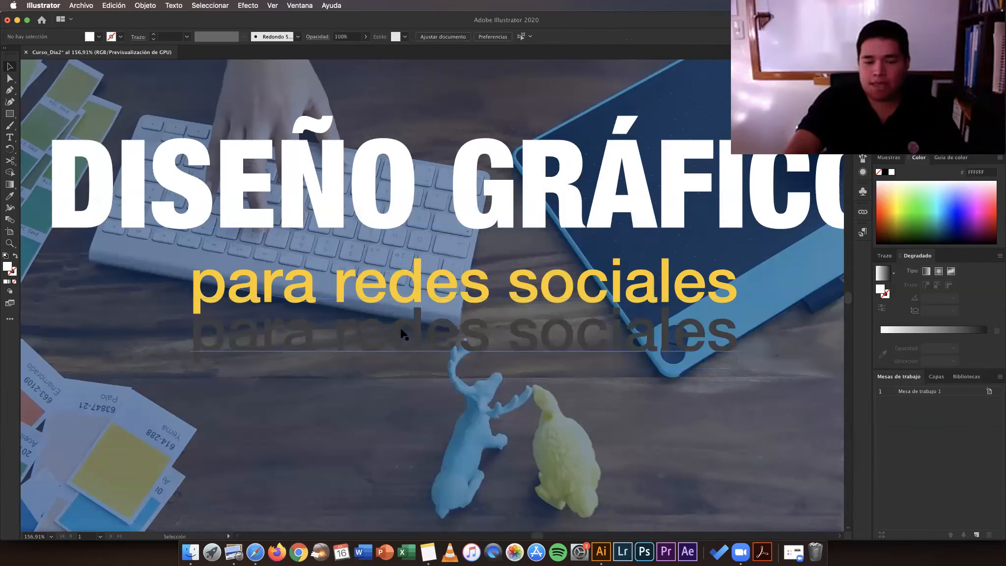
left_click(446, 338)
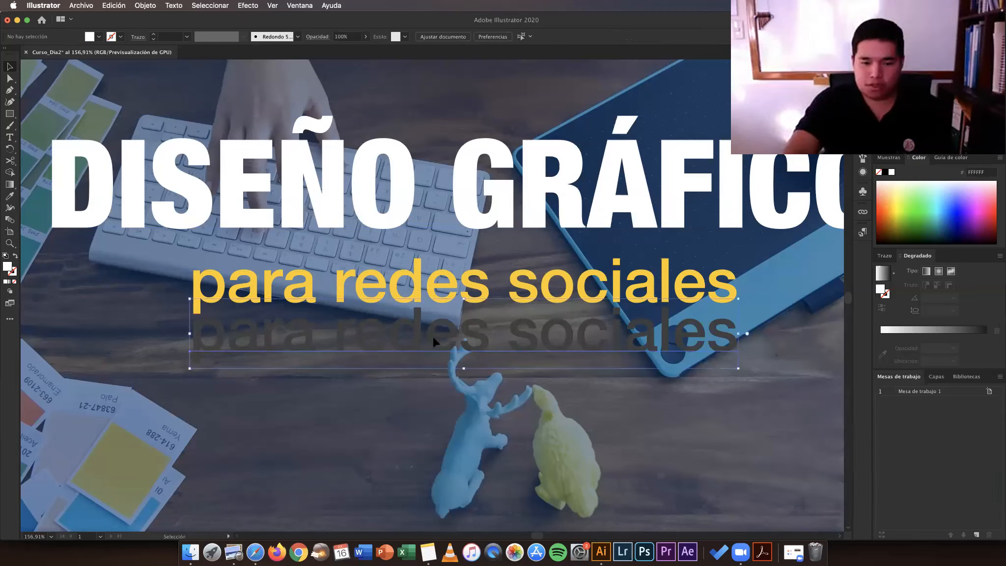
left_click(479, 414)
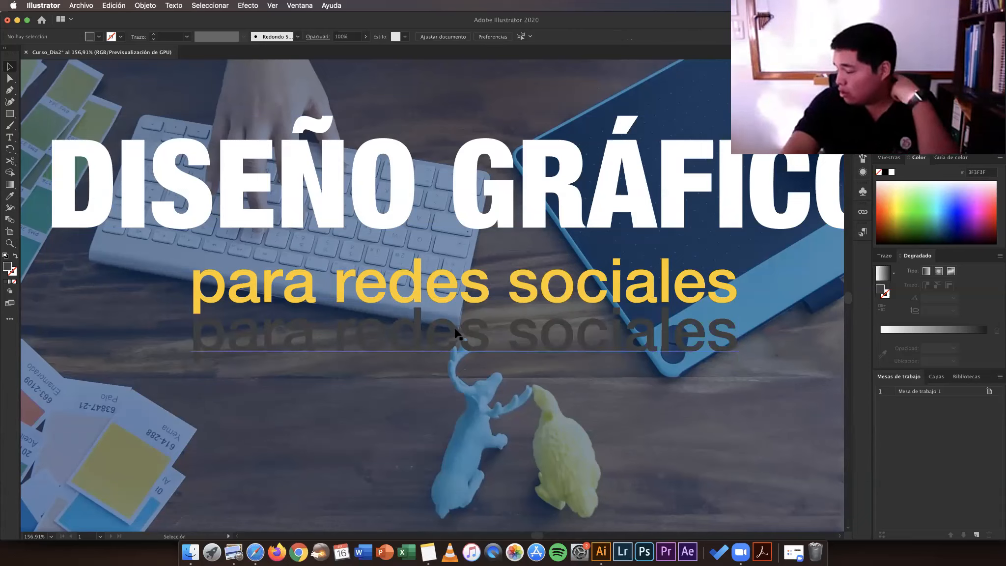
left_click(479, 346)
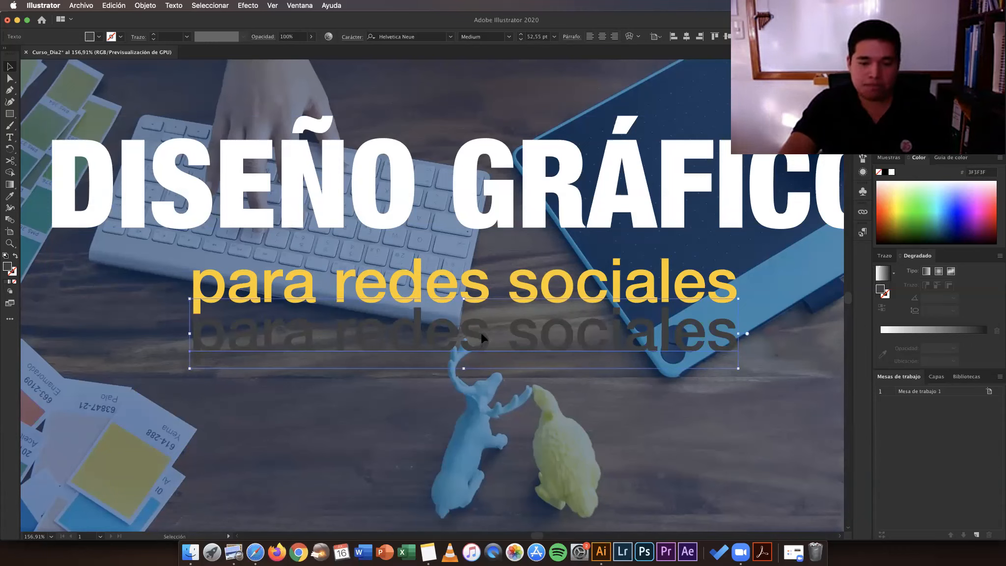
left_click_drag(483, 341, 479, 296)
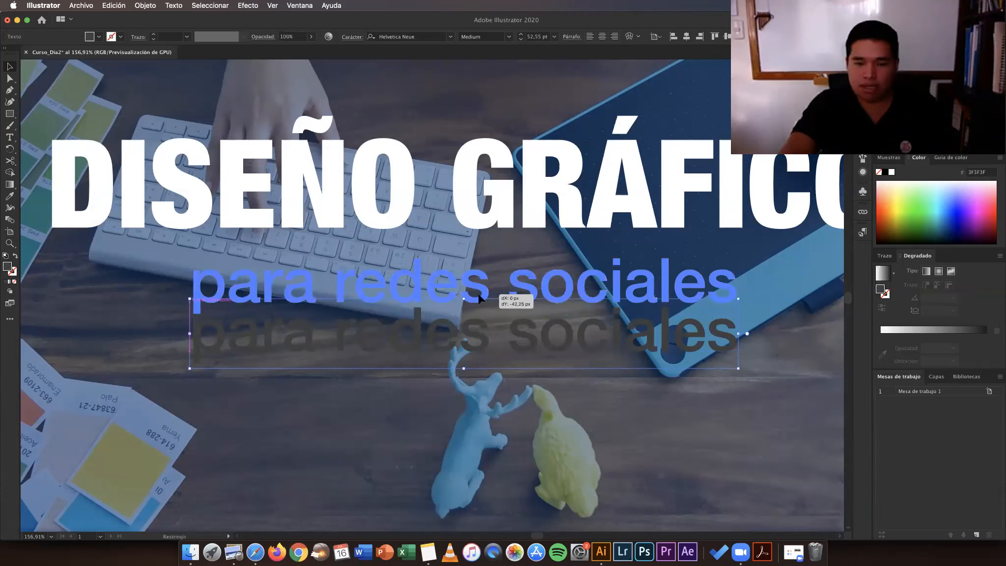
left_click_drag(478, 300, 480, 308)
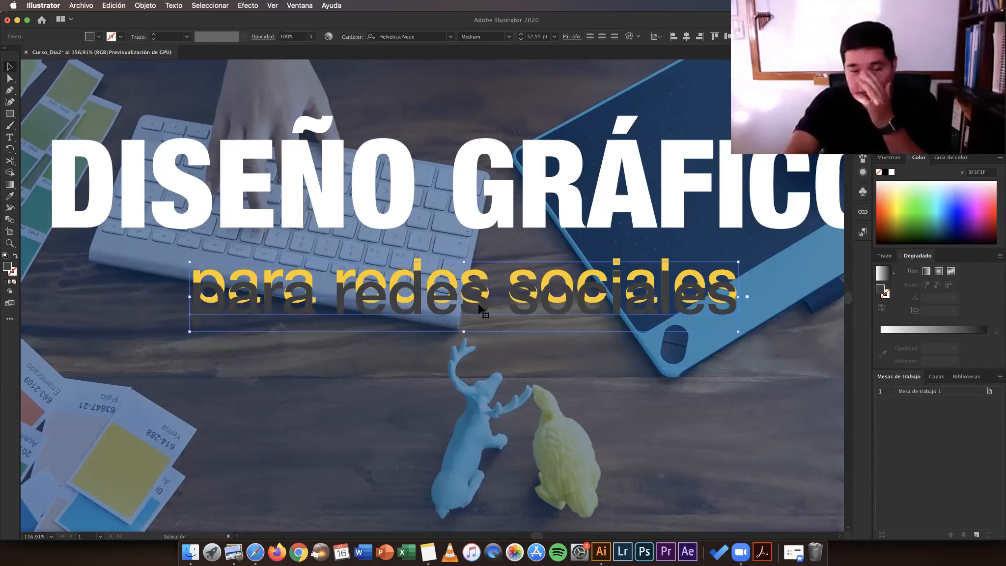
left_click_drag(479, 309, 479, 370)
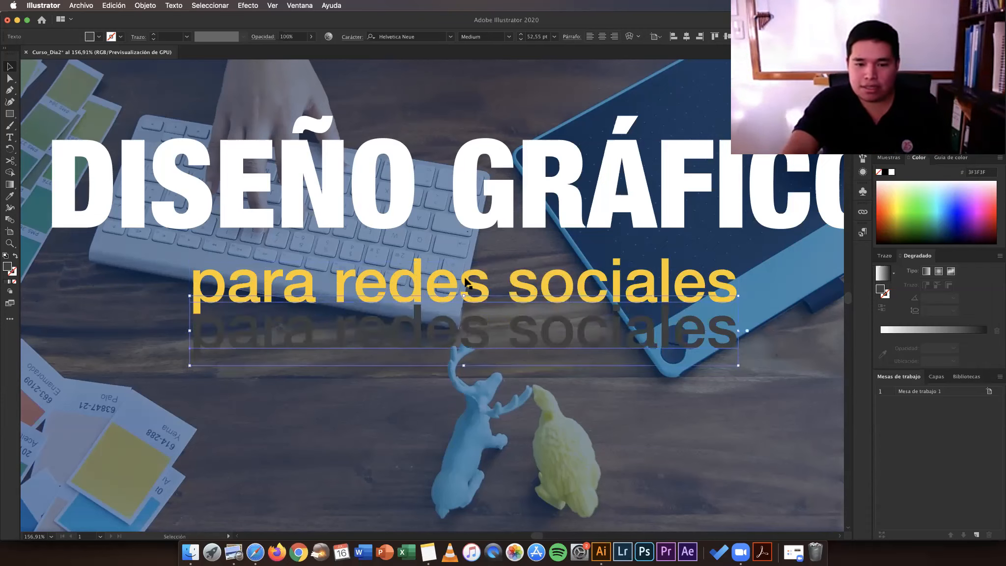
Step: Bring the yellow subtitle in front and place the dark grey copy behind it as a shadow, offset slightly right and down
left_click(465, 282)
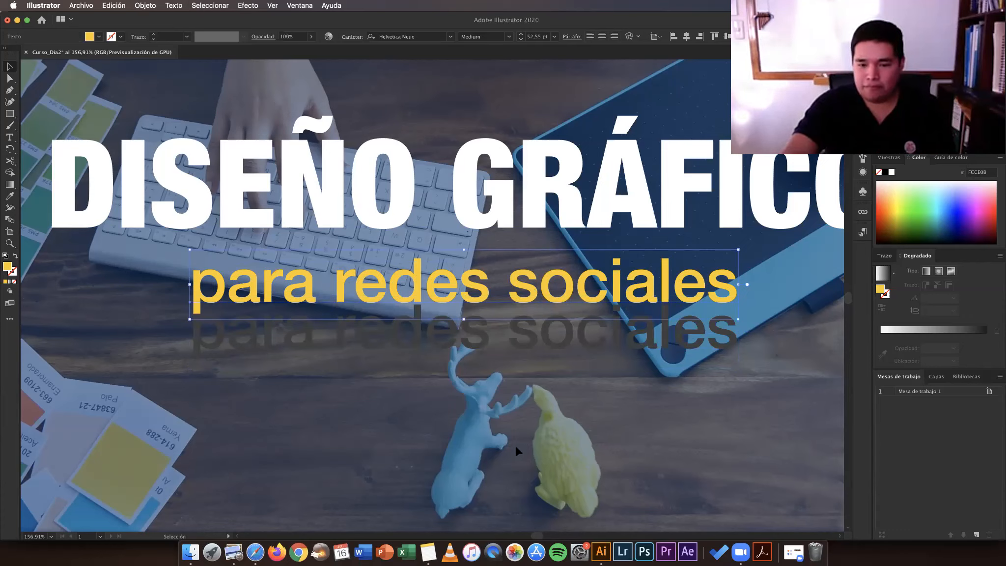
left_click_drag(521, 331, 521, 293)
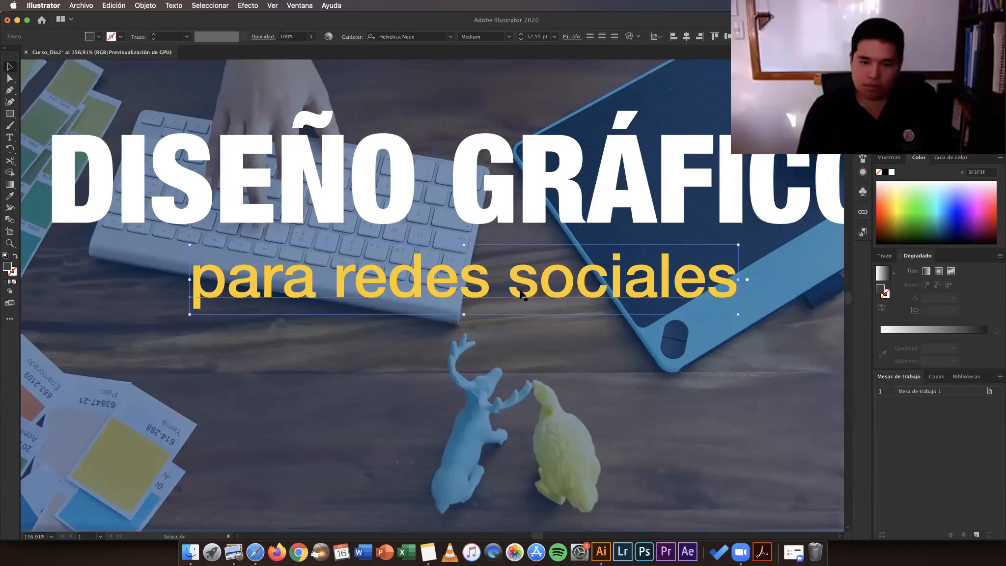
left_click_drag(588, 287, 591, 288)
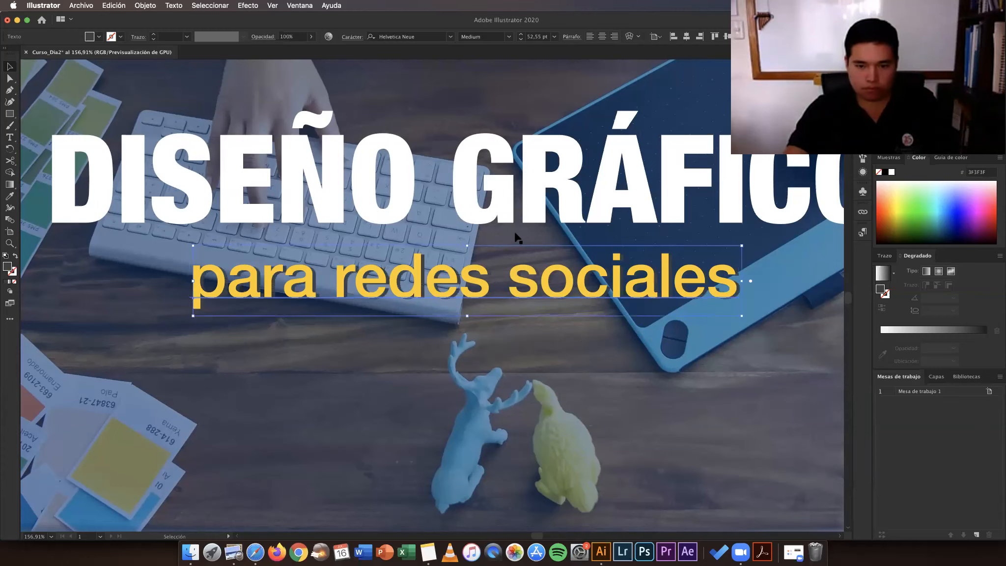
Step: Nudge the yellow subtitle slightly to the right over the dark grey copy to make the shadow narrower
left_click_drag(517, 238, 480, 238)
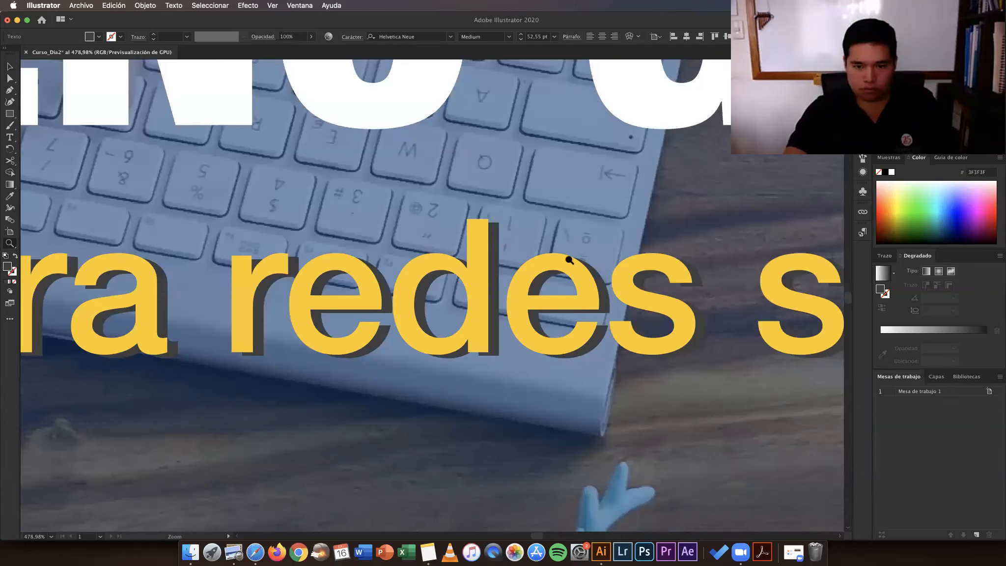
left_click_drag(570, 261, 601, 259)
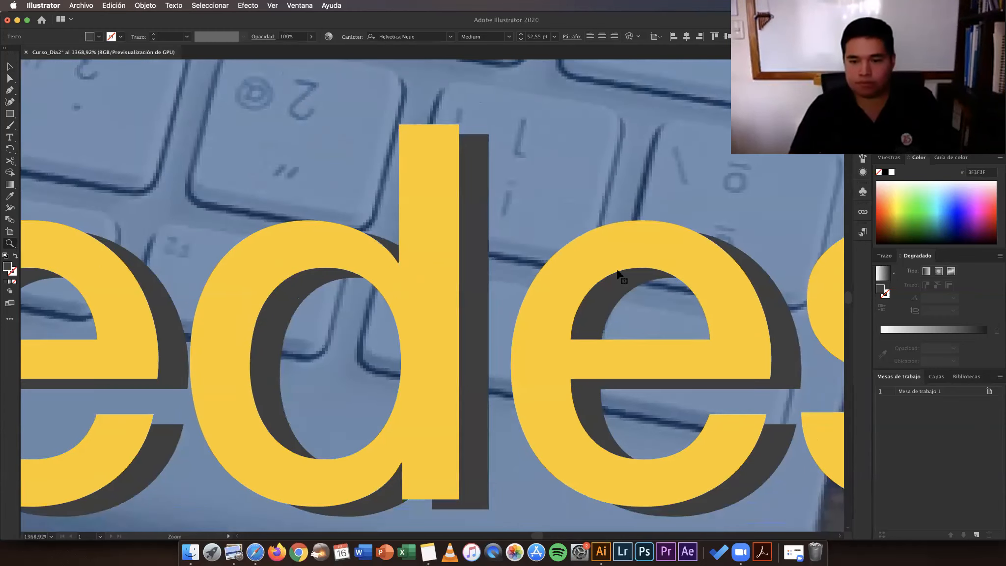
key("super+minus")
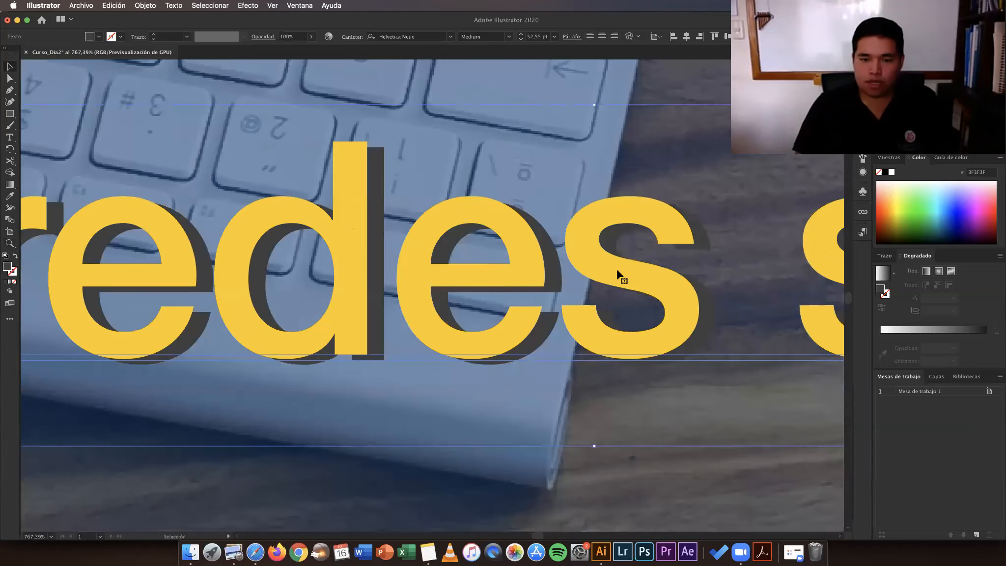
key("super+z")
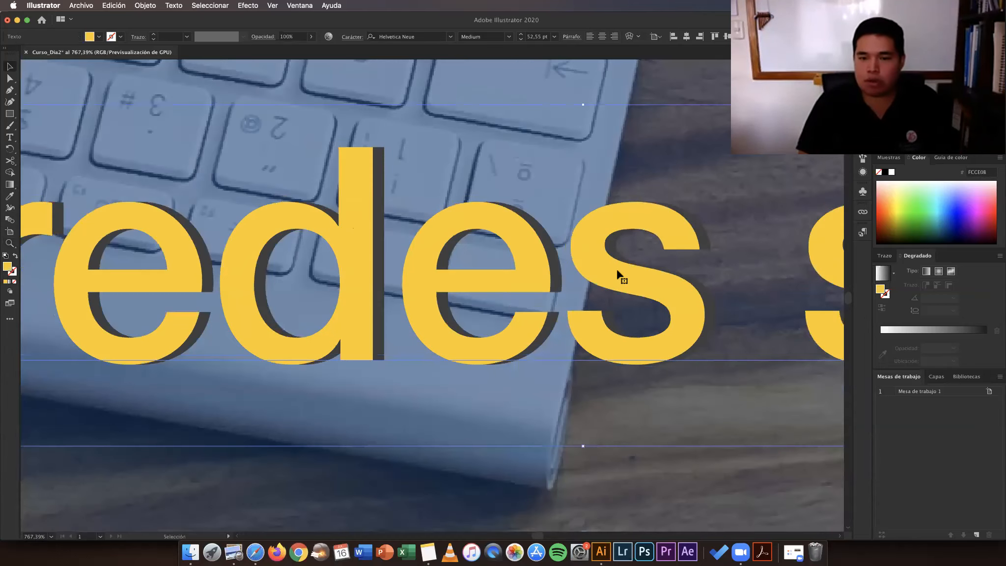
scroll(617, 272, "left", 3)
key("z")
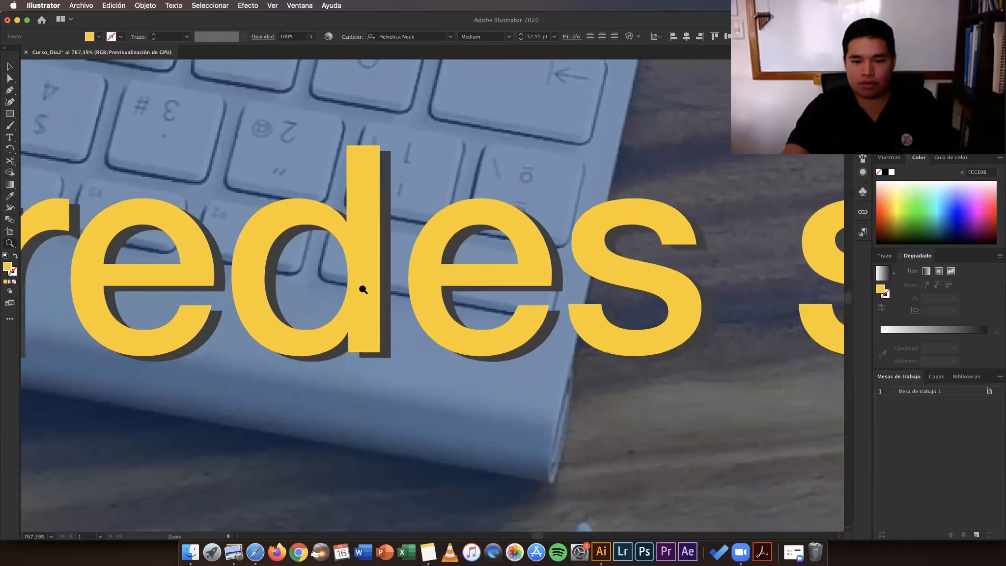
key("super+0")
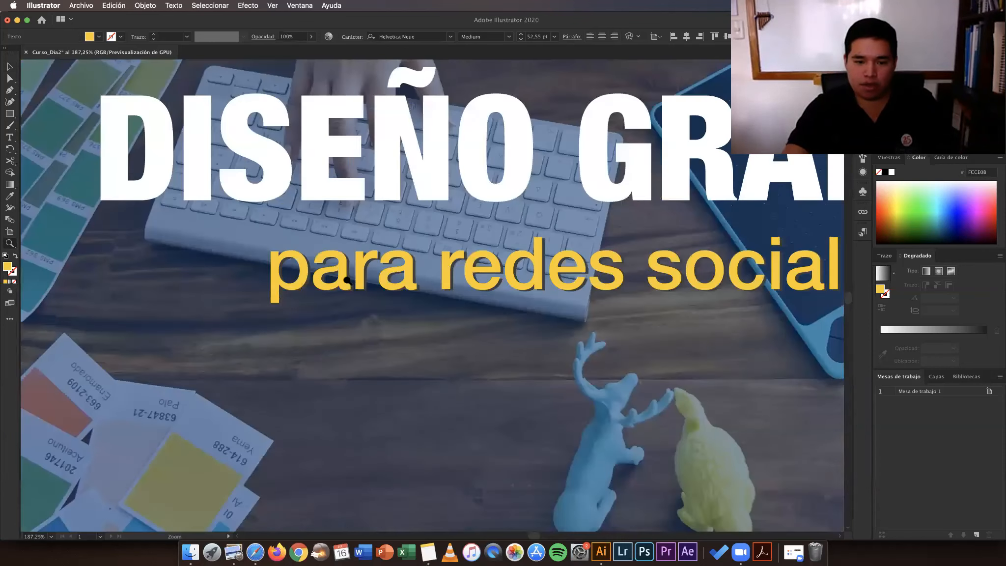
key("super+0")
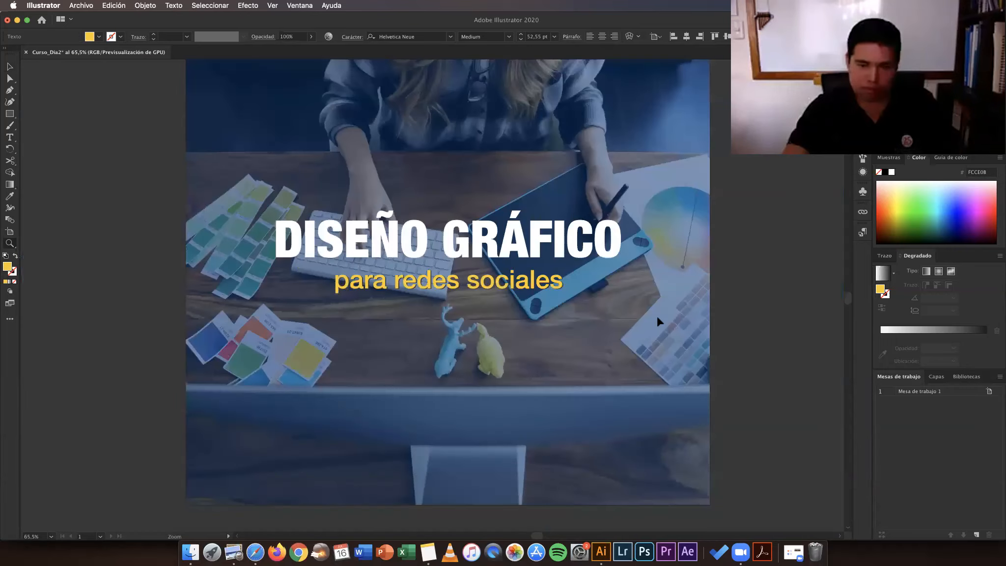
key("super+0")
key("v")
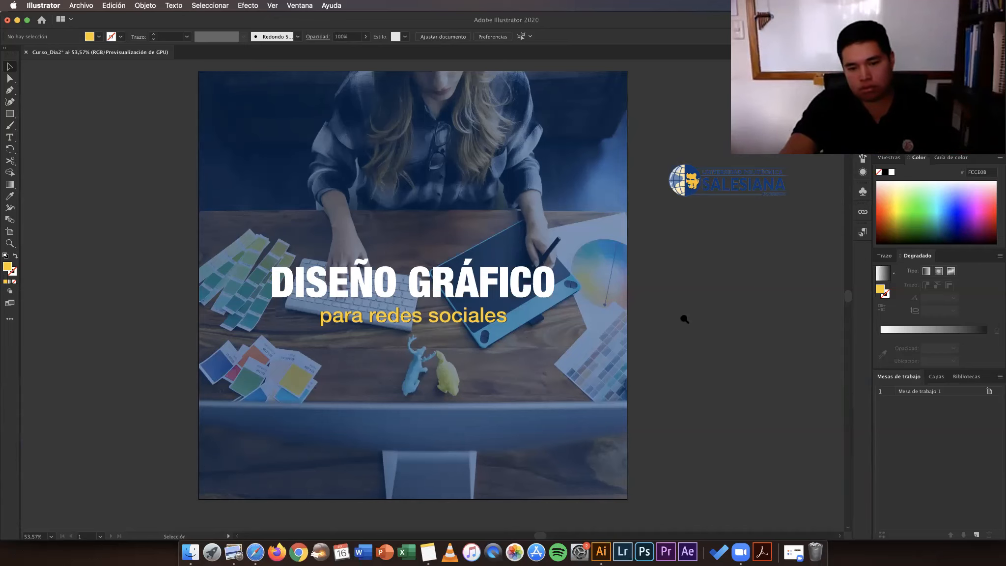
Step: Fine-tune the shadow offset by nudging the yellow subtitle one more increment to the right
key("z")
scroll(491, 314, "up", 1)
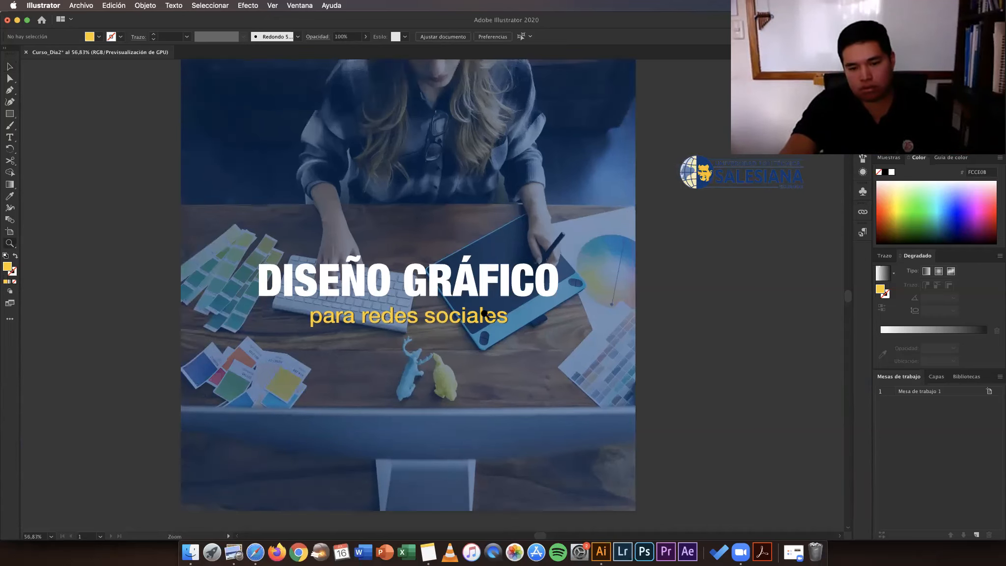
left_click(542, 325)
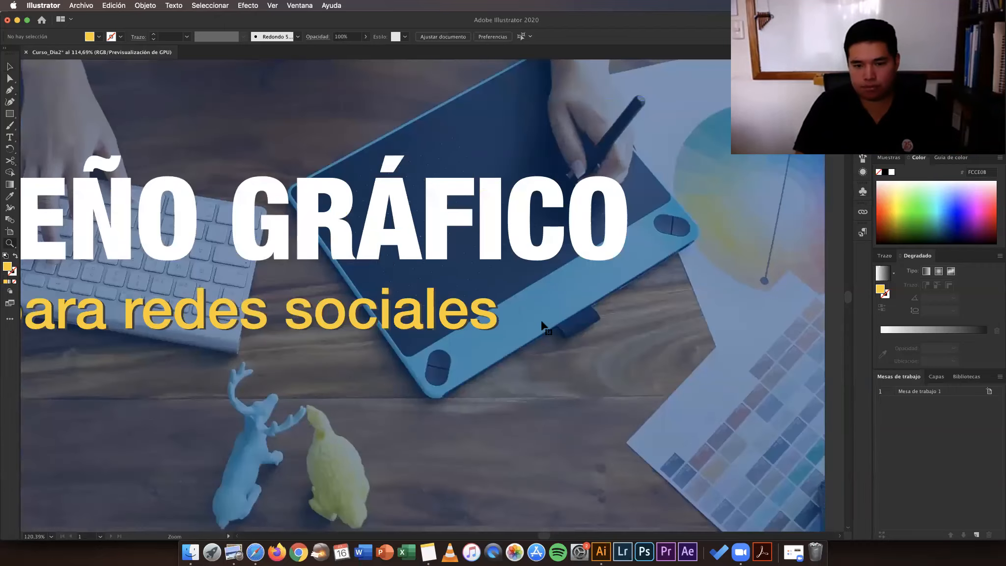
left_click(542, 325)
key("v")
left_click(542, 325)
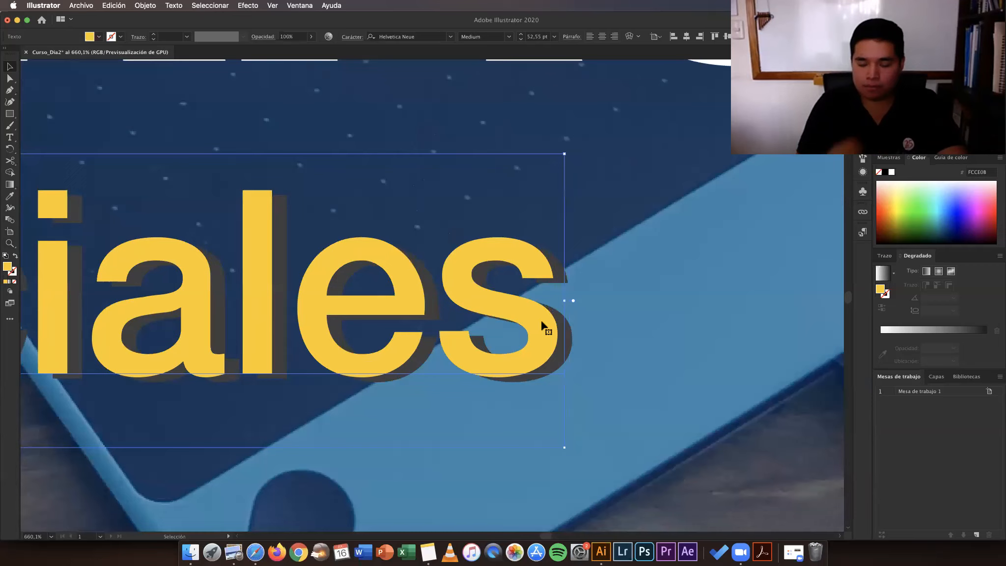
key("Right")
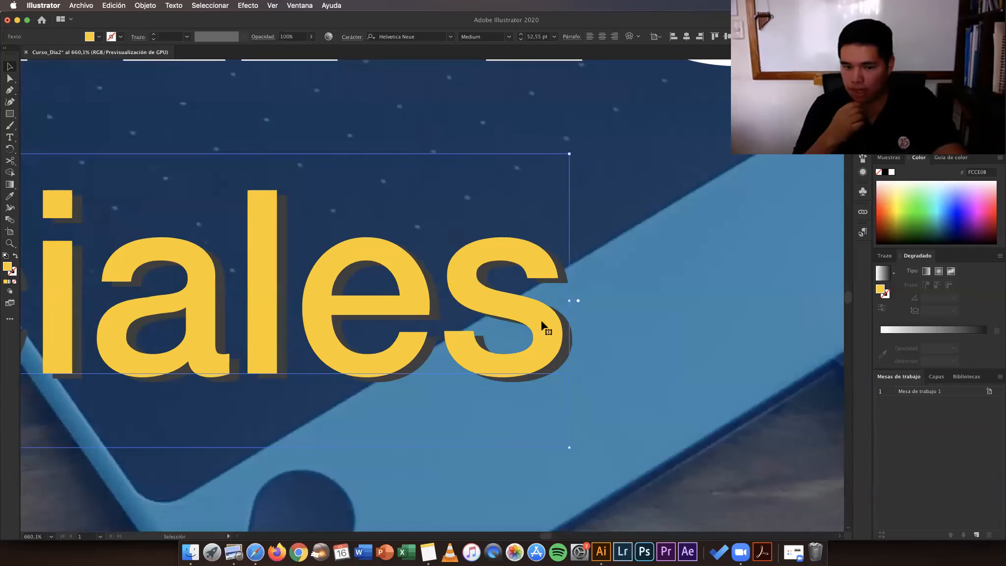
key("z")
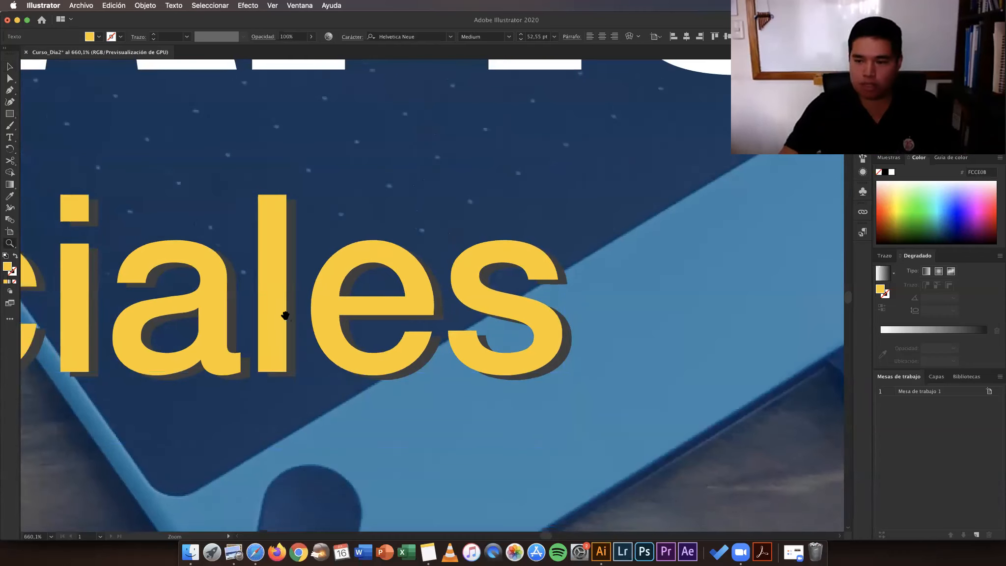
key("super+0")
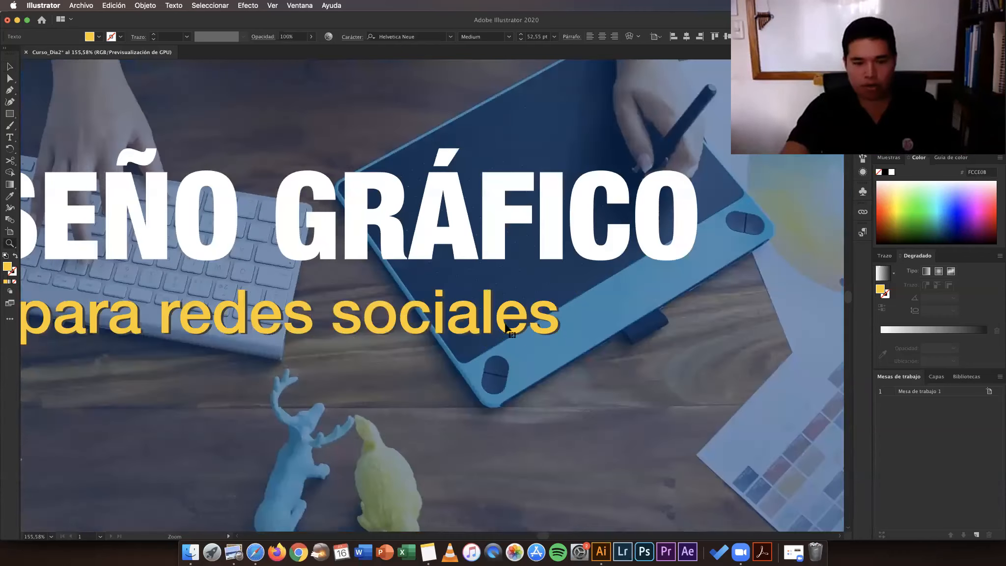
key("alt+super+0")
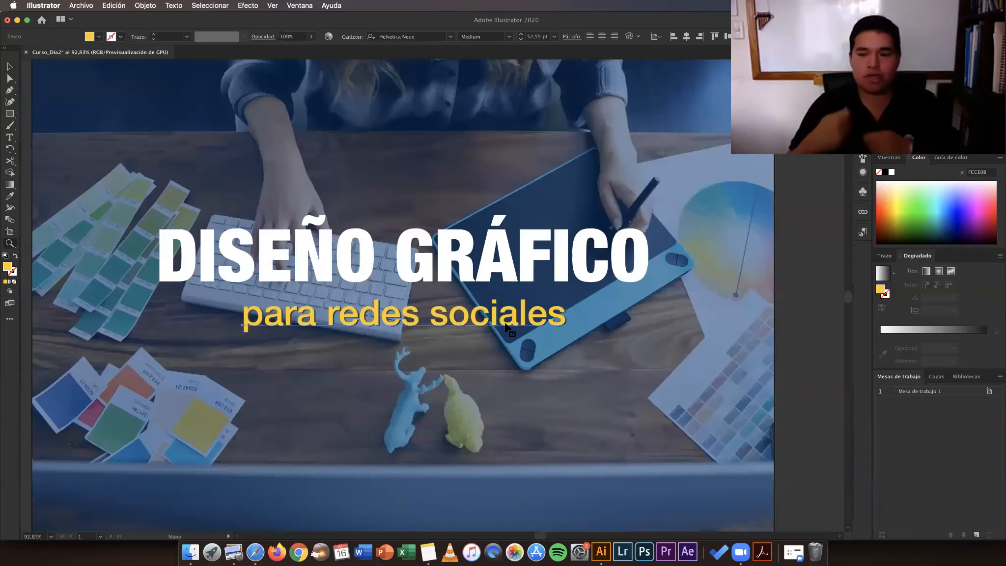
Step: Remove the dark grey shadow copy and move the yellow subtitle slightly up, closer to the "DISEÑO GRÁFICO" title
key("v")
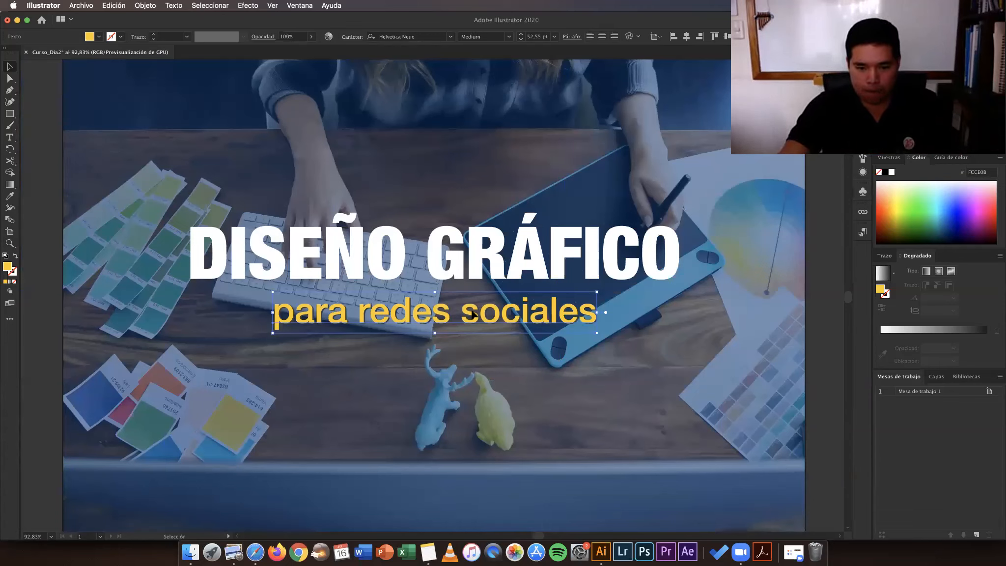
left_click_drag(475, 308, 532, 316)
key("super+shift+a")
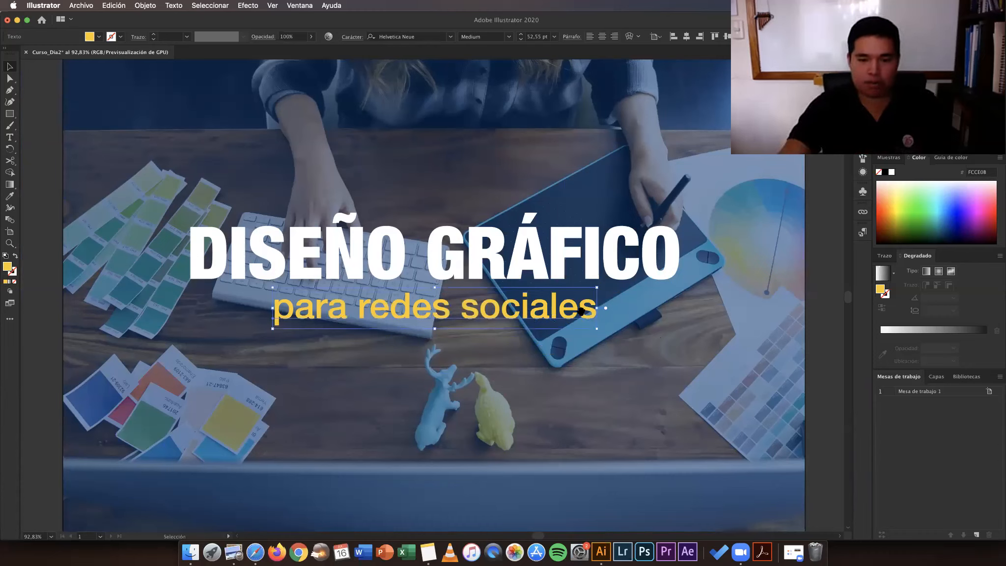
Step: Duplicate the yellow "para redes sociales" subtitle straight down, placing the copy about 57 px below the original
key("z")
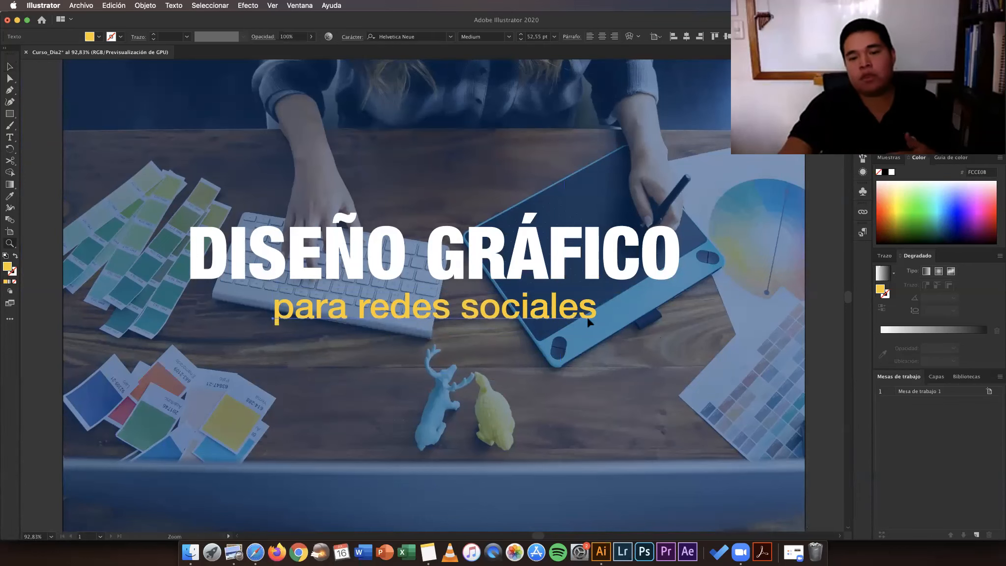
left_click(588, 321)
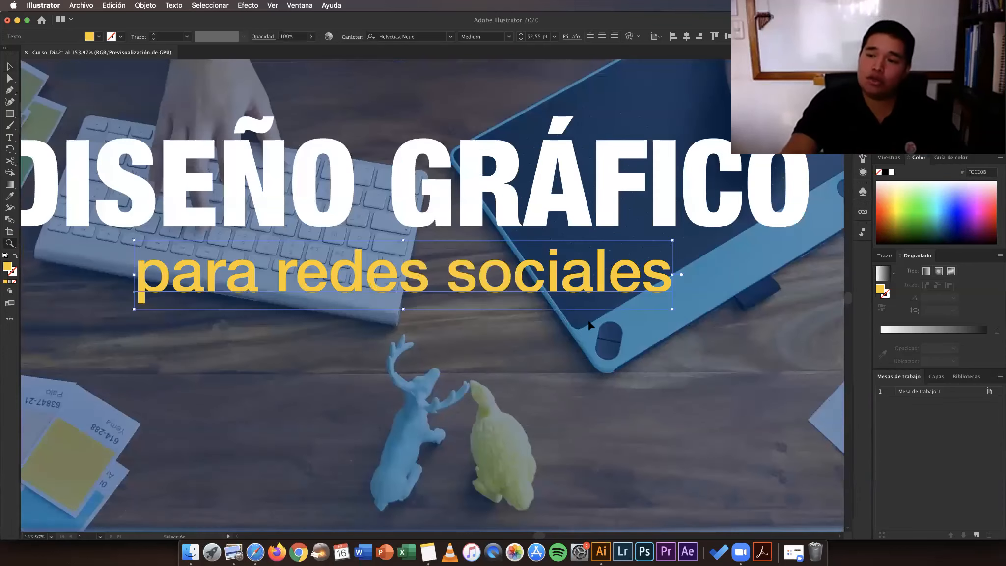
key("v")
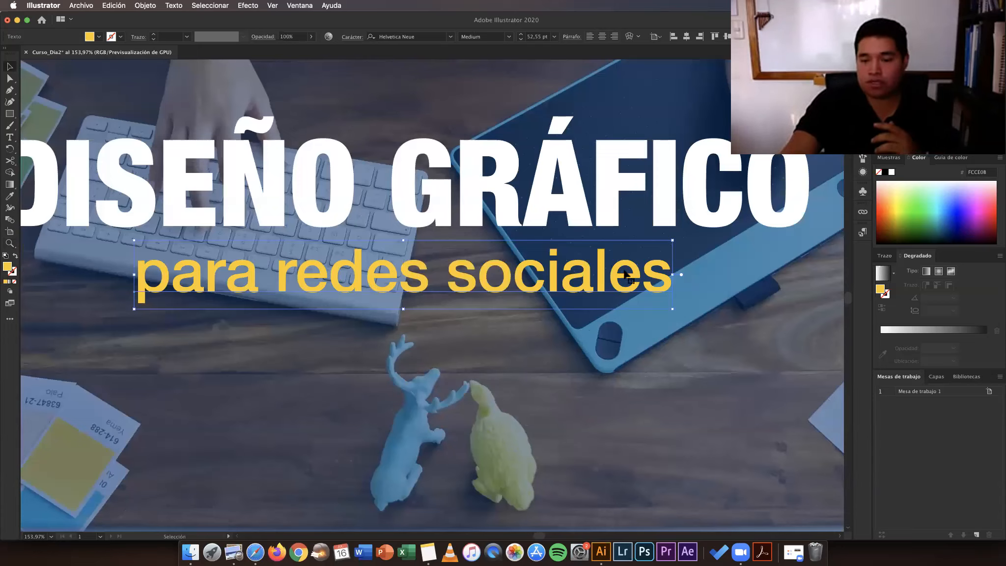
key("super+shift+a")
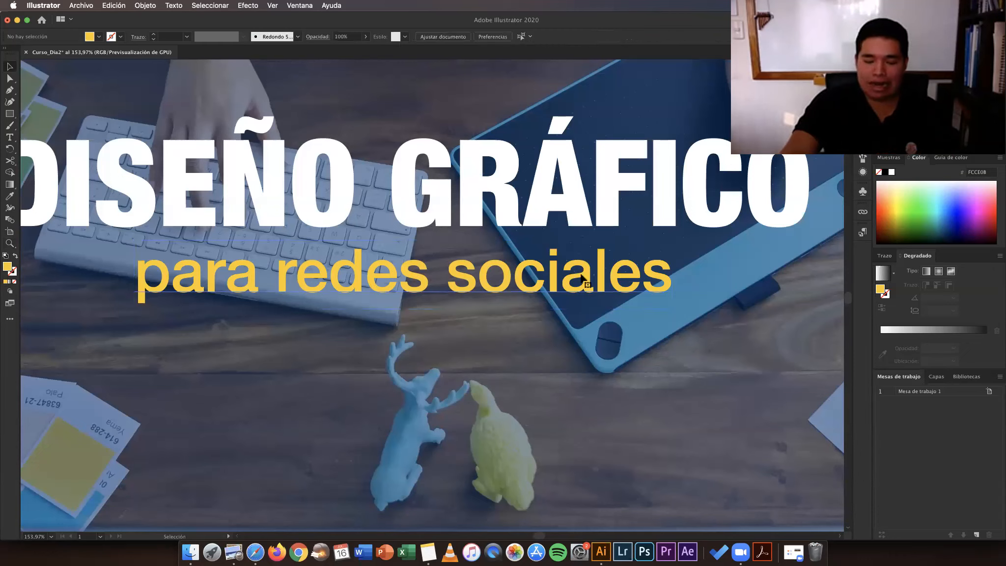
left_click(583, 279)
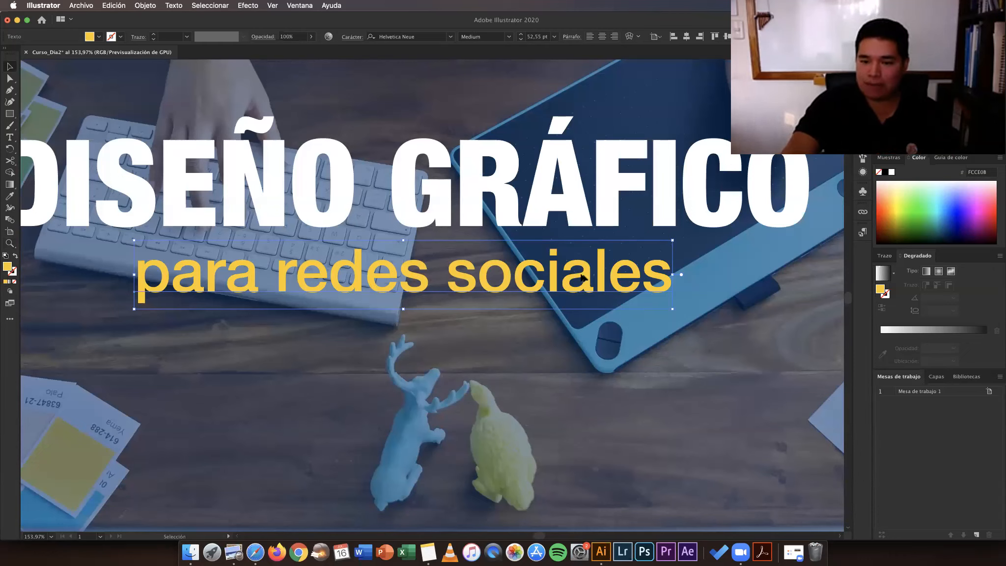
left_click_drag(582, 281, 585, 342)
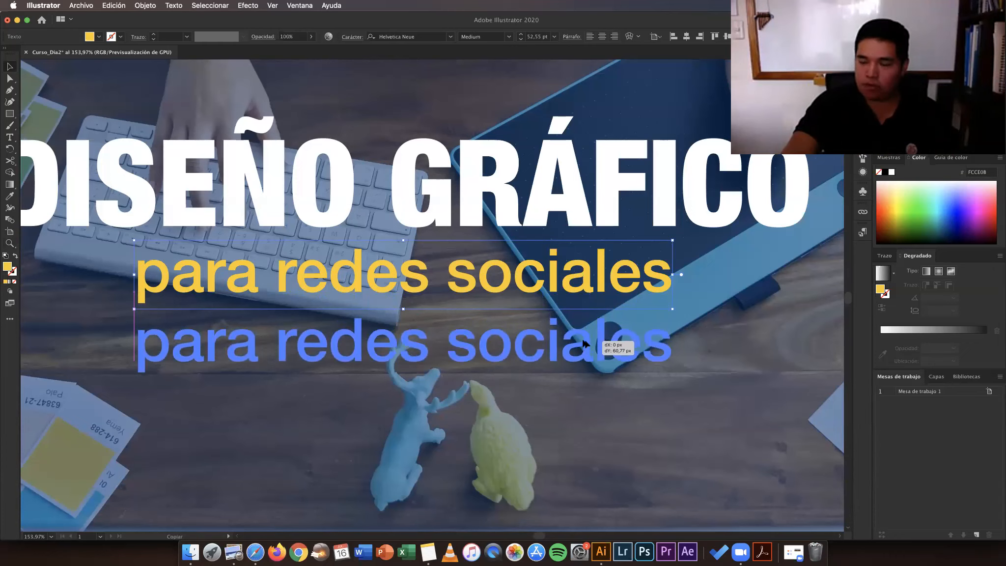
left_click_drag(584, 342, 583, 337)
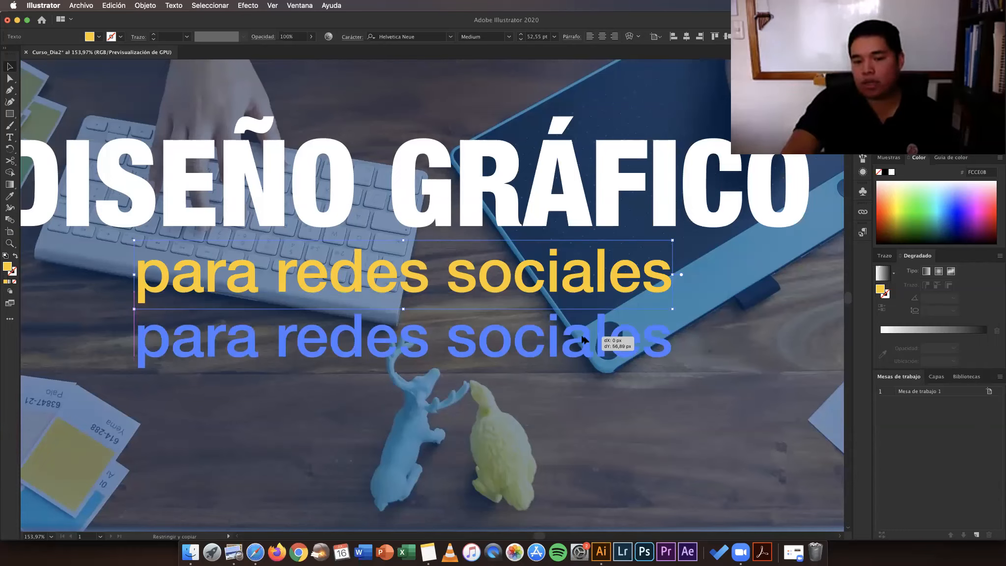
left_click_drag(581, 338, 583, 335)
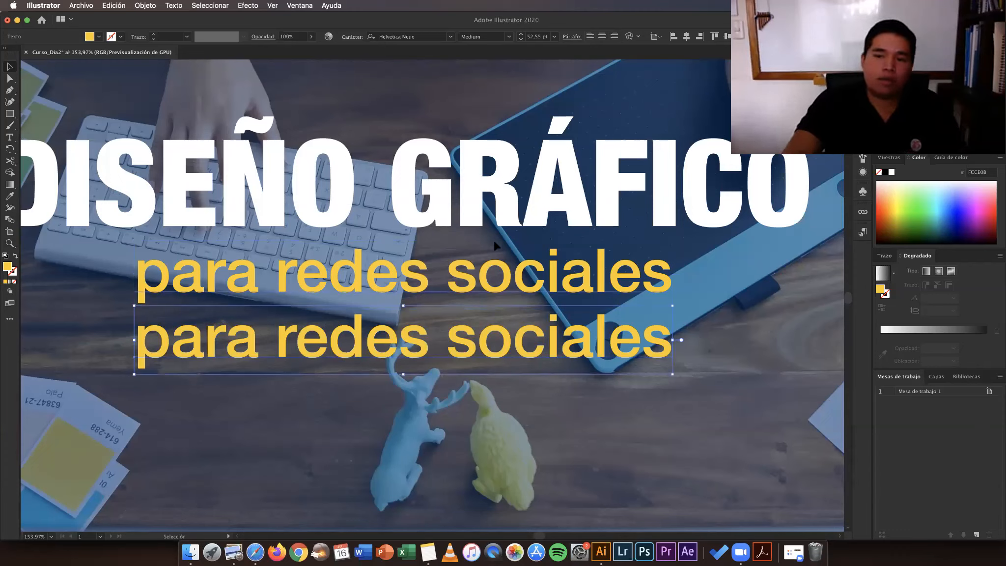
Step: Recolour the lower "para redes sociales" copy dark grey with hex value 2D2D2D
double_click(7, 266)
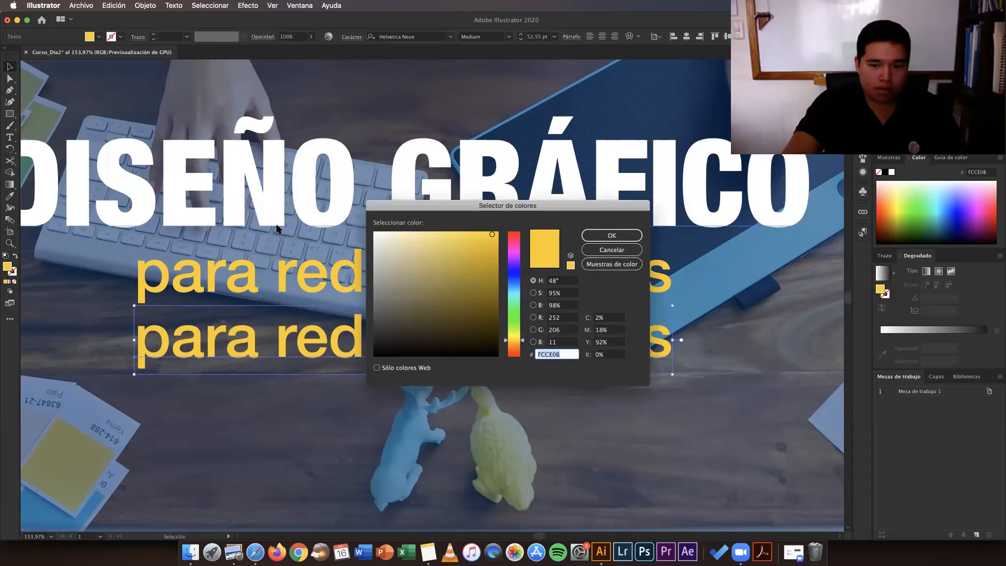
left_click(611, 250)
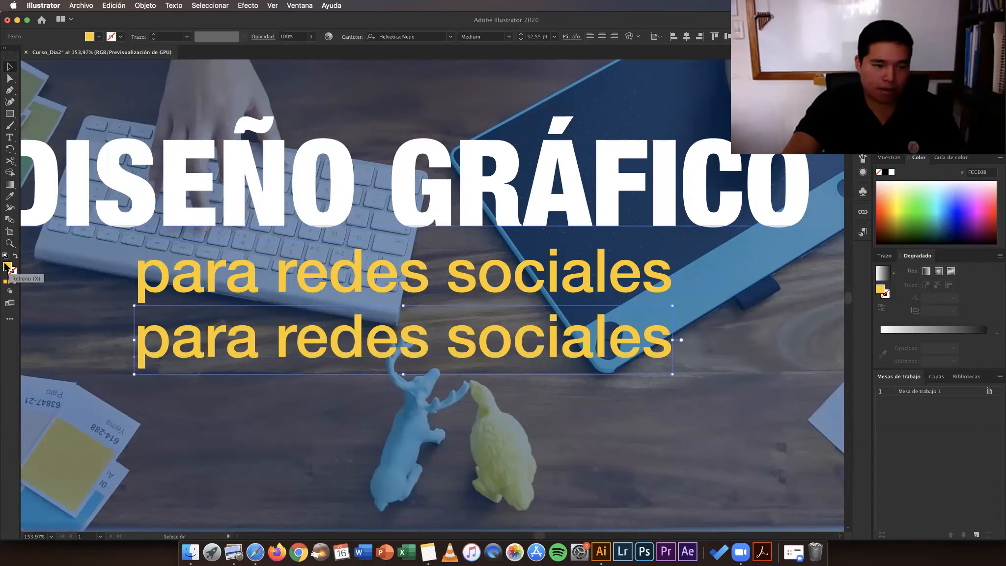
double_click(7, 266)
left_click_drag(376, 326, 372, 332)
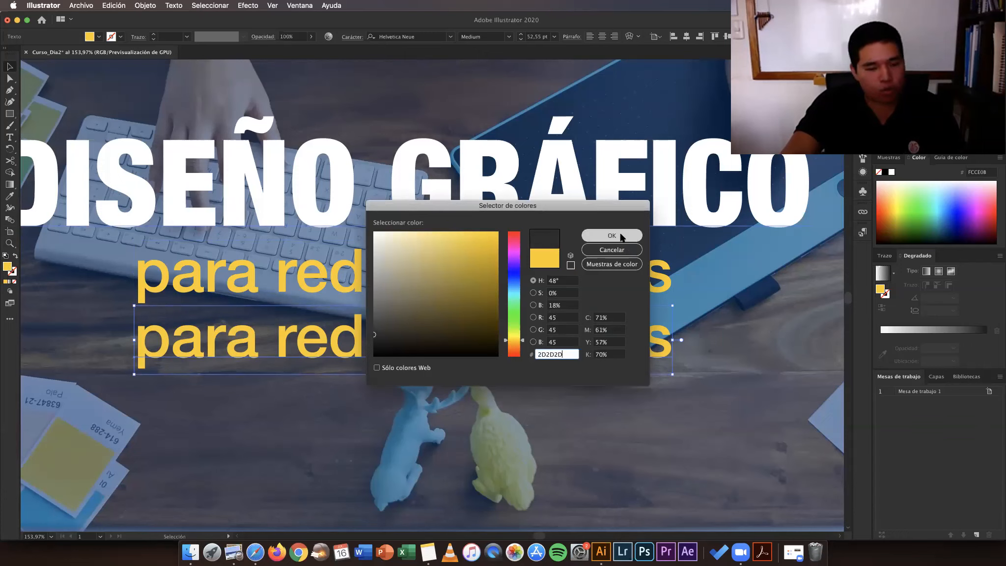
left_click(621, 237)
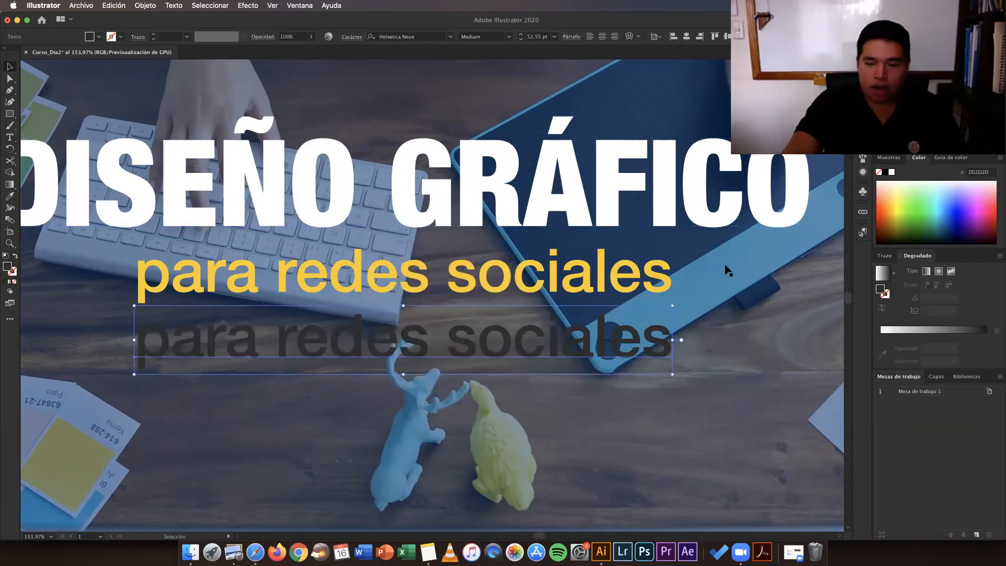
left_click(727, 271)
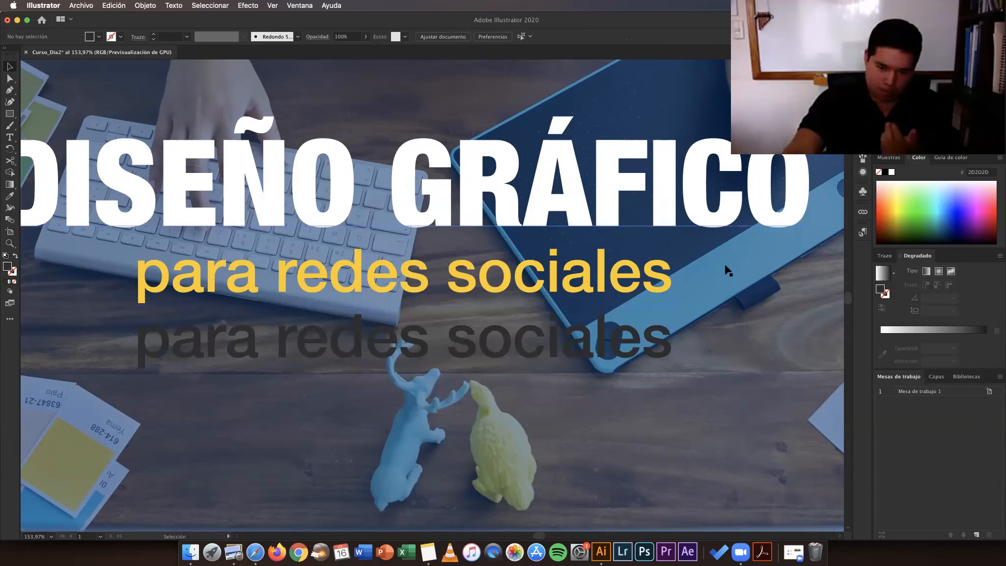
Step: Arrange the yellow "para redes sociales" subtitle in front of the dark grey copy in the stacking order
left_click(489, 282)
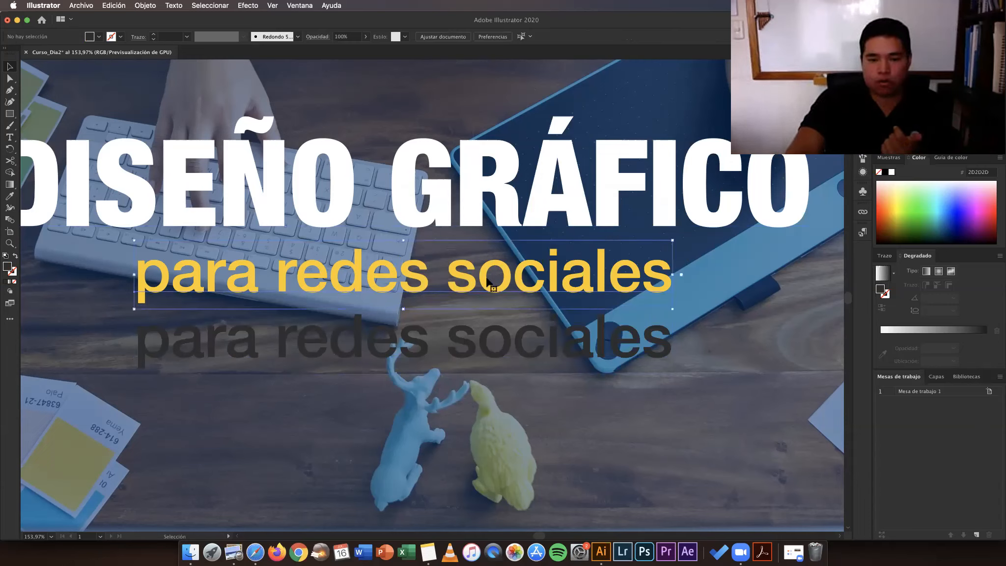
left_click(145, 5)
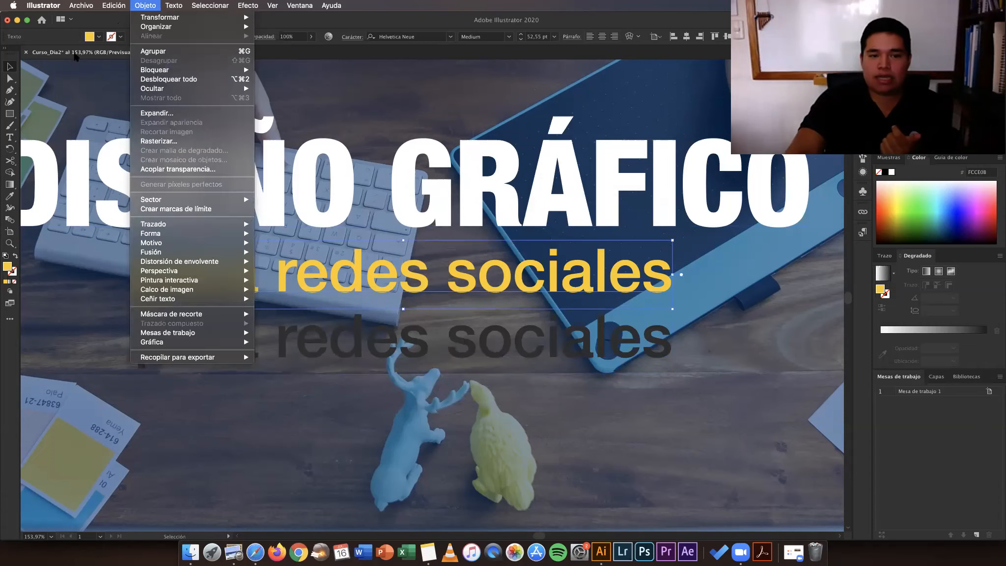
left_click(730, 352)
left_click(730, 352)
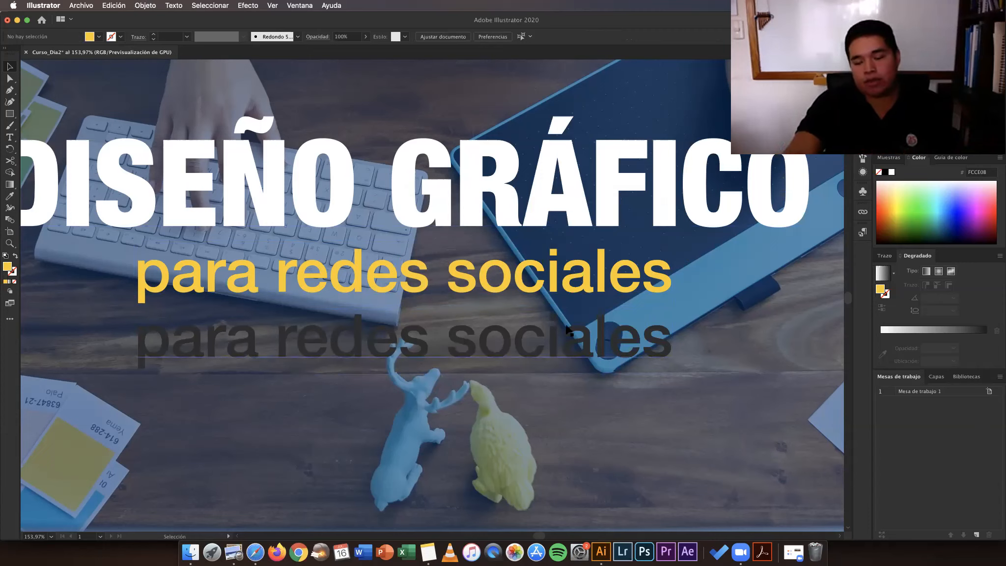
Step: Move the dark grey copy straight up about 57 px so it lies exactly behind the yellow subtitle
left_click(422, 353)
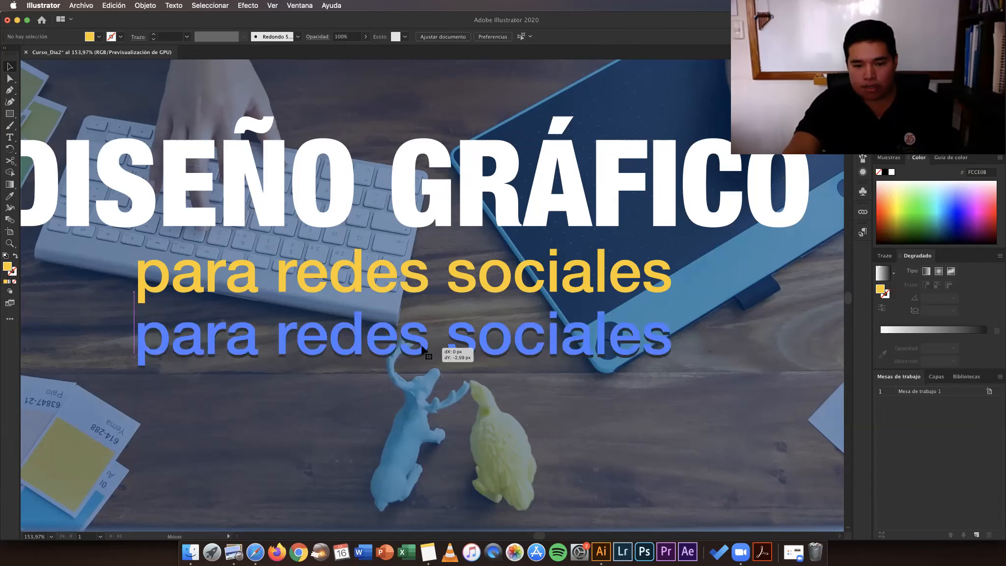
left_click_drag(422, 352, 424, 289)
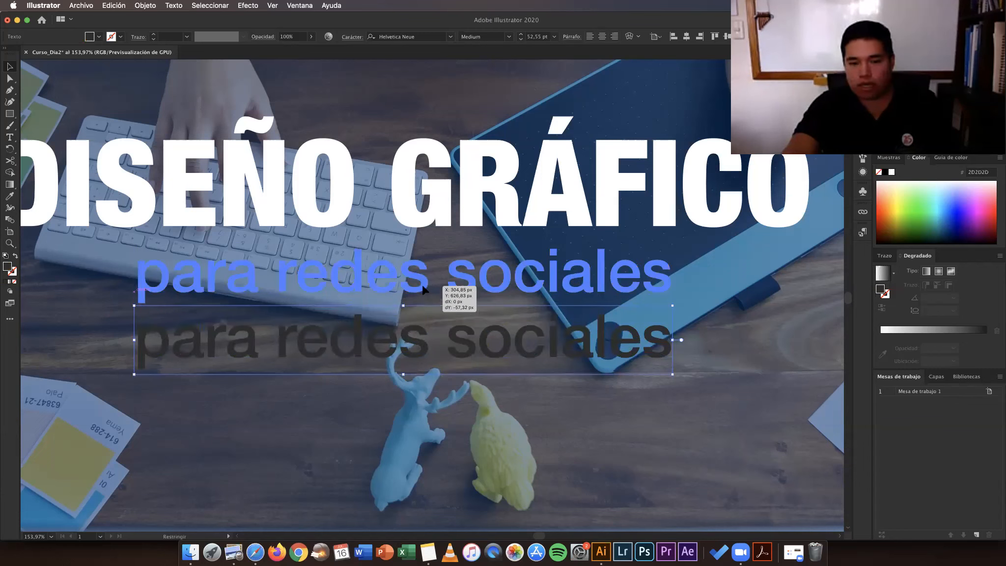
left_click_drag(424, 290, 424, 290)
Step: Nudge the dark grey copy three increments right and one down to offset it as a shadow of the yellow subtitle
key("z")
left_click(724, 286)
left_click_drag(545, 295, 754, 296)
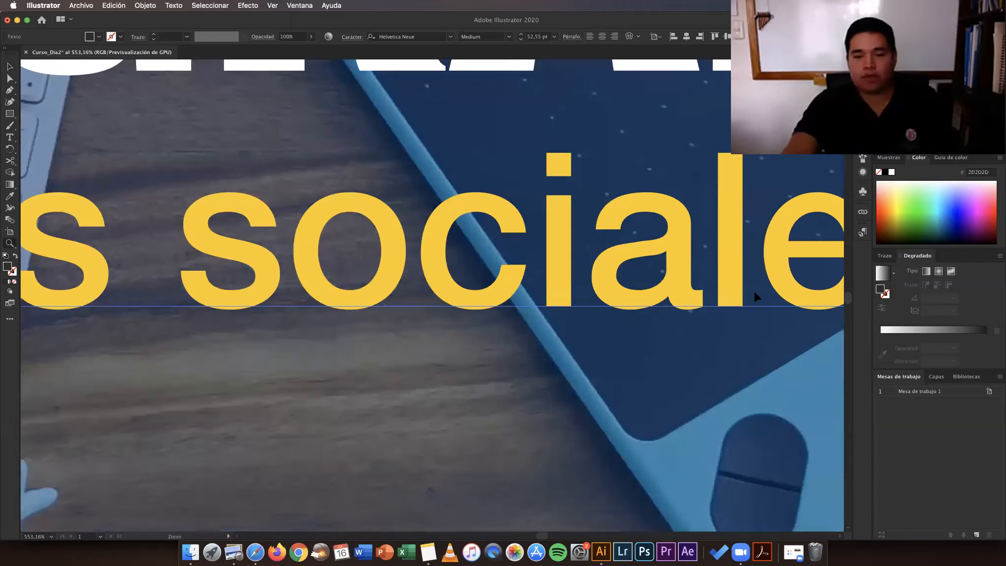
key("v")
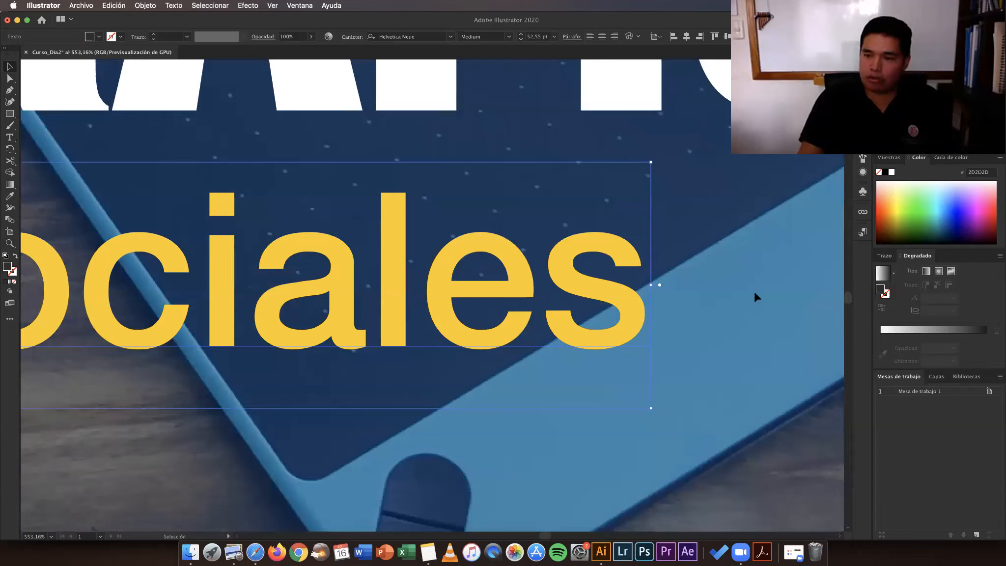
key("super+shift+e")
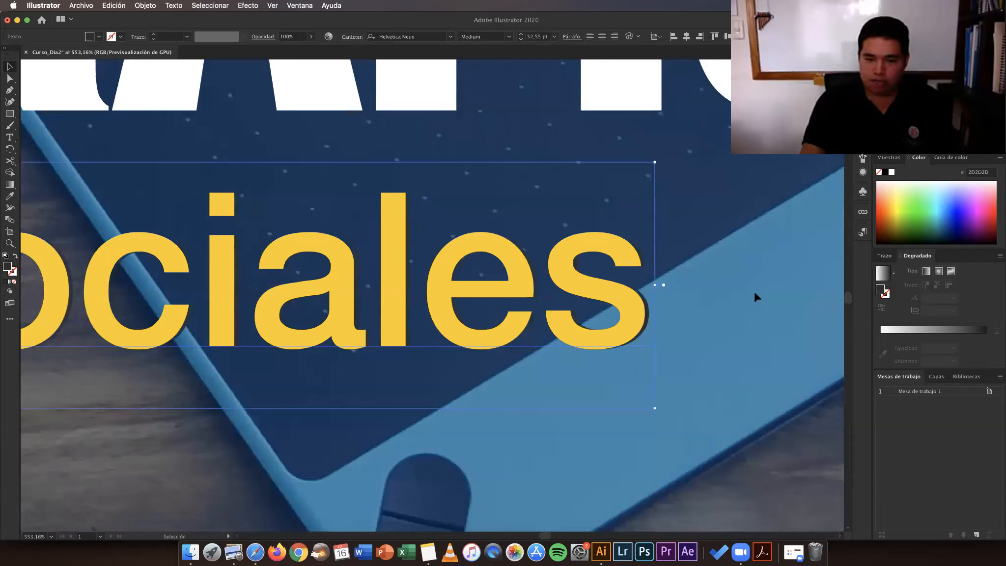
key("super+shift+e")
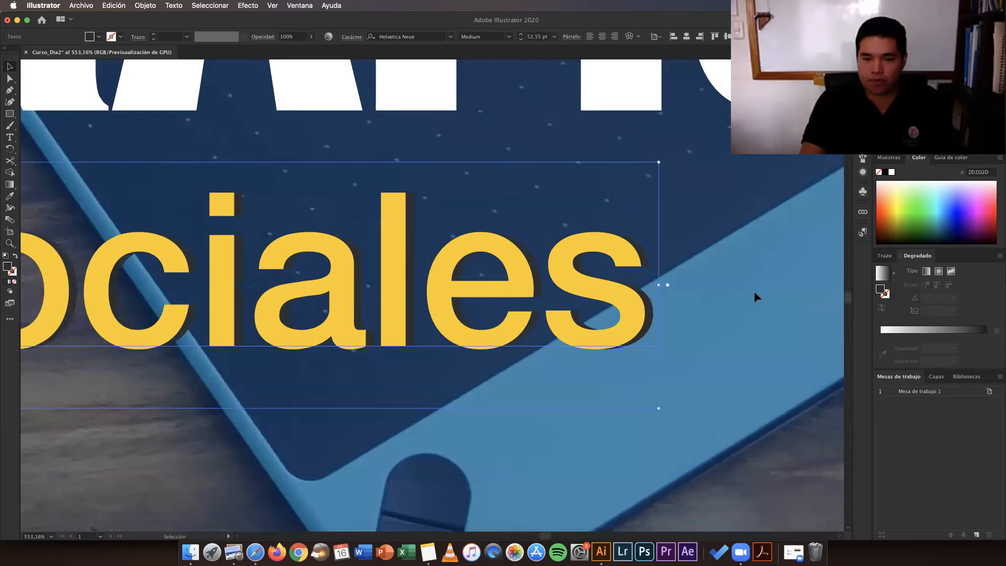
key("super+shift+e")
key("super+shift+e")
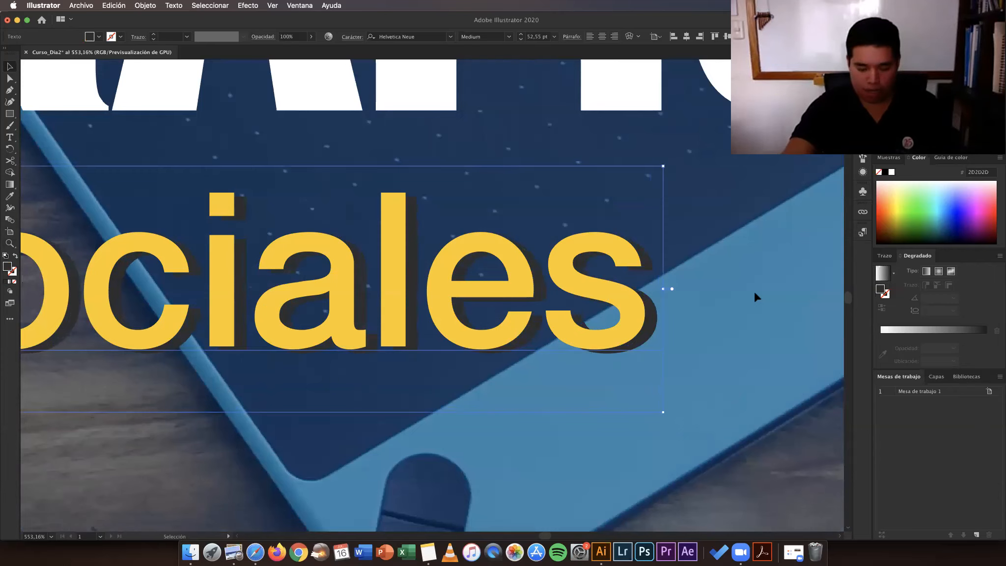
key("super+shift+a")
key("z")
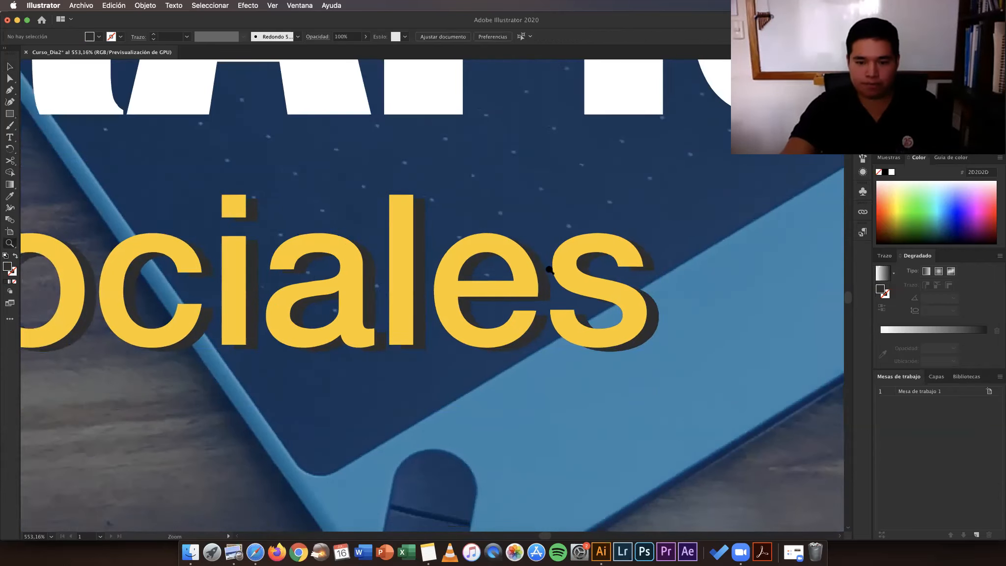
key("super+0")
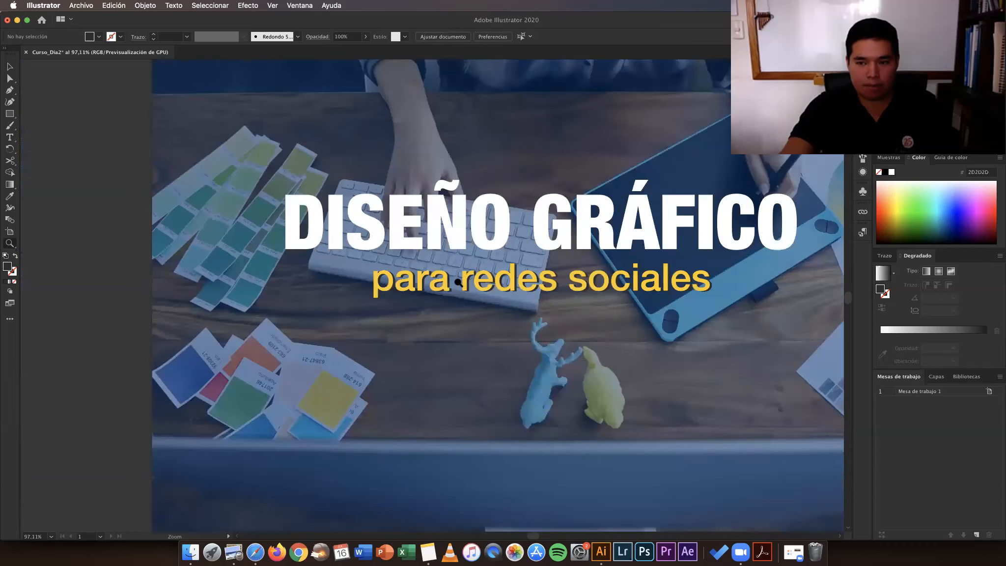
key("super+0")
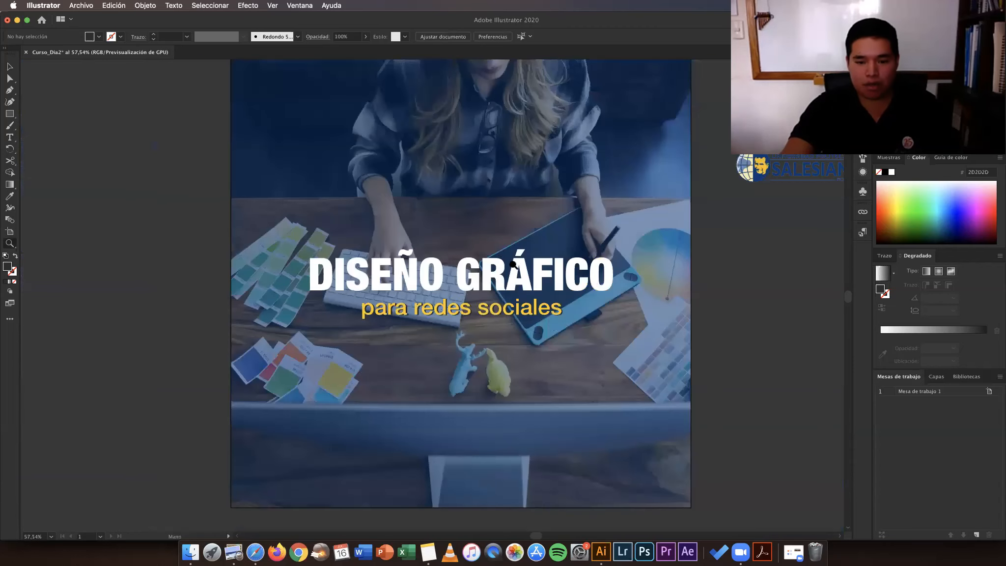
key("v")
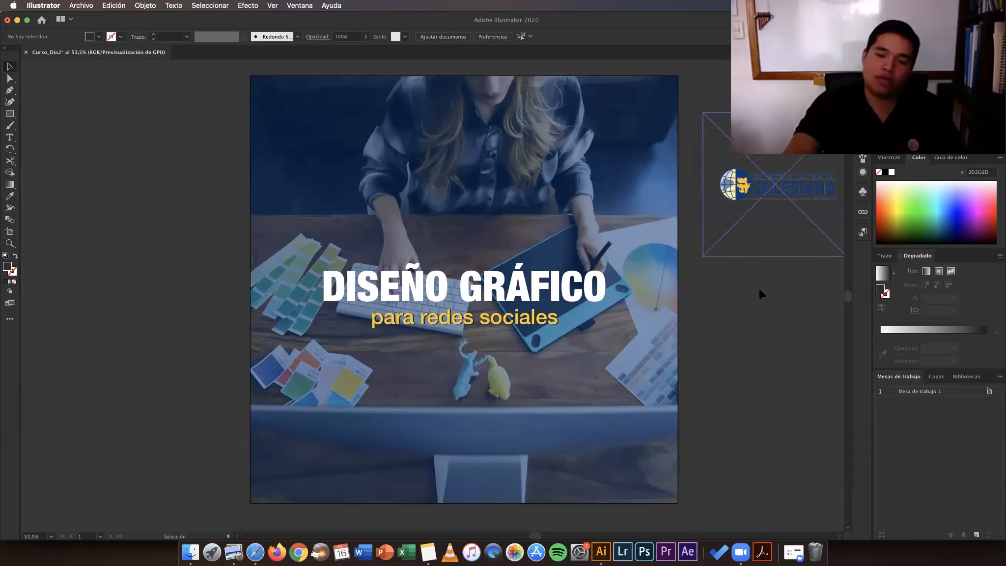
left_click(537, 286)
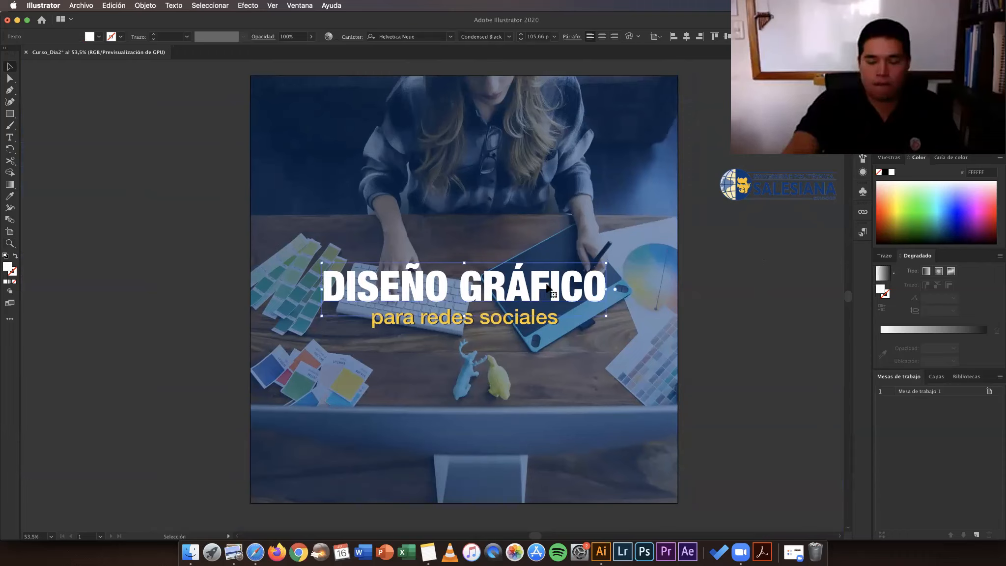
double_click(551, 290)
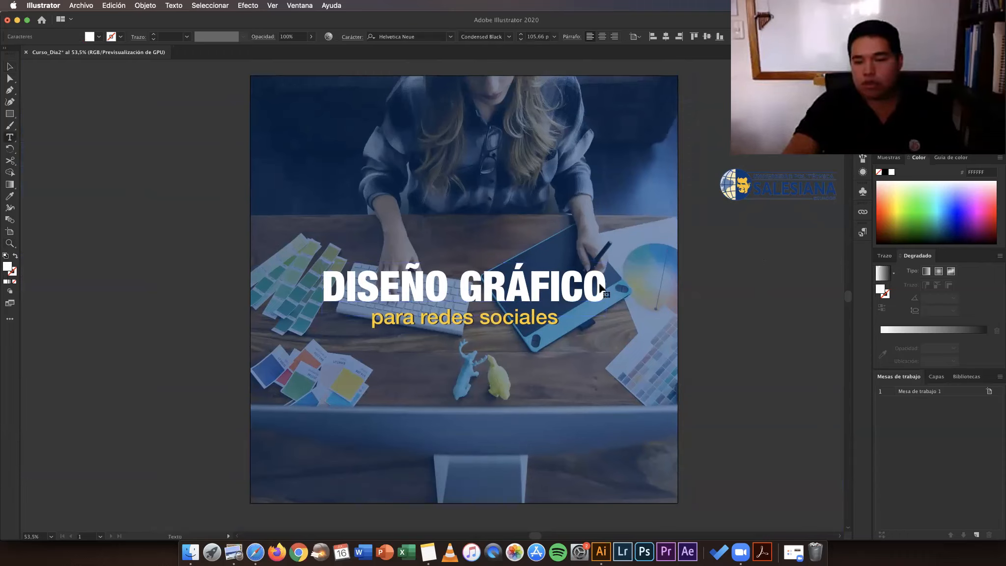
key("Escape")
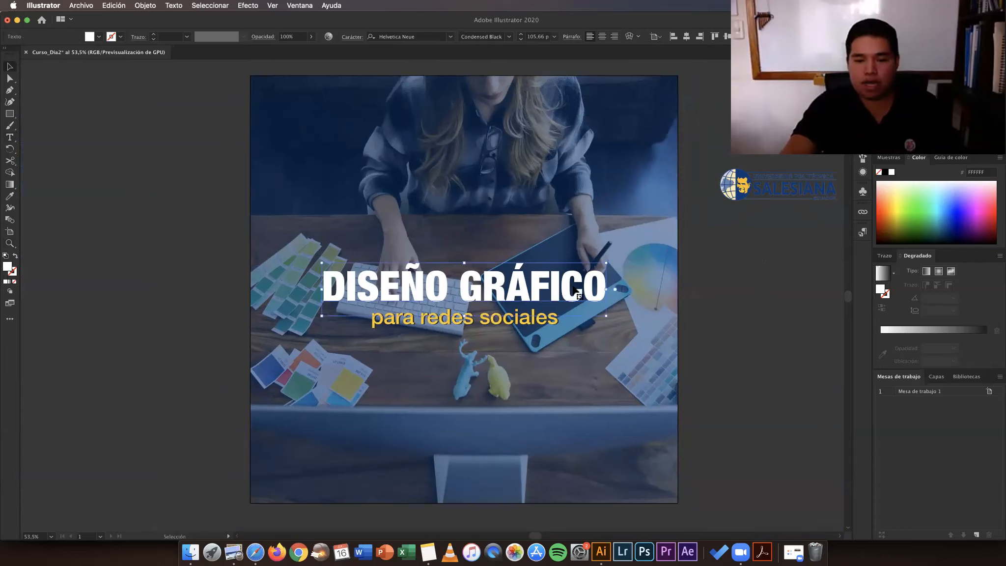
left_click(511, 324)
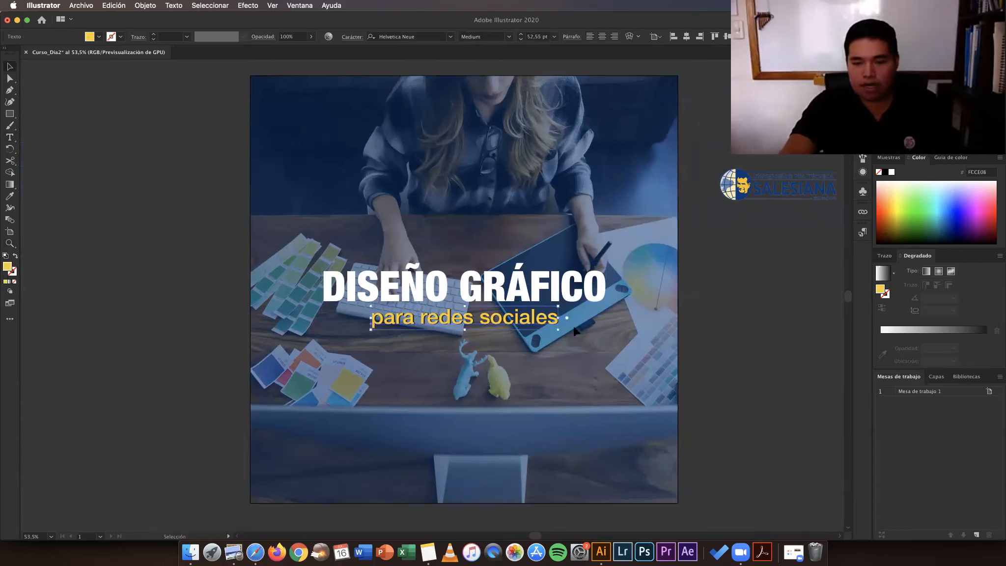
left_click(576, 331)
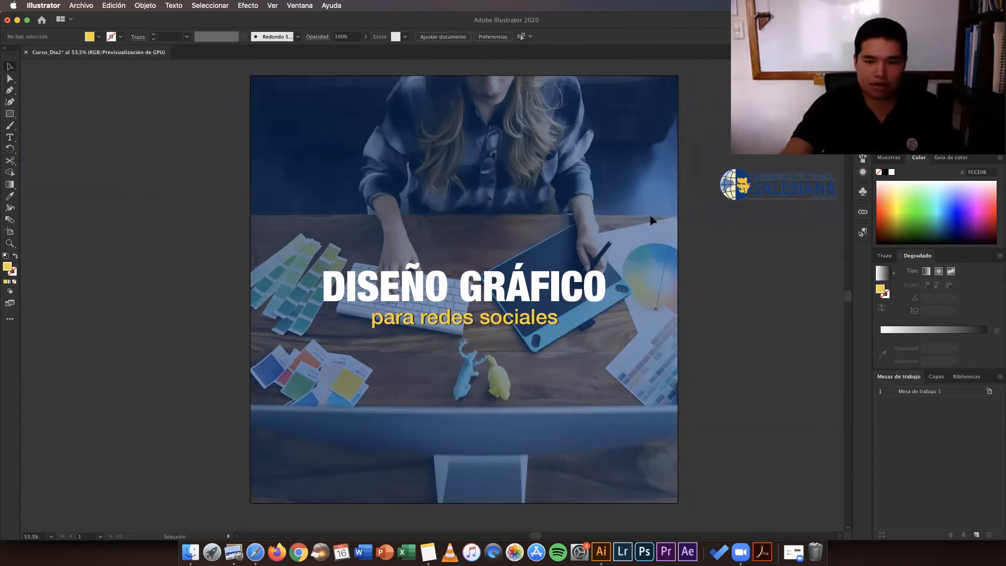
Step: Move the linked logo image outside the artboard slightly down and to the right, leaving nothing selected
left_click_drag(788, 215, 801, 244)
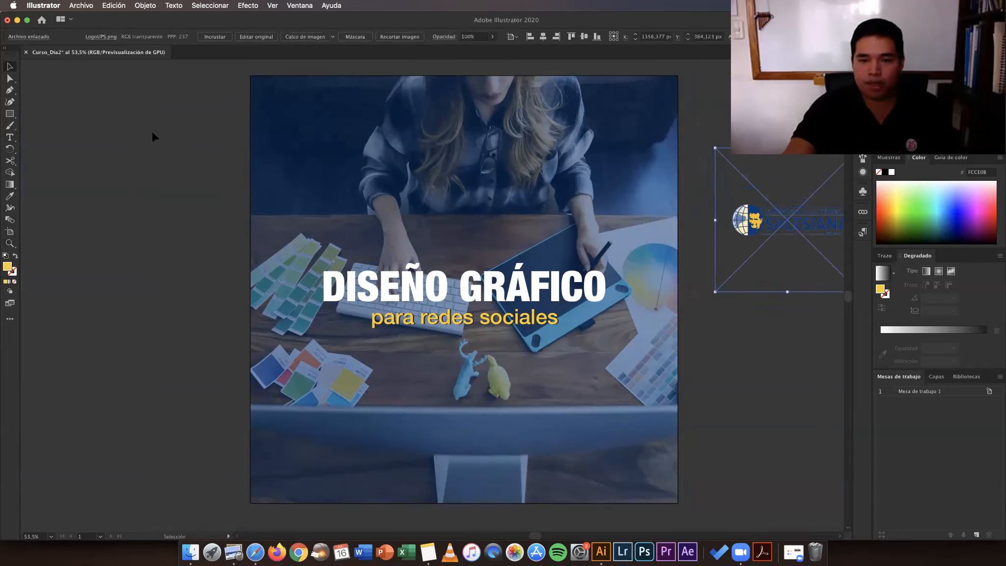
left_click(69, 174)
key("i")
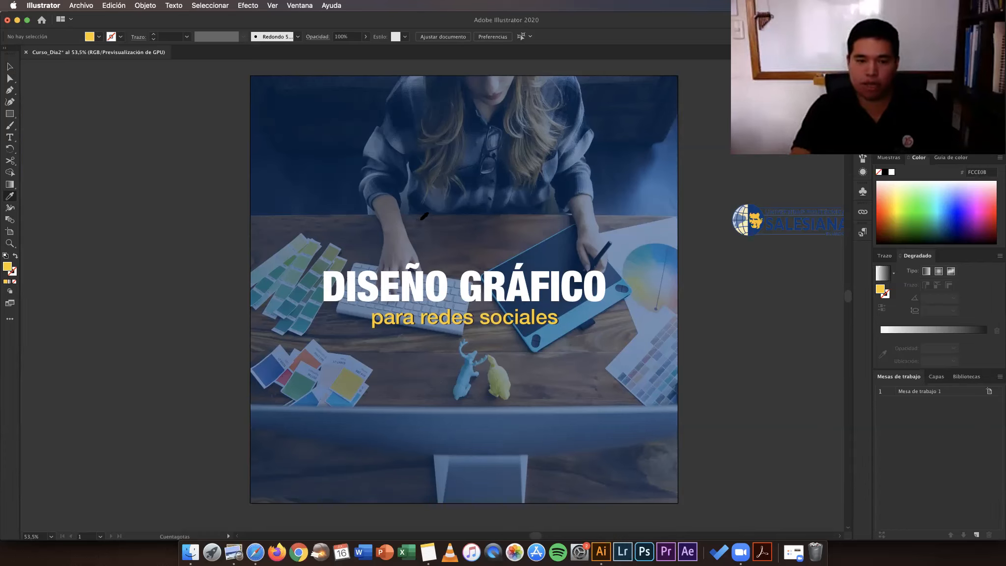
key("v")
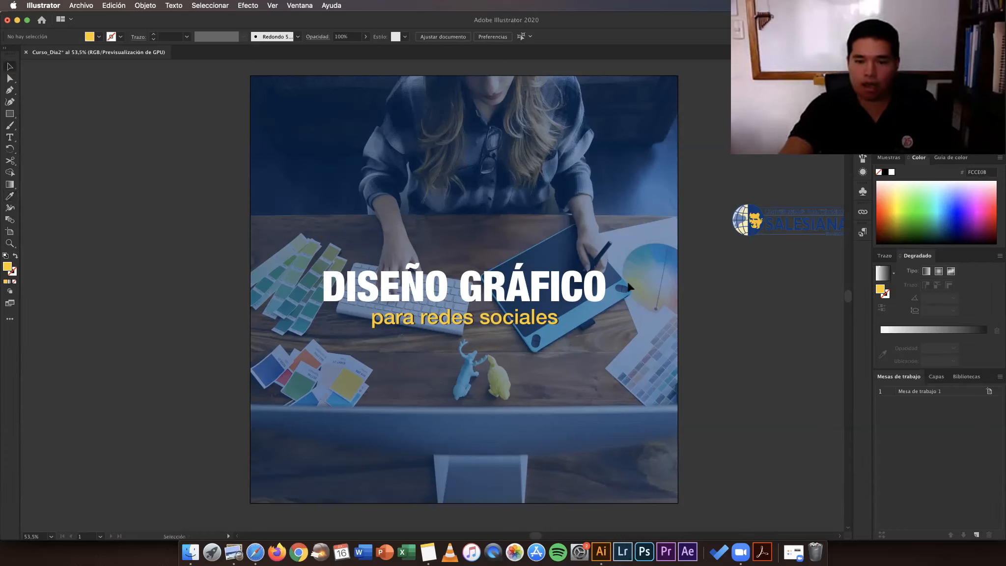
key("super+a")
left_click(580, 307)
left_click(580, 306)
key("alt+super+bracketright")
left_click(597, 342)
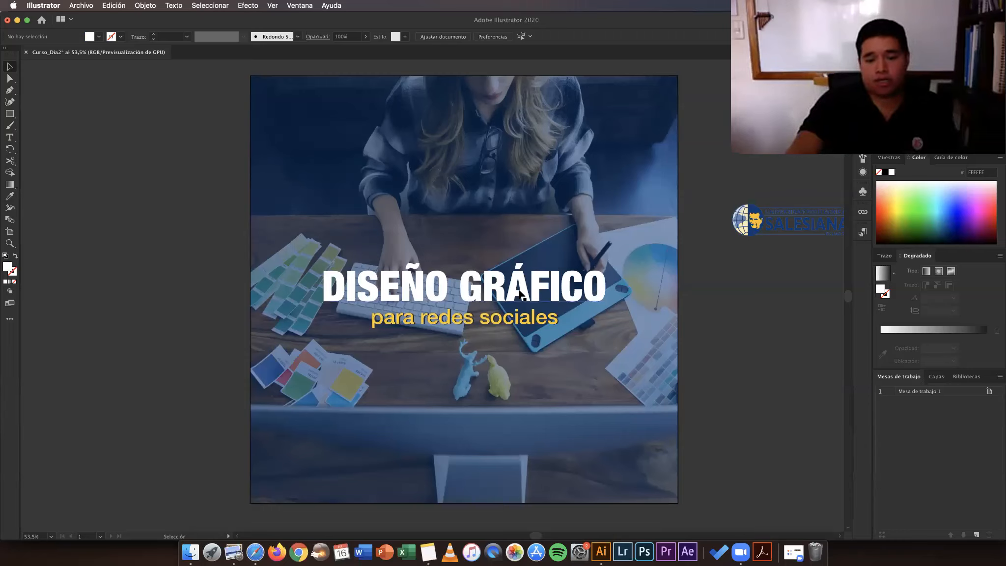
key("super+a")
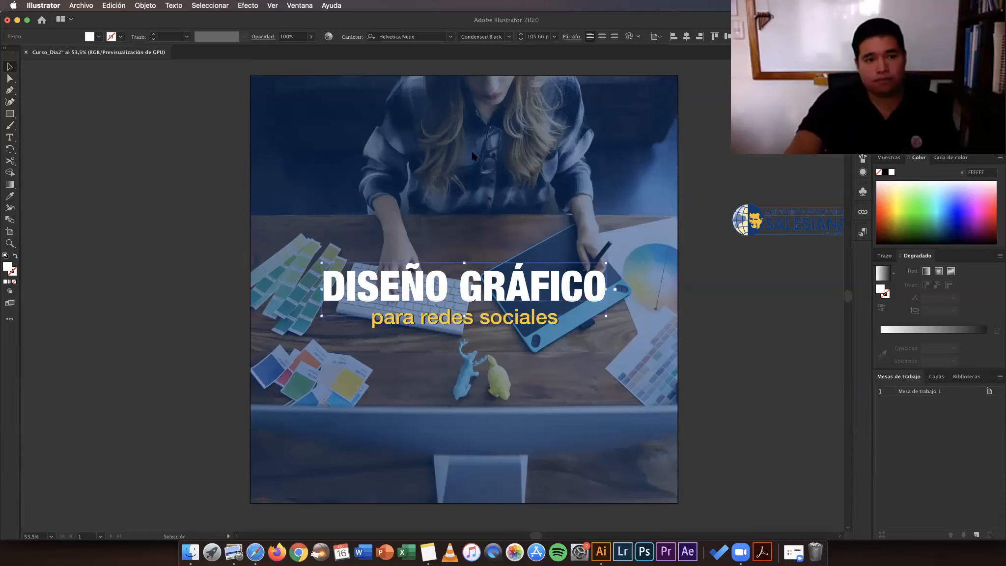
left_click(246, 5)
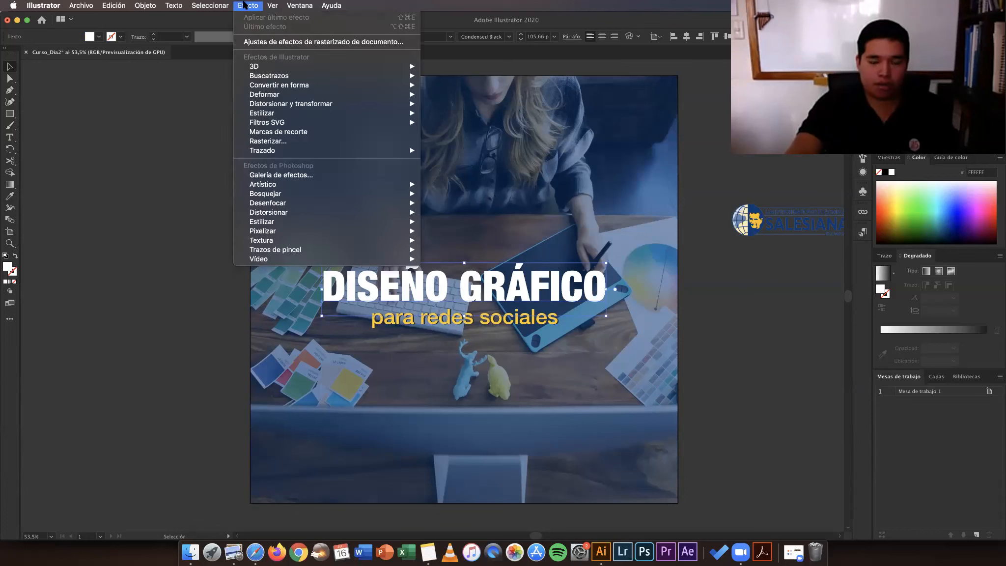
key("Right")
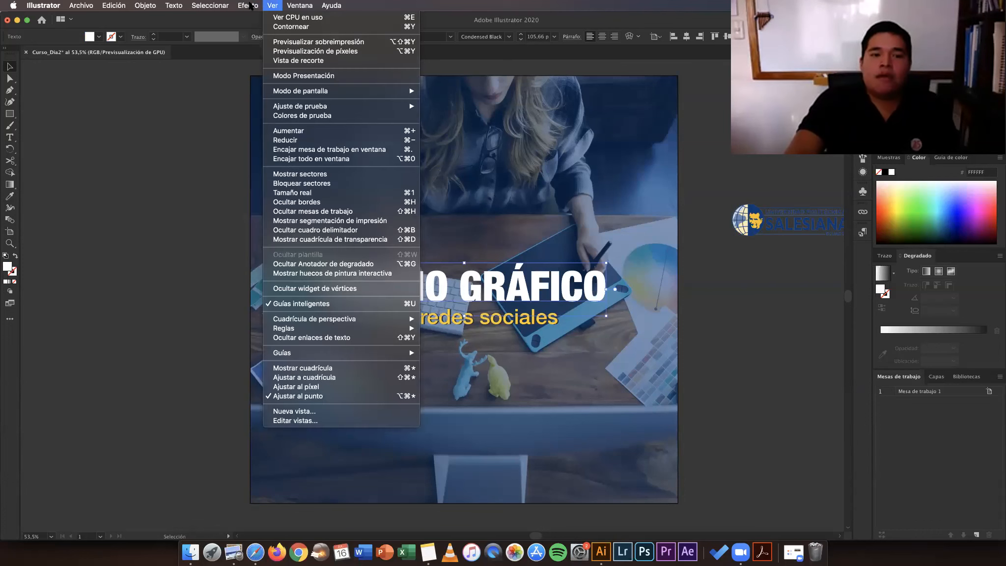
left_click(248, 5)
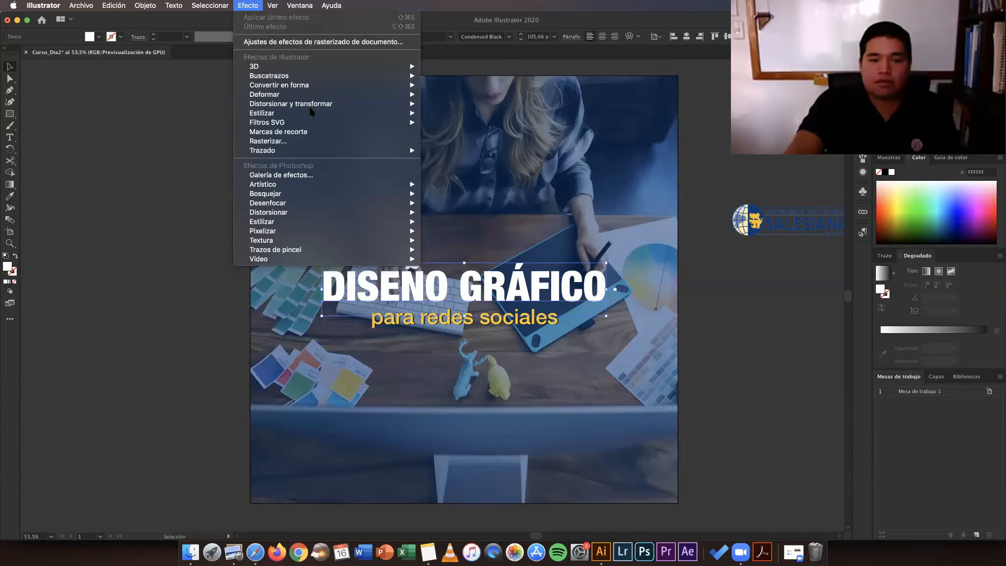
mouse_move(309, 112)
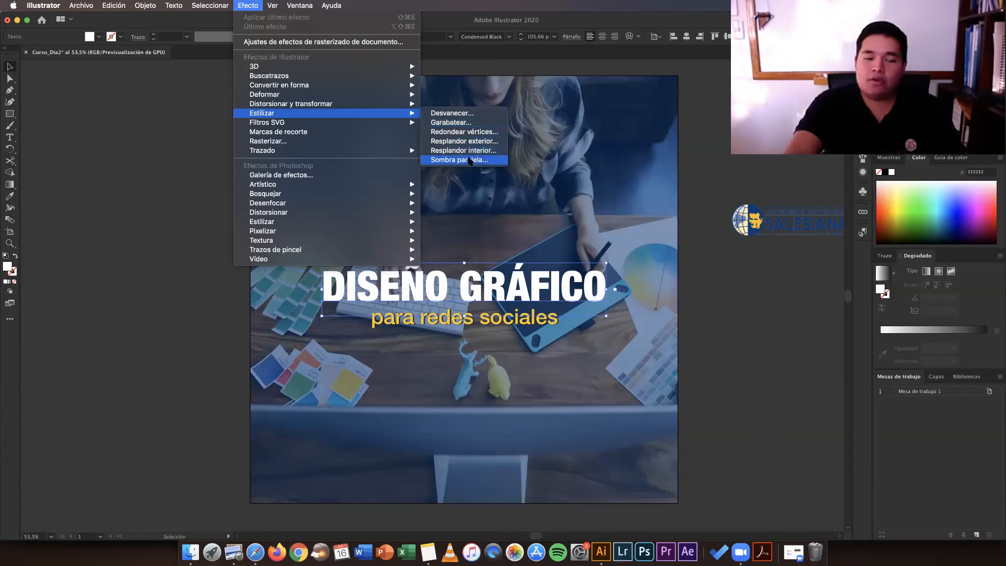
left_click(431, 160)
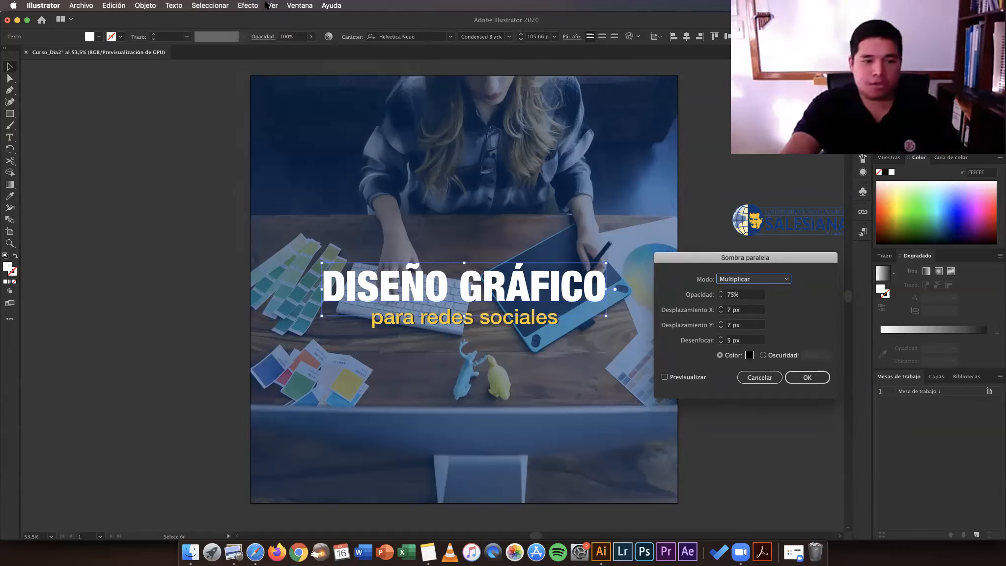
key("Escape")
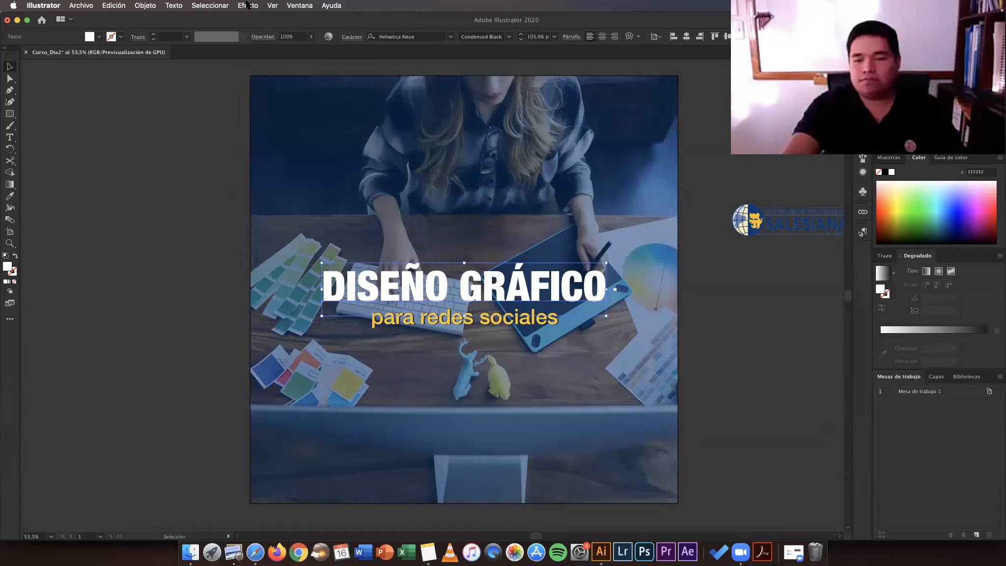
left_click(248, 5)
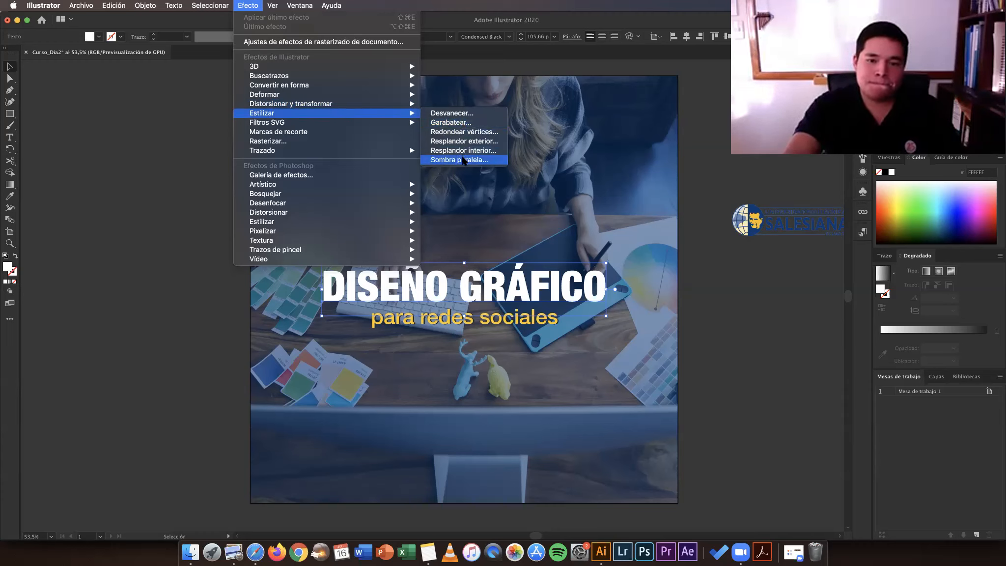
left_click(464, 160)
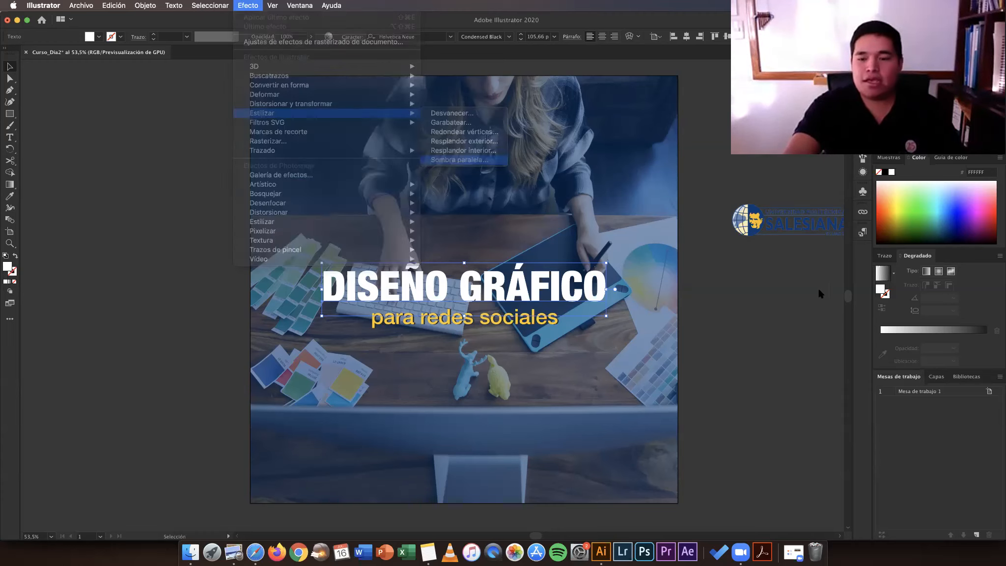
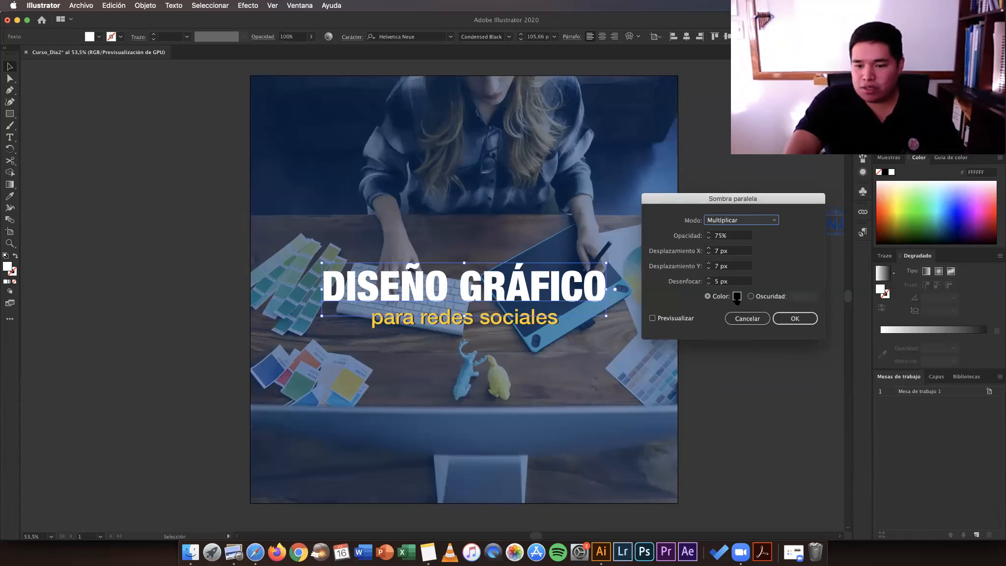
left_click(737, 296)
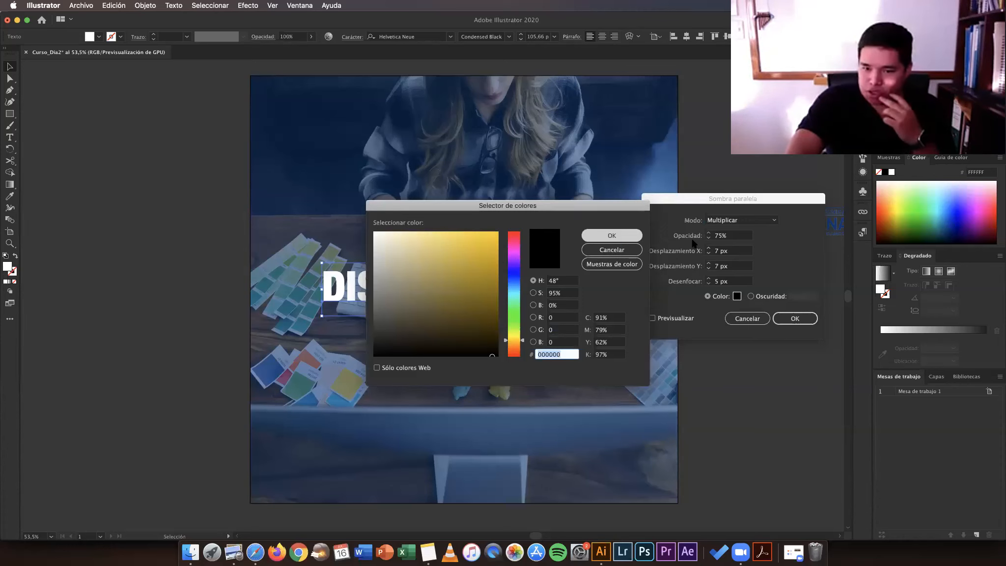
key("Return")
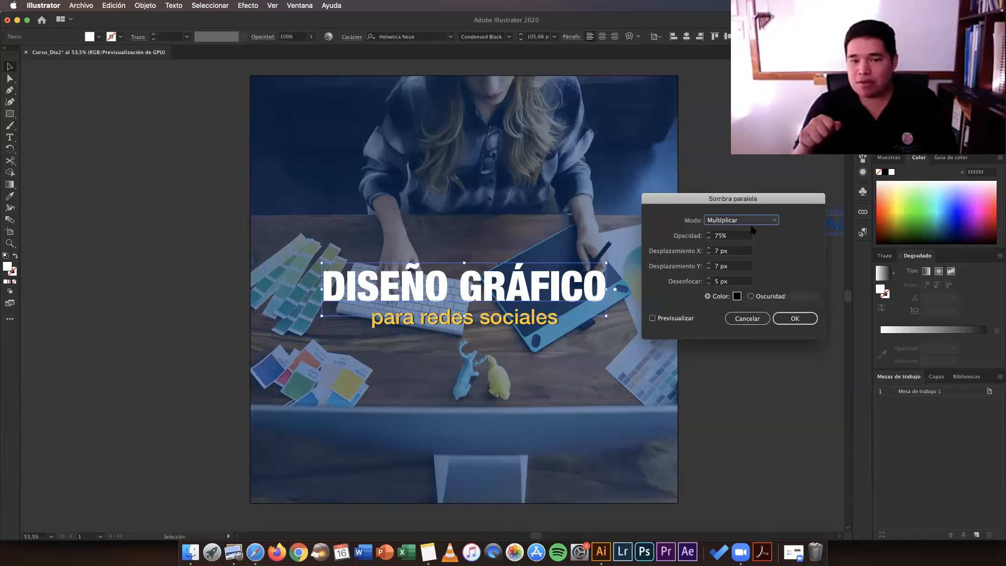
left_click(652, 318)
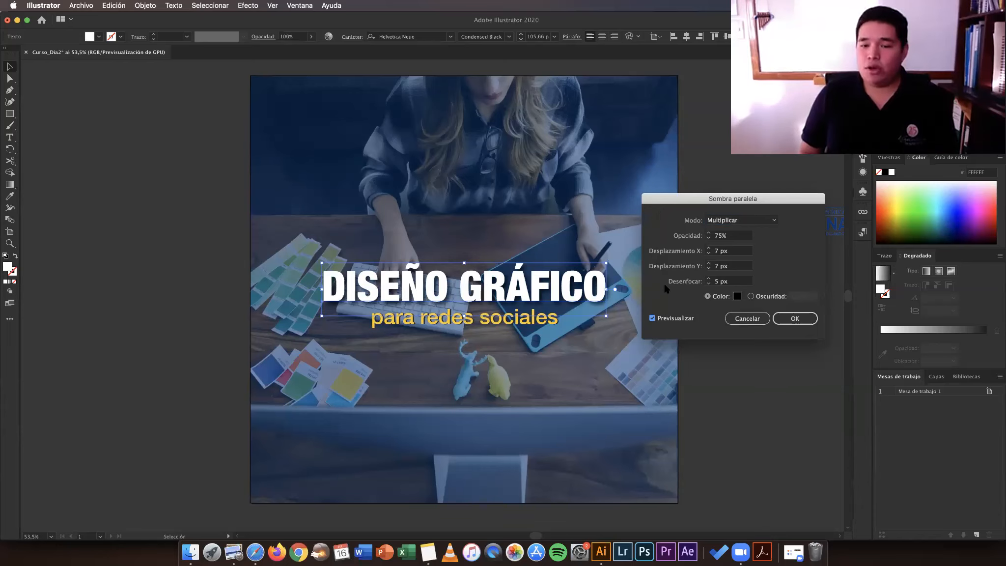
left_click(742, 319)
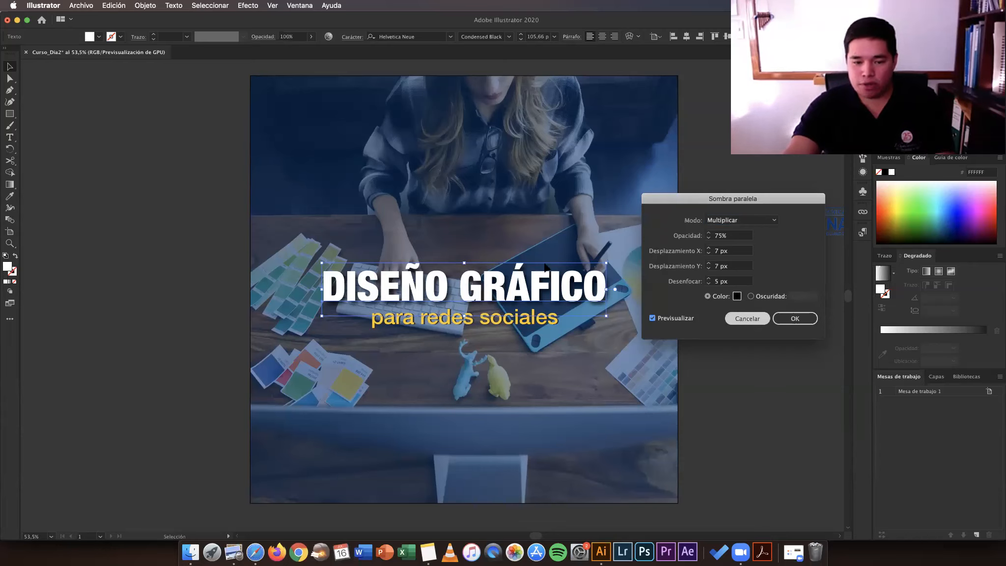
key("Escape")
Step: Start a drop shadow on the "DISEÑO GRÁFICO" title with live preview, keeping the settings dialog clear of the text
key("z")
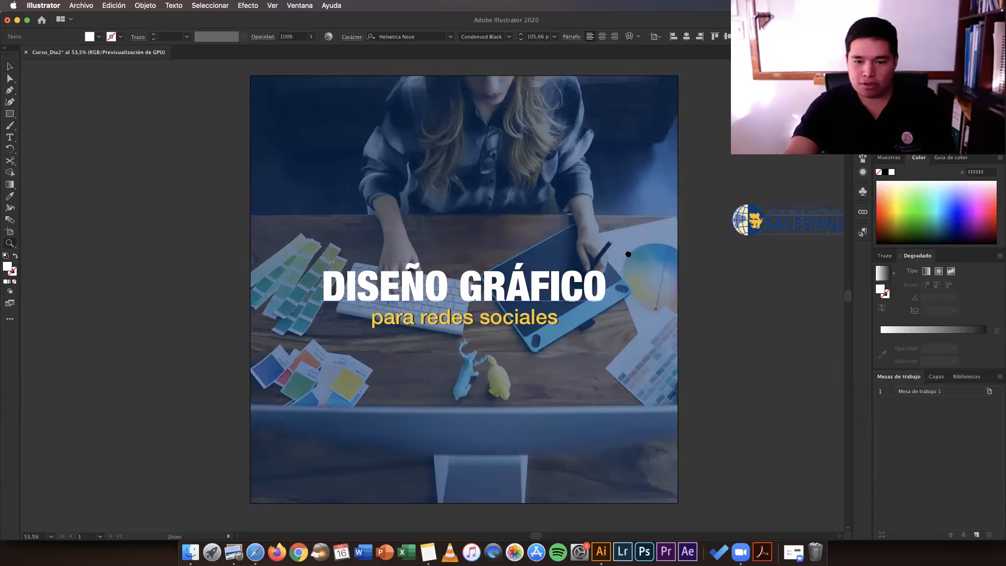
left_click_drag(524, 238, 548, 244)
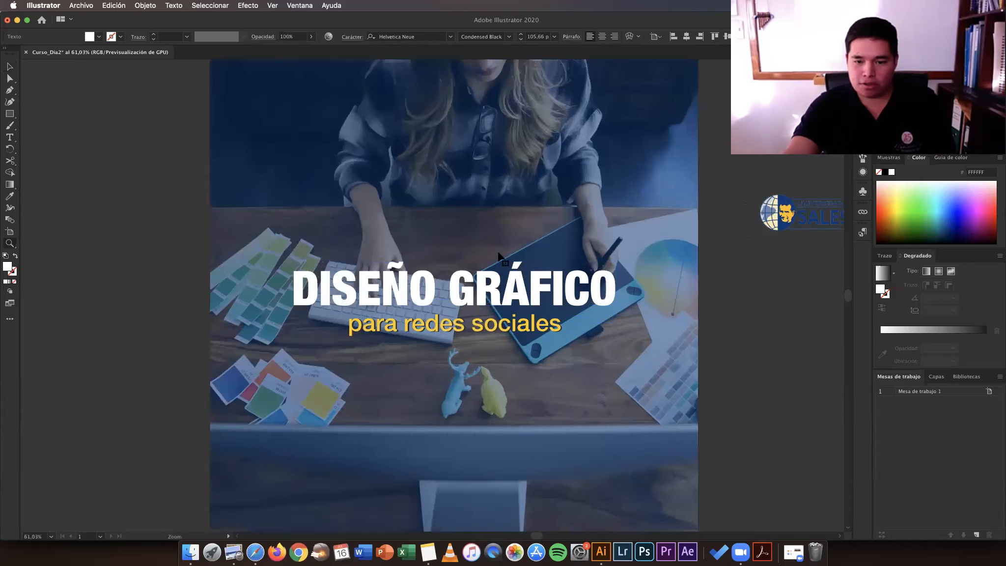
left_click_drag(498, 265, 557, 269)
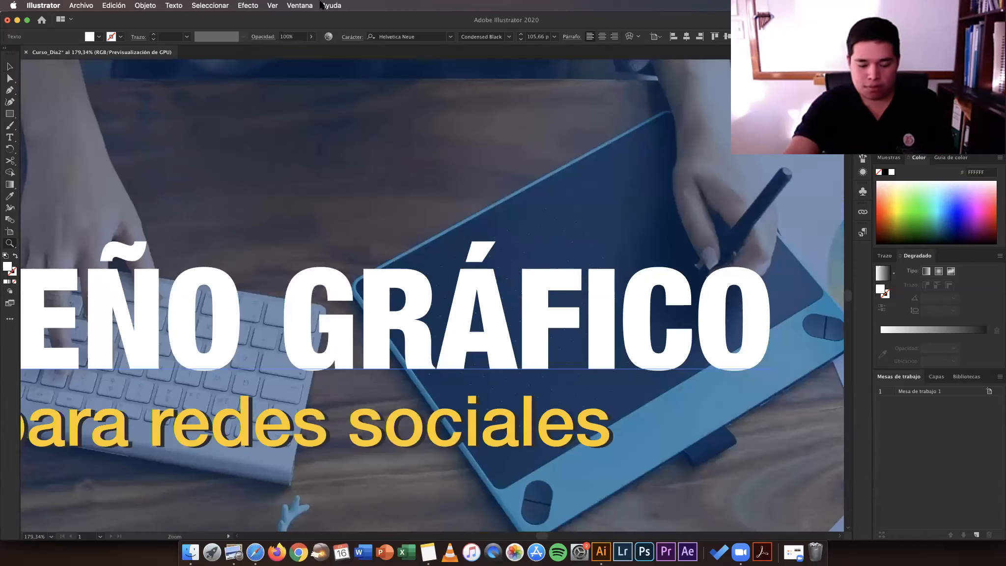
left_click_drag(347, 105, 373, 109)
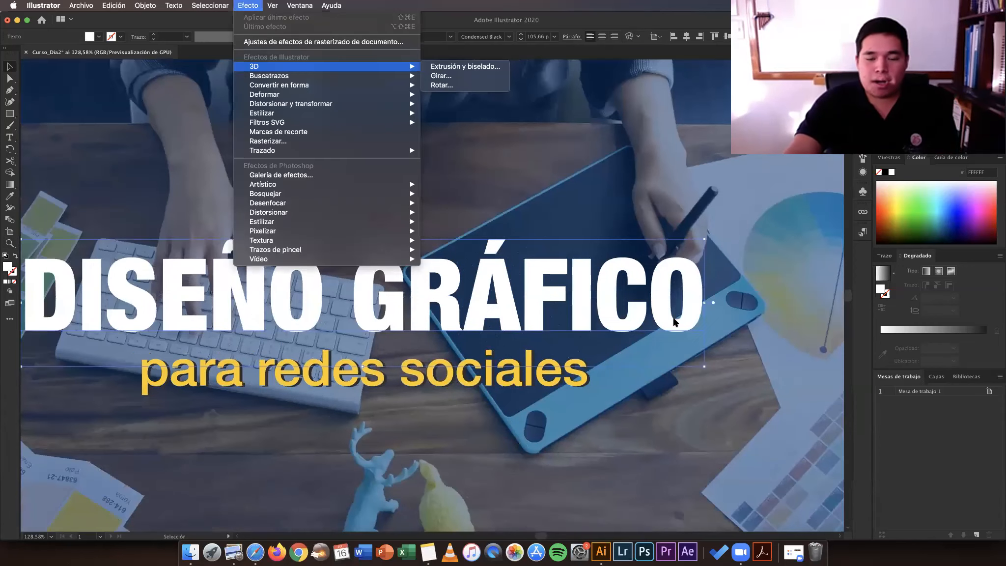
left_click(472, 174)
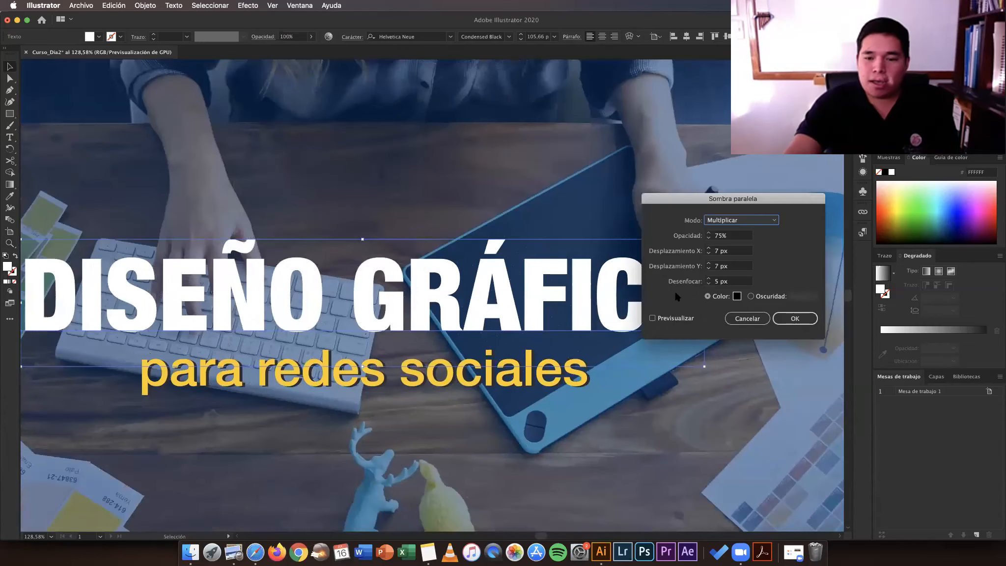
key("p")
left_click_drag(701, 209, 719, 99)
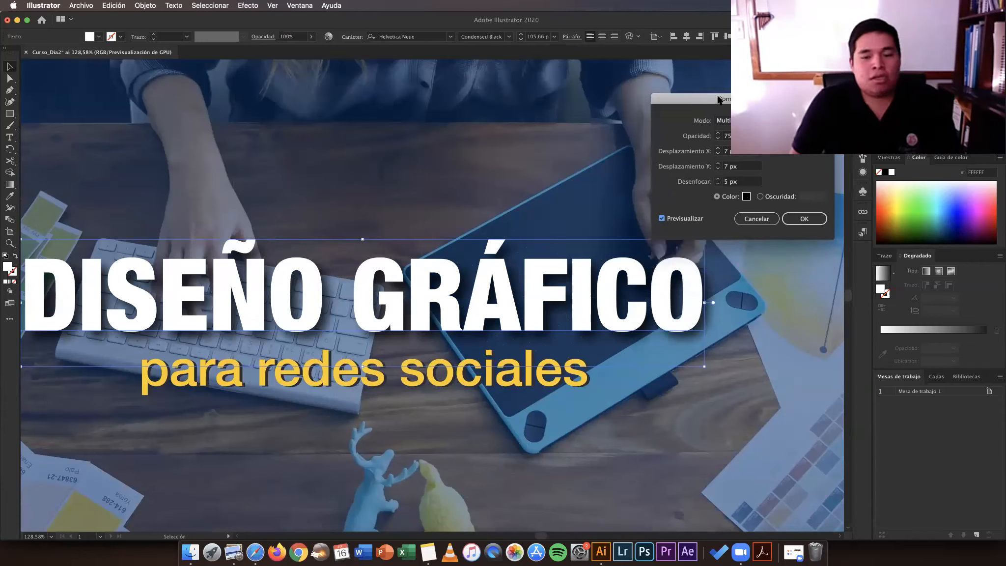
Step: Try higher and lower opacities for the title's drop shadow and set the opacity back to 75%
left_click(717, 134)
left_click(717, 133)
left_click(716, 134)
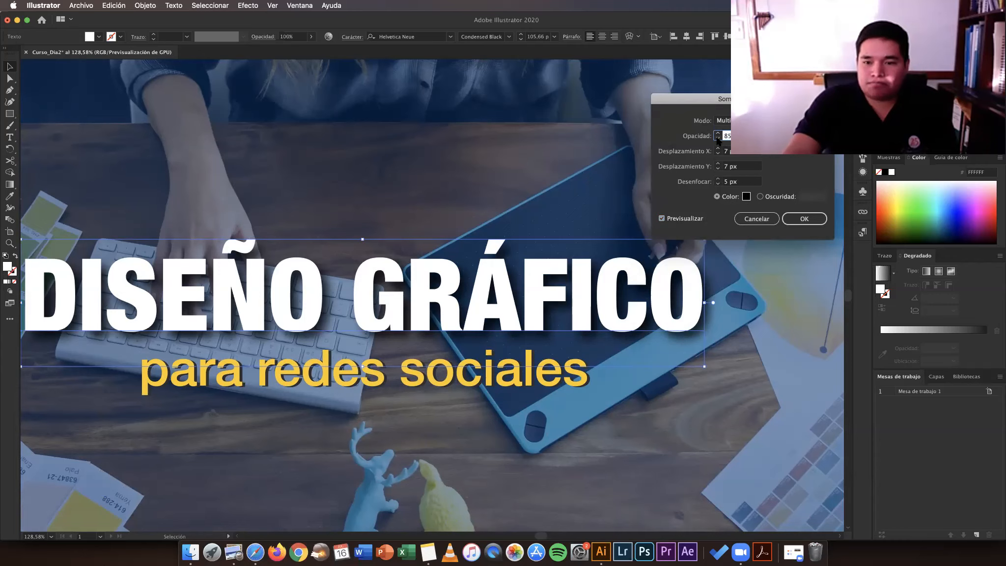
left_click(717, 138)
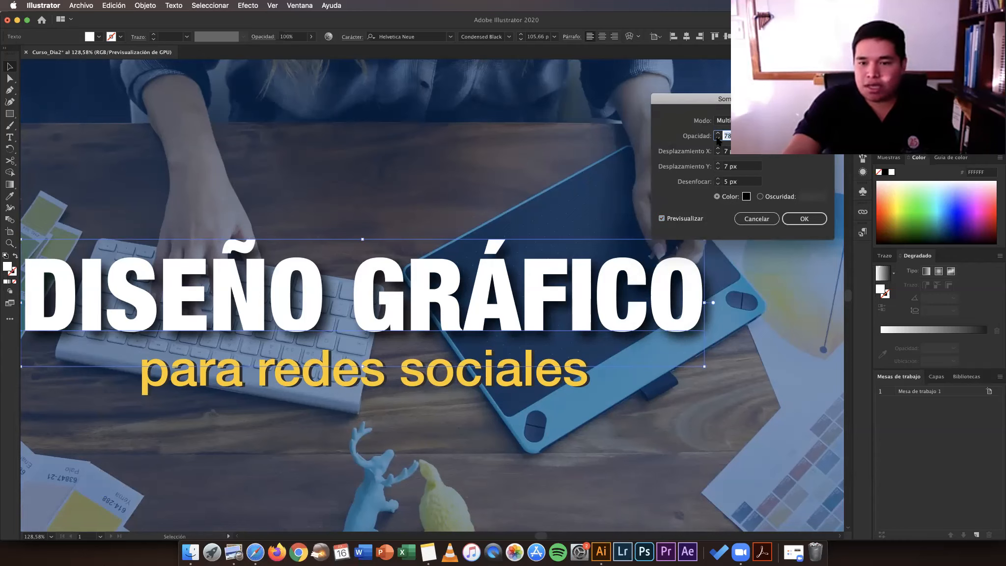
left_click(717, 138)
left_click(717, 138)
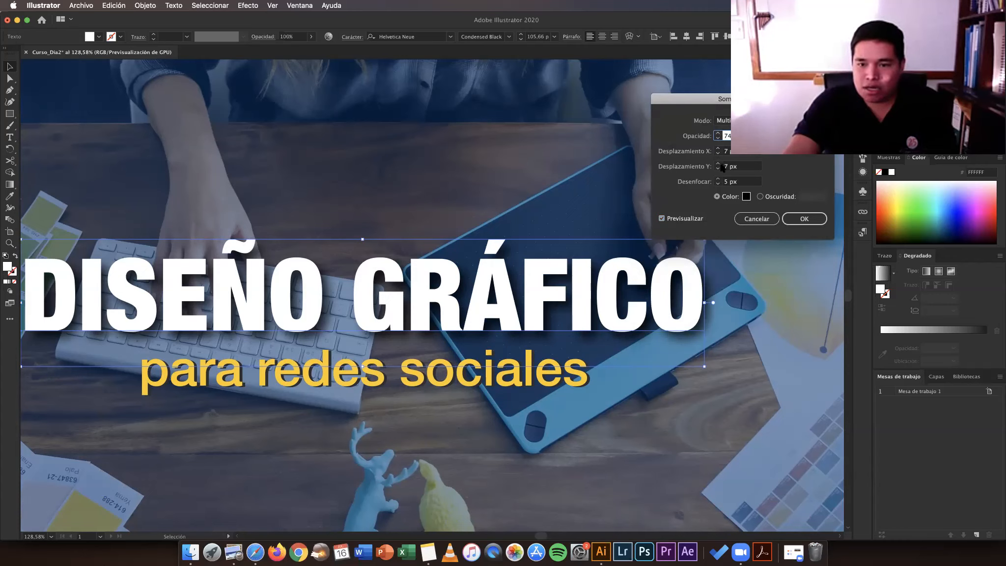
key("Up")
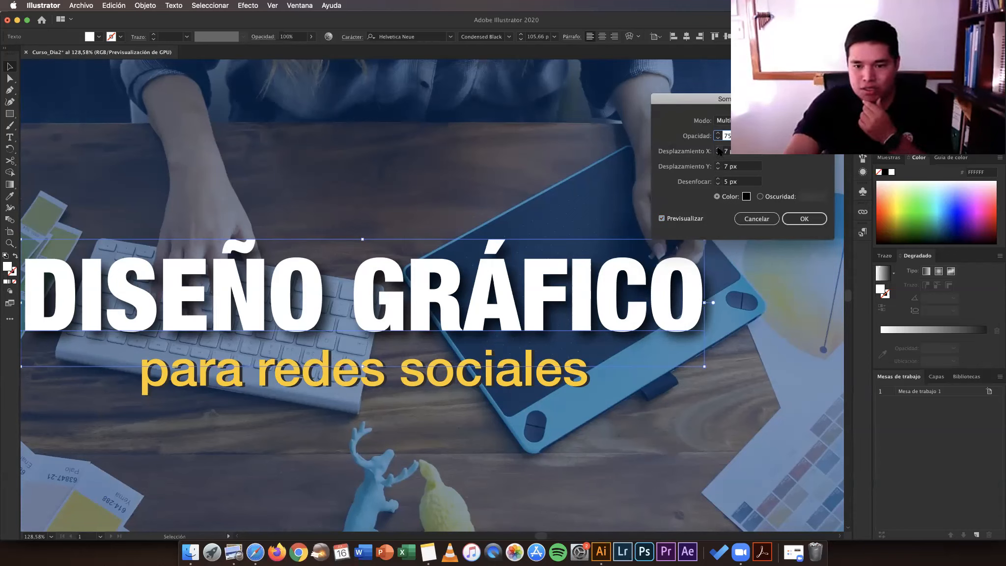
Step: Try different X offsets for the title's drop shadow and set the offset back to 7 px
left_click_drag(718, 151, 718, 150)
left_click(718, 154)
left_click(718, 149)
left_click(718, 149)
left_click(717, 149)
left_click(718, 149)
left_click(718, 149)
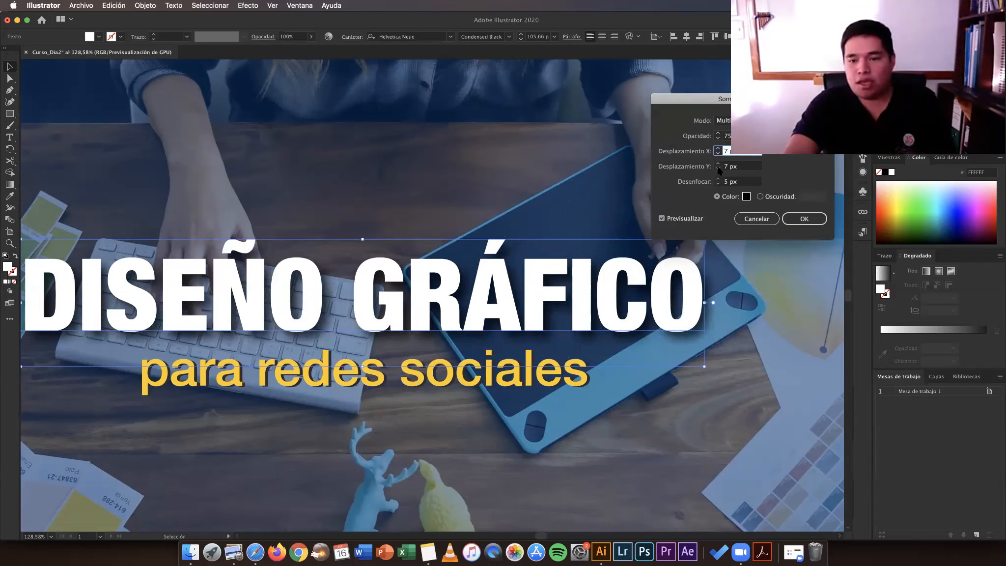
Step: Try Y offsets such as -15, -23, 12 and 21 px for the title's shadow, and apply the drop shadow
left_click(718, 169)
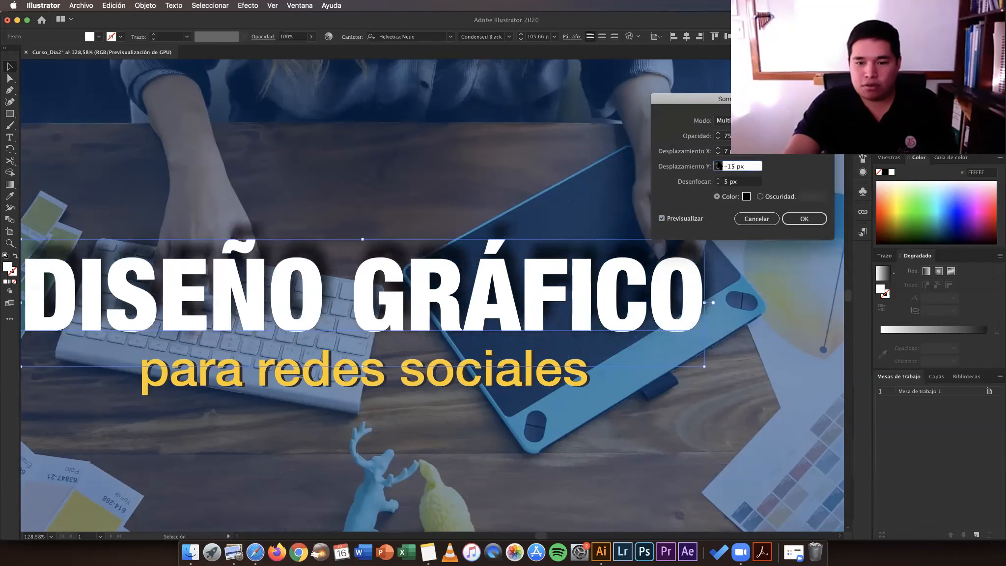
left_click(718, 167)
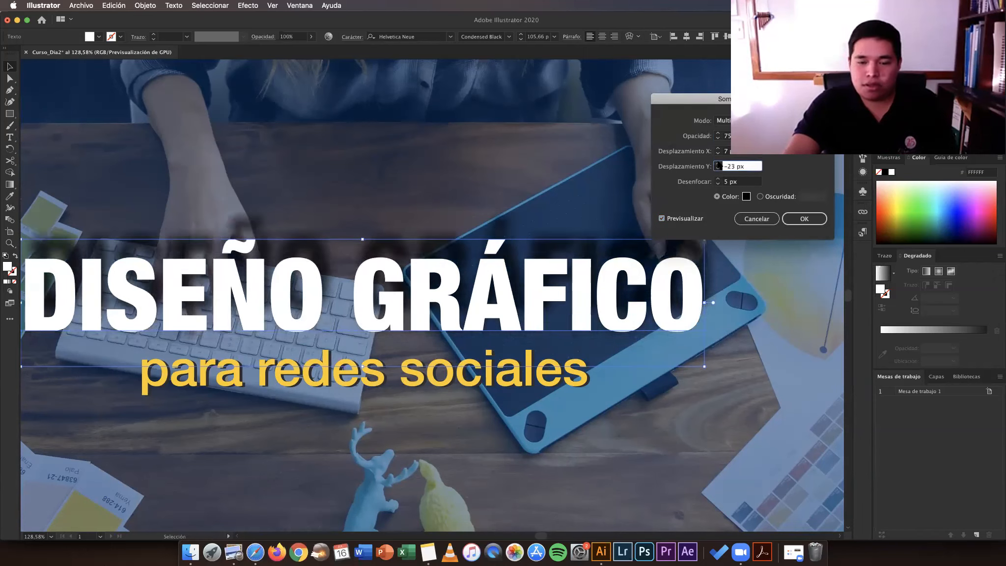
left_click(717, 165)
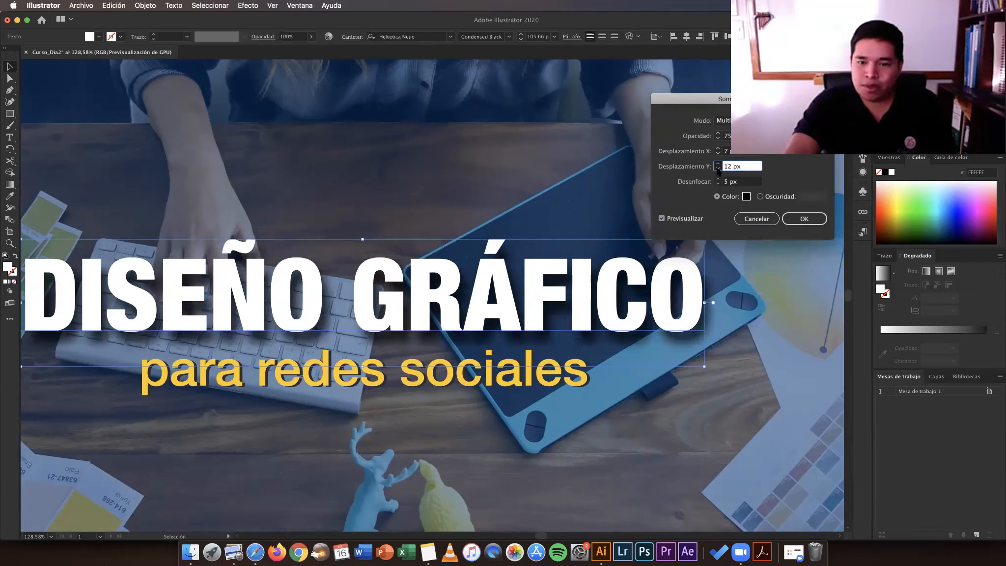
left_click(718, 165)
left_click(718, 168)
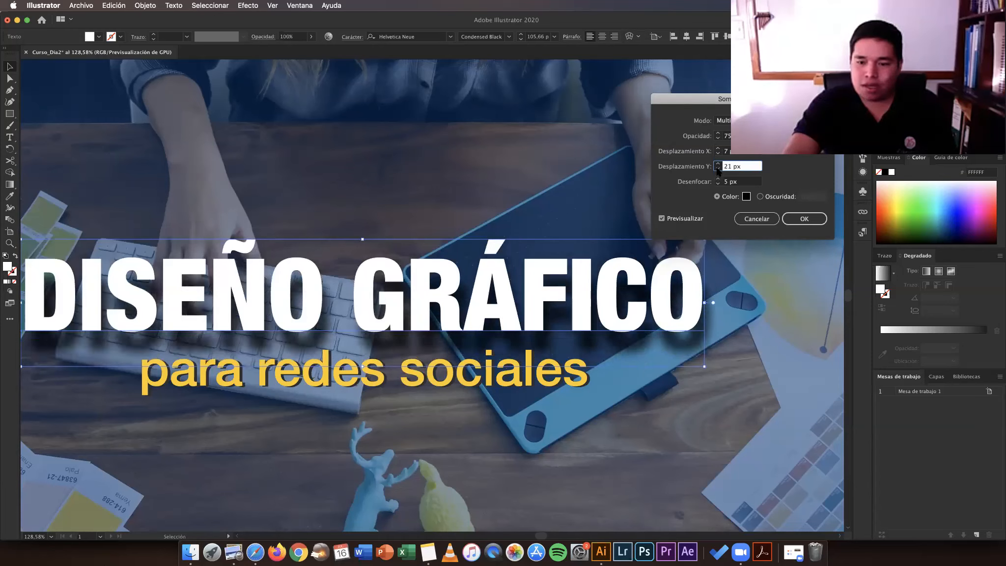
left_click(788, 218)
Step: Examine the title's soft drop shadow against the subtitle's hard offset shadow, both close up and at full artboard size
key("z")
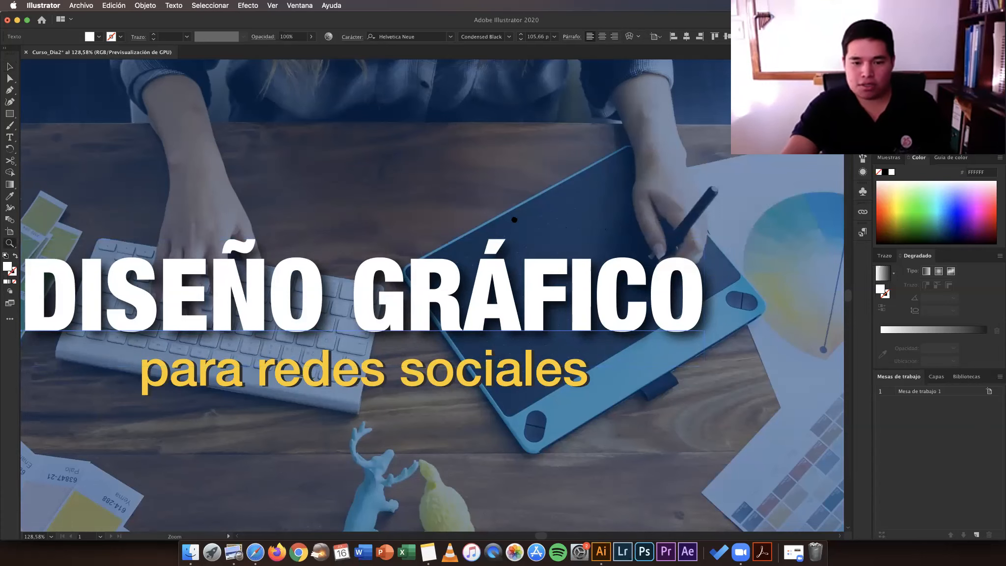
left_click(697, 305, "alt")
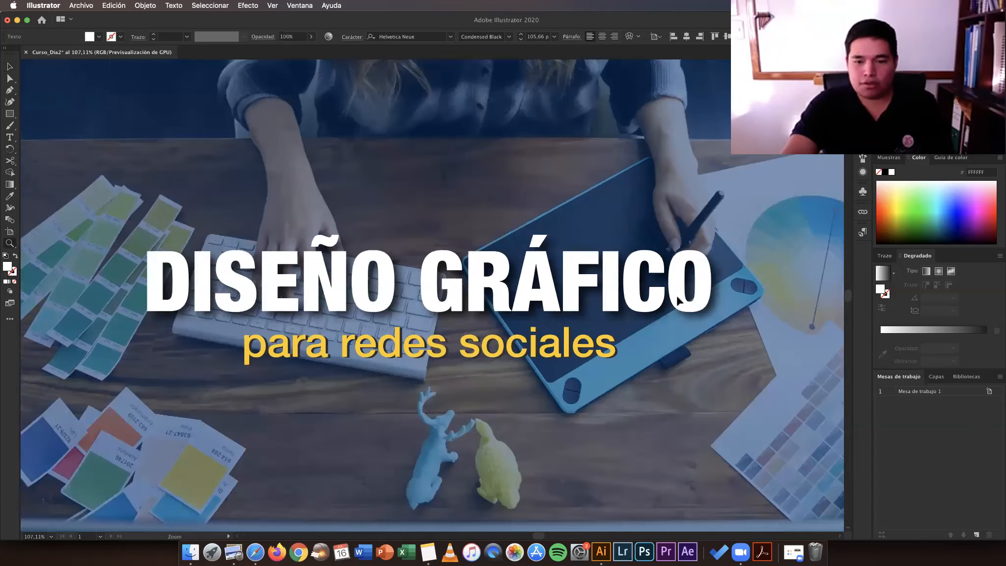
key("super+0")
key("v")
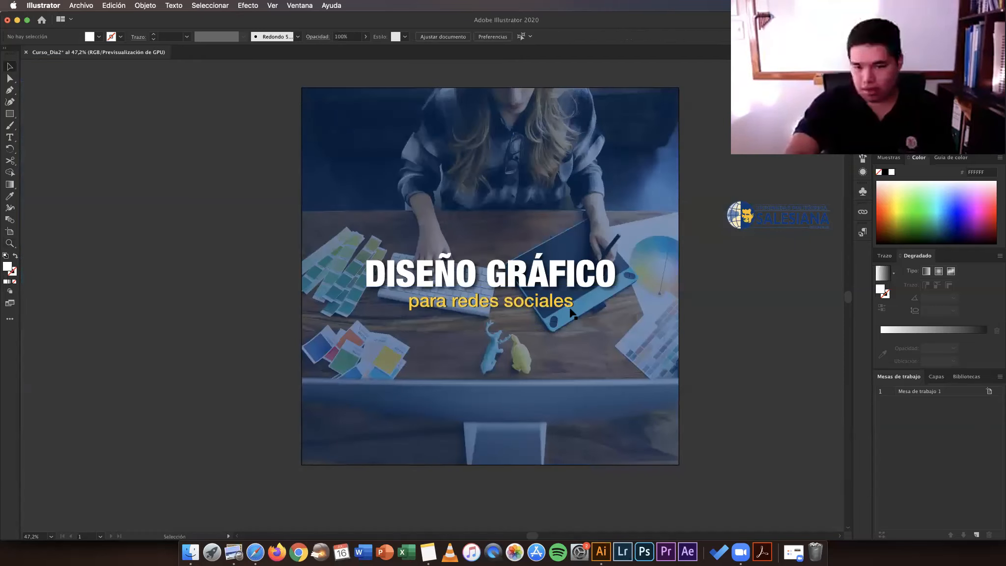
key("z")
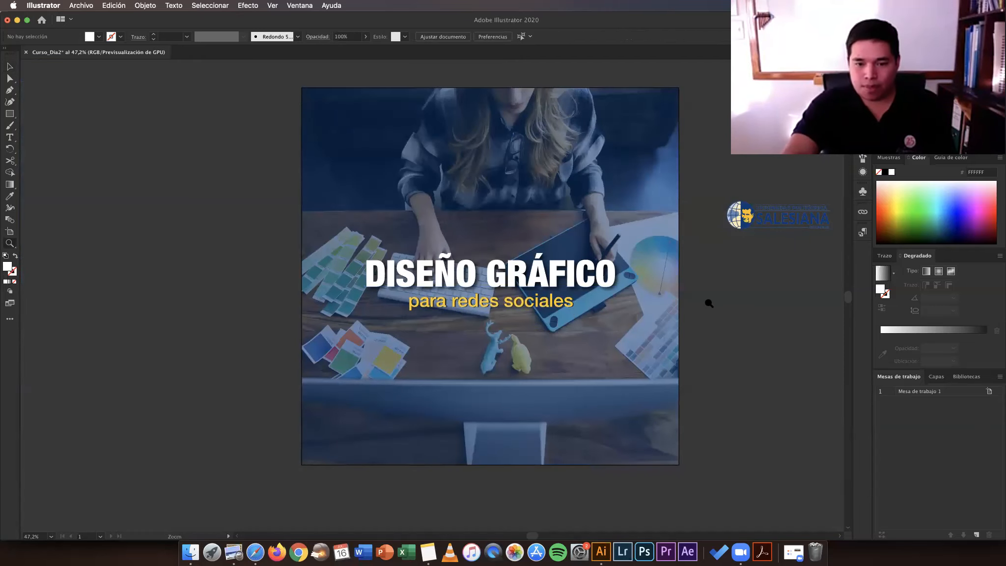
left_click(668, 290)
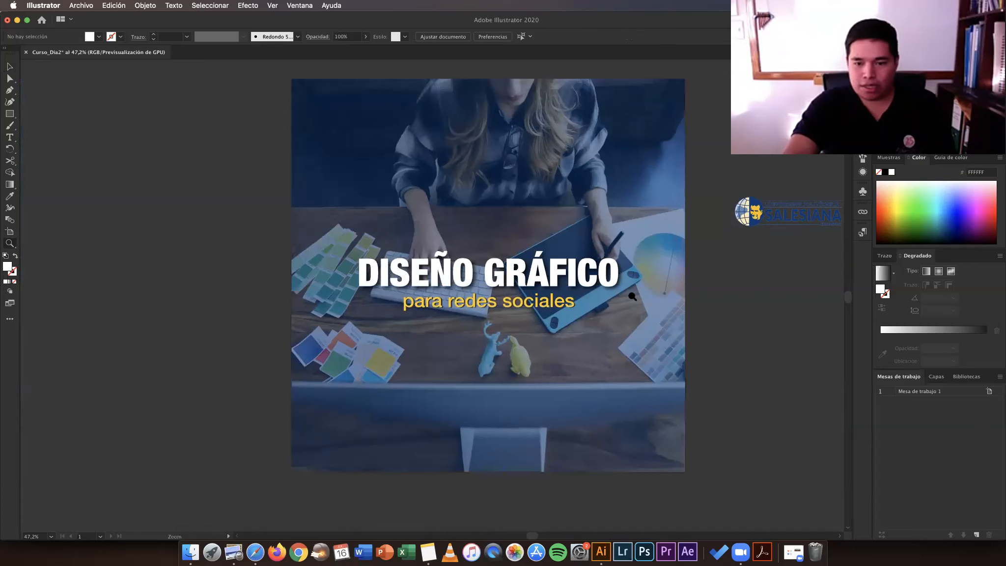
left_click_drag(536, 293, 686, 318)
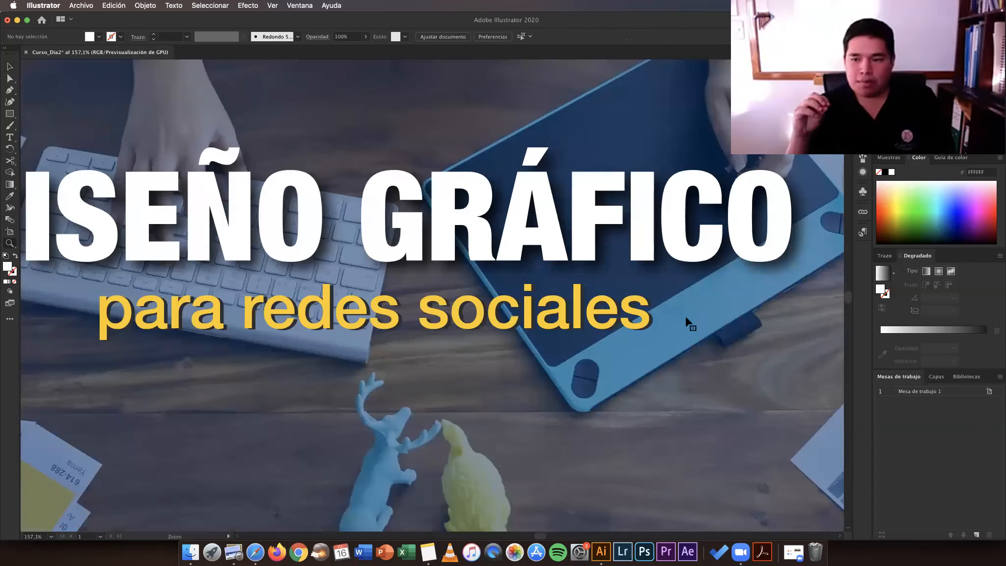
key("super+0")
Step: Try moving the "DISEÑO GRÁFICO" title up and to the left with its drop shadow, and undo the move
key("super+a")
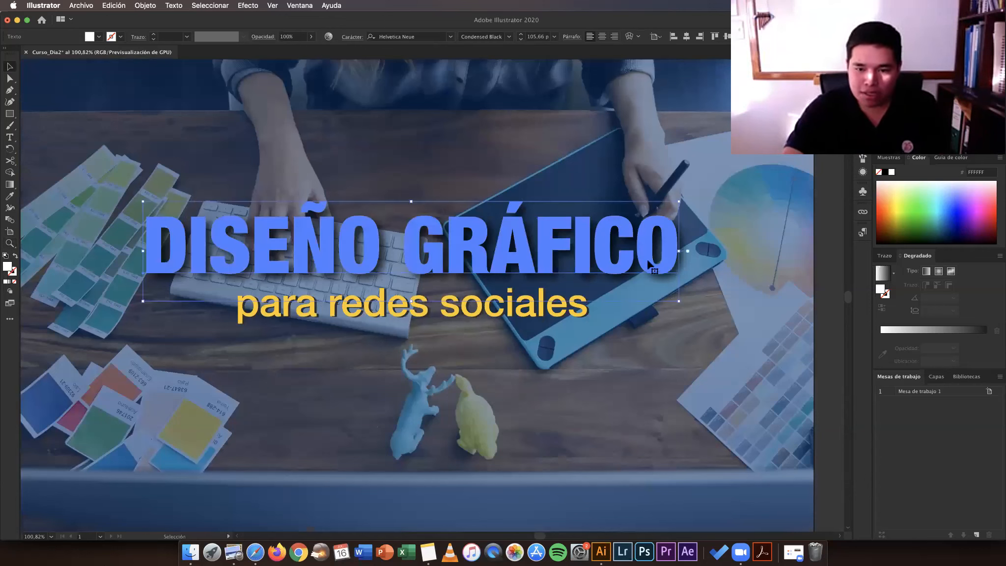
left_click(703, 171)
key("super+z")
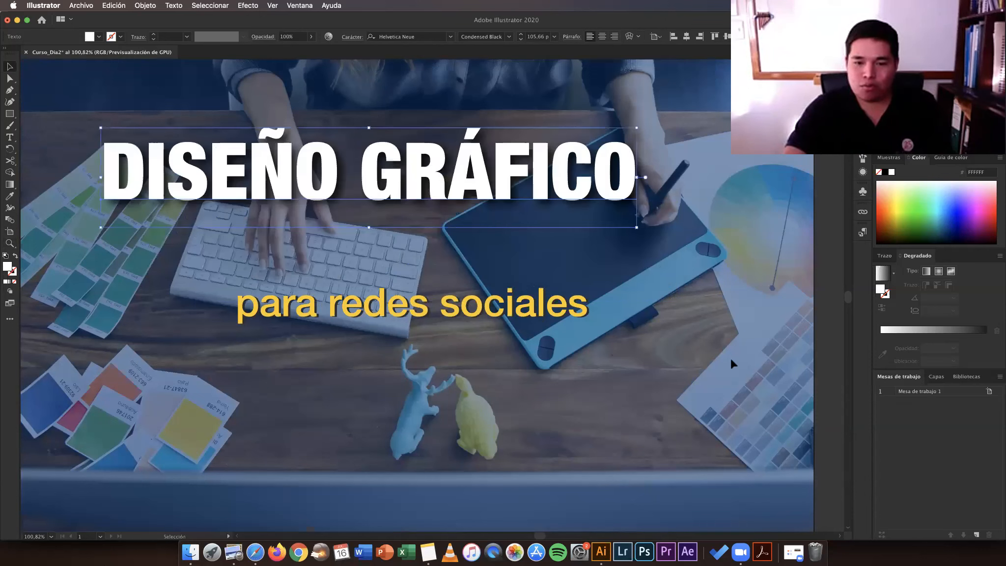
key("super+z")
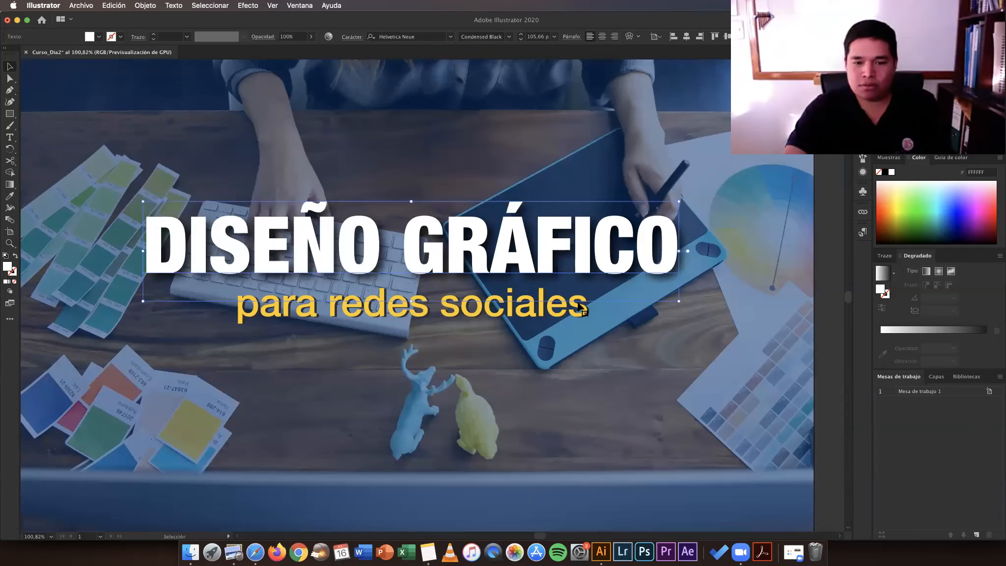
Step: Try moving the yellow "para redes sociales" subtitle left off its dark grey copy and nudging it up and slightly right
scroll(580, 307, "up", 5)
left_click_drag(579, 307, 504, 308)
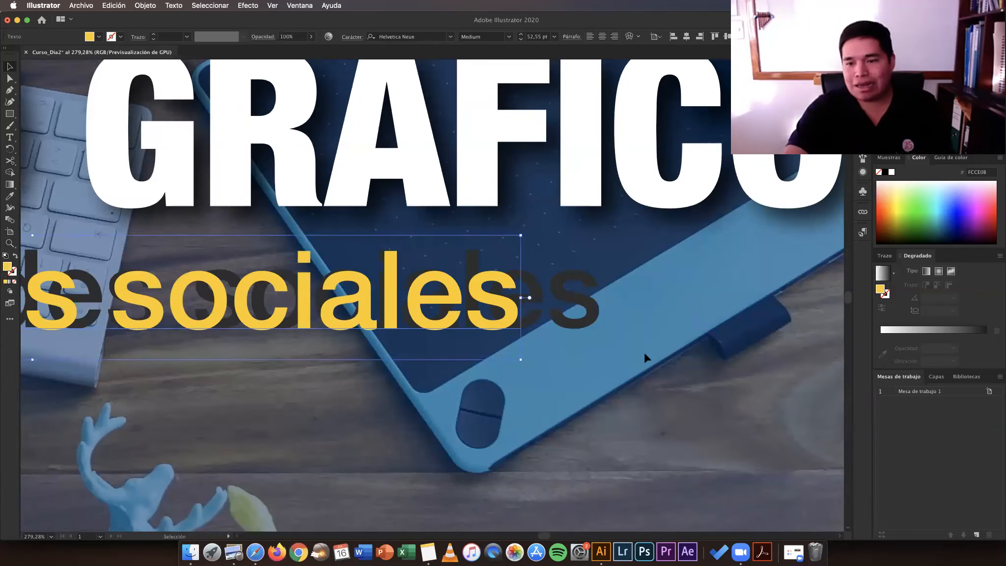
key("Up")
key("Up")
key("Up")
key("Up")
key("Up")
key("Up")
key("Up")
key("Up")
key("Up")
key("Up")
key("Up")
key("Up")
key("Right")
key("Right")
key("Right")
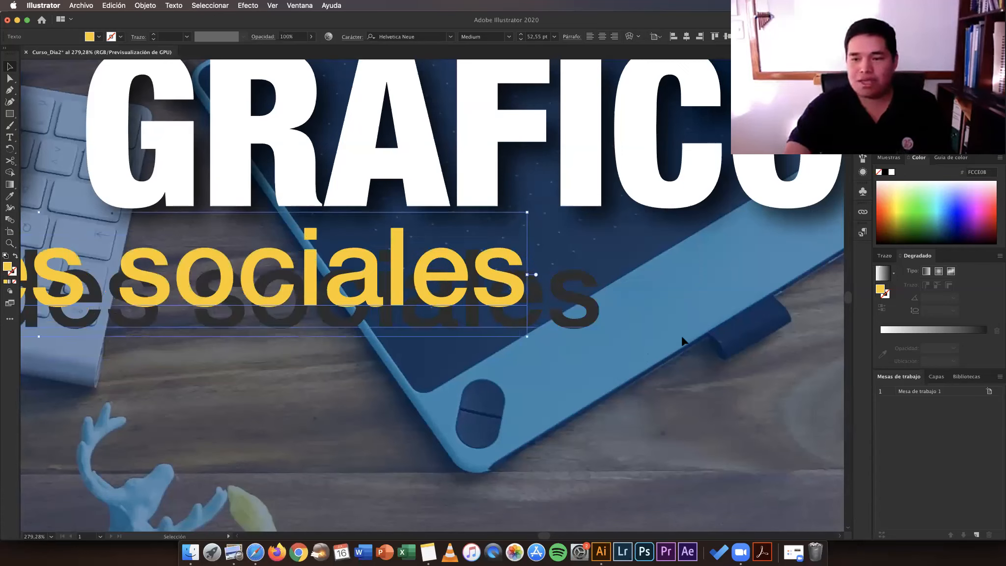
Step: Undo the moves of the yellow subtitle and leave nothing selected
key("super+z")
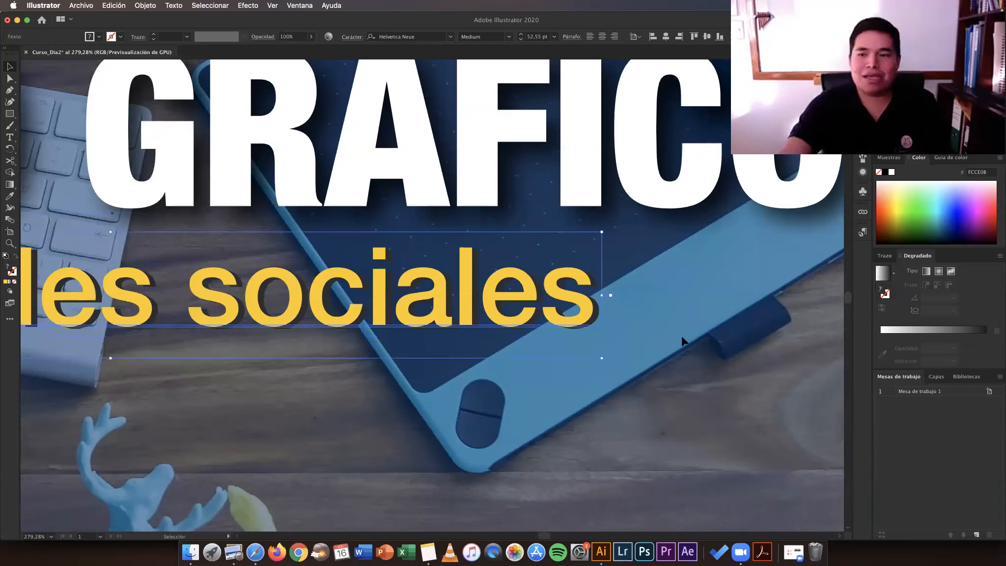
left_click(742, 367)
key("z")
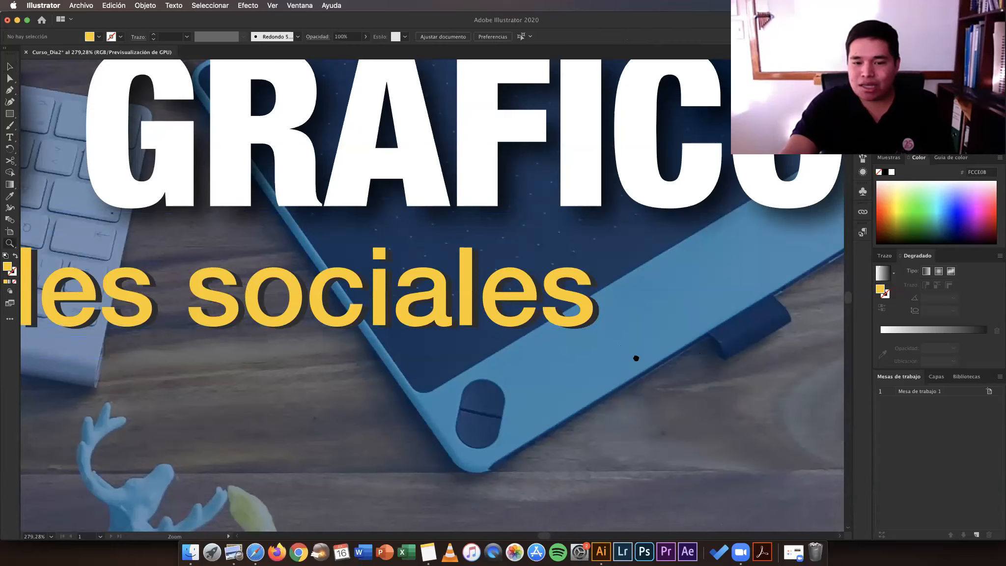
scroll(576, 339, "down", 5)
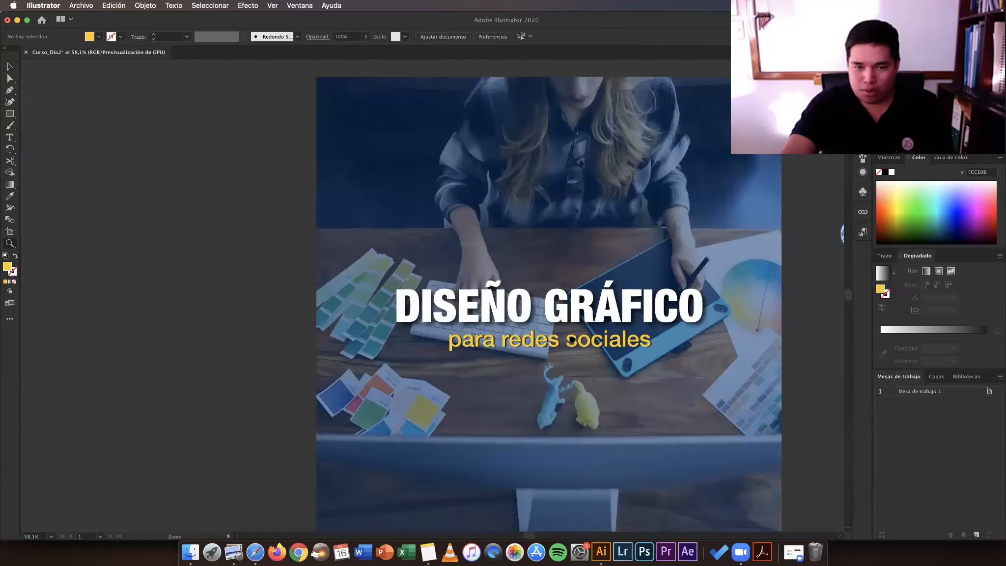
scroll(584, 336, "down", 1)
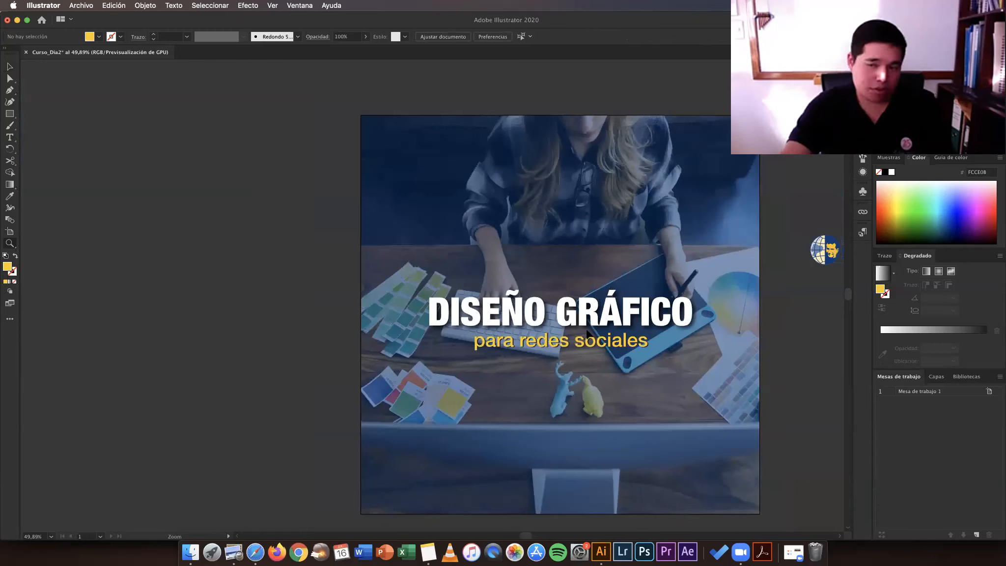
key("v")
key("super+0")
key("super+z")
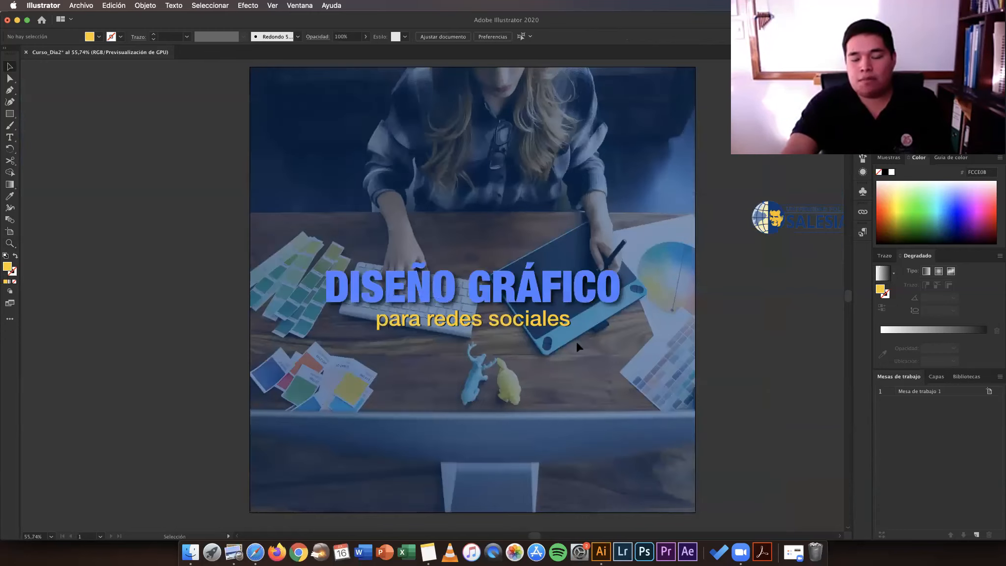
key("super+shift+z")
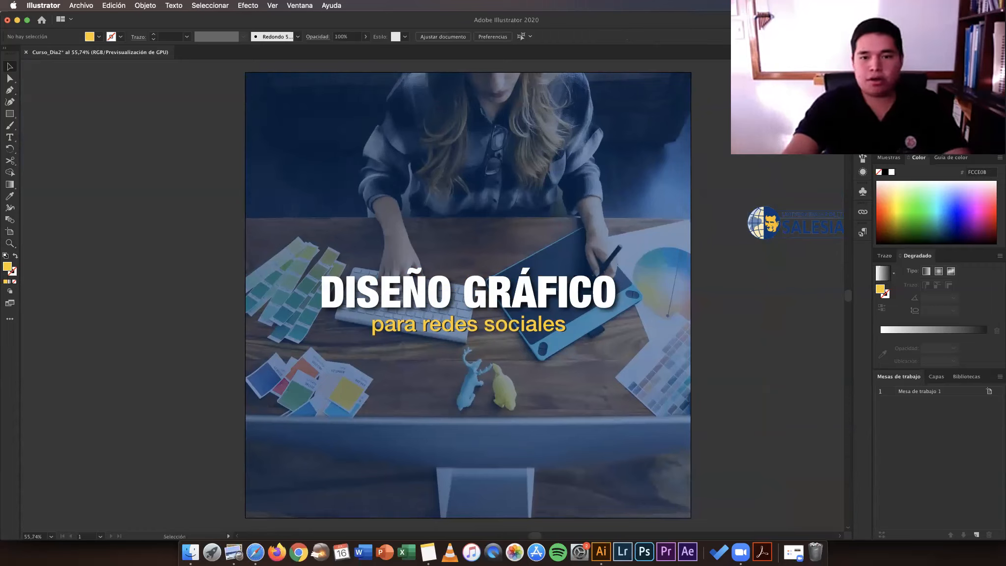
scroll(464, 249, "right", 3)
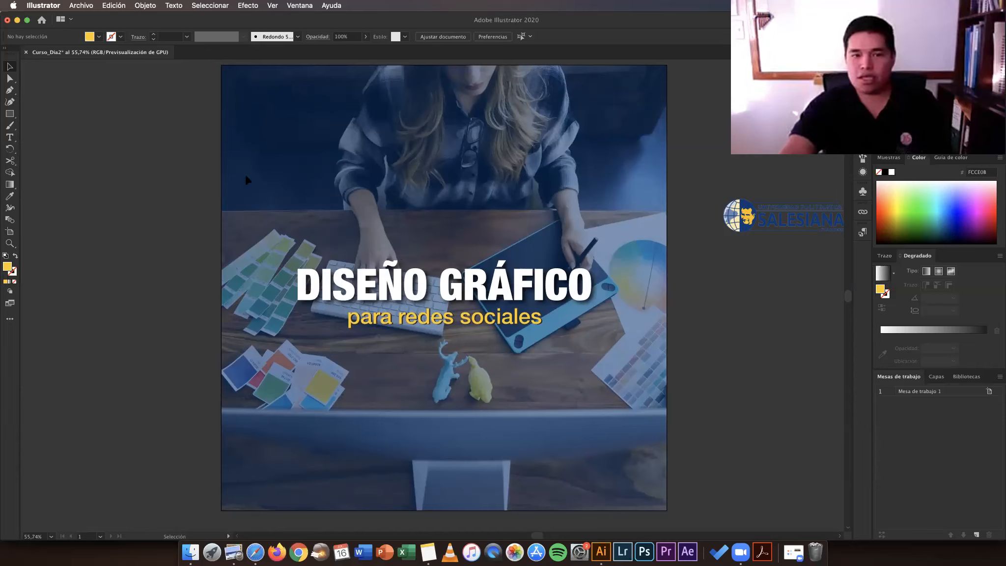
left_click(146, 5)
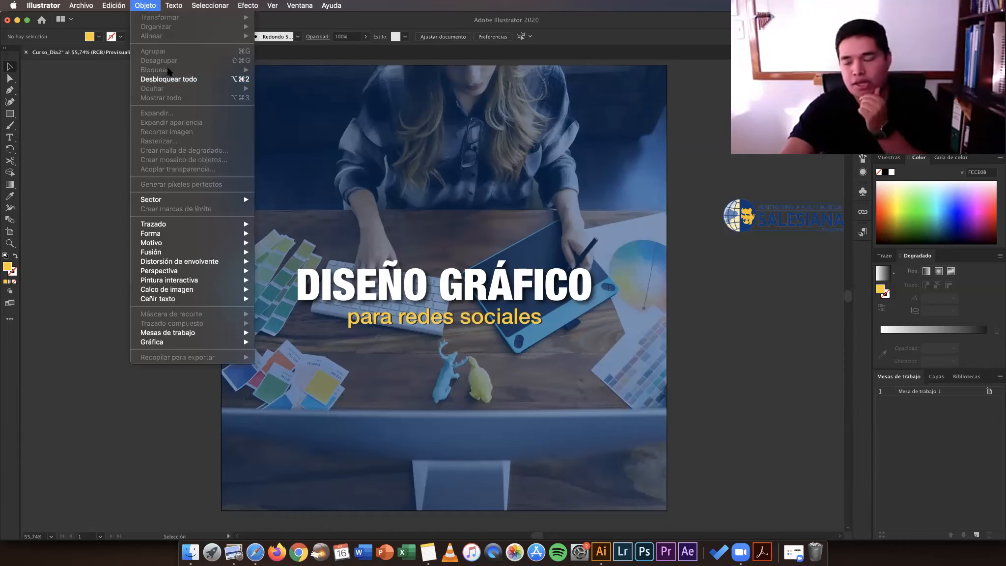
left_click(84, 128)
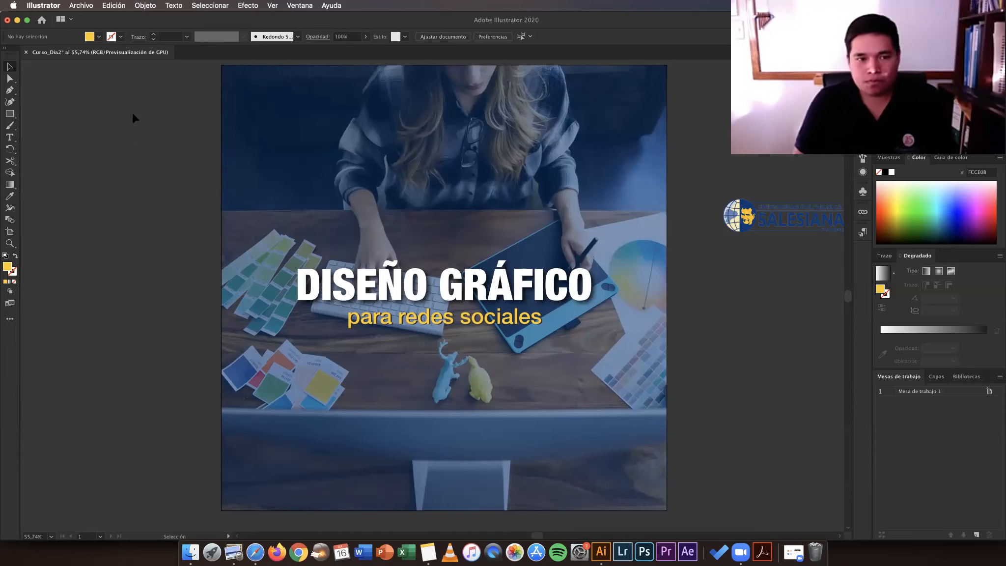
Step: Enlarge the yellow "para redes sociales" subtitle proportionally to 60,62 pt and centre it horizontally on the artboard
key("z")
left_click_drag(299, 184, 298, 185)
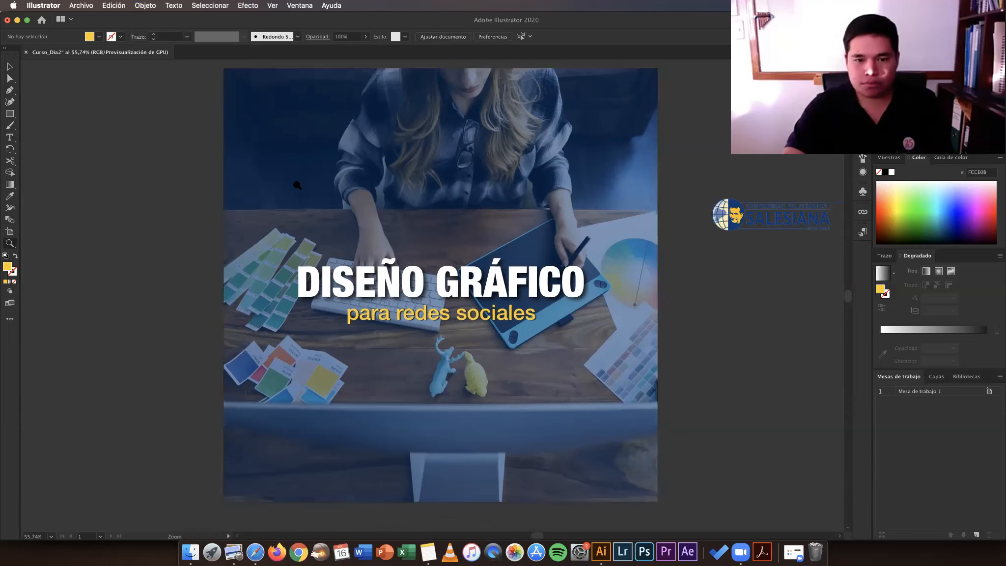
left_click(297, 185, "alt")
left_click(344, 192, "alt")
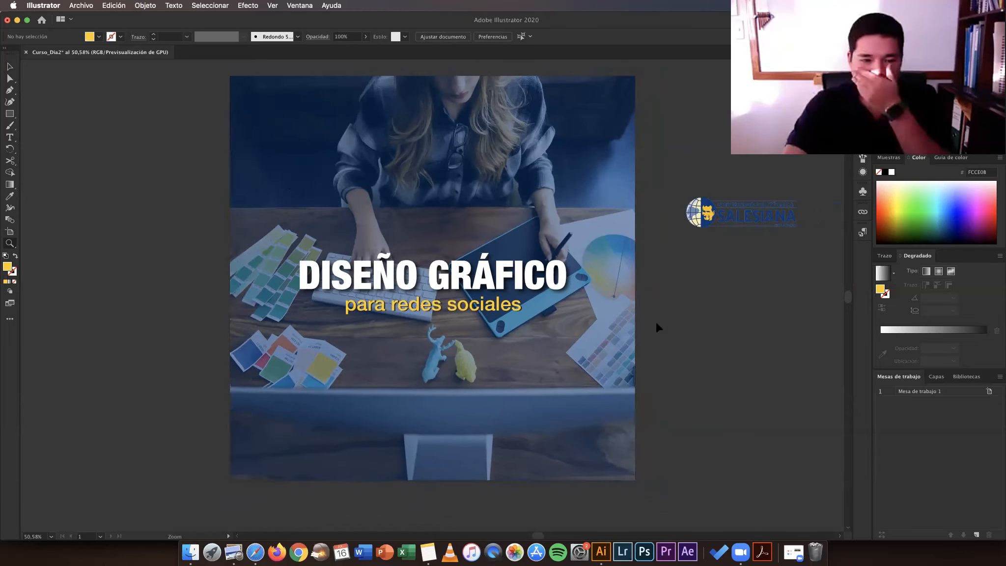
left_click(656, 325, "alt")
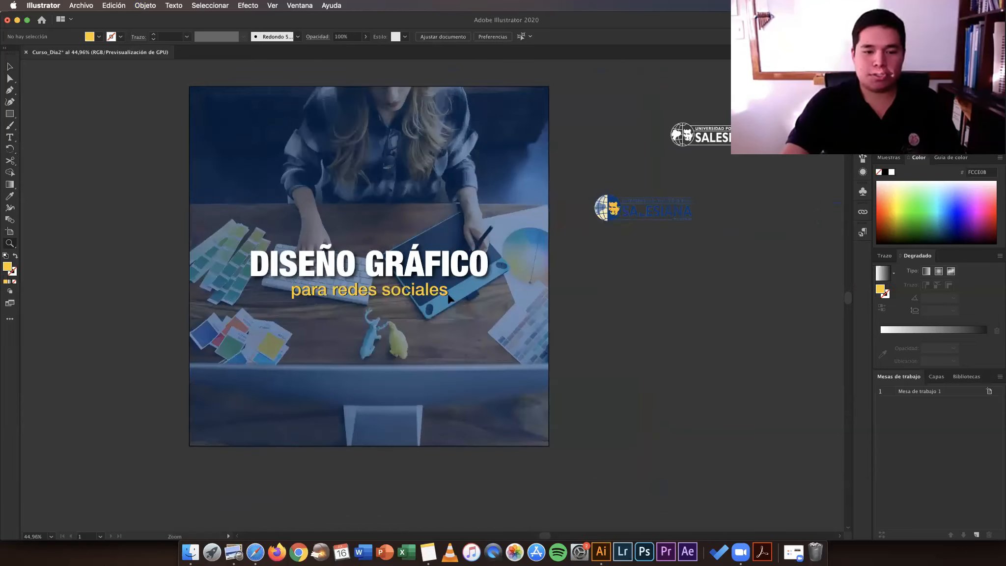
key("v")
left_click_drag(444, 295, 488, 292)
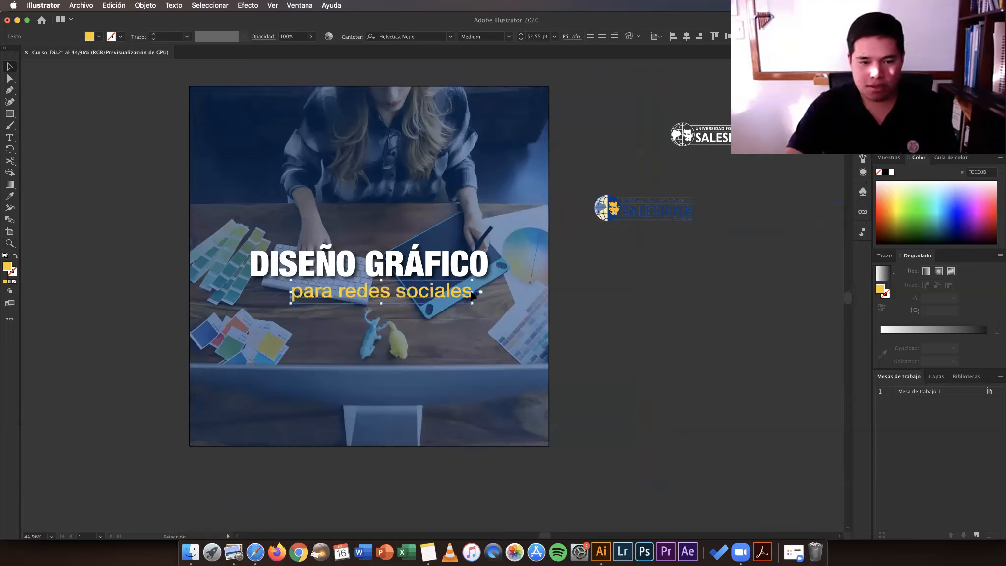
left_click(686, 37)
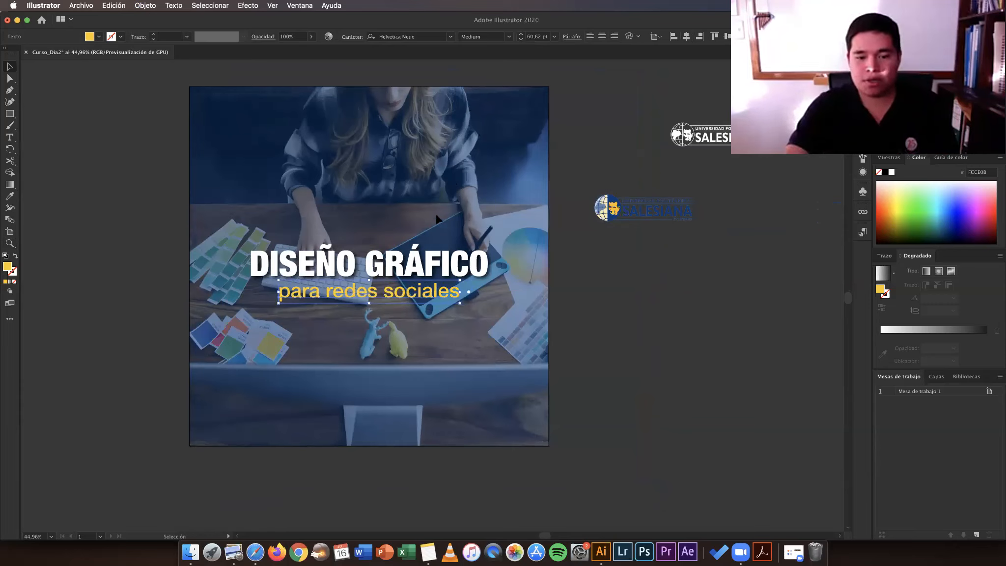
left_click(410, 225)
Step: Apply a black drop shadow to the yellow subtitle, offset 7 px horizontally and 6 px vertically with a 5 px blur
key("z")
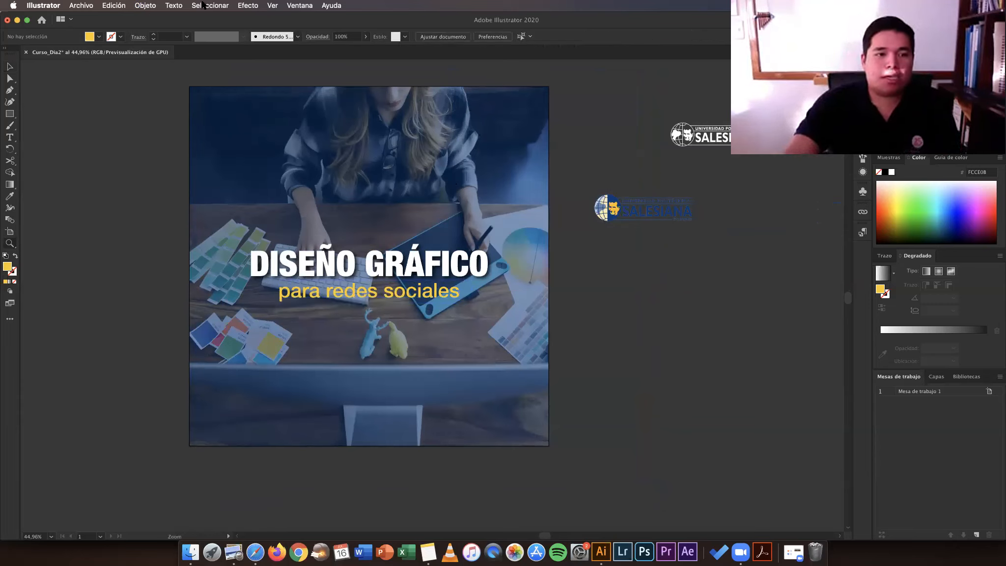
left_click(383, 318)
key("v")
key("super+a")
left_click(248, 5)
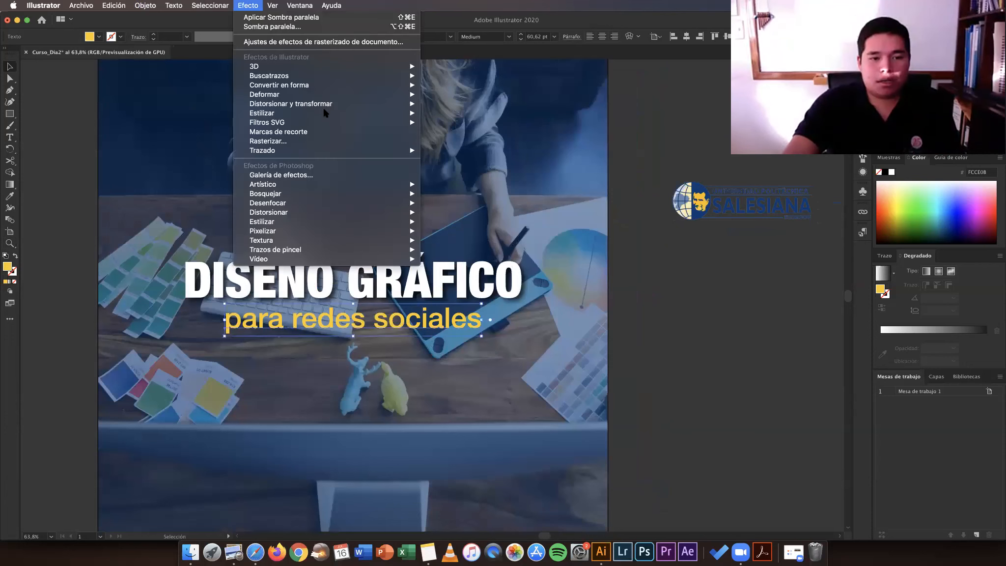
mouse_move(275, 113)
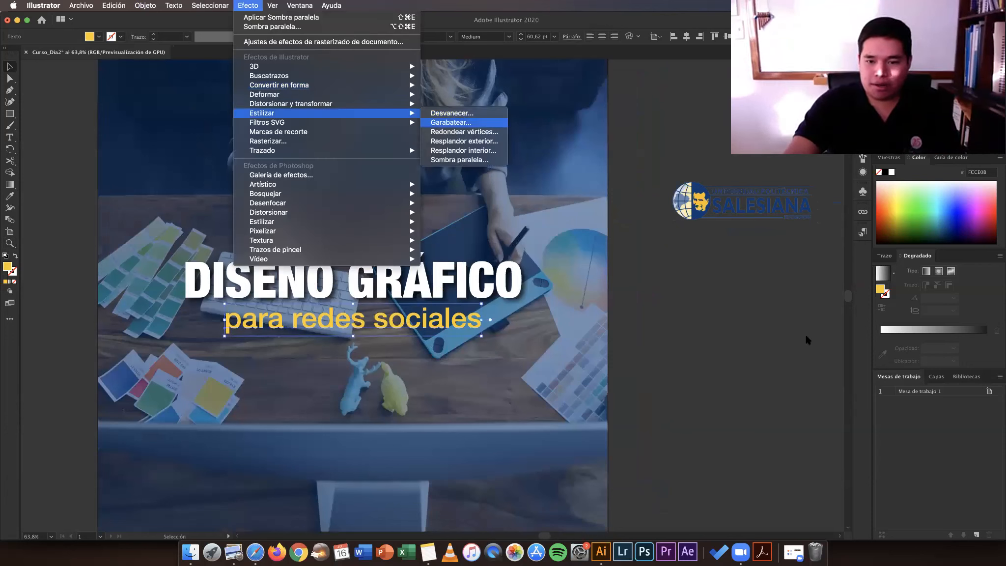
key("super+alt+shift+e")
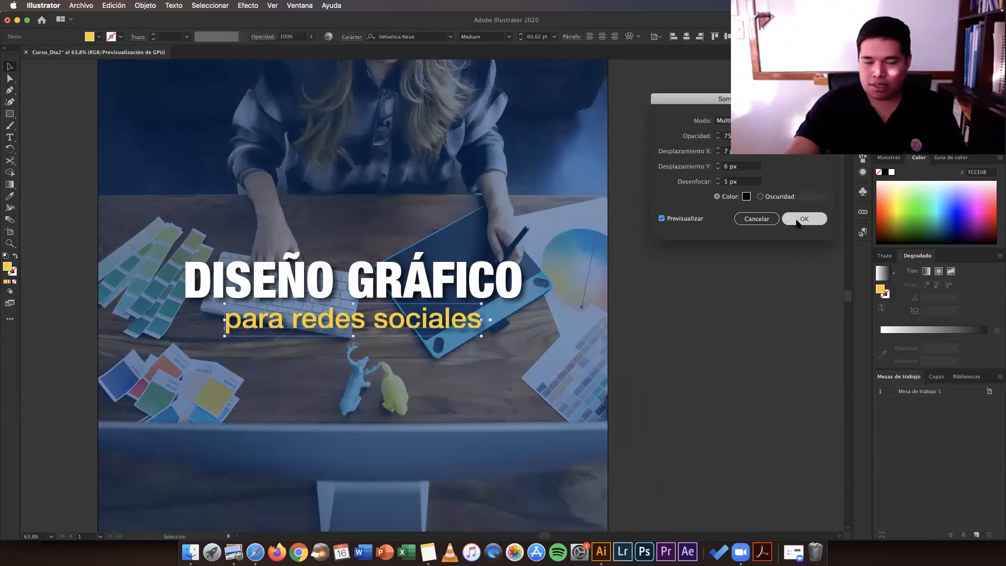
left_click(800, 219)
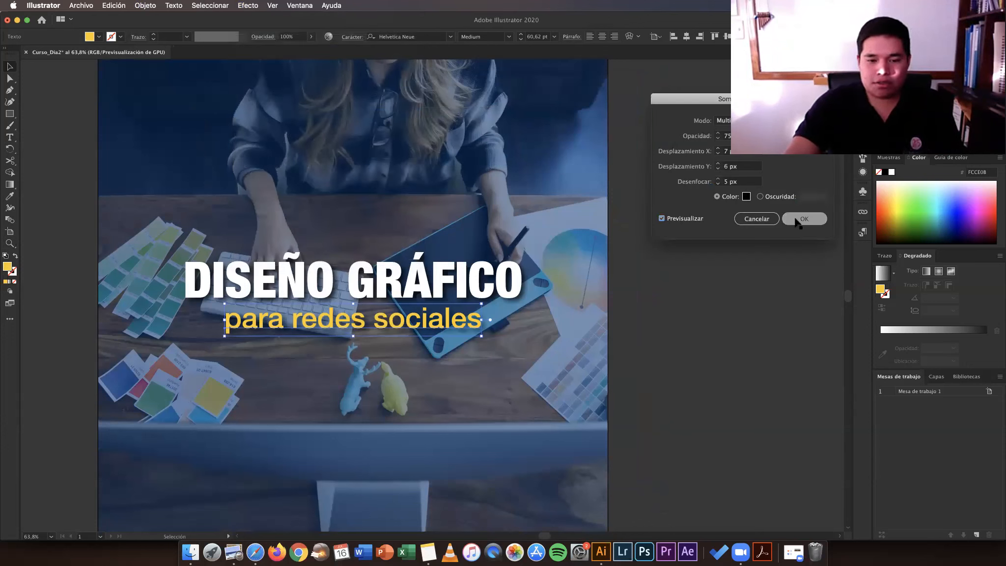
left_click(700, 333)
Step: Create a yellow rectangle with exact dimensions of 1080 × 1080 px over the artboard
key("z")
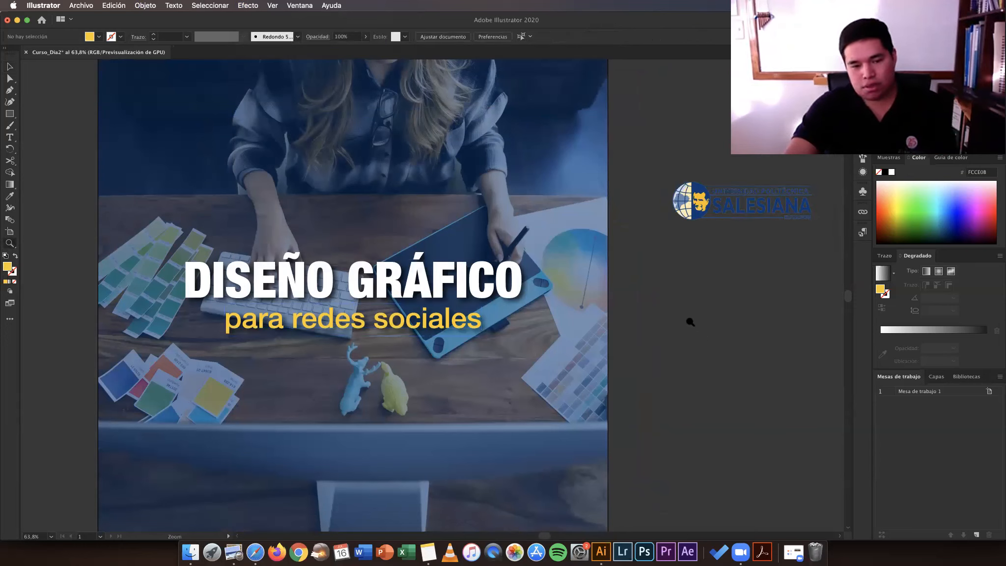
left_click_drag(690, 322, 654, 322)
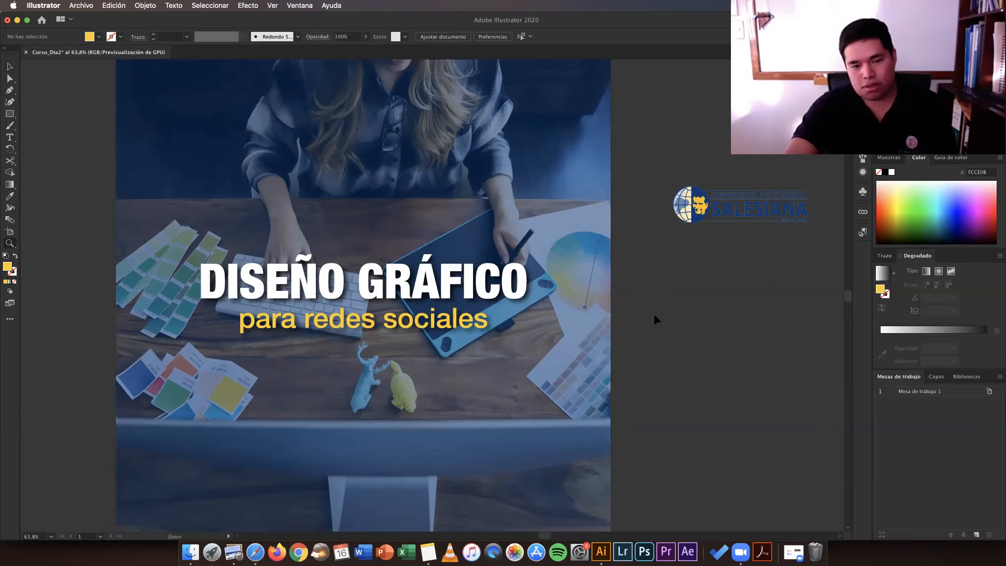
key("v")
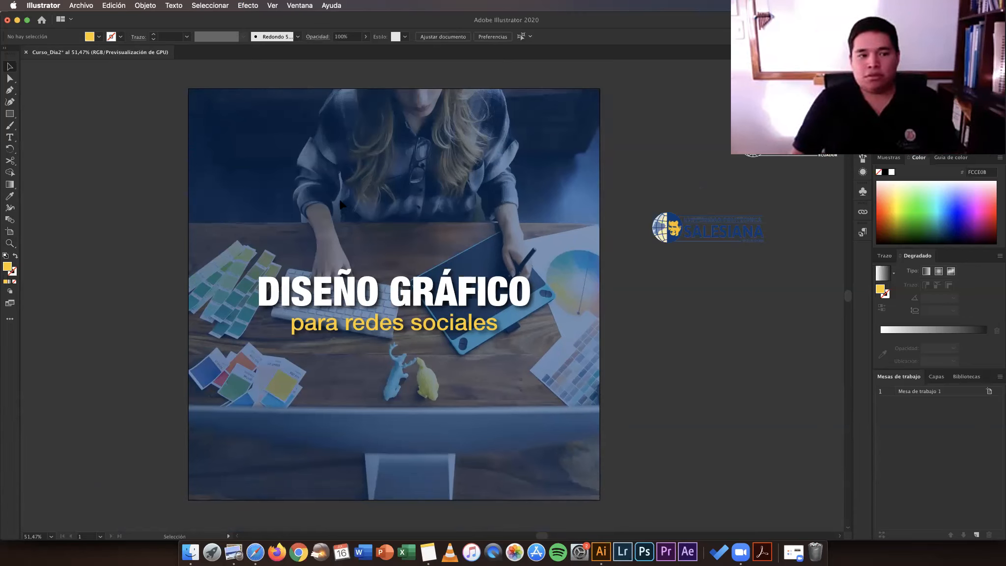
key("m")
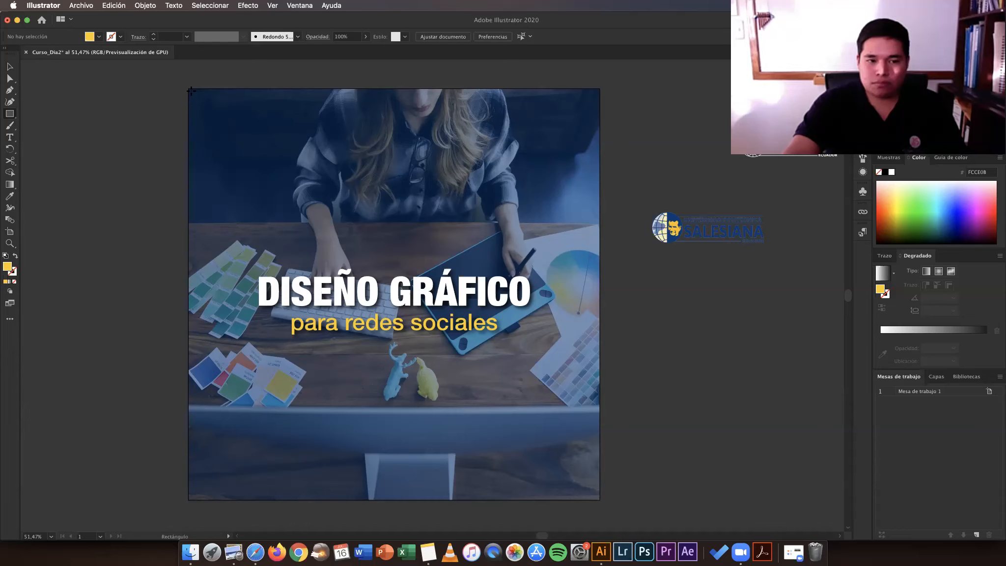
left_click(203, 109)
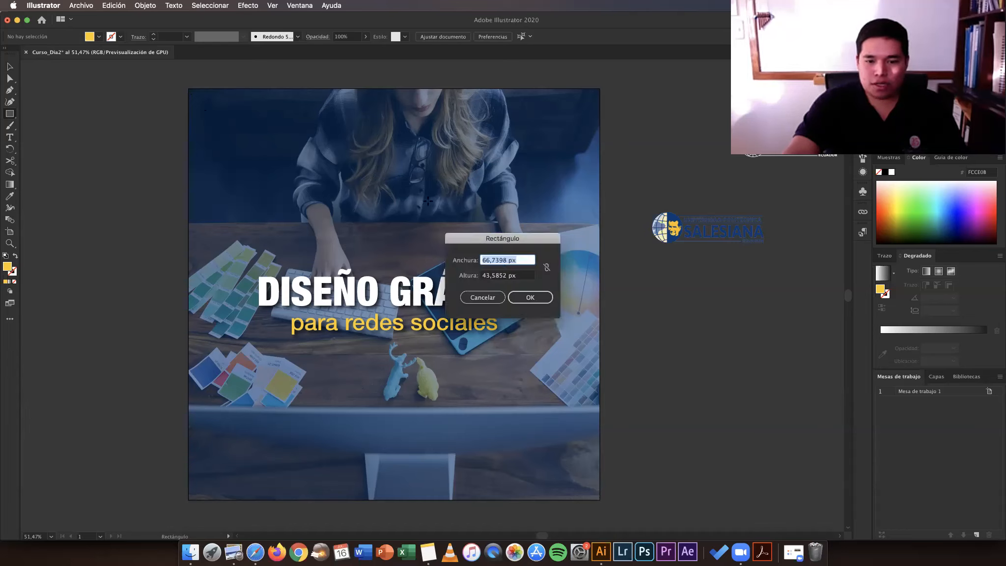
type("1080")
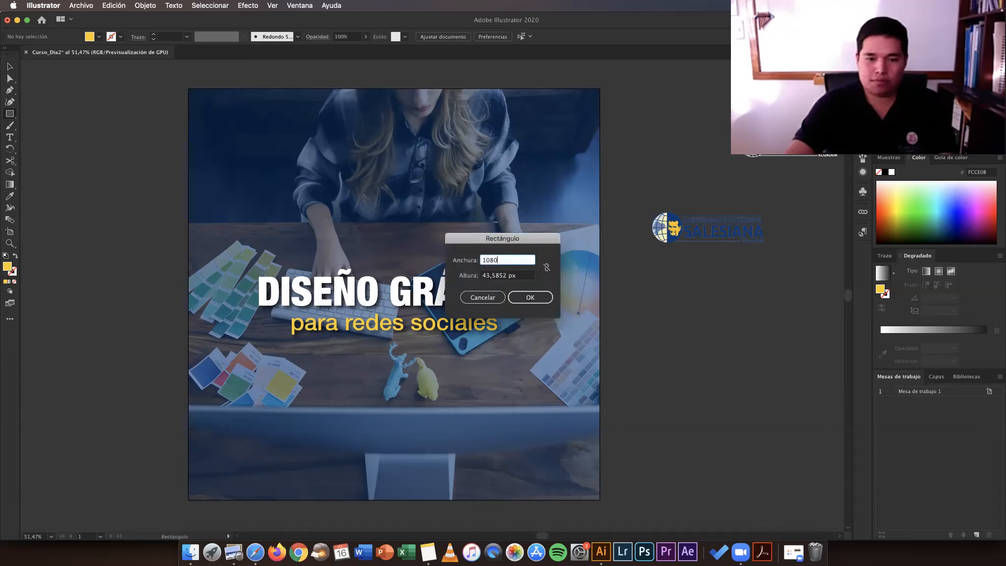
key("Tab")
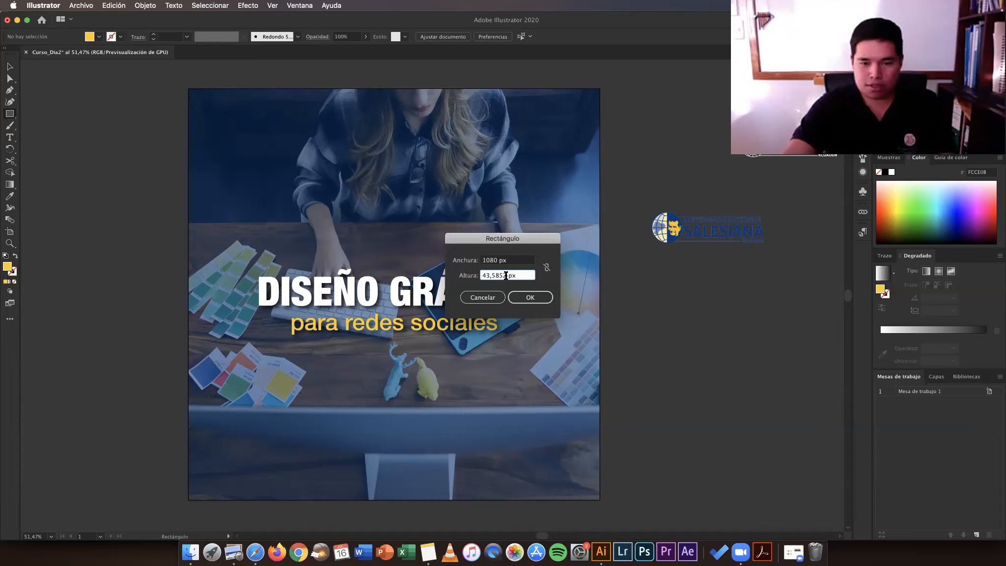
type("1080")
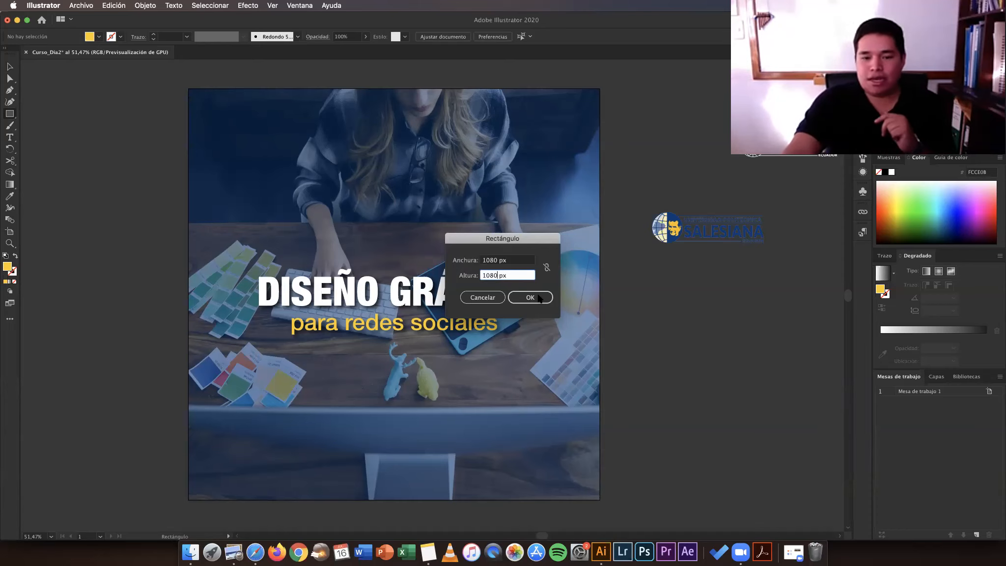
left_click(537, 295)
Step: Fit the yellow square onto the artboard, shrink it proportionally to about 1058 px and centre it as an inset
key("v")
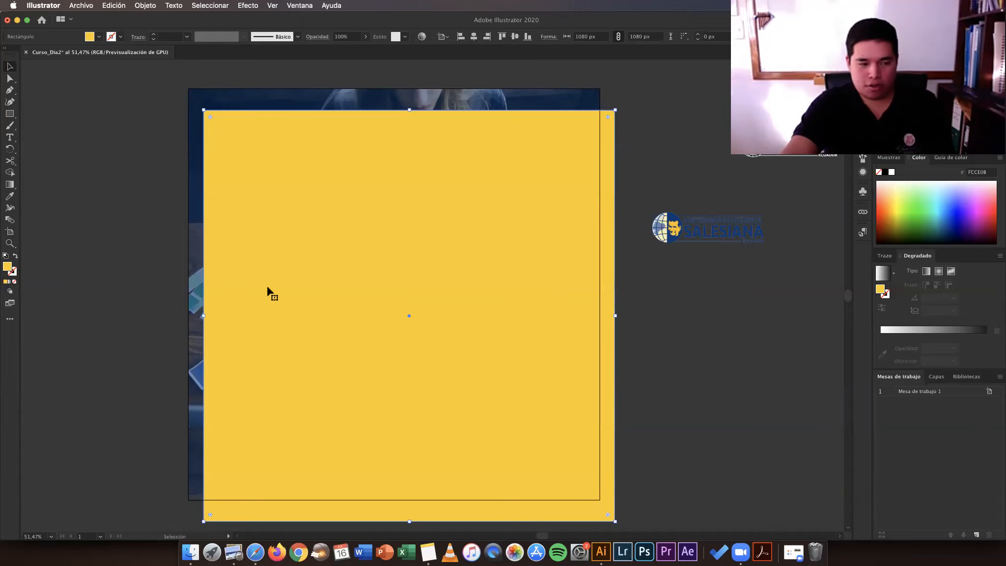
left_click_drag(282, 293, 269, 272)
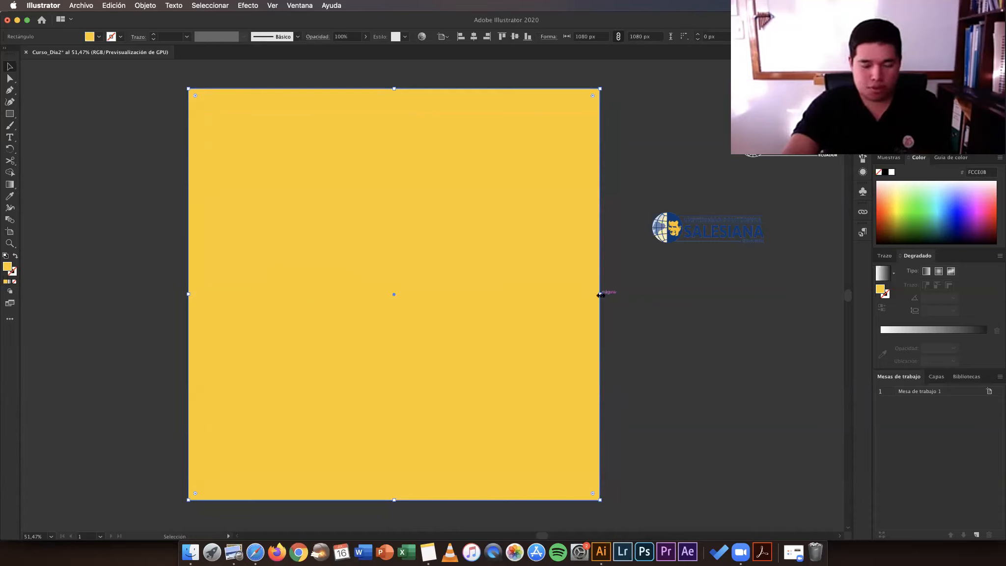
left_click_drag(599, 294, 587, 294)
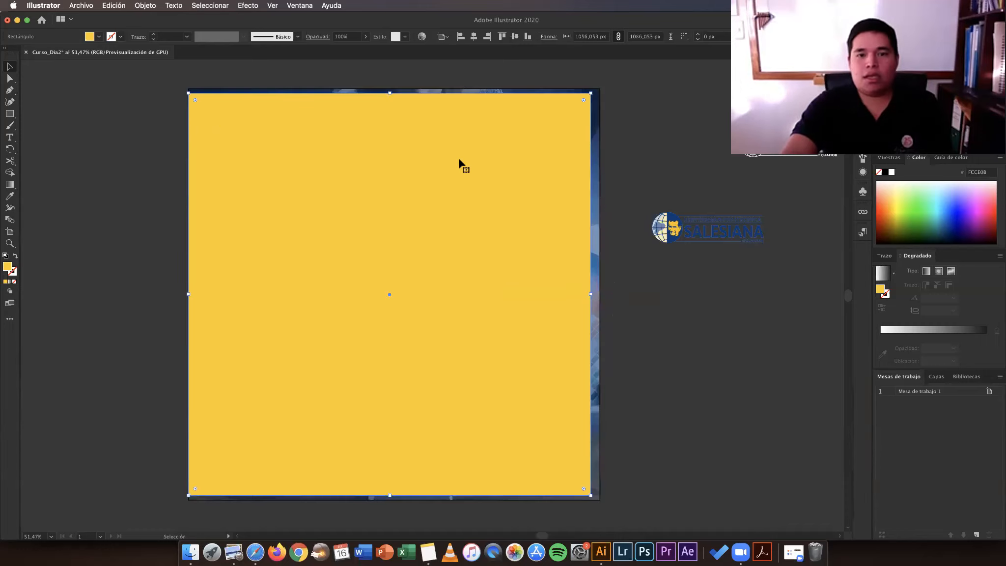
left_click(473, 36)
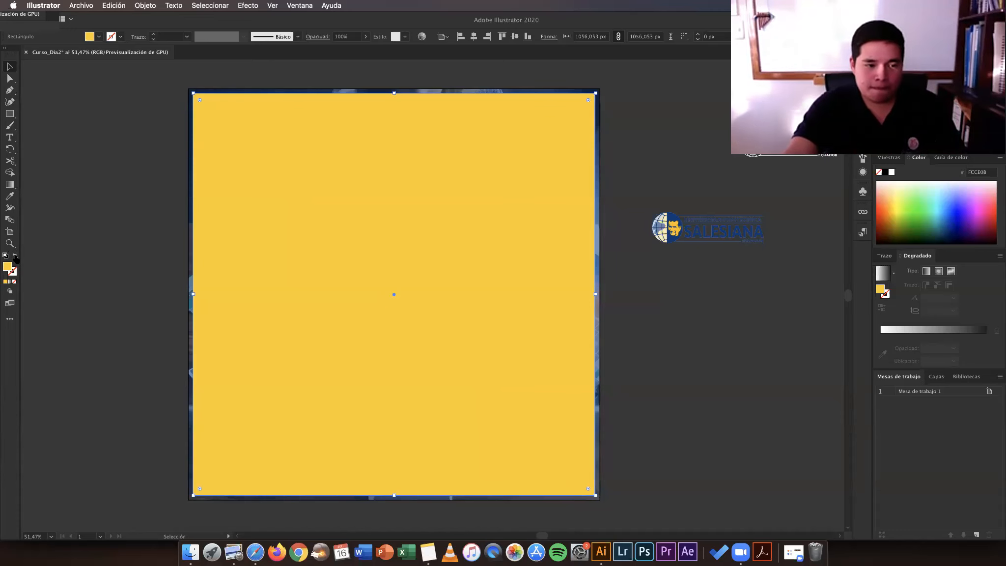
Step: Swap the square's fill and stroke to make an unfilled yellow frame, and set its stroke weight to 2 pt
left_click(15, 256)
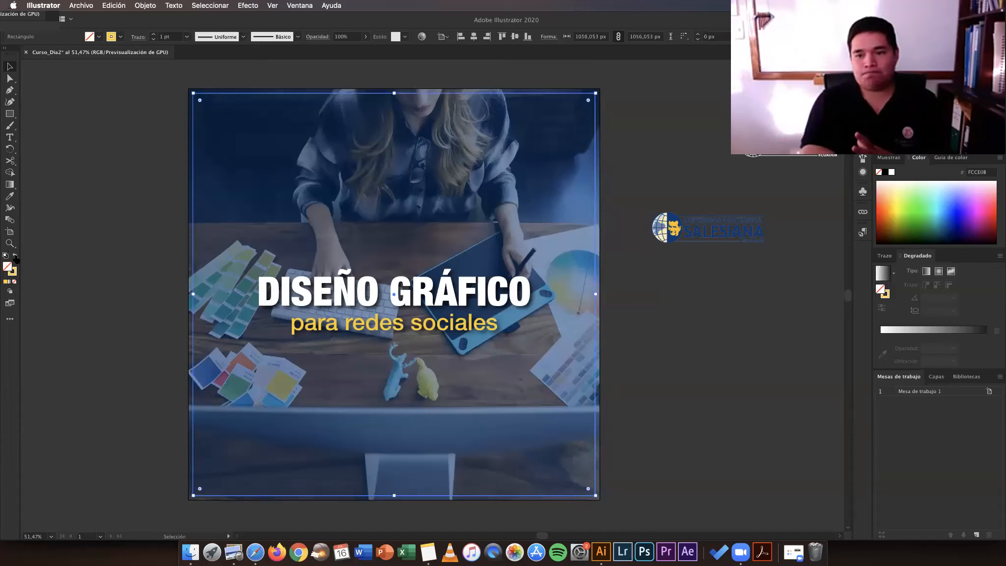
left_click(79, 234)
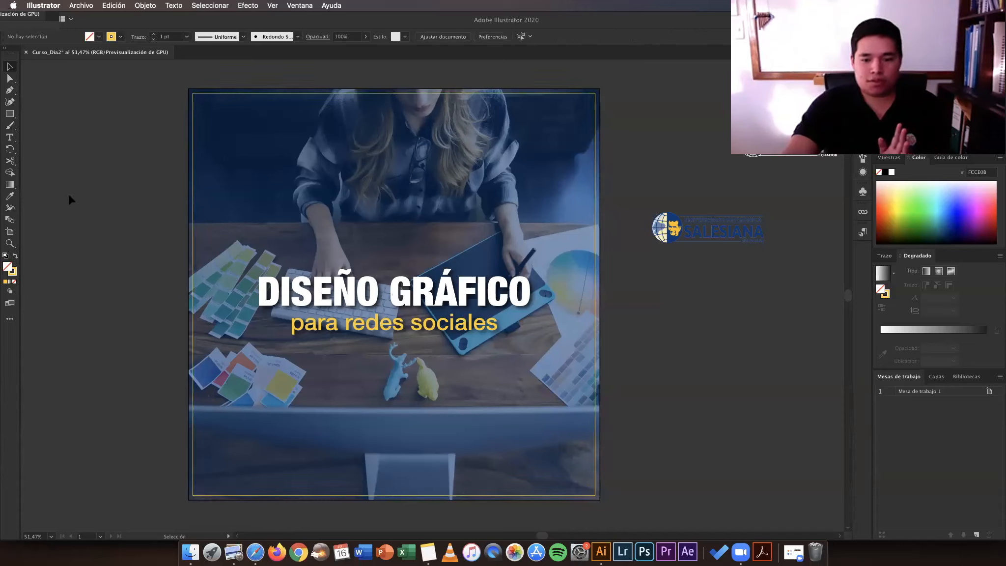
left_click(268, 99)
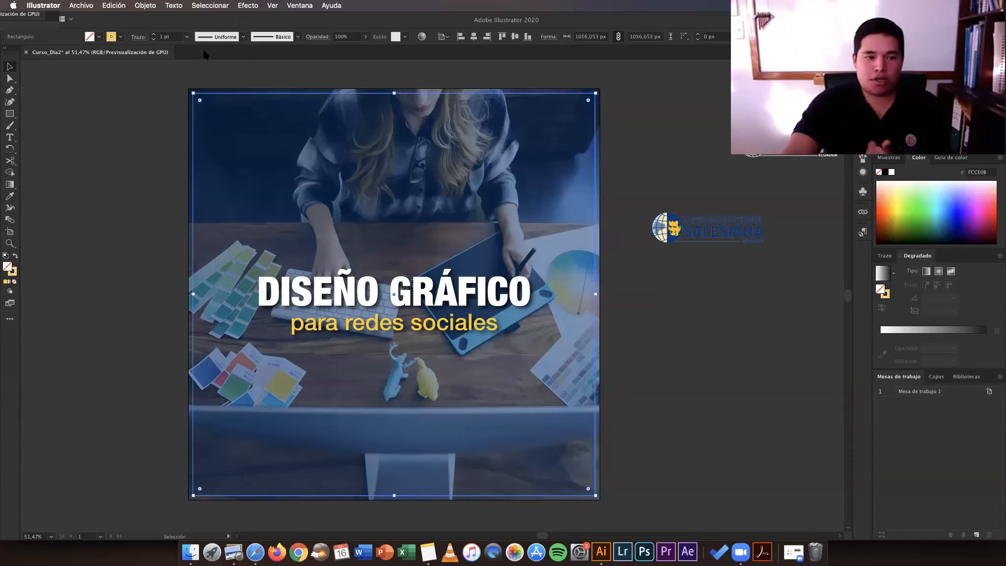
left_click(188, 37)
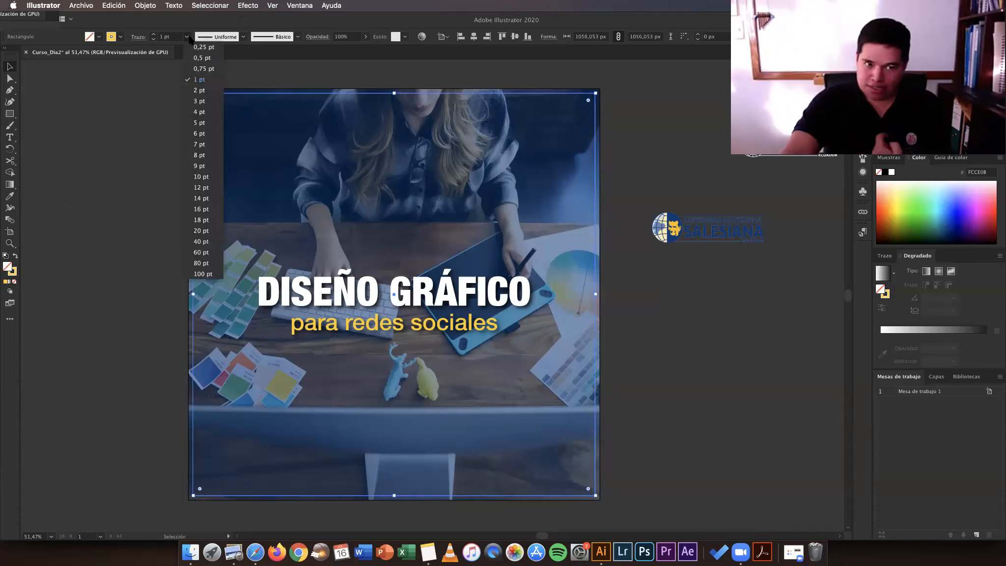
left_click(196, 90)
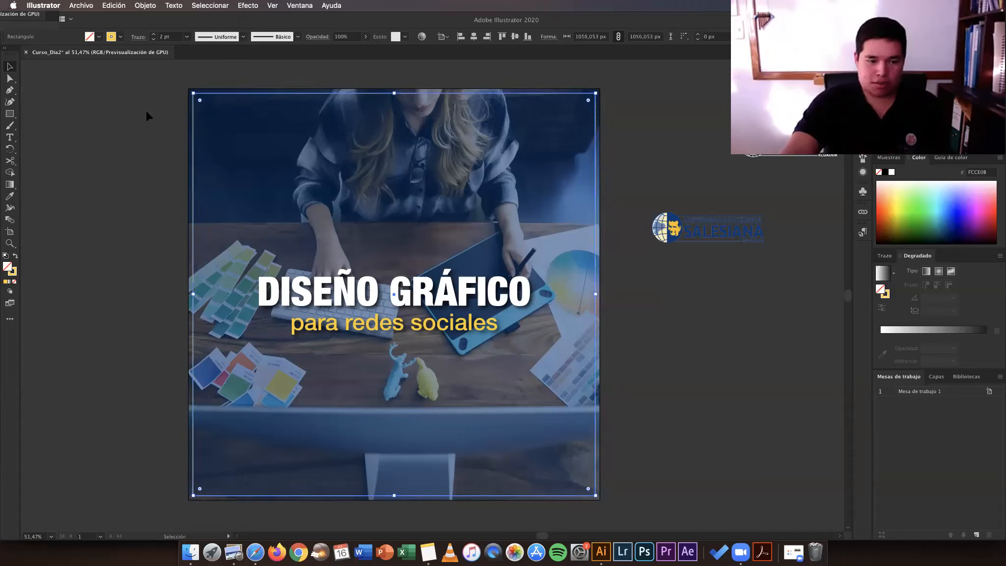
left_click(149, 115)
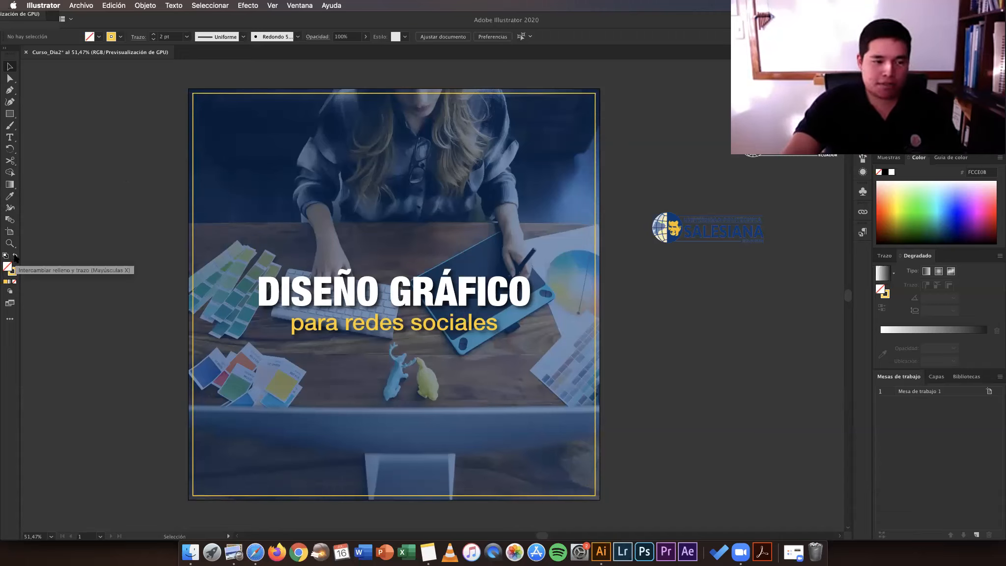
Step: Swap the yellow frame's fill and stroke to make a solid square, and swap them back to an unfilled outline
left_click(15, 256)
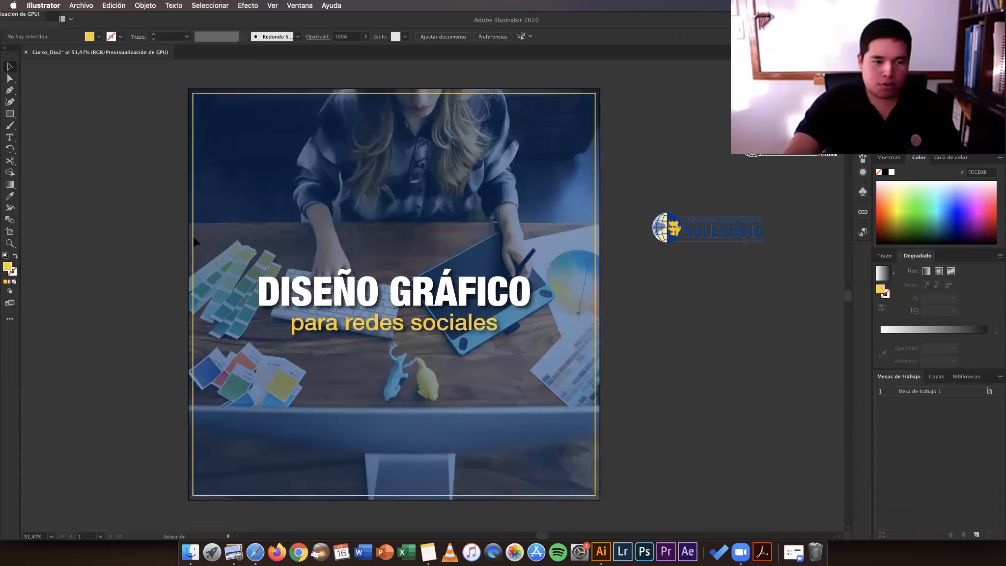
key("super+z")
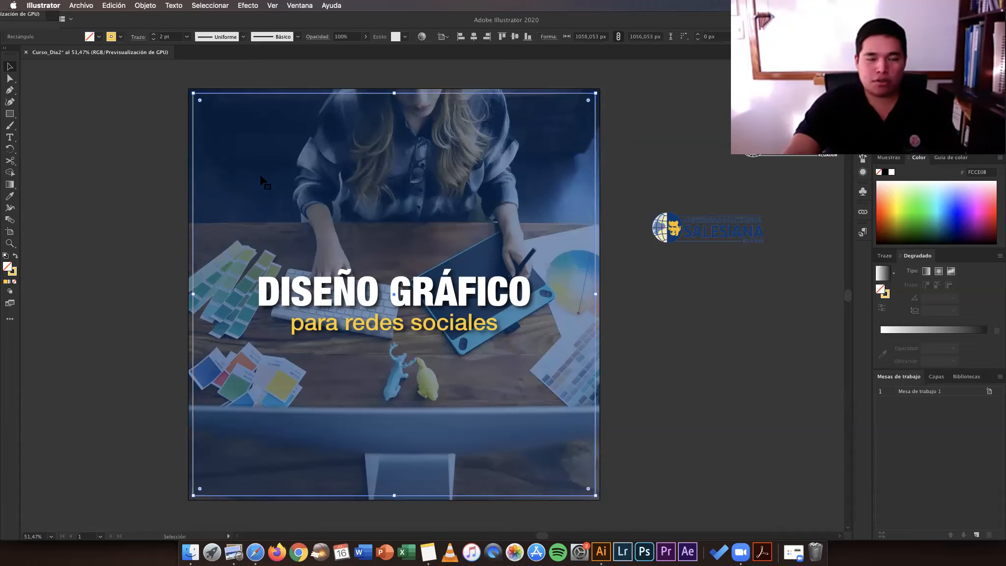
key("shift+x")
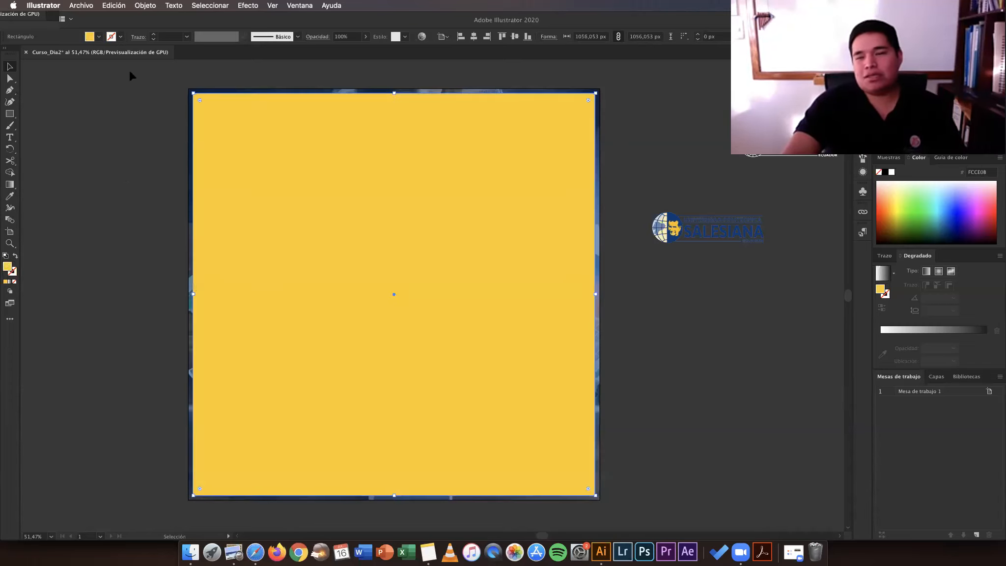
left_click(120, 37)
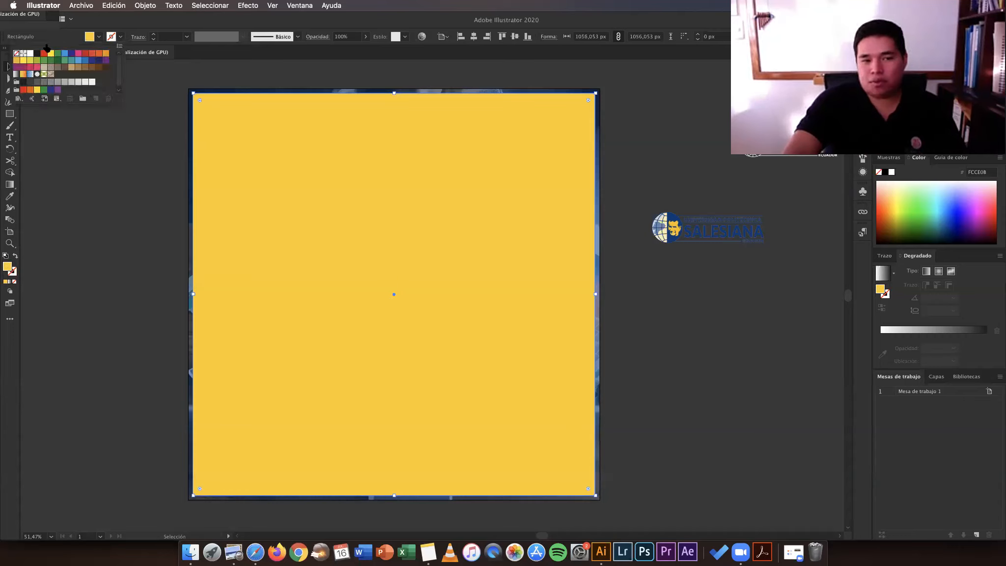
left_click(135, 146)
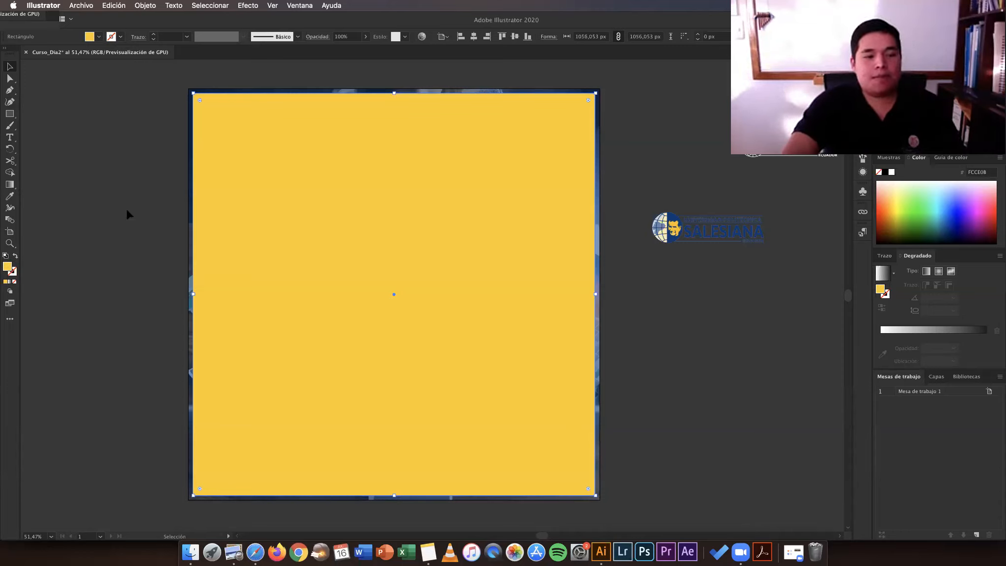
key("super+shift+bracketleft")
key("shift+x")
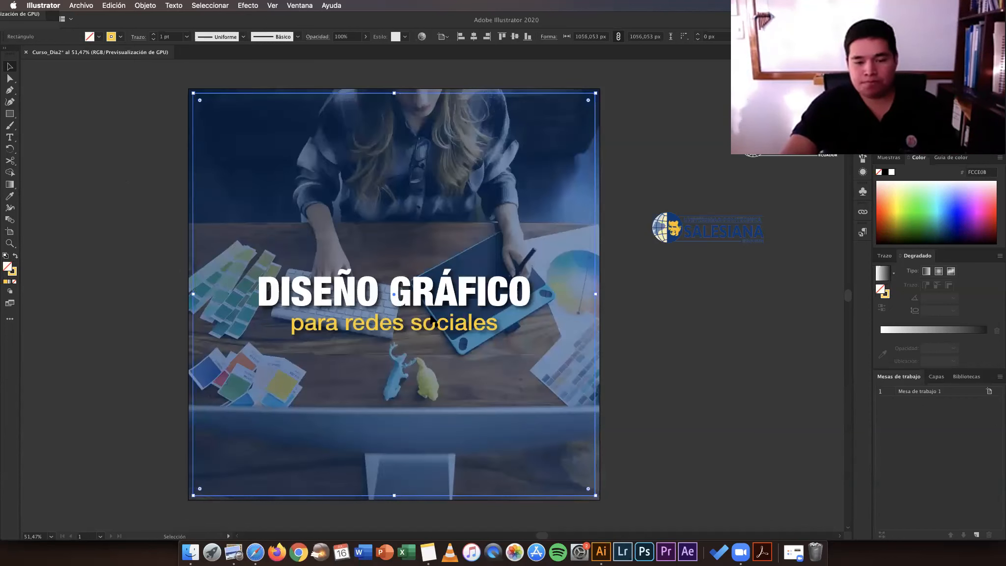
left_click(442, 325)
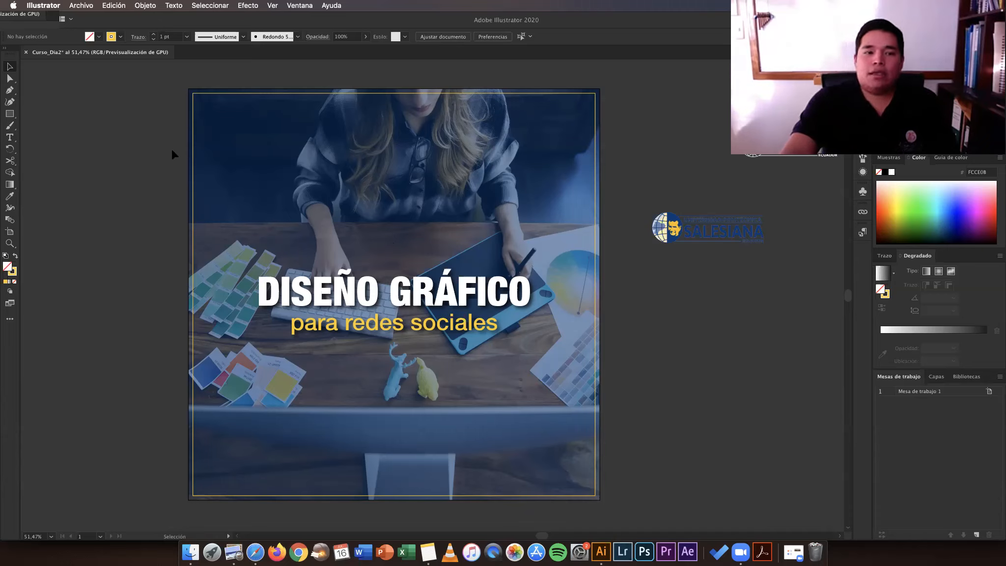
Step: Set the yellow frame's stroke weight to 2 pt and deselect it
left_click(249, 96)
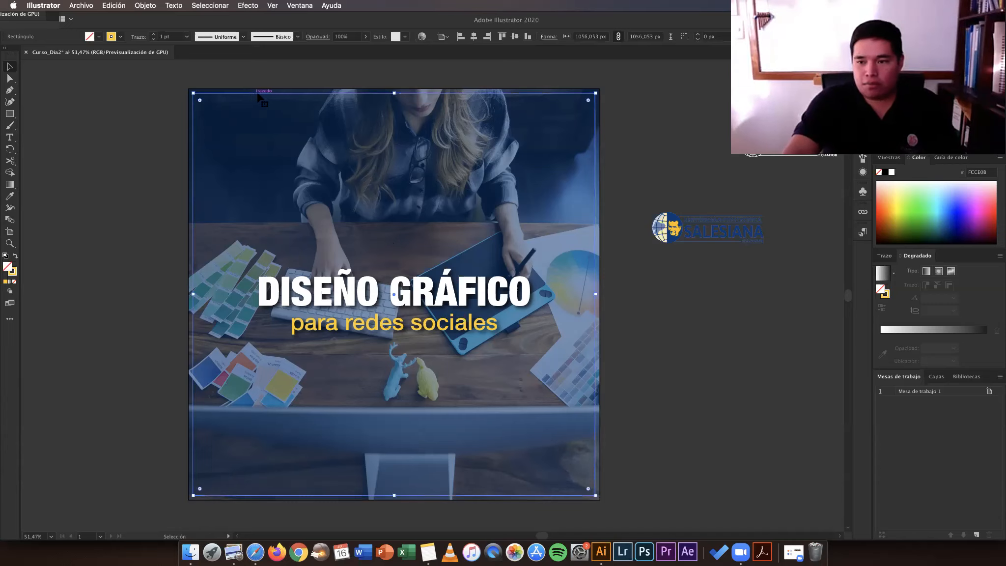
key("super+h")
key("super+h")
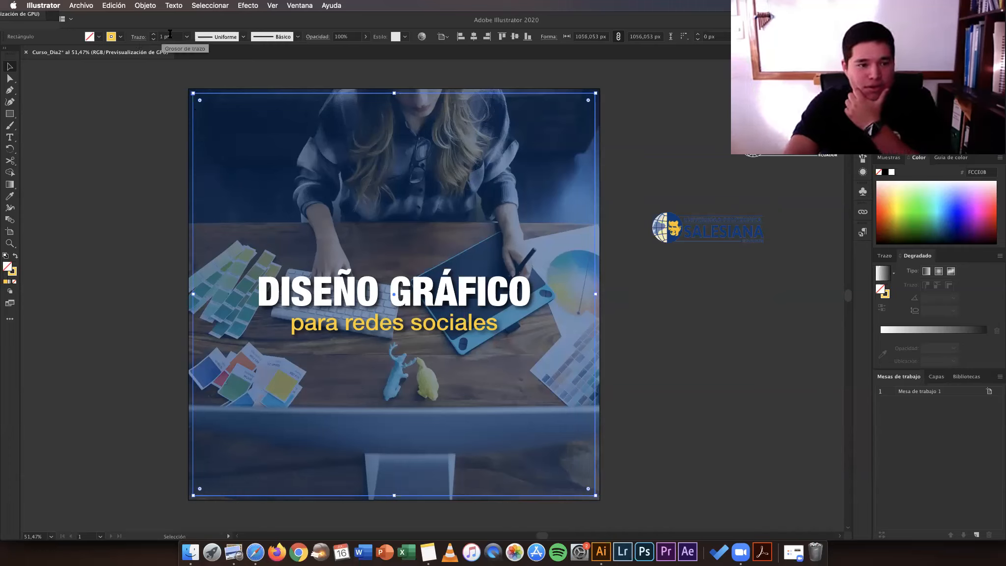
left_click(187, 36)
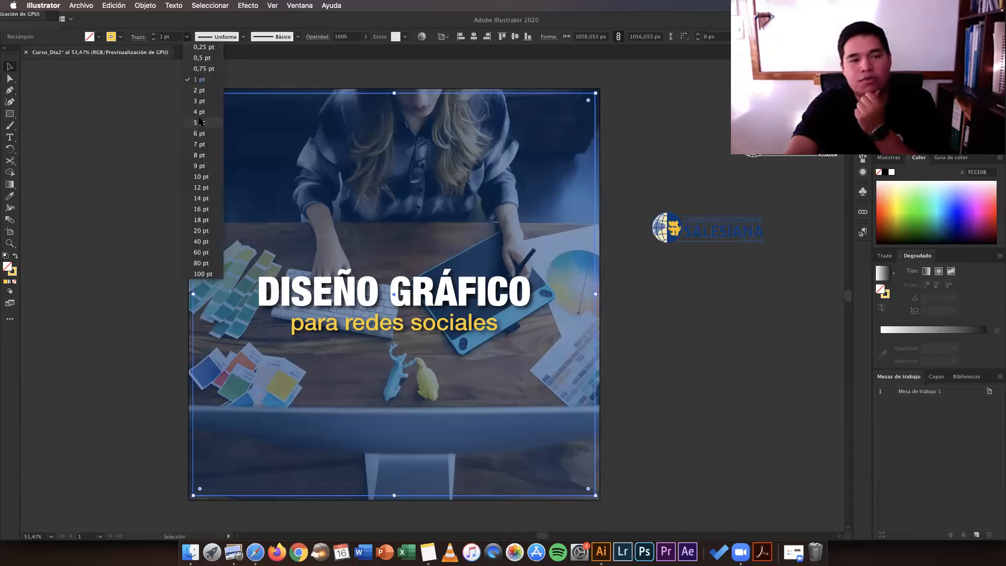
left_click(202, 90)
left_click(179, 139)
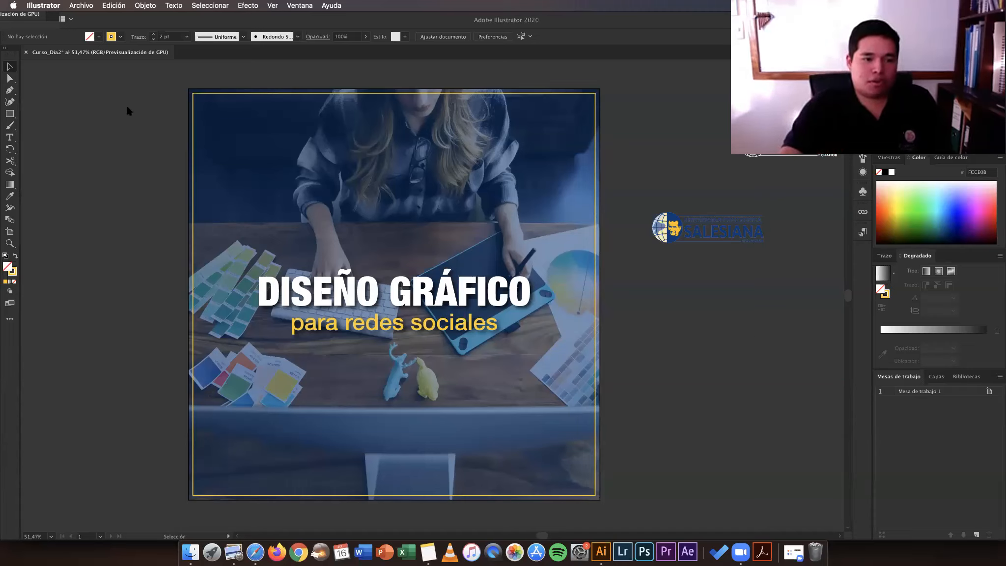
Step: Delete the semi-transparent blue overlay covering the photo and undo the deletion
left_click(291, 145)
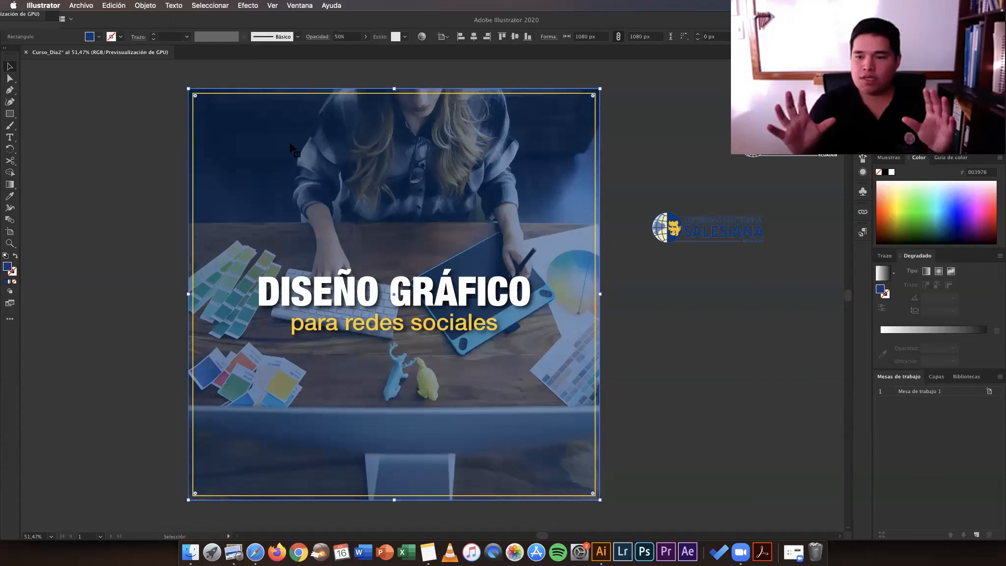
key("Delete")
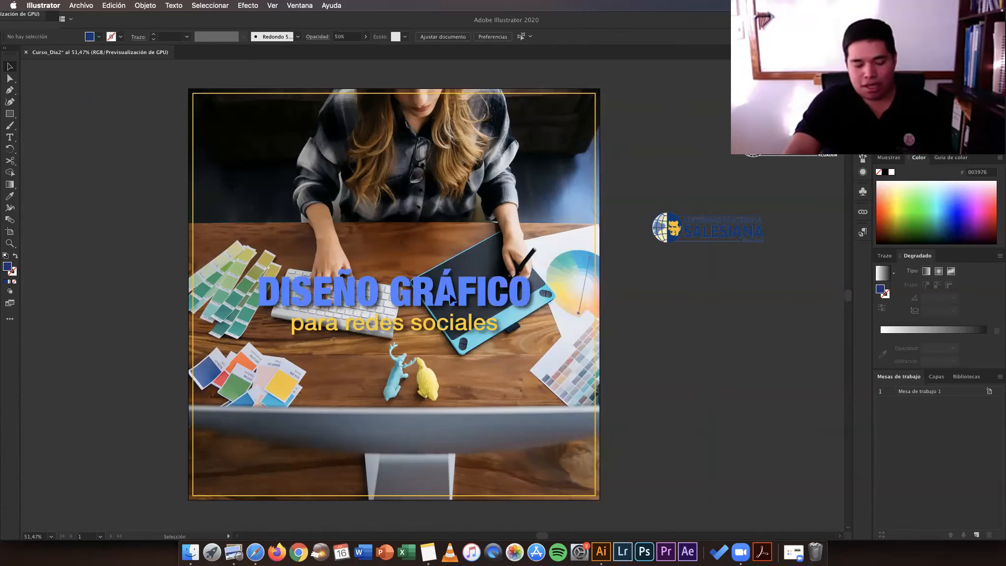
key("super+z")
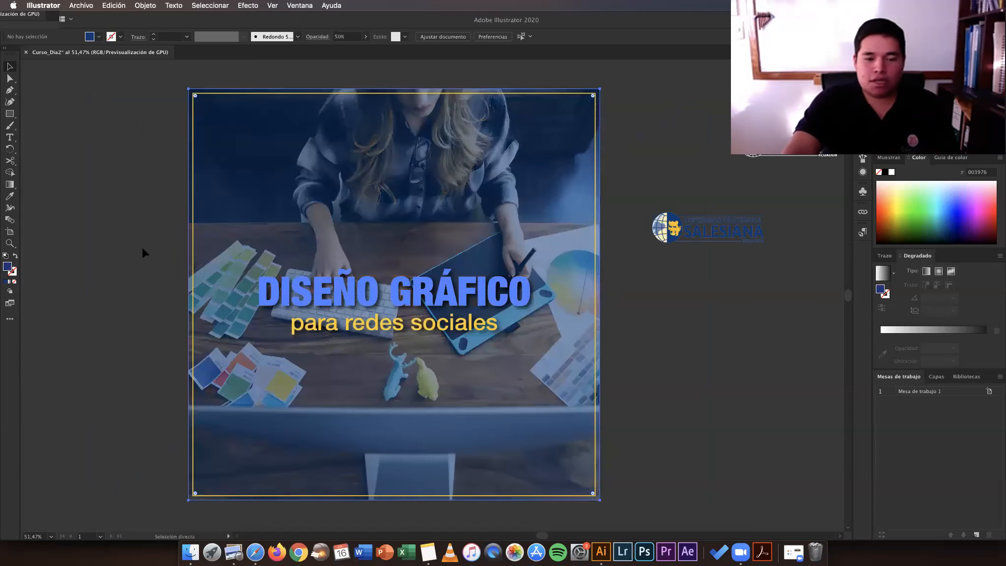
left_click(680, 344)
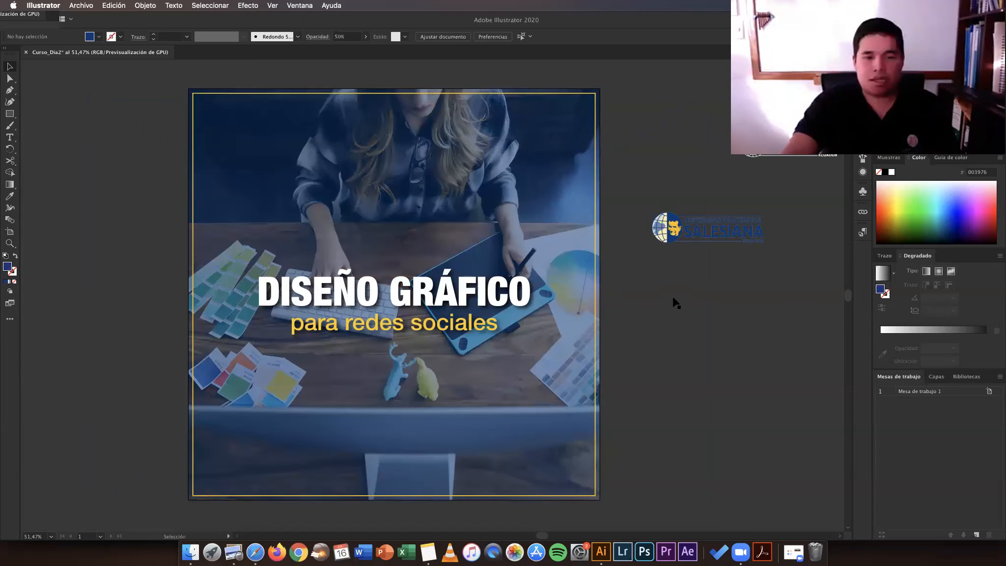
Step: Move the coloured Salesiana logo farther from the artboard and place the white version over the upper part of the photo
scroll(766, 337, "right", 2)
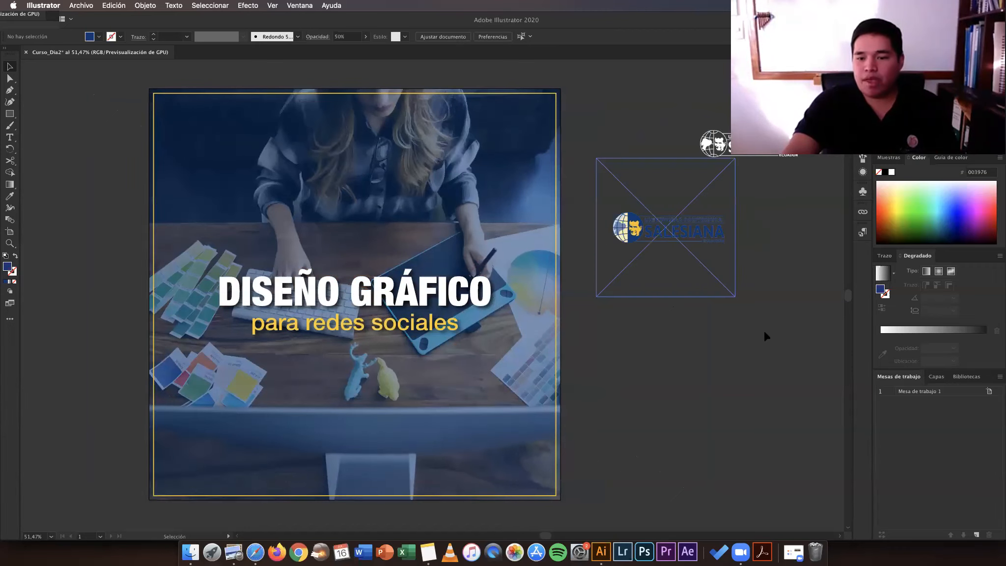
left_click_drag(658, 228, 737, 211)
left_click(770, 342)
left_click(758, 159)
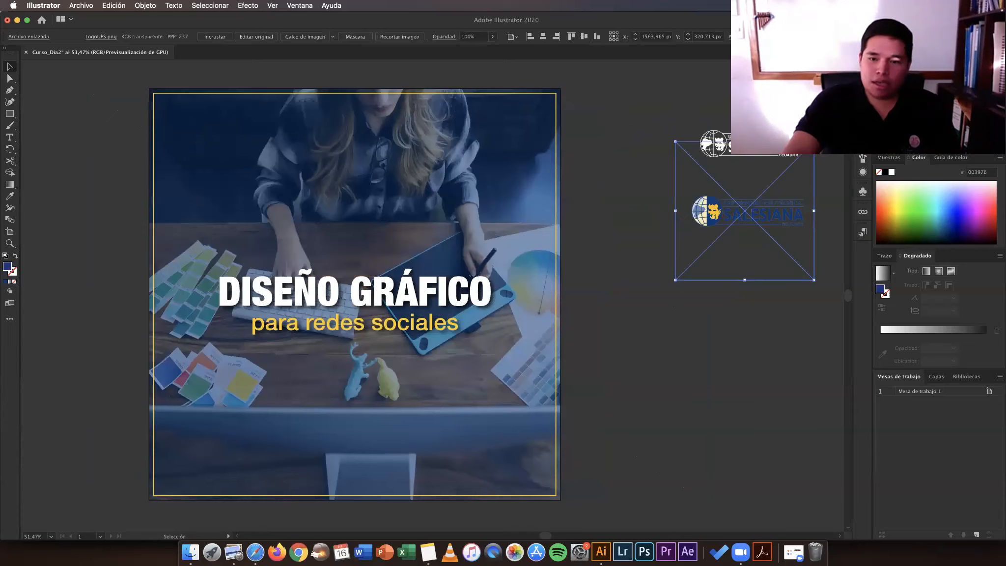
left_click(740, 159)
left_click_drag(741, 159, 257, 152)
left_click(694, 278)
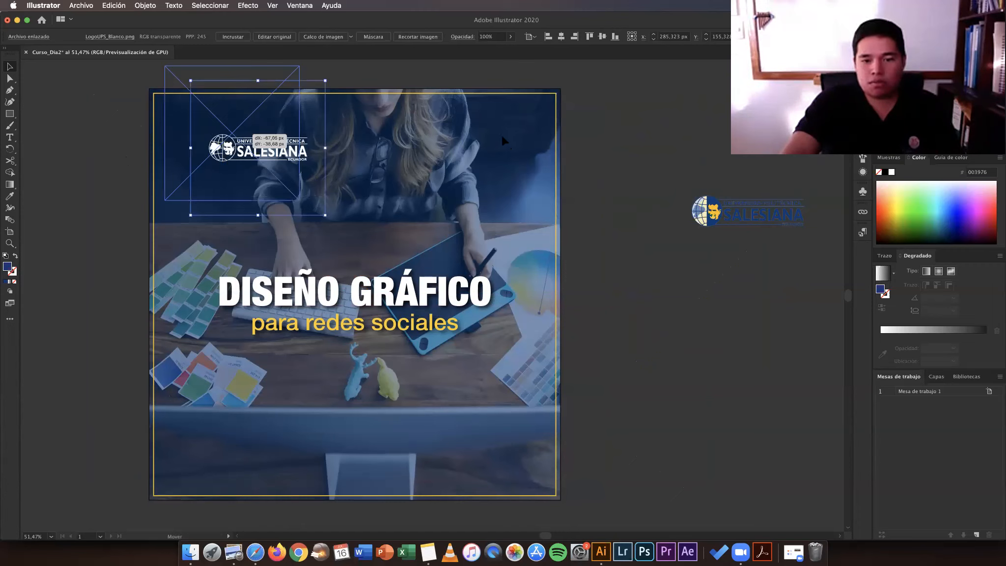
left_click(592, 123)
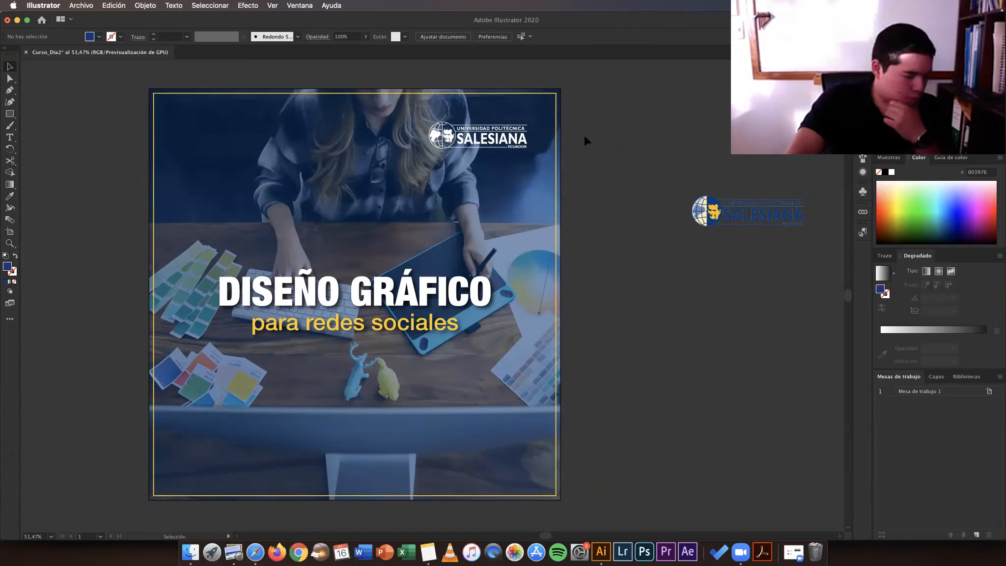
Step: Move the white Salesiana logo into the upper-right corner of the yellow frame
left_click_drag(511, 143, 536, 110)
key("z")
left_click_drag(641, 99, 572, 158)
key("v")
key("super+shift+a")
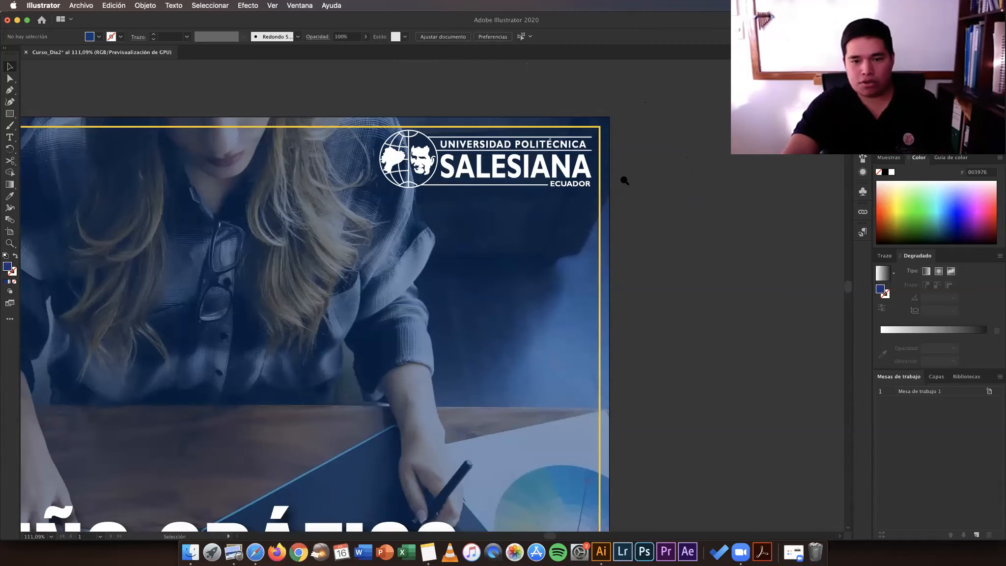
Step: Shrink the white logo's image to about 300 px wide and move it away from the frame's corner
left_click_drag(673, 173, 669, 171)
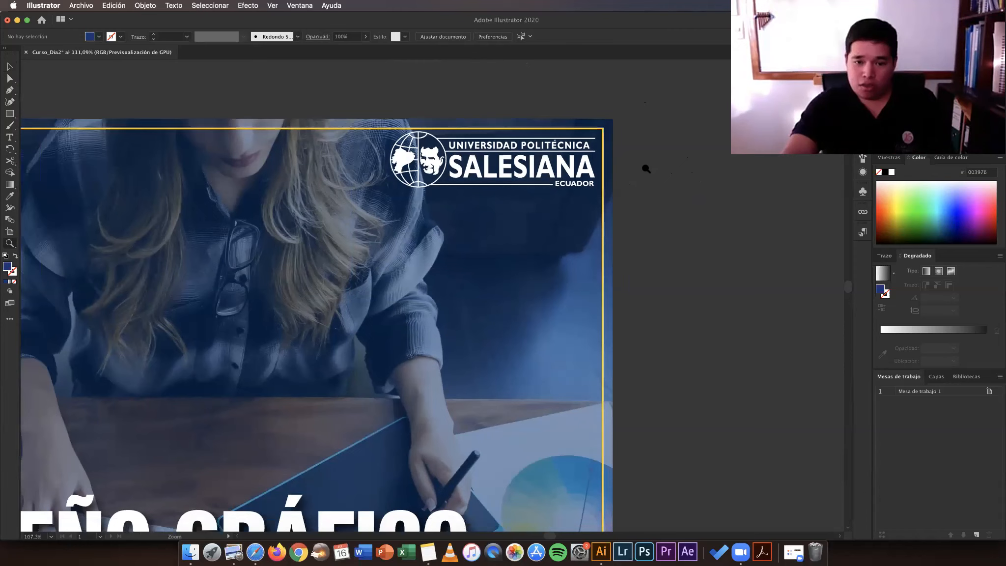
scroll(681, 166, "down", 3)
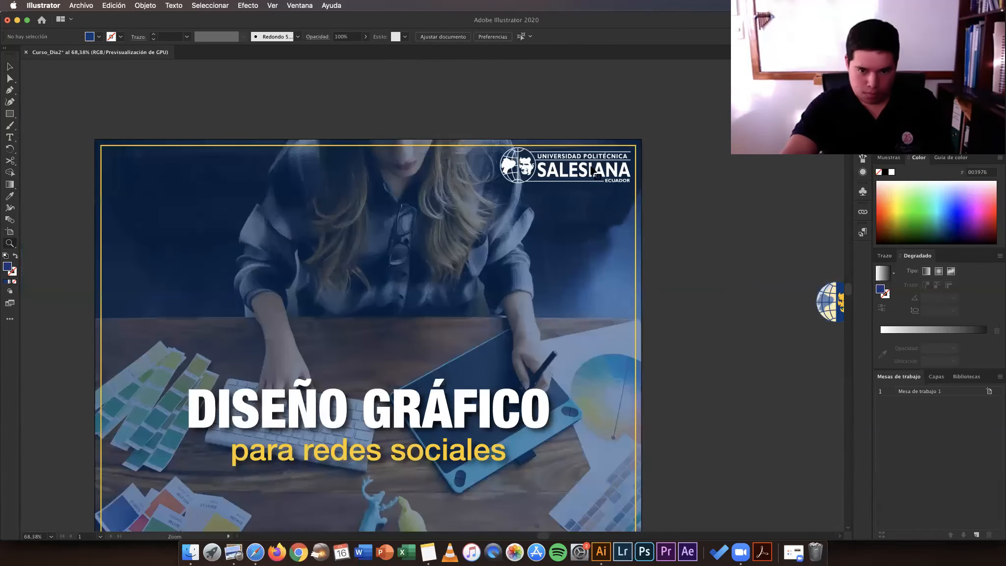
left_click_drag(651, 164, 653, 164)
key("v")
left_click(632, 165)
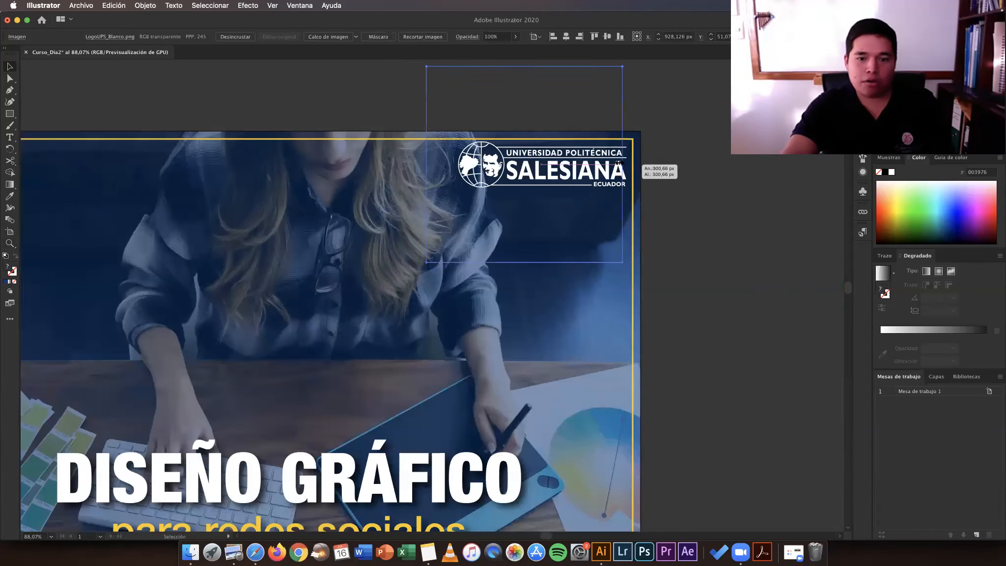
left_click_drag(558, 165, 506, 187)
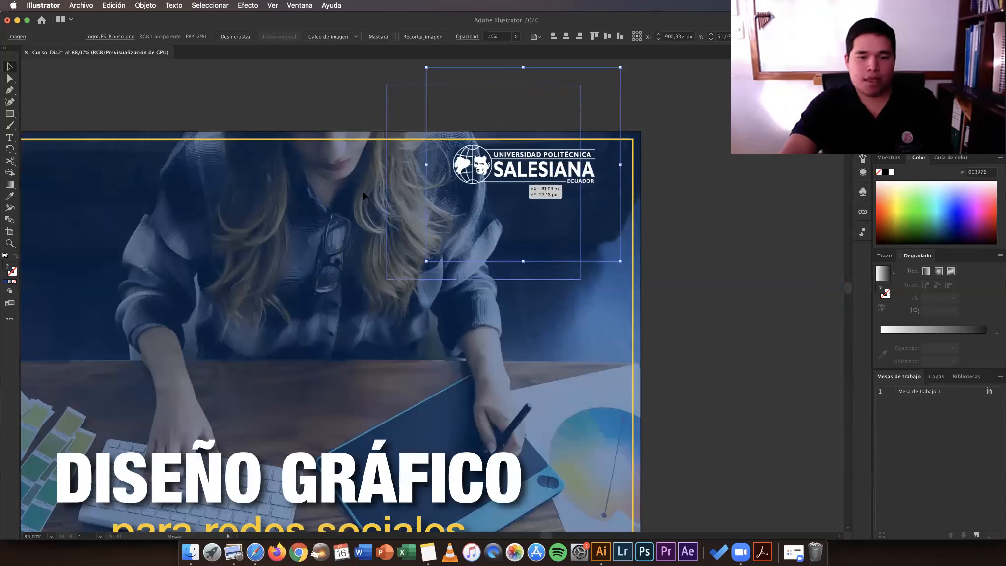
left_click(733, 174)
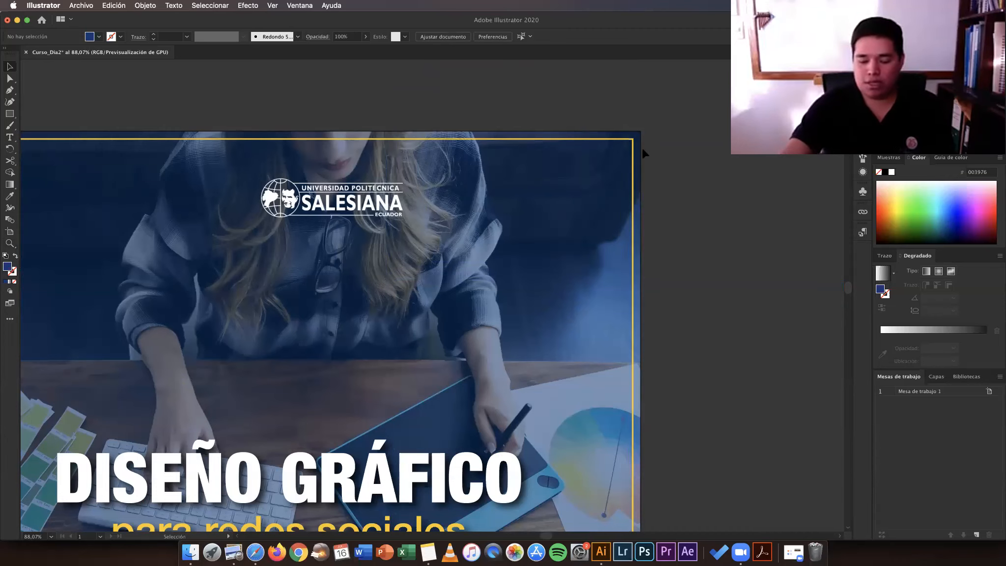
Step: Draw a square of about 60 px inside the frame's upper-right corner as a spacer and give it the title's white fill
key("m")
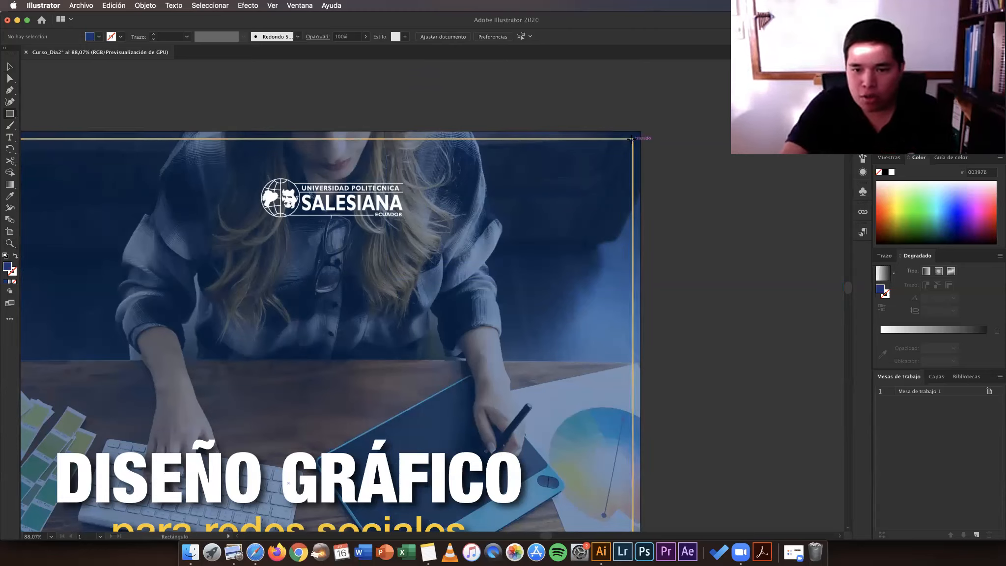
left_click_drag(631, 139, 593, 165)
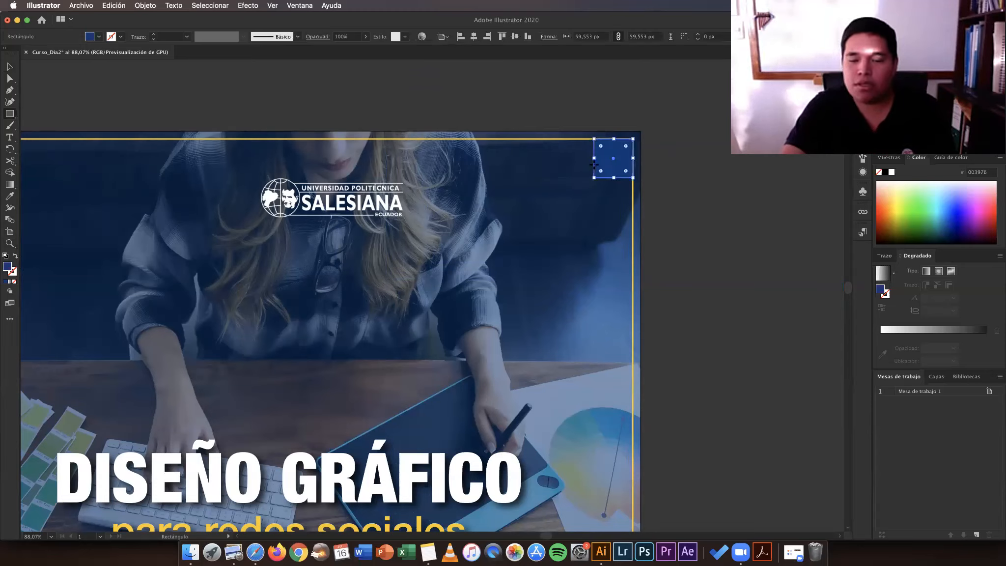
key("v")
left_click(701, 168)
left_click(617, 164)
left_click(381, 460)
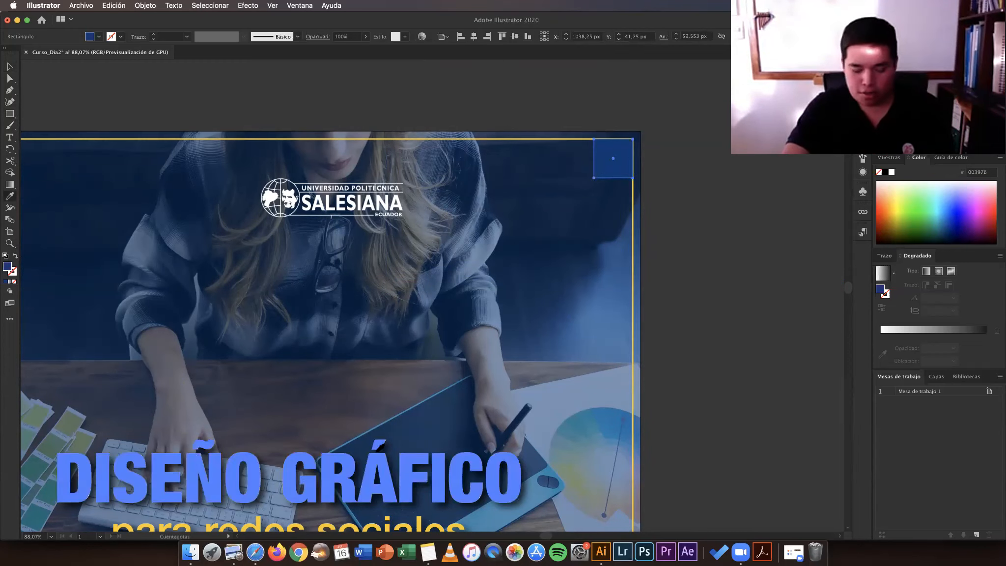
left_click(720, 279)
Step: Align the white logo's upper-right corner with the lower-left corner of the white spacer square
left_click_drag(422, 213, 571, 209)
key("z")
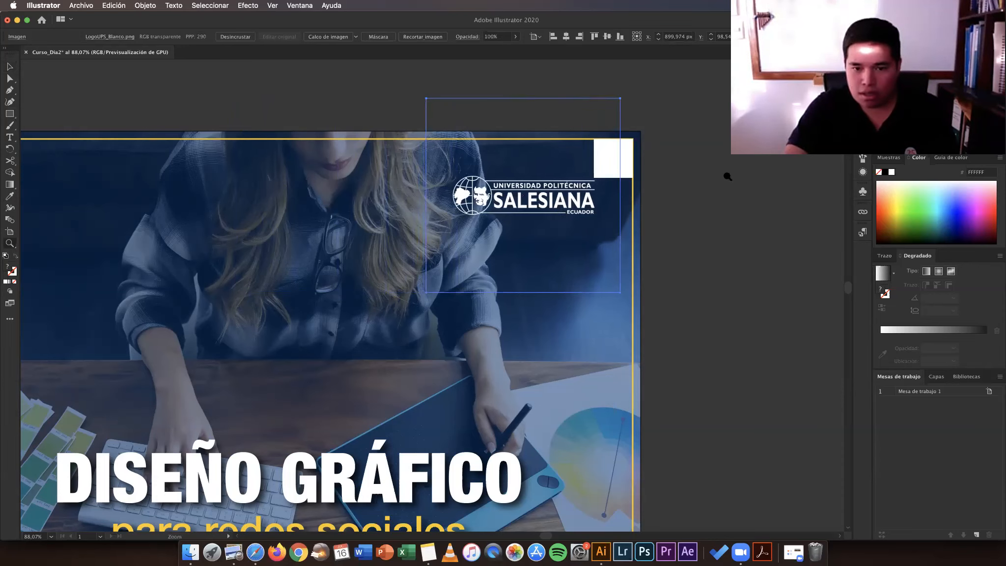
left_click(608, 185)
left_click_drag(637, 209, 523, 306)
key("v")
left_click_drag(465, 338, 505, 340)
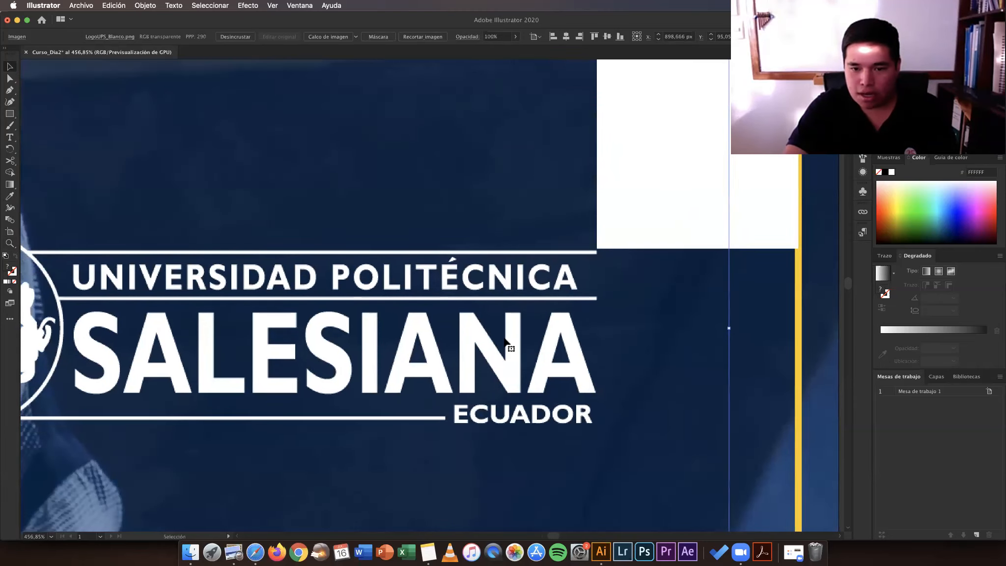
key("Up")
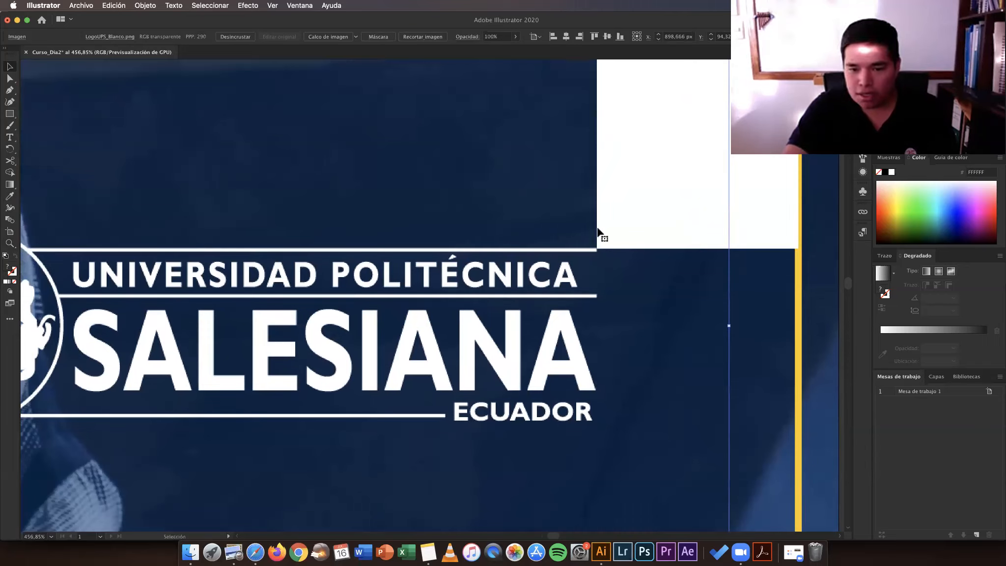
Step: Remove the white spacer square and fit the whole artboard in view
key("z")
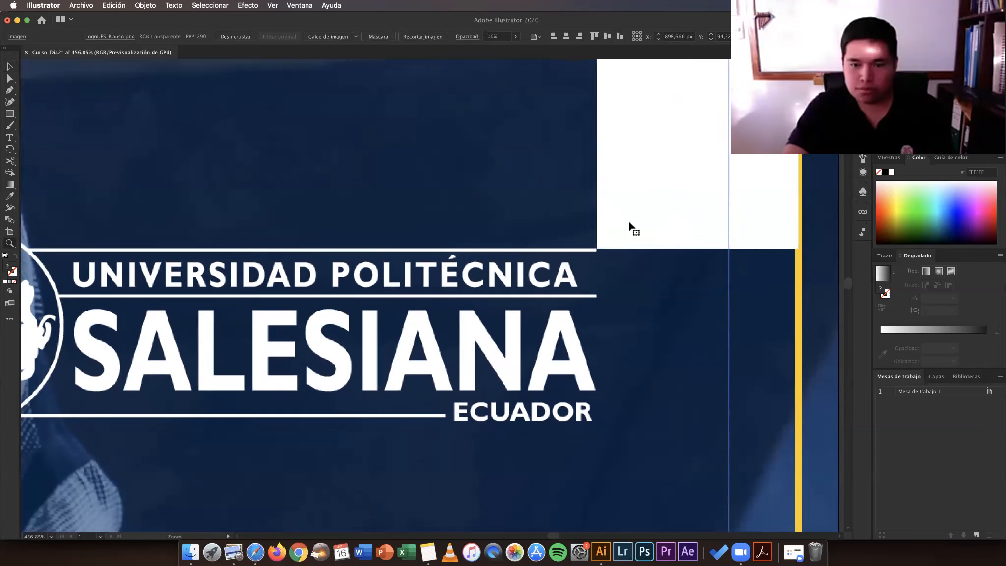
left_click_drag(693, 206, 648, 221)
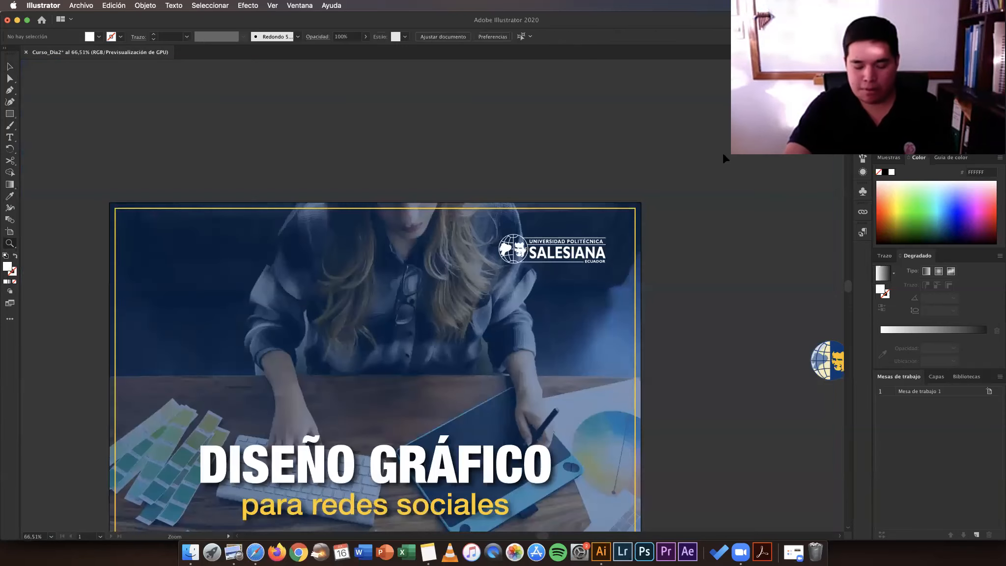
key("super+0")
key("v")
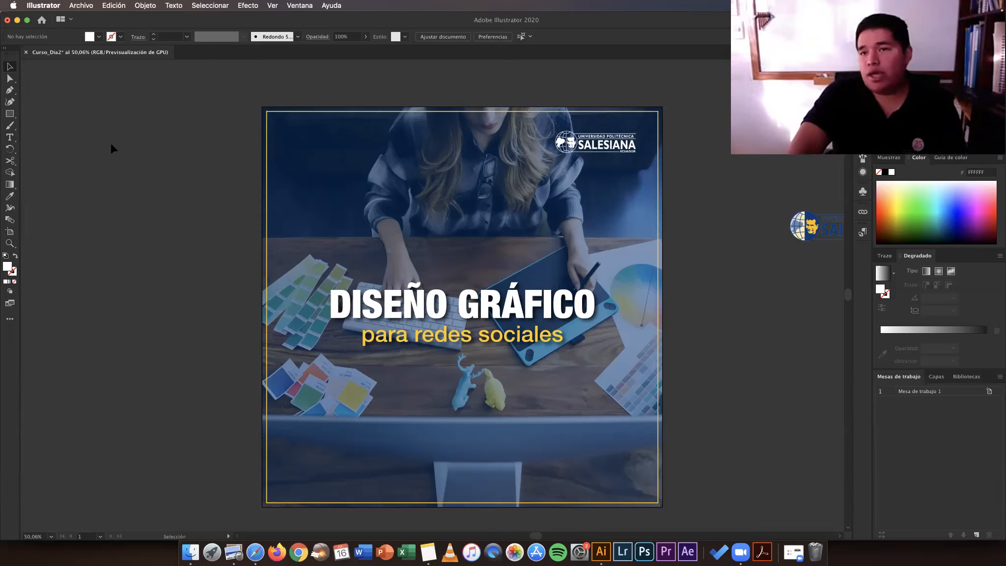
Step: Draw a thin white rectangle about 611 px wide and 1.7 px high below the subtitle as a divider
left_click(10, 116)
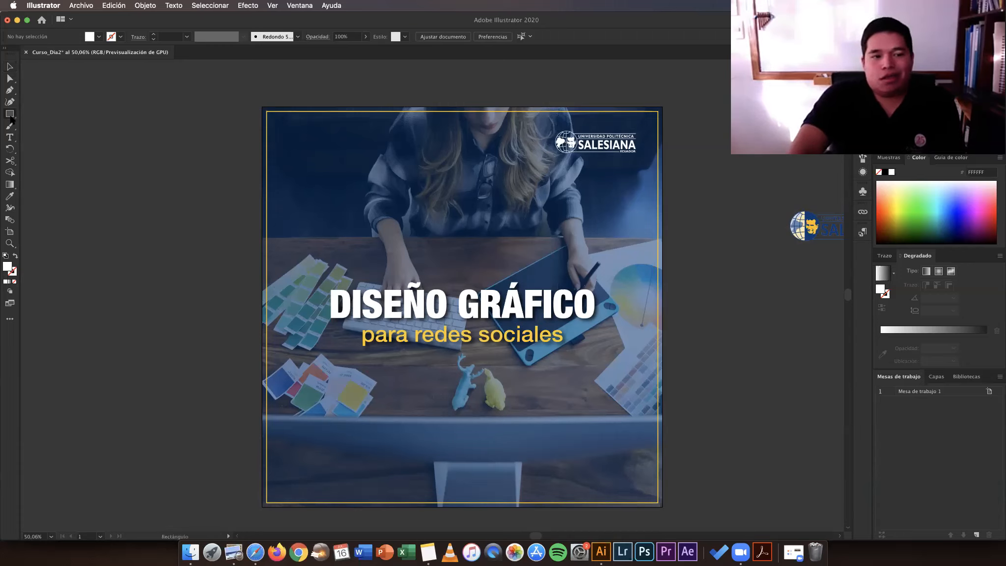
left_click_drag(338, 389, 544, 398)
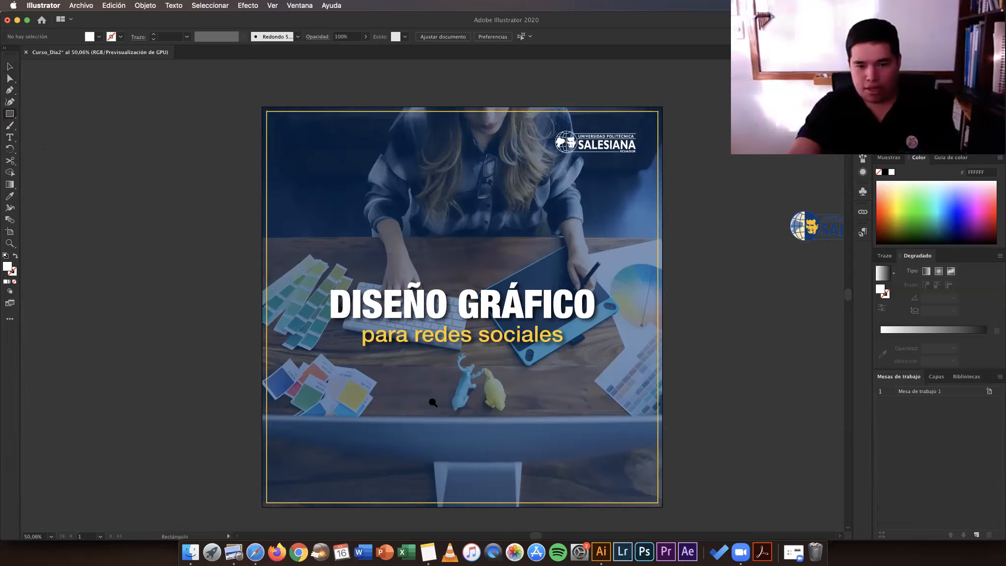
left_click(321, 346)
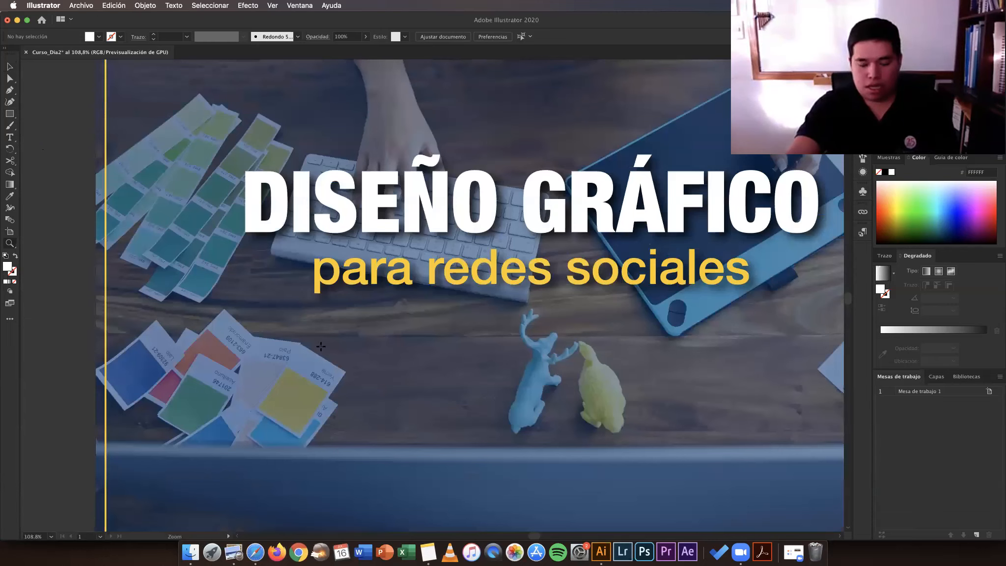
scroll(213, 339, "up", 1)
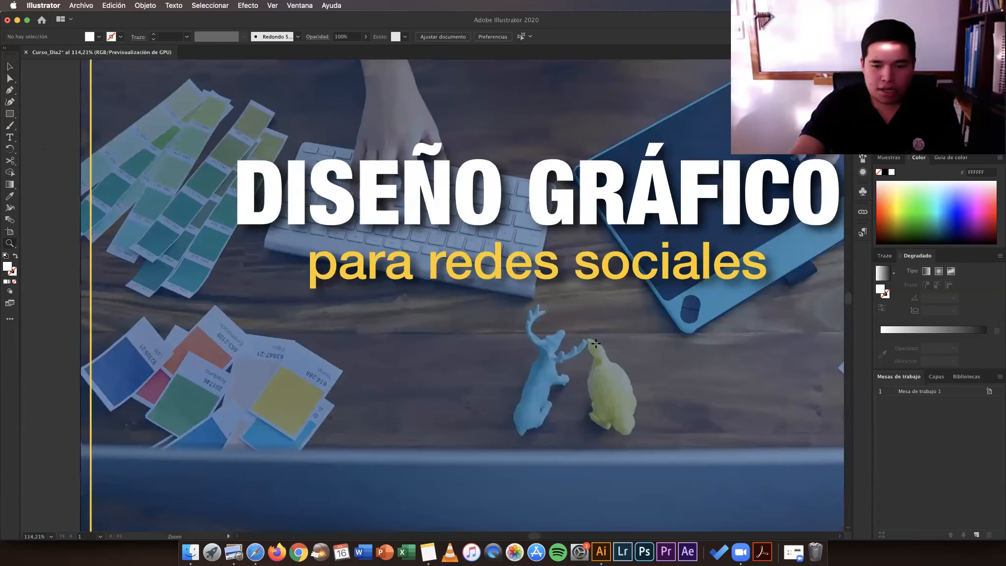
scroll(596, 343, "right", 3)
key("m")
left_click_drag(212, 340, 721, 341)
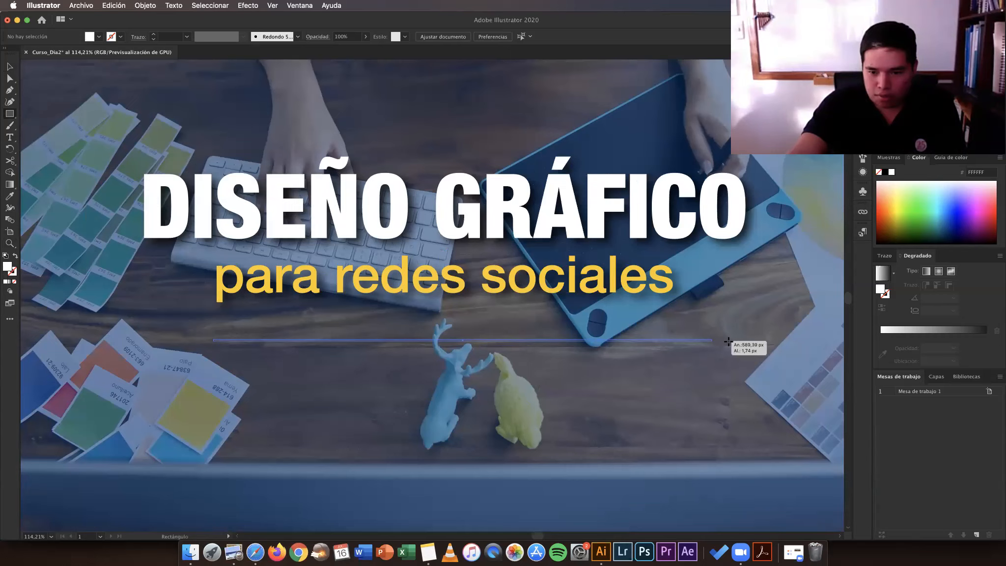
left_click_drag(728, 341, 729, 339)
key("v")
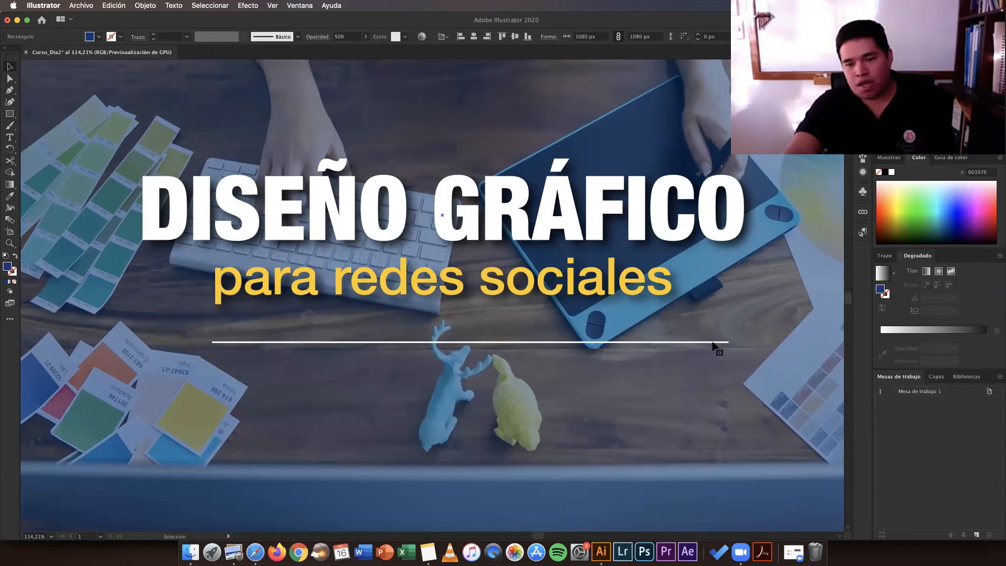
Step: Remove the thin white rectangle below the subtitle
left_click(714, 342)
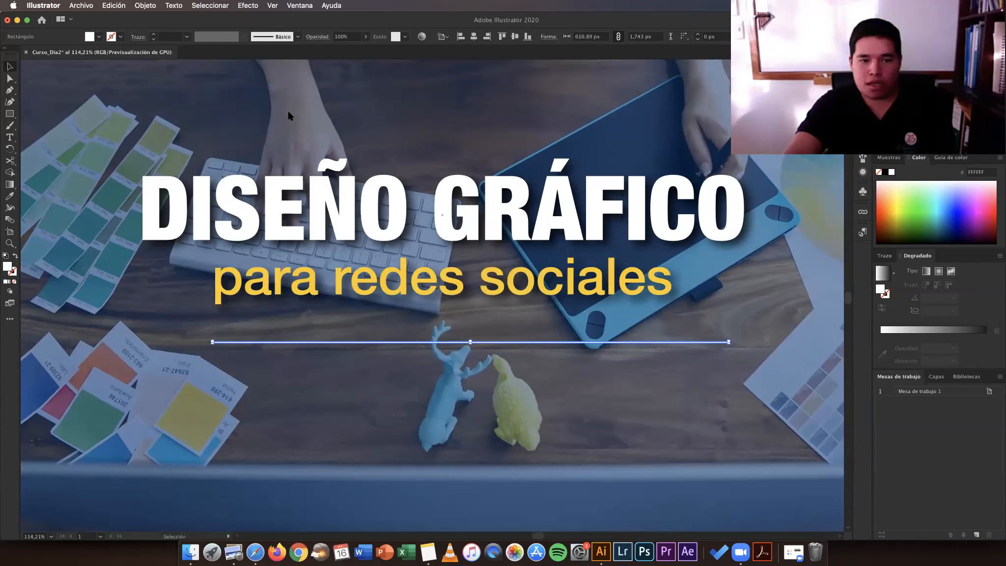
left_click(248, 5)
mouse_move(413, 113)
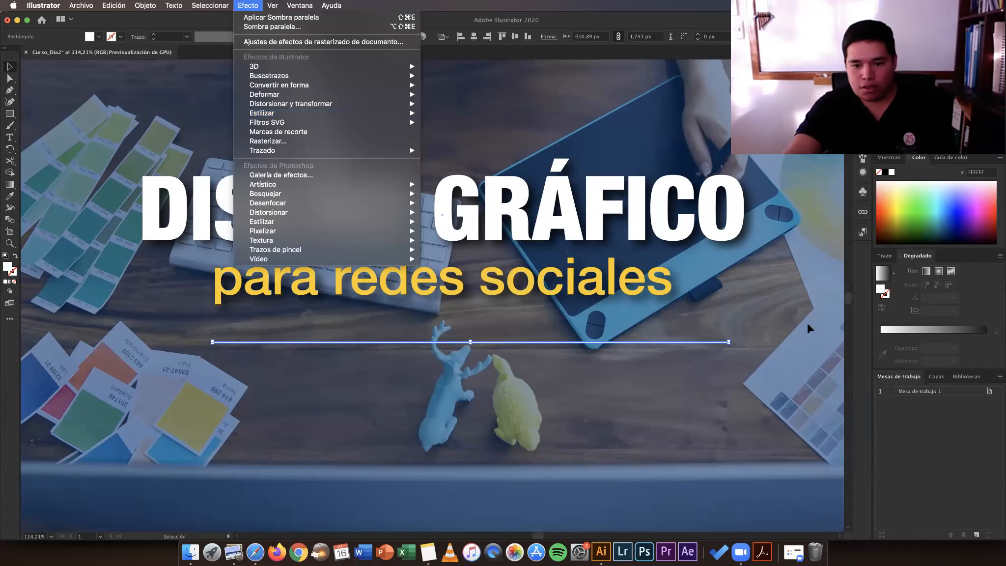
left_click(748, 316)
key("z")
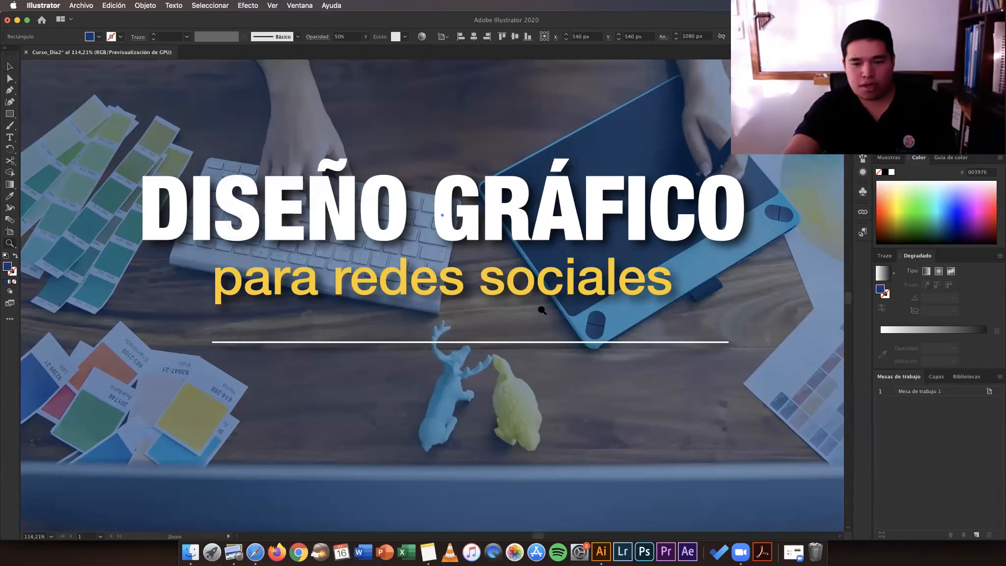
left_click(573, 317, "alt")
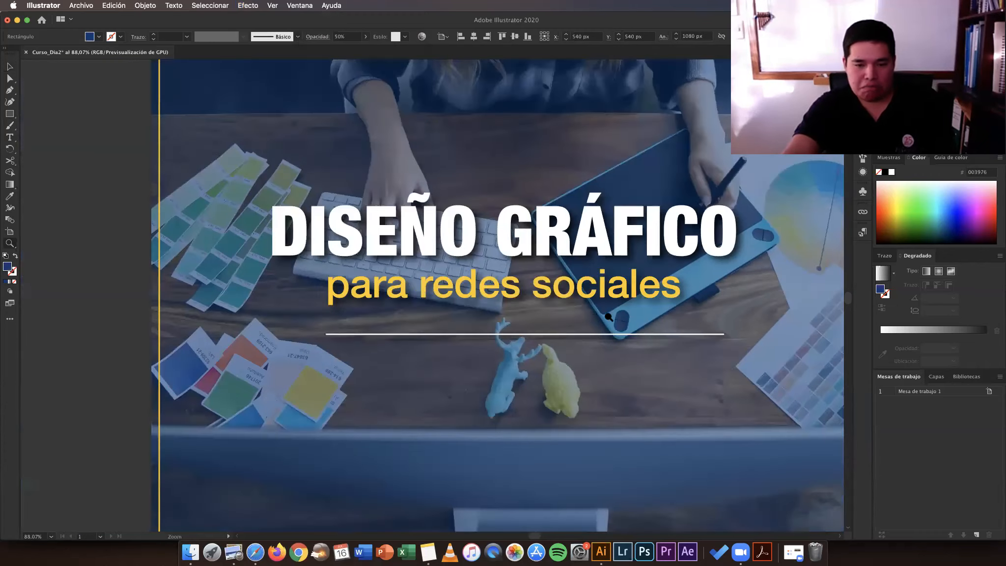
left_click(598, 322, "alt")
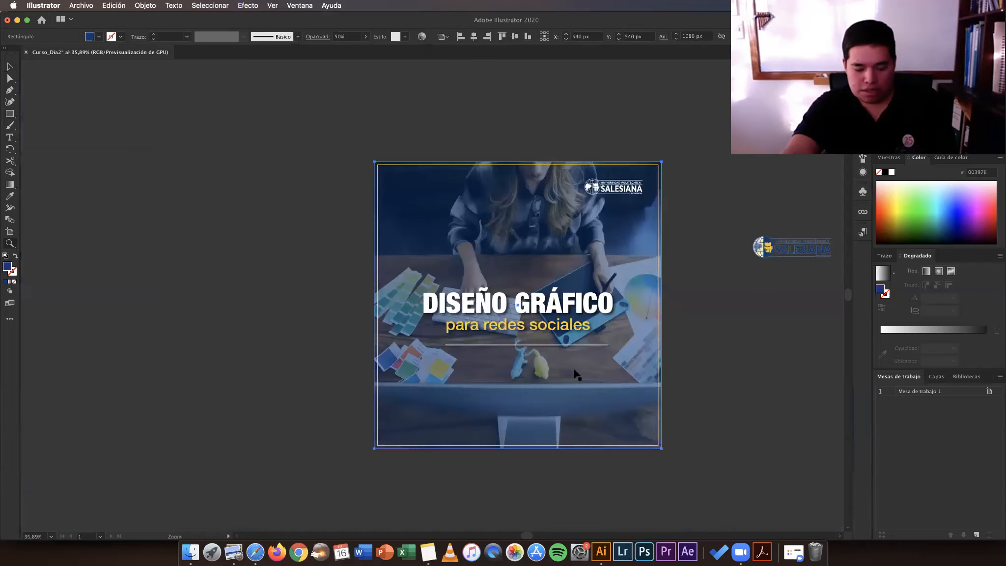
left_click(598, 385)
left_click(598, 385)
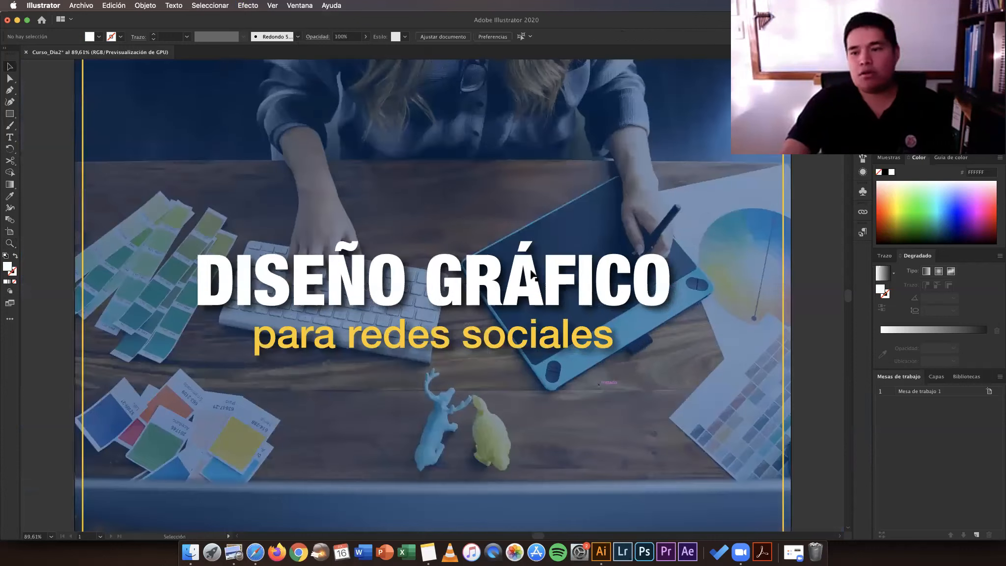
key("super+z")
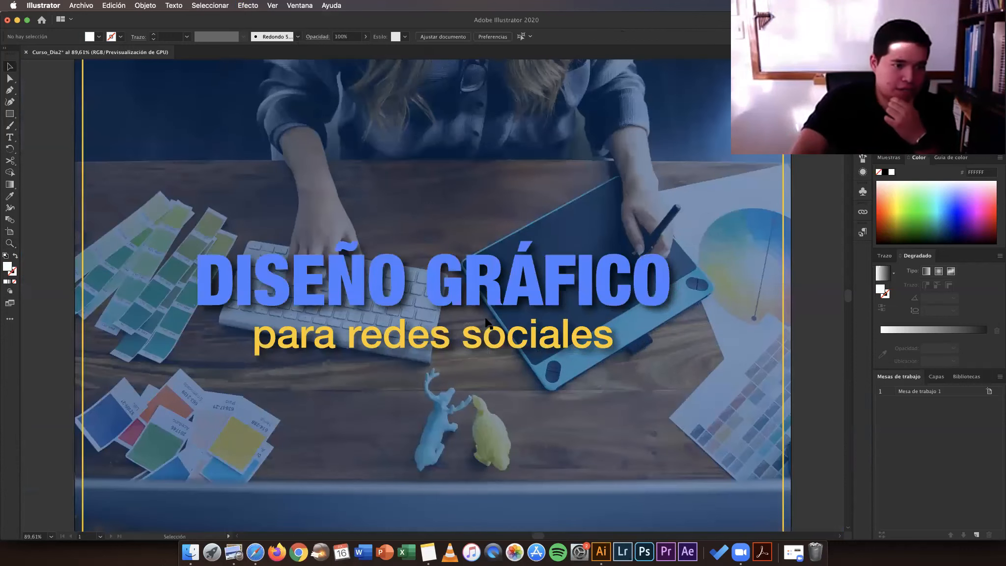
key("super+shift+z")
key("super+z")
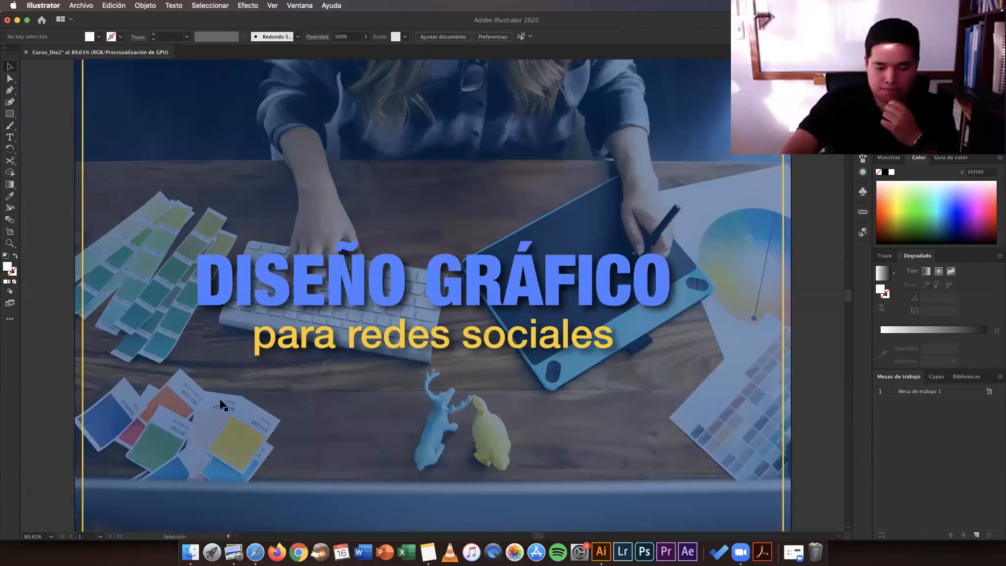
key("super+shift+z")
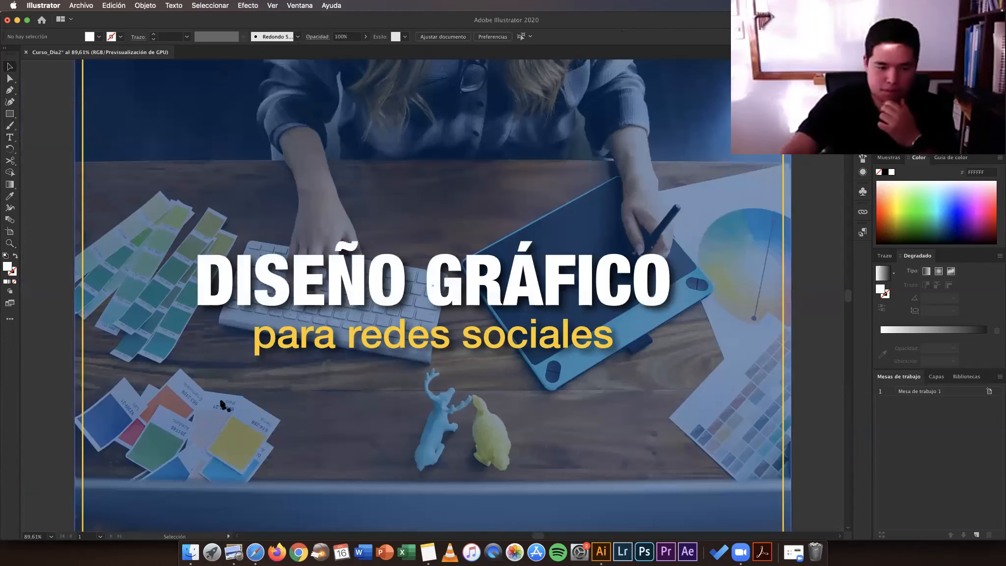
left_click(11, 91)
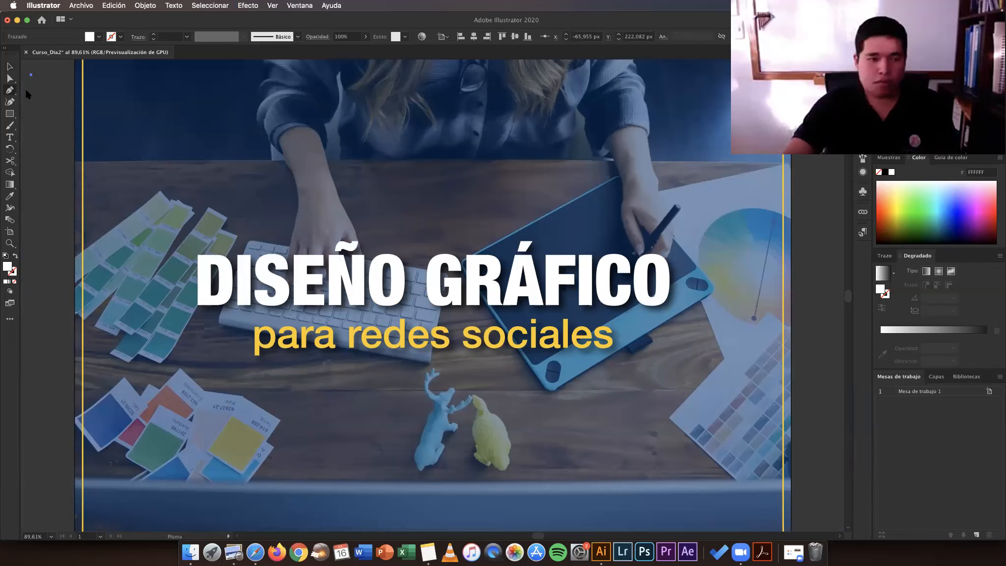
key("v")
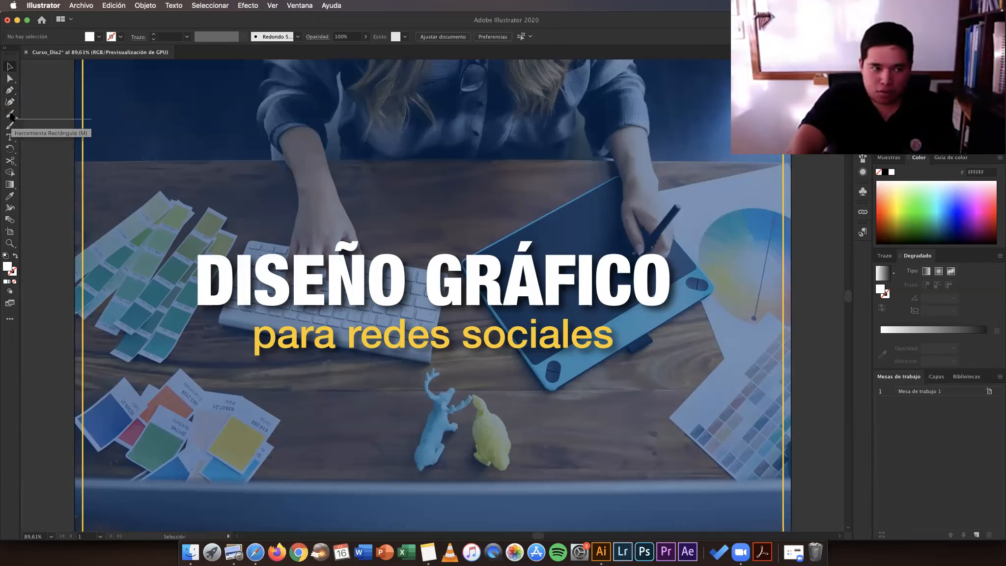
left_click(11, 116)
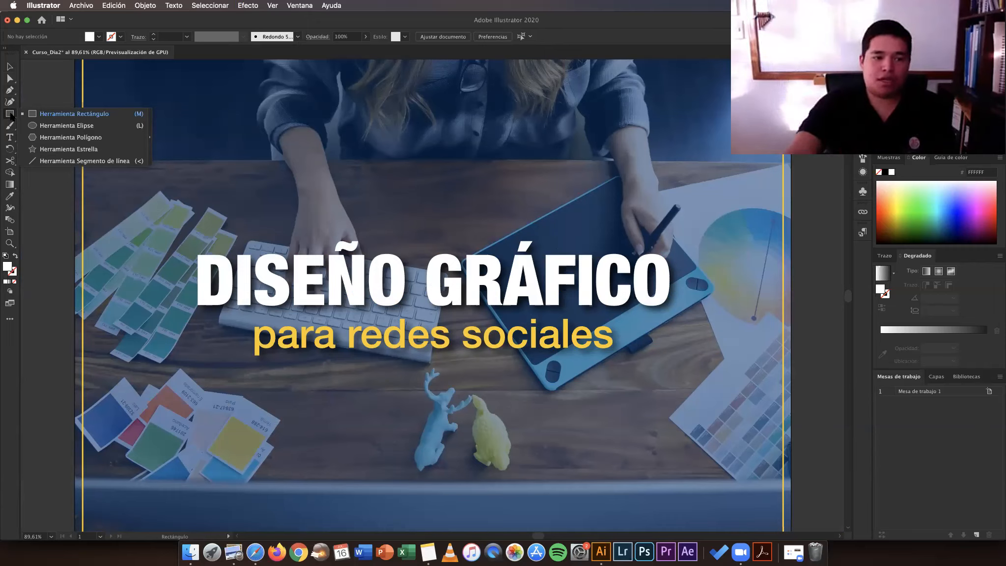
left_click(33, 89)
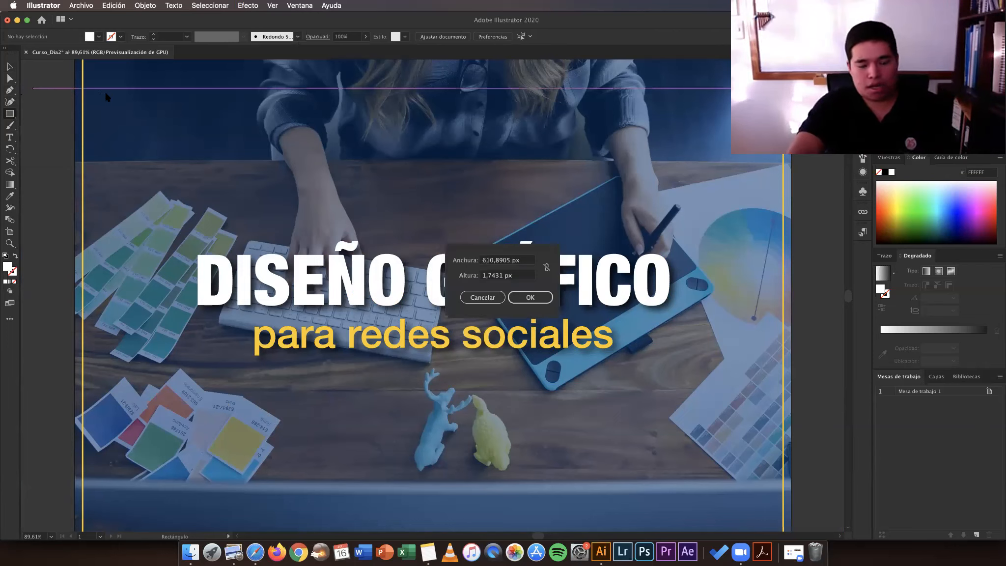
key("Return")
key("p")
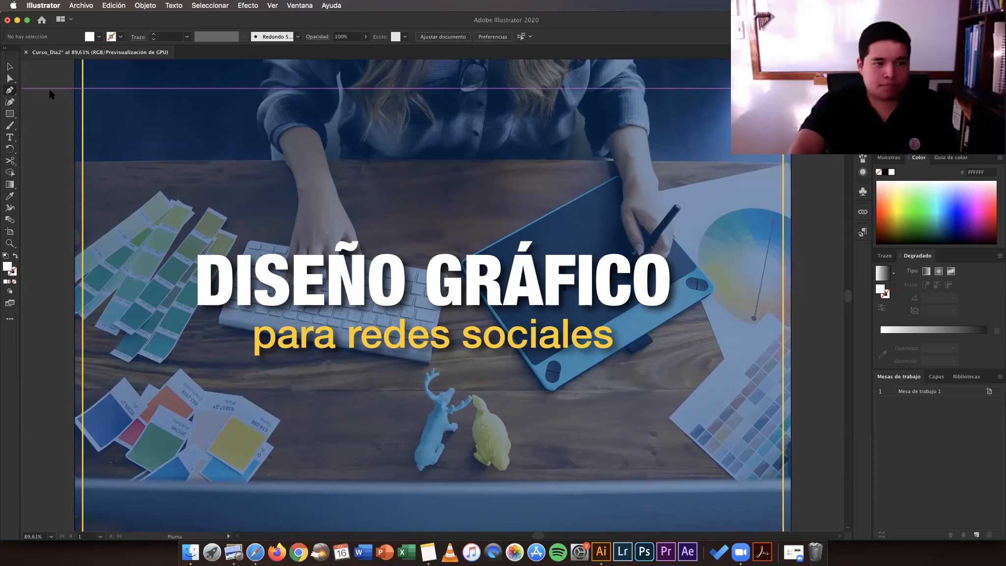
left_click(11, 90)
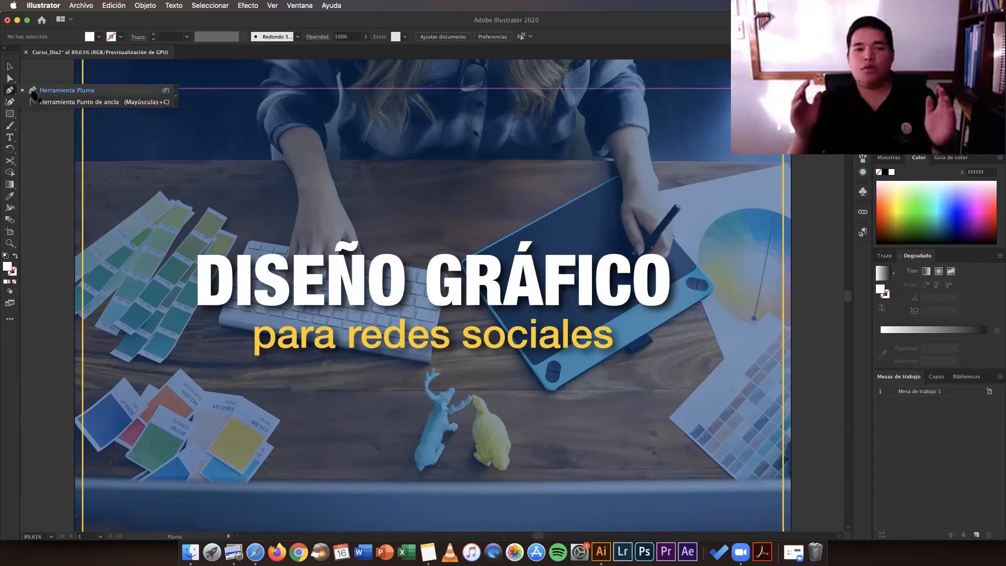
left_click(33, 91)
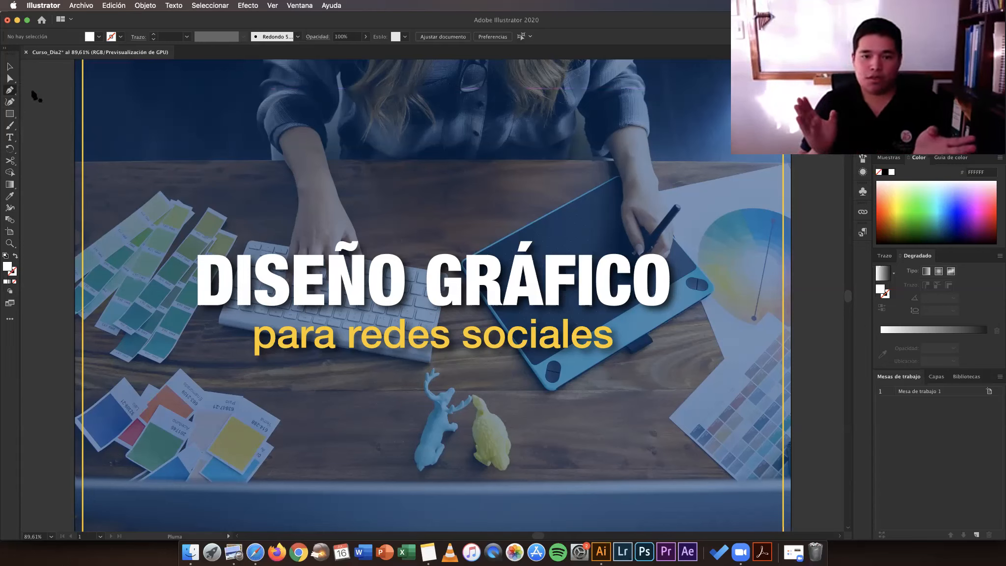
Step: Draw a straight horizontal line about 611 px long below the subtitle with the Pen tool
mouse_move(249, 379)
left_mouse_down()
mouse_move(318, 386)
mouse_move(364, 404)
mouse_move(311, 342)
mouse_move(363, 400)
mouse_move(251, 380)
left_mouse_up()
key("super+z")
left_click(252, 378)
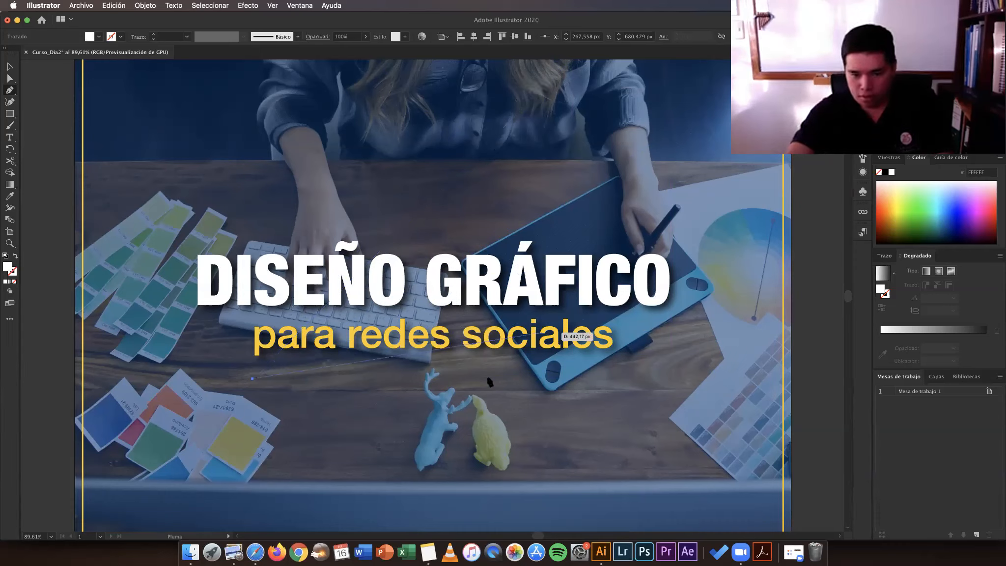
left_click(604, 378)
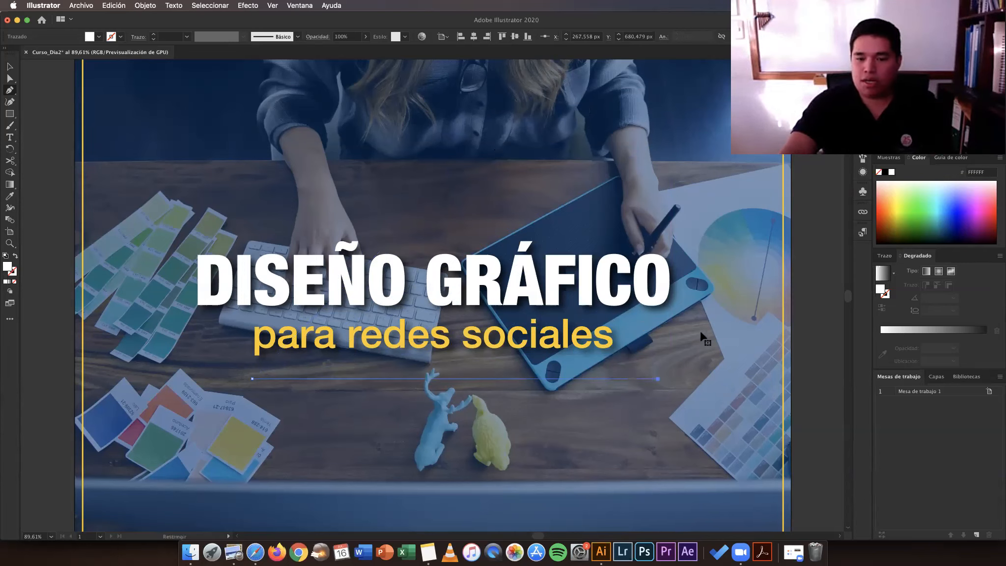
left_click(654, 368, "shift")
key("v")
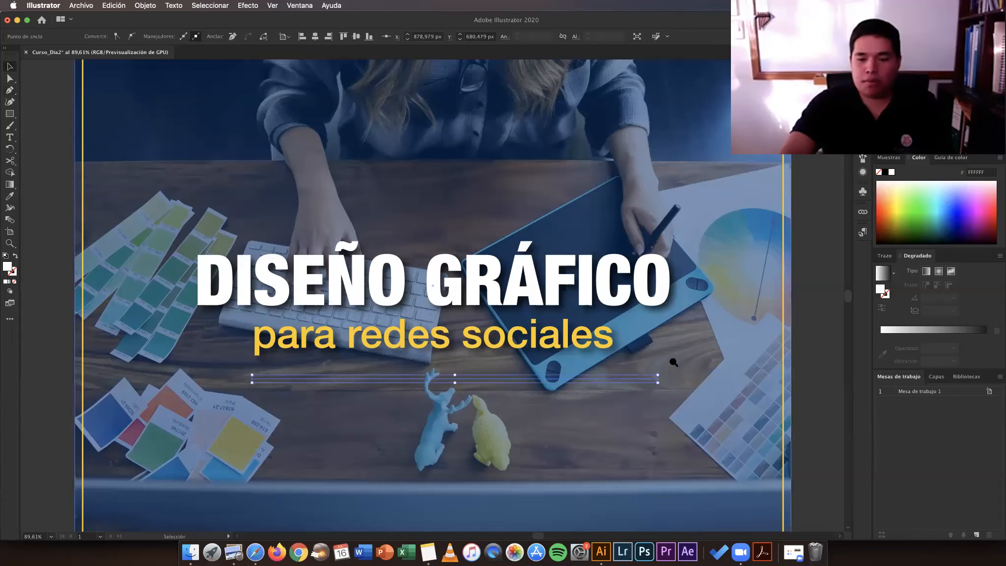
Step: Swap the fill and stroke of the line below the subtitle, giving it a white 1 pt stroke and no fill
left_click(627, 371)
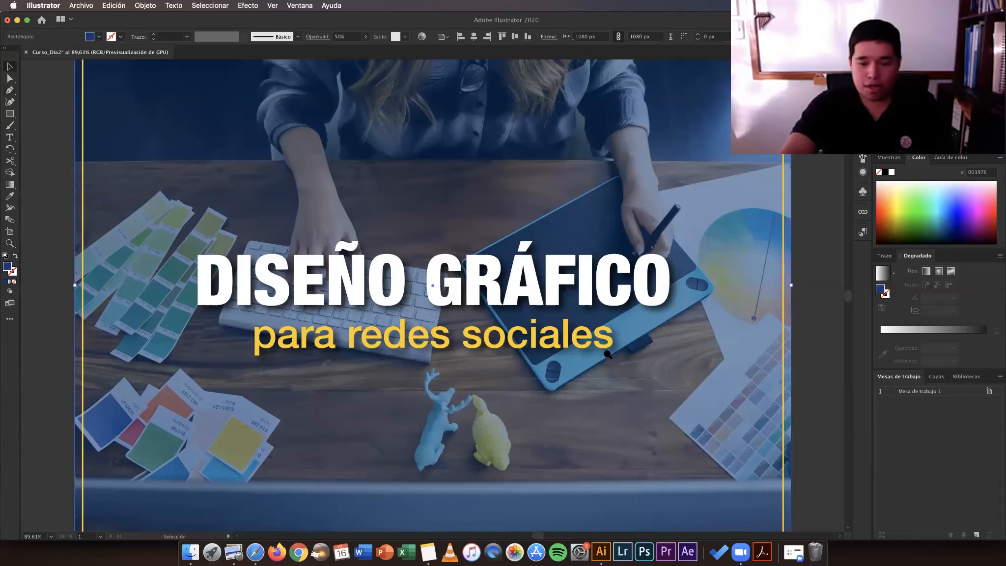
left_click(607, 353)
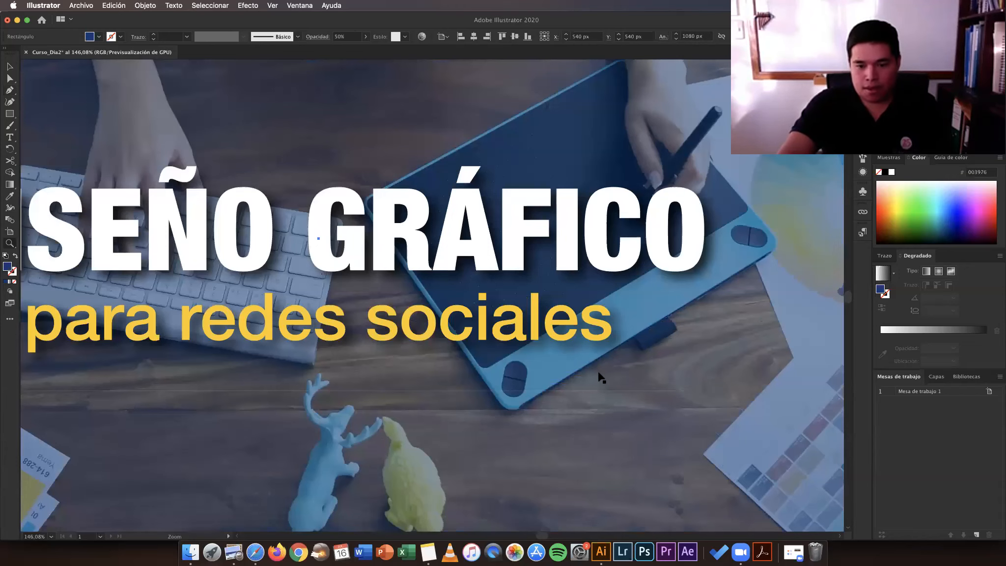
left_click(581, 377, "alt")
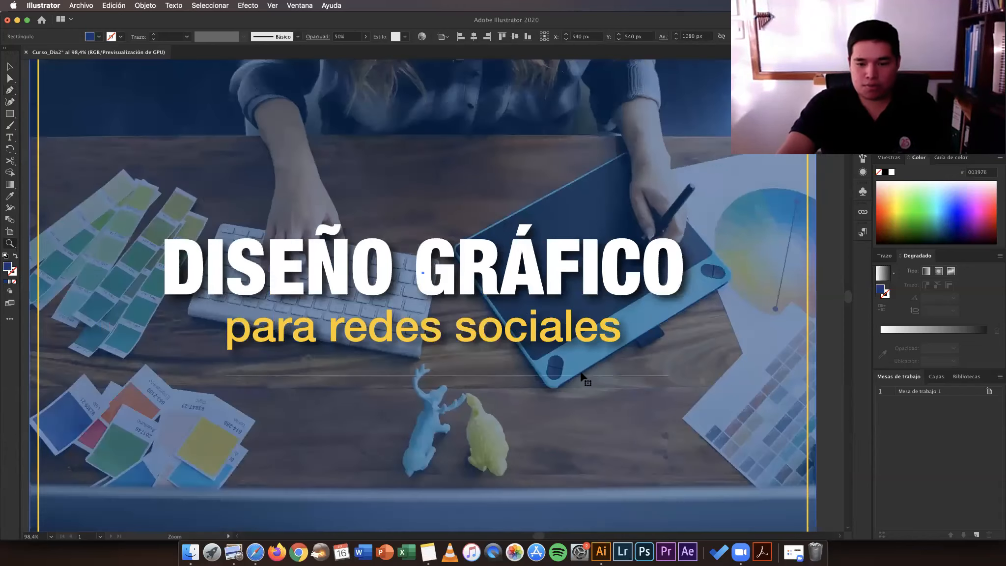
left_click(587, 375)
left_click_drag(586, 377, 588, 377)
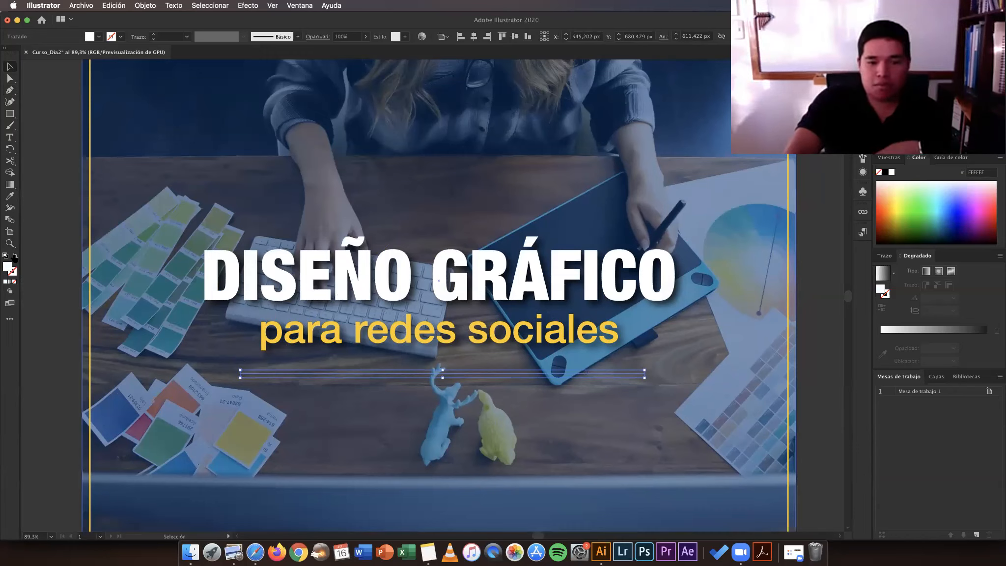
left_click(70, 284)
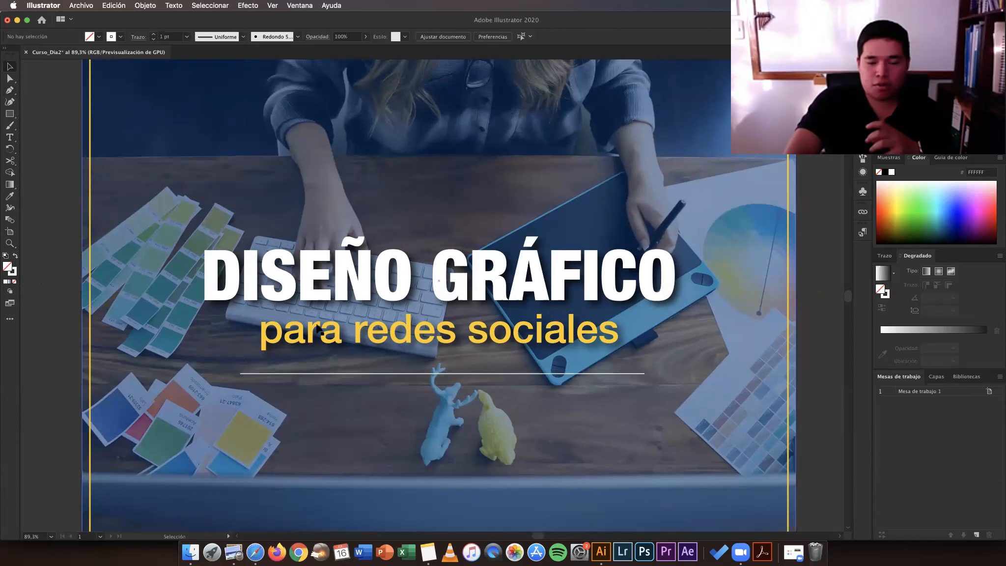
Step: Set the stroke weight of the white line below the subtitle to 3 pt
left_click(485, 374)
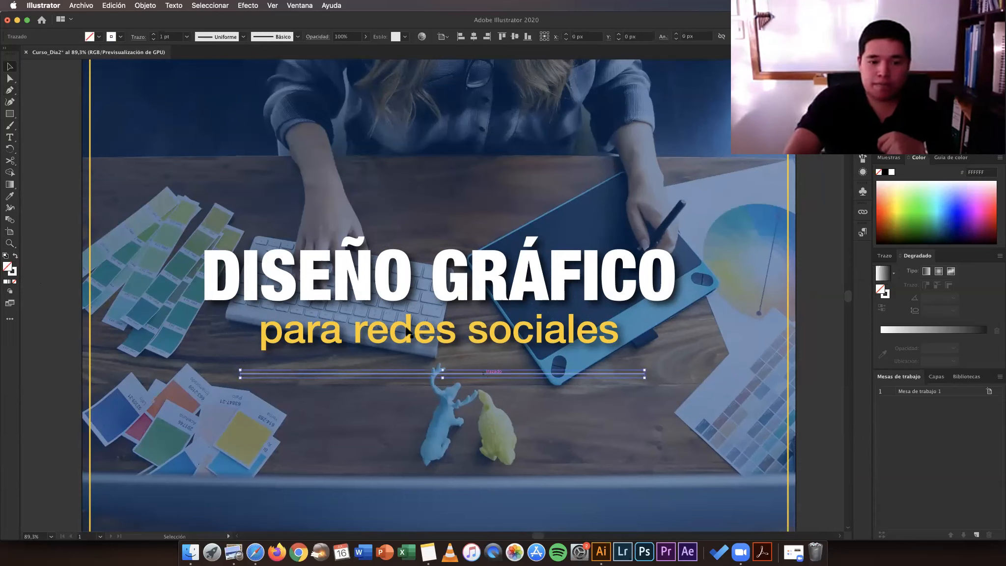
key("Up")
key("Up")
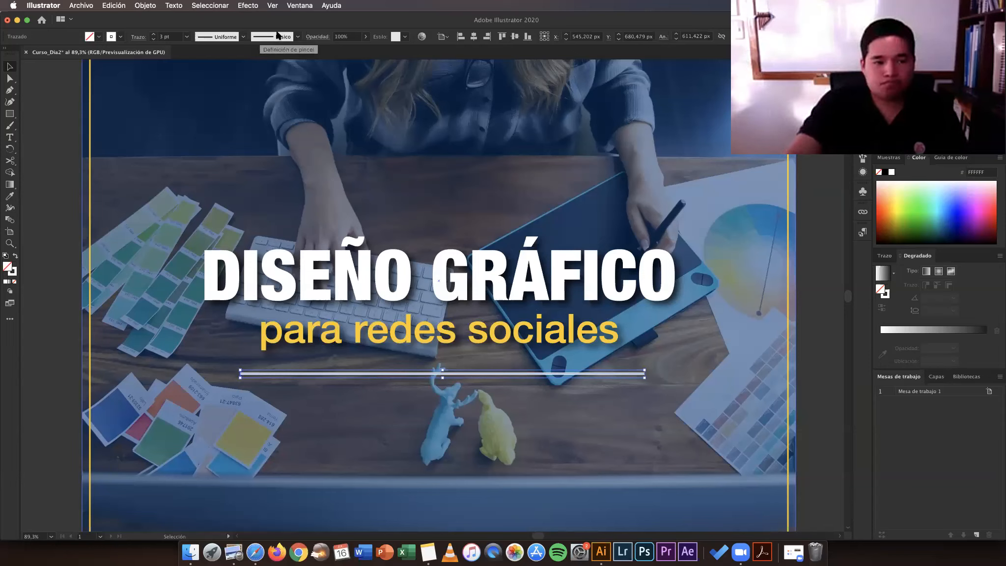
Step: Apply the tapered width profile "Perfil de anchura 1" to the white line's stroke
left_click(243, 39)
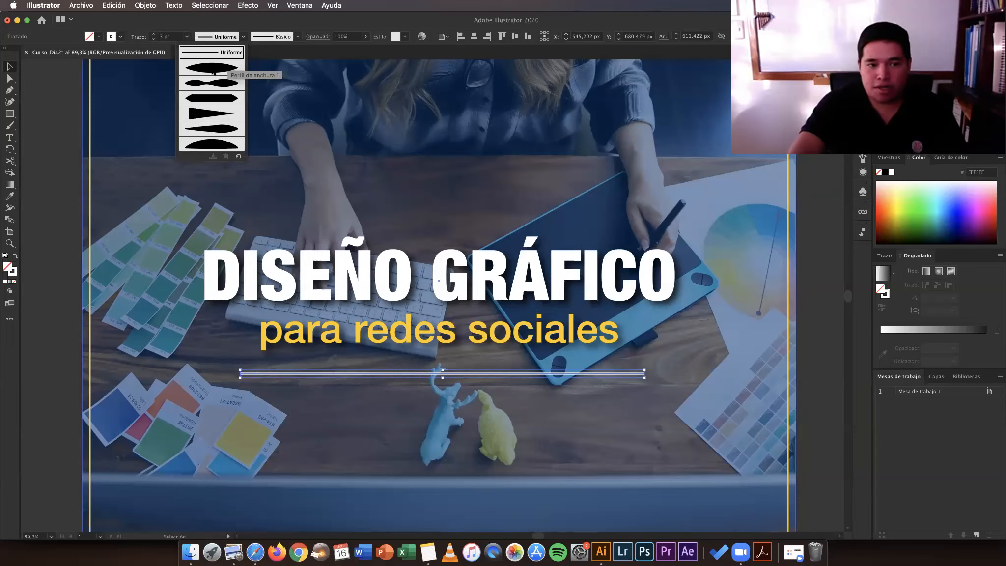
left_click(222, 130)
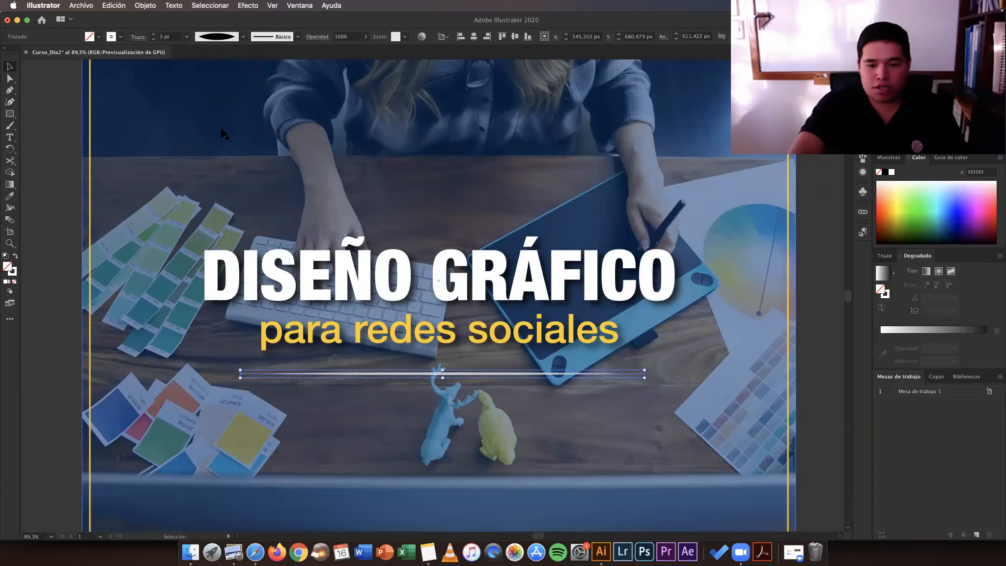
left_click(525, 388)
left_click(579, 378)
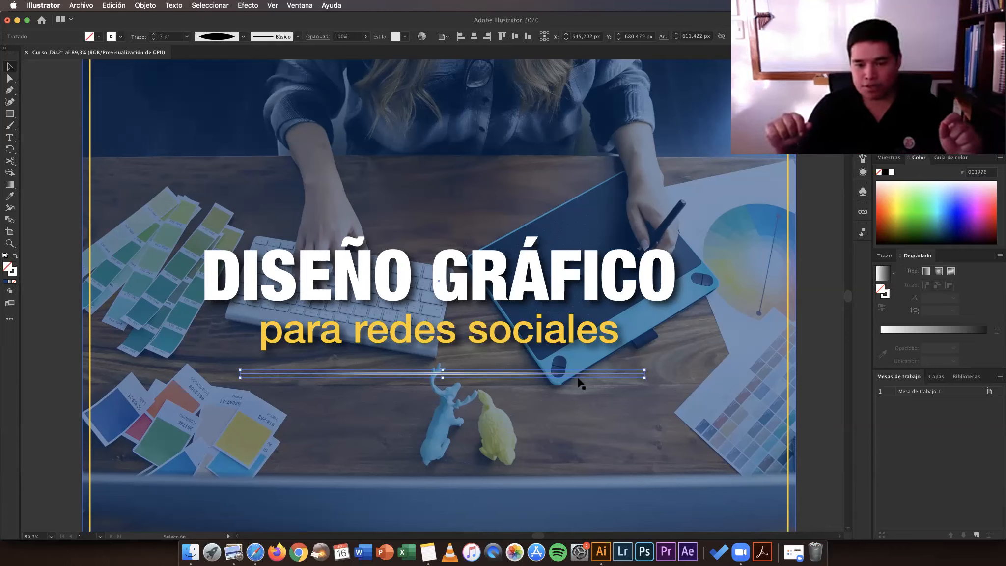
Step: Reset the white line below the subtitle to the "Uniforme" width profile
left_click(585, 426)
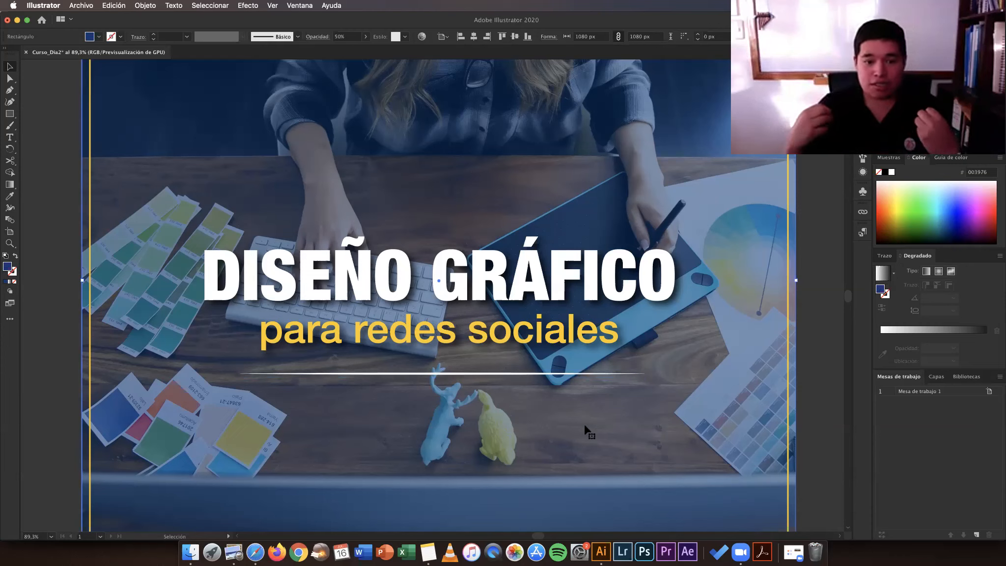
left_click(534, 374)
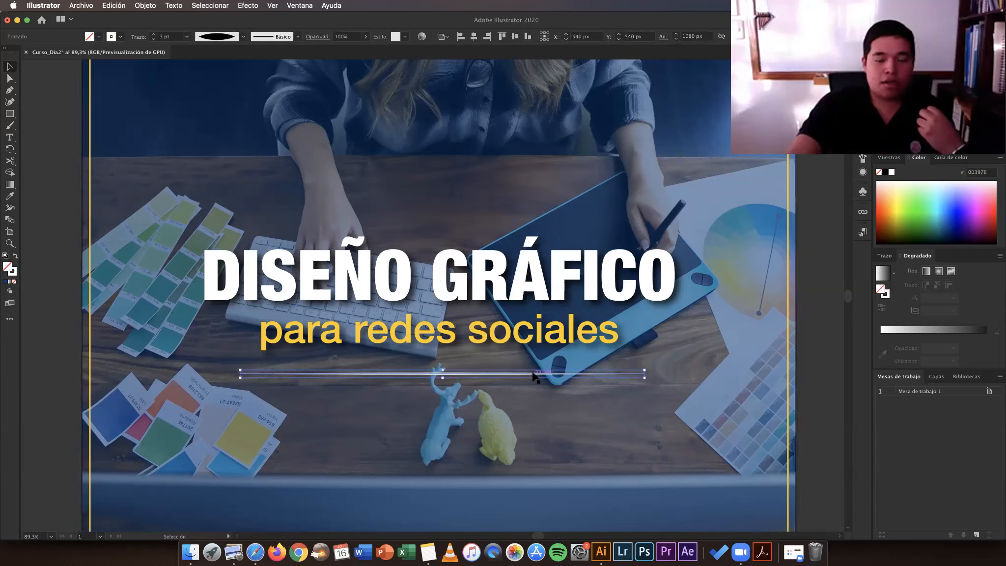
left_click(244, 36)
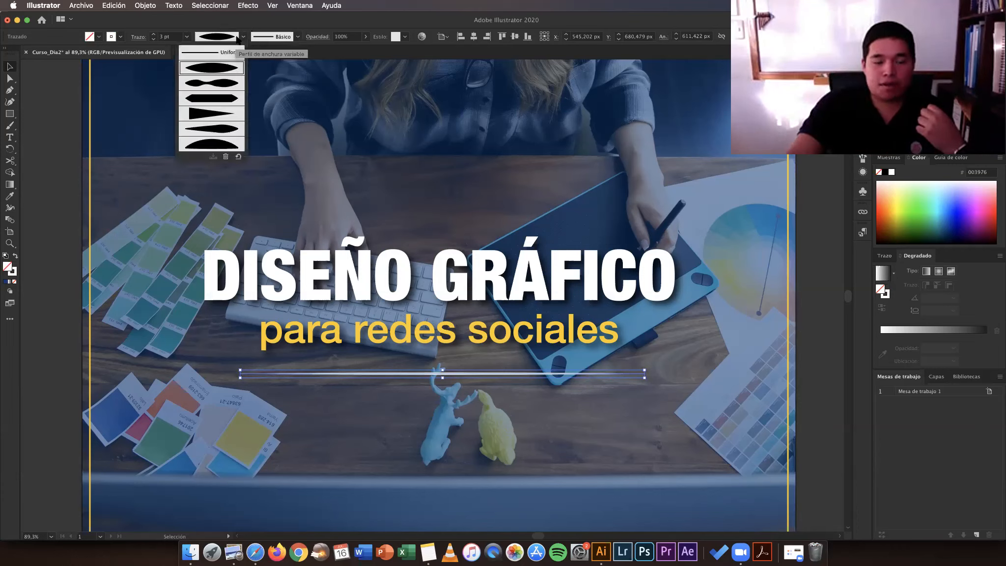
left_click(241, 38)
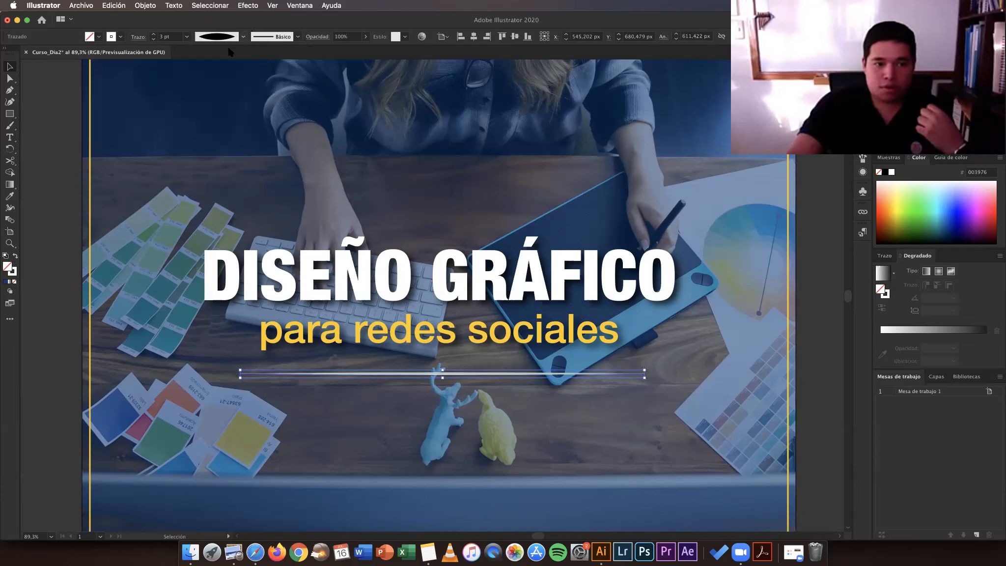
Step: Apply the rough charcoal-style art brush to the white line below the subtitle, with a 1 pt stroke
left_click(298, 37)
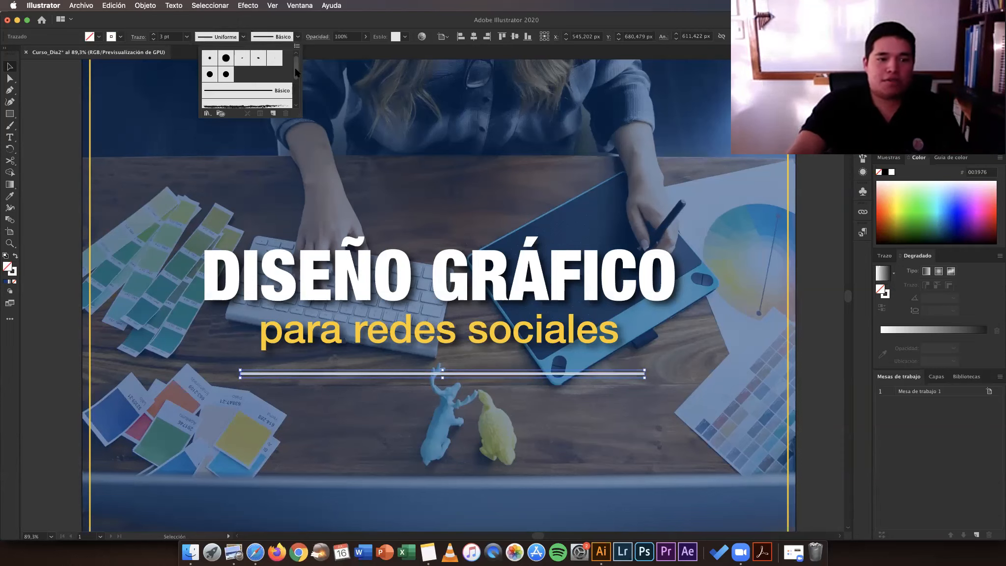
scroll(295, 74, "down", 3)
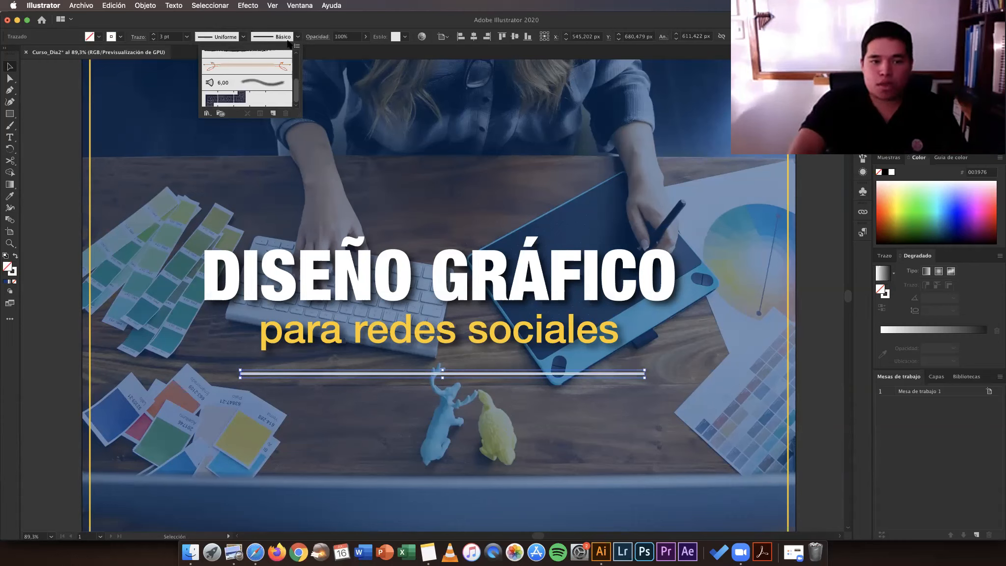
scroll(289, 44, "up", 3)
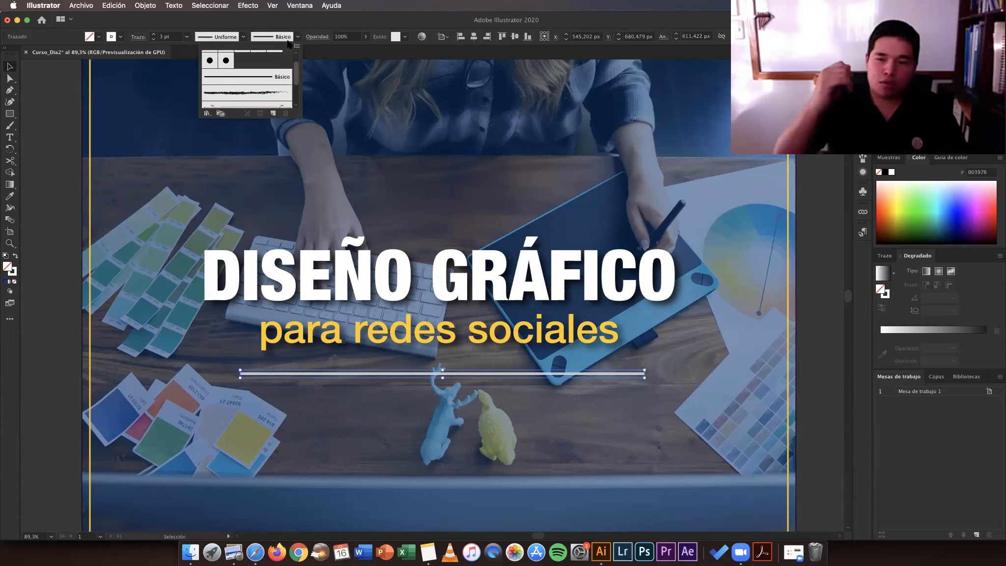
scroll(275, 56, "down", 1)
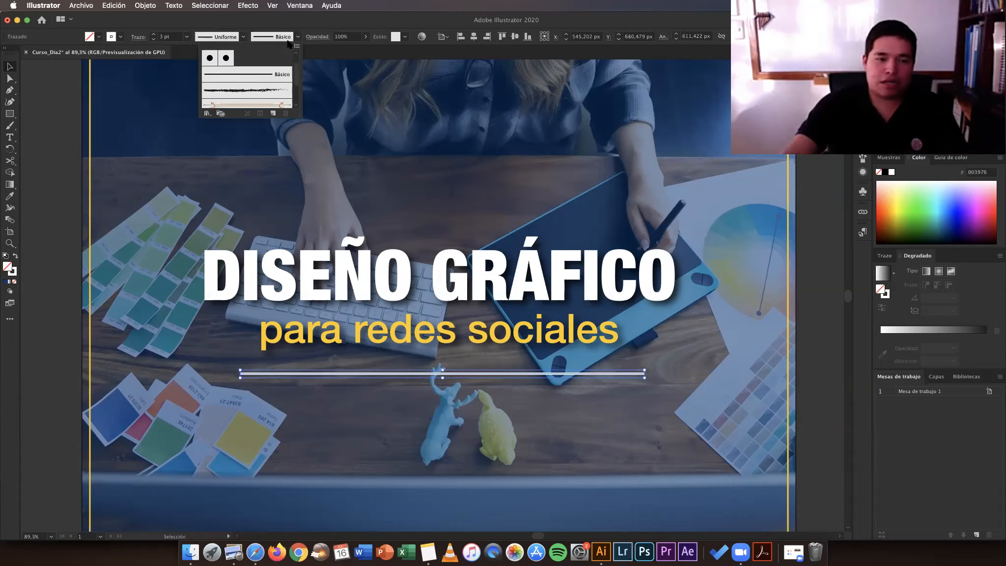
left_click(255, 90)
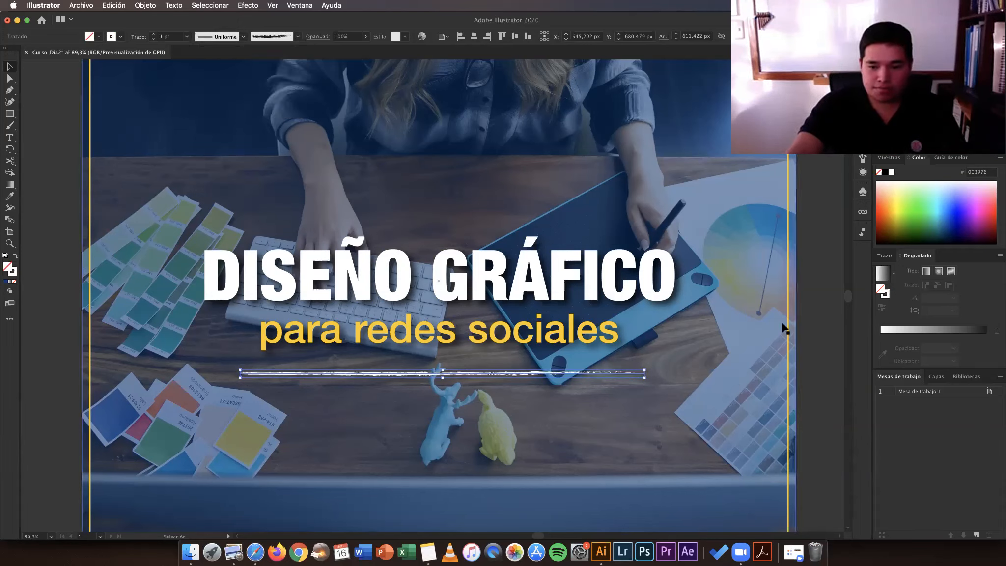
left_click(819, 326)
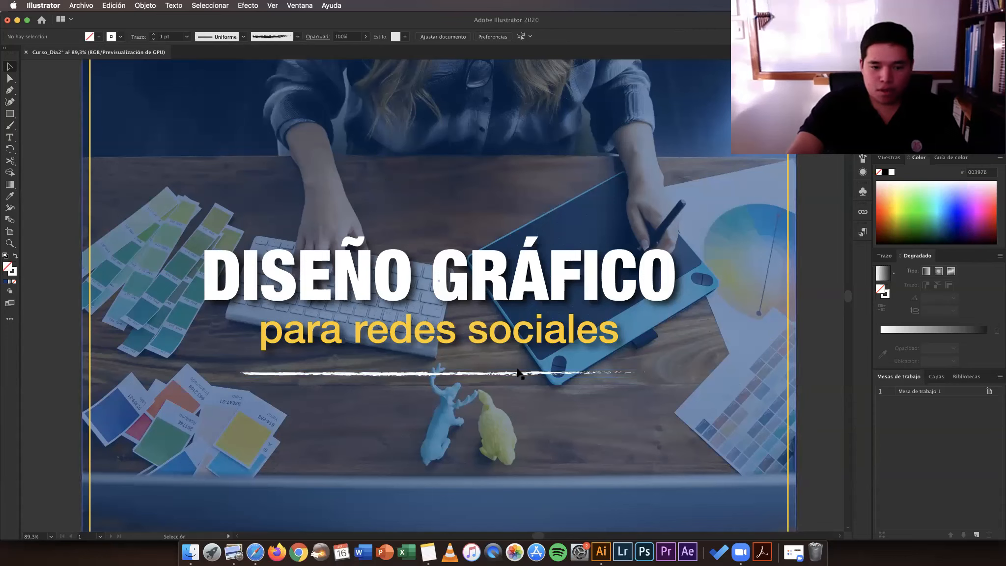
Step: Set the white line's brush definition back to "Básico", keeping the uniform width profile
left_click(518, 375)
left_click(519, 375)
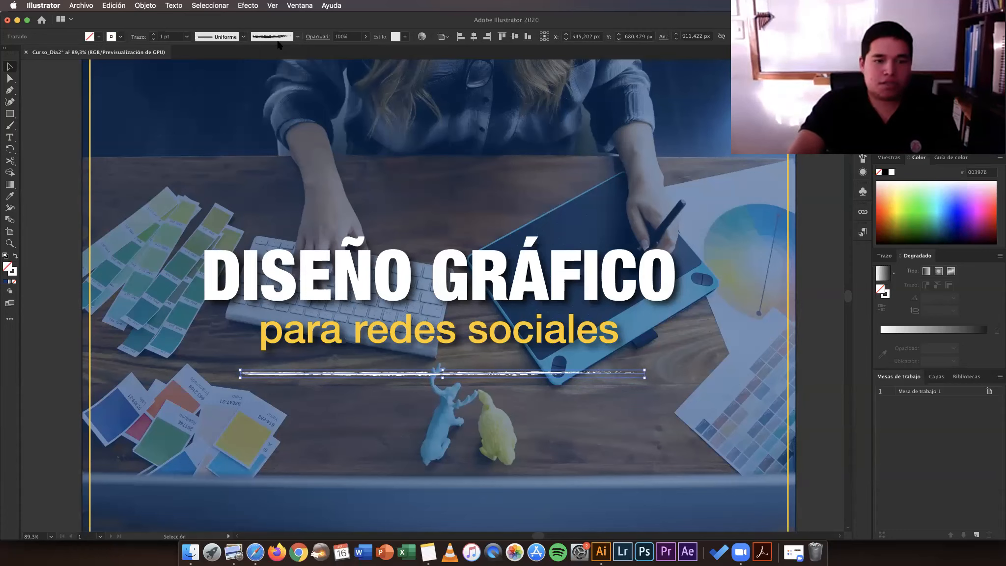
left_click(297, 36)
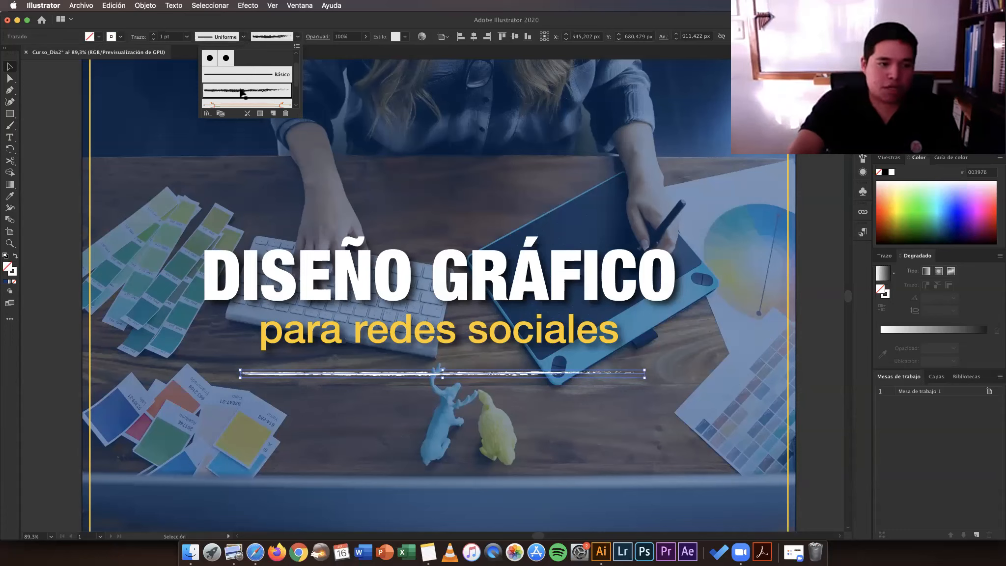
left_click(234, 73)
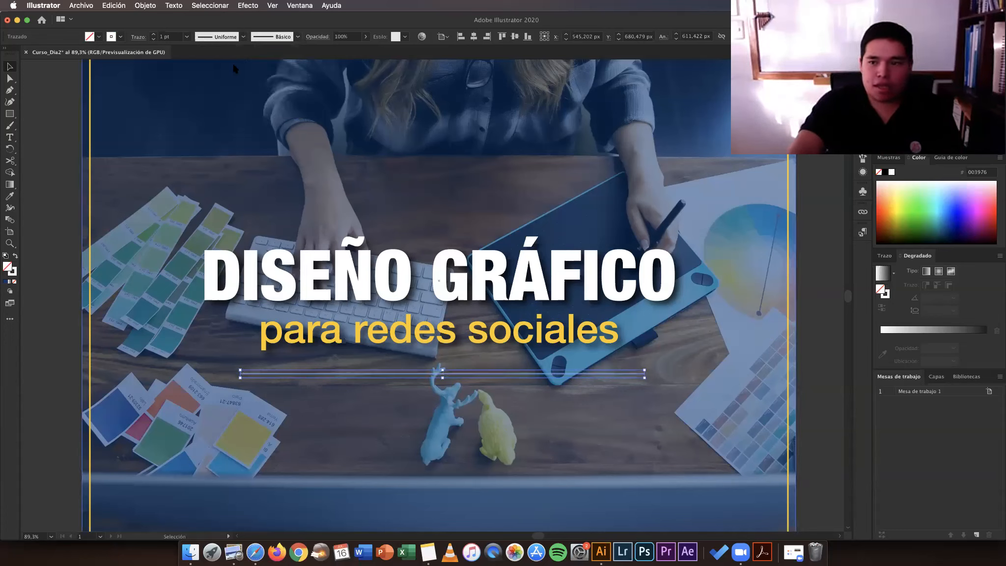
left_click(243, 36)
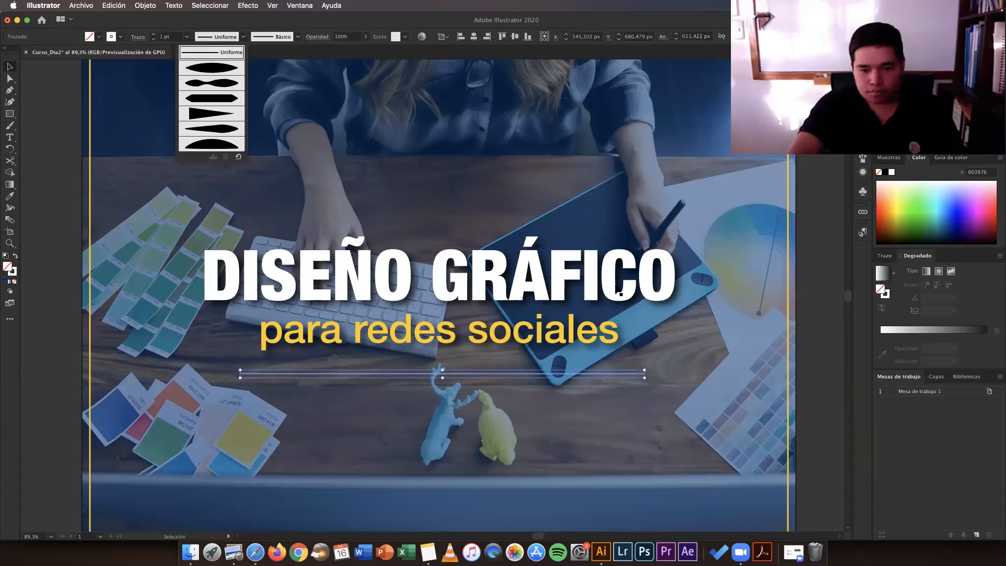
left_click(635, 367)
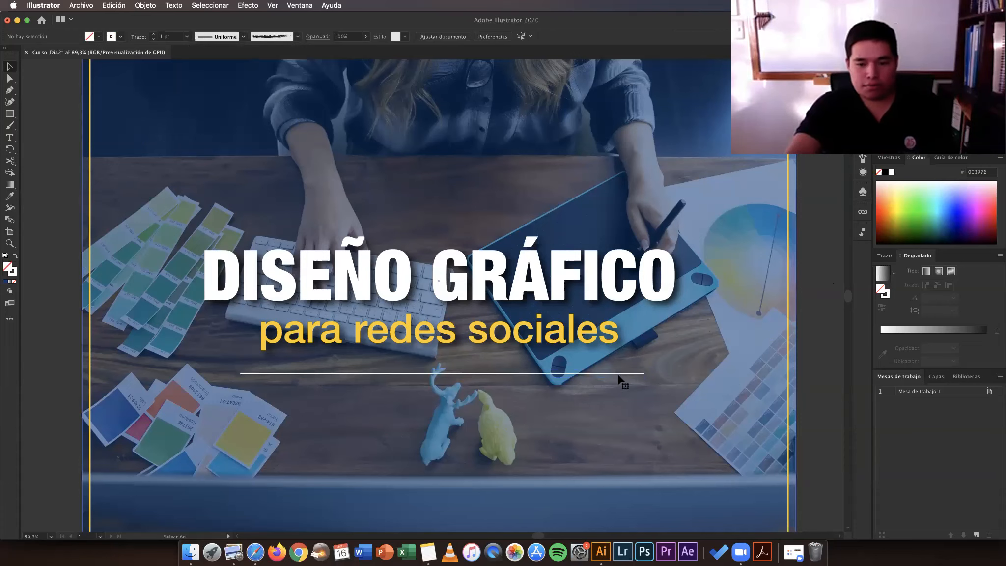
Step: Duplicate the white line straight up above the "DISEÑO GRÁFICO" title, about 239 px from the original
left_click(560, 375)
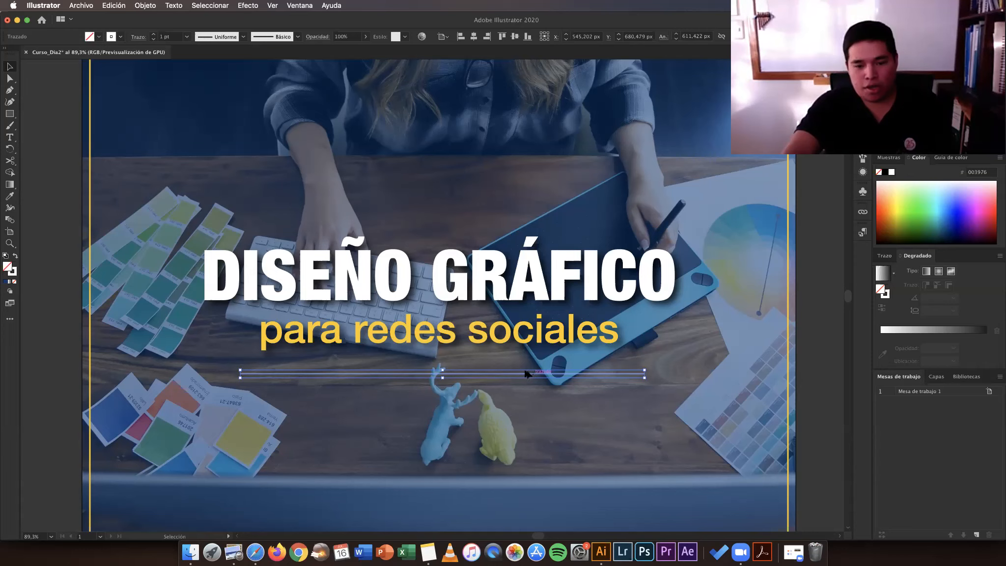
left_click_drag(524, 254, 524, 218)
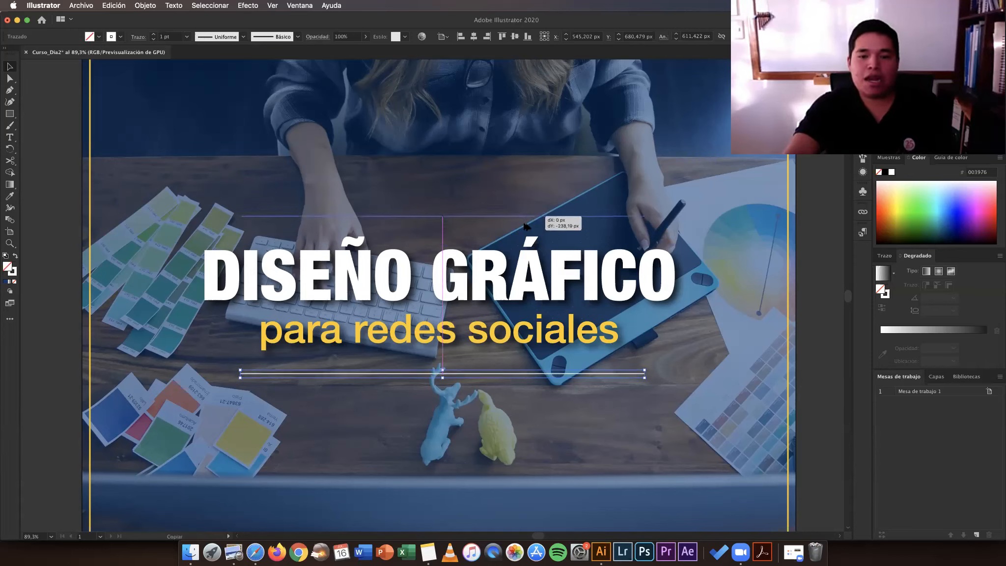
left_click_drag(524, 236, 524, 219)
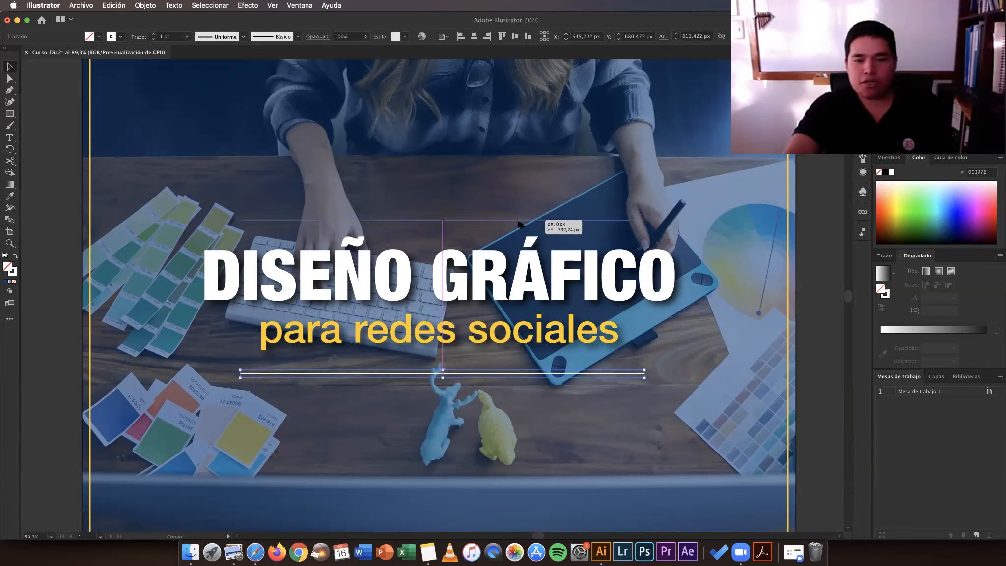
left_click_drag(476, 221, 502, 218)
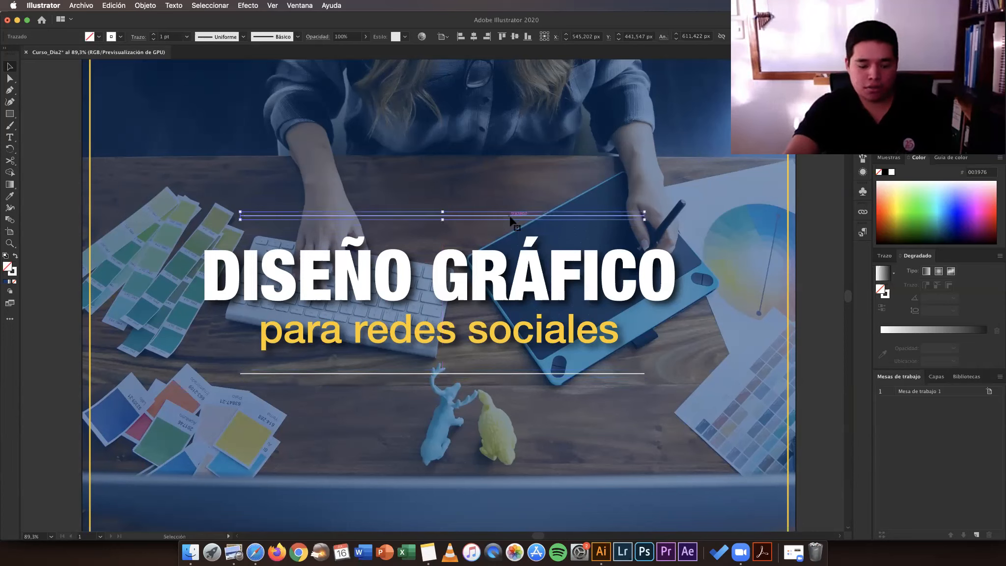
left_click(804, 286)
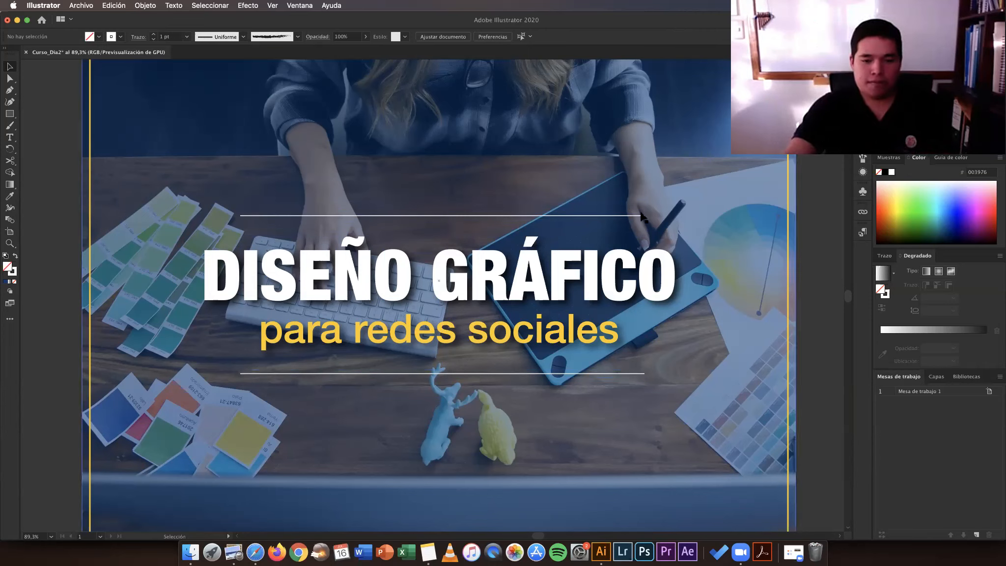
Step: Group the two white lines above and below the title text
left_click(488, 215)
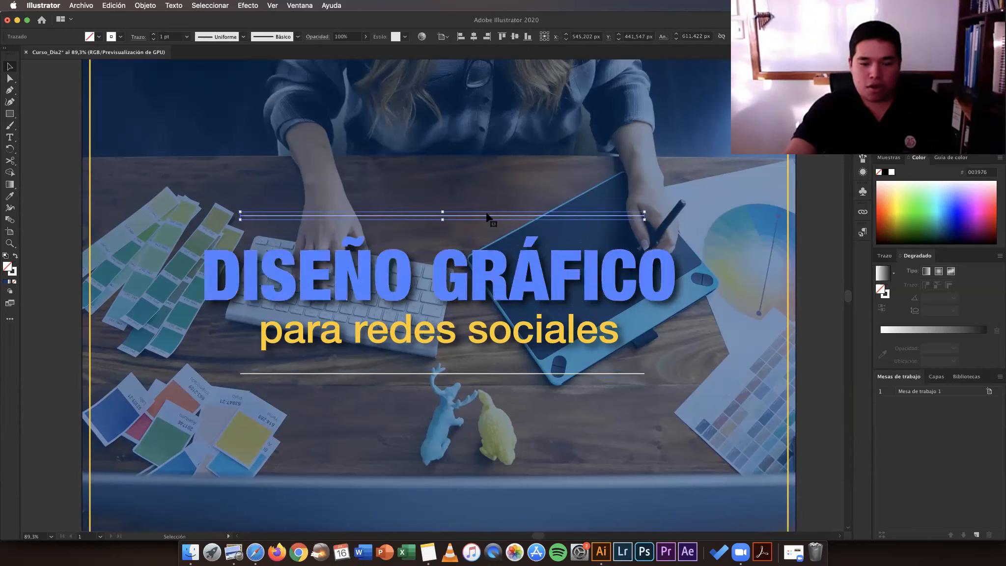
left_click(489, 374, "shift")
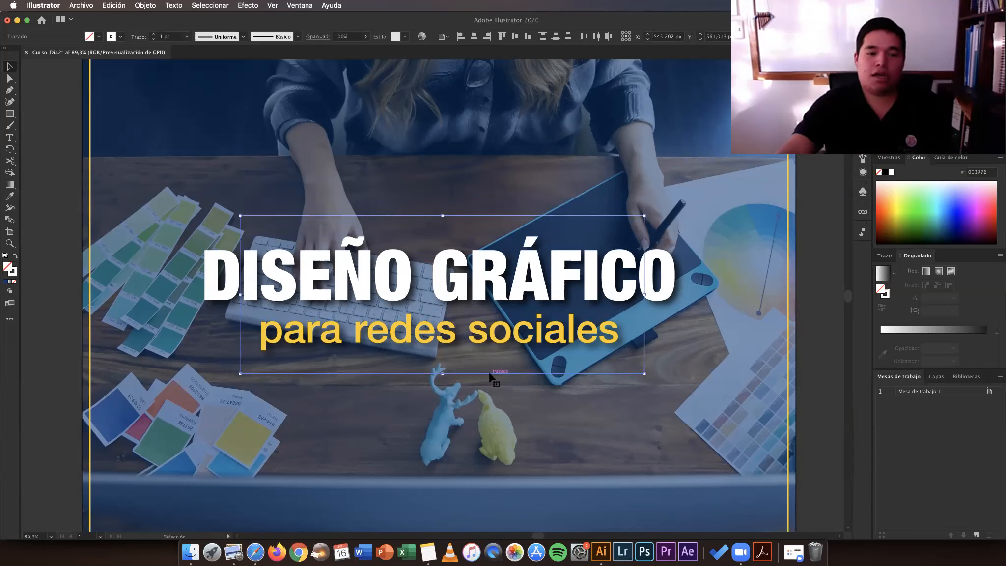
key("super+space")
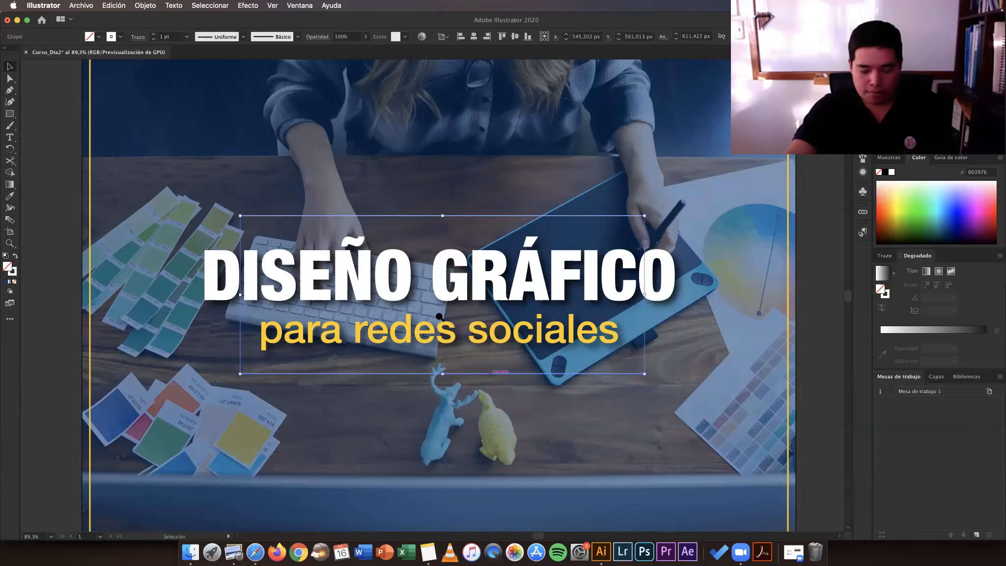
key("super+shift+a")
Step: Try moving the line group off the artboard beside the design, and undo the move
left_click(507, 281, "alt")
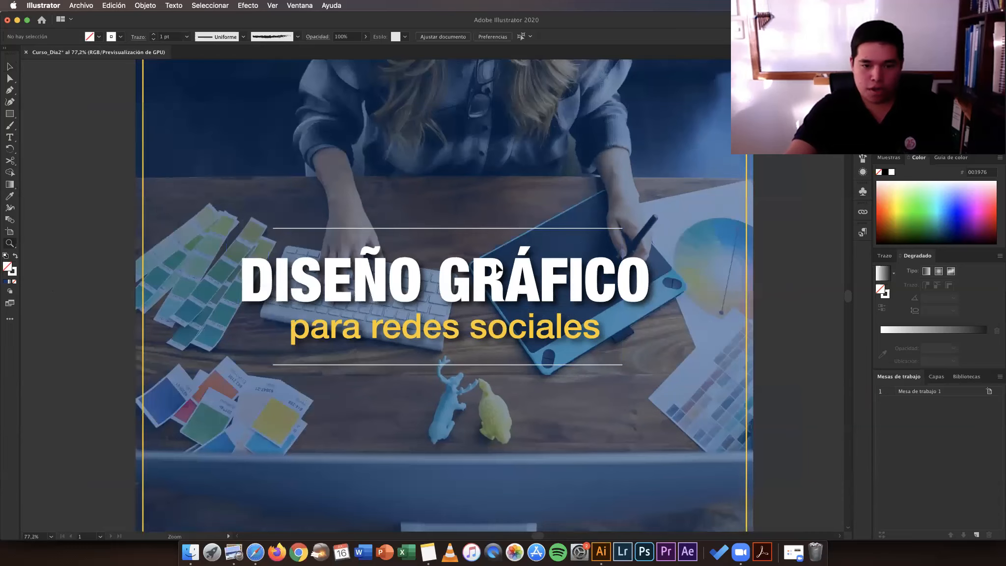
left_click(497, 267, "alt")
left_click(507, 269)
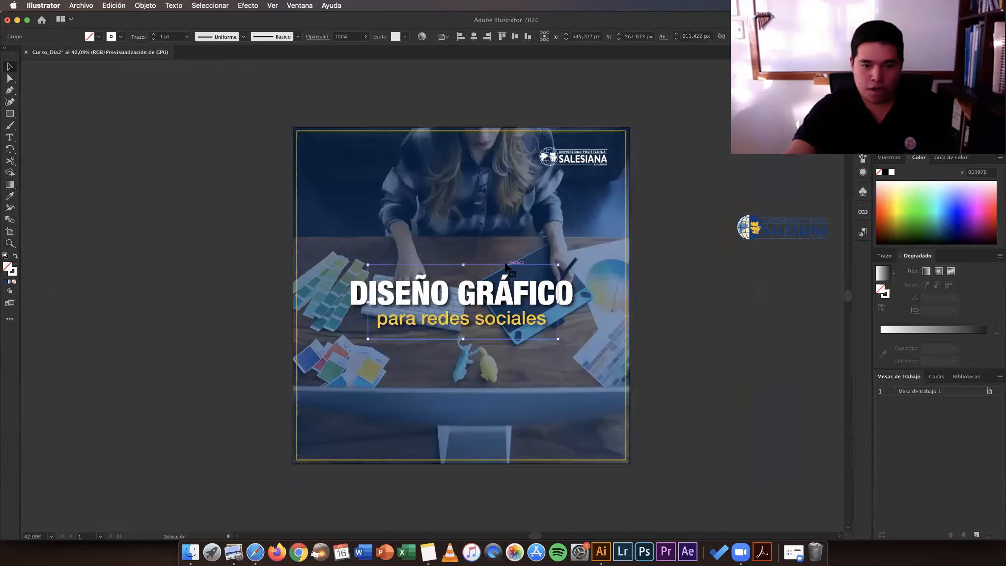
left_click_drag(511, 263, 205, 227)
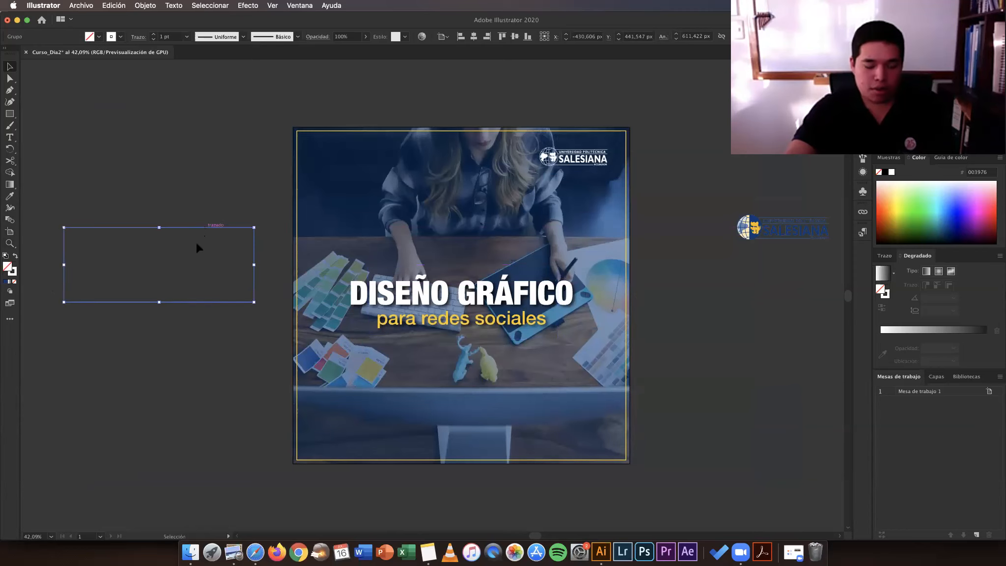
key("super+z")
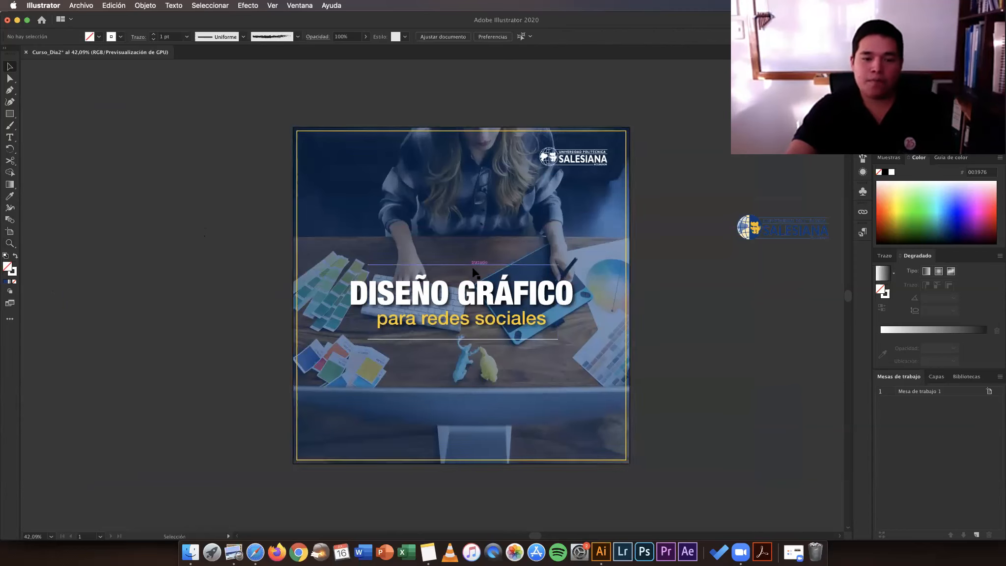
Step: Apply a black drop shadow to the line group with X offset 7 px, Y offset 6 px and 5 px blur, and inspect it closely
left_click(472, 269)
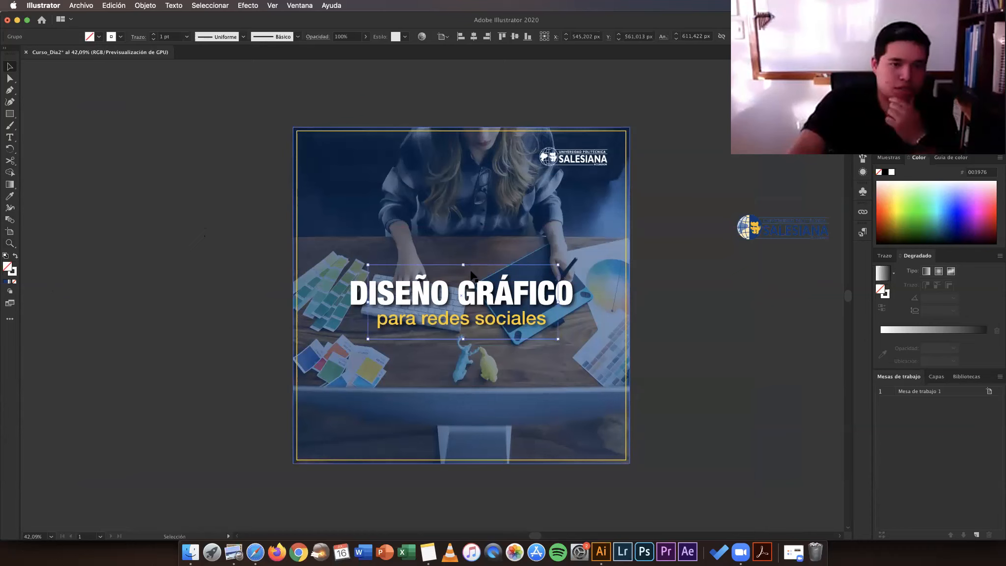
left_click(248, 6)
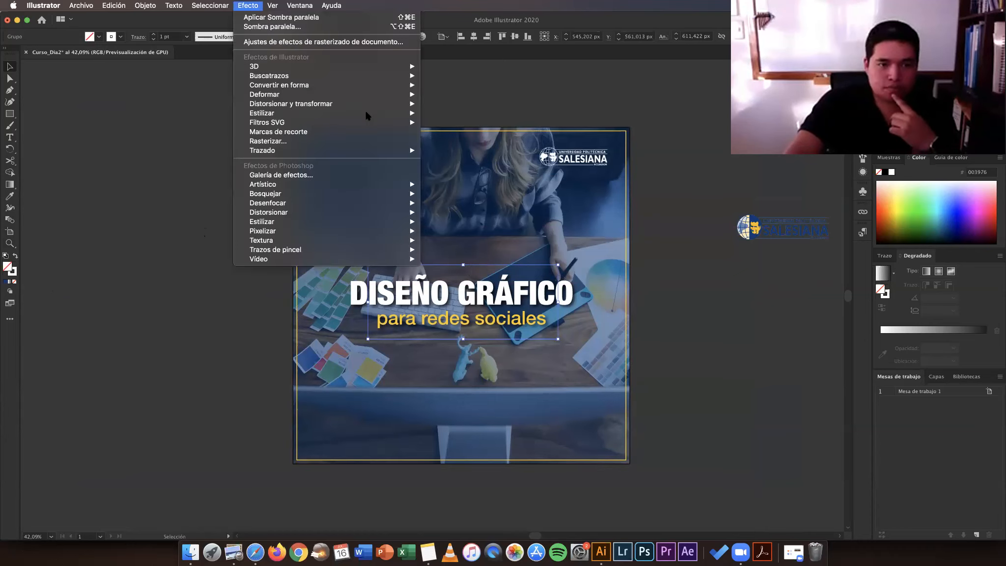
mouse_move(275, 113)
left_click(459, 159)
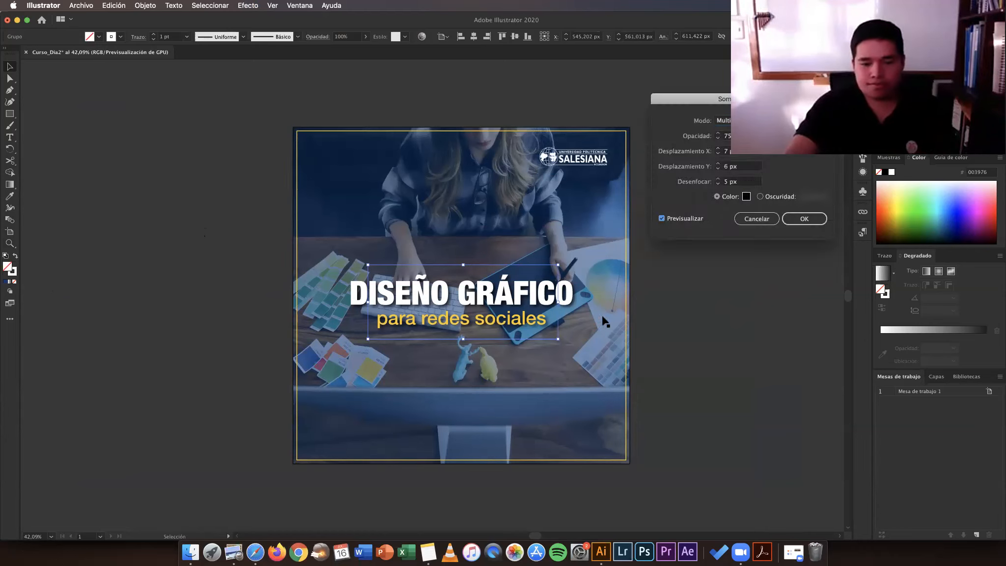
key("Return")
key("z")
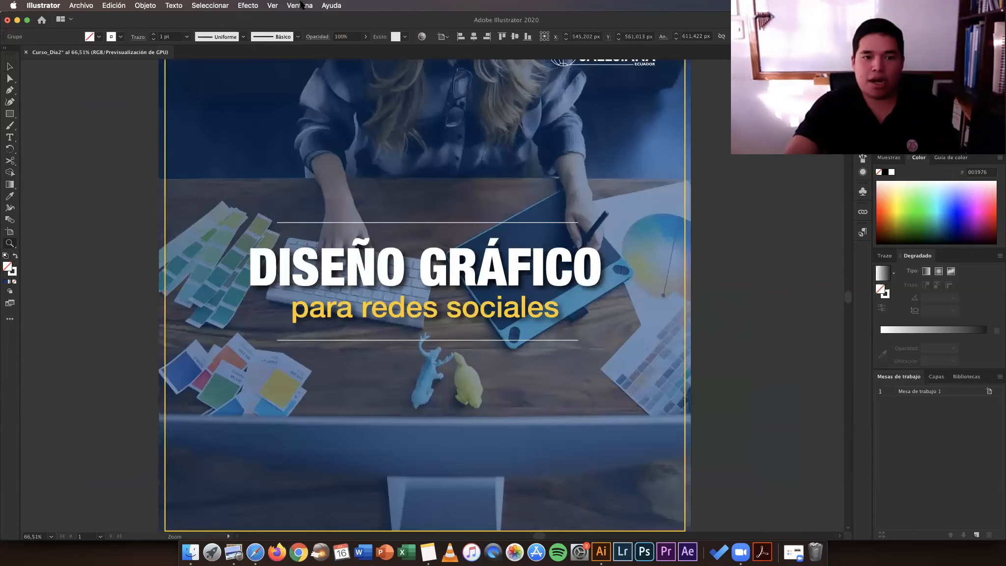
left_click(524, 337)
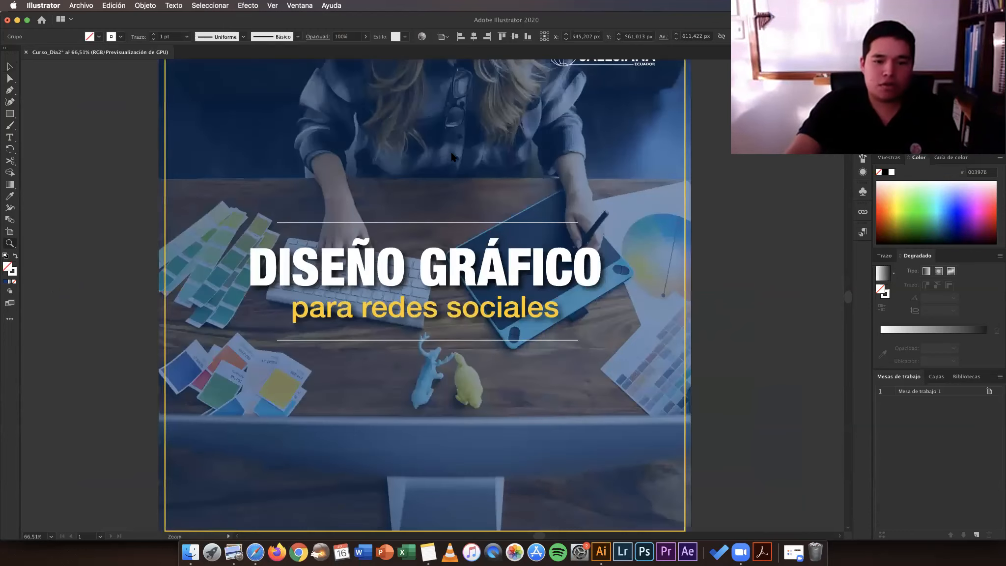
key("super+plus")
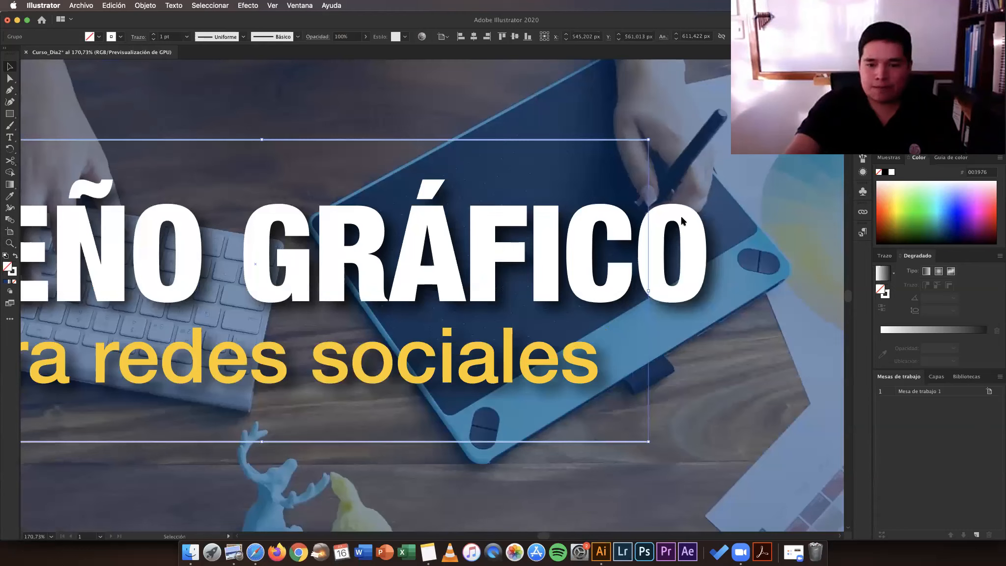
left_click(756, 344)
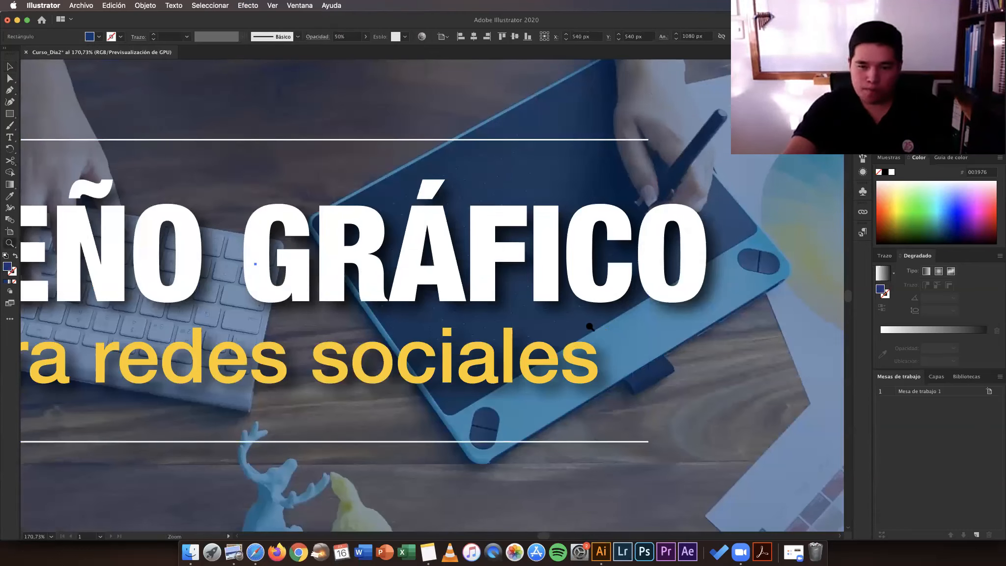
left_click_drag(607, 320, 577, 318)
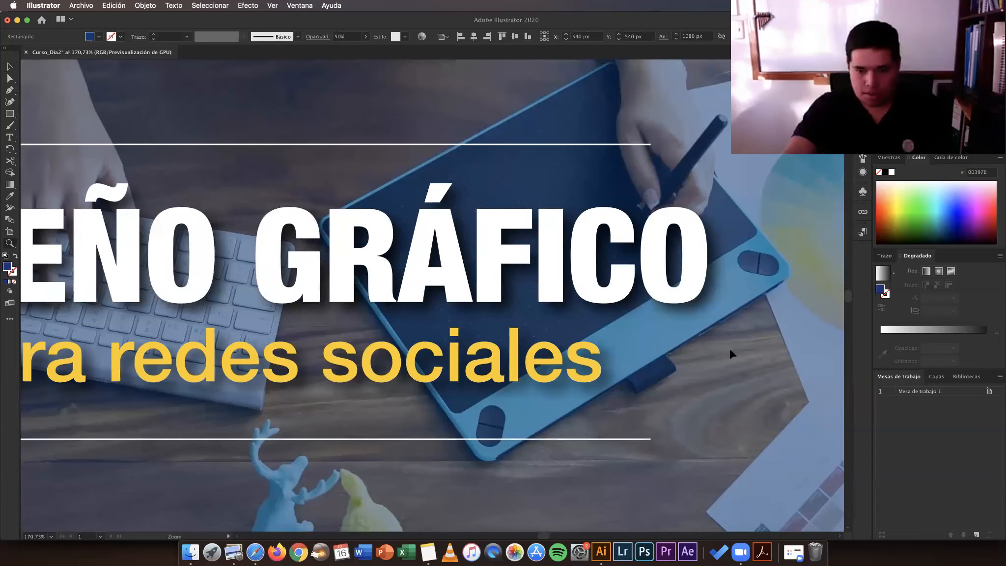
Step: Clear the selection of the blue overlay rectangle and view the whole square design
scroll(730, 354, "down", 5)
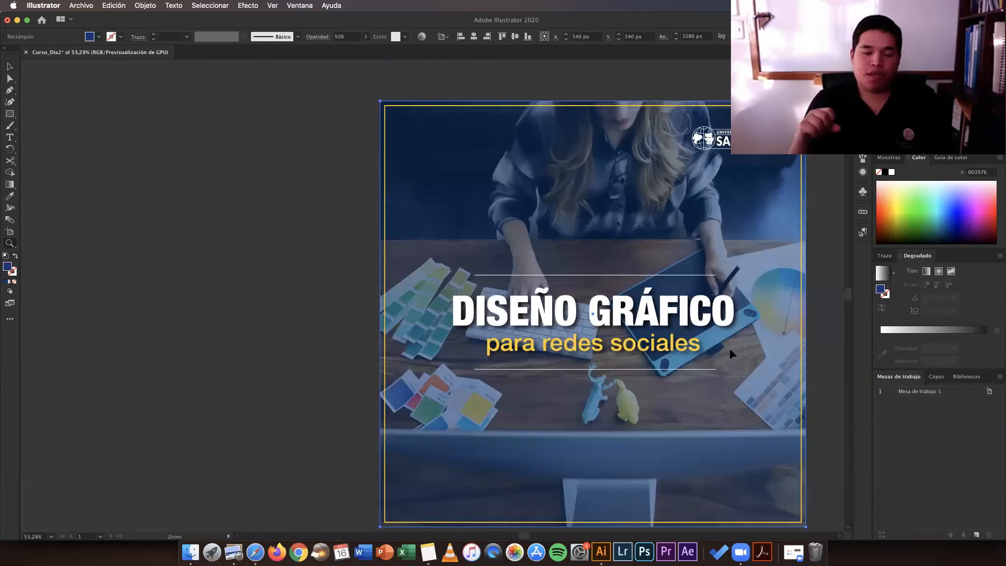
scroll(730, 354, "down", 1)
key("v")
left_click(730, 353)
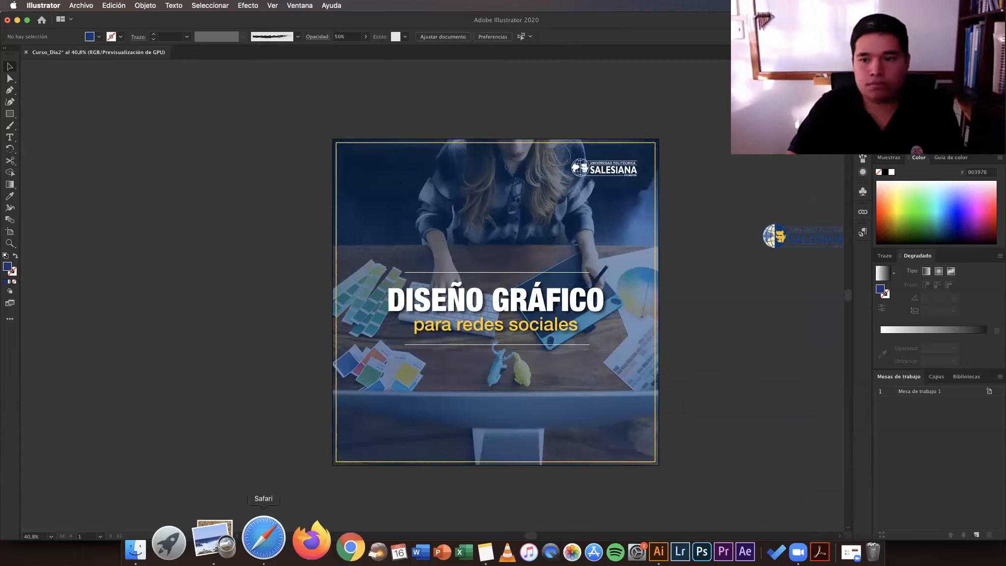
Step: Switch to Safari, look up "diseño" among Freepik's vectors, and return to Illustrator
left_click(264, 538)
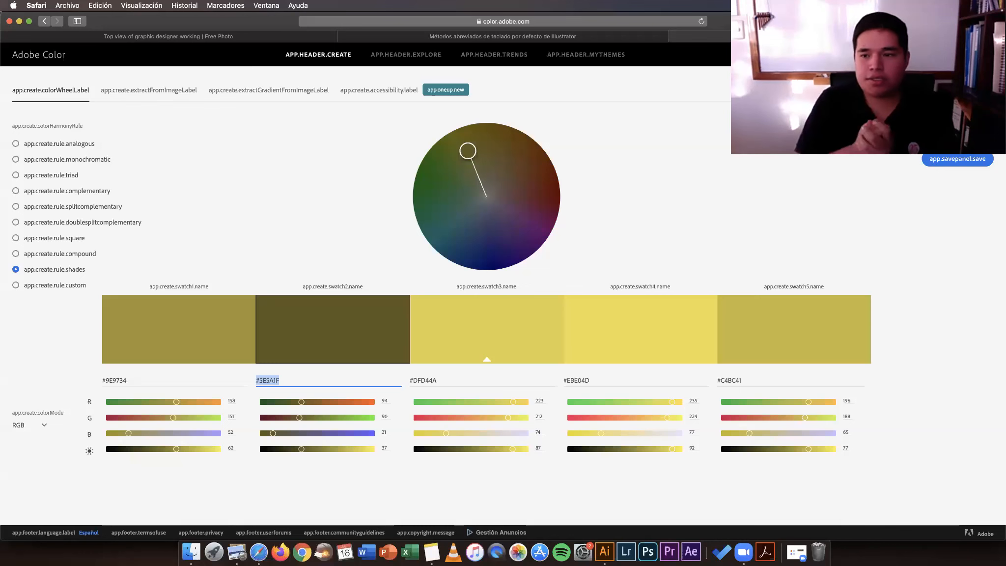
key("ctrl+Tab")
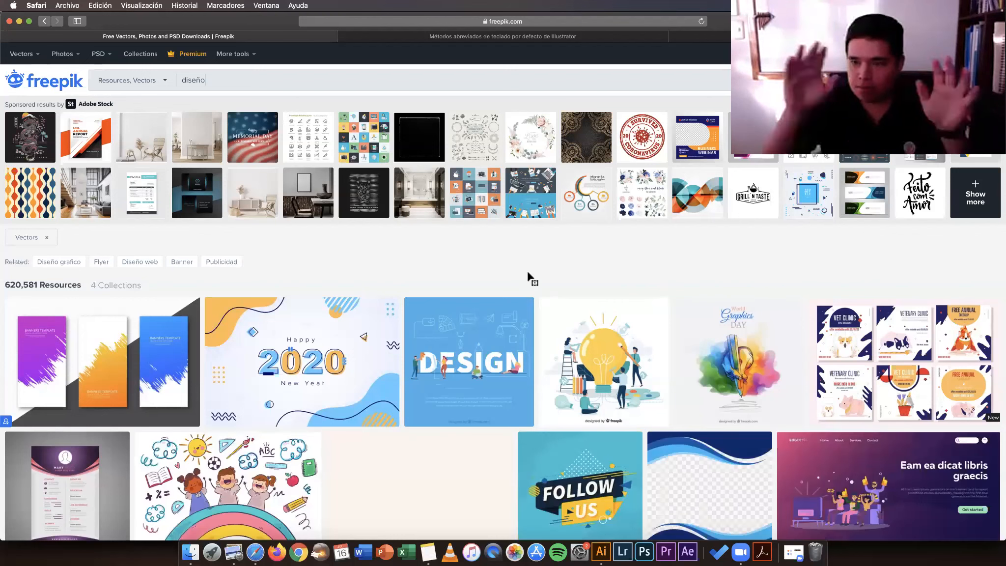
left_click(593, 540)
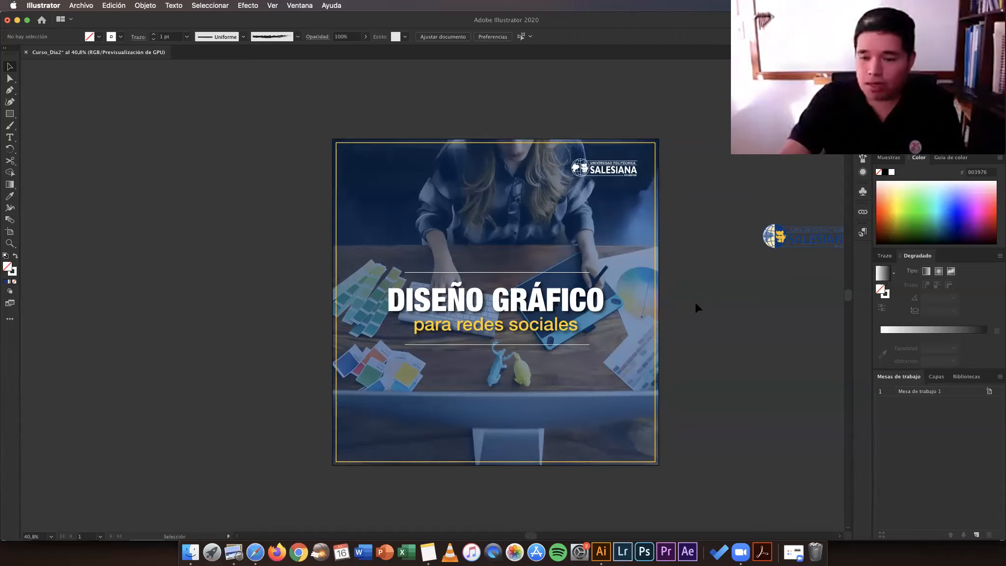
Step: Centre the group of two white lines horizontally on the artboard
left_click(546, 277)
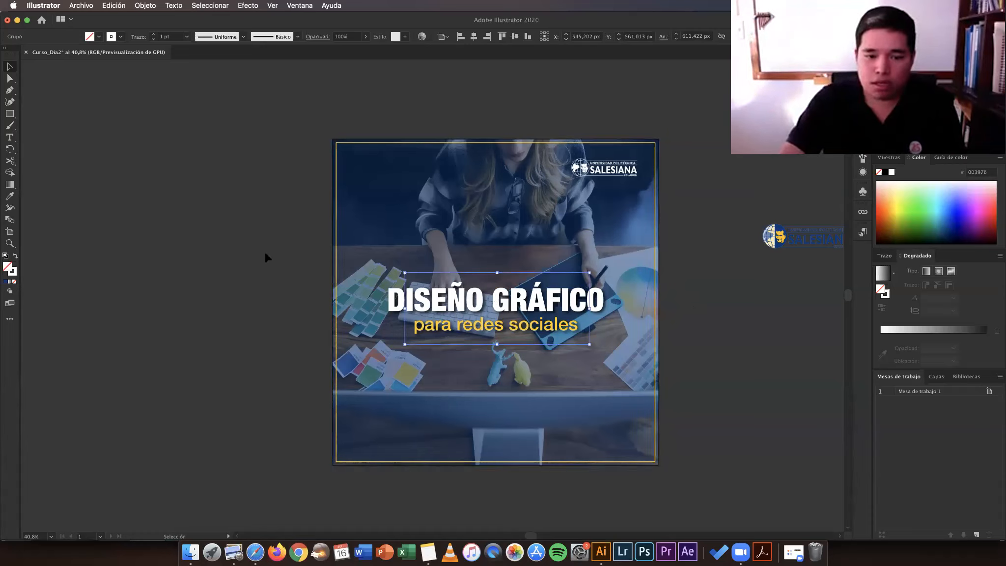
left_click(315, 251)
left_click(466, 271)
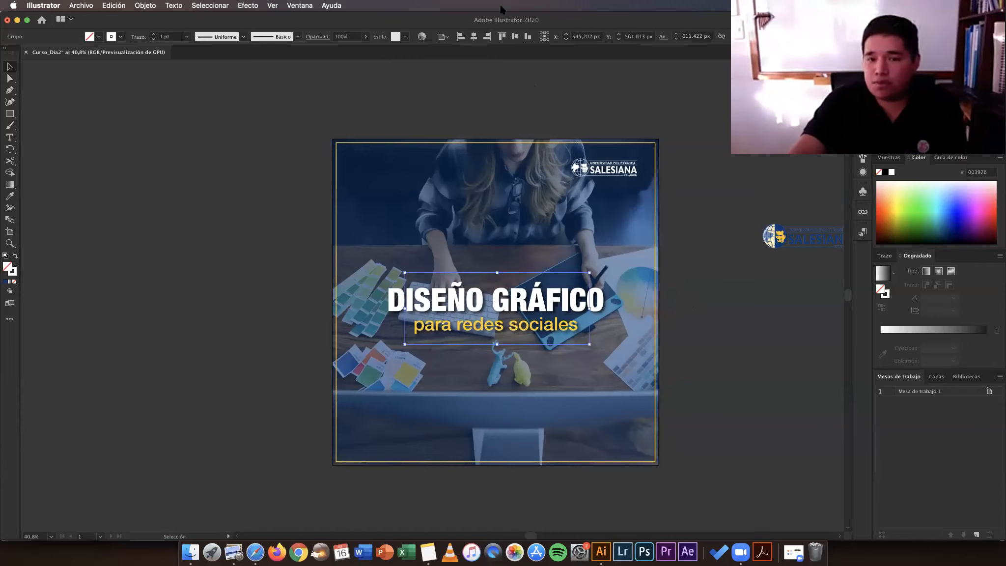
left_click(473, 37)
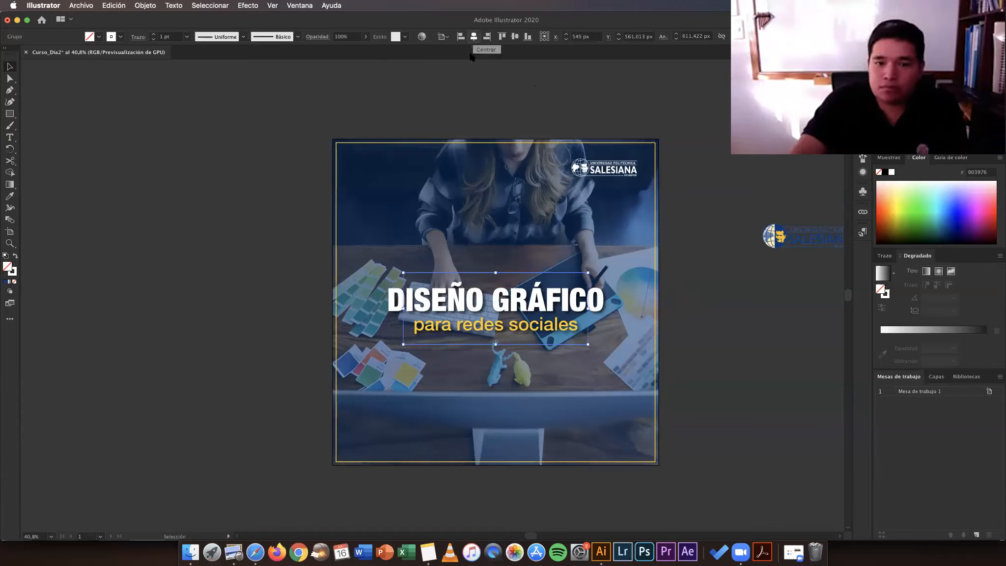
left_click(484, 97)
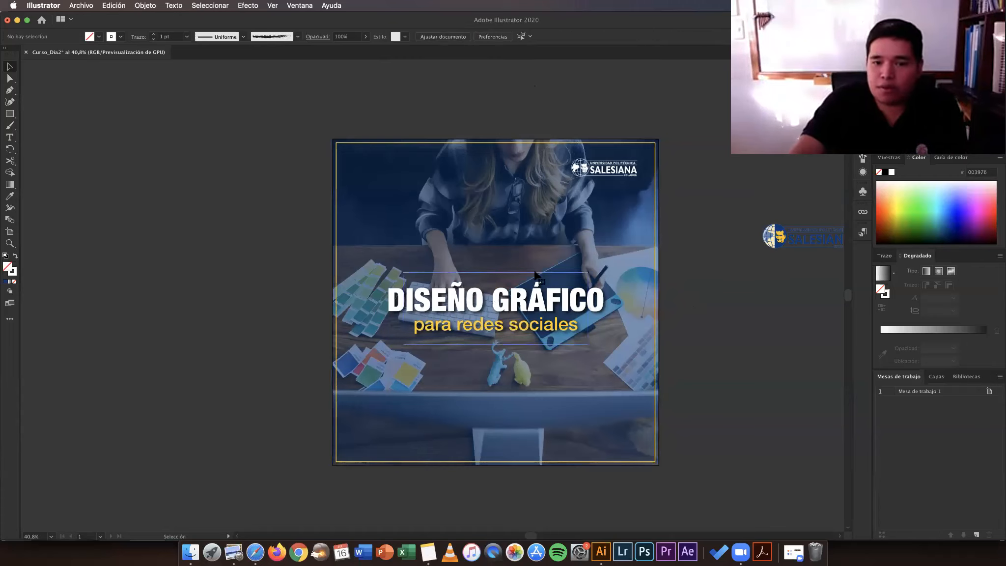
Step: Try centring the white line group vertically on the artboard, and undo the alignment
key("super+z")
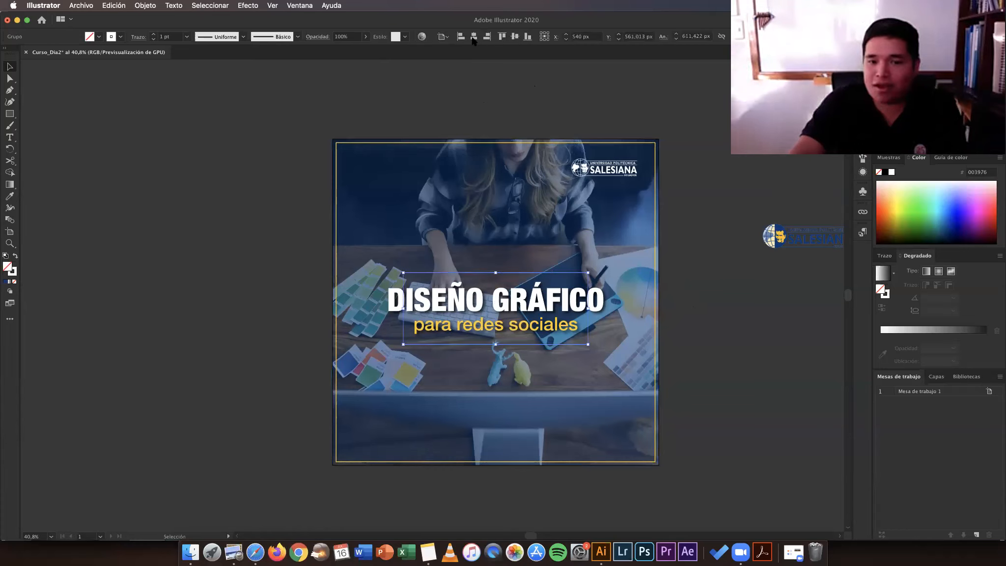
left_click(514, 37)
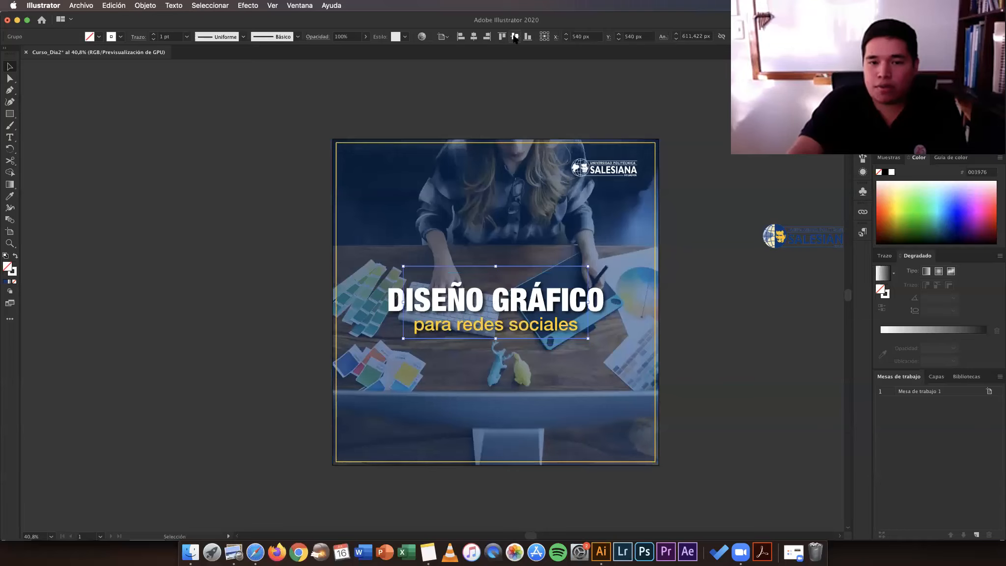
left_click(462, 90)
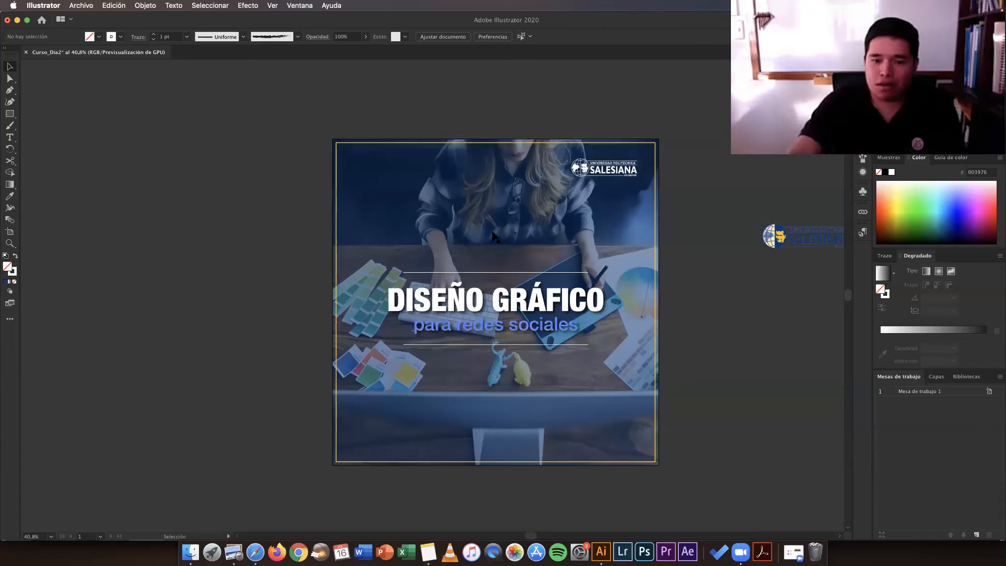
left_click(531, 271)
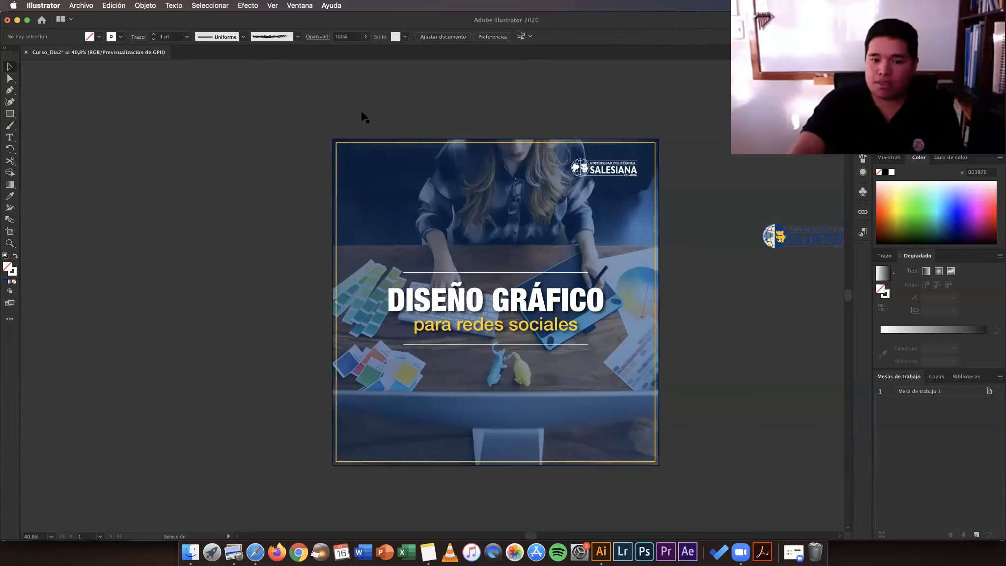
left_click(220, 147)
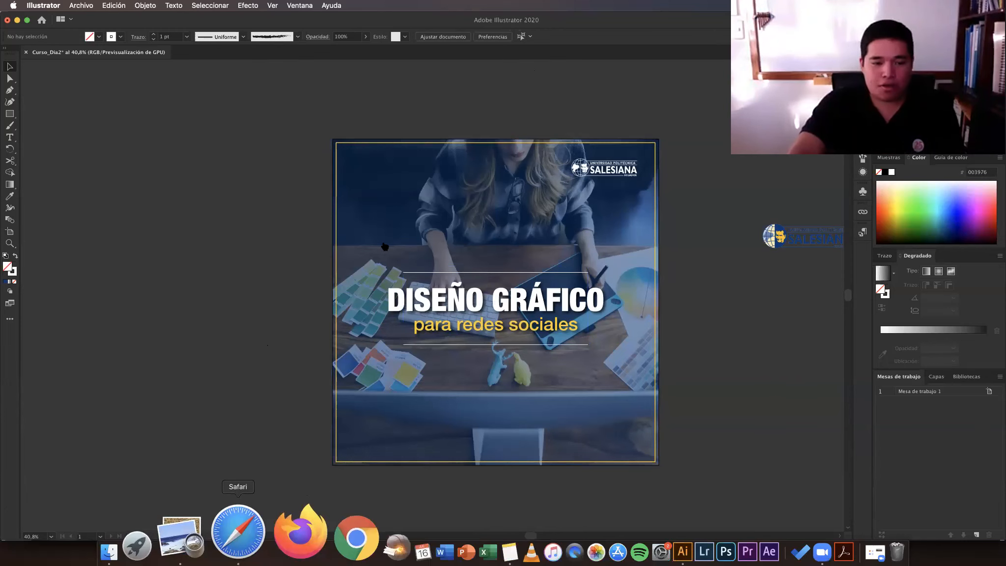
Step: Switch to Safari and look through the Freepik "diseño" vector results for a reusable social media template
key("super+Tab")
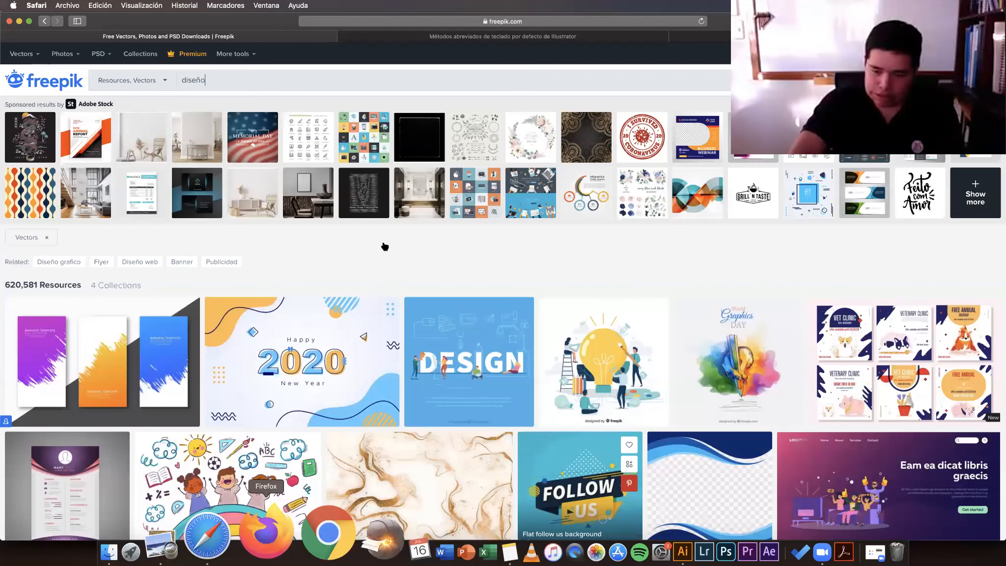
scroll(473, 353, "down", 3)
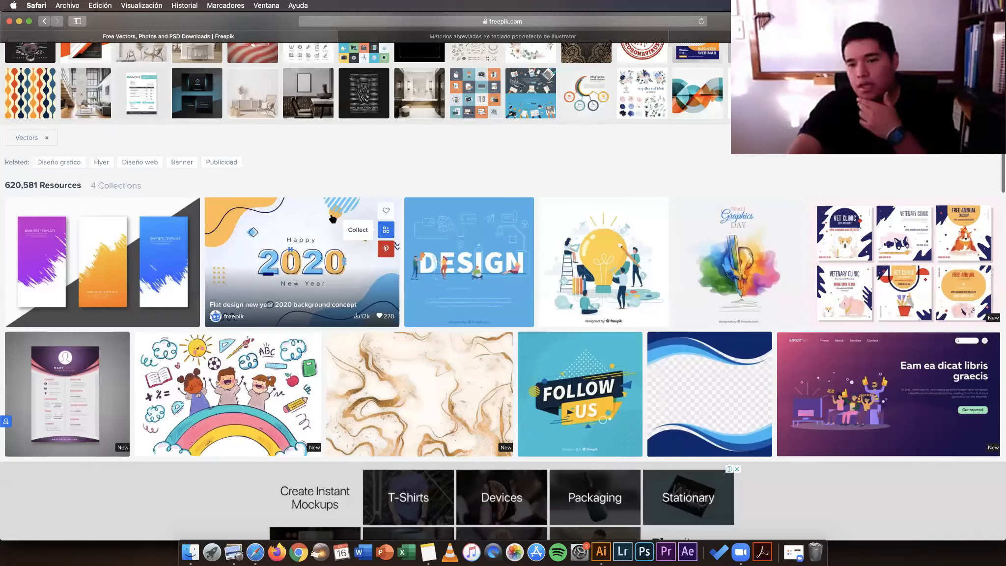
scroll(333, 218, "down", 1)
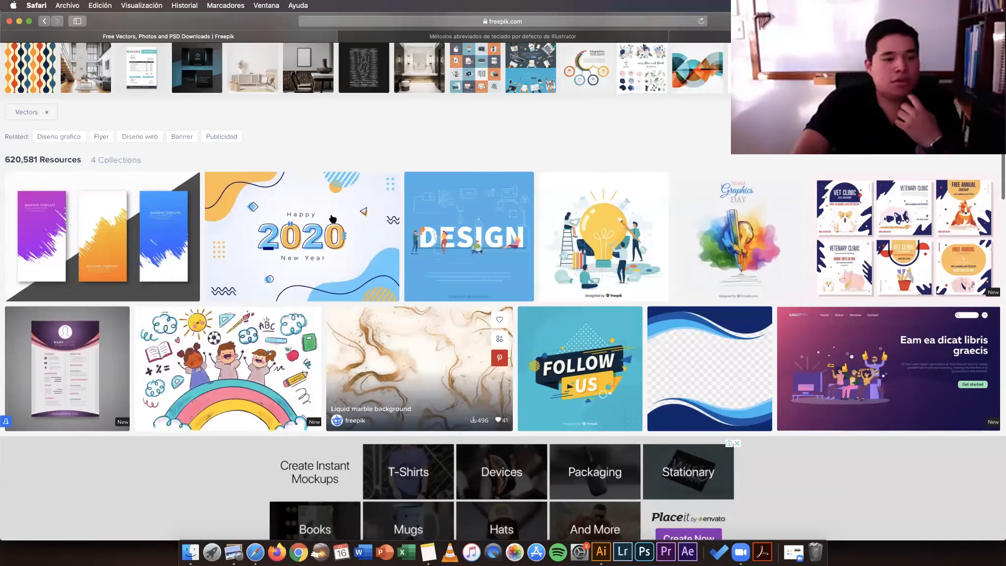
scroll(333, 219, "down", 1)
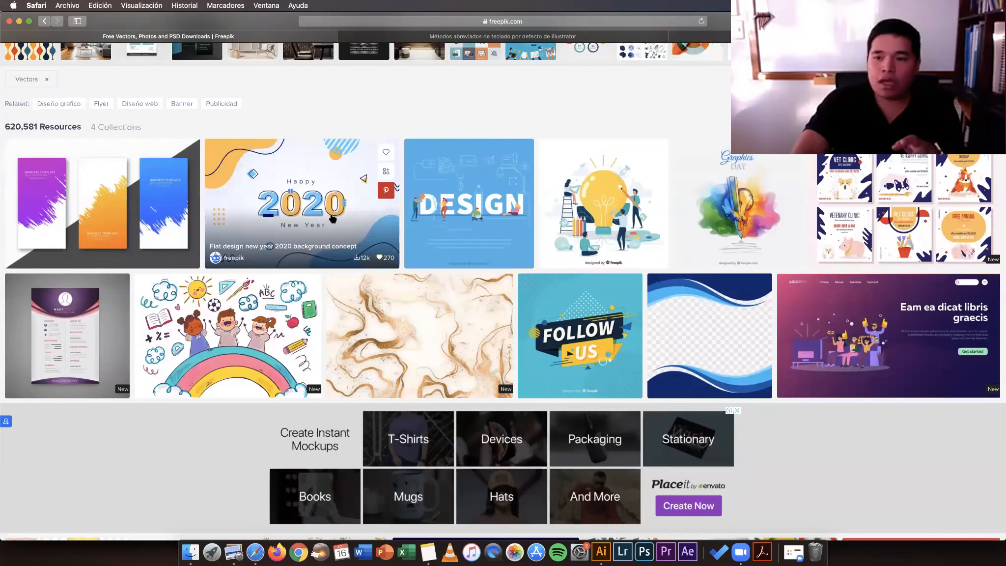
scroll(333, 219, "up", 5)
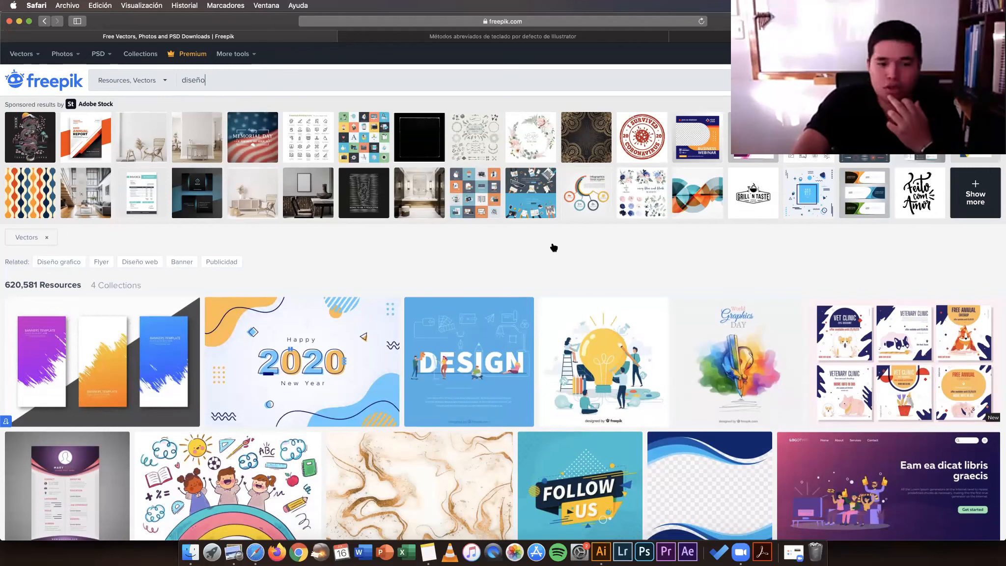
scroll(554, 248, "down", 2)
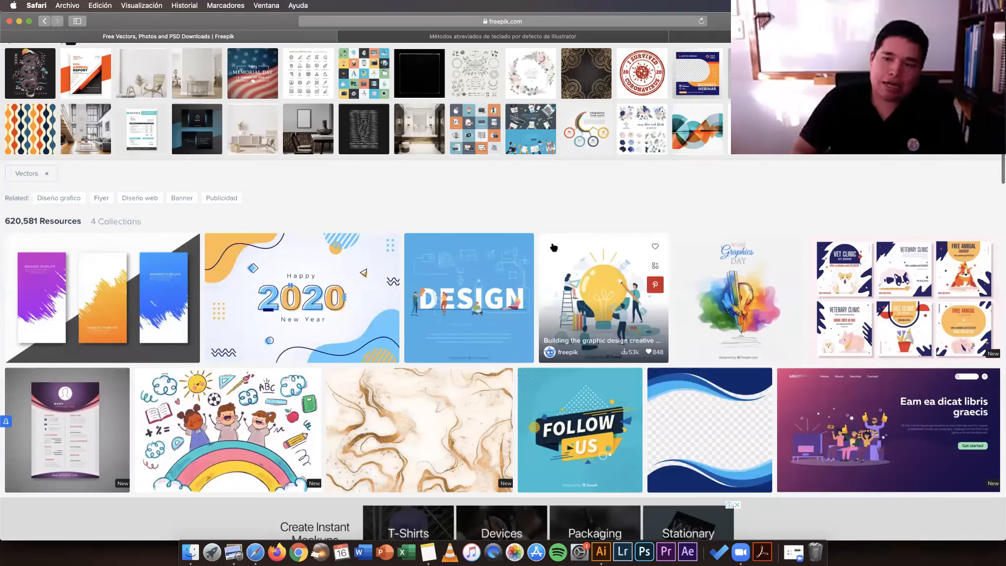
scroll(553, 247, "down", 6)
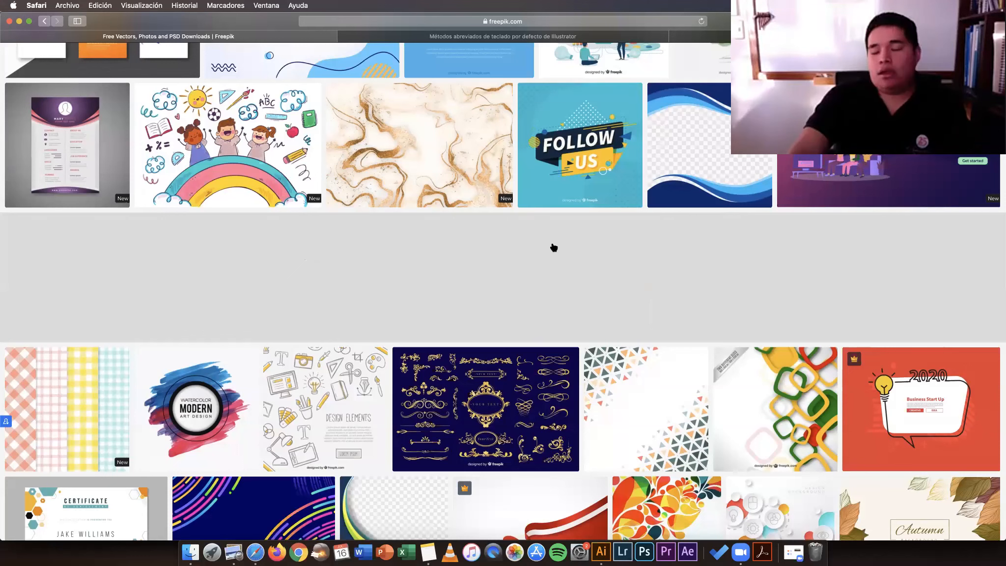
scroll(553, 247, "down", 2)
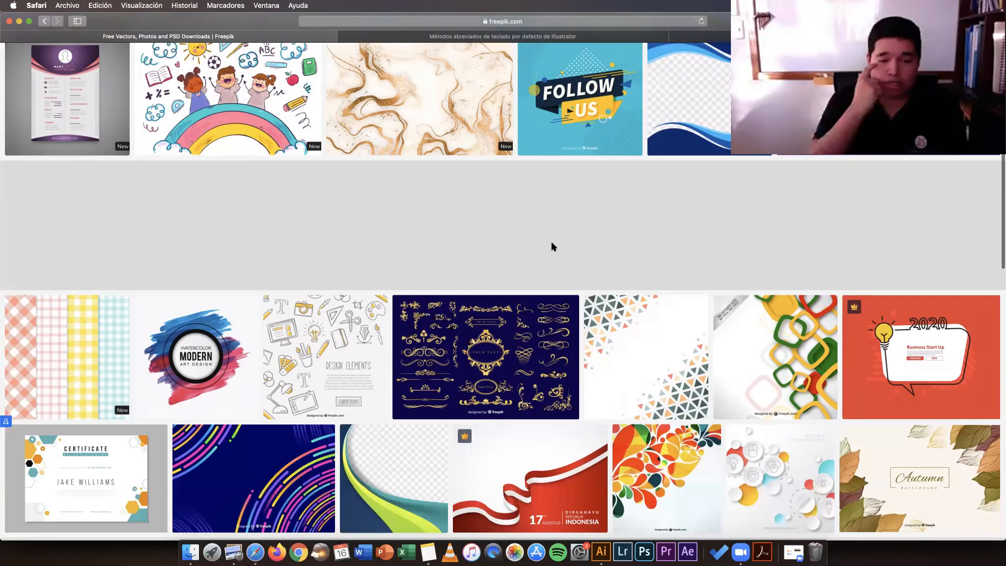
scroll(554, 247, "up", 5)
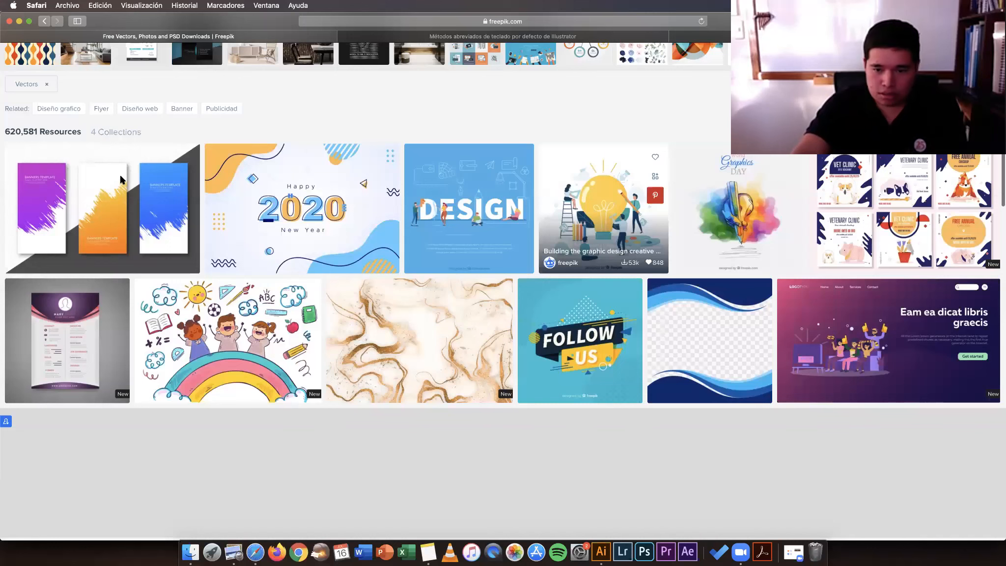
scroll(121, 180, "down", 4)
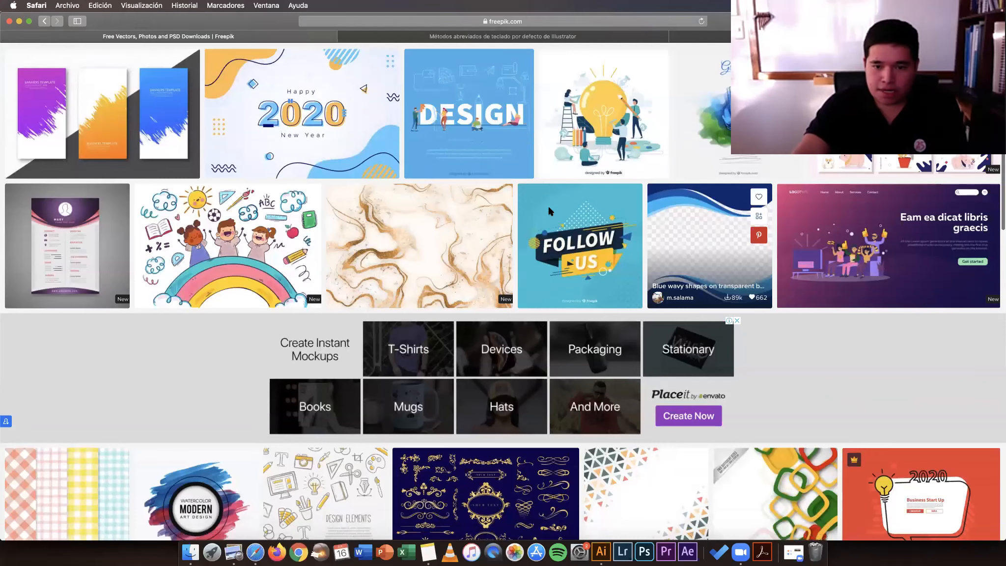
scroll(549, 210, "down", 5)
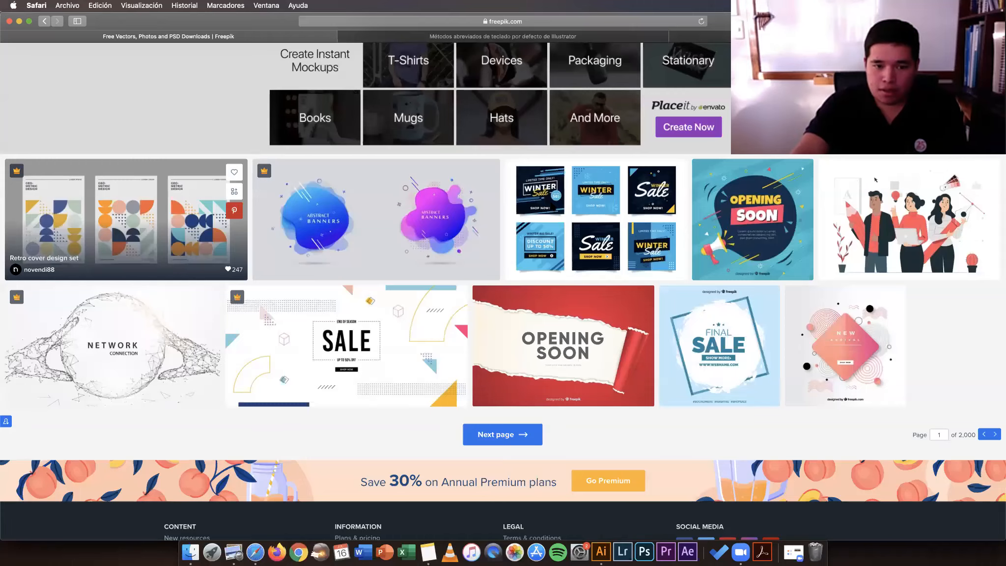
Step: Download the "Winter sale instagram post collection" vector from Freepik with the free, attributed option
left_click(548, 210)
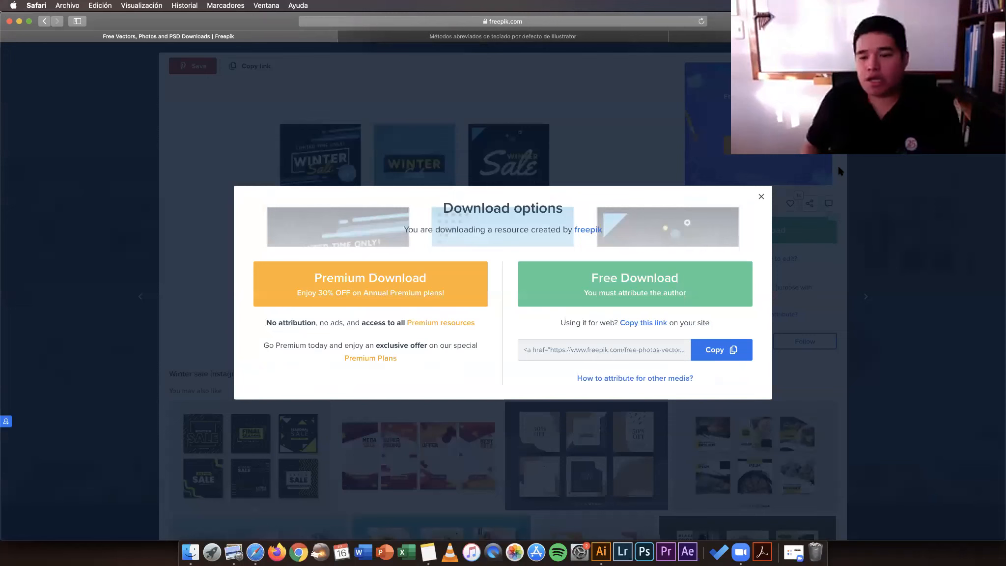
left_click(750, 266)
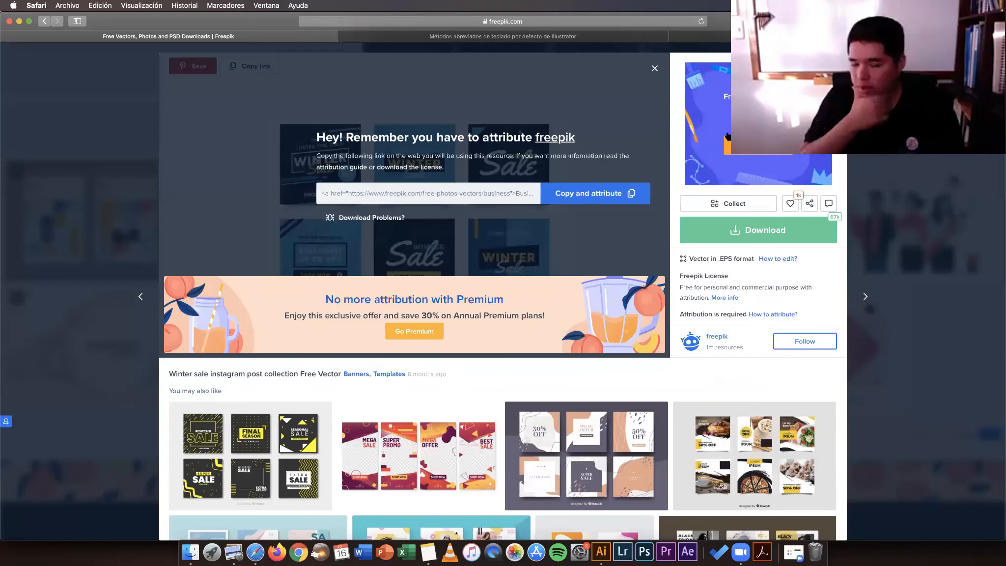
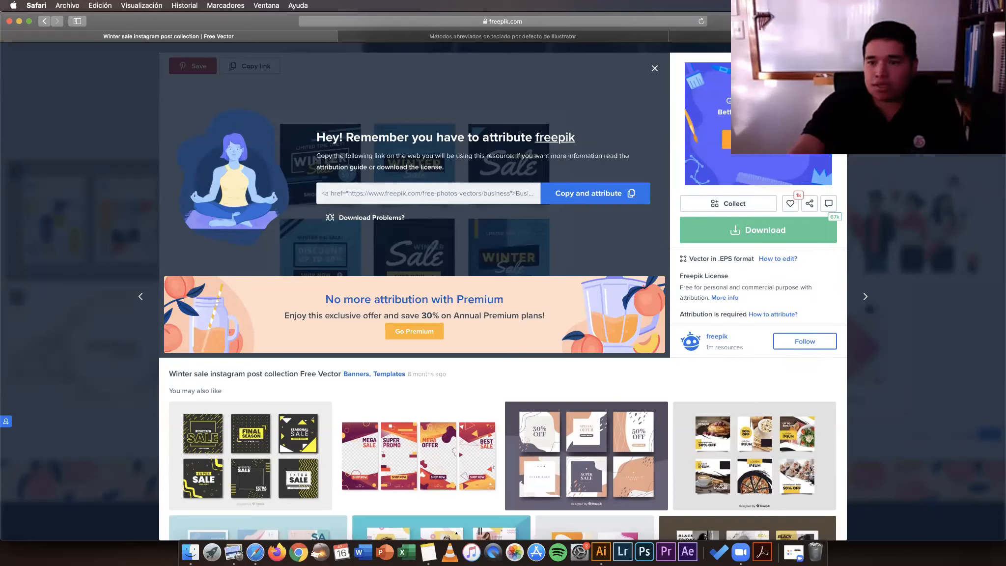
Step: Switch to Finder and examine the font and license text files in the downloaded winter-sale-instagram-post-collection folder
key("super+Tab")
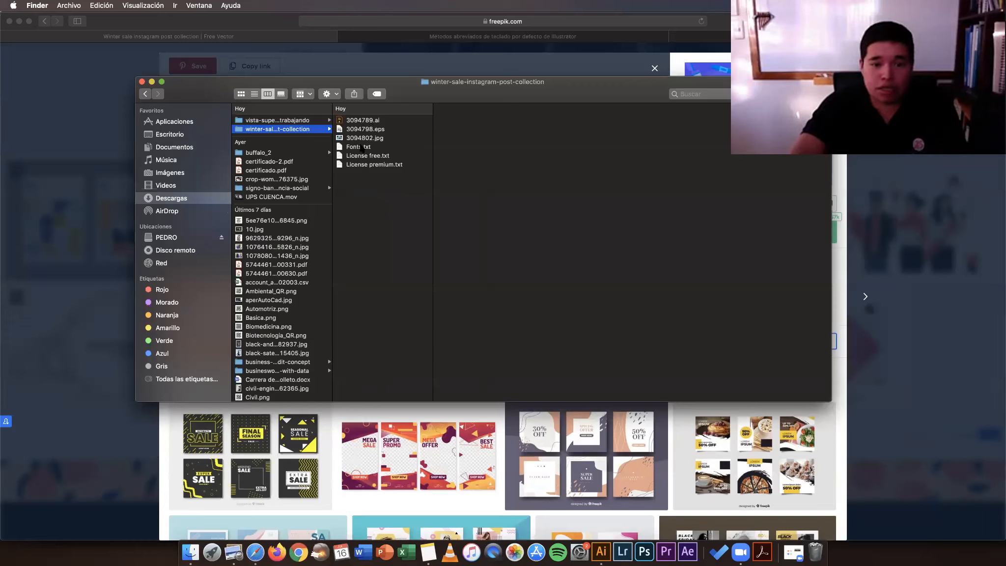
key("Right")
key("Down")
key("Down")
key("Down")
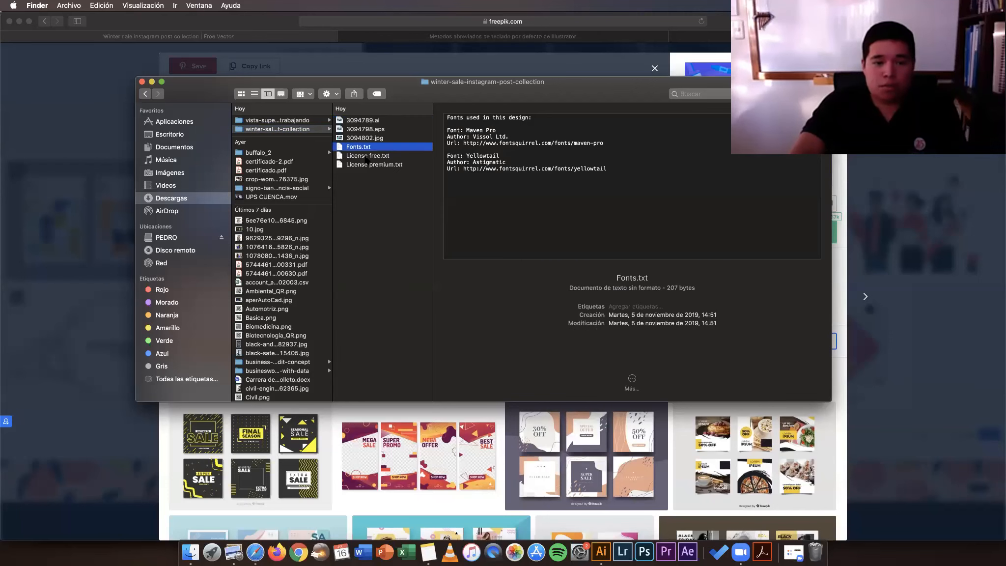
key("Down")
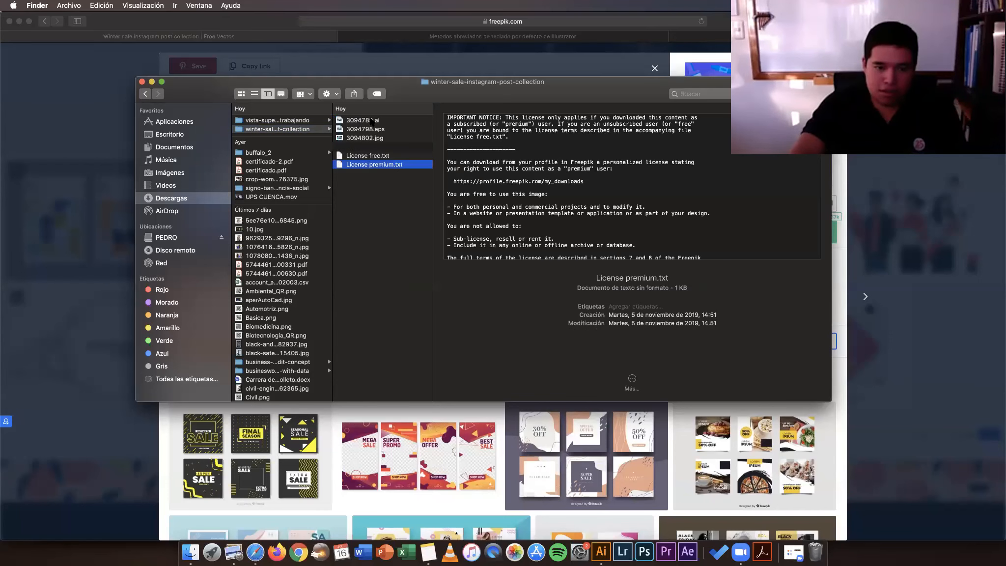
Step: Open the downloaded 3094789.ai file in Illustrator and dismiss the missing fonts notice without activating or replacing any fonts
left_click(372, 120)
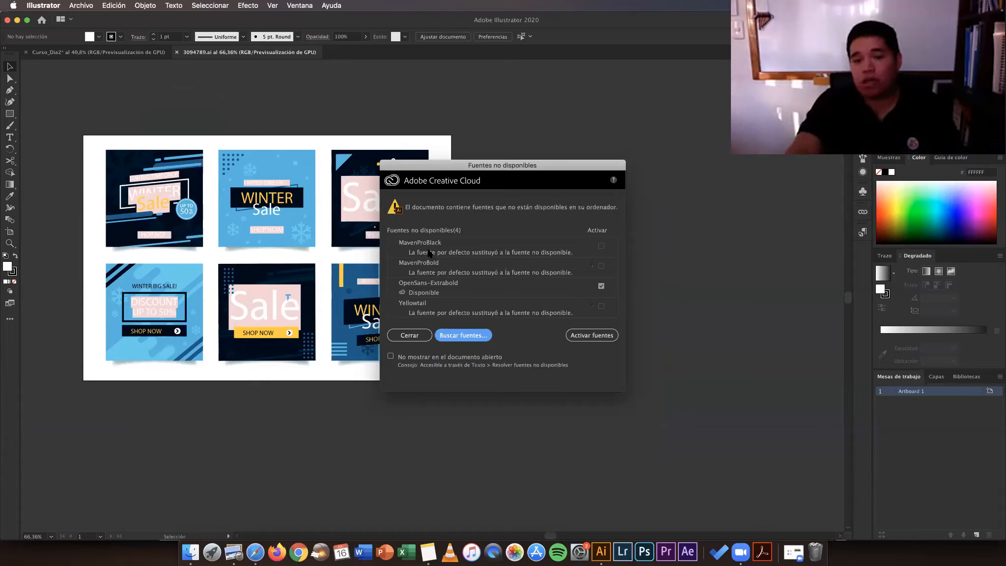
left_click(412, 334)
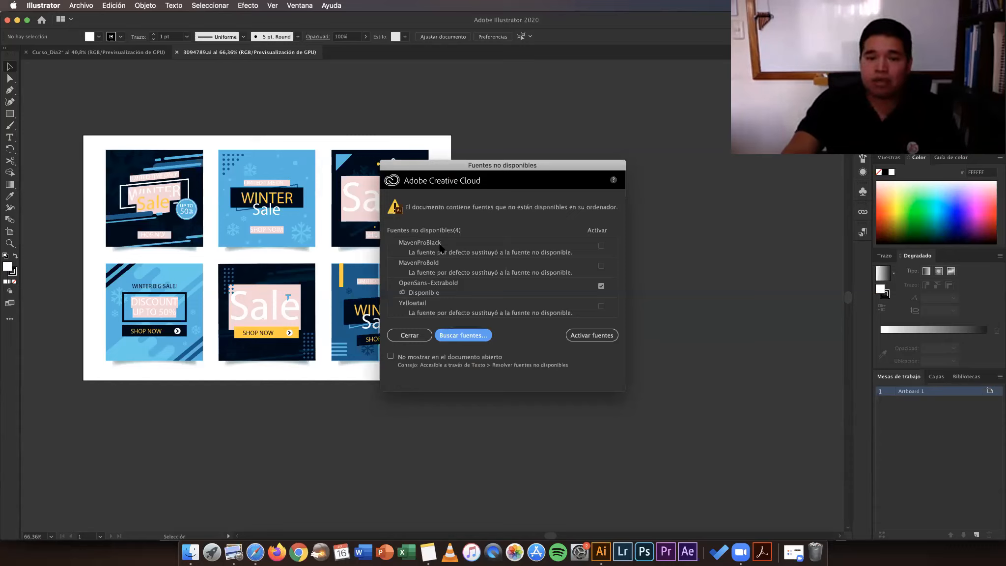
left_click(408, 245)
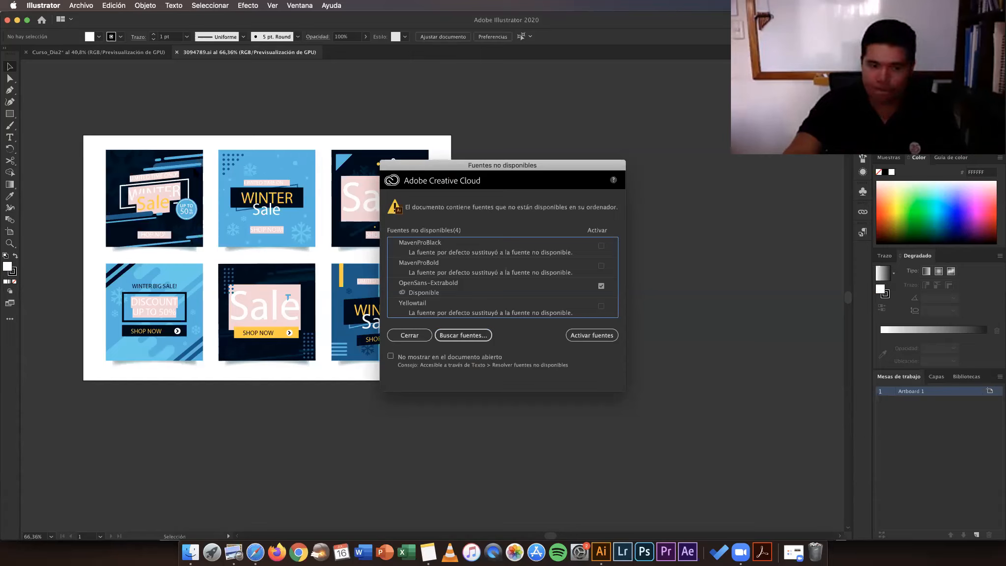
left_click(409, 335)
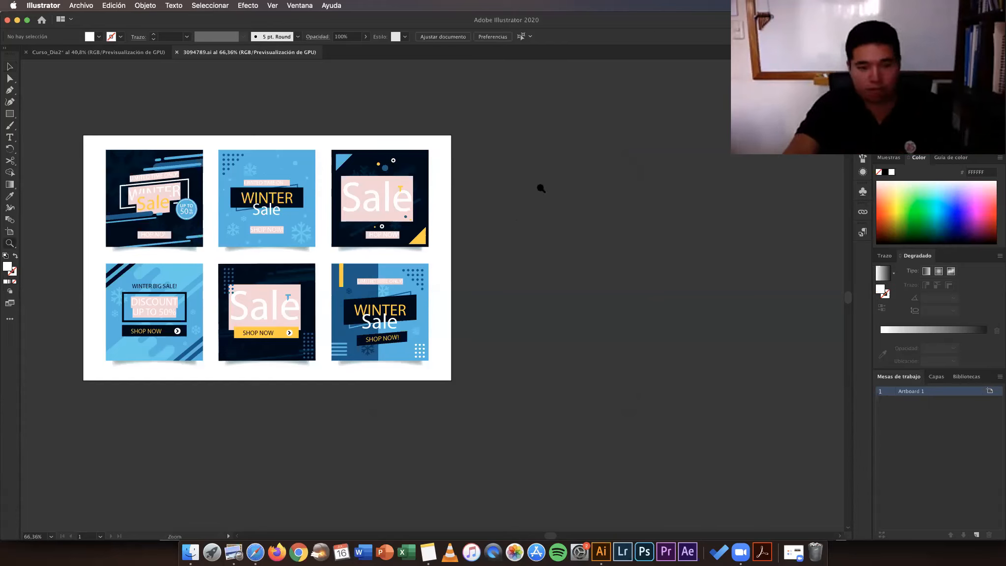
Step: Examine the six winter sale post designs in the template up close, including their shapes, snowflakes and text elements
key("z")
left_click_drag(382, 194, 387, 193)
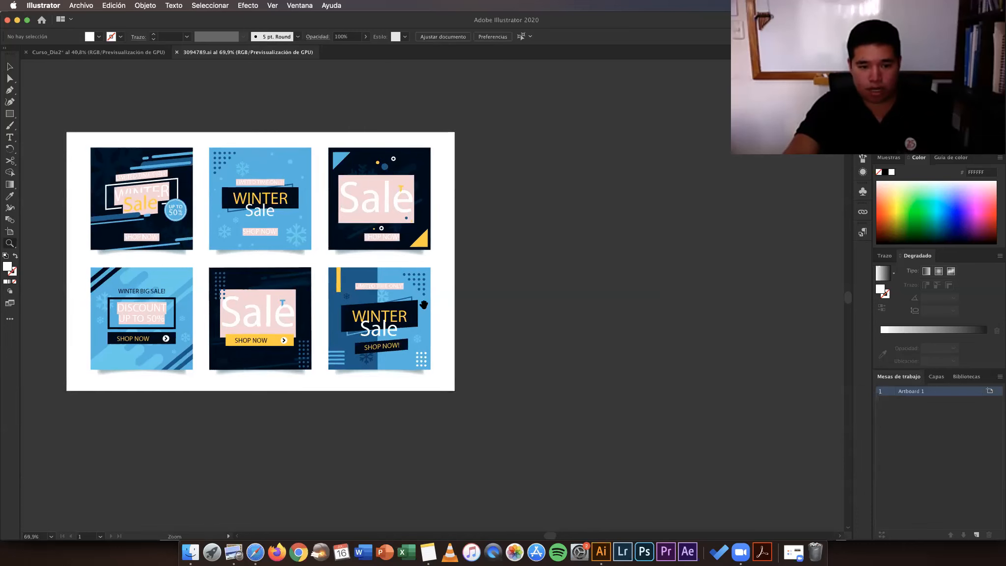
left_click_drag(427, 302, 507, 219)
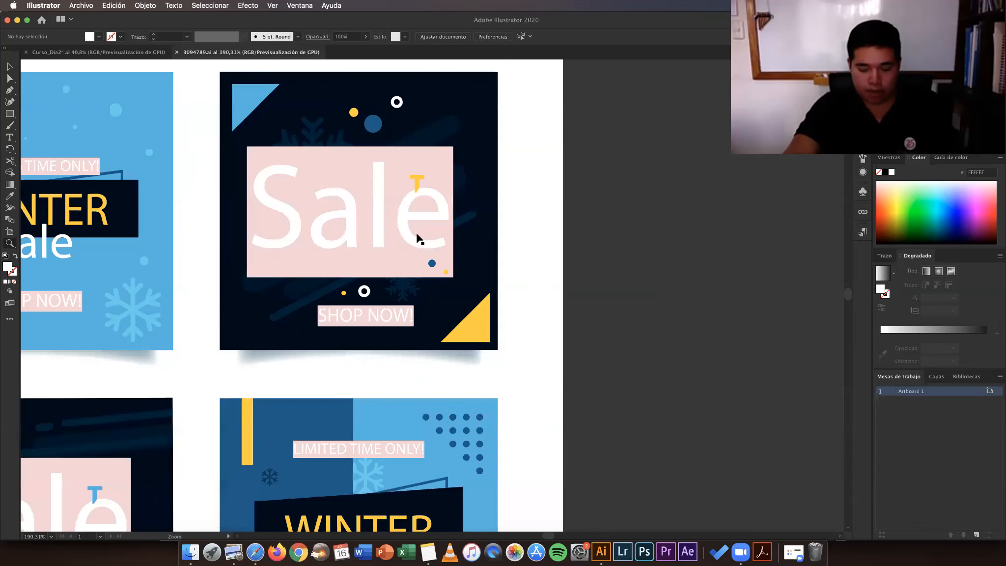
scroll(442, 231, "left", 8)
scroll(442, 231, "up", 3)
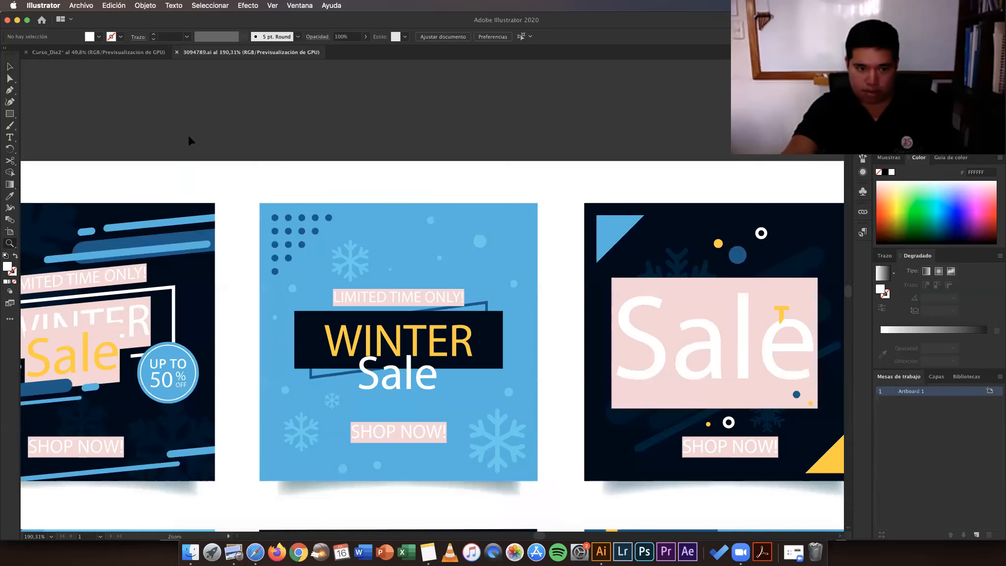
scroll(137, 147, "down", 3)
scroll(137, 147, "left", 3)
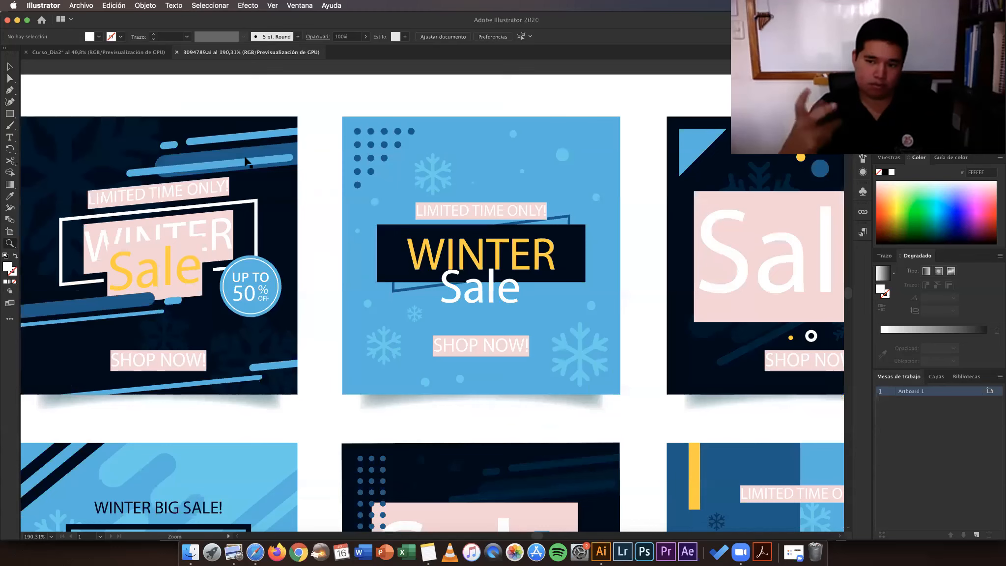
key("super+0")
Step: Ungroup the light blue "WINTER Sale" post in the upper row and check that its corner dot pattern is selectable separately
left_click(391, 172)
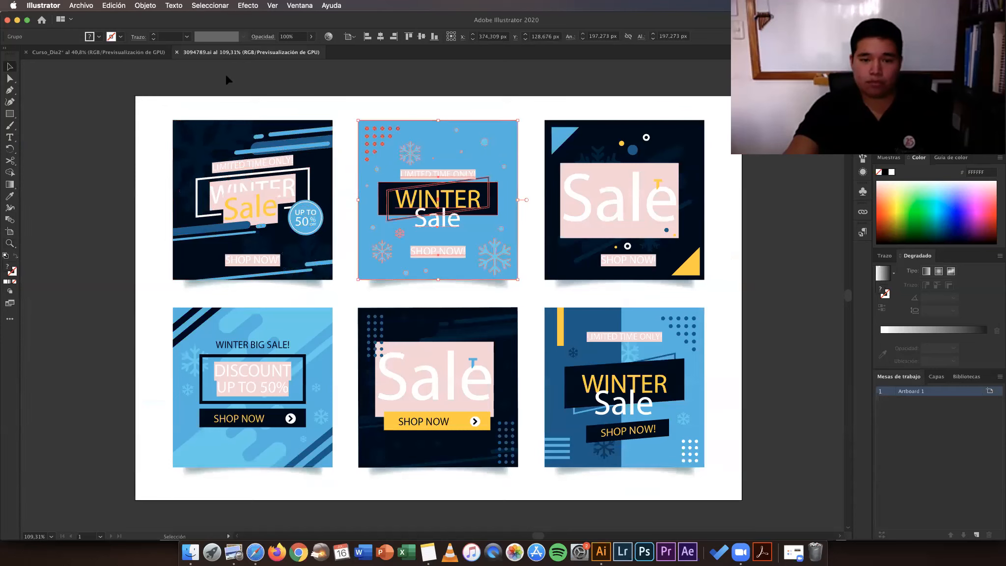
left_click(146, 6)
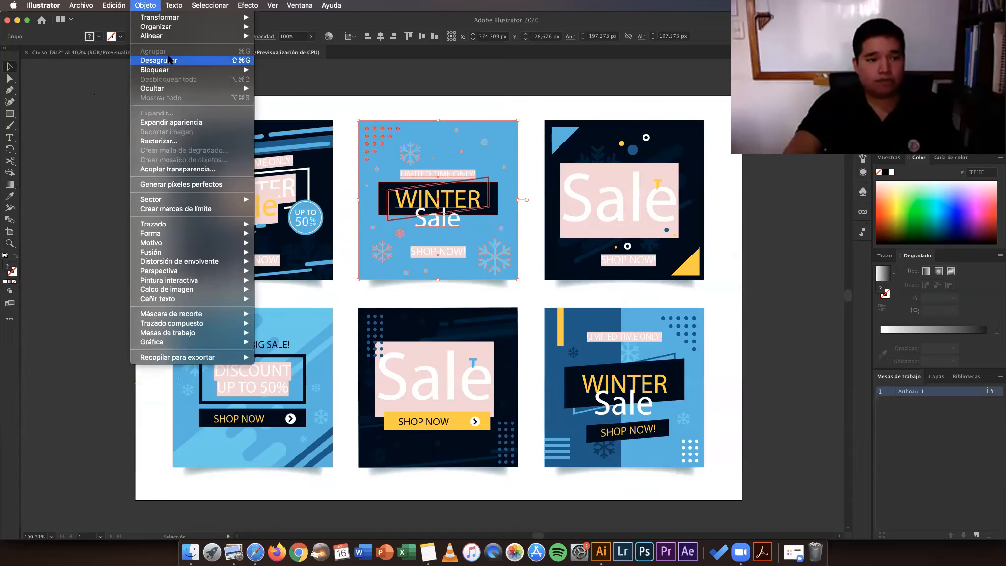
left_click(168, 61)
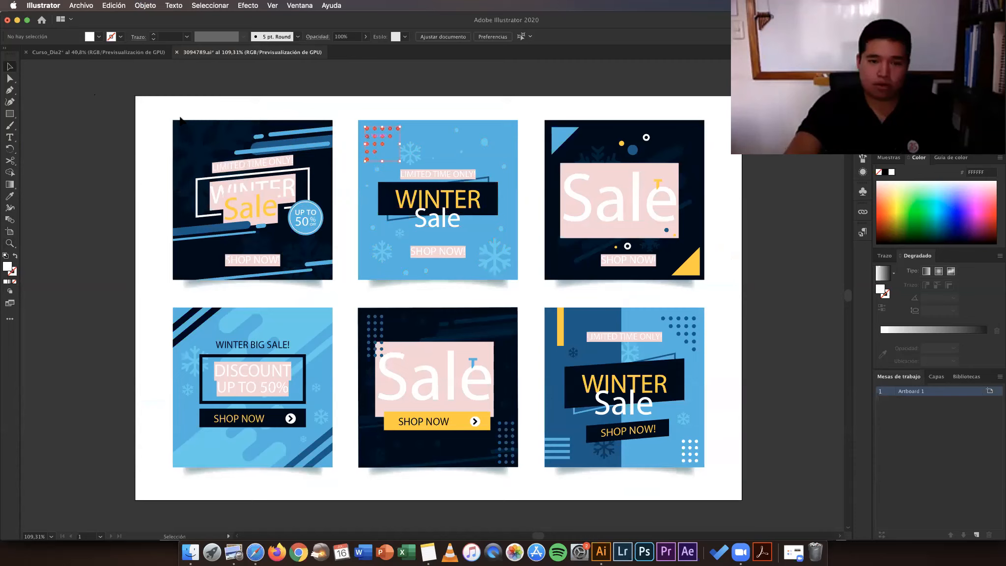
left_click(383, 133)
key("super+shift+a")
key("z")
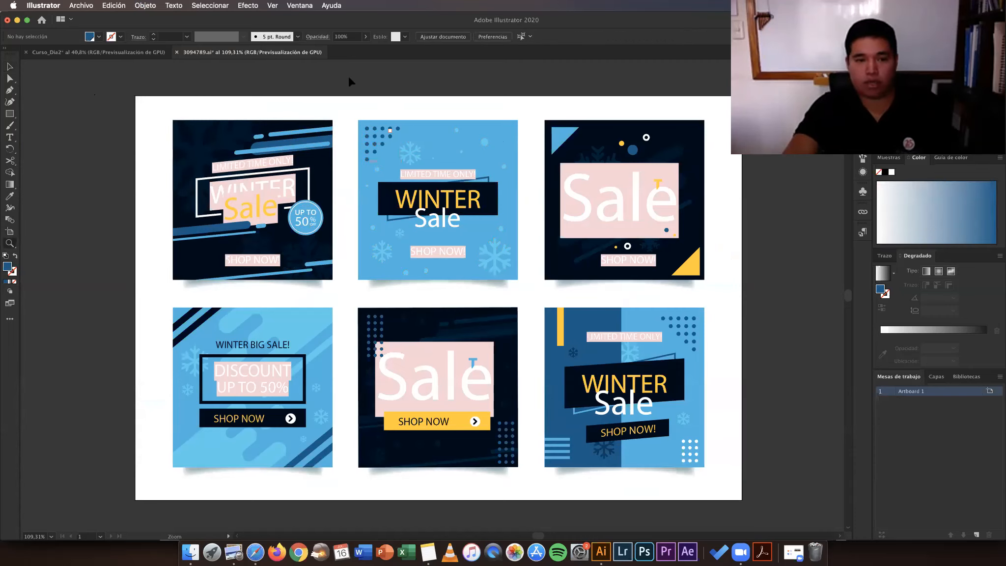
Step: Ungroup the snowflakes and circles decorating the light blue post and select individual pieces to check they are separate
scroll(383, 103, "up", 1)
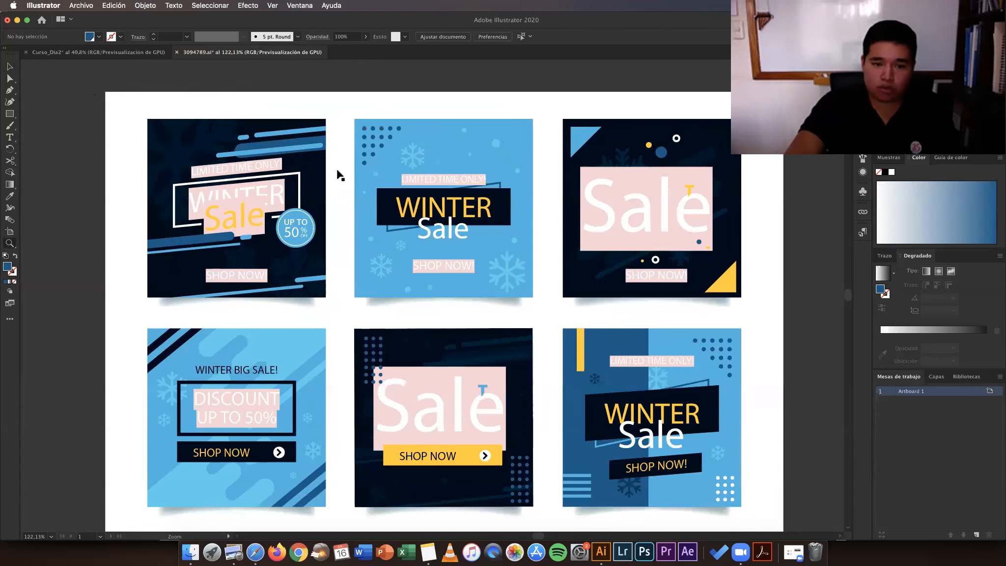
scroll(486, 140, "up", 7)
key("v")
left_click(417, 130)
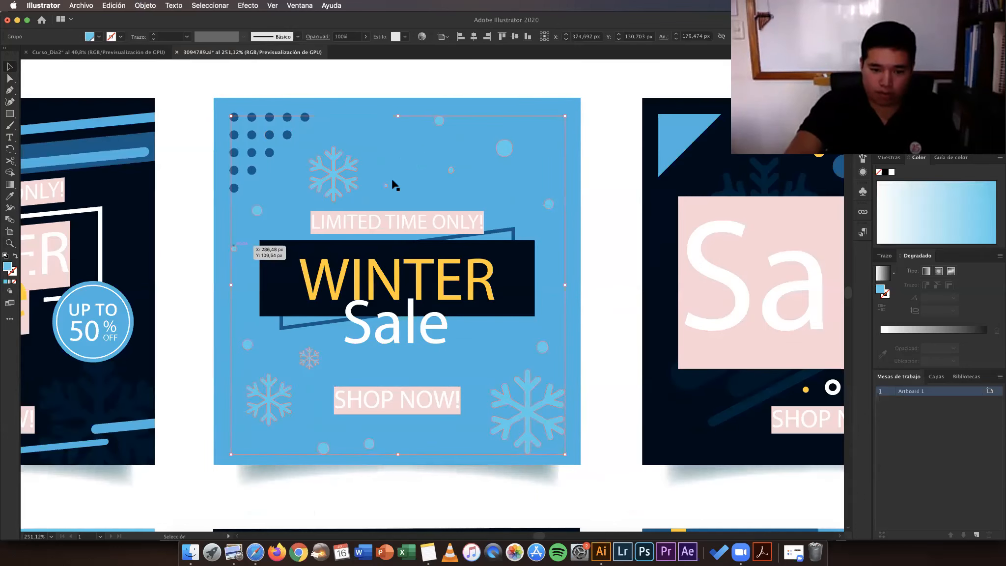
left_click(145, 6)
left_click(159, 60)
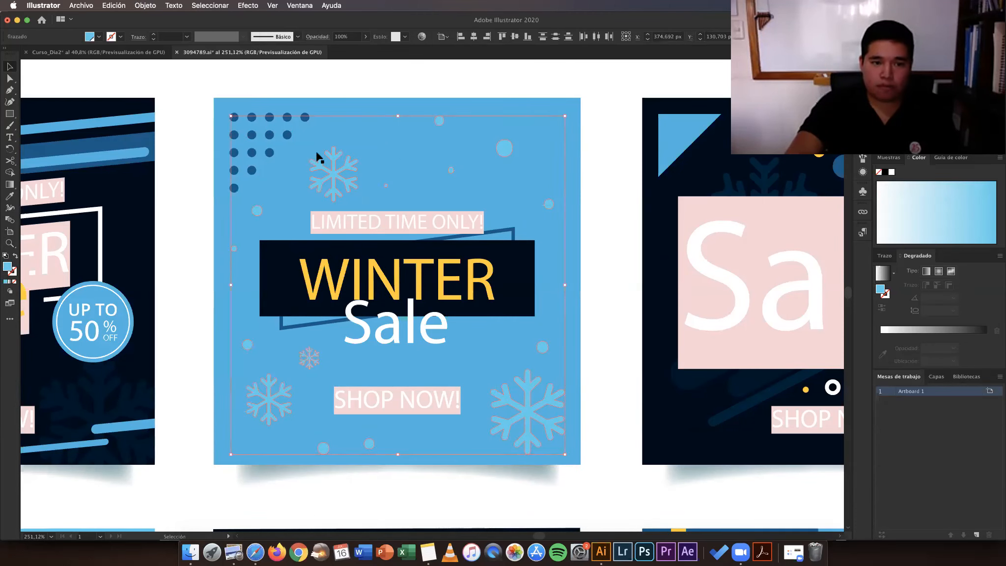
left_click(334, 166)
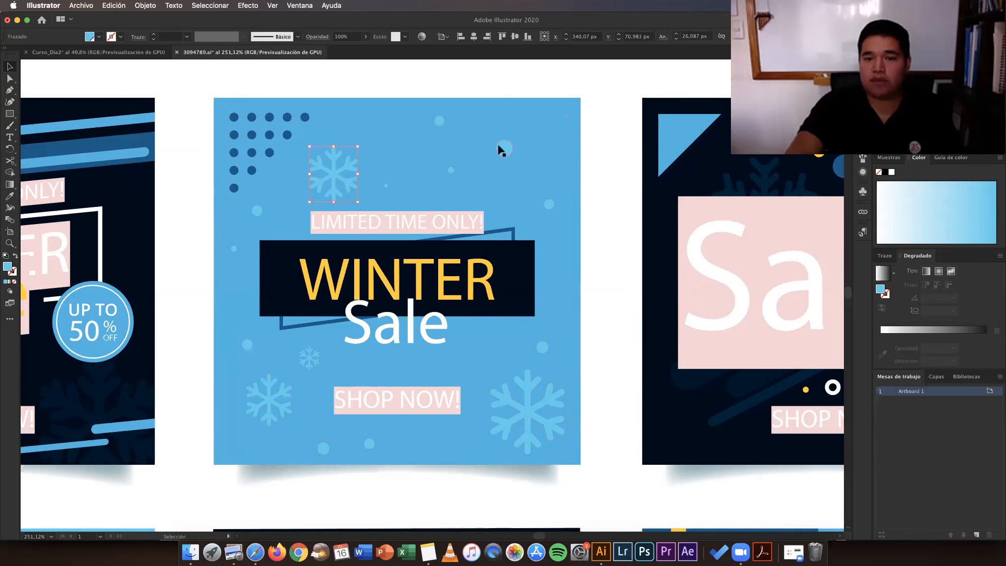
left_click(439, 120)
left_click_drag(453, 173, 452, 172)
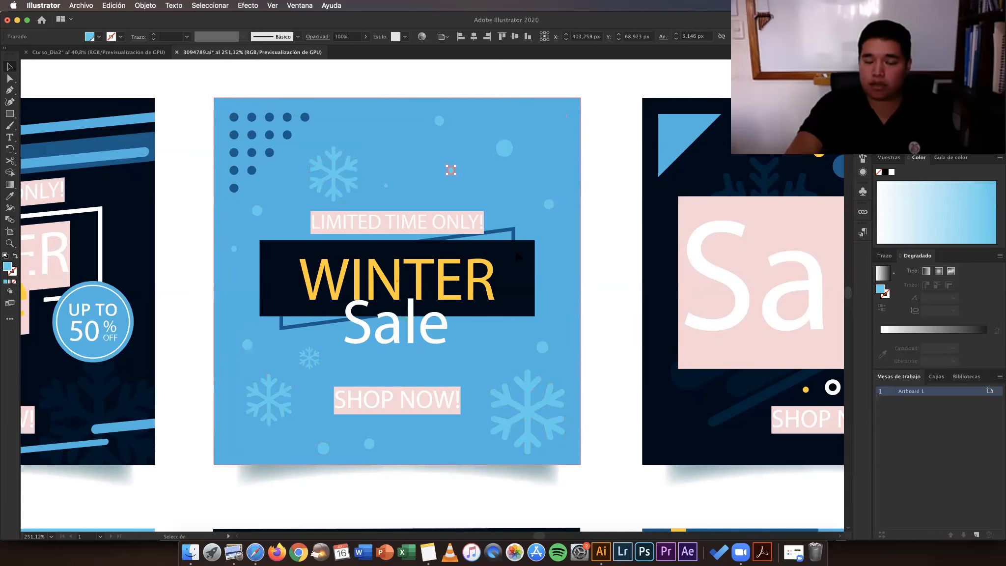
Step: Ungroup the banner and text elements at the centre of the light blue post
left_click(514, 249)
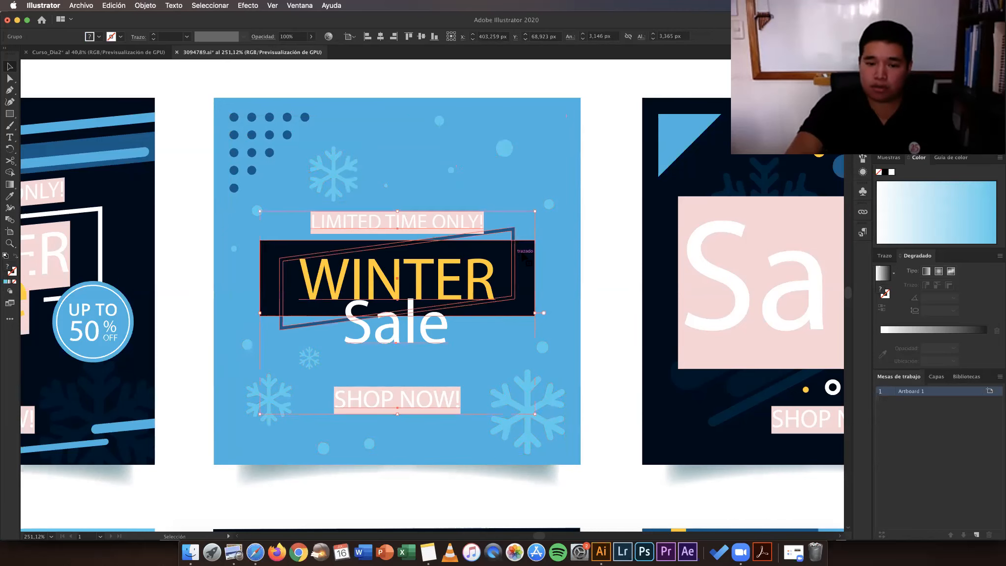
left_click(198, 213)
left_click(275, 271)
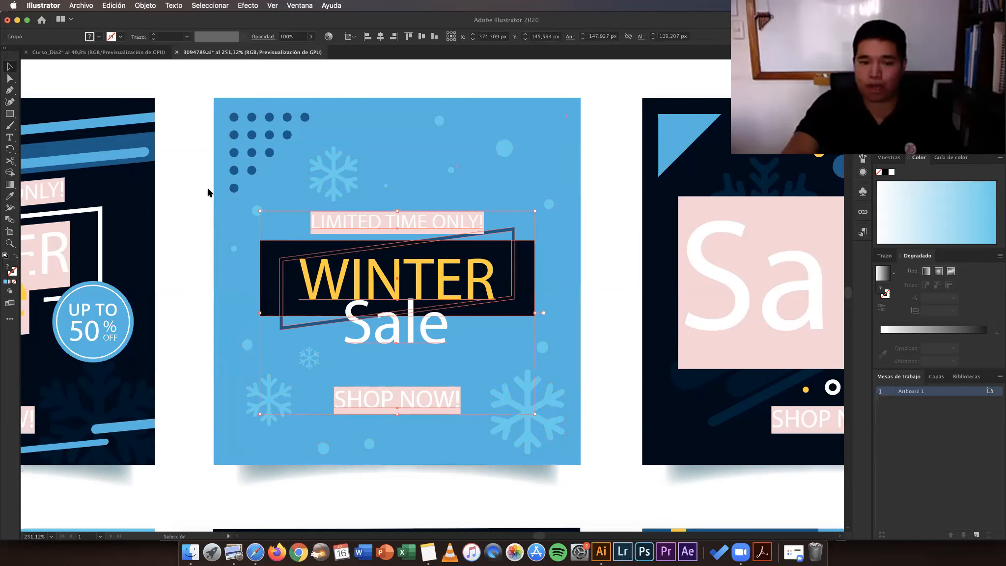
left_click(150, 7)
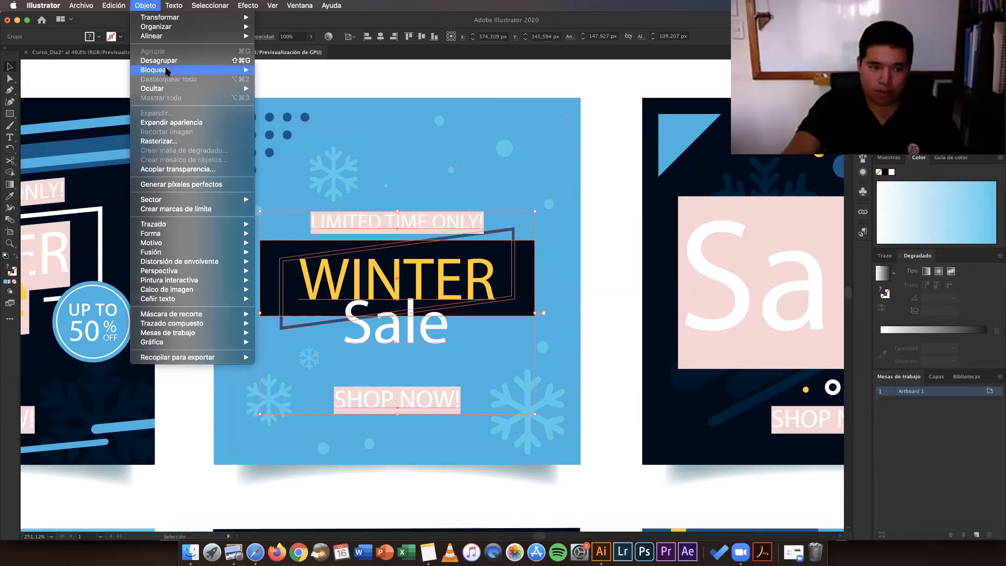
Step: Pull the "WINTER" and "Sale" texts off the dark banner of the light blue post and delete both
left_click(406, 273)
mouse_move(388, 284)
left_mouse_down()
mouse_move(375, 278)
mouse_move(456, 274)
mouse_move(399, 276)
left_mouse_up()
left_click_drag(427, 326, 441, 351)
left_click_drag(421, 293, 538, 369)
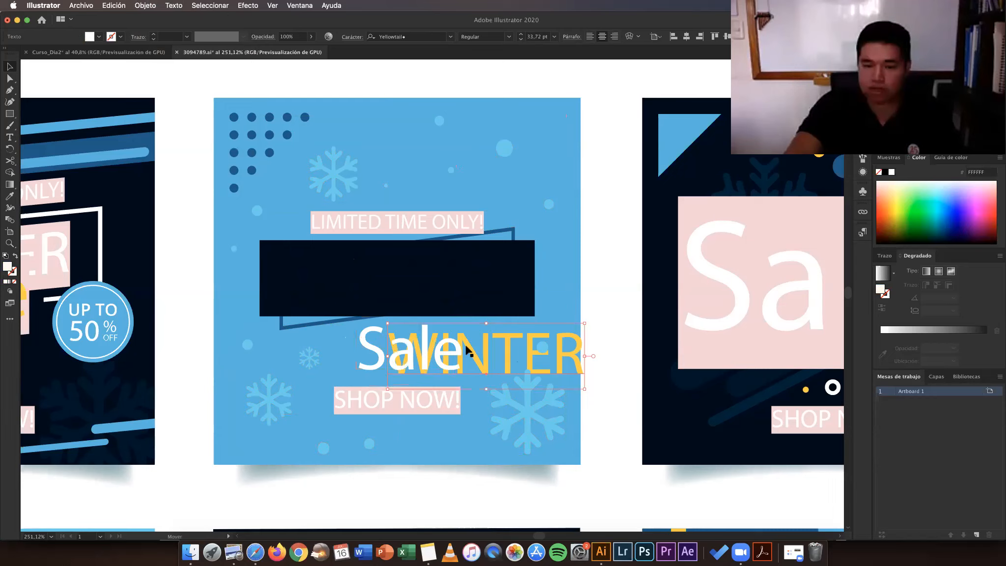
key("Delete")
left_click(426, 347)
key("Delete")
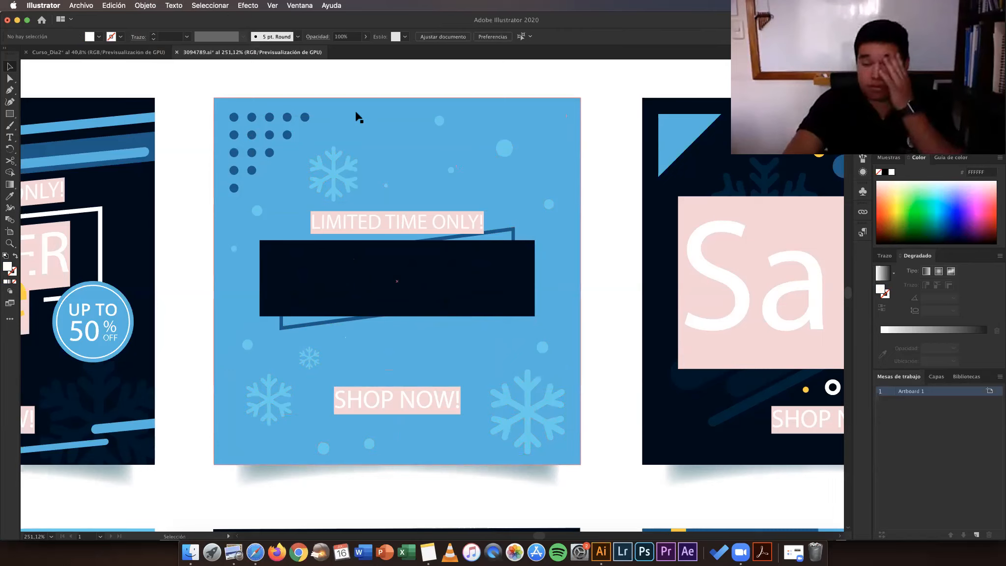
Step: Copy the blue corner dot pattern from the template into the Curso_Dia2 design and enlarge it to about 304 px wide
left_click(271, 123)
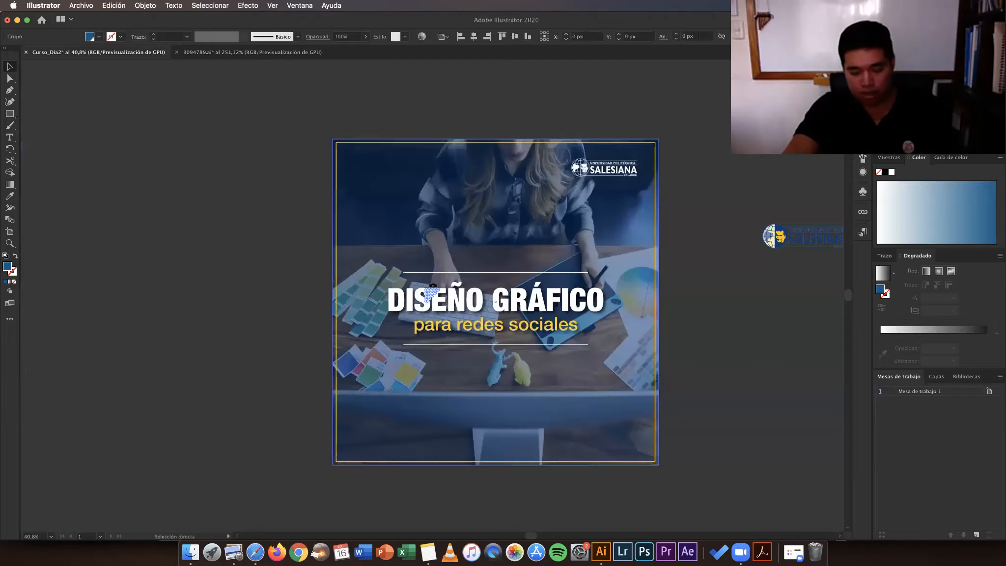
left_click(432, 290)
key("z")
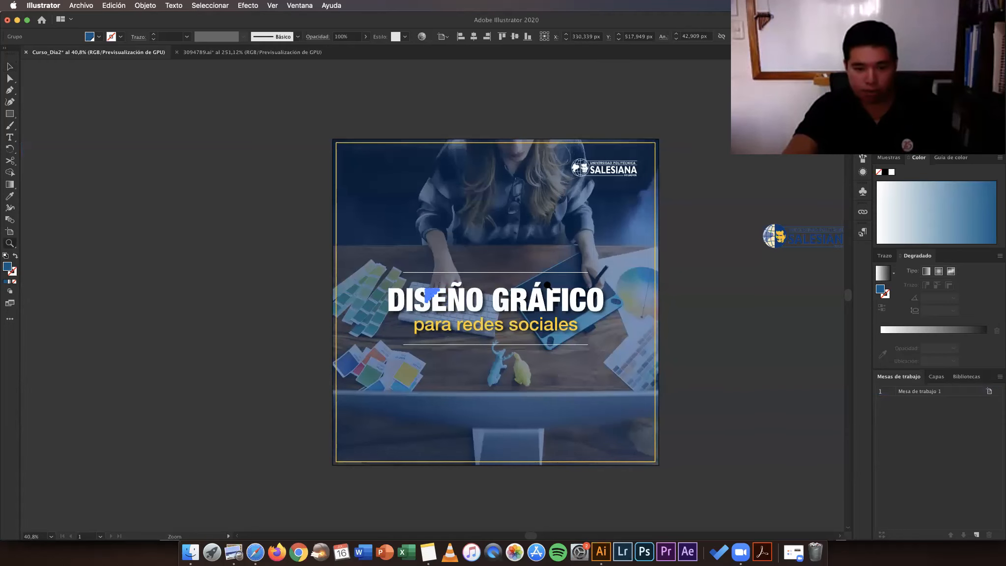
scroll(465, 291, "up", 2)
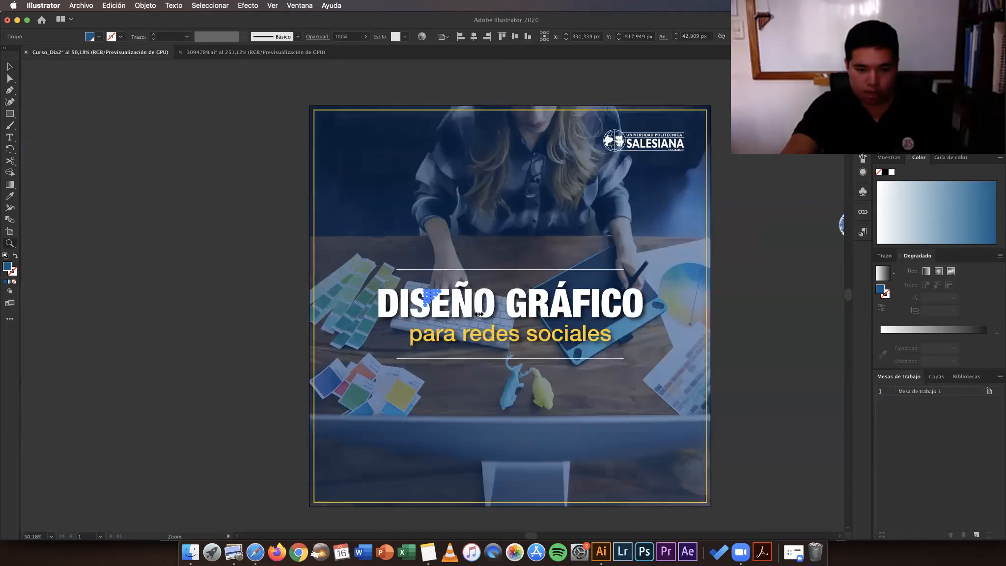
left_click_drag(479, 313, 580, 320)
key("v")
left_click_drag(657, 325, 640, 312)
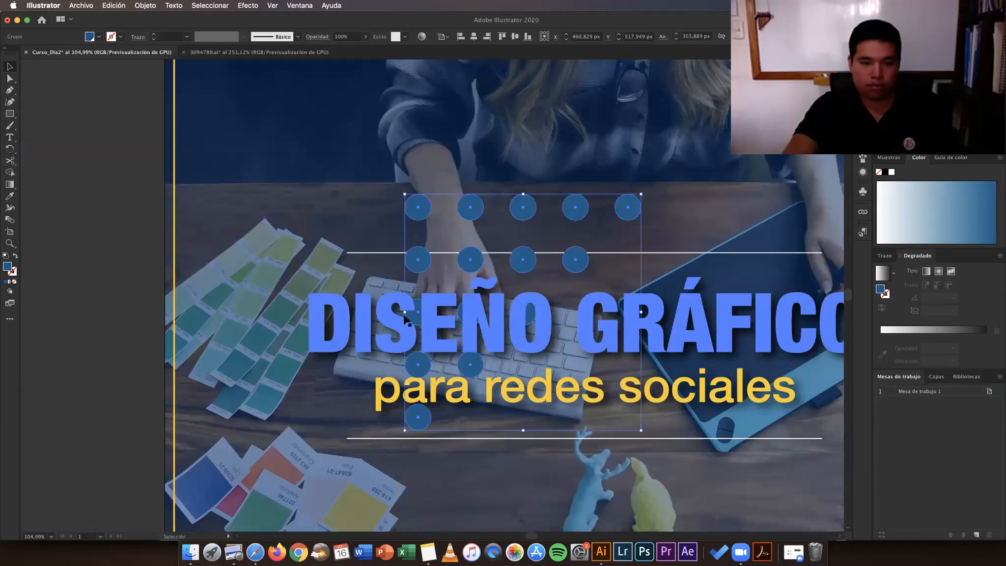
Step: Place the dot pattern inside the upper-left corner of the yellow frame and scale it down to about 207 px wide
key("z")
left_click_drag(379, 291, 359, 279)
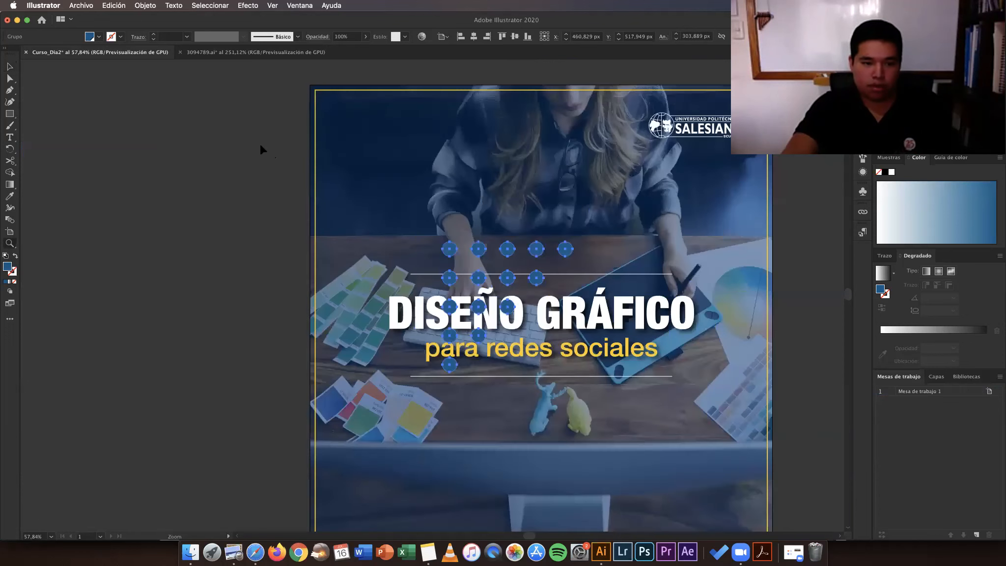
scroll(254, 148, "right", 5)
scroll(255, 149, "up", 2)
key("v")
left_click_drag(420, 312, 310, 175)
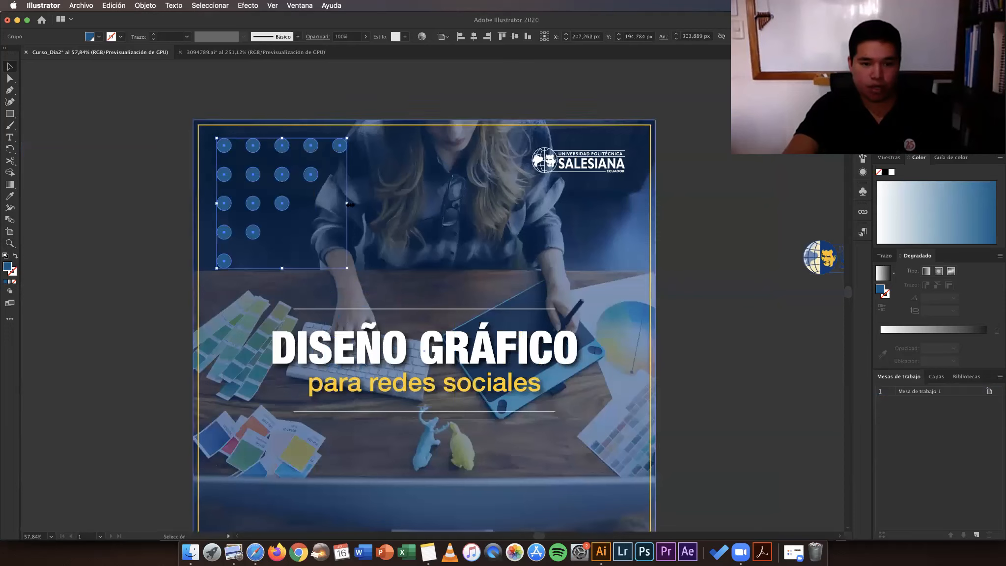
left_click_drag(347, 204, 251, 166)
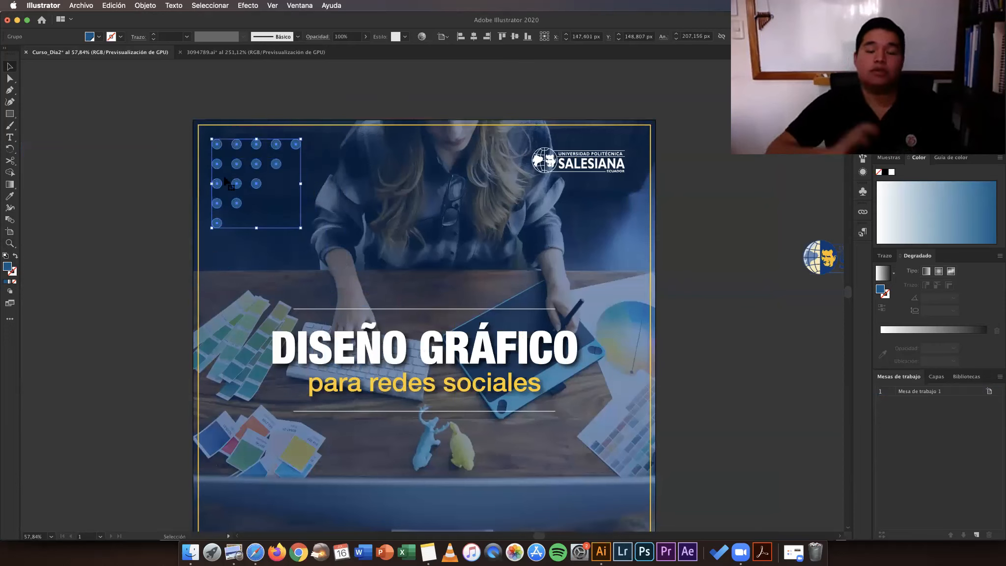
left_click(137, 178)
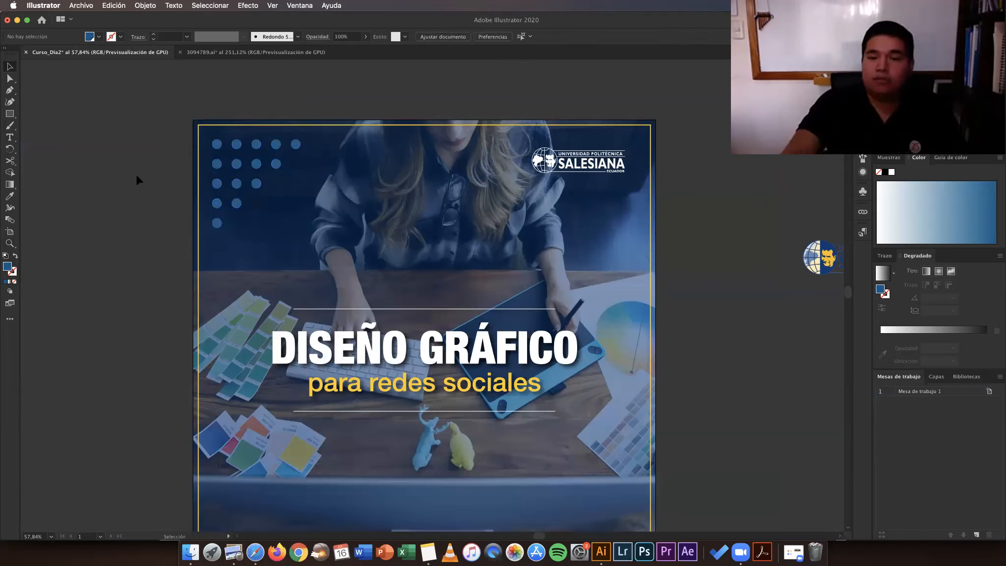
left_click(216, 144)
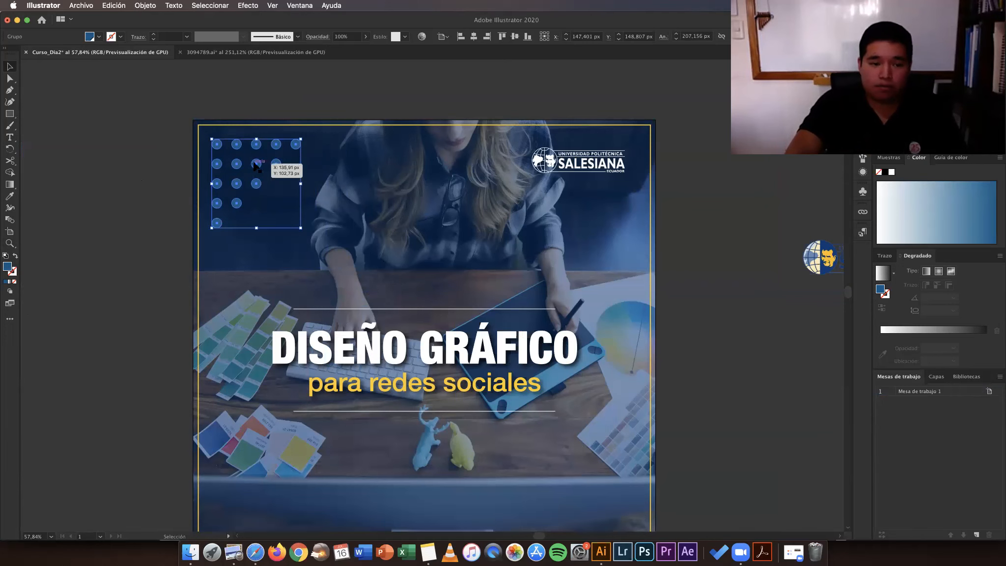
left_click(152, 173)
left_click(216, 145)
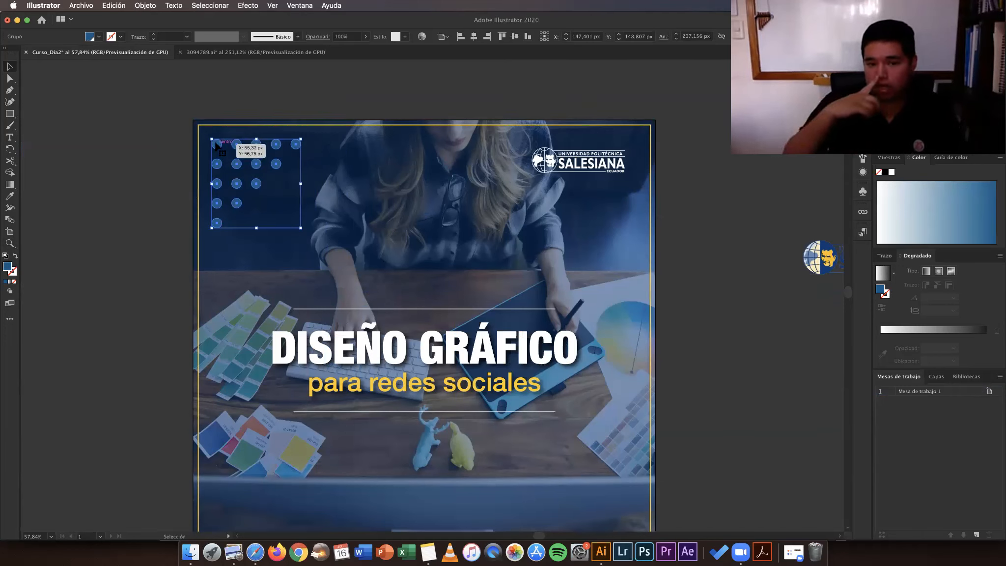
double_click(7, 266)
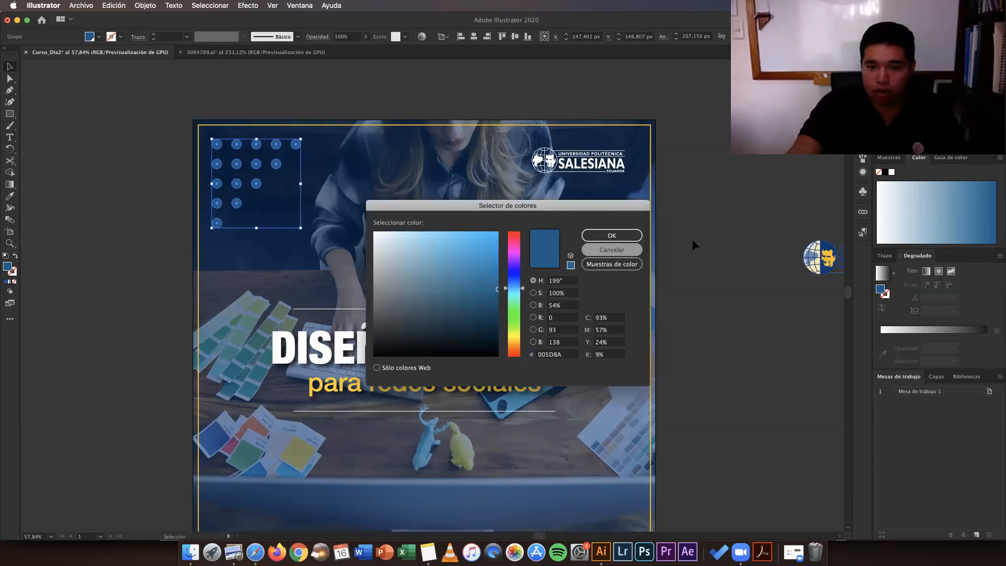
left_click(592, 251)
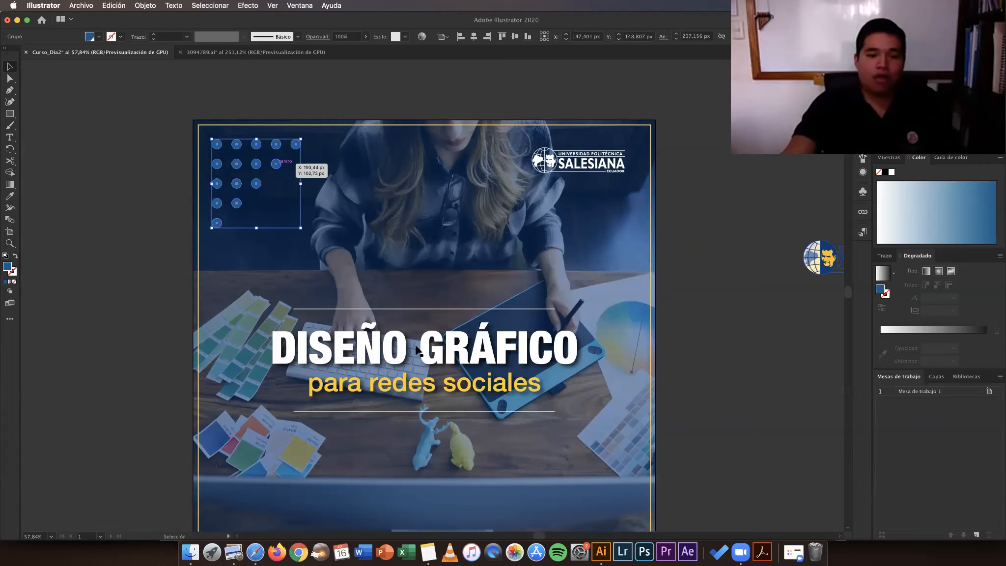
Step: Recolour the dot pattern with the yellow of the "para redes sociales" text using the Eyedropper
left_click(373, 383)
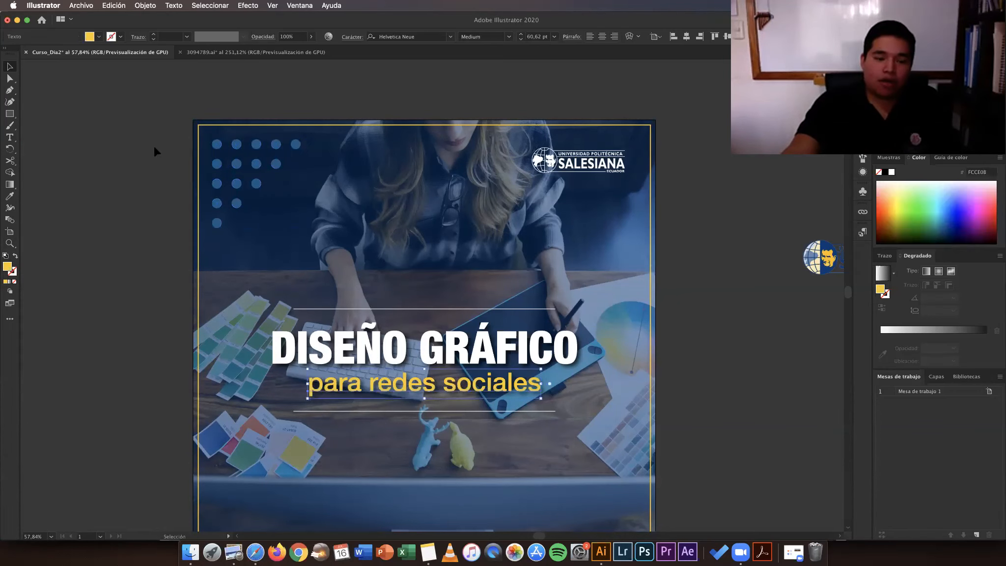
left_click(219, 149)
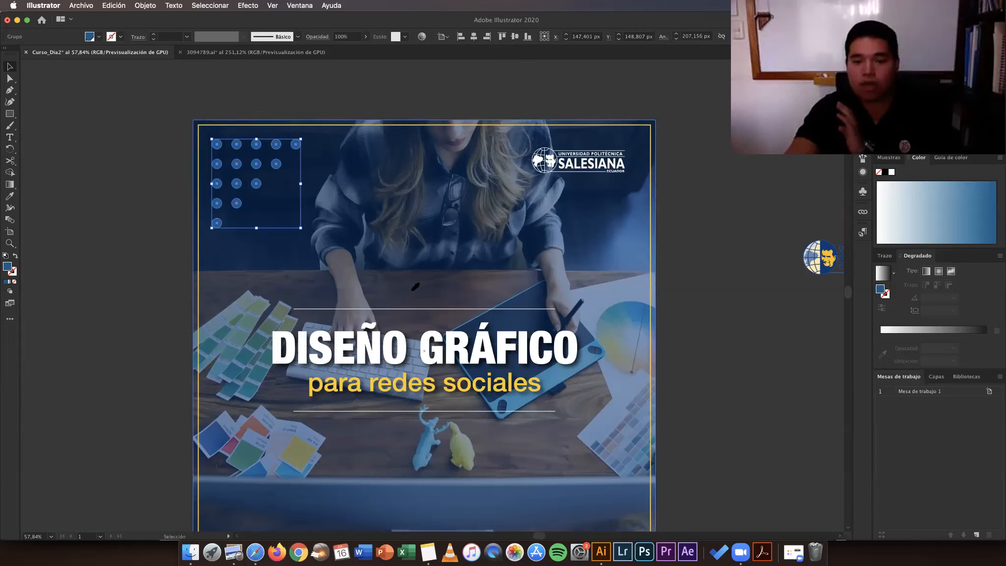
key("i")
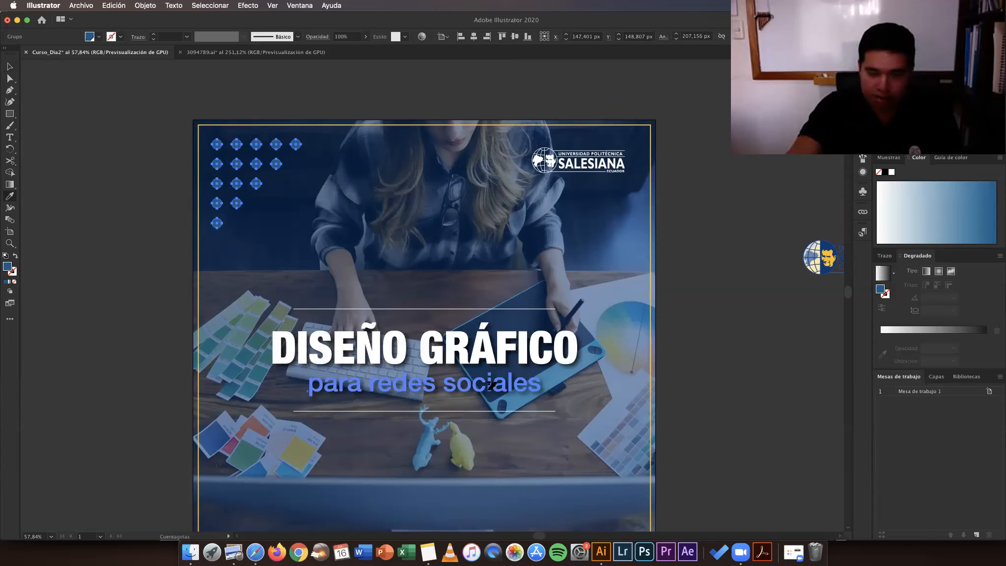
left_click(509, 372)
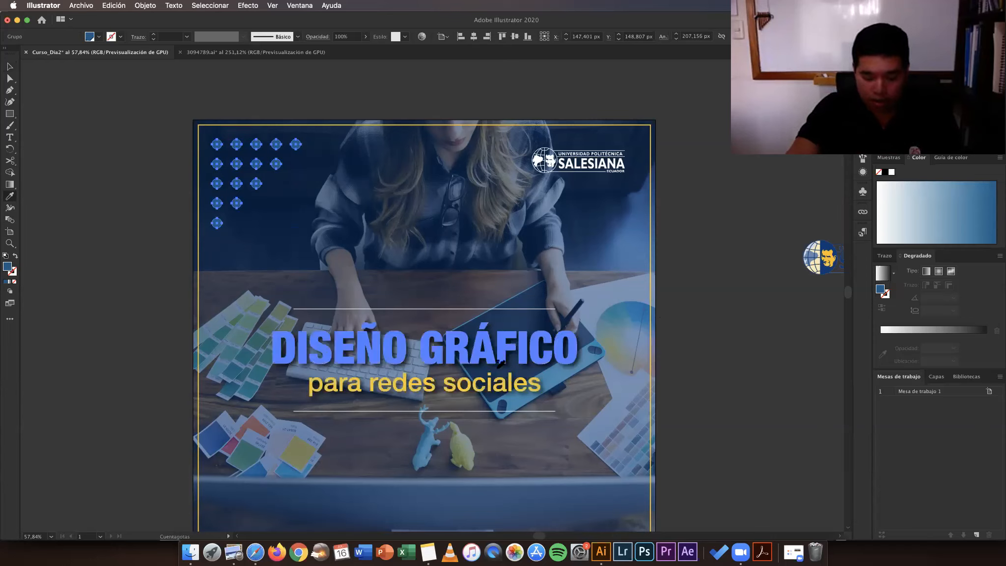
key("super+z")
key("z")
scroll(589, 373, "up", 1)
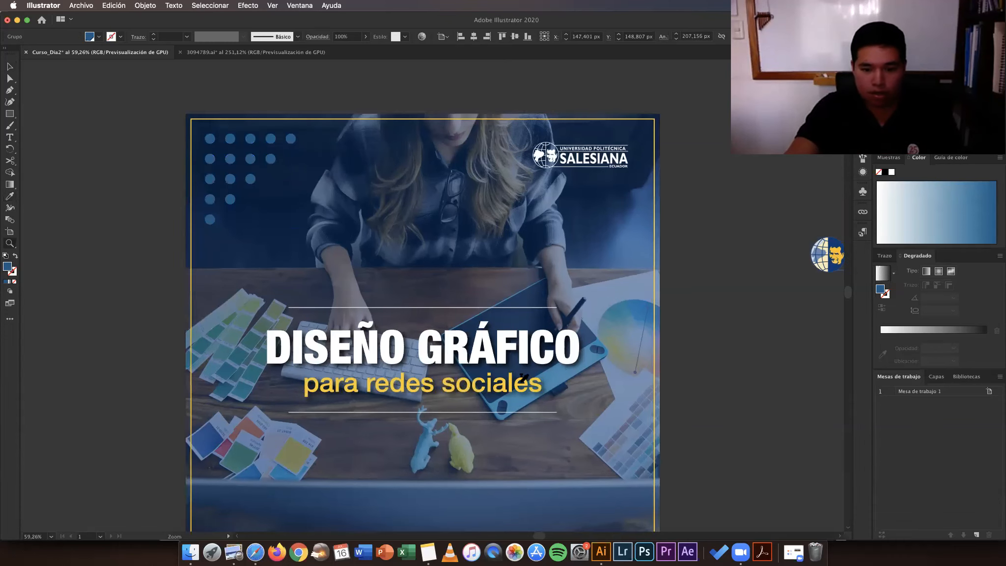
scroll(495, 368, "up", 3)
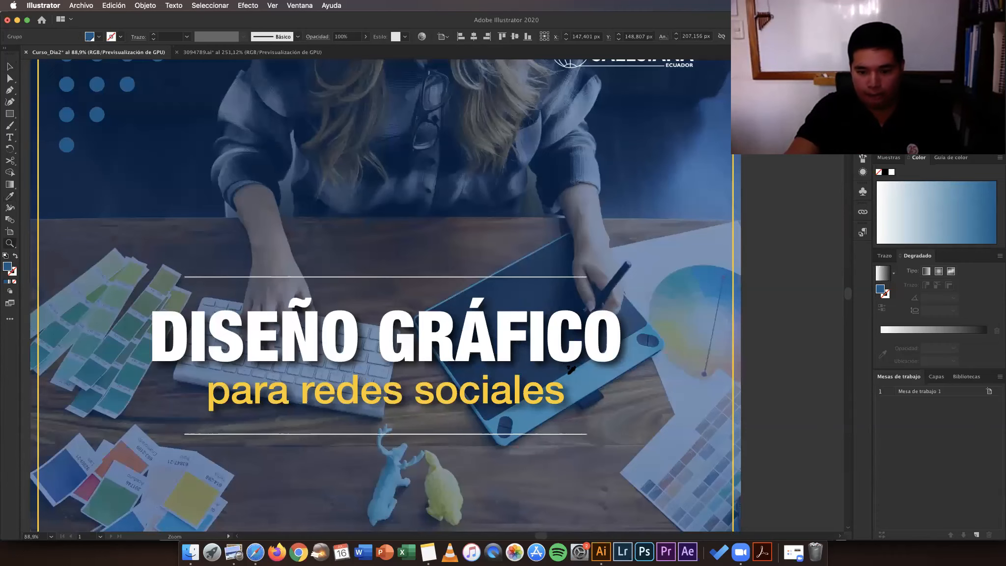
scroll(571, 369, "up", 2)
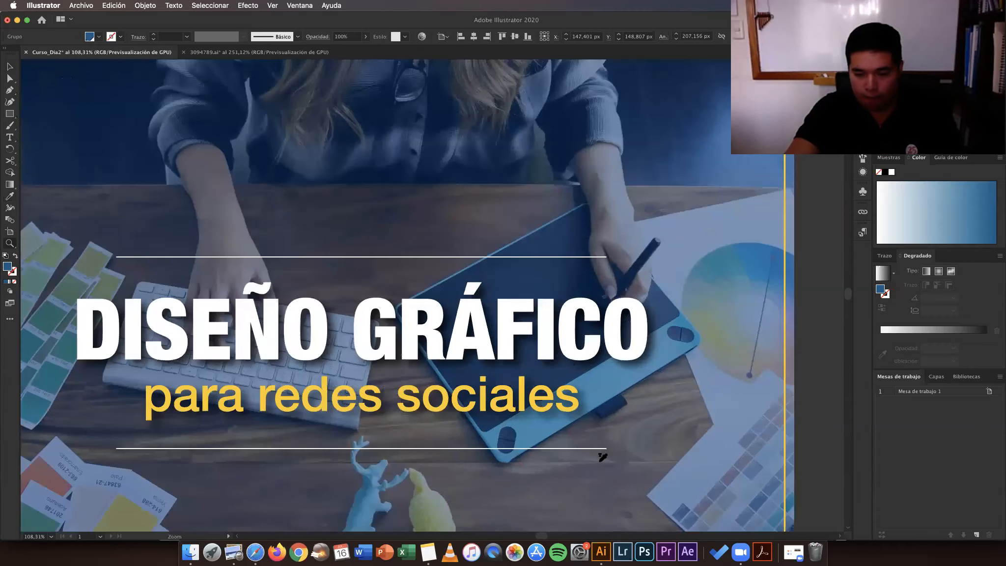
key("i")
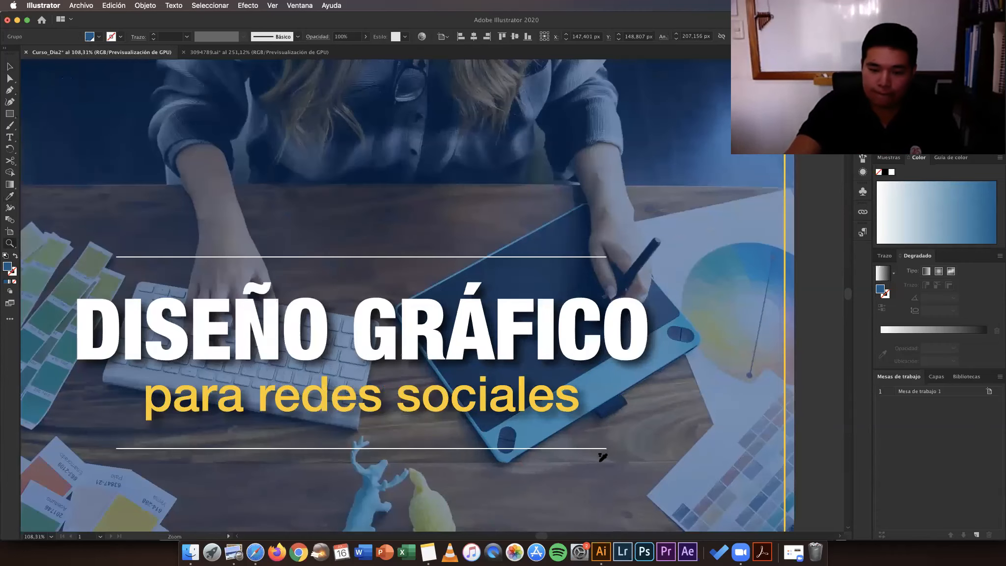
left_click(602, 456)
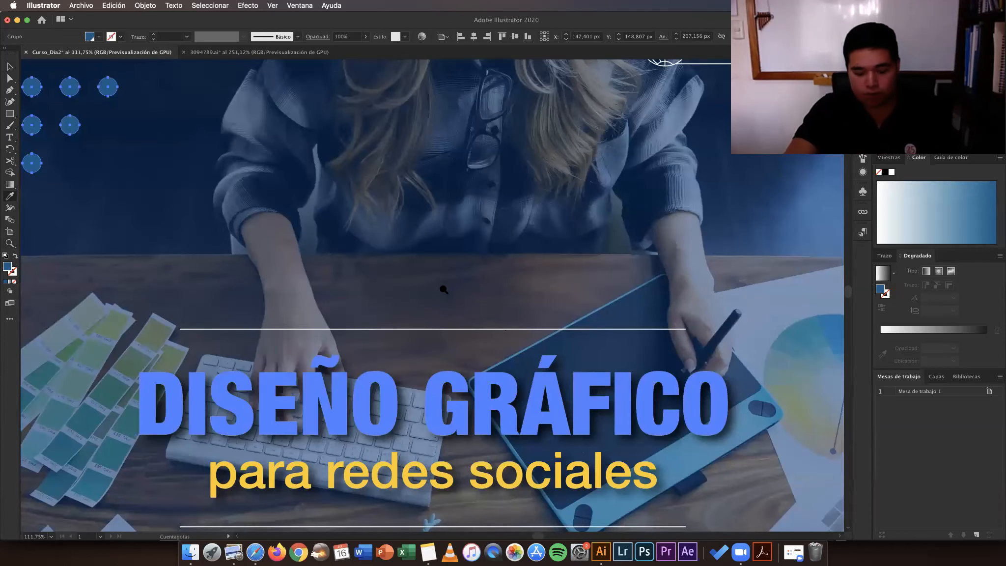
key("super+z")
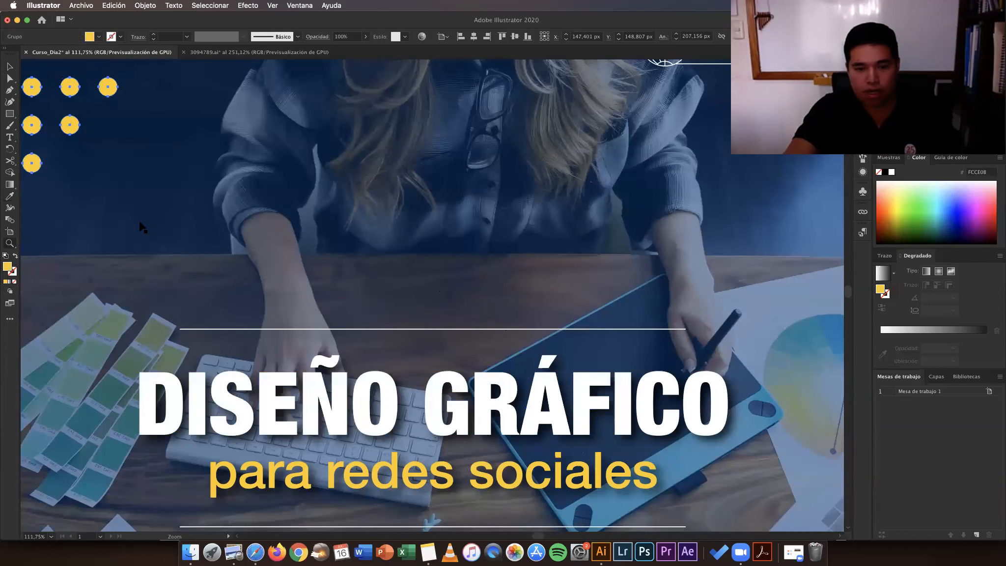
Step: Scale the dot pattern inside the frame's upper-left corner down to about 128 px wide
key("z")
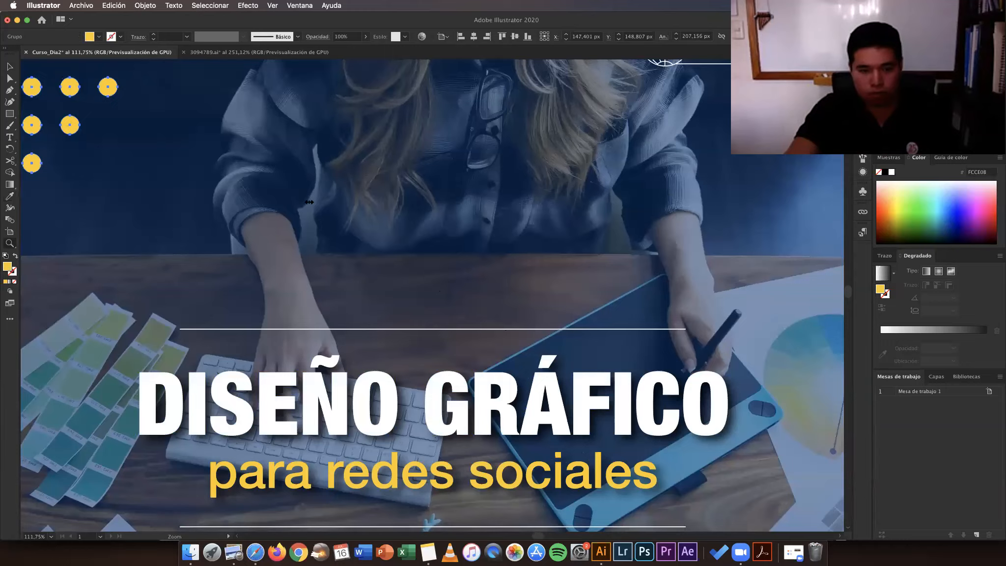
key("super+0")
key("v")
left_click(162, 193)
left_click(262, 191)
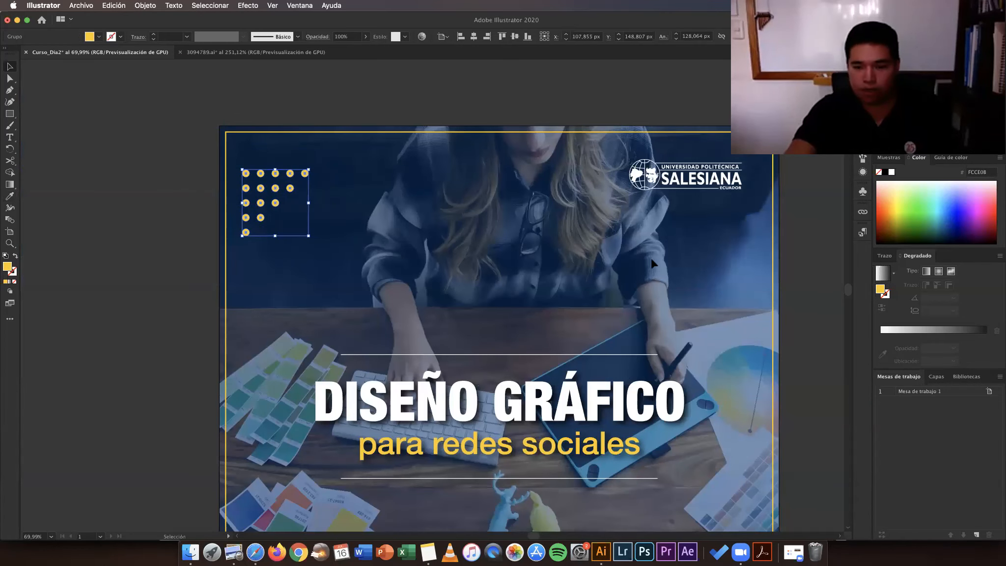
Step: Recolour the dot pattern dark blue 003976 and move it up about 37 px
scroll(777, 284, "right", 5)
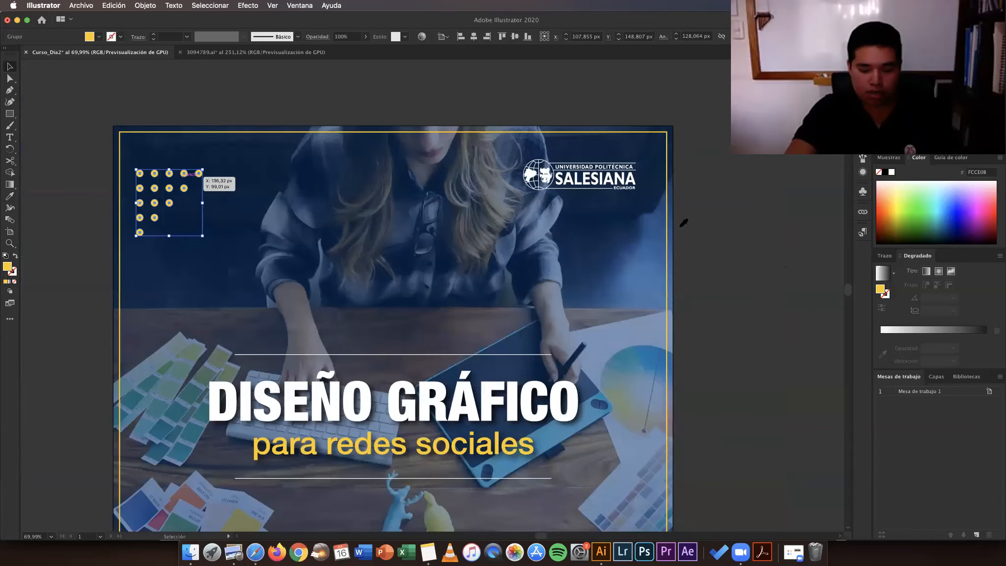
scroll(680, 226, "right", 5)
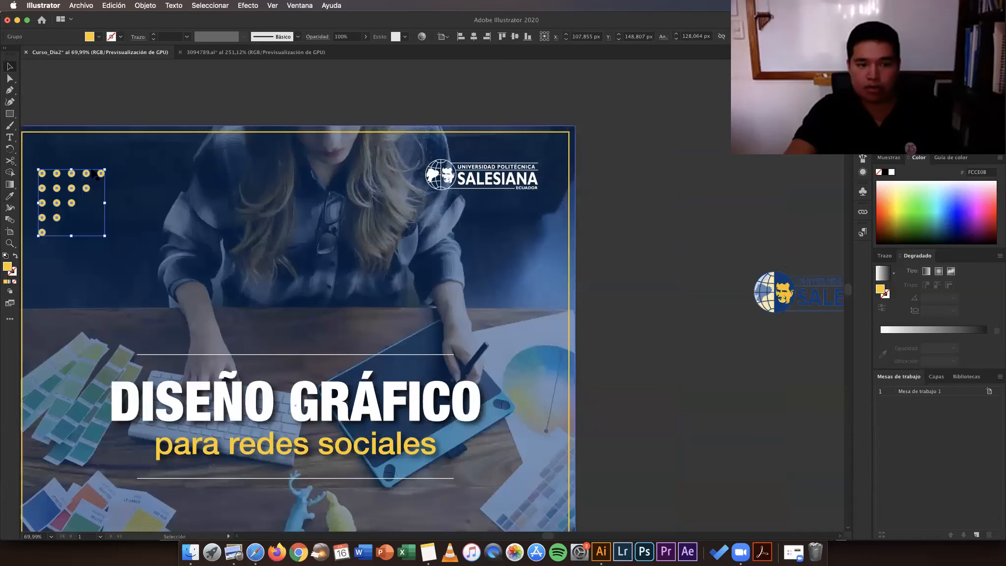
left_click_drag(88, 174, 176, 96)
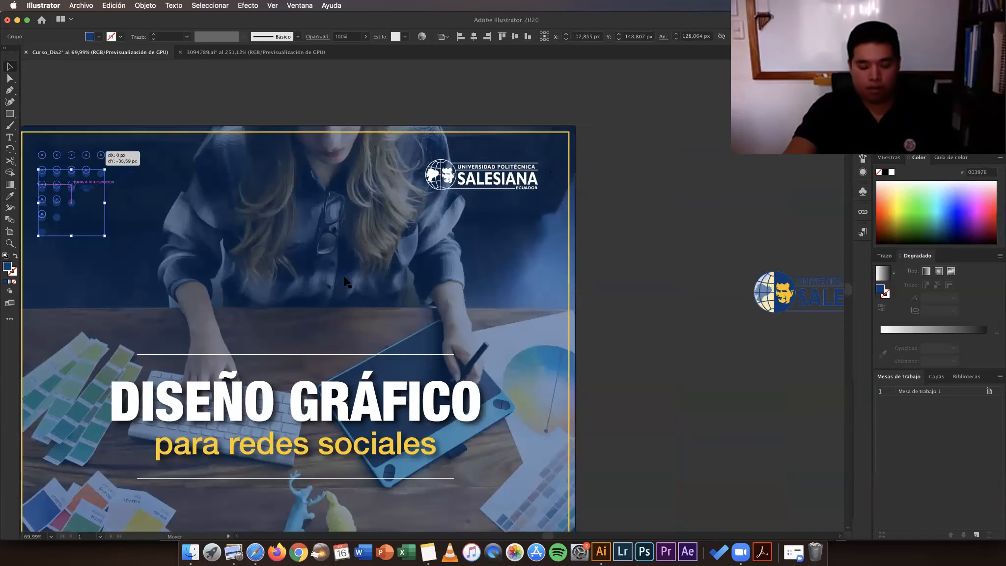
left_click_drag(267, 278, 262, 271)
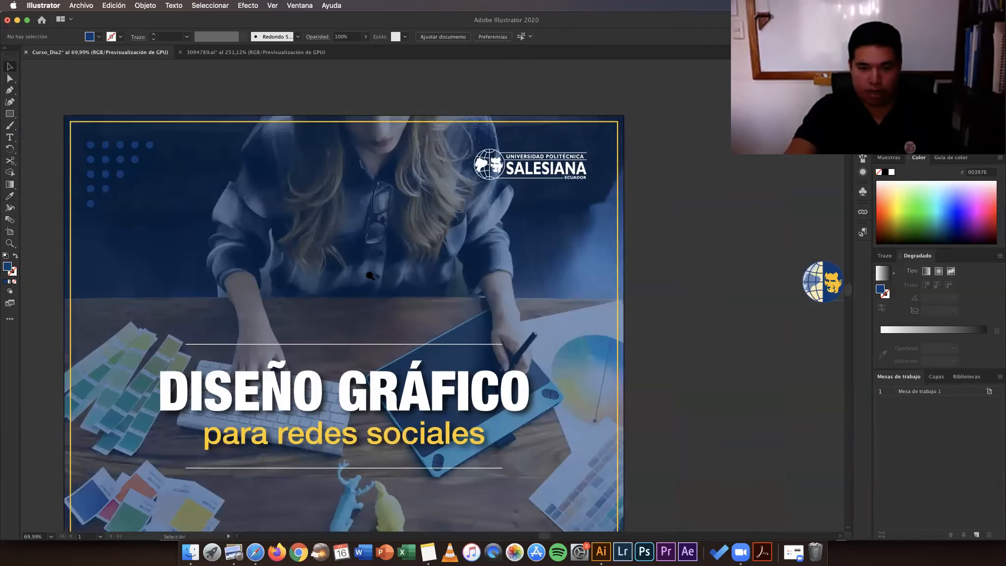
Step: Duplicate the "para redes sociales" text outside the artboard and set the copy's font to Roboto Regular
scroll(557, 333, "down", 3)
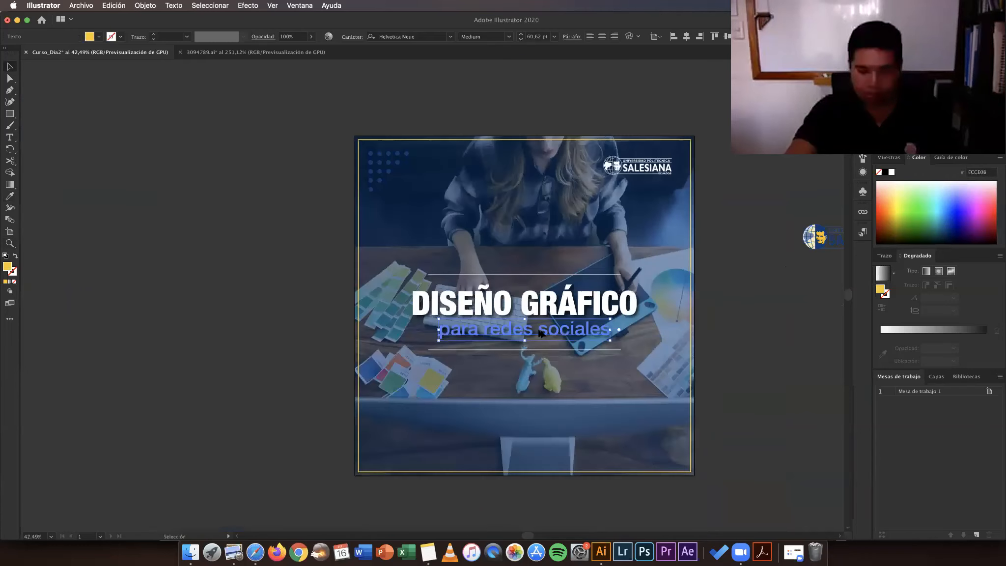
left_click_drag(276, 316, 248, 299)
left_click(236, 302)
left_click(239, 326)
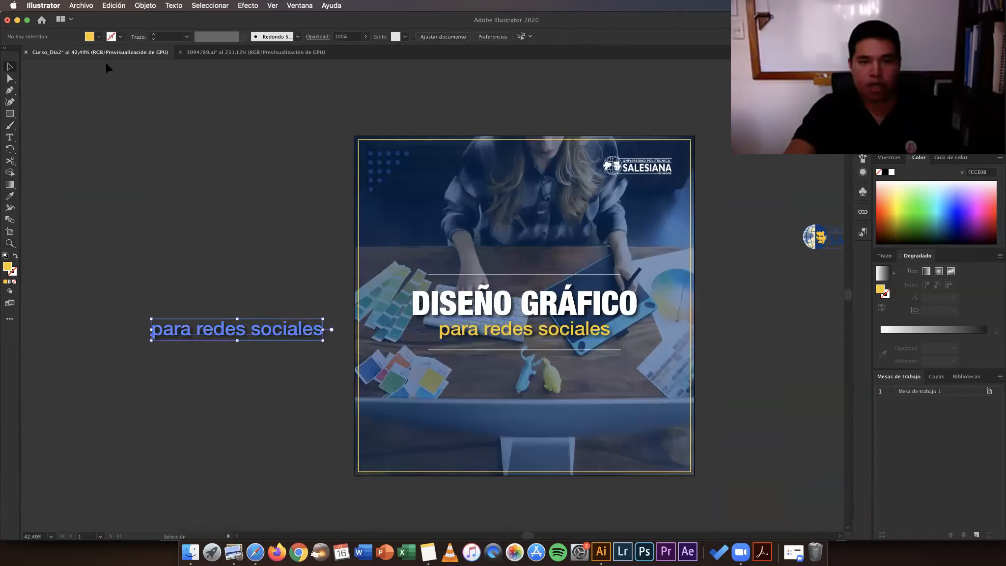
left_click(419, 36)
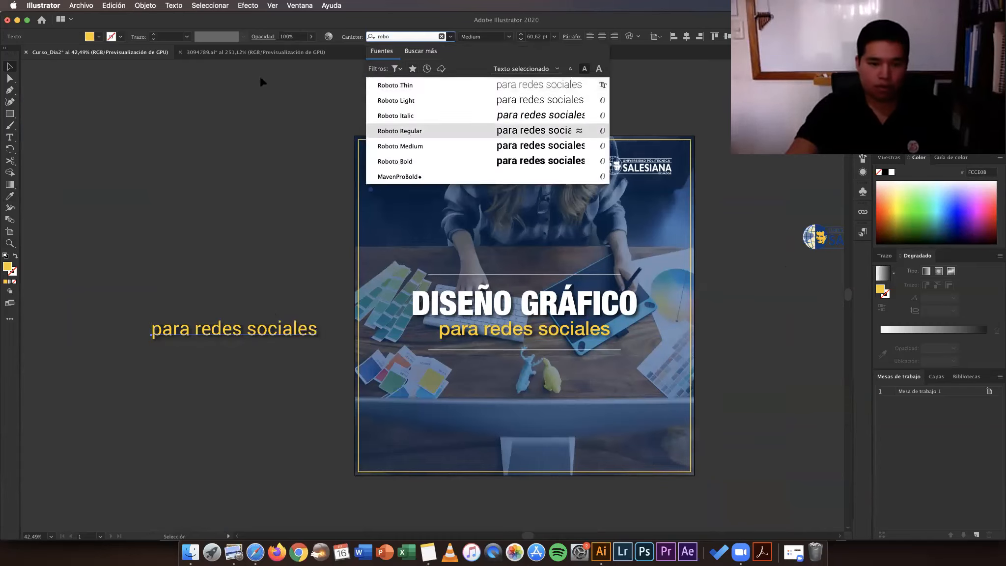
left_click(205, 230)
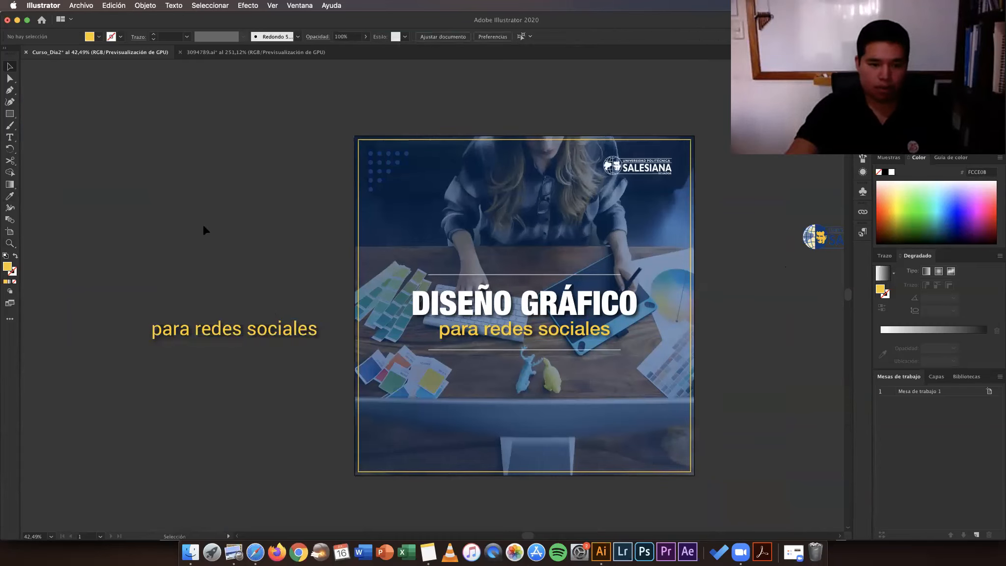
Step: Change the text copy's font to Savoye LET Plain and its fill colour to red F90D0D
left_click(255, 327)
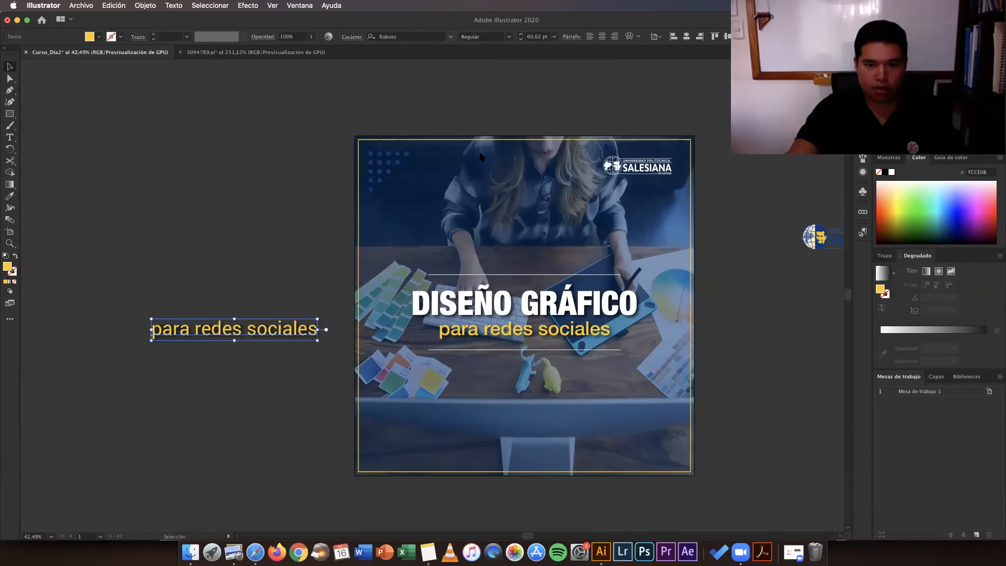
left_click(450, 37)
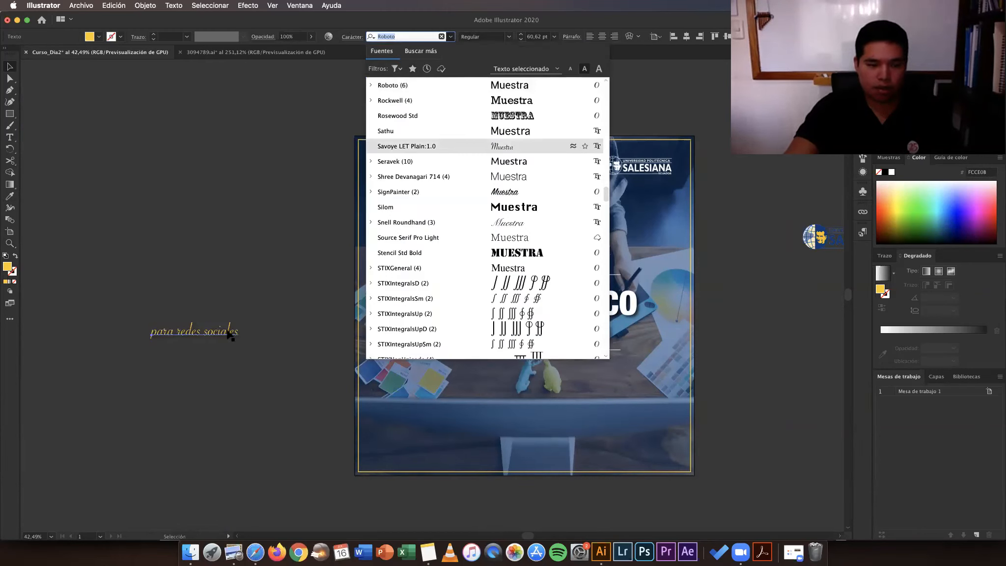
key("Return")
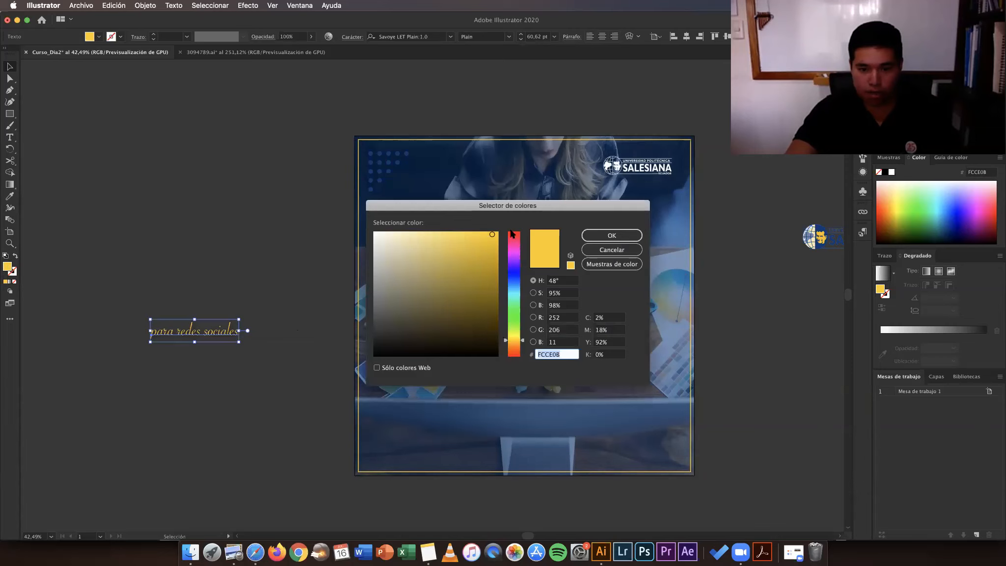
left_click(510, 231)
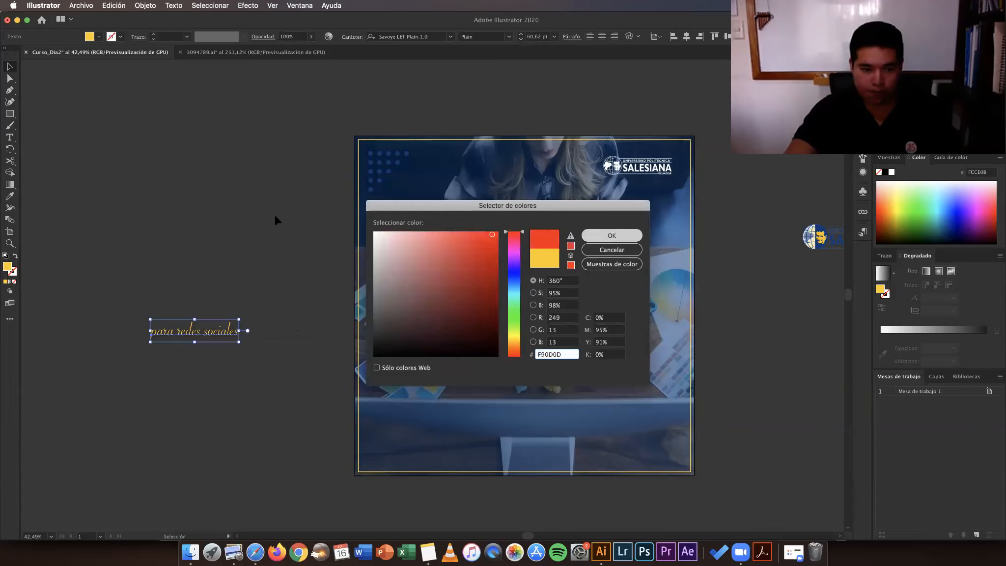
key("Return")
Step: Enlarge the red text copy to about 130 pt, keeping it beside the artboard
left_click(235, 346)
left_click(211, 332)
left_click_drag(240, 331, 334, 323)
left_click_drag(303, 257, 280, 343)
left_click(267, 260)
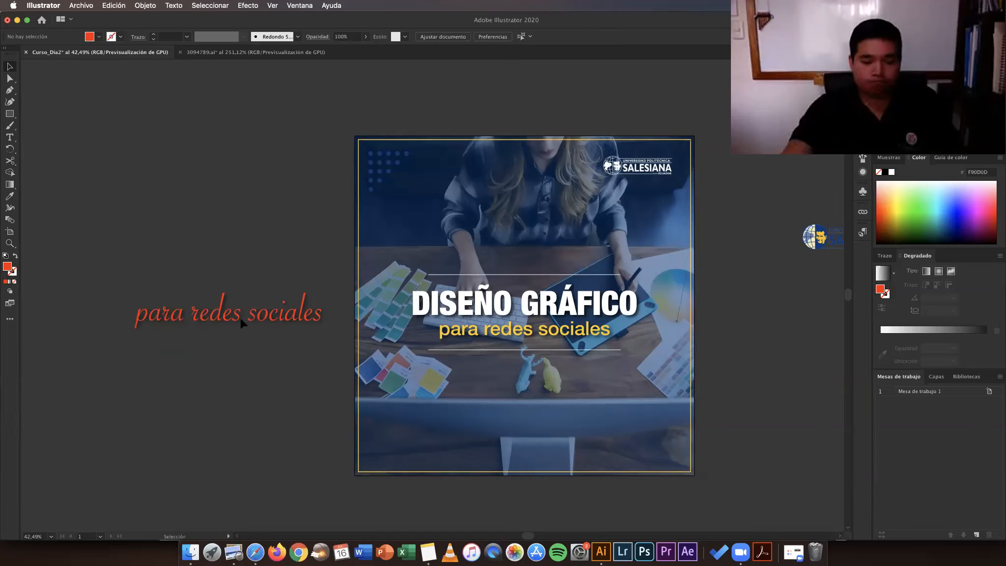
key("super+z")
key("super+z")
key("super+z")
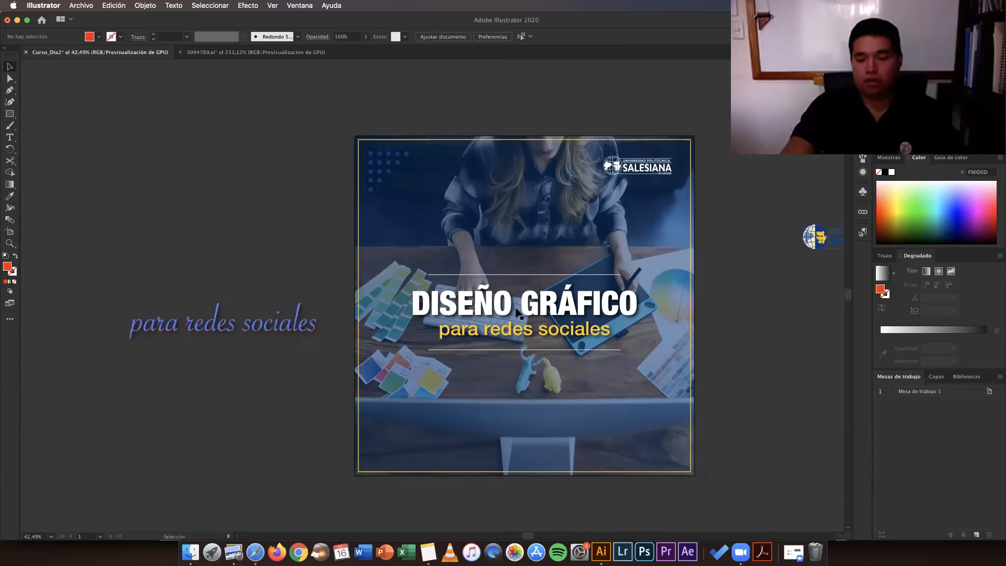
key("super+z")
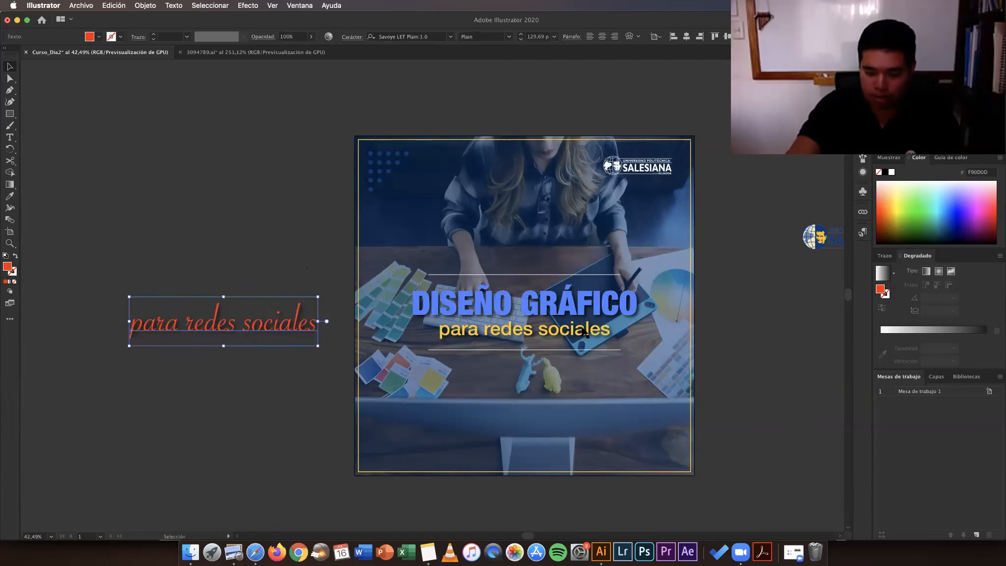
key("super+z")
Step: Try the Eyedropper on the red text copy with the yellow subtitle's and the "DISEÑO GRÁFICO" title's styles, undoing each
key("i")
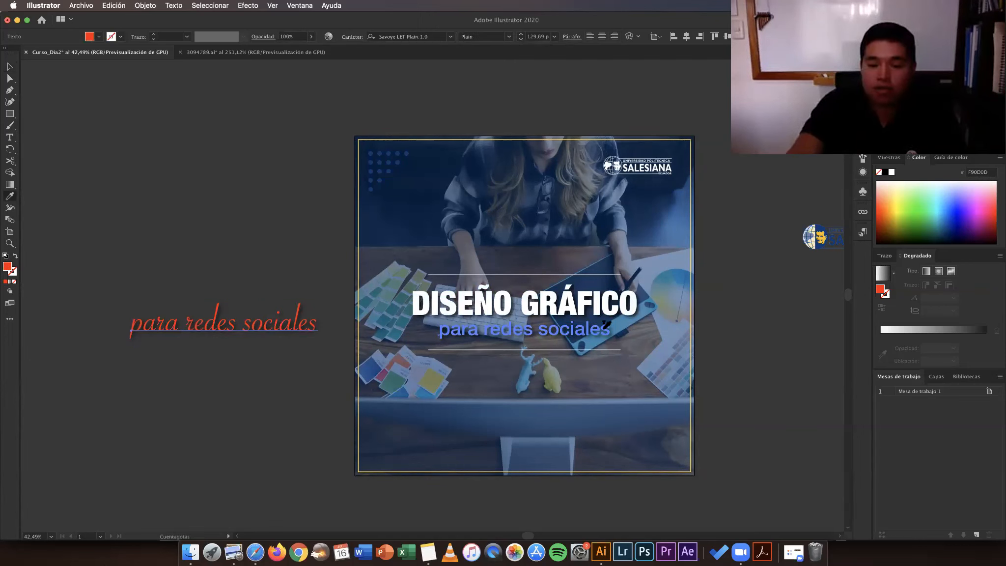
left_click(574, 325)
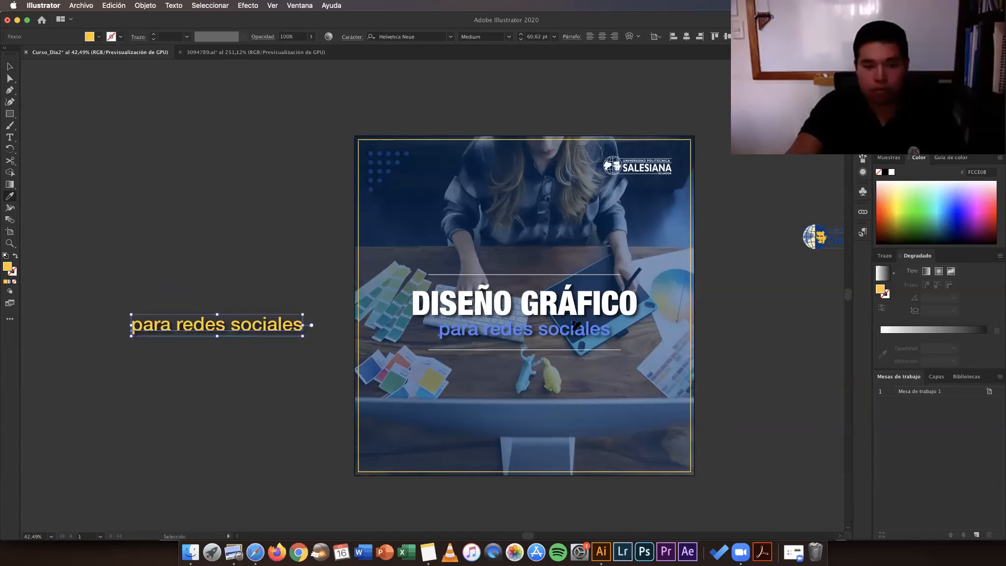
key("super+z")
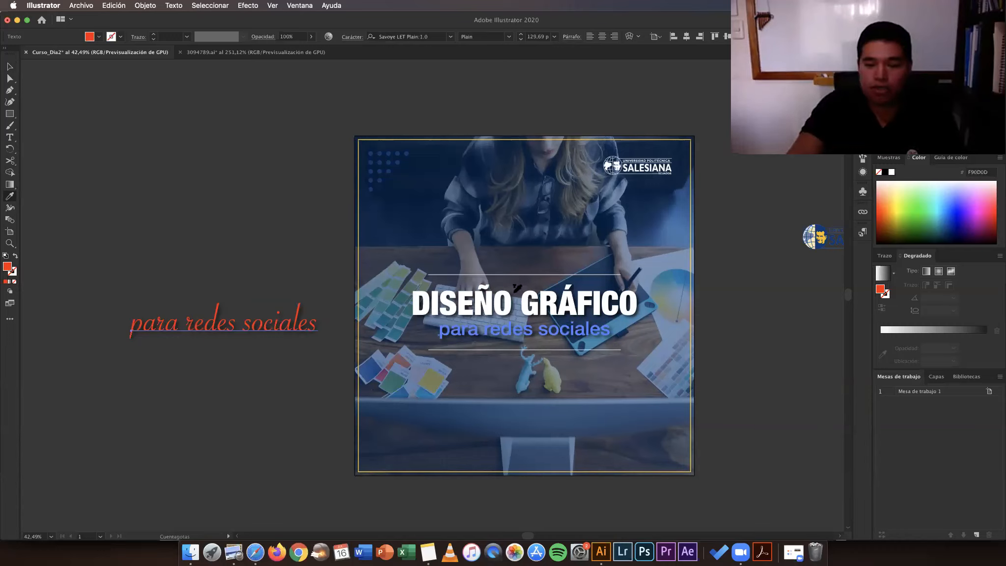
key("super+z")
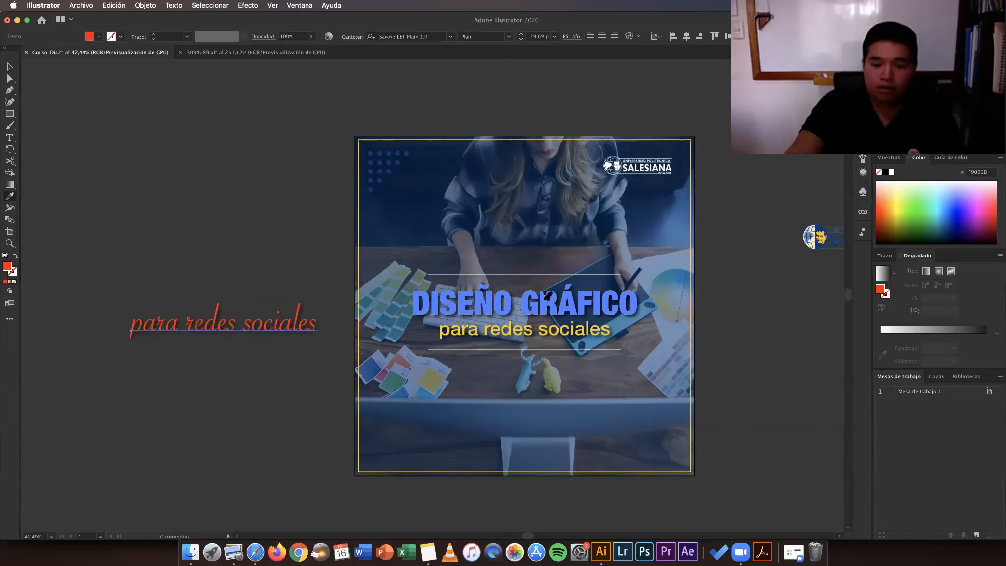
left_click(546, 297)
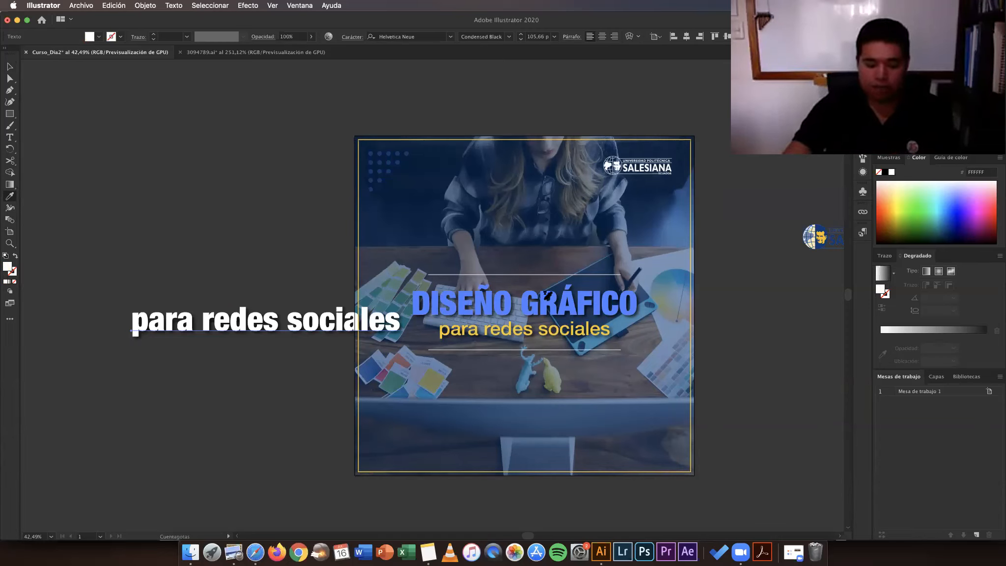
key("super+z")
Step: Delete the red "para redes sociales" copy beside the artboard
key("v")
left_click(193, 206)
left_click(251, 325)
key("Delete")
key("z")
left_click_drag(281, 306, 308, 302)
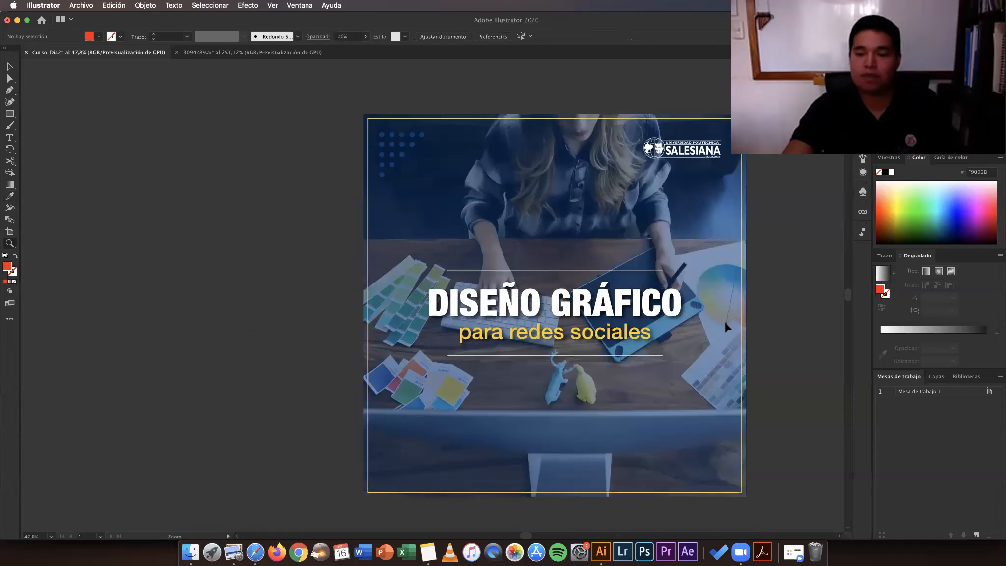
scroll(725, 326, "up", 1)
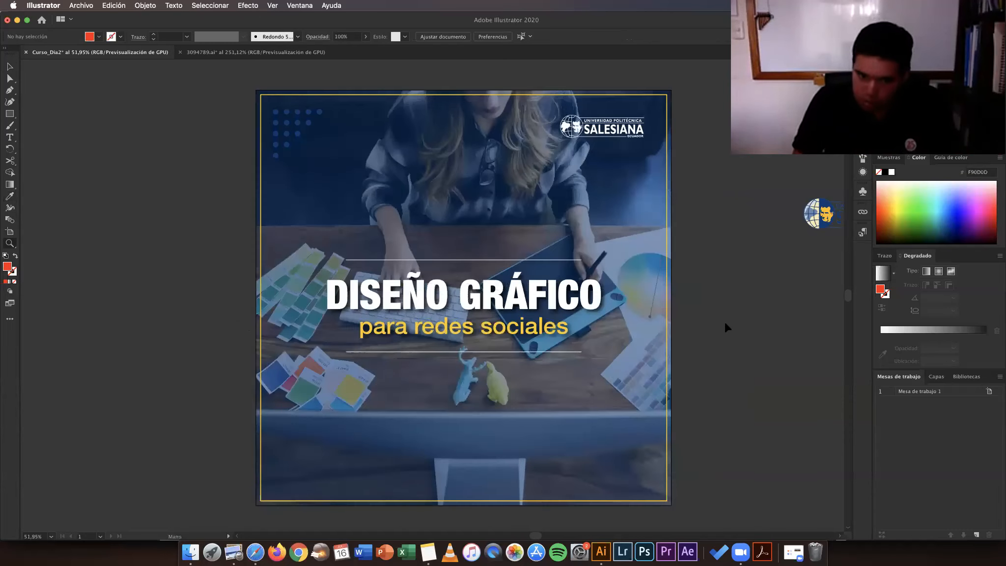
key("v")
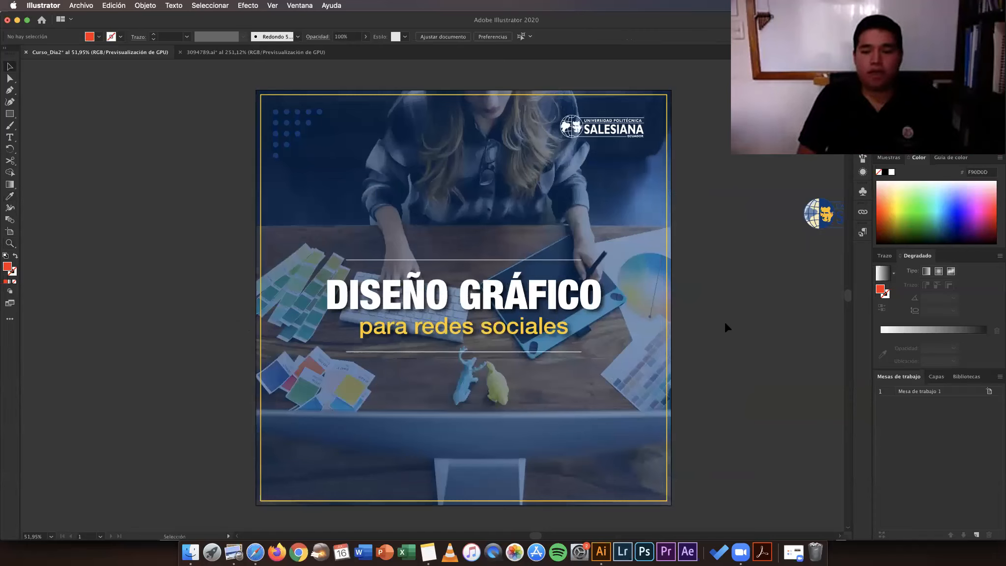